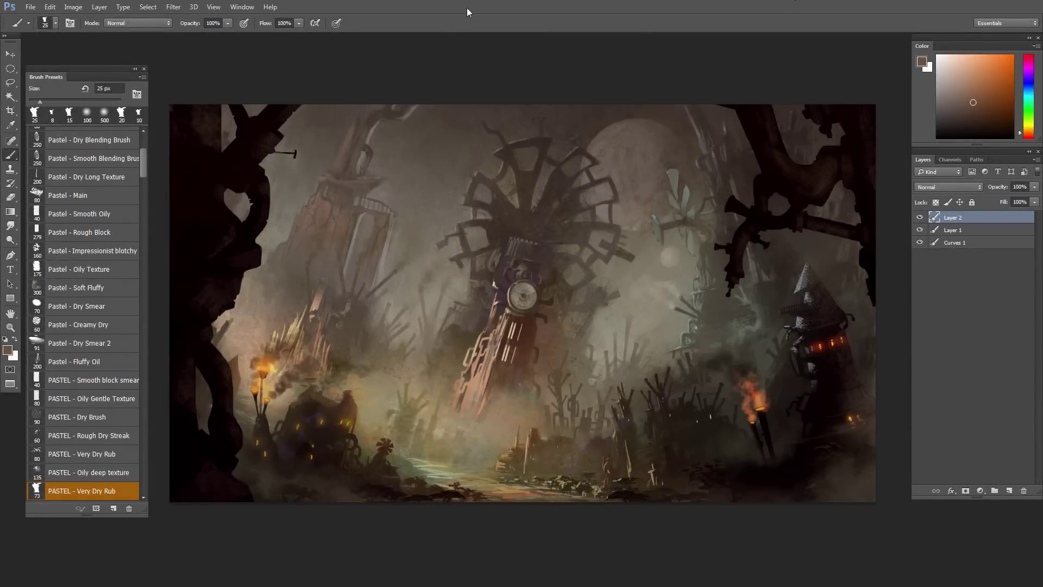
left_click_drag(478, 276, 488, 282)
left_click_drag(546, 343, 536, 343)
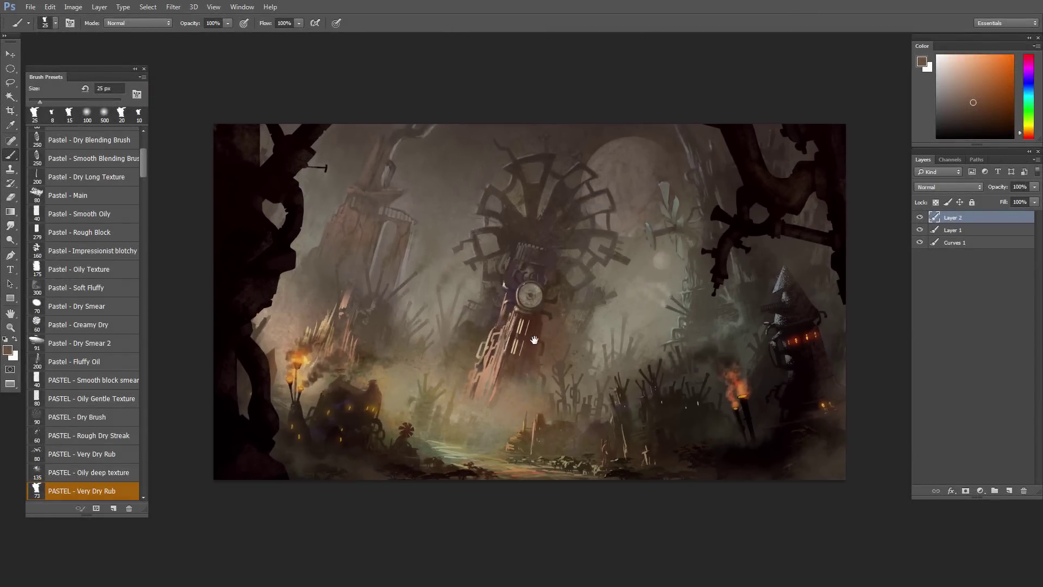
scroll(535, 342, "up", 2)
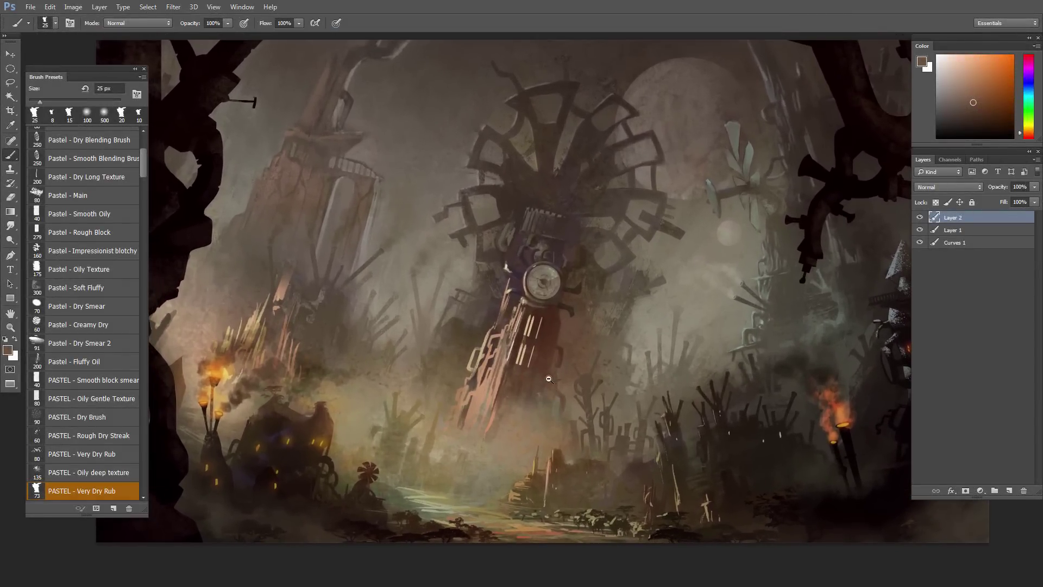
scroll(549, 393, "down", 3)
scroll(548, 393, "up", 1)
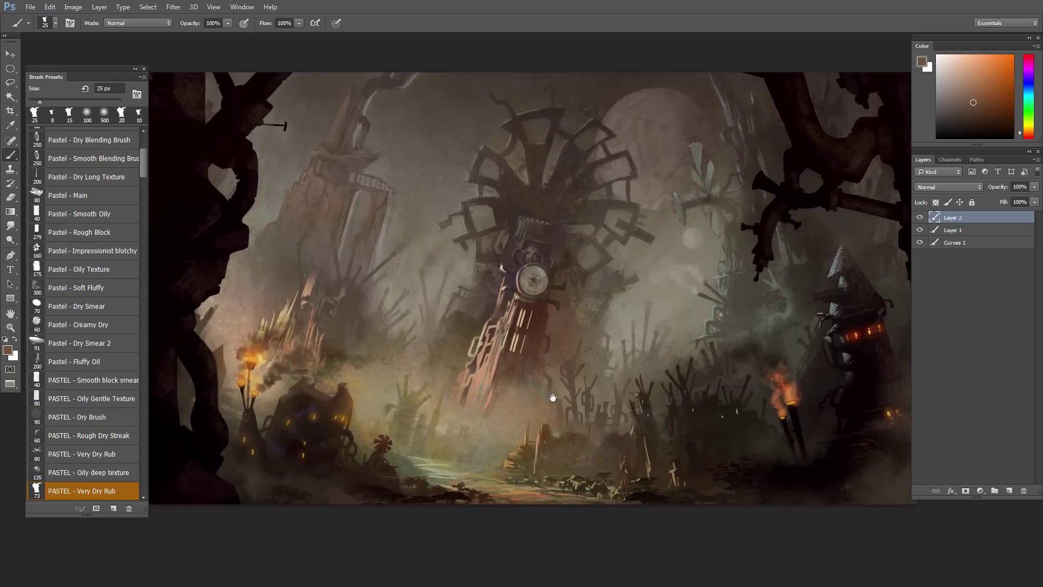
scroll(550, 395, "down", 1)
scroll(551, 399, "up", 2)
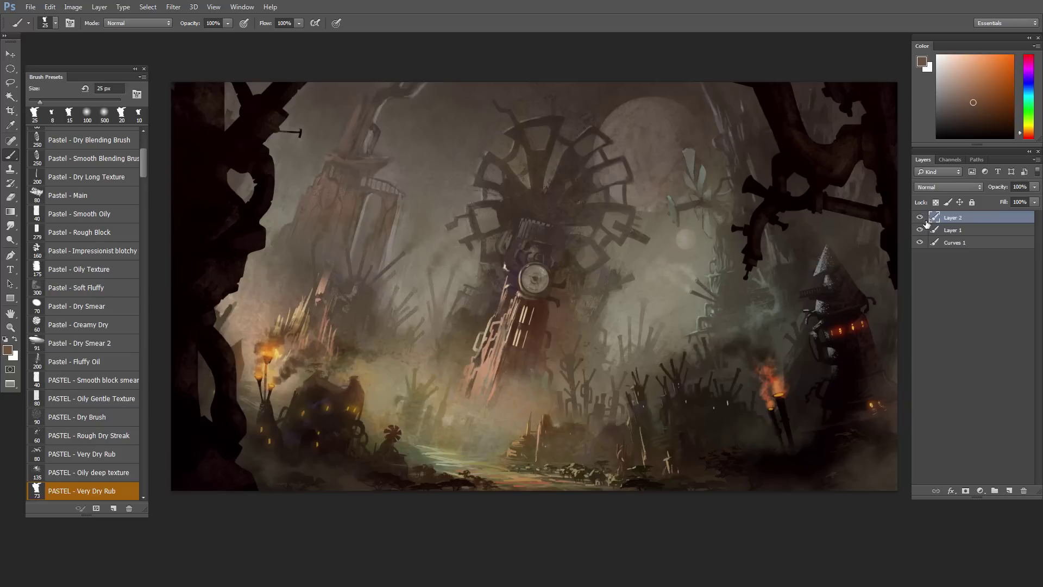
Step: Merge Layer 2, Layer 1 and Curves 1 into a single layer and add a new empty layer above it
left_click(939, 242, "shift")
key("ctrl+e")
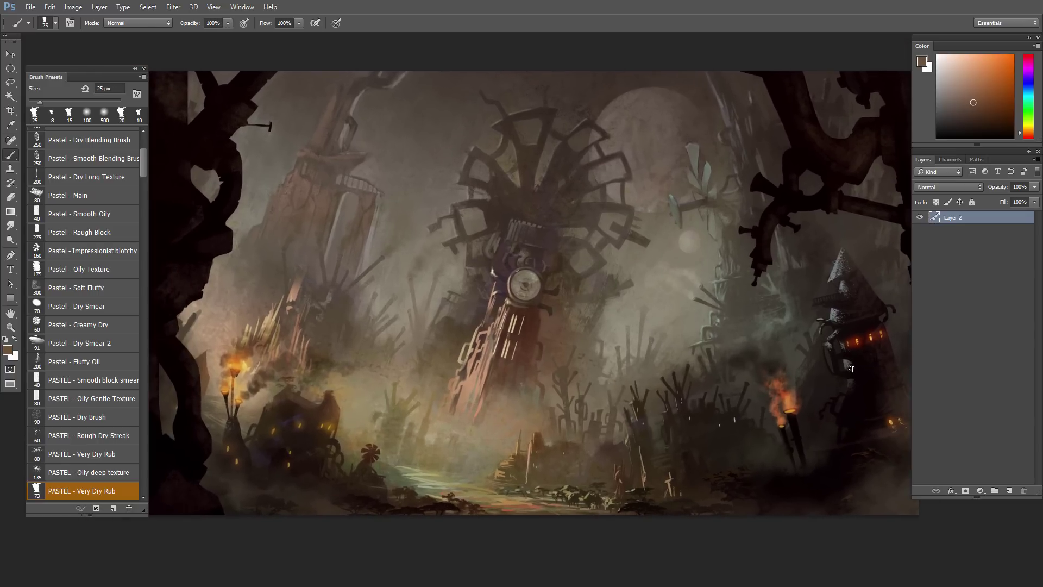
left_click(1008, 491)
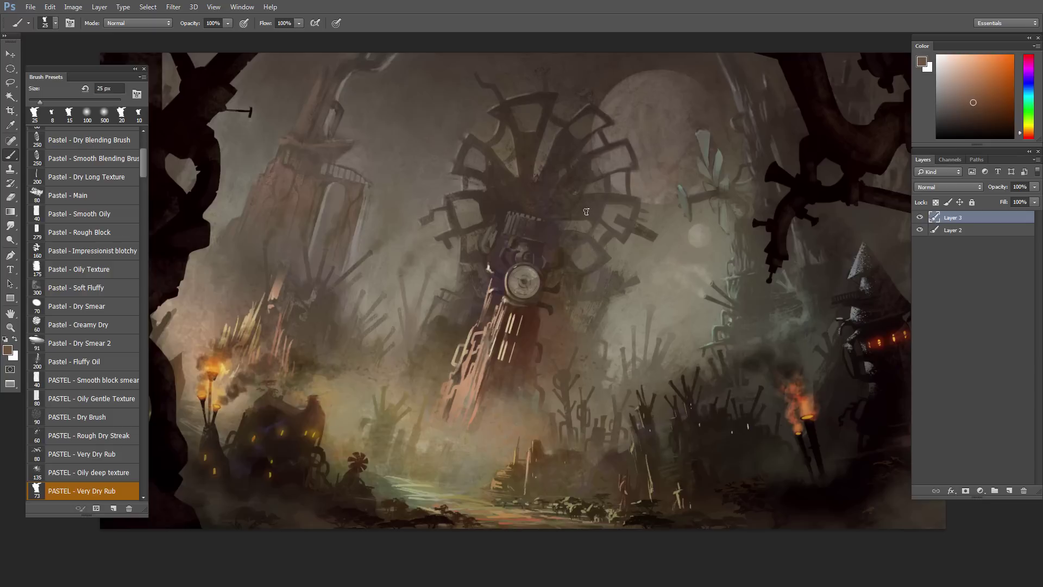
left_click_drag(524, 381, 547, 384)
scroll(524, 374, "up", 2)
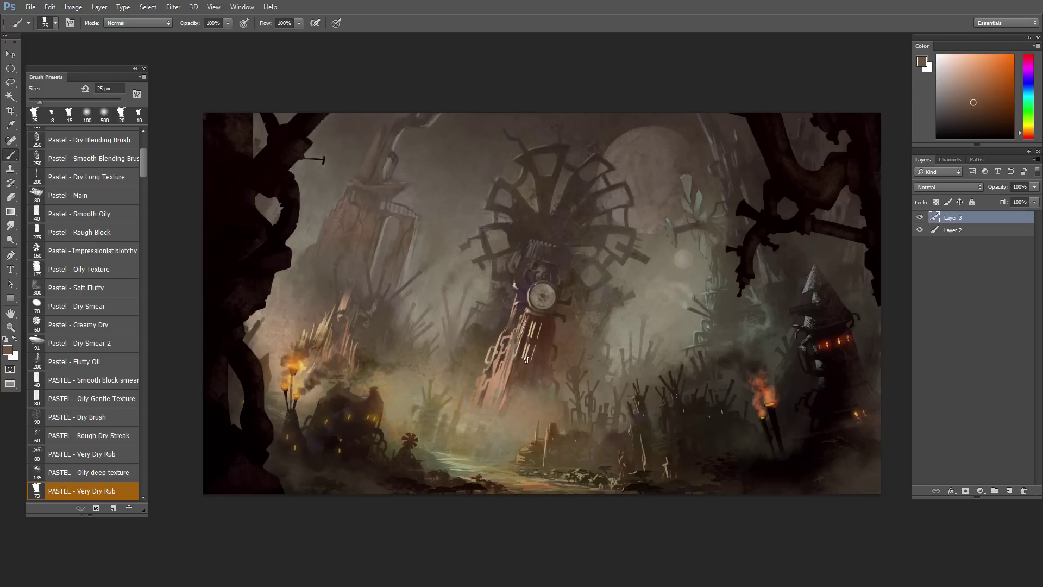
mouse_move(539, 368)
left_mouse_down()
mouse_move(569, 436)
mouse_move(543, 385)
mouse_move(554, 409)
left_mouse_up()
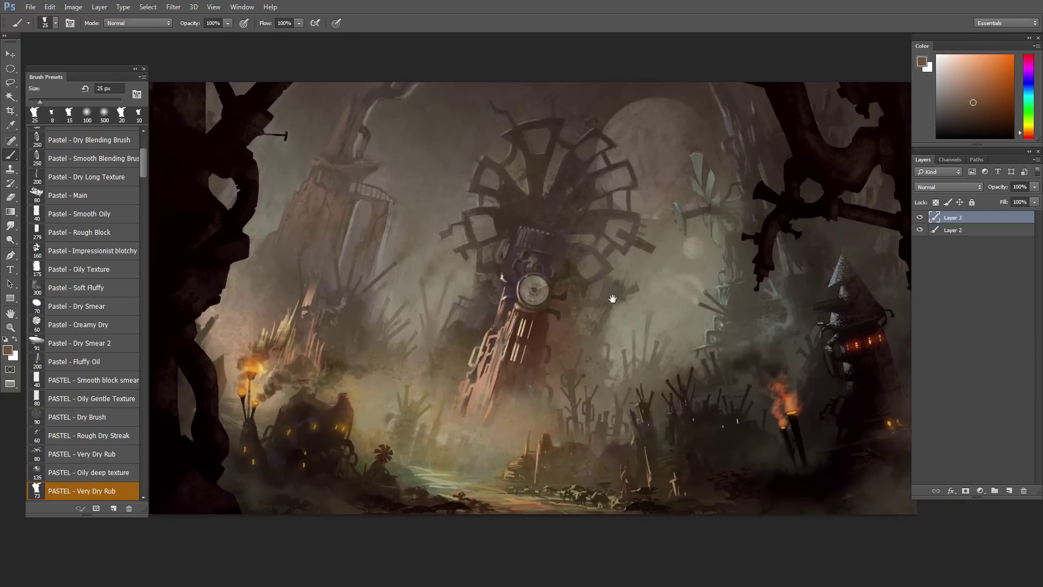
left_click_drag(572, 304, 567, 379)
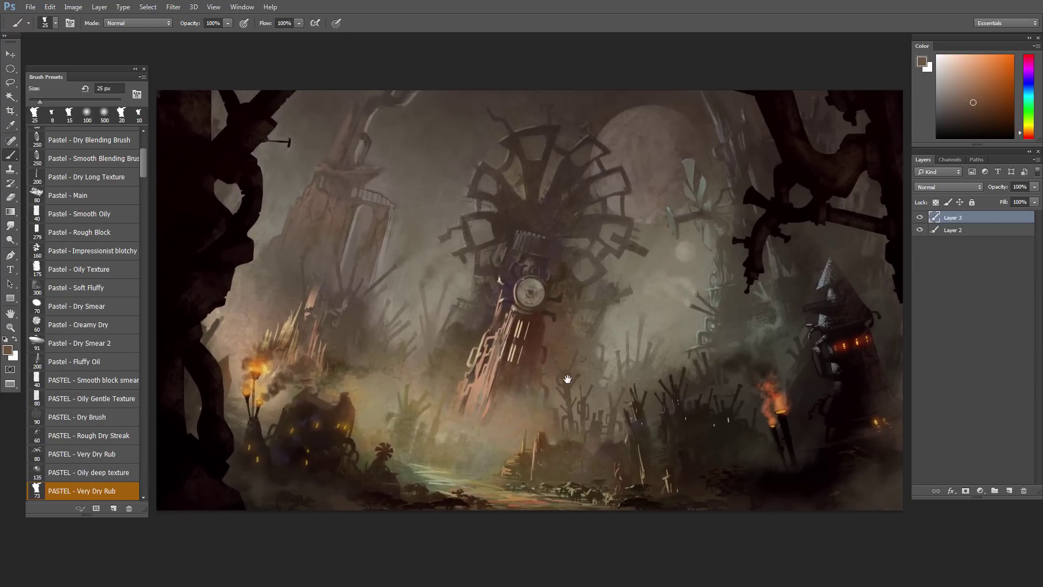
left_click_drag(589, 308, 528, 351)
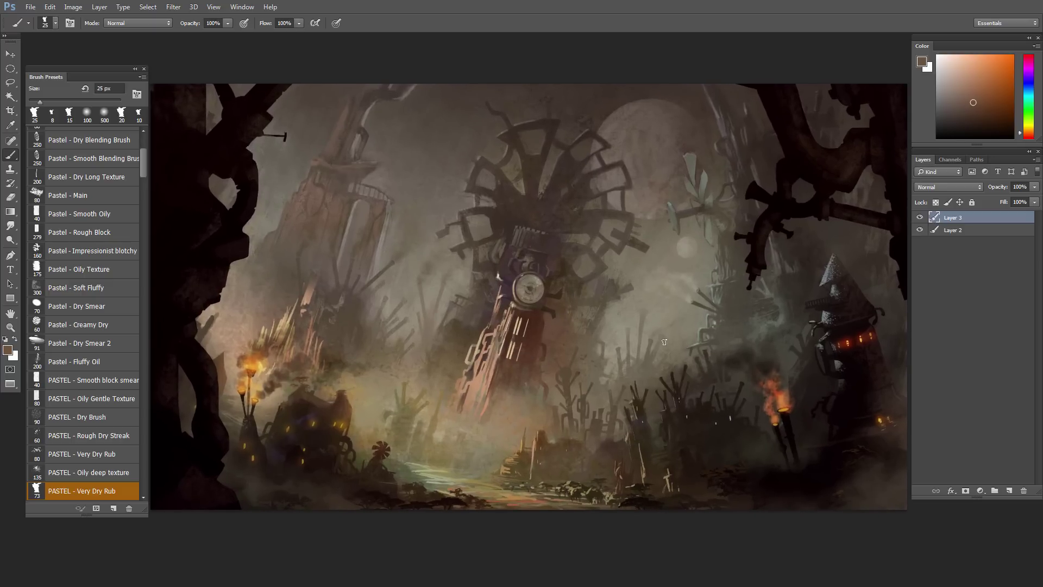
left_click_drag(664, 383, 686, 419)
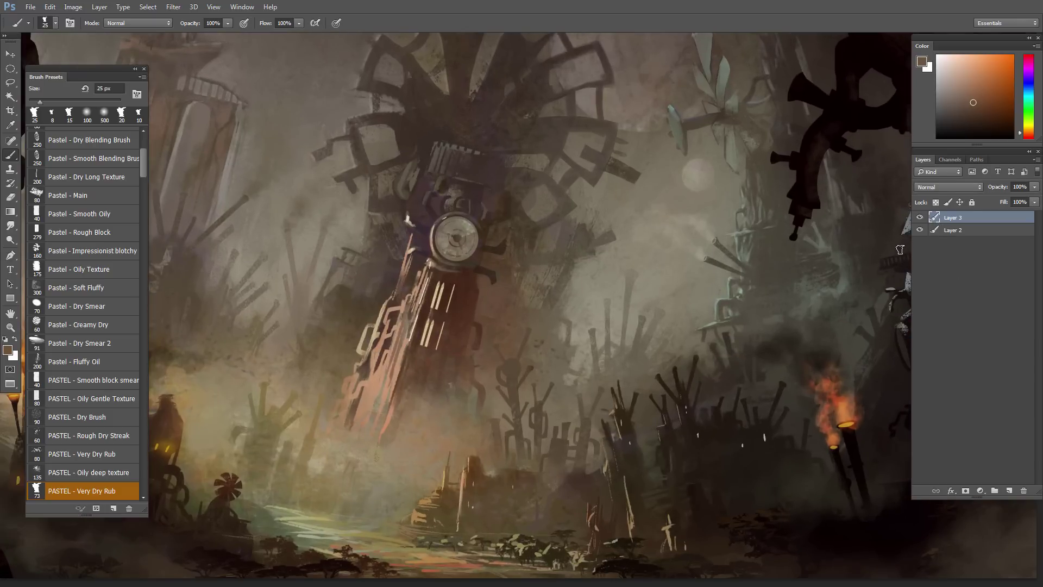
key("l")
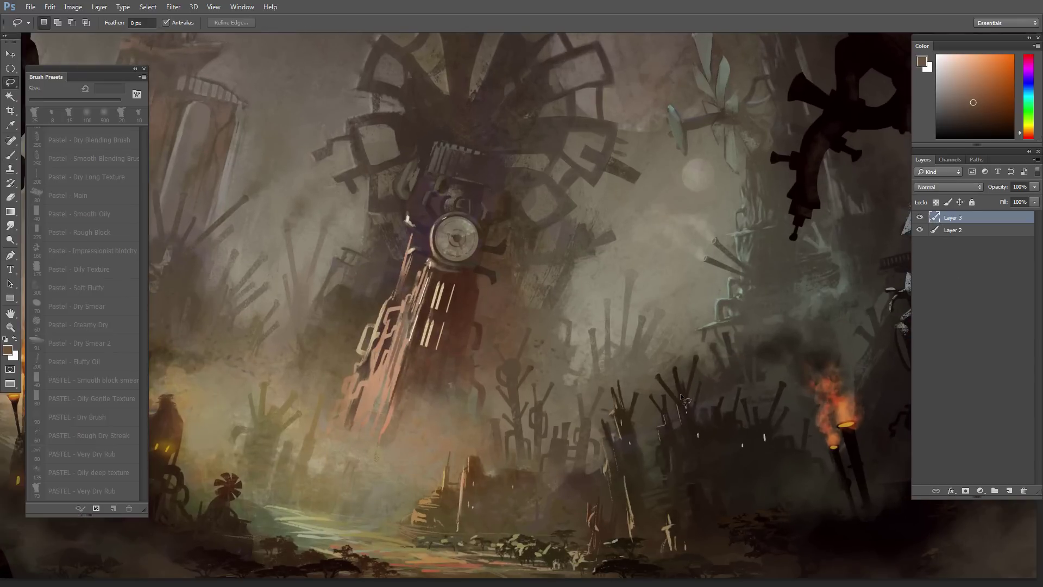
left_click_drag(663, 339, 678, 353)
key("ctrl+d")
Step: Examine the overall composition around the central train tower and the misty background, both up close and as a whole
scroll(659, 393, "down", 1)
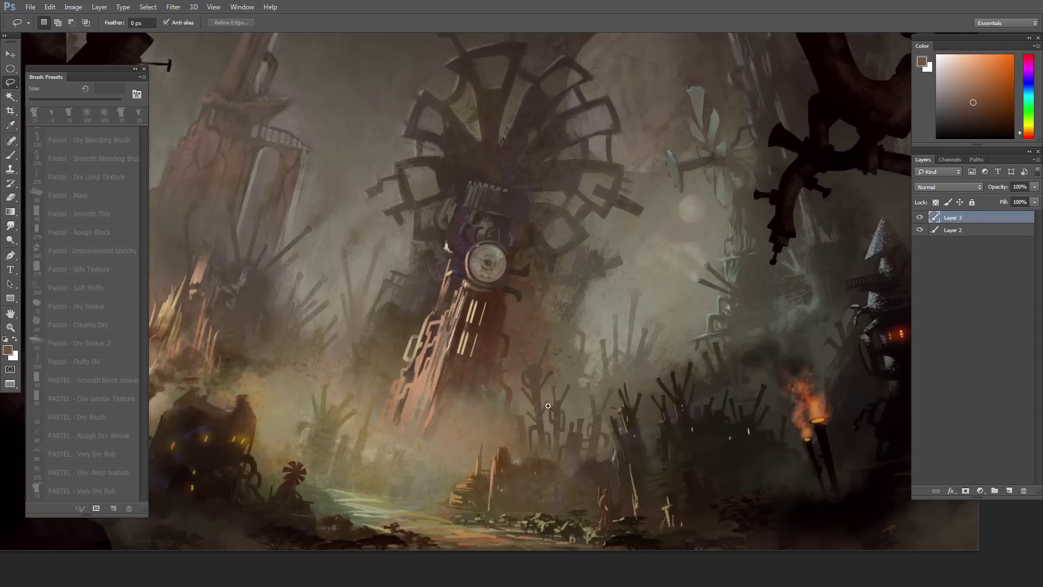
scroll(552, 402, "down", 2)
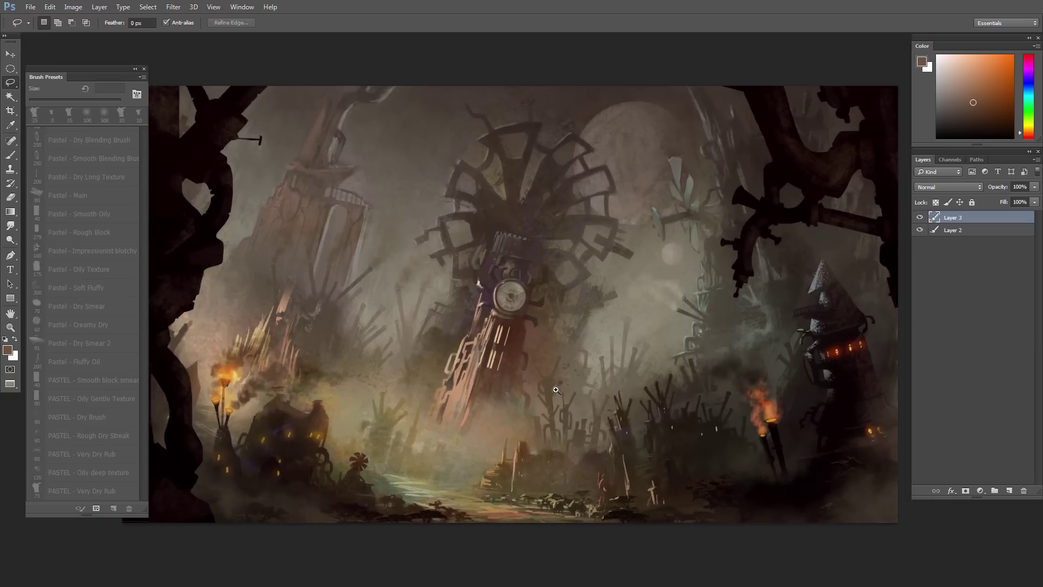
scroll(572, 399, "up", 1)
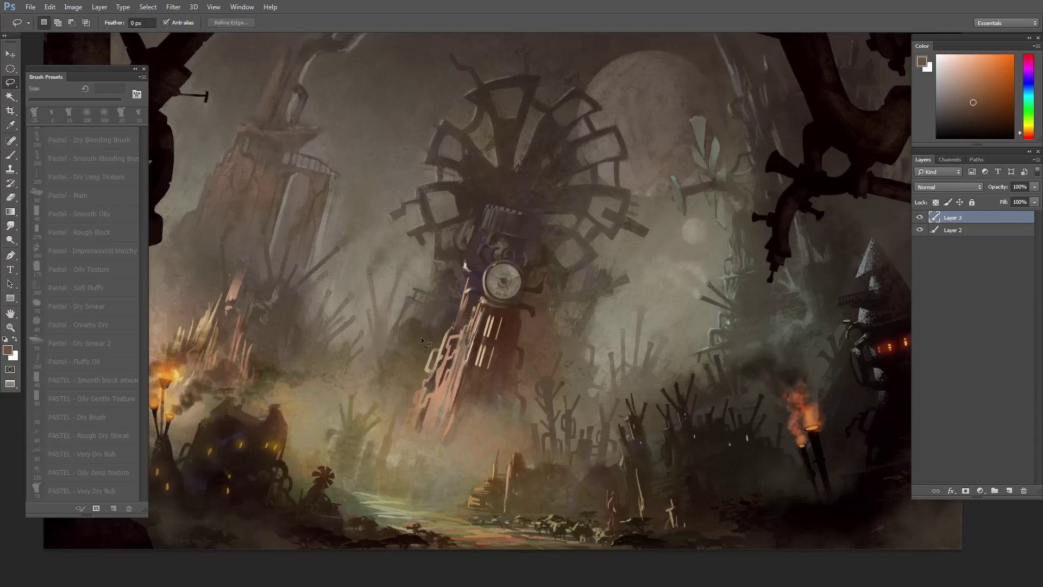
scroll(367, 332, "down", 3)
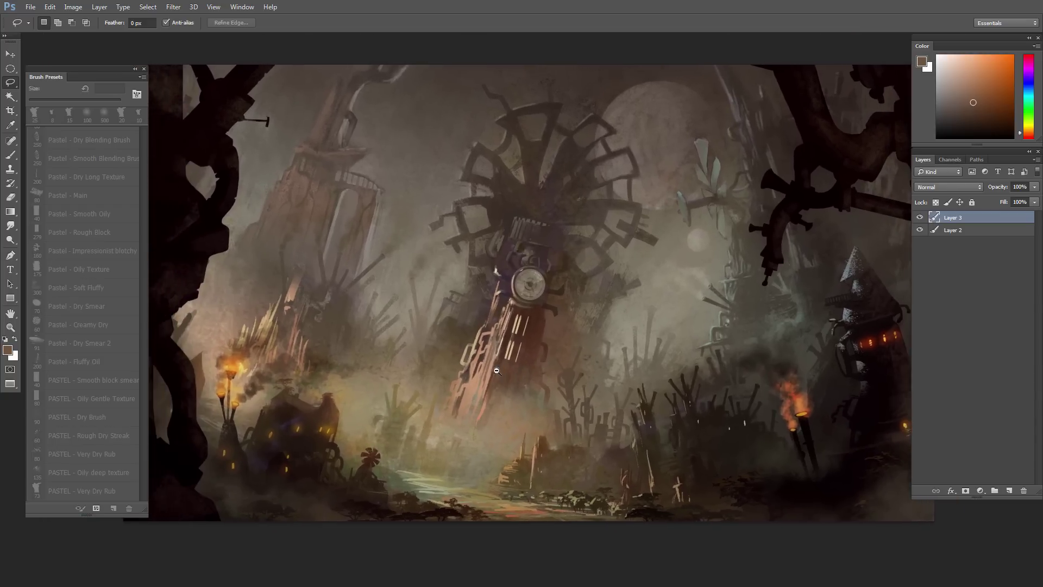
scroll(531, 389, "up", 1)
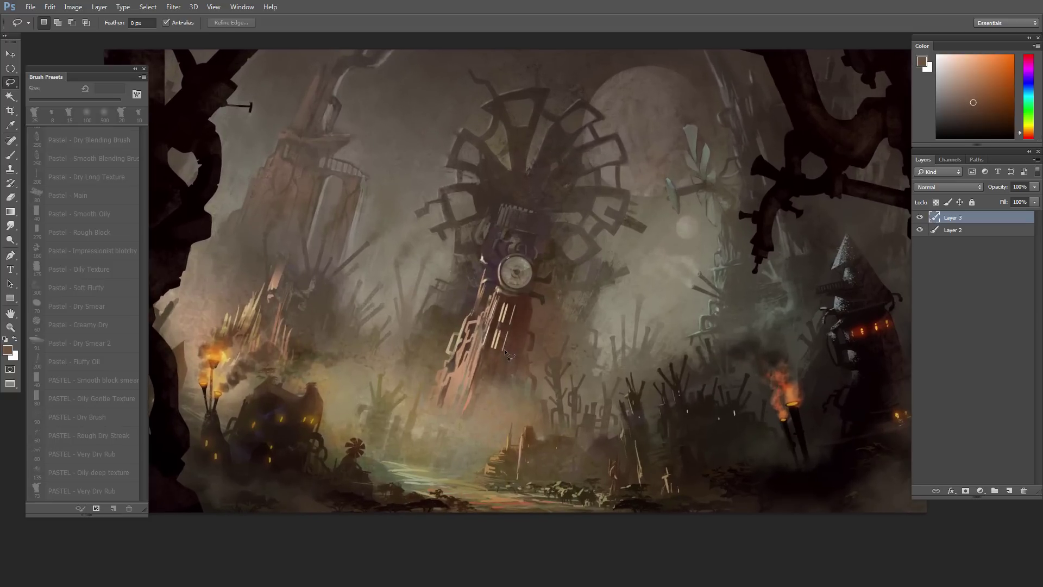
scroll(492, 395, "up", 1)
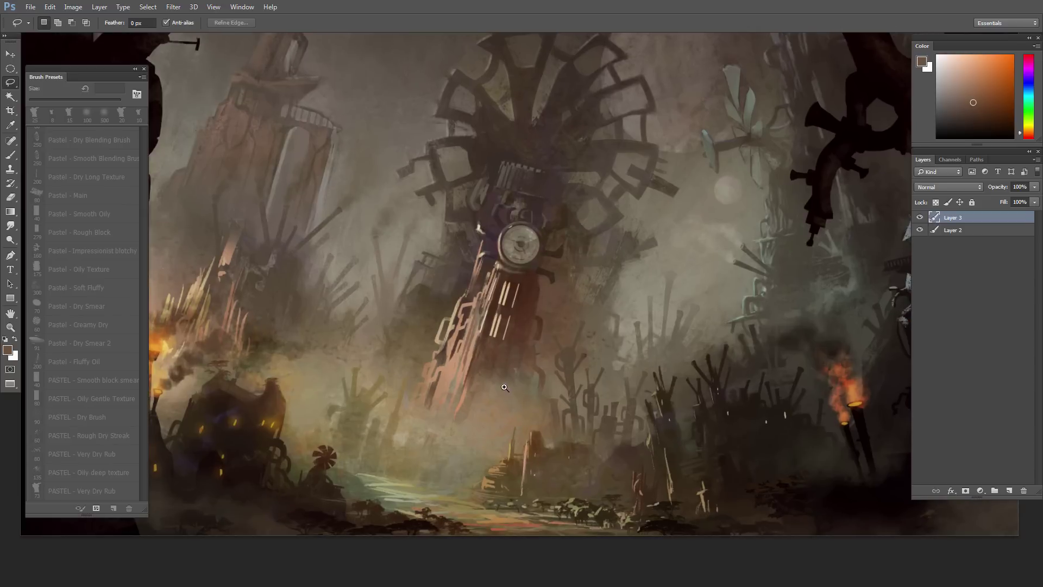
scroll(508, 399, "down", 1)
scroll(500, 385, "down", 1)
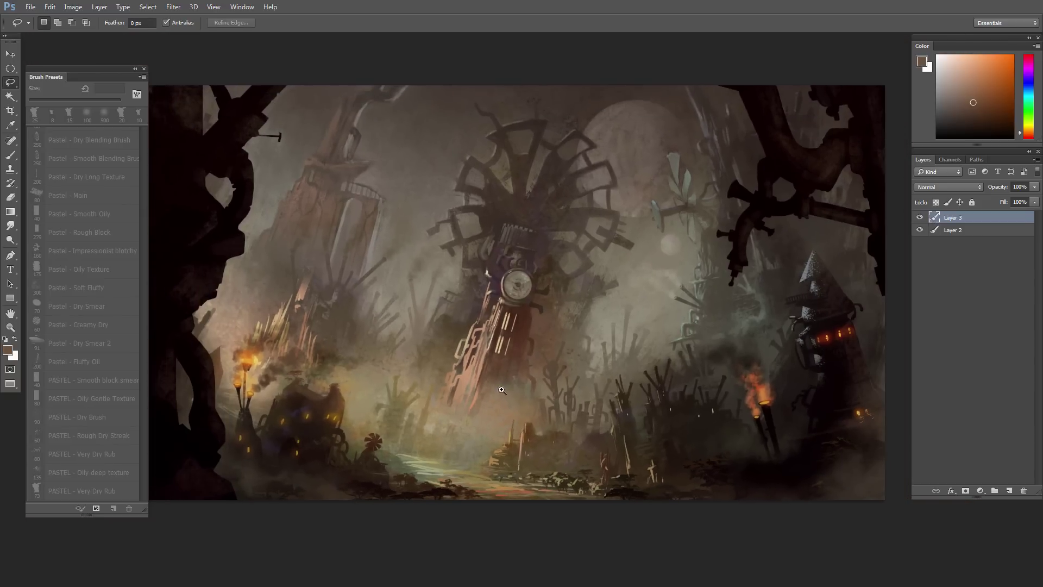
scroll(501, 390, "up", 1)
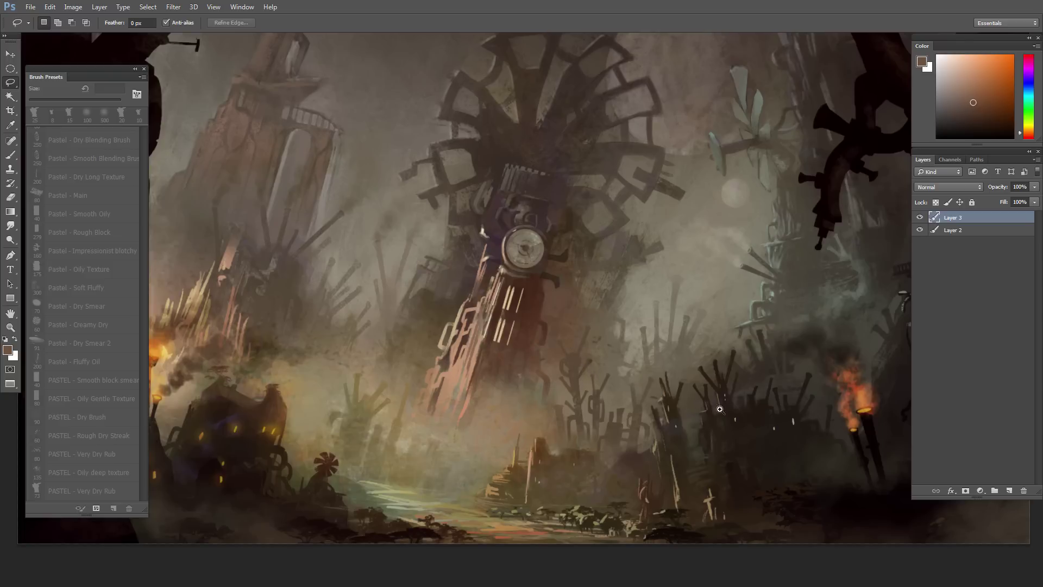
Step: Lasso a slanted pipe shape in the mist between the pale central-right tower and the dark tower, and fill it with sampled grey-green
left_click(750, 424, "ctrl")
left_click_drag(753, 421, 582, 415)
key("b")
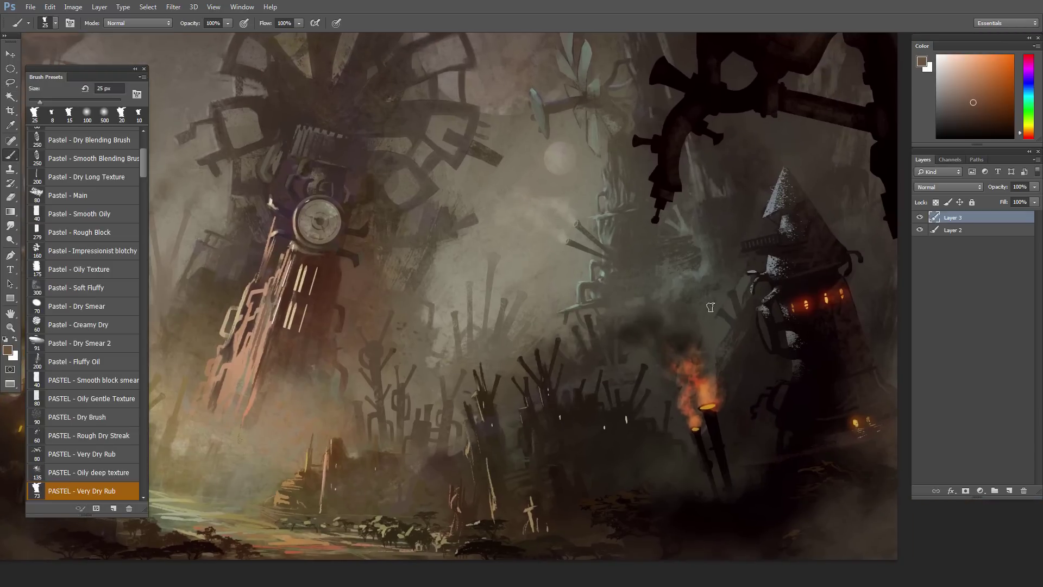
key("l")
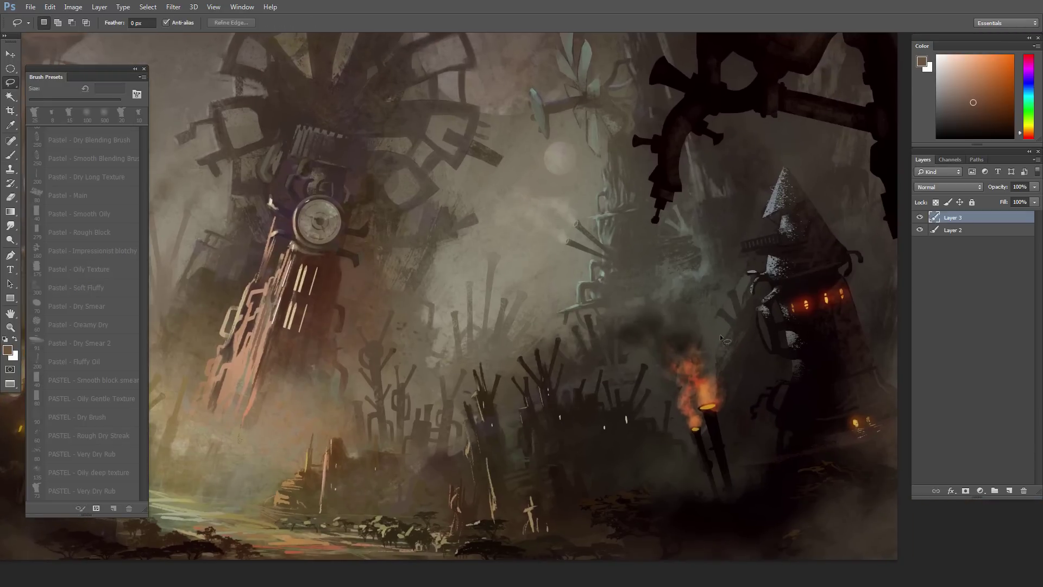
left_click(644, 341, "alt")
left_click_drag(645, 352, 630, 410)
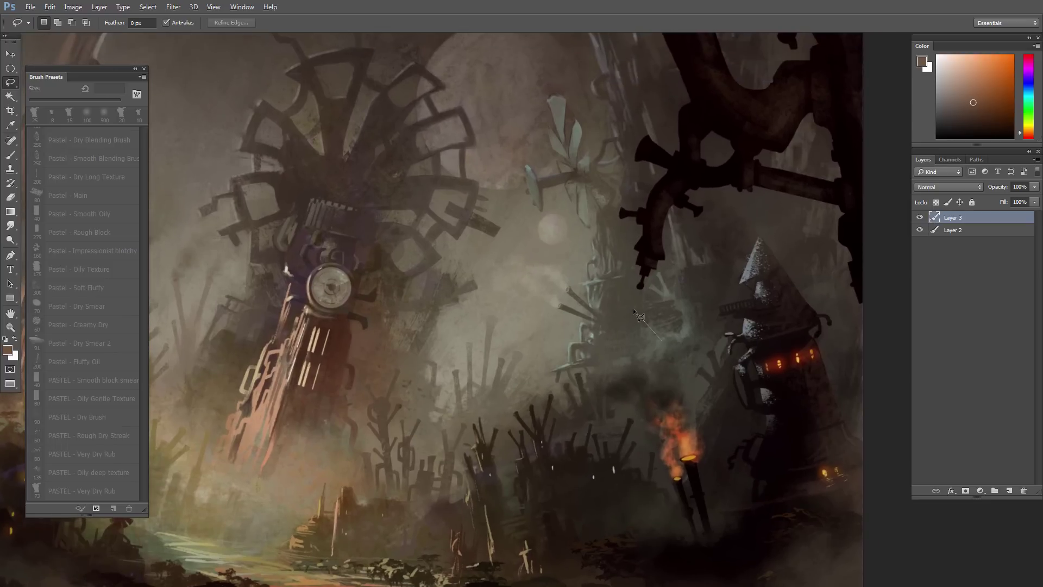
left_click_drag(627, 302, 660, 342)
key("b")
left_click(684, 329, "alt")
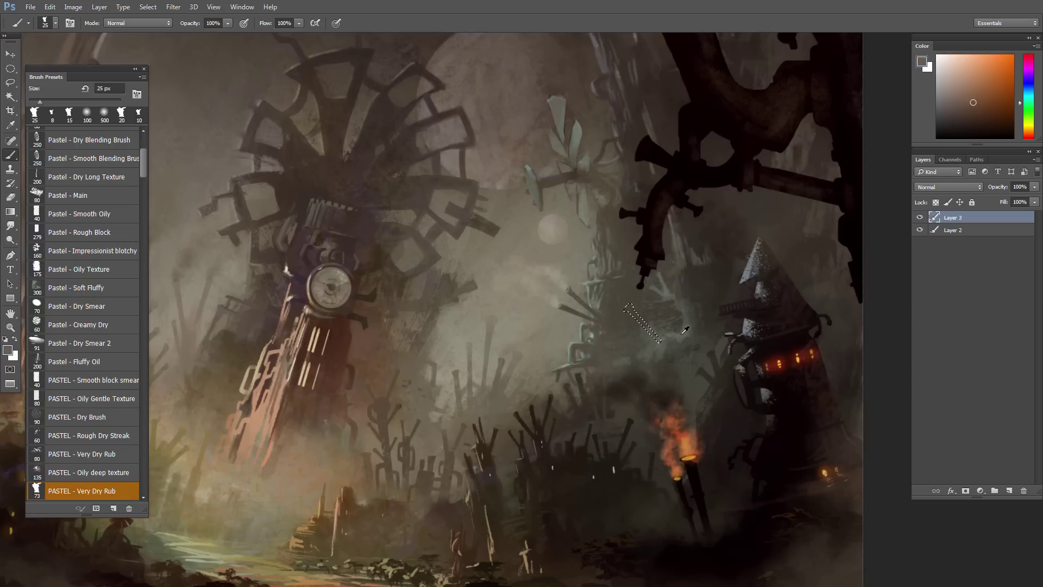
left_click(680, 325, "alt")
key("ctrl+z")
left_click_drag(636, 305, 627, 308)
key("ctrl+d")
Step: Paint a dark opening on the new pipe's flared end and sample surrounding tones for blending it into the mist
scroll(625, 334, "up", 2)
key("l")
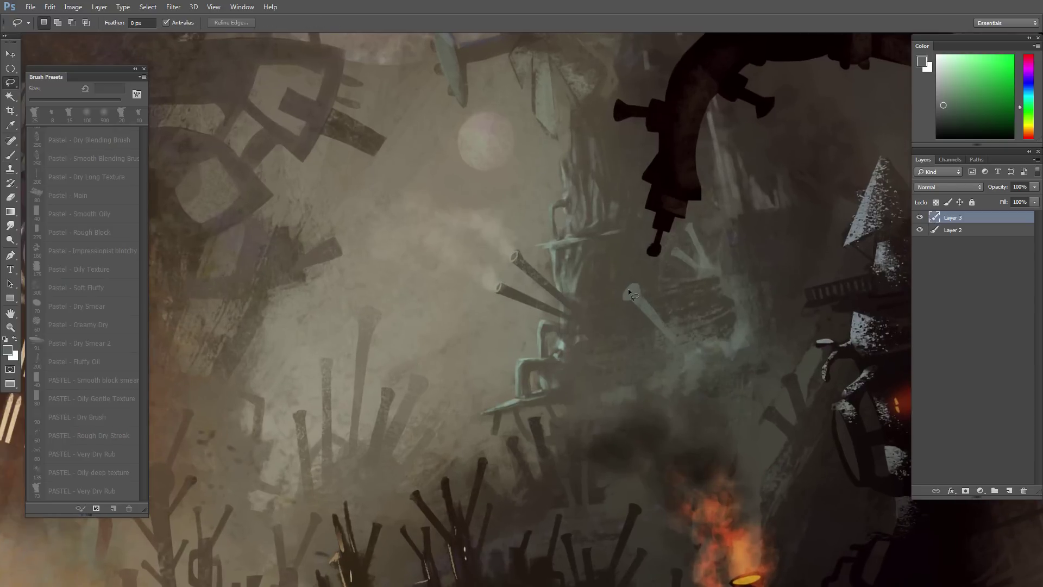
key("b")
left_click(632, 291, "alt")
scroll(605, 356, "down", 5)
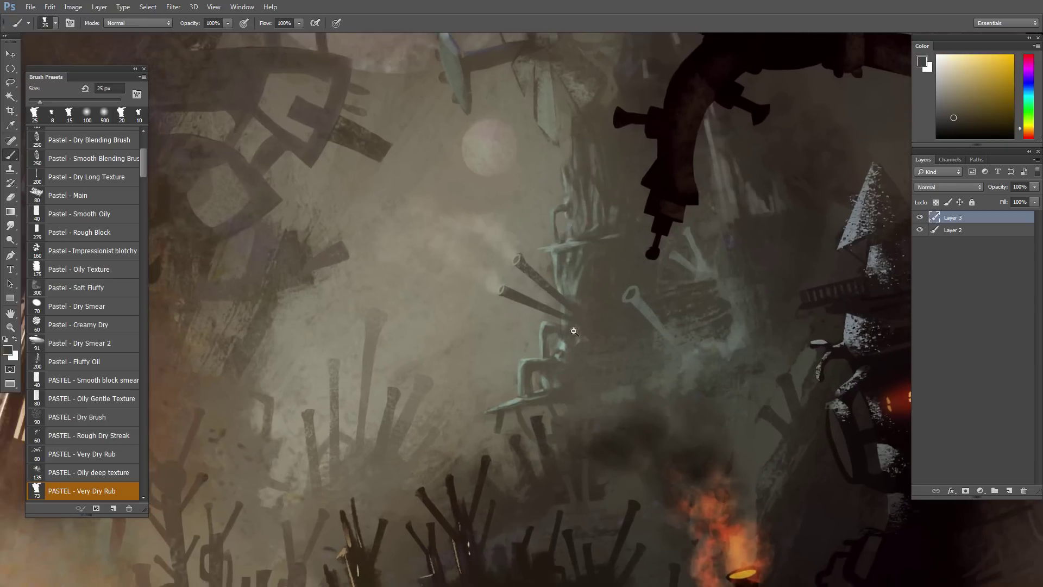
scroll(606, 356, "up", 3)
left_click(664, 340, "alt")
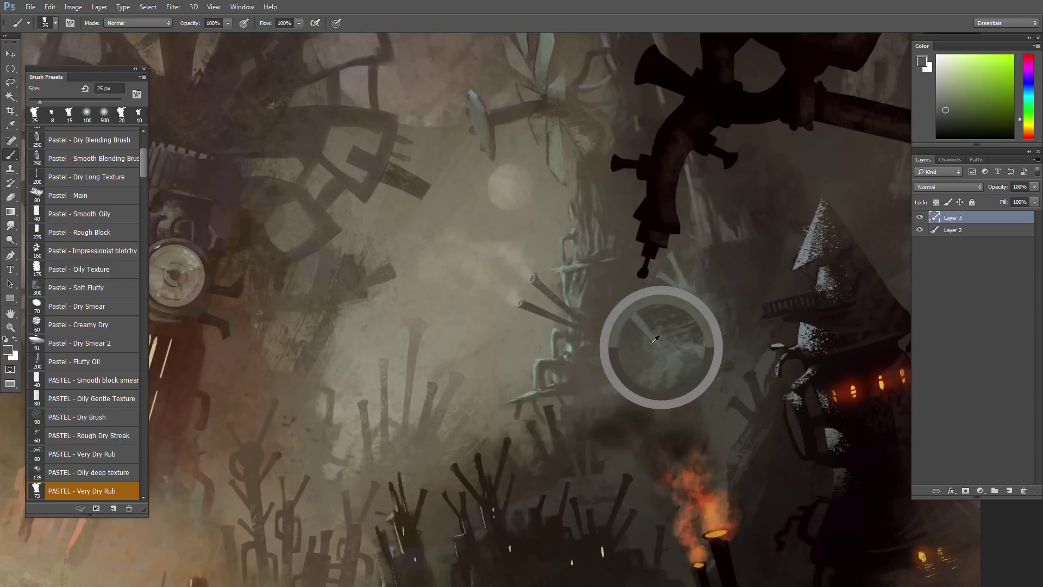
left_click(629, 332, "alt")
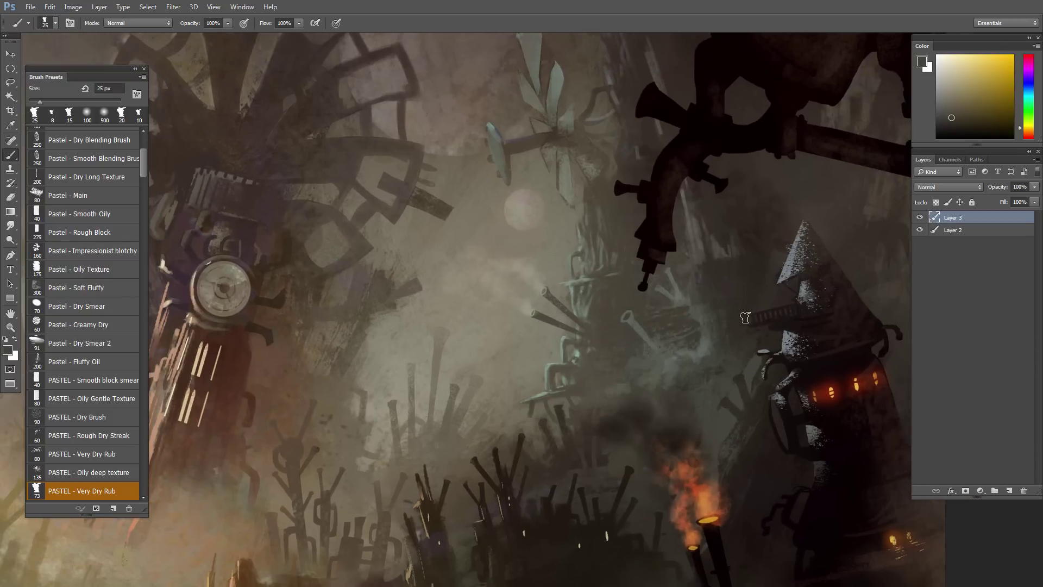
Step: Lasso a narrow shape in the background just above the new pipe using a sampled dark tone, and clear the selection after painting
left_click(702, 284, "alt")
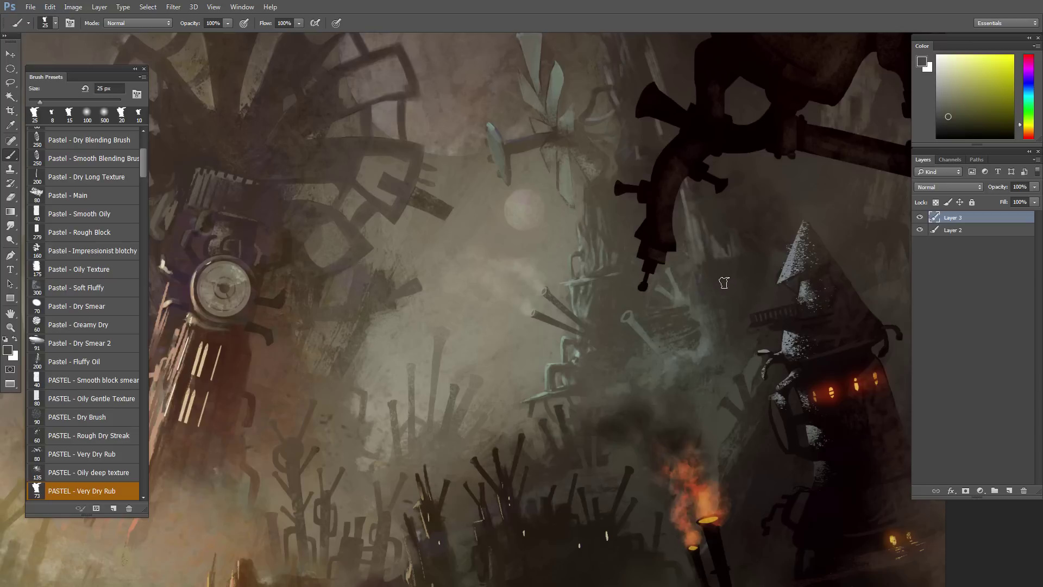
key("l")
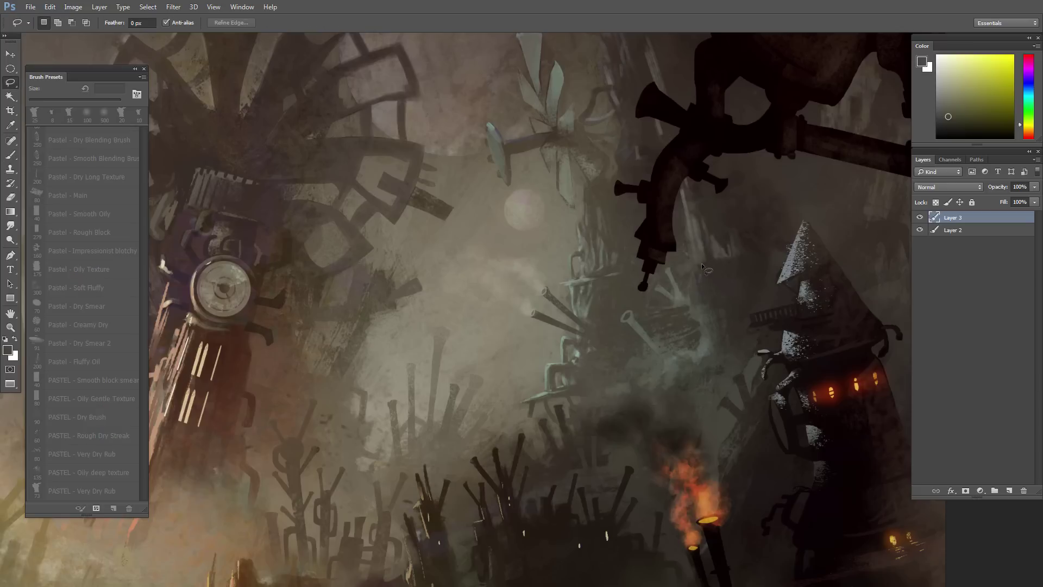
mouse_move(701, 268)
left_mouse_down()
mouse_move(702, 306)
mouse_move(710, 270)
mouse_move(696, 288)
left_mouse_up()
key("b")
key("ctrl+d")
Step: Lasso the tip of the spire on the ruined background tower and paint it with a brown-grey sampled from the spire
mouse_move(591, 363)
left_mouse_down()
mouse_move(537, 341)
mouse_move(627, 394)
mouse_move(515, 395)
mouse_move(555, 361)
left_mouse_up()
left_click_drag(361, 198, 413, 209)
left_click_drag(392, 256, 461, 310)
left_click_drag(423, 217, 471, 254)
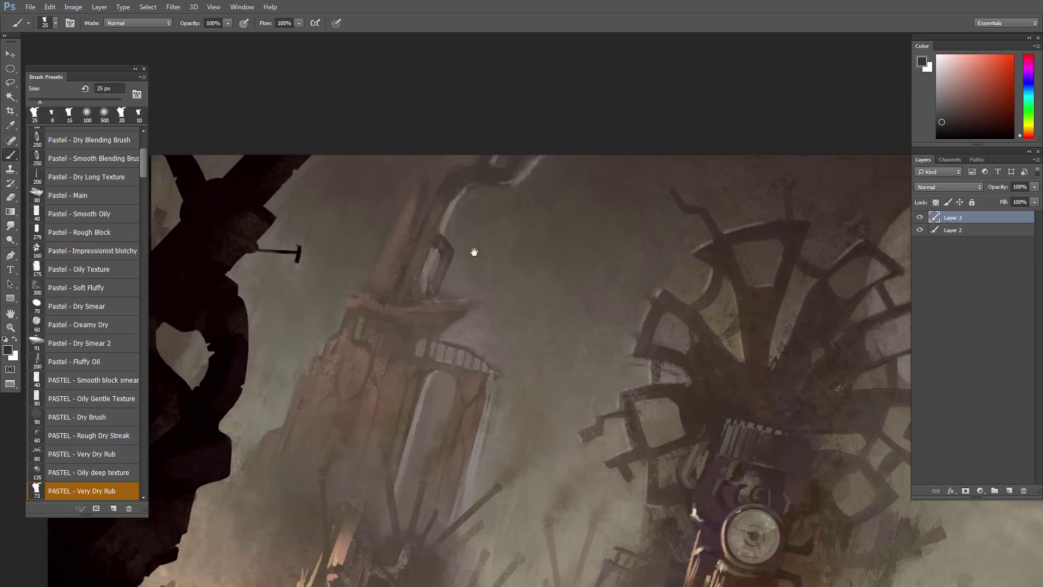
key("l")
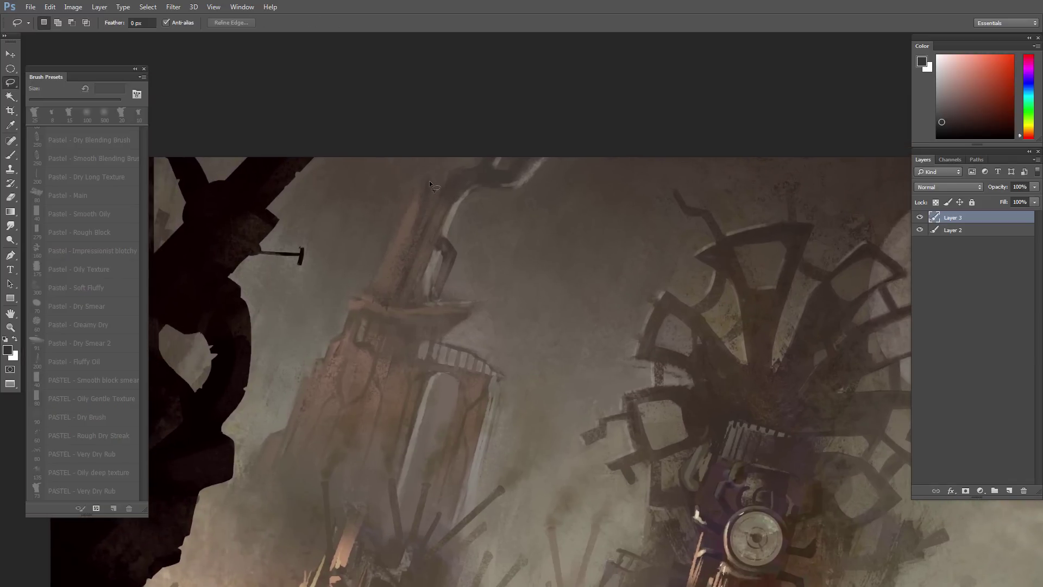
left_click_drag(429, 180, 416, 193)
left_click_drag(424, 200, 426, 182)
key("b")
left_click(414, 209, "alt")
key("ctrl+d")
Step: Sample the dark grey of the curved pipe, reduce the brush to 7 px and paint a fine detail stroke on the ruined tower's spire
left_click_drag(445, 333, 458, 315)
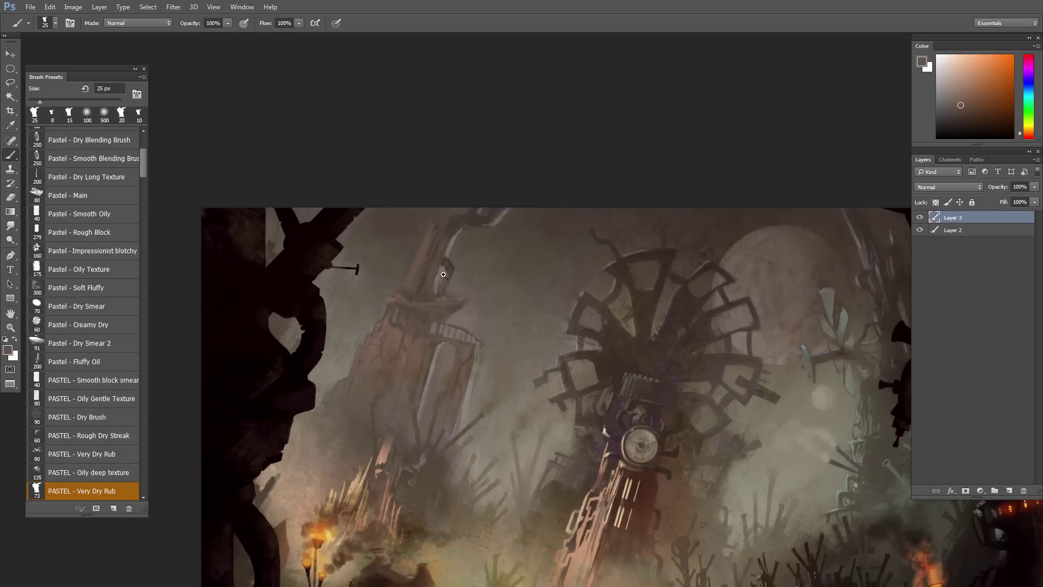
scroll(443, 276, "up", 3)
left_click(477, 192, "alt")
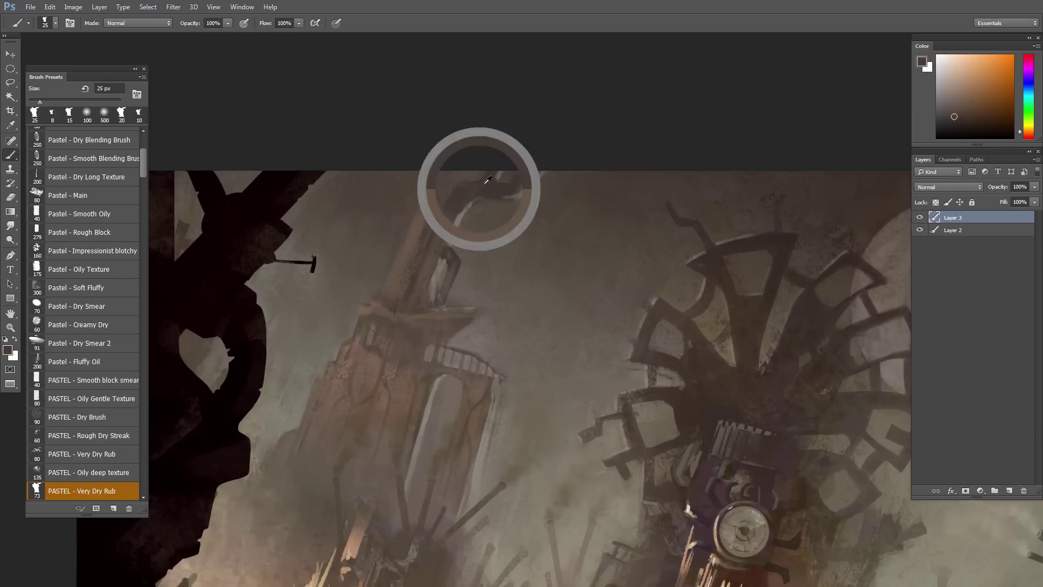
key("bracketleft")
key("bracketleft")
key("bracketleft")
key("bracketleft")
key("bracketleft")
key("bracketleft")
mouse_move(437, 207)
left_mouse_down()
mouse_move(424, 249)
mouse_move(439, 213)
left_mouse_up()
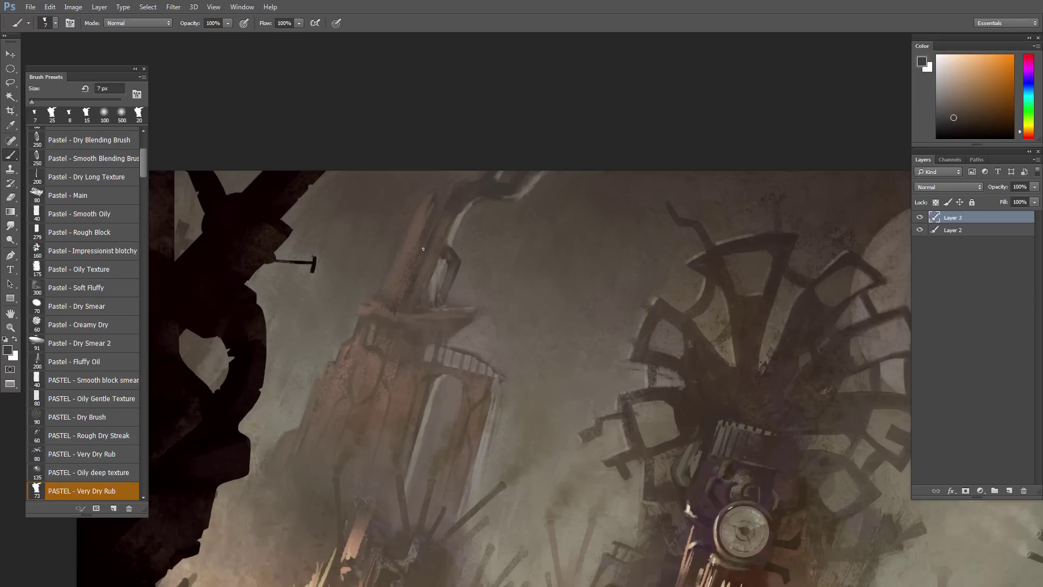
Step: Sample a dark tone beside the ruined tower's spire, lasso a narrow shape on the spire and clear the selection
left_click(442, 206, "alt")
left_click_drag(425, 291, 475, 299)
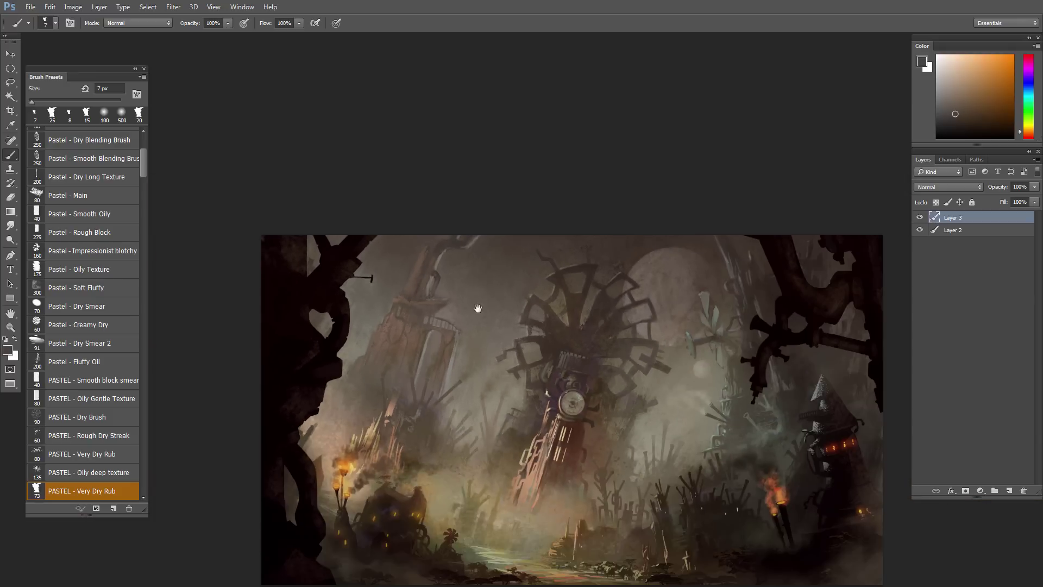
left_click_drag(461, 368, 471, 363)
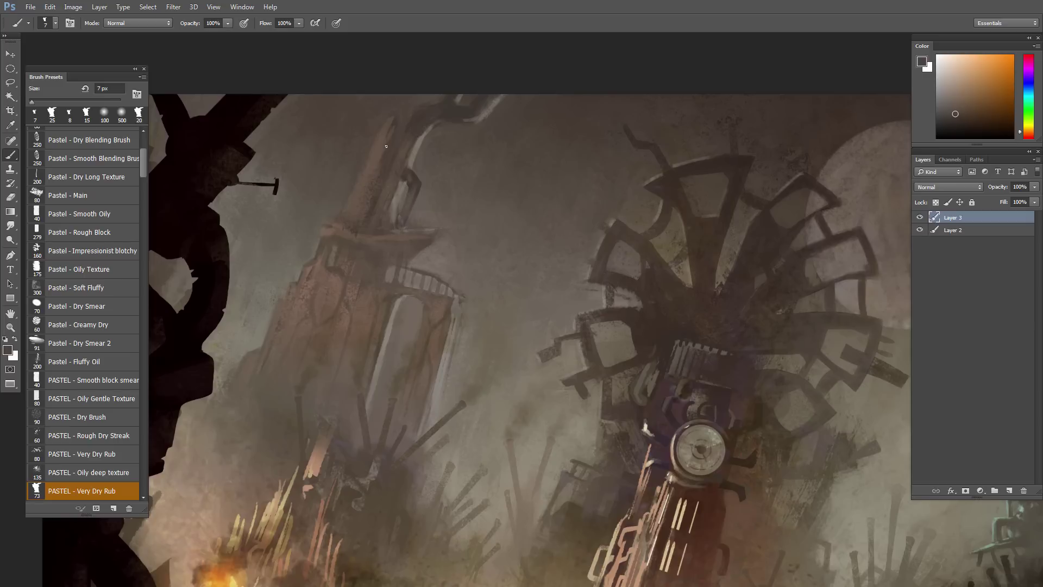
key("l")
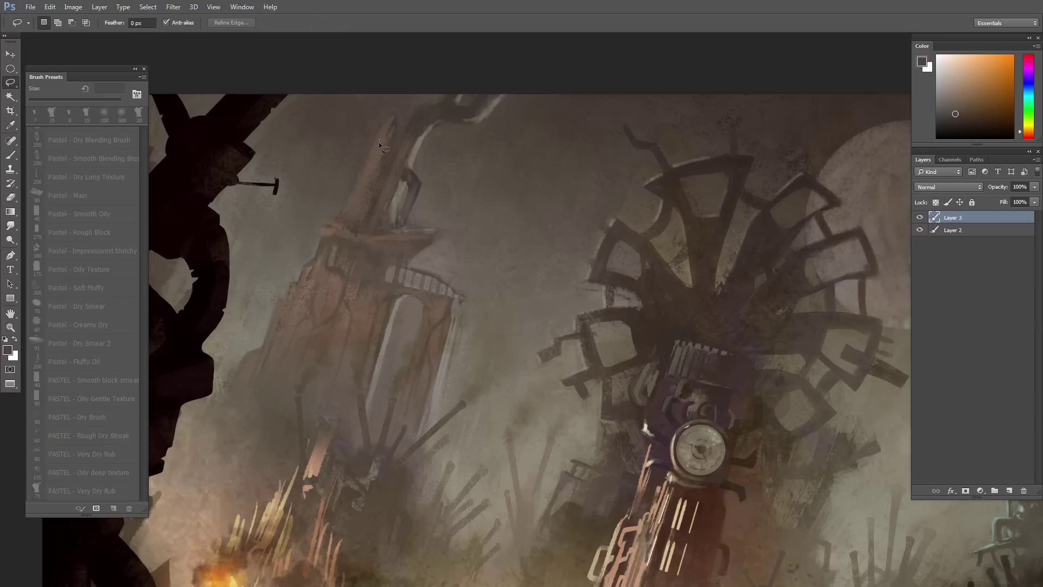
mouse_move(382, 152)
left_mouse_down()
mouse_move(400, 191)
mouse_move(406, 181)
left_mouse_up()
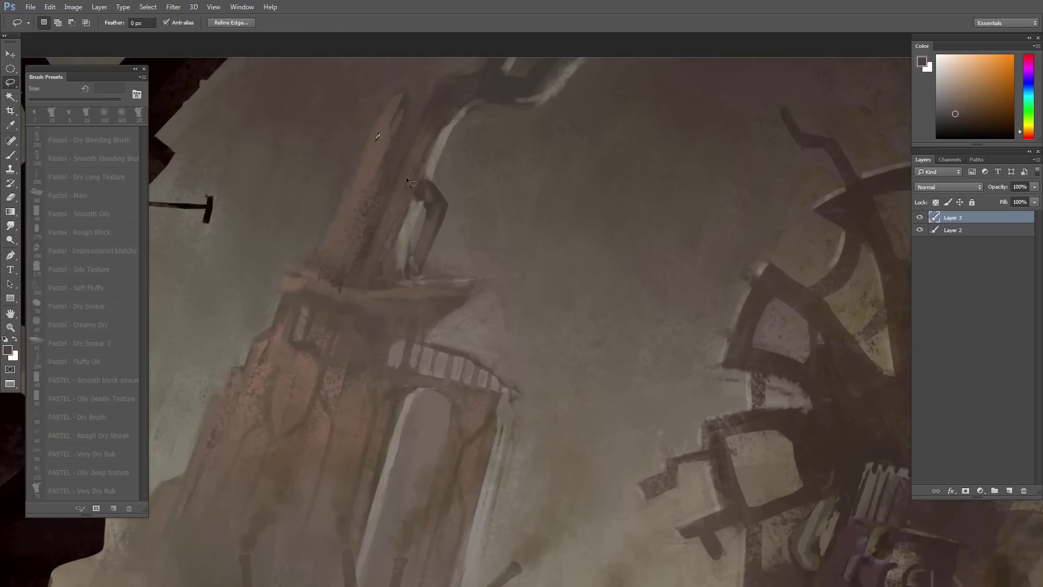
key("ctrl+d")
Step: Paint fine dark cracks on the ruined tower's spire with a 3 px brush in a sampled dark grey
key("b")
left_click(409, 96, "alt")
left_click_drag(383, 128, 379, 128)
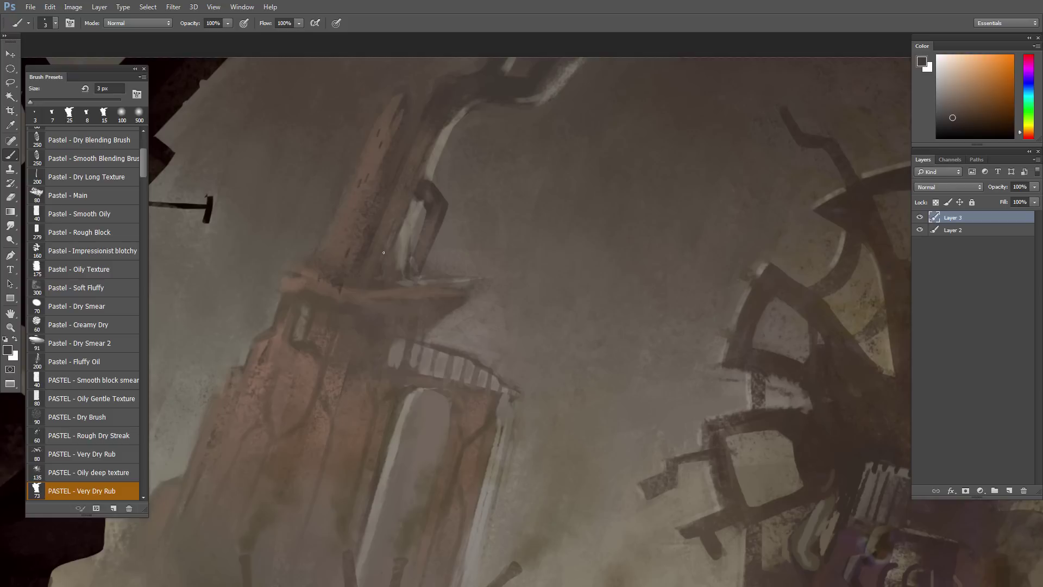
left_click_drag(364, 314, 373, 257)
scroll(340, 344, "down", 3)
Step: Paint thin dark cracks and weathering marks across the ruined tower's rocky body with the 3 px brush
left_click_drag(345, 328, 407, 302)
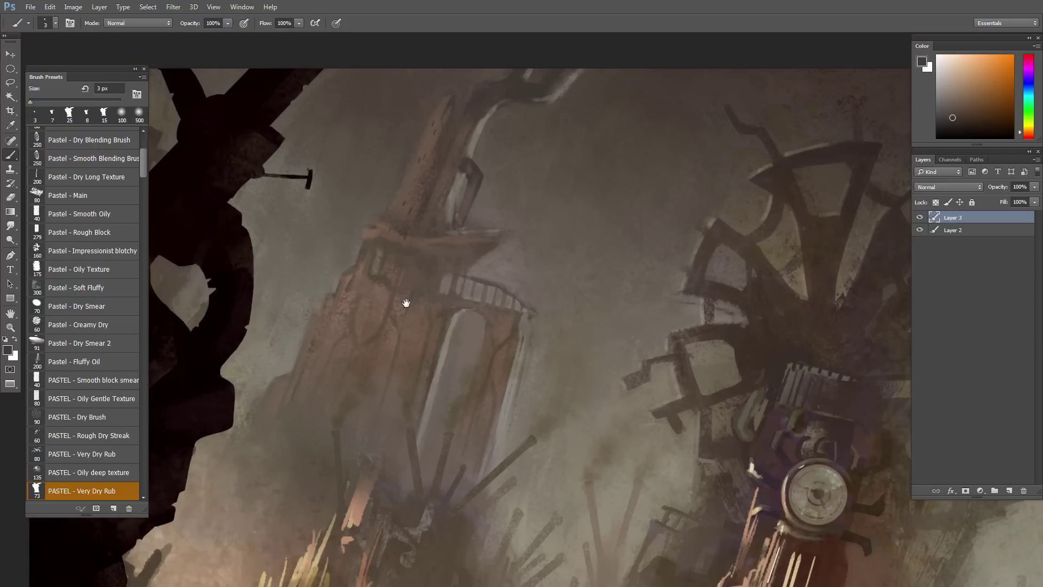
scroll(378, 329, "up", 2)
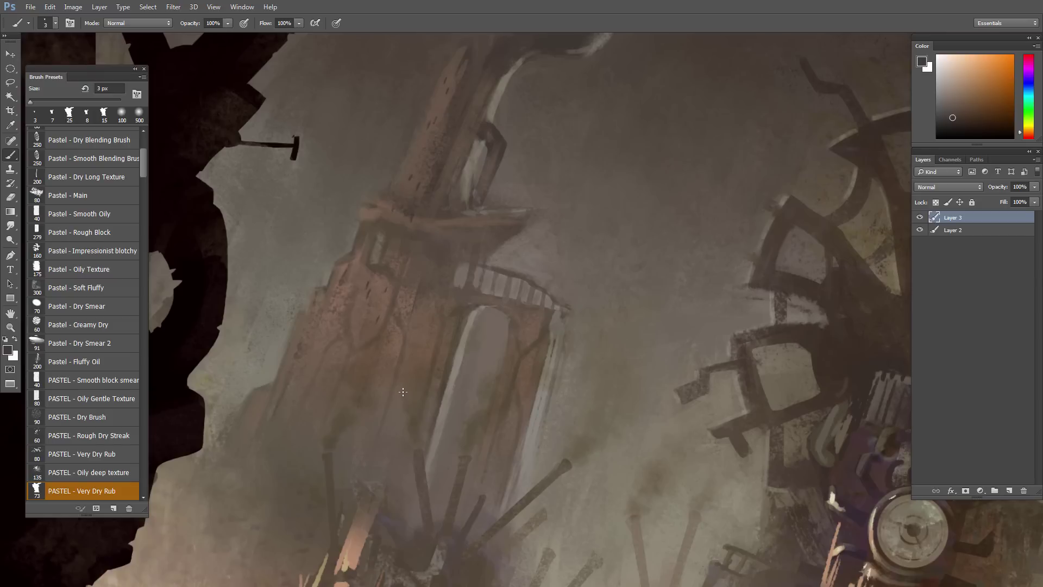
key("alt")
key("alt")
scroll(440, 356, "down", 4)
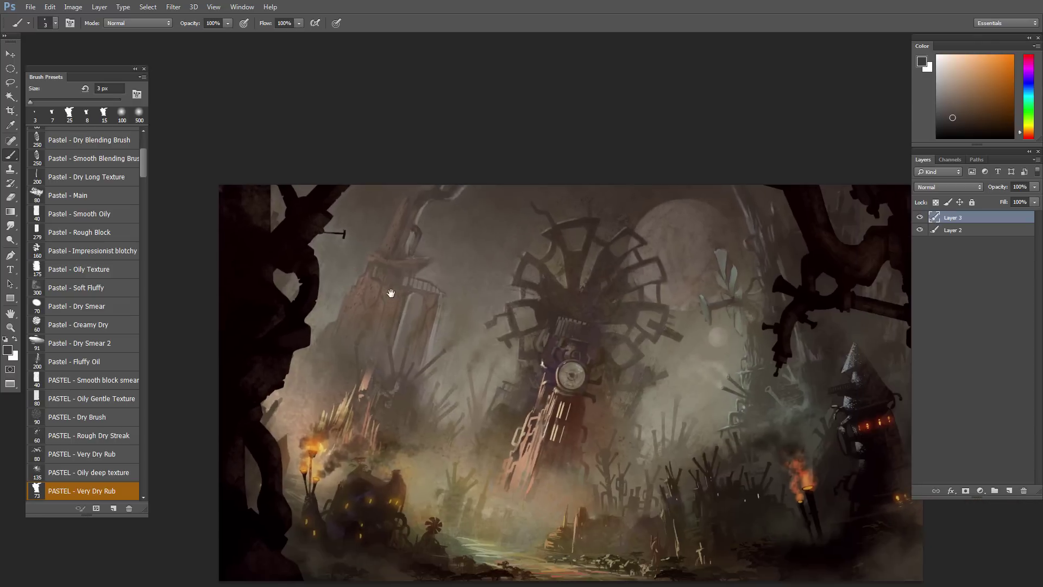
left_click_drag(391, 293, 378, 263)
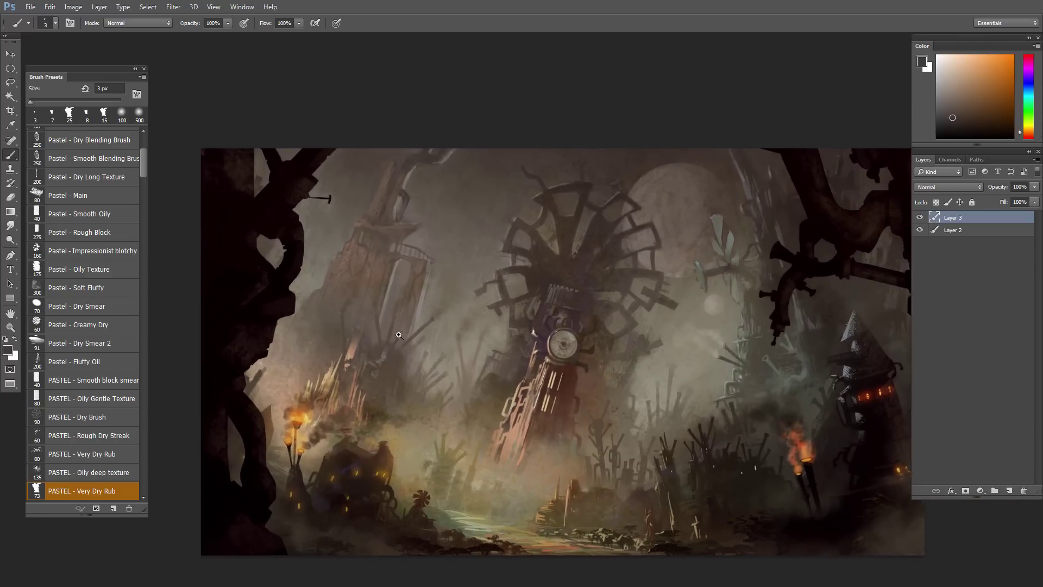
scroll(454, 328, "up", 4)
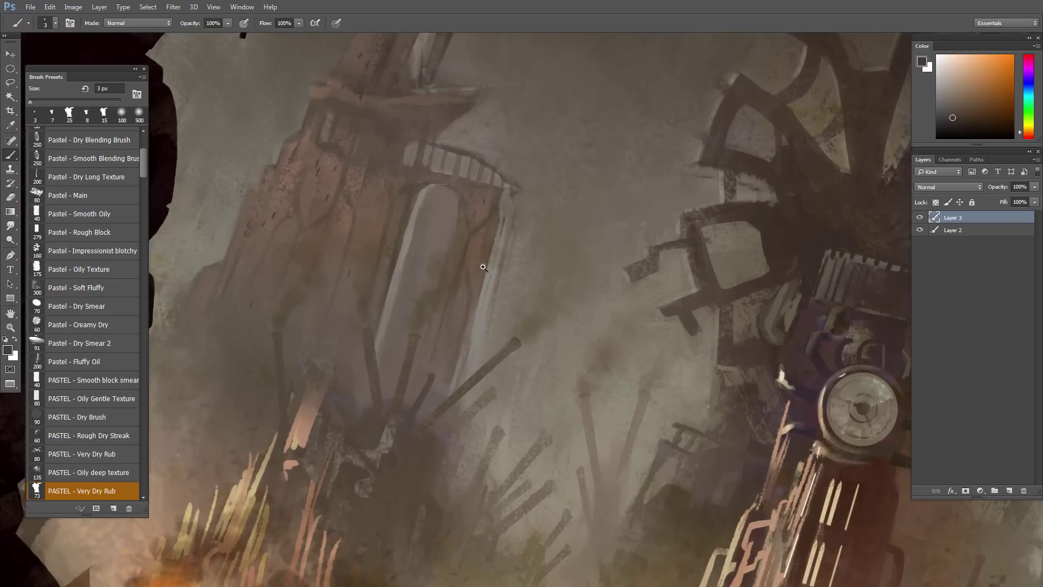
scroll(491, 278, "down", 4)
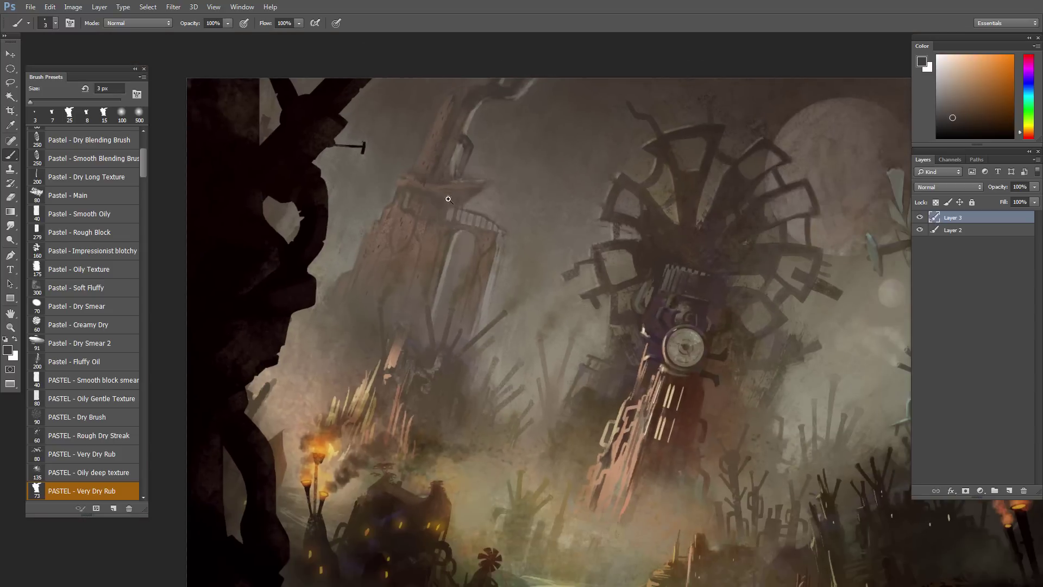
scroll(460, 185, "up", 1)
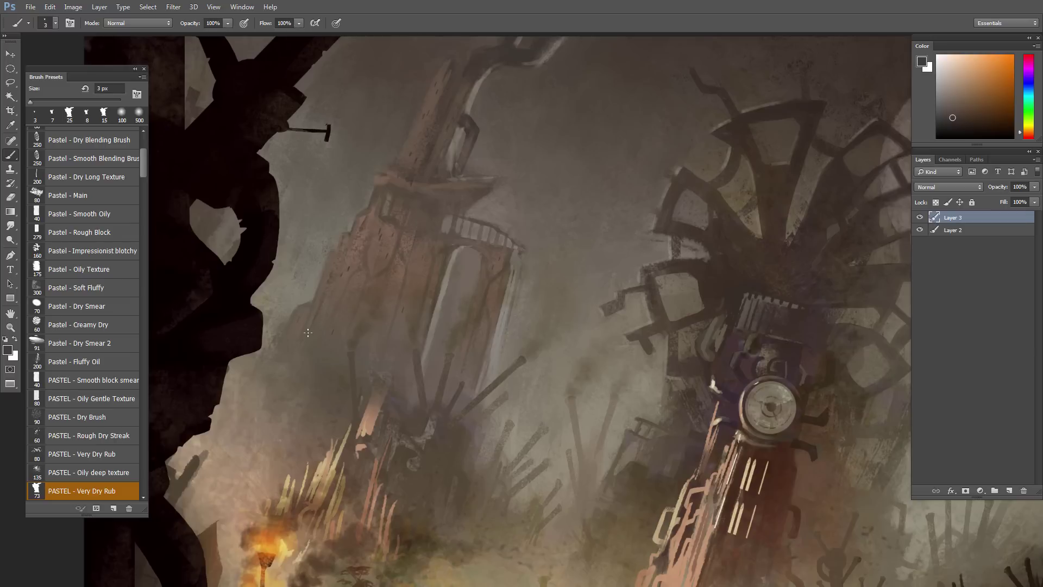
left_click_drag(339, 395, 298, 340)
Step: Examine the whole painting and the area around the background pipes and the spired tower with glowing windows
mouse_move(444, 440)
left_mouse_down()
mouse_move(422, 355)
mouse_move(457, 400)
left_mouse_up()
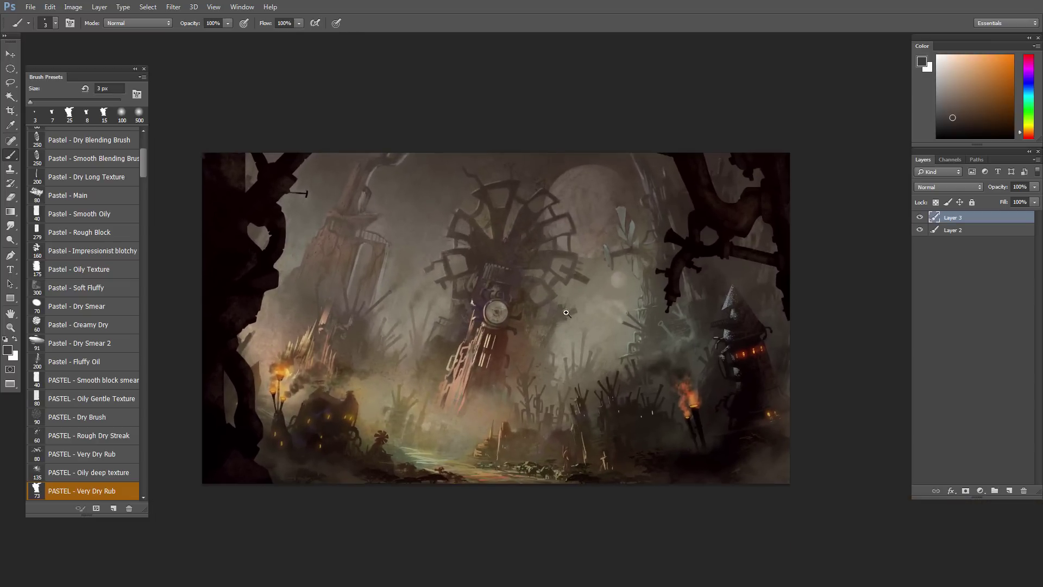
scroll(566, 309, "up", 2)
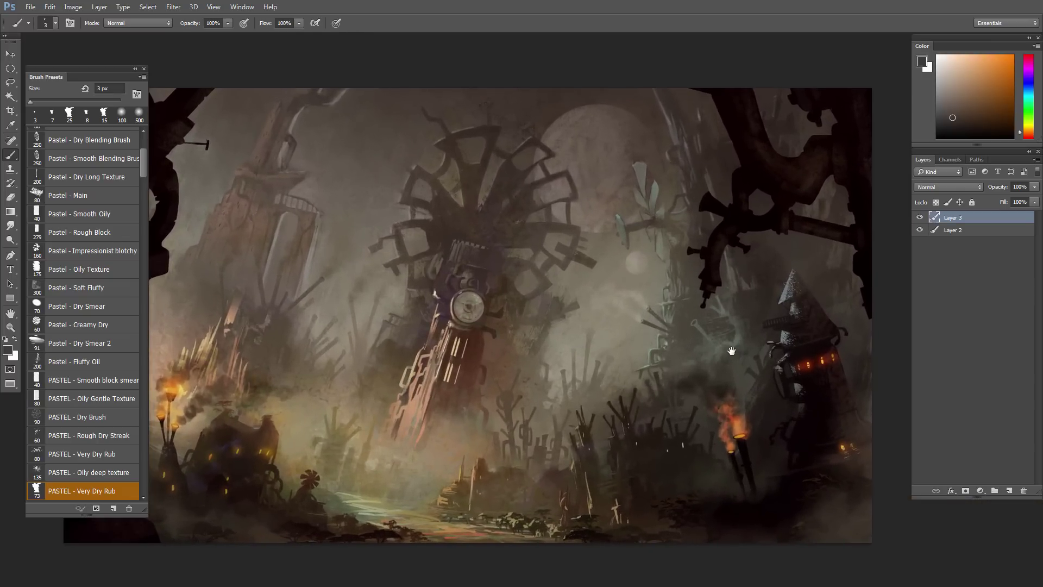
scroll(665, 372, "down", 2)
scroll(656, 356, "up", 1)
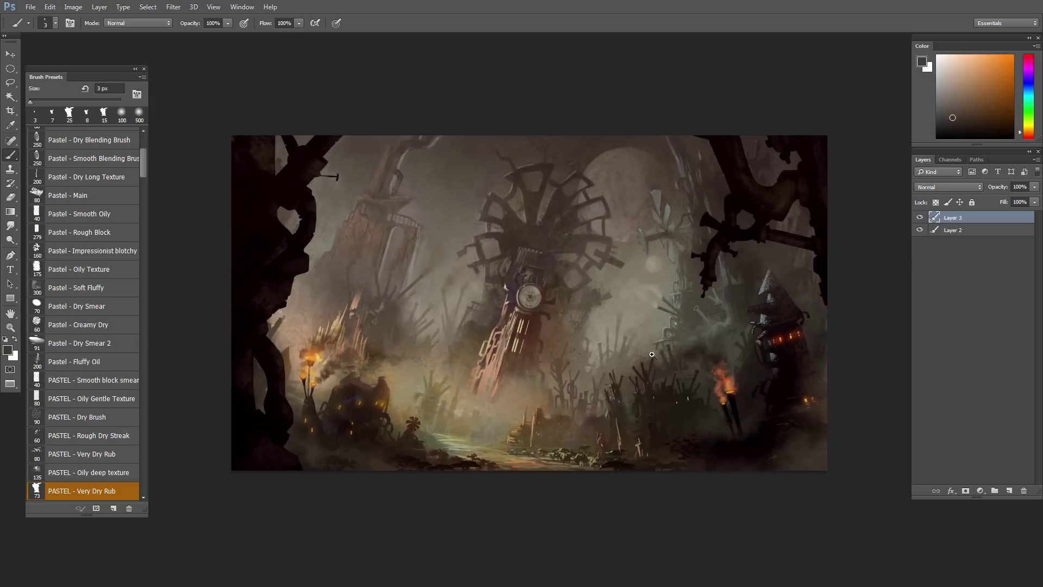
scroll(656, 356, "up", 3)
left_click_drag(658, 390, 664, 397)
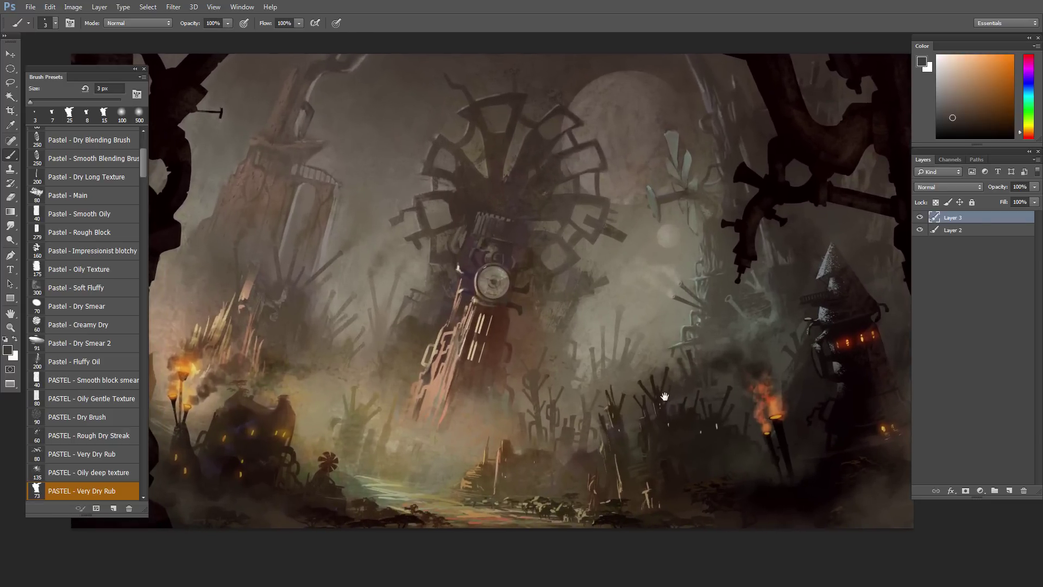
scroll(663, 391, "down", 1)
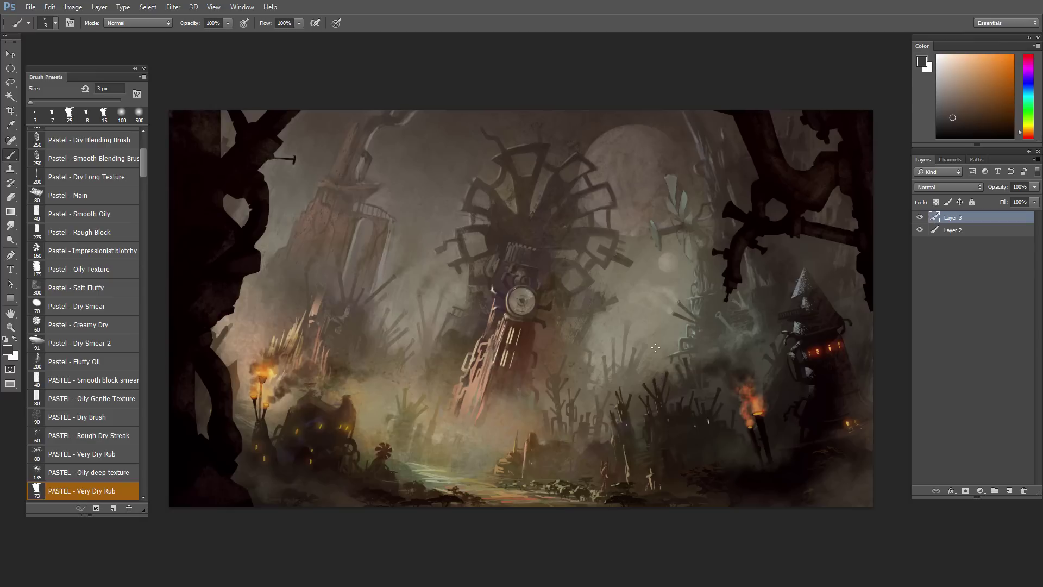
scroll(656, 348, "up", 3)
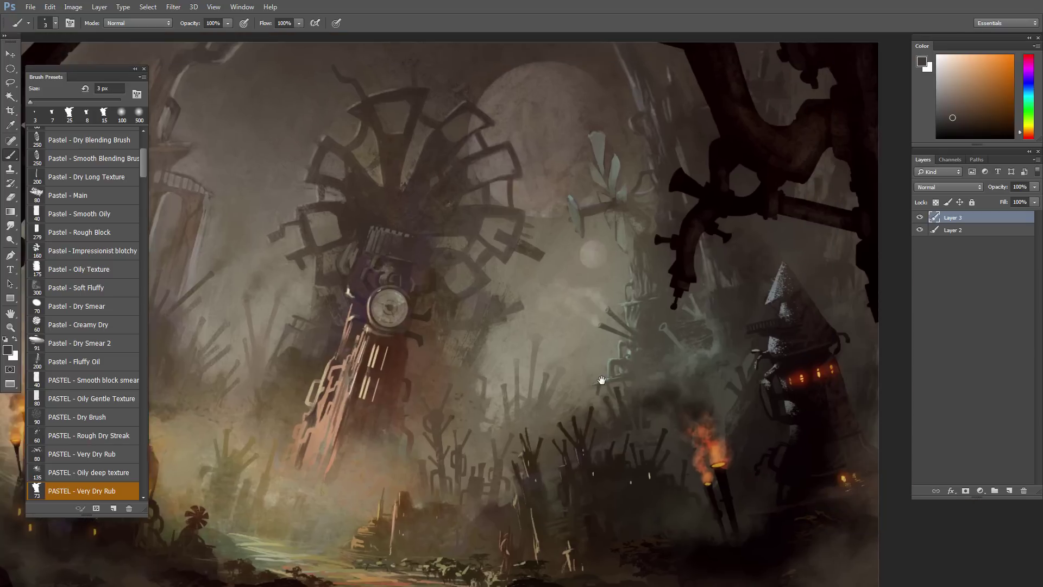
left_click_drag(601, 380, 524, 389)
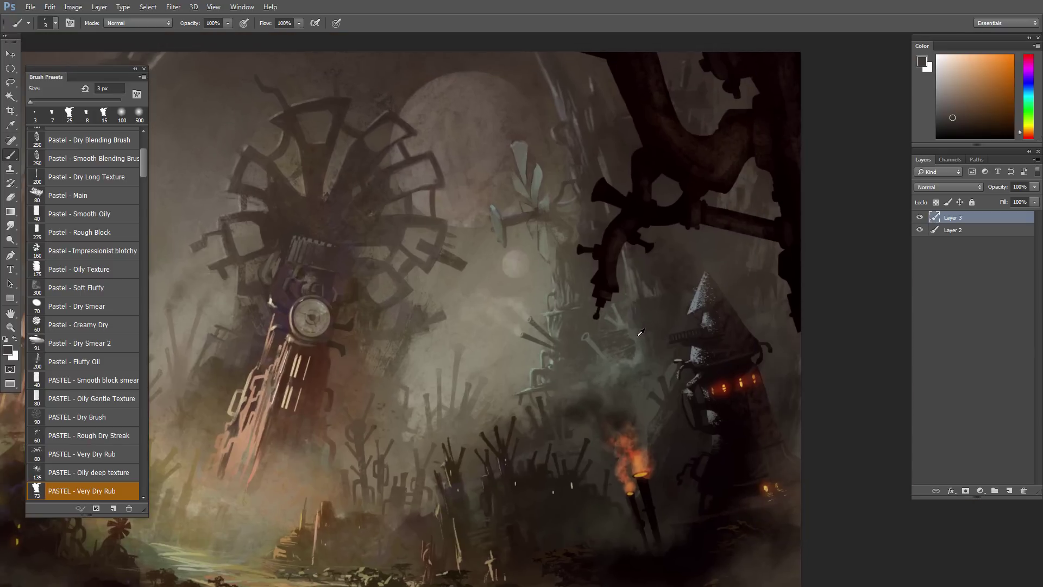
Step: Paint small details near the misty background pipes with a 4 px brush, using tones sampled beside the hanging foreground pipe
left_click(641, 317, "alt")
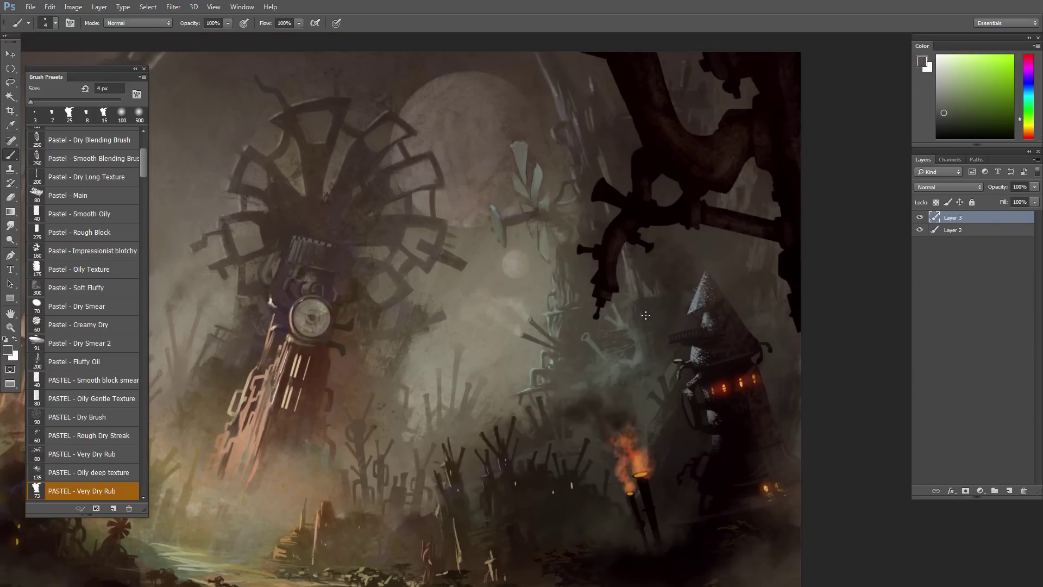
left_click_drag(645, 319, 650, 317)
left_click(558, 103, "alt")
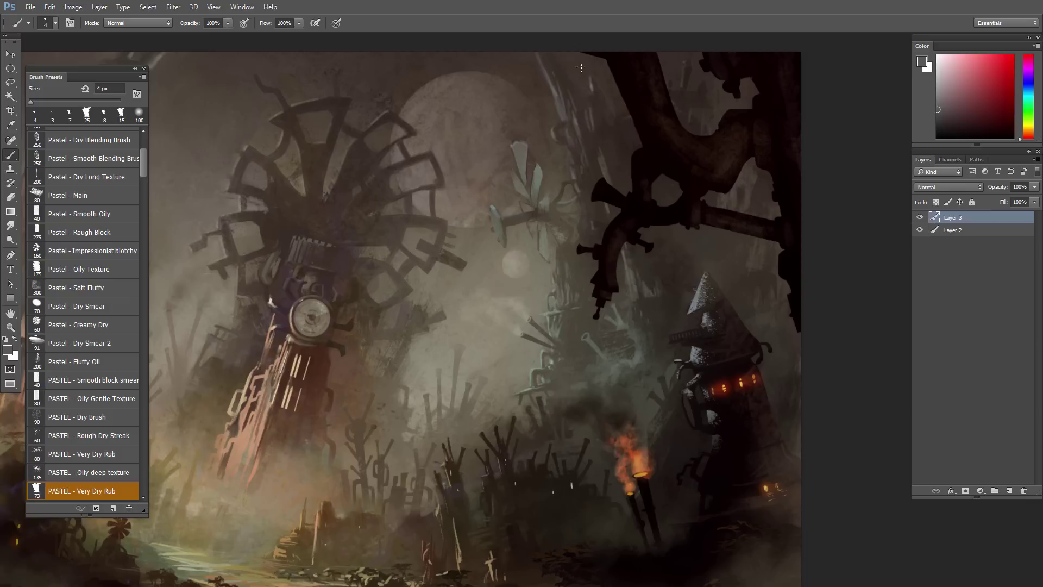
left_click(561, 69, "alt")
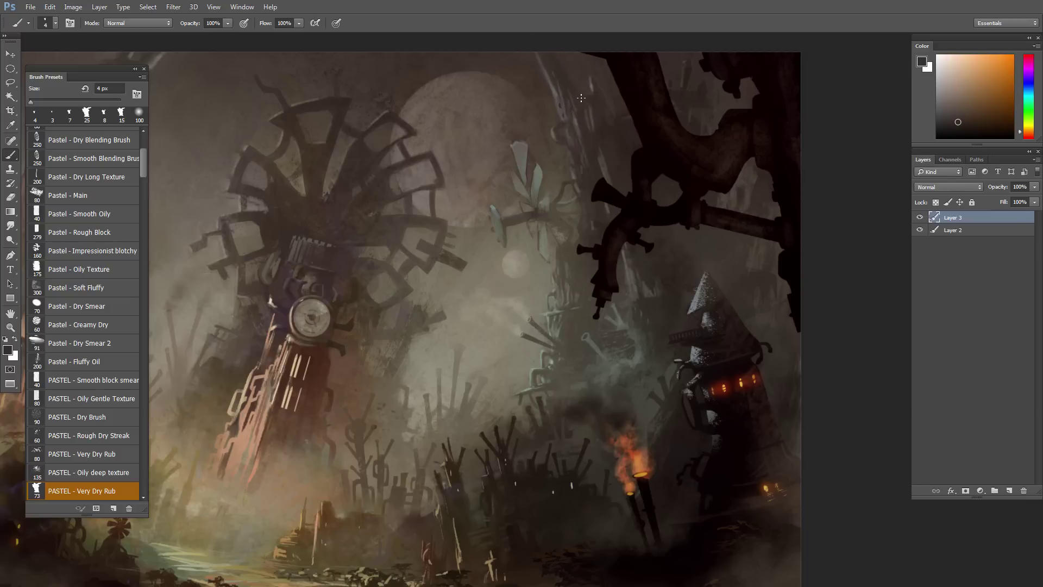
Step: Touch up the upper blades of the large fan wheel with a 10 px brush in tones sampled from the blades and gaps
left_click_drag(357, 233, 397, 243)
left_click(366, 191, "alt")
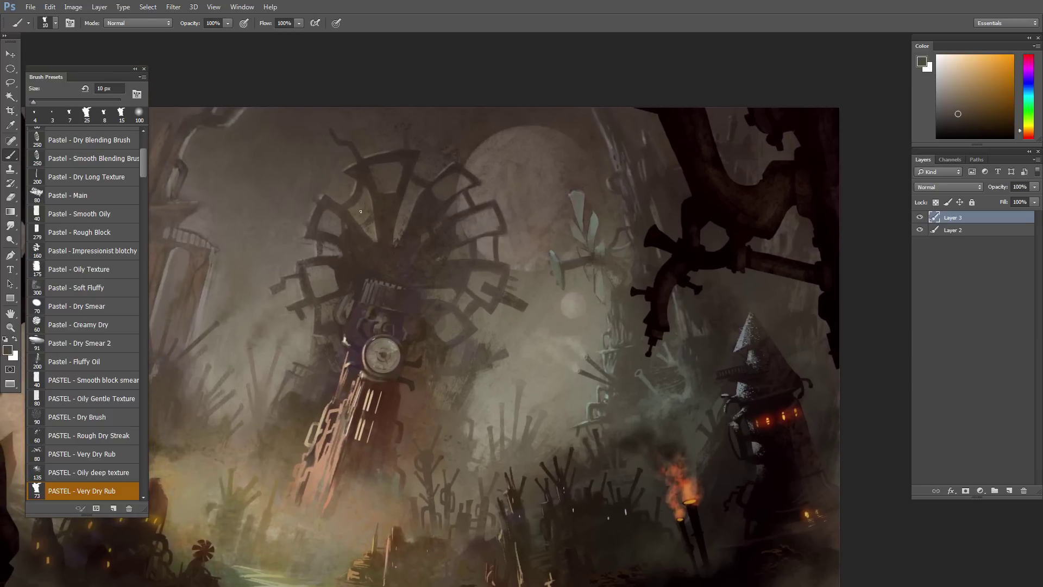
left_click(390, 169, "alt")
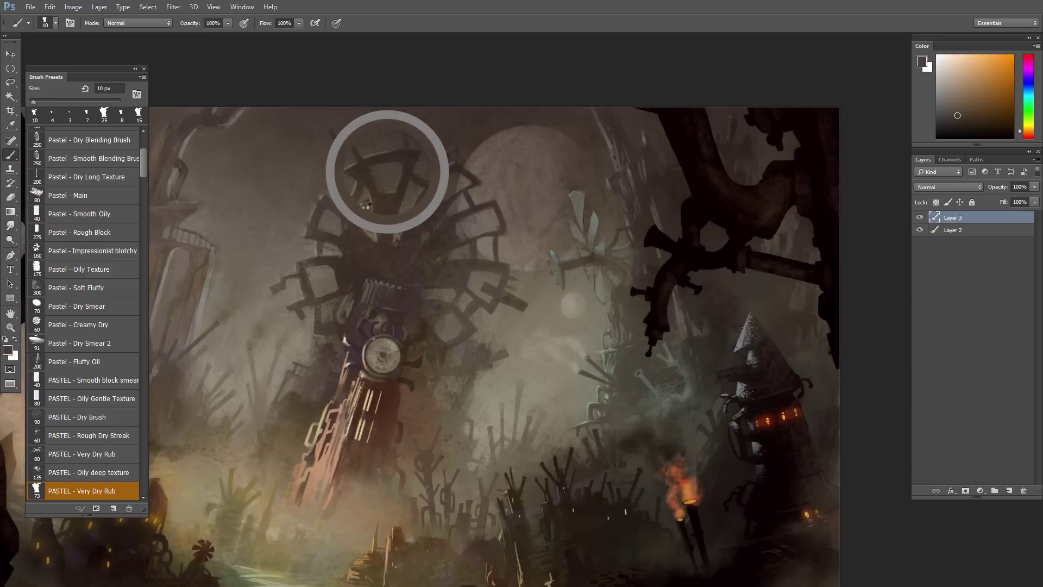
Step: Enlarge the brush to 25 px and paint over the fan wheel's hub in a dark tone sampled from it
key("bracketright")
key("bracketright")
key("bracketright")
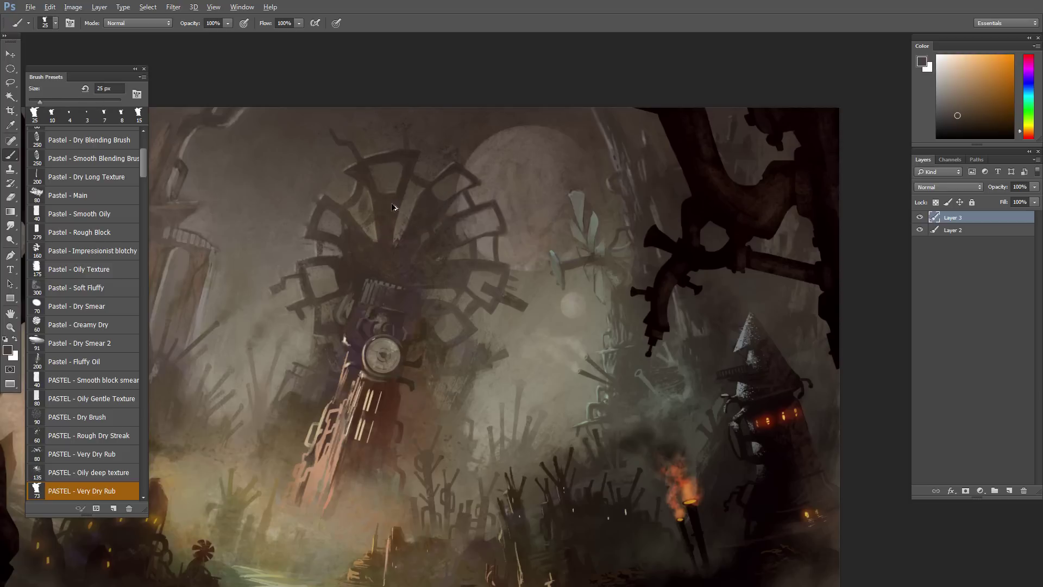
left_click(338, 188, "alt")
left_click(392, 171, "alt")
left_click(320, 182, "alt")
left_click(949, 104)
left_click(380, 259, "alt")
left_click_drag(369, 262, 417, 260)
Step: Reduce the brush to 10 px and paint a dark strut between the fan wheel's upper blades in a sampled blade tone
left_click(394, 188, "alt")
key("bracketleft")
key("bracketleft")
left_click_drag(358, 215, 384, 205)
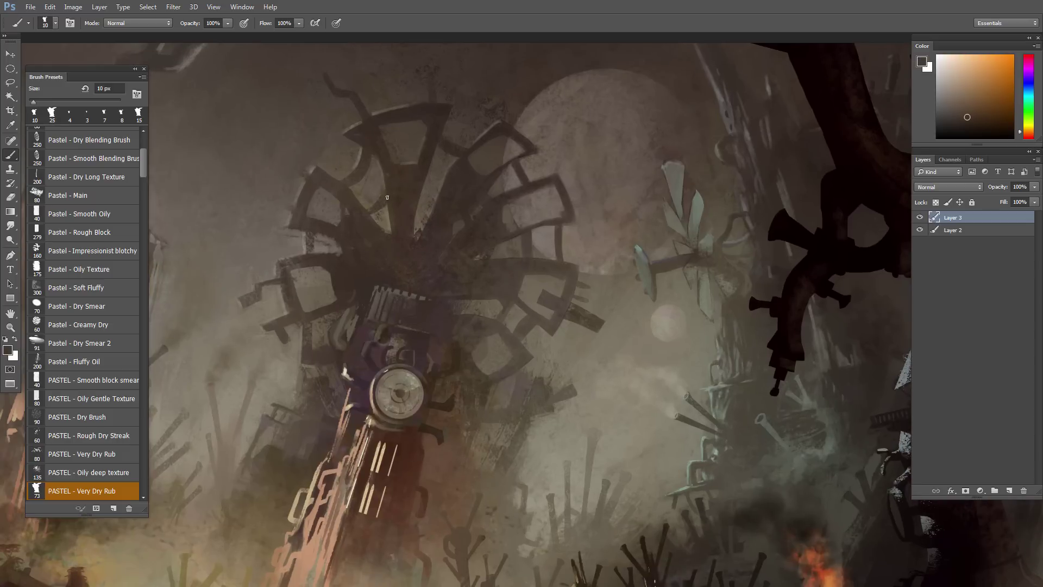
mouse_move(393, 250)
left_mouse_down()
mouse_move(380, 235)
mouse_move(468, 242)
mouse_move(533, 224)
left_mouse_up()
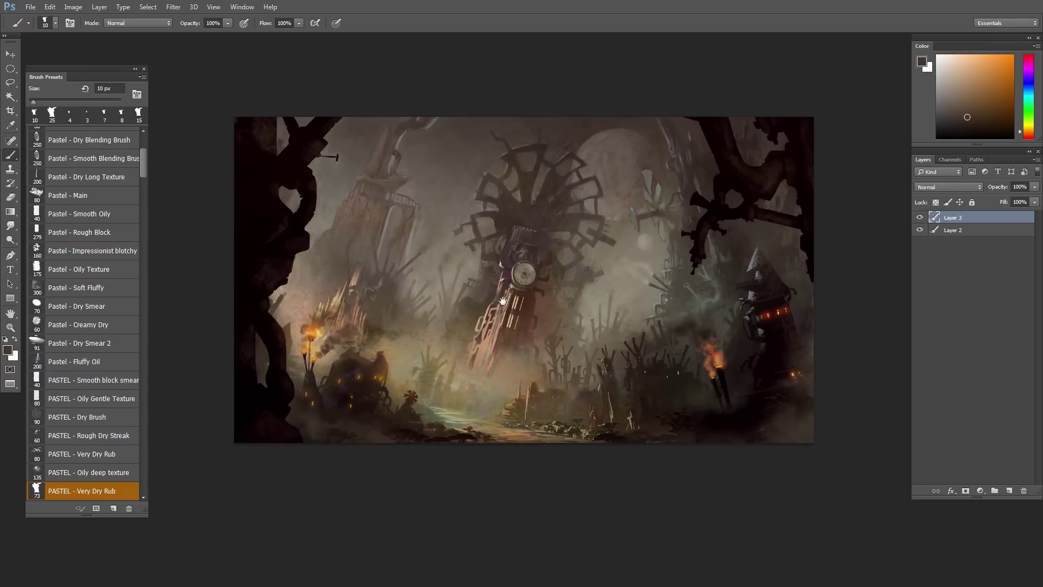
Step: Flip the whole painting horizontally to check the composition
left_click(594, 347)
key("v")
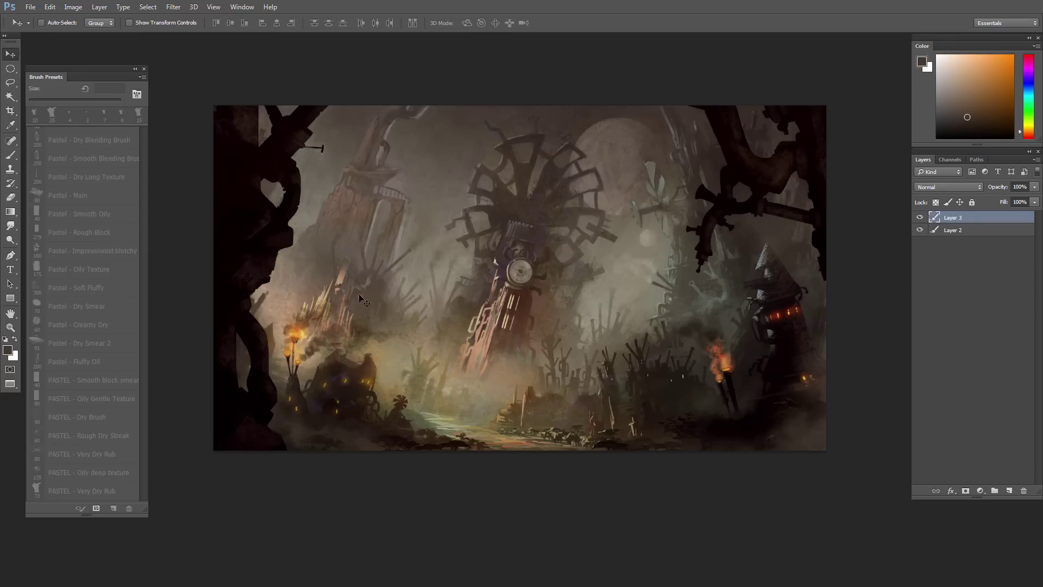
left_click_drag(376, 287, 384, 299)
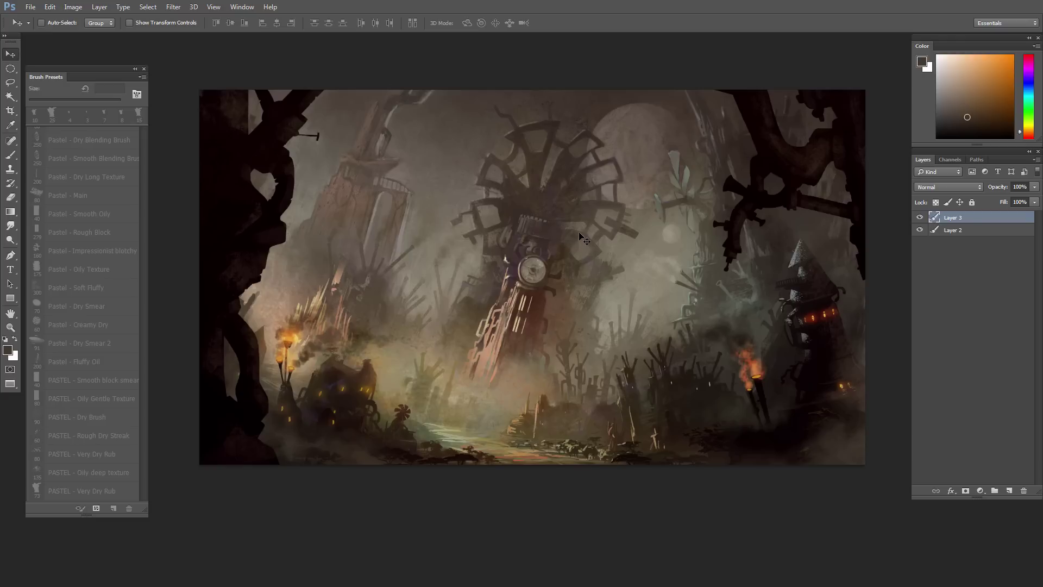
key("ctrl+shift+h")
left_click_drag(640, 303, 641, 340)
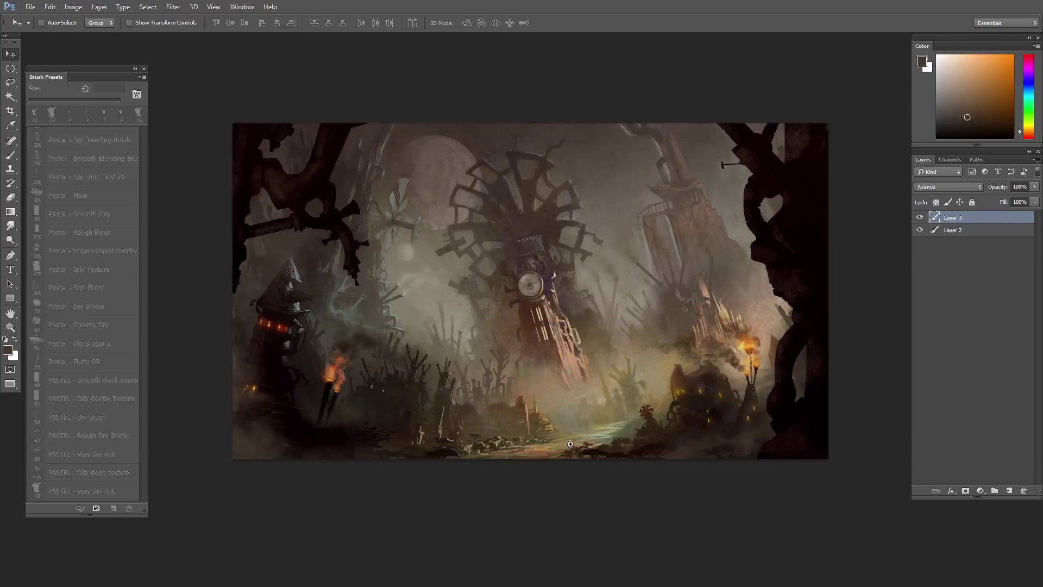
Step: Lasso a thin spike above the small ruin beside the stream, paint it in a sampled brown at 35 px and deselect
left_click_drag(553, 450, 575, 466)
left_click(575, 466)
key("b")
left_click(495, 386, "alt")
key("l")
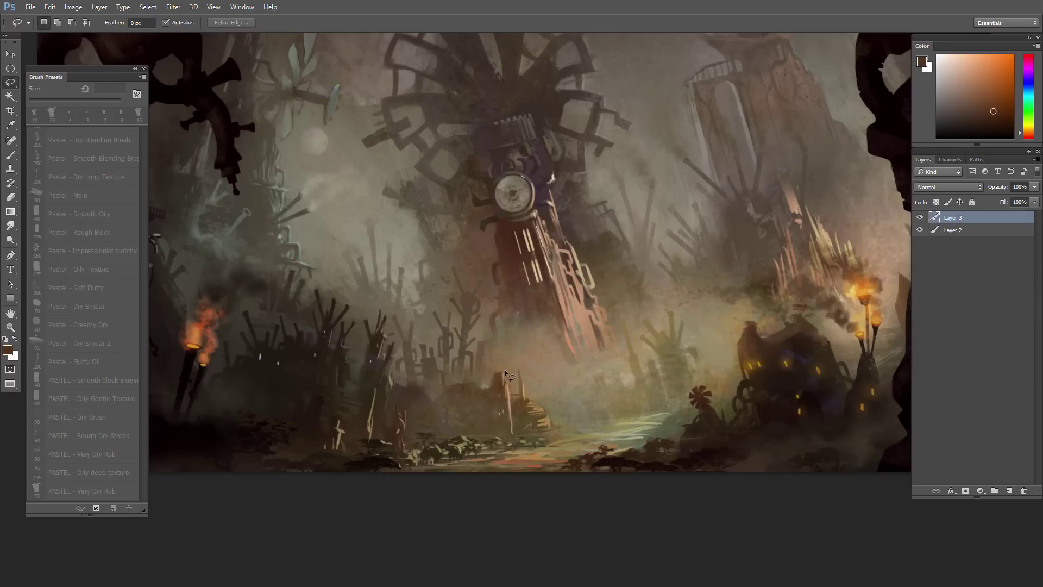
mouse_move(499, 379)
left_mouse_down()
mouse_move(502, 355)
mouse_move(501, 384)
left_mouse_up()
key("b")
left_click(501, 375, "alt")
key("bracketright")
key("bracketright")
key("bracketright")
key("bracketright")
key("bracketright")
key("ctrl+d")
Step: Lasso a second narrow shape beside the new spike on the small ruin, paint it brown and clear the selection
key("l")
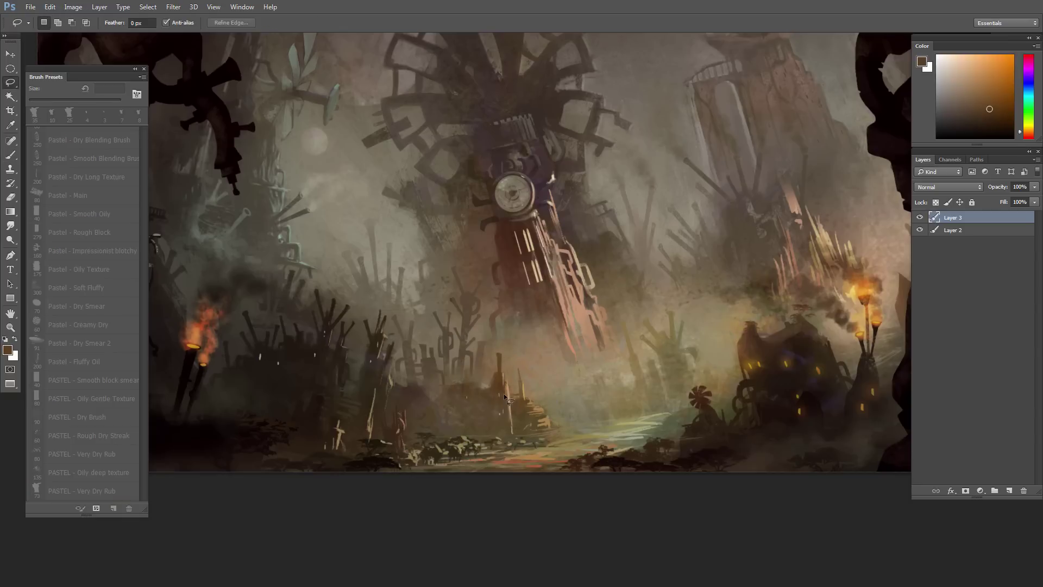
left_click_drag(490, 365, 495, 390)
key("b")
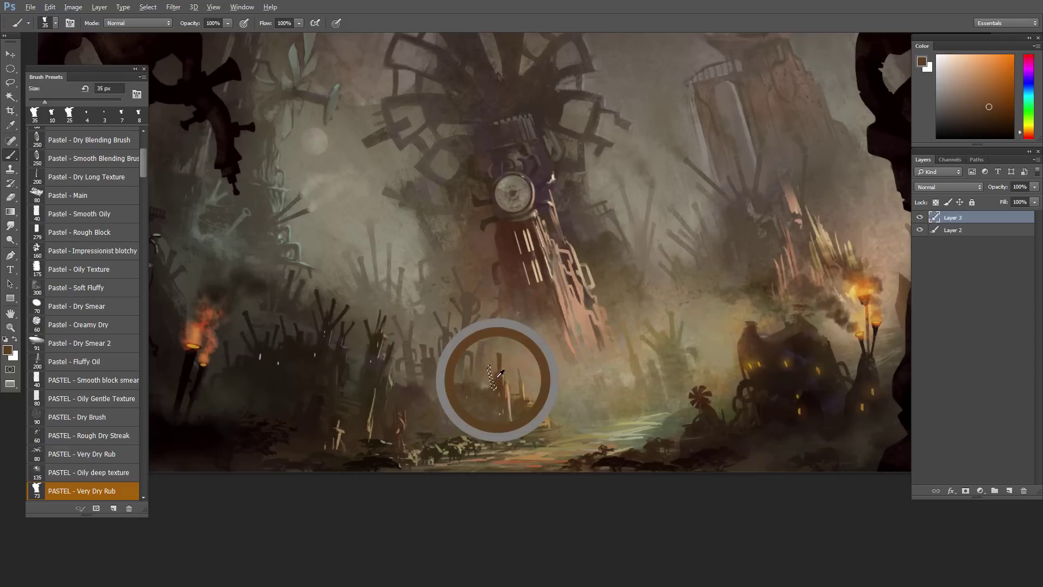
key("ctrl+d")
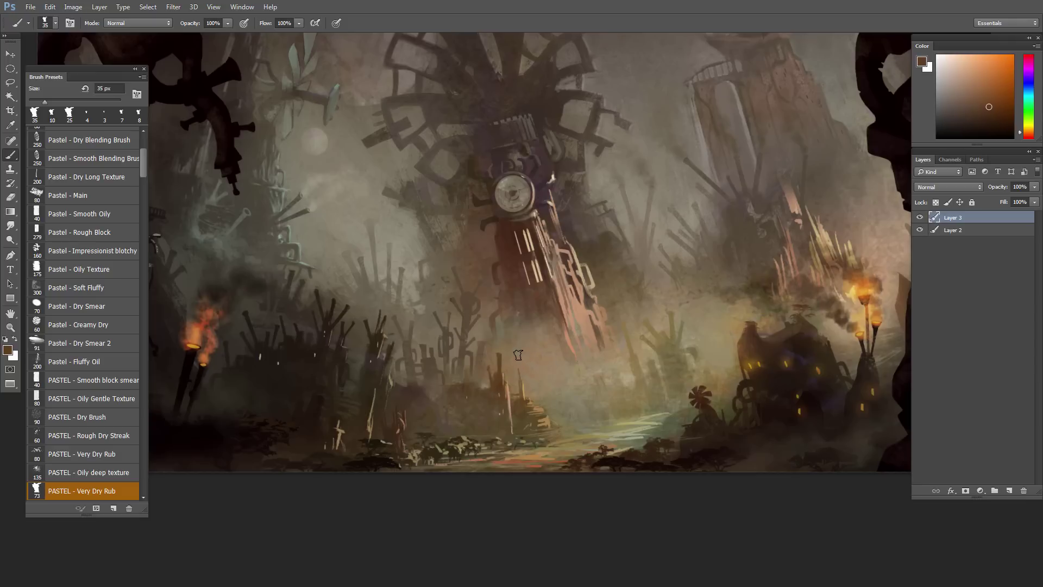
Step: Lasso a slanted pipe shape on the stream-facing side of the small ruin and paint it reddish brown
key("l")
left_click_drag(536, 385, 525, 410)
key("b")
key("l")
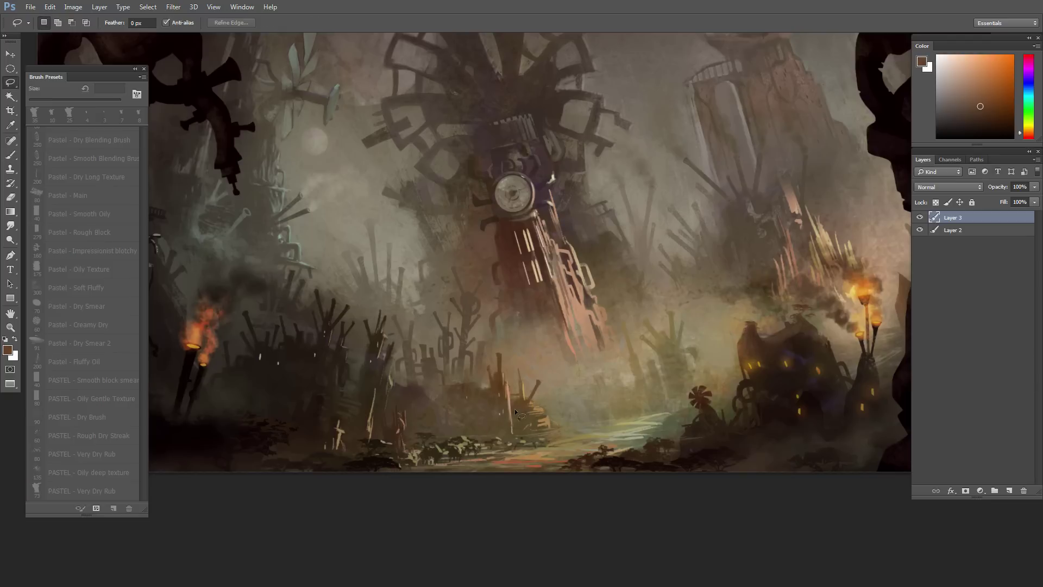
Step: Lasso another small shape at the spiky side of the small ruin, paint it in a sampled dark brown and deselect
mouse_move(472, 386)
left_mouse_down()
mouse_move(480, 370)
mouse_move(477, 384)
left_mouse_up()
key("b")
left_click(466, 391, "alt")
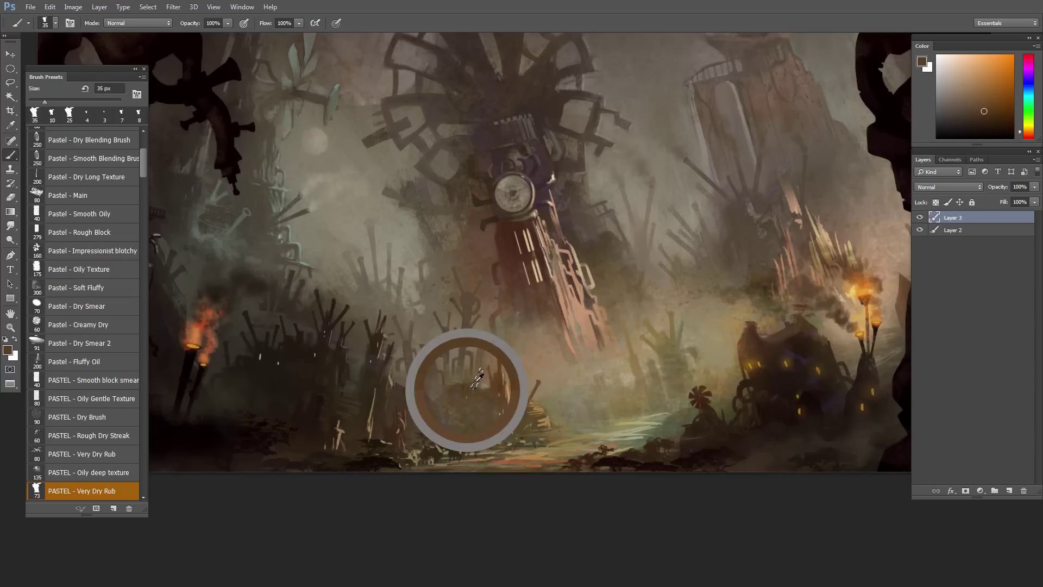
key("ctrl+d")
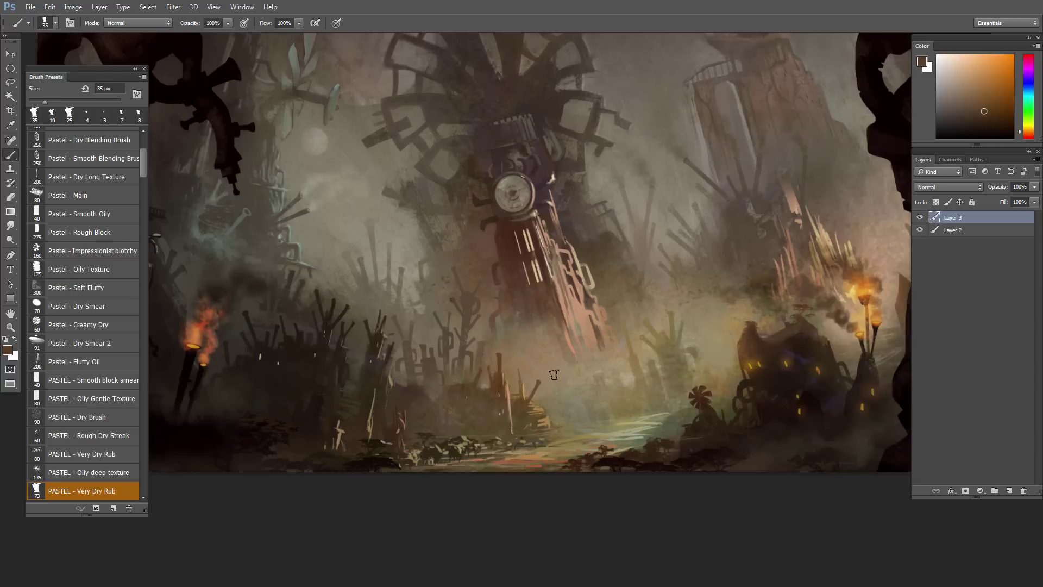
Step: Lasso a slanted pipe in the mist below the clock tower's base, paint it in a sampled olive tone and clear the selection
key("l")
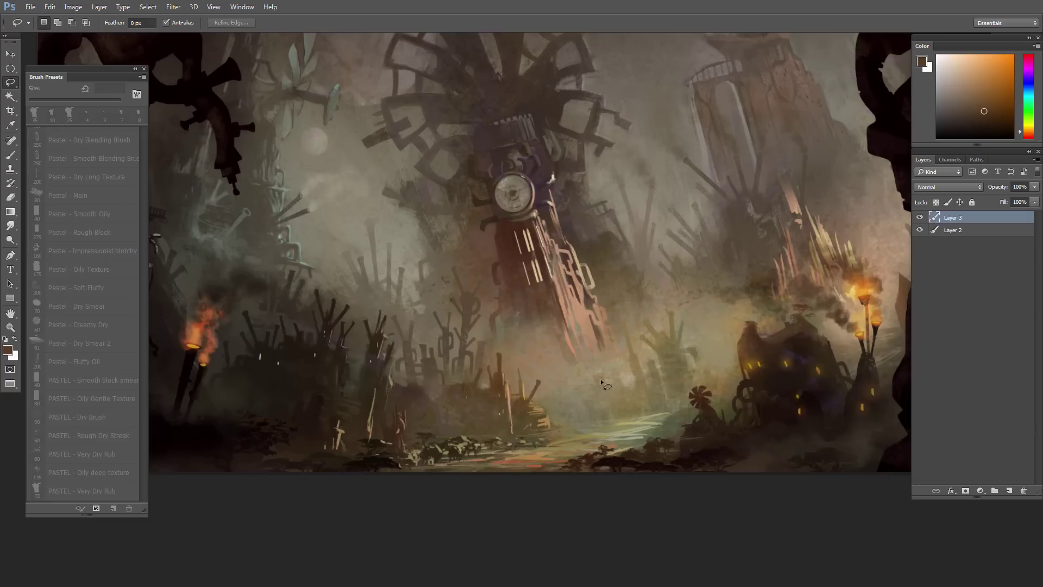
mouse_move(599, 387)
left_mouse_down()
mouse_move(562, 372)
mouse_move(600, 395)
left_mouse_up()
key("b")
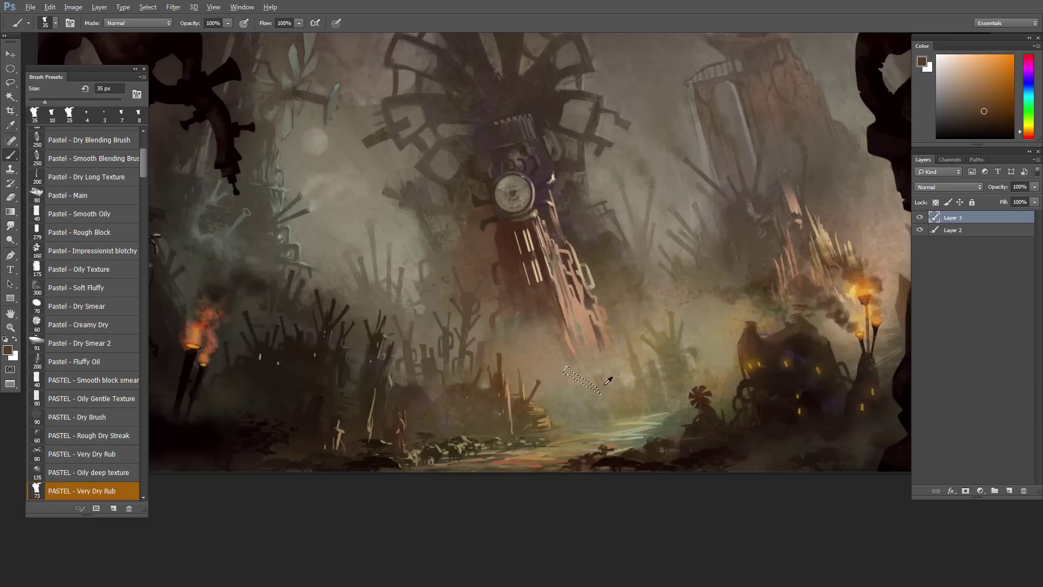
left_click(600, 384, "alt")
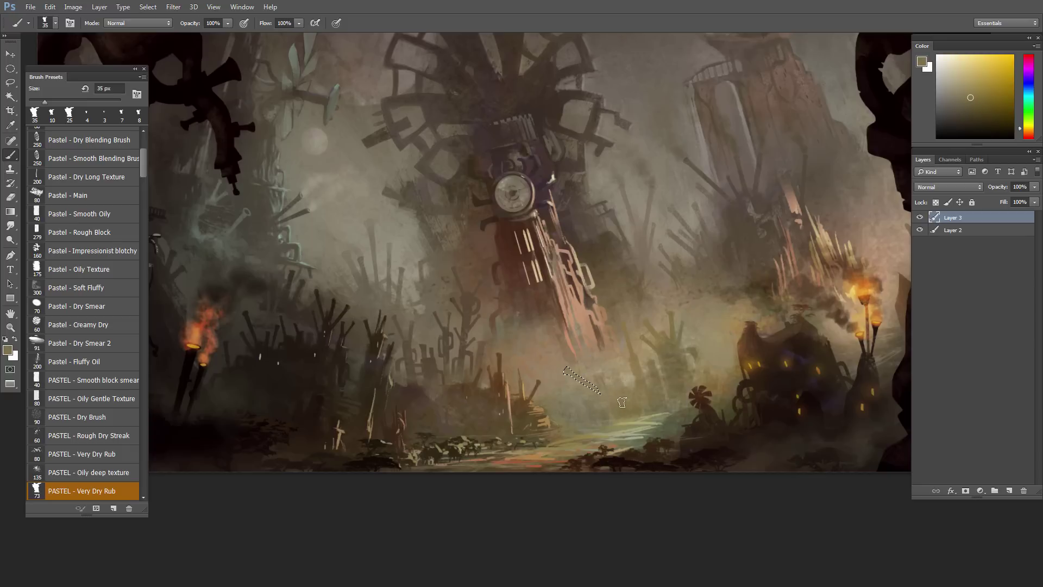
left_click(607, 385, "ctrl+alt")
left_click(607, 385, "ctrl")
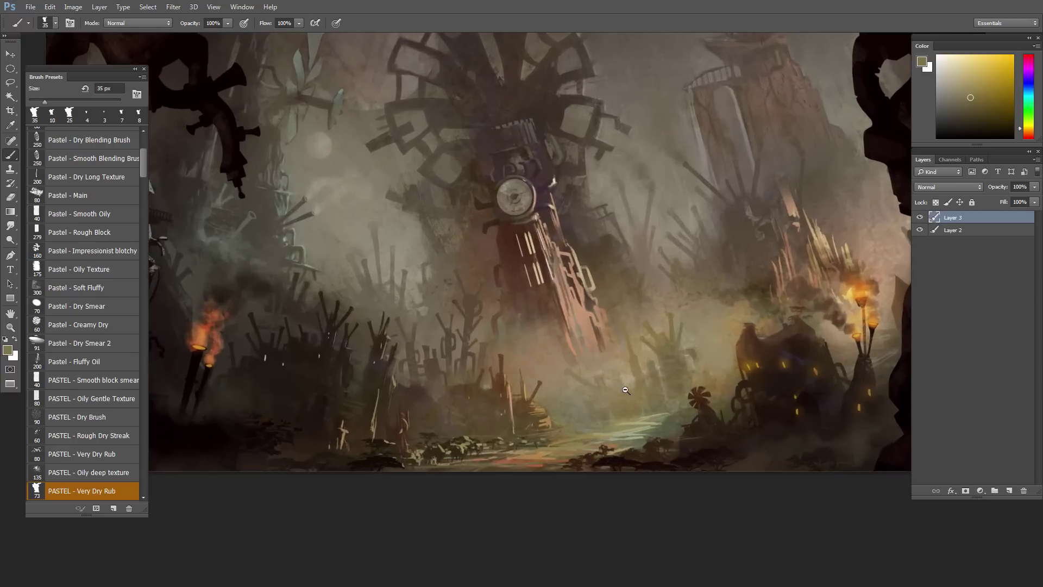
Step: Lasso a short upright branch on the misty slanted pipe, paint it in a lighter sampled olive and deselect
key("l")
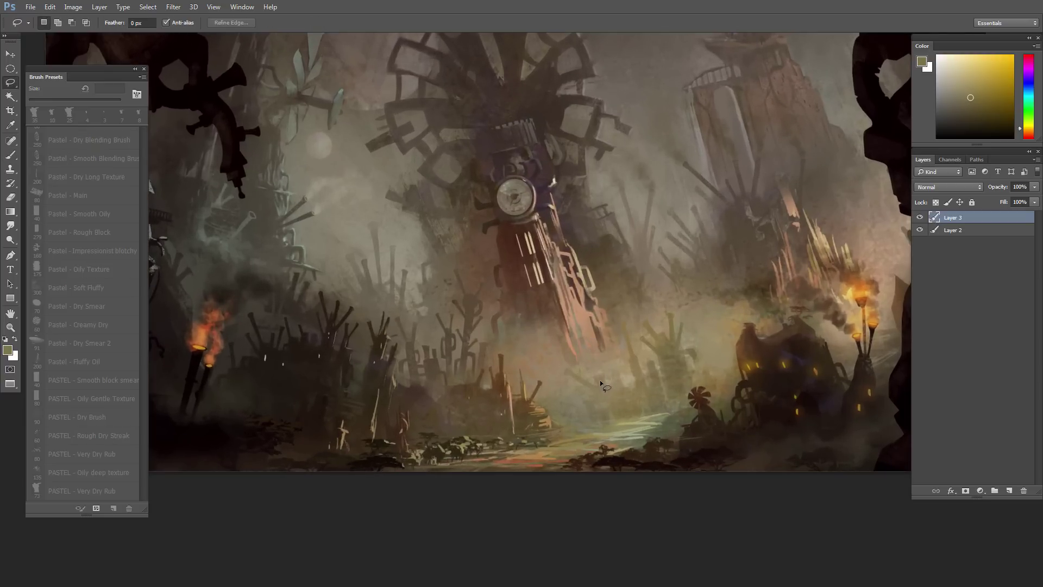
mouse_move(607, 359)
left_mouse_down()
mouse_move(604, 385)
mouse_move(607, 358)
left_mouse_up()
key("b")
left_click(615, 391, "alt")
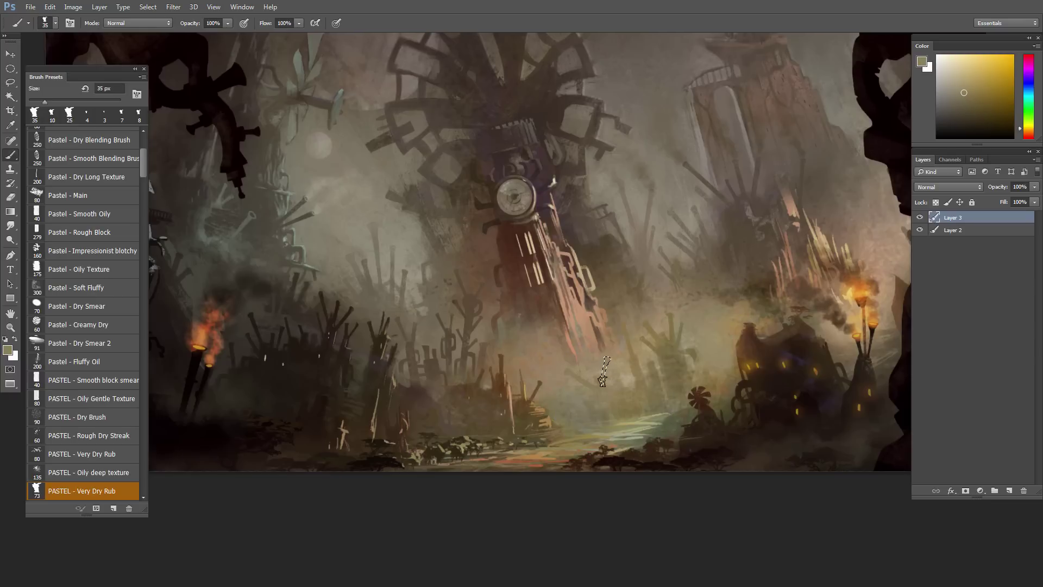
key("ctrl+d")
Step: Lasso a thin slanted pipe beside the distant ruined tower's spire, fill it with a sampled dark brown and deselect
scroll(666, 383, "up", 1)
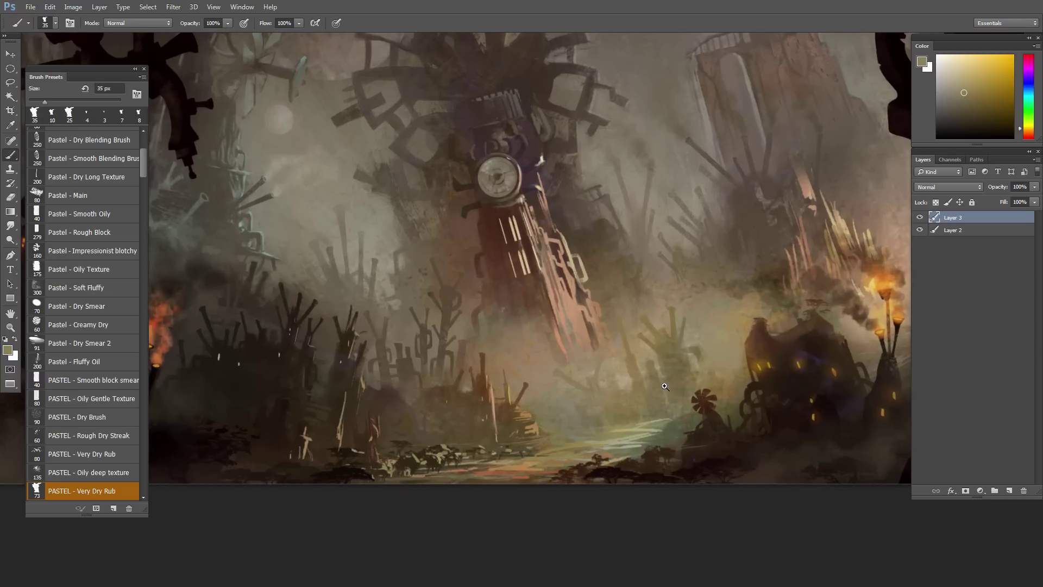
left_click_drag(516, 444, 714, 372)
left_click_drag(599, 391, 558, 307)
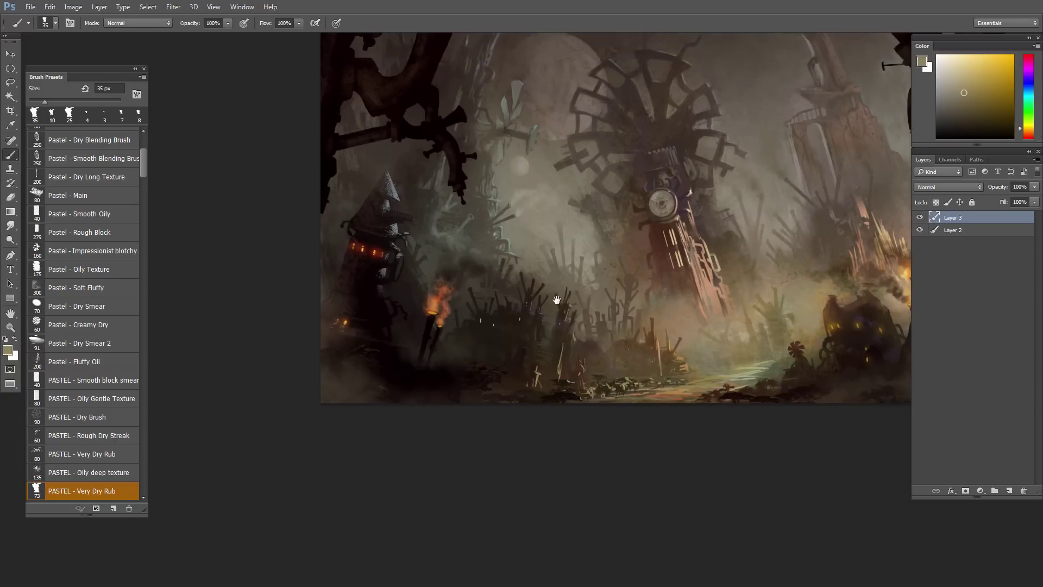
scroll(541, 277, "up", 4)
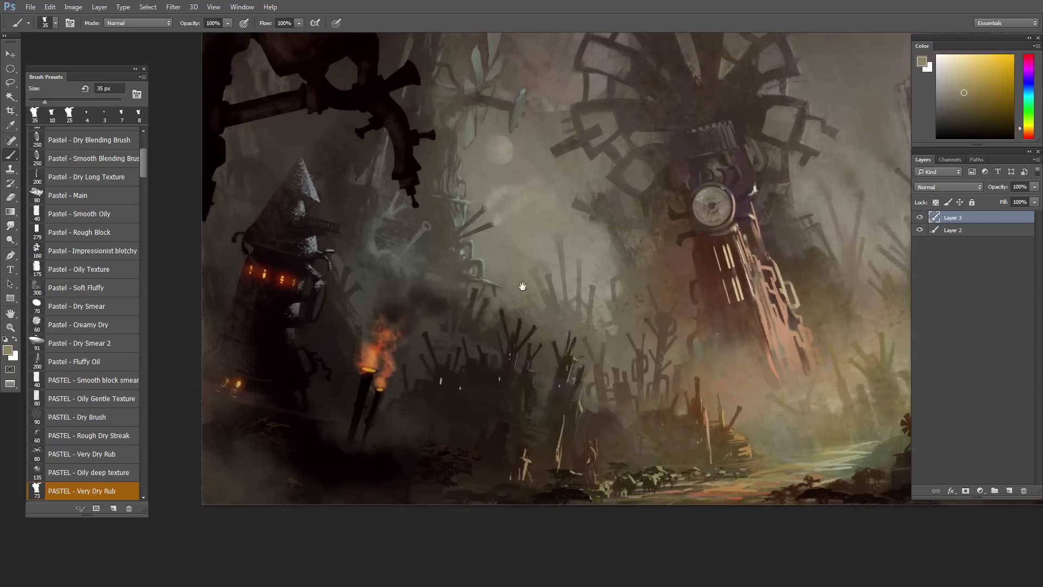
key("l")
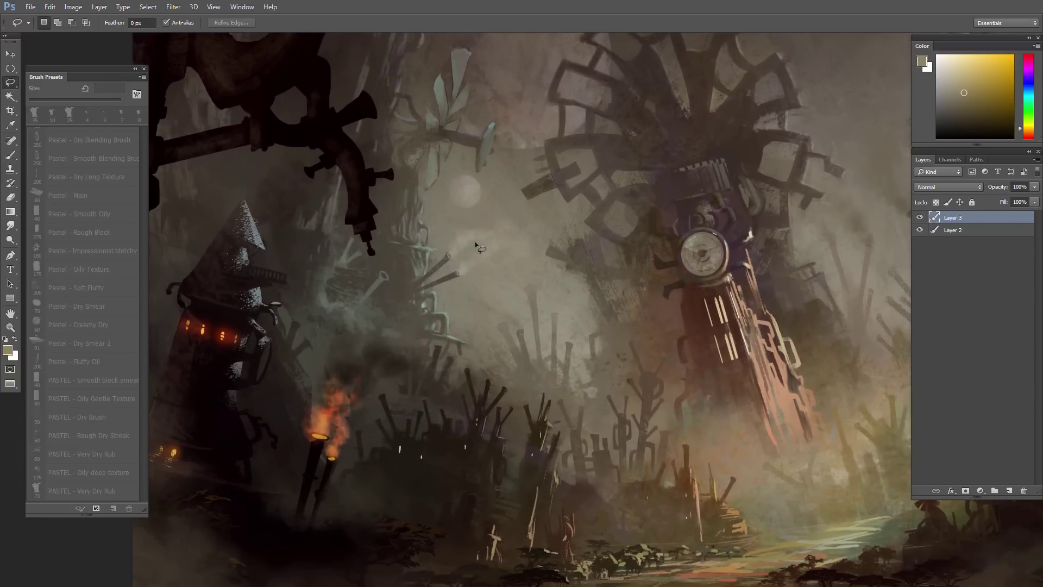
scroll(477, 249, "down", 2)
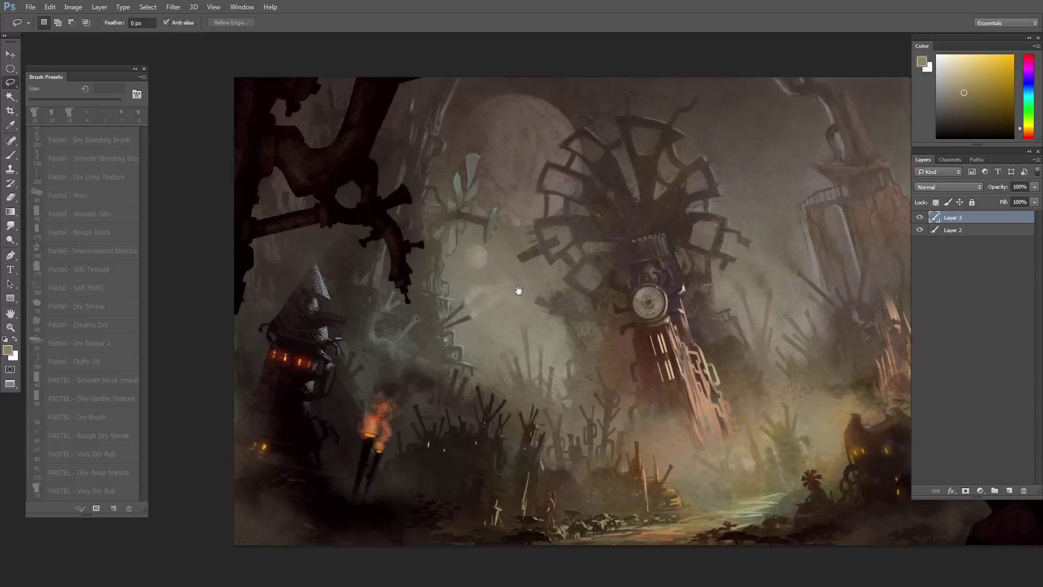
left_click_drag(519, 291, 307, 343)
left_click(643, 172)
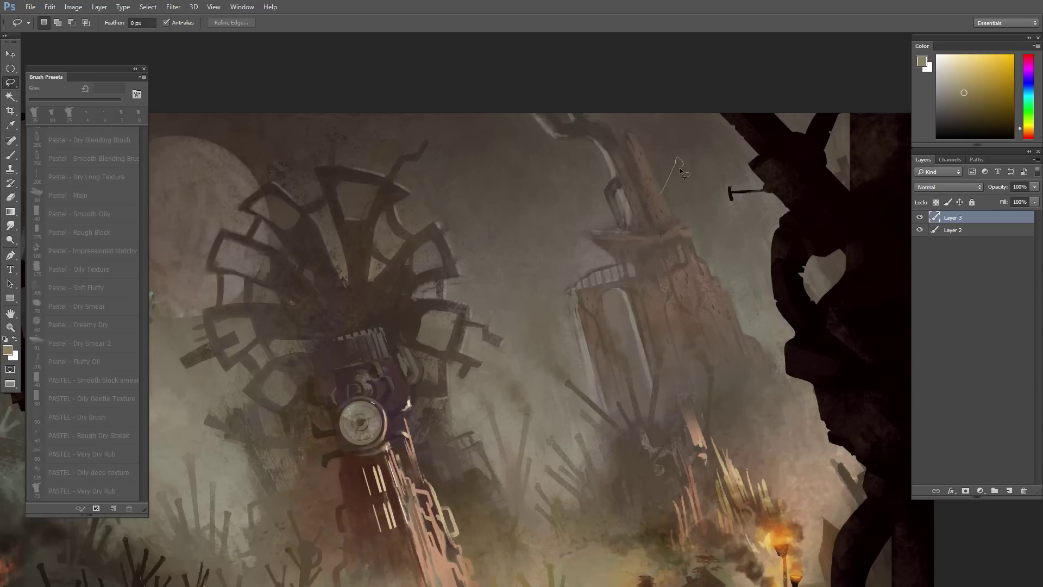
key("b")
left_click(603, 129, "alt")
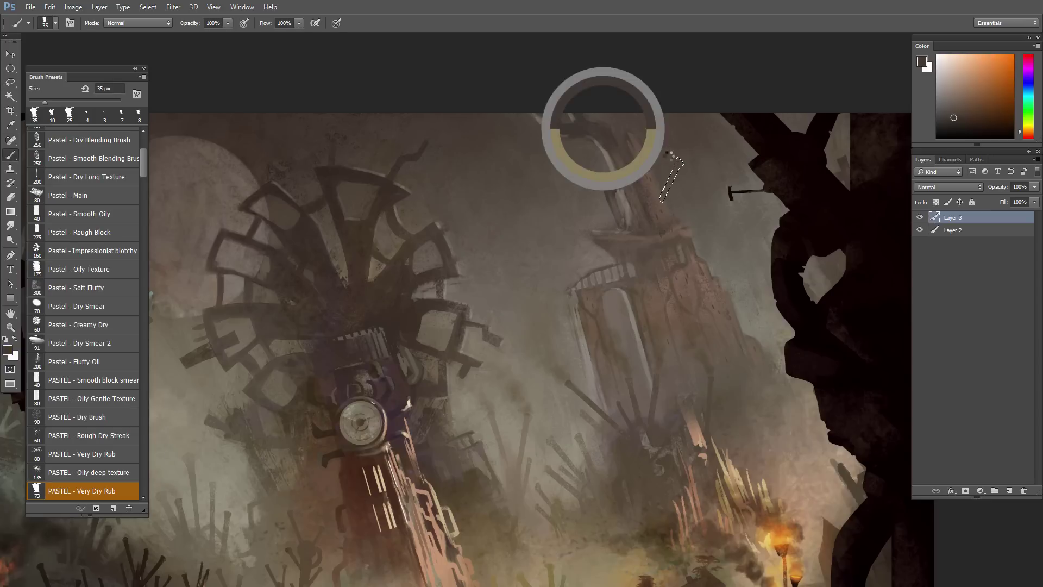
key("alt+BackSpace")
key("ctrl+d")
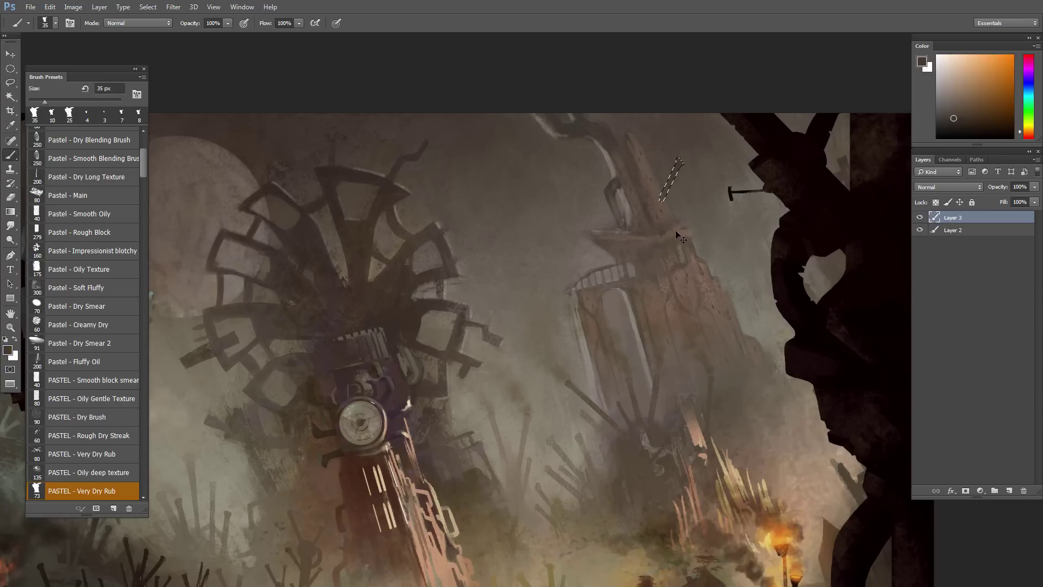
Step: Paint a light edge along the new pipe beside the tower's spire with a 10 px brush, using sampled brown and lighter grey
left_click(656, 191, "alt")
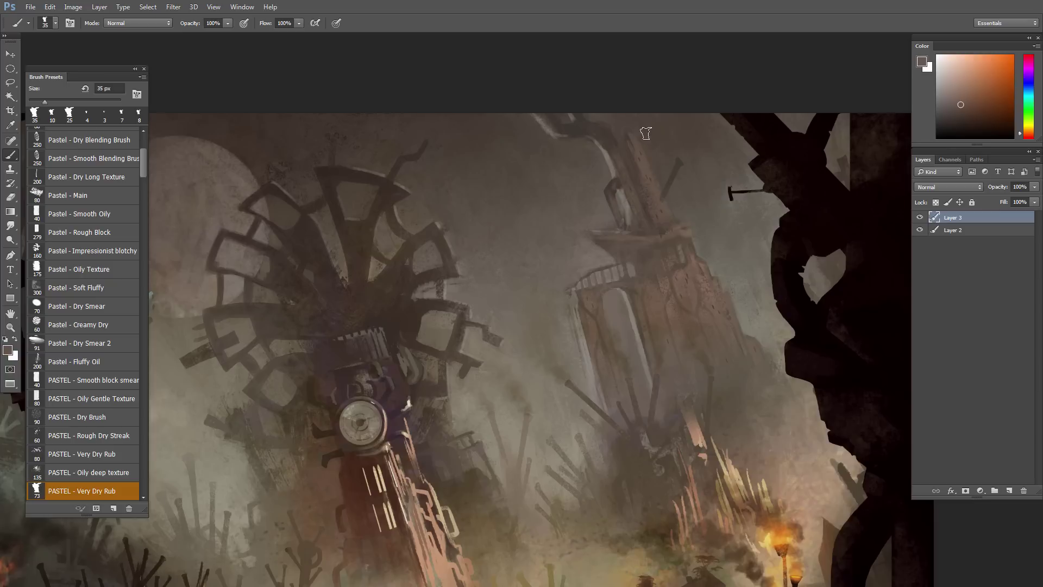
key("bracketleft")
key("bracketleft")
key("bracketleft")
left_click_drag(666, 190, 664, 196)
left_click(948, 96)
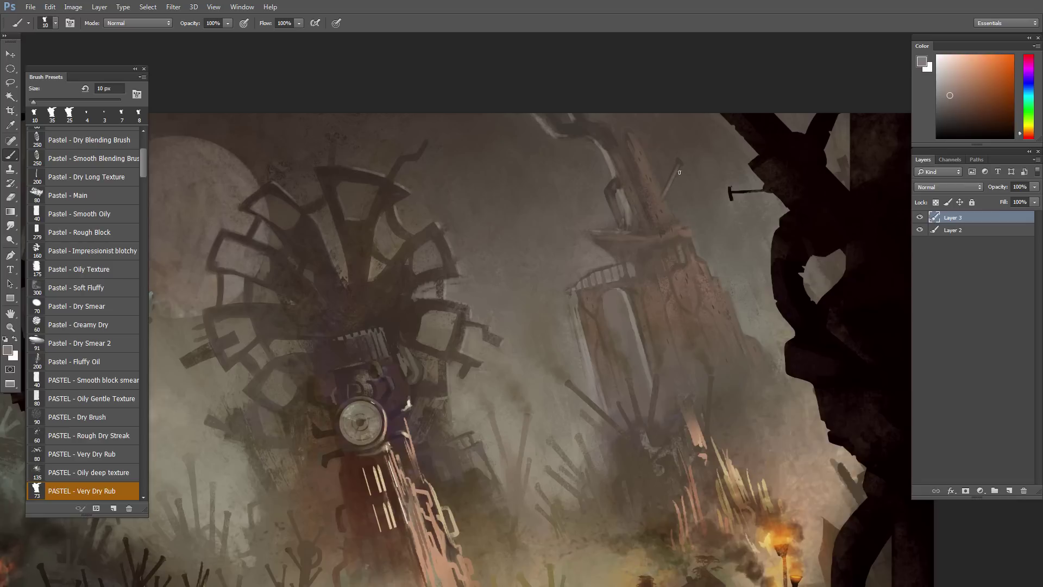
Step: Flip the whole painting horizontally and review the composition at full view
scroll(684, 246, "down", 3)
scroll(668, 269, "up", 2)
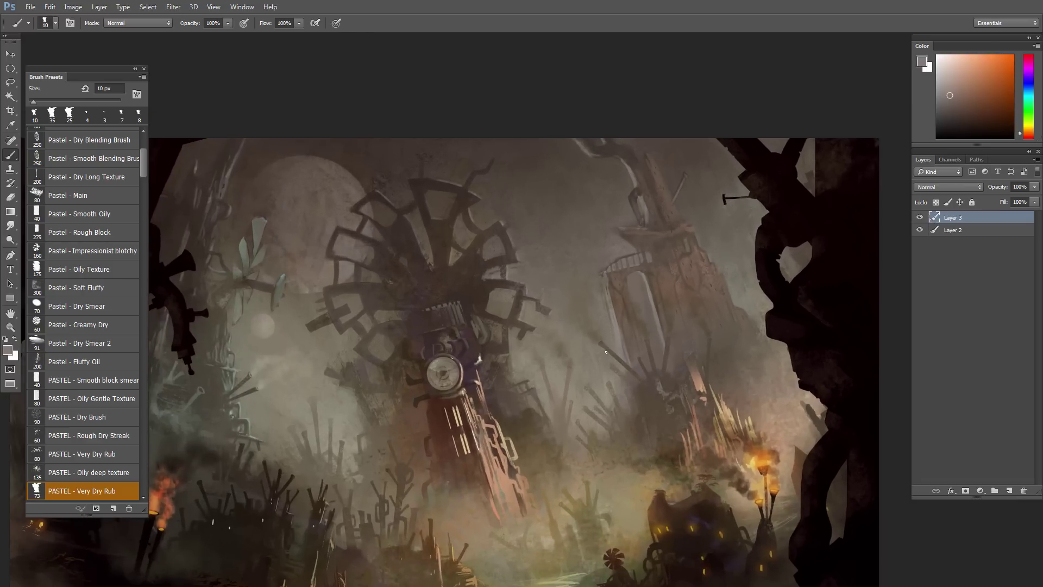
key("ctrl+shift+h")
left_click_drag(582, 393, 561, 388)
left_click_drag(563, 384, 584, 344)
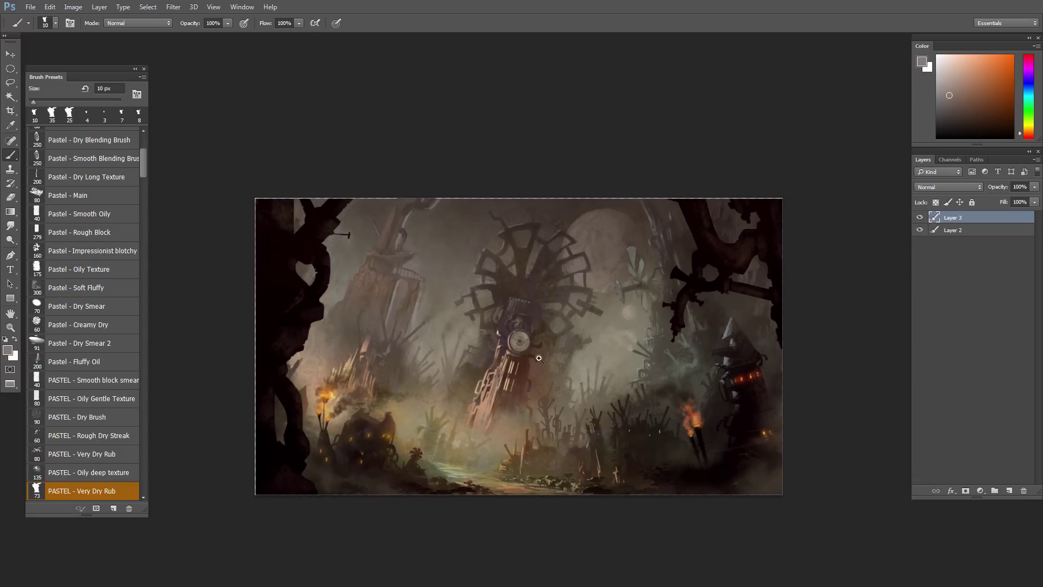
Step: Lasso a short pipe at the tip of the distant tower's spire, paint it in a sampled dark brown at 10 px and deselect
scroll(538, 357, "up", 4)
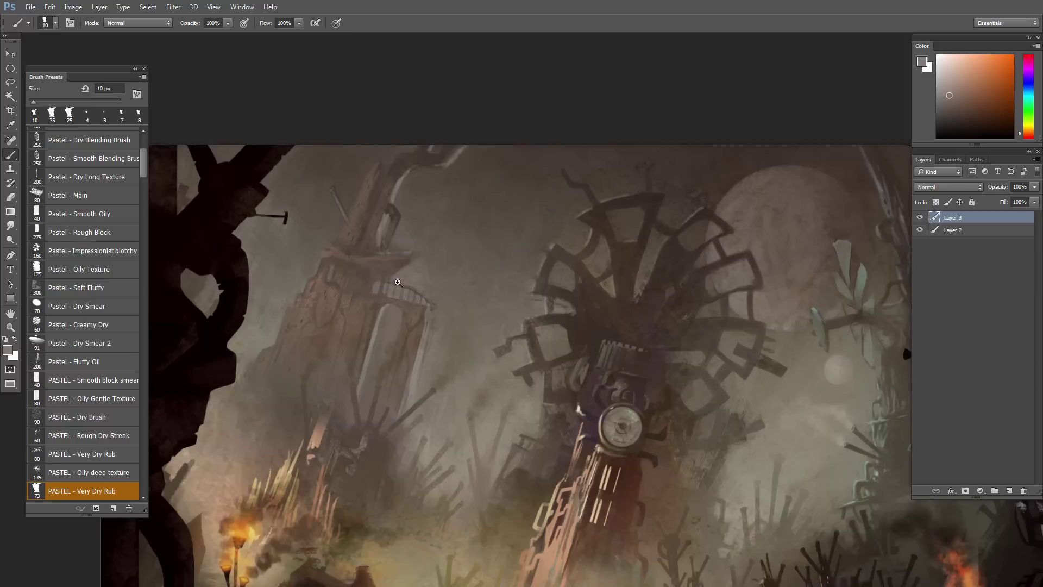
left_click_drag(395, 278, 402, 273)
key("l")
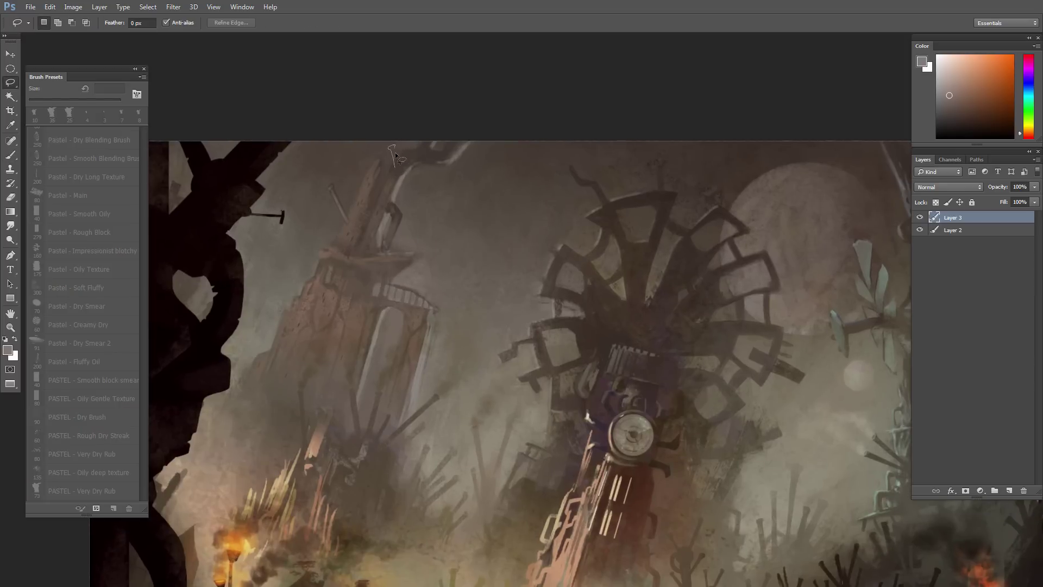
left_click_drag(392, 168, 395, 166)
key("b")
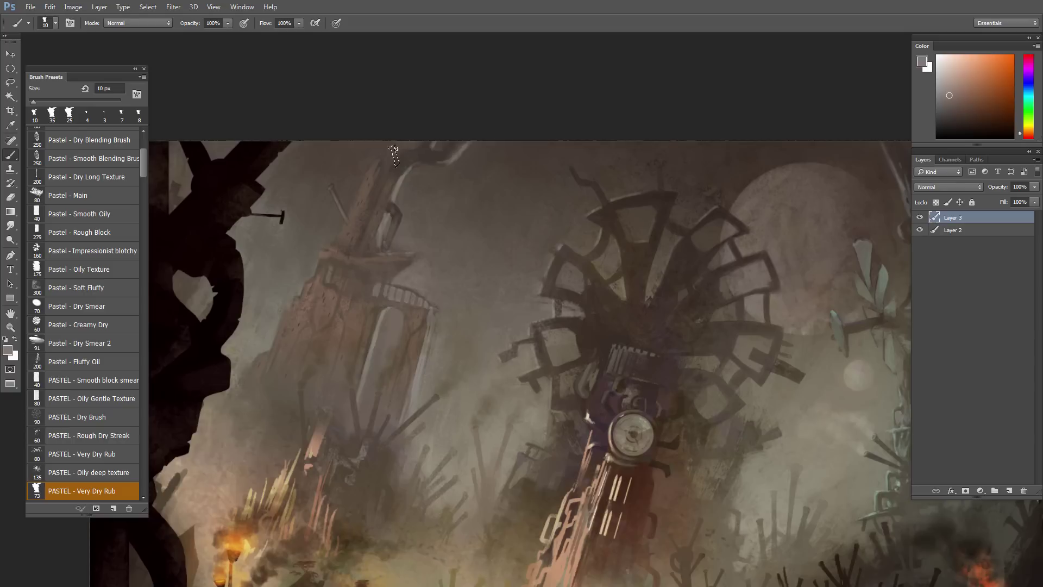
left_click(413, 156, "alt")
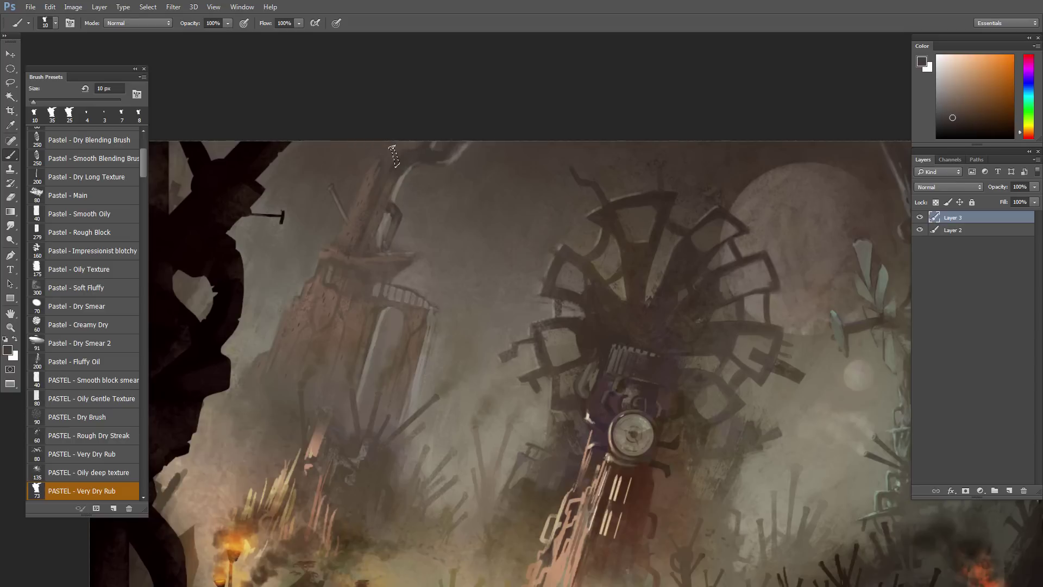
key("ctrl+minus")
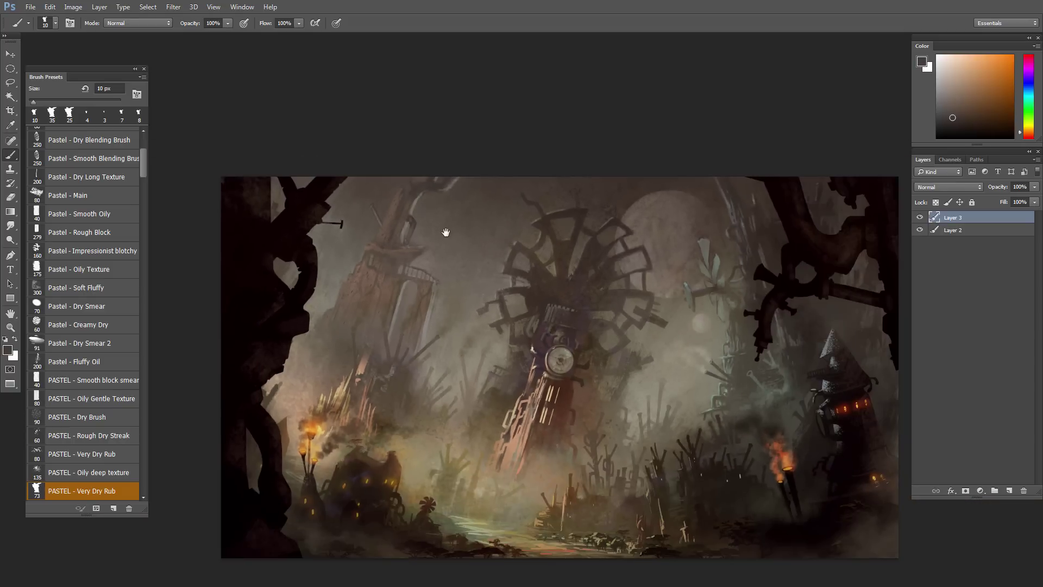
Step: Add a new layer and lasso a tall tower-like silhouette behind the dark twisted foreground structure, extending beyond its inner edge
mouse_move(344, 302)
left_mouse_down()
mouse_move(400, 321)
mouse_move(409, 352)
mouse_move(385, 311)
left_mouse_up()
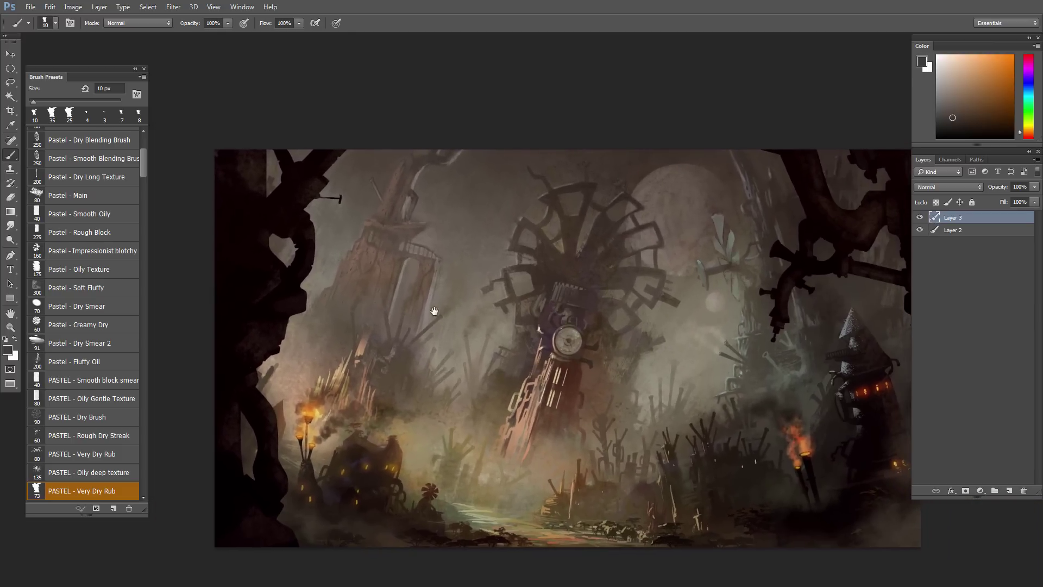
left_click_drag(635, 333, 616, 336)
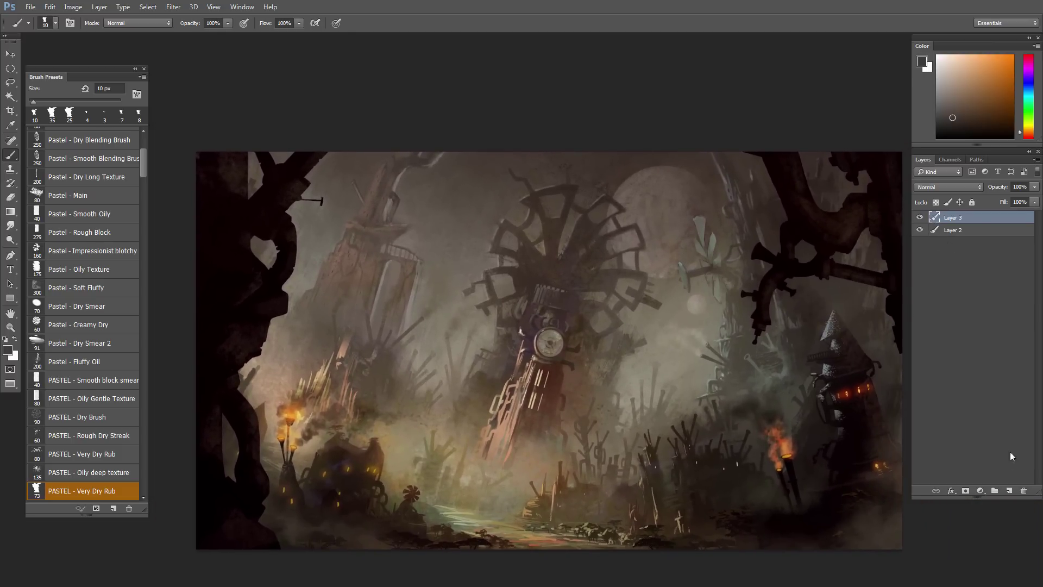
left_click(1009, 492)
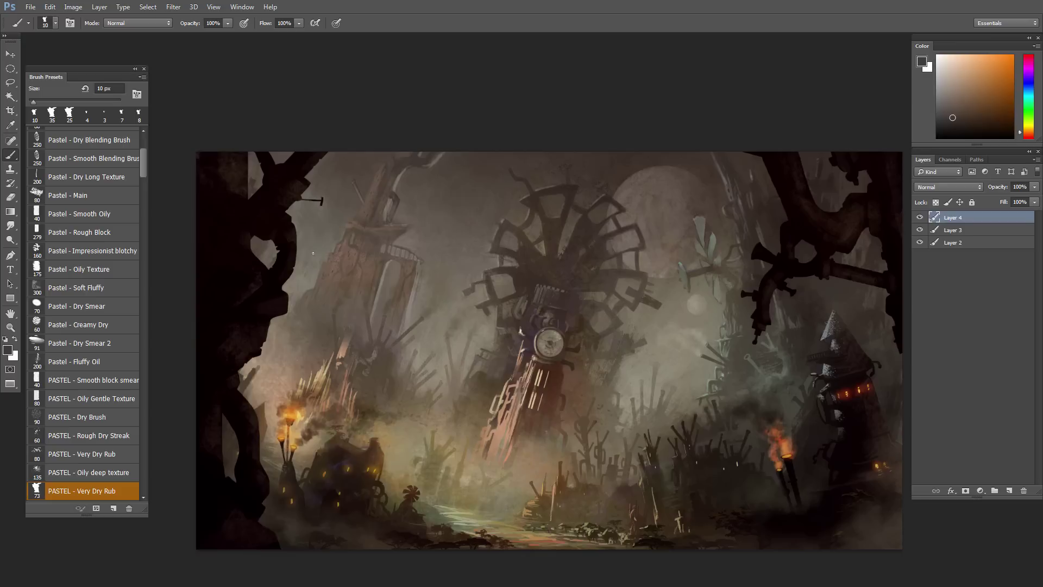
left_click_drag(319, 230, 333, 231)
key("l")
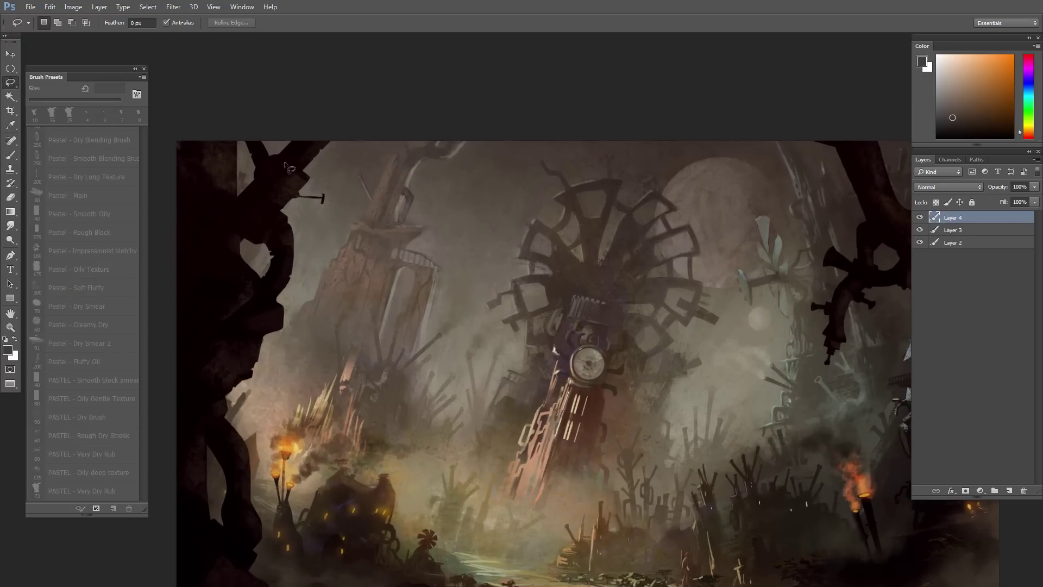
left_click_drag(278, 142, 306, 266)
mouse_move(290, 375)
left_mouse_down()
mouse_move(249, 364)
mouse_move(213, 227)
mouse_move(219, 162)
mouse_move(293, 97)
left_mouse_up()
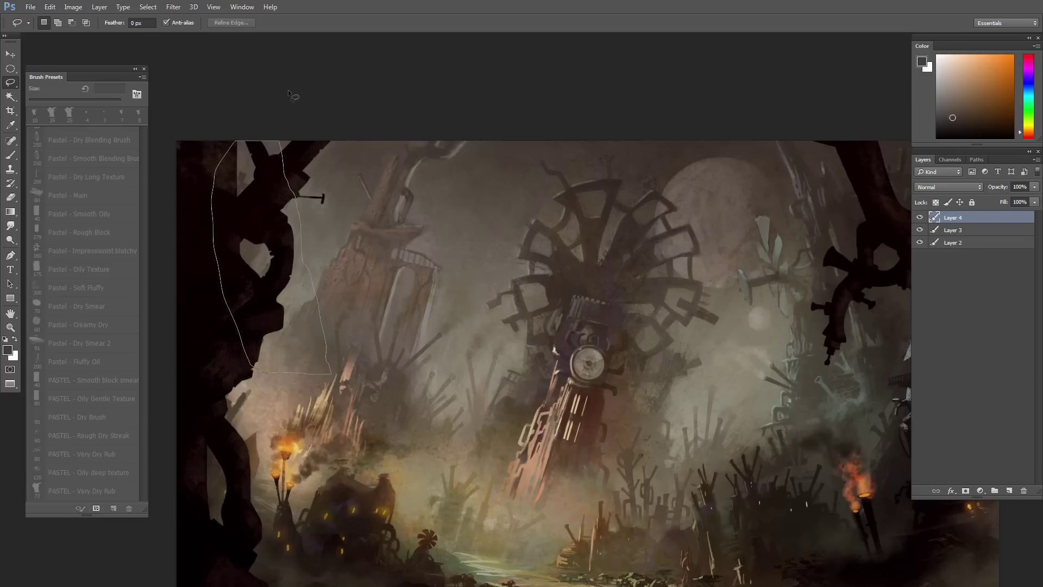
Step: Paint a dark grey silhouette inside the tall selection with a 70 px then 50 px brush, using a darkened sampled color
key("b")
key("bracketright")
key("bracketright")
key("bracketright")
key("bracketright")
key("bracketright")
key("bracketright")
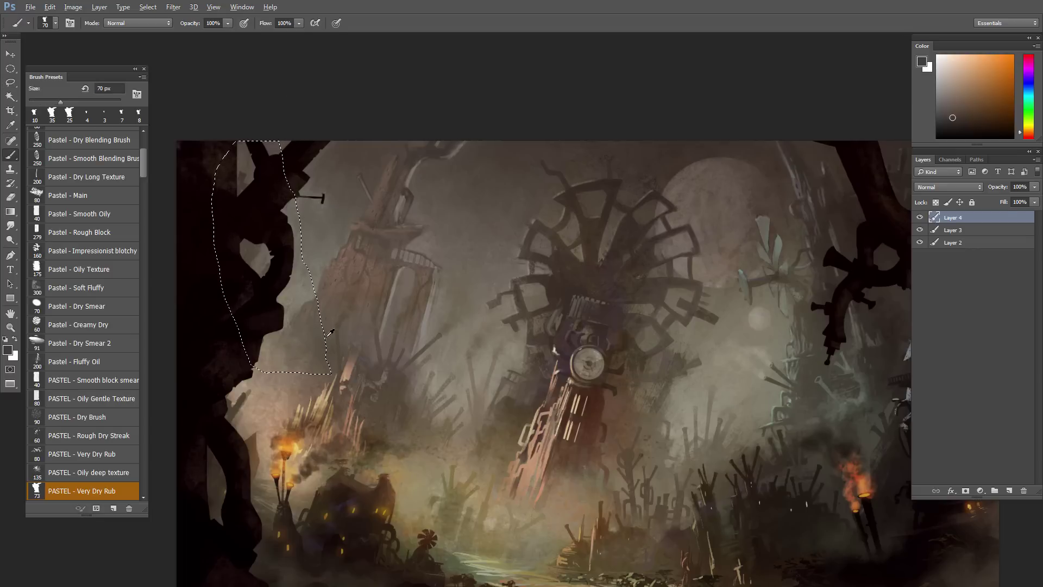
left_click(314, 321, "alt")
left_click_drag(954, 108, 953, 114)
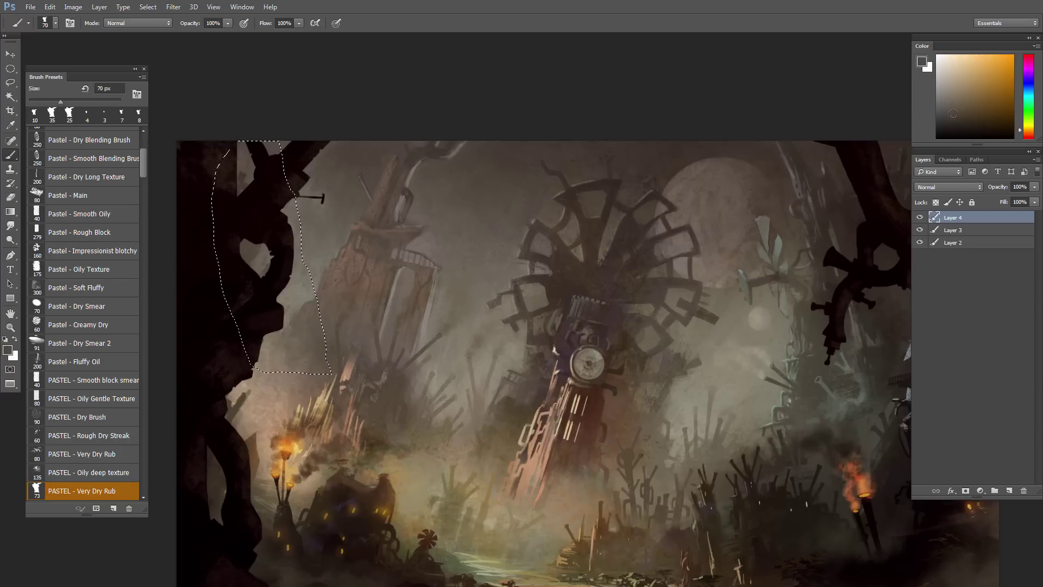
left_click_drag(250, 145, 252, 164)
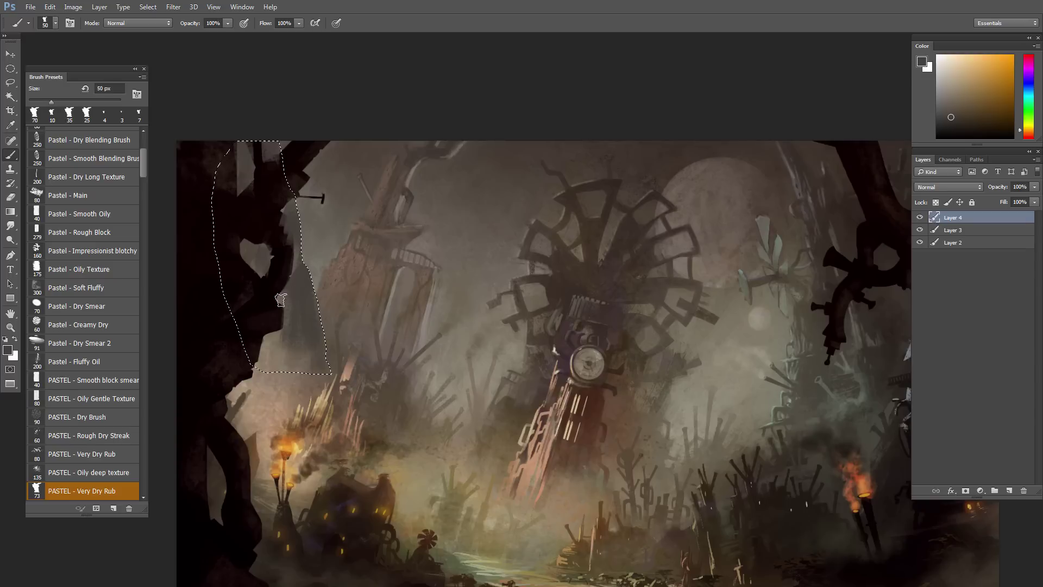
Step: Paint more dark grey into the lower part of the selected silhouette with the dry rub brush, enlarging it to 70 px
mouse_move(295, 293)
left_mouse_down()
mouse_move(271, 339)
mouse_move(293, 340)
left_mouse_up()
key("bracketright")
key("bracketright")
key("bracketright")
key("bracketleft")
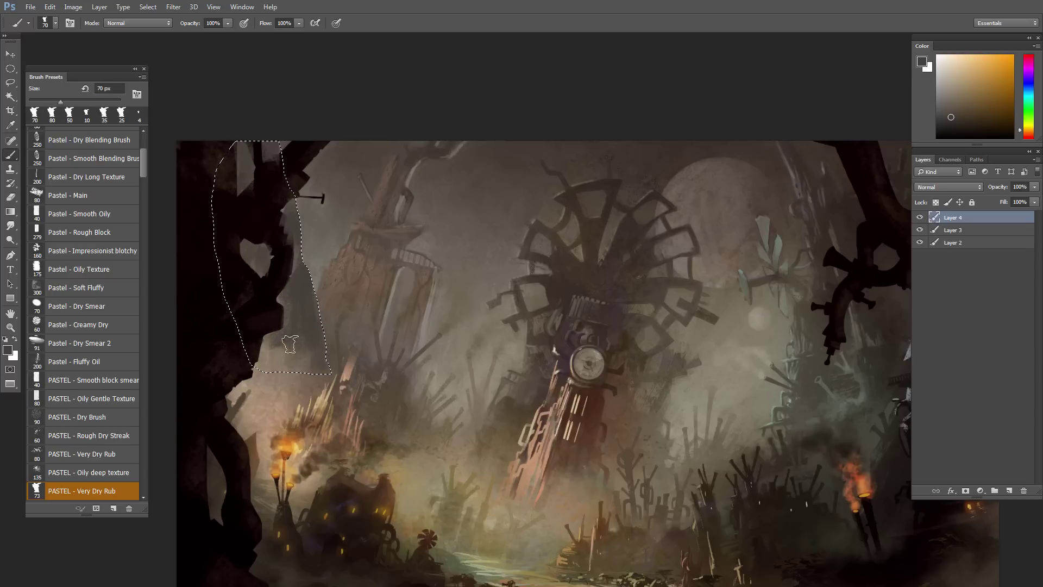
Step: Fade the silhouette's base into the mist with the Basic - Soft Round eraser at 250 px, leaving it deselected
key("w")
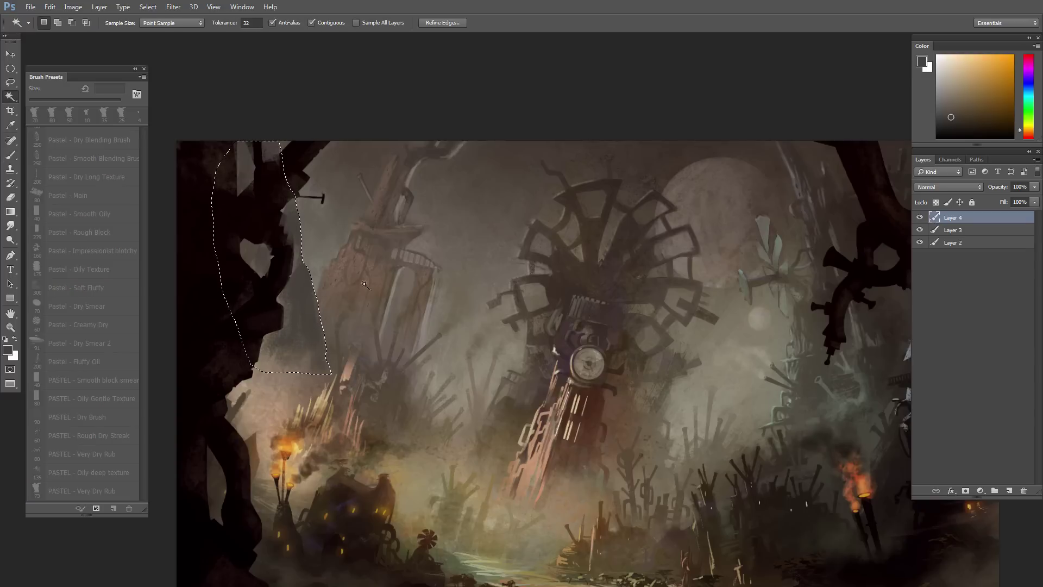
key("e")
right_click(389, 335)
double_click(447, 422)
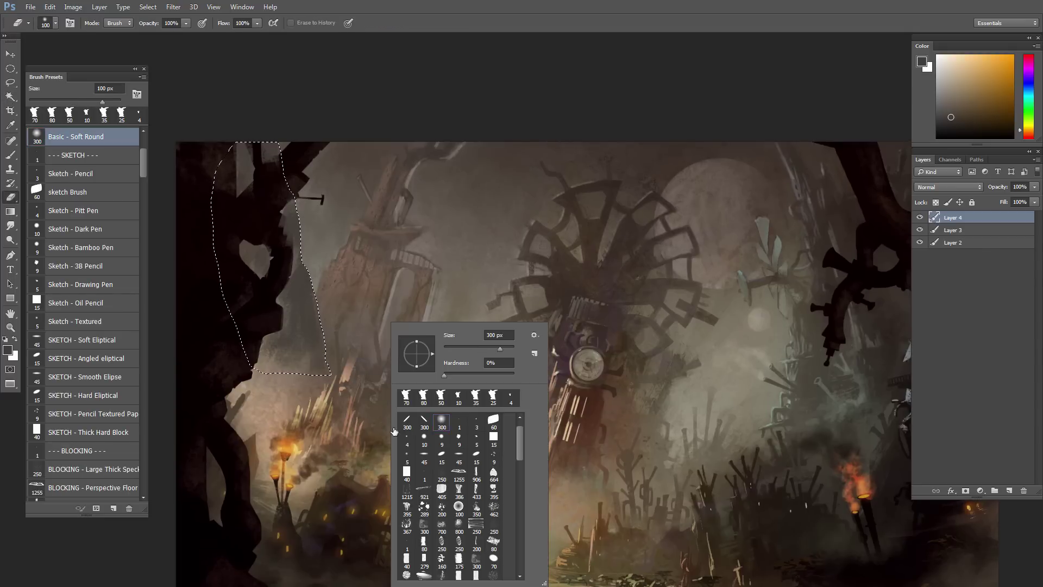
key("ctrl+d")
left_click_drag(285, 361, 291, 351)
key("ctrl+shift+d")
key("bracketleft")
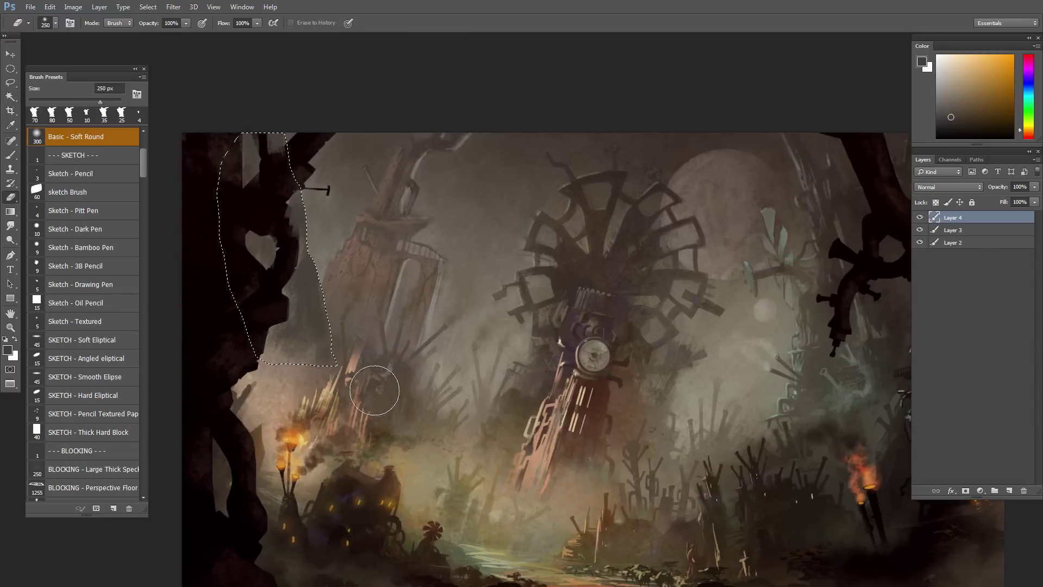
key("ctrl+d")
left_click_drag(370, 362, 347, 353)
Step: Adjust the silhouette layer's Hue/Saturation to hue +13 and lightness -13
key("ctrl+u")
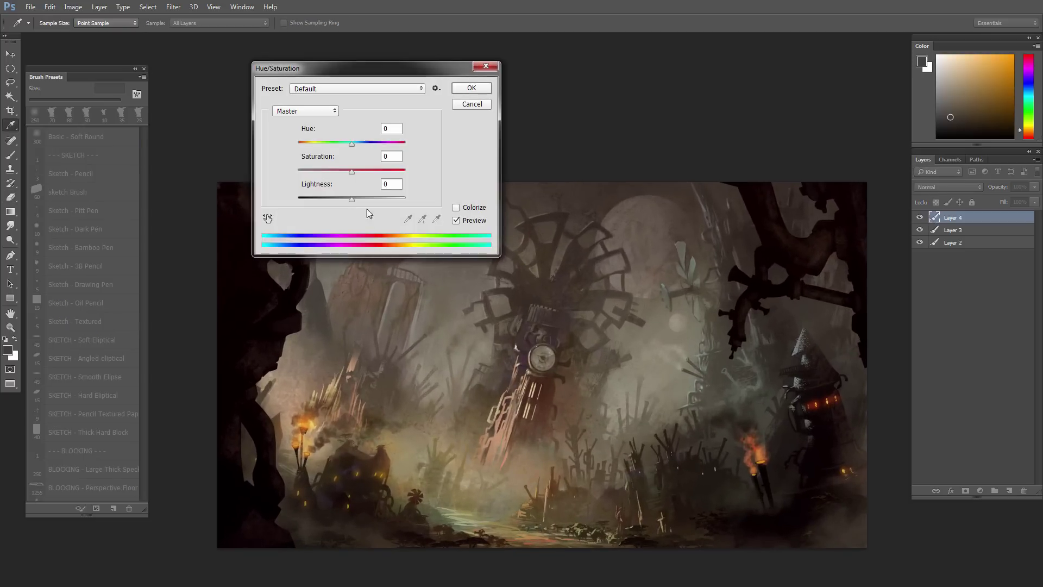
left_click_drag(353, 199, 346, 202)
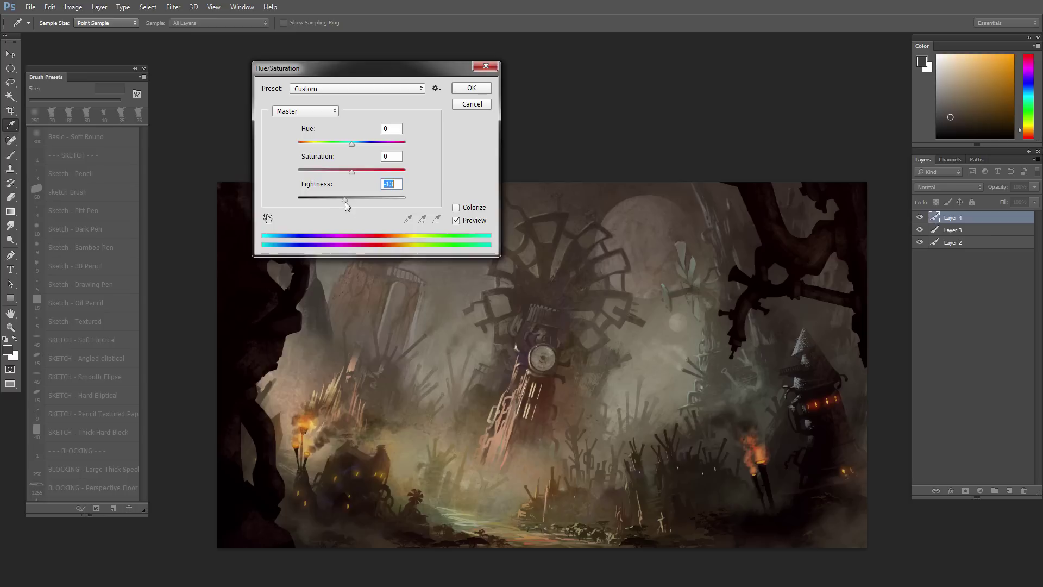
left_click_drag(358, 145, 337, 142)
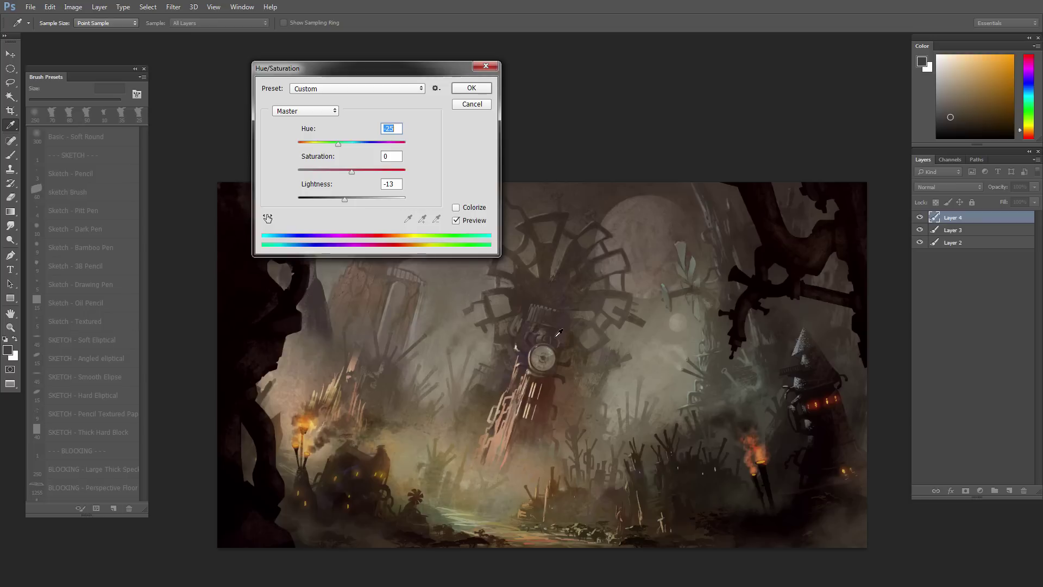
left_click(337, 144)
left_click_drag(337, 143, 359, 142)
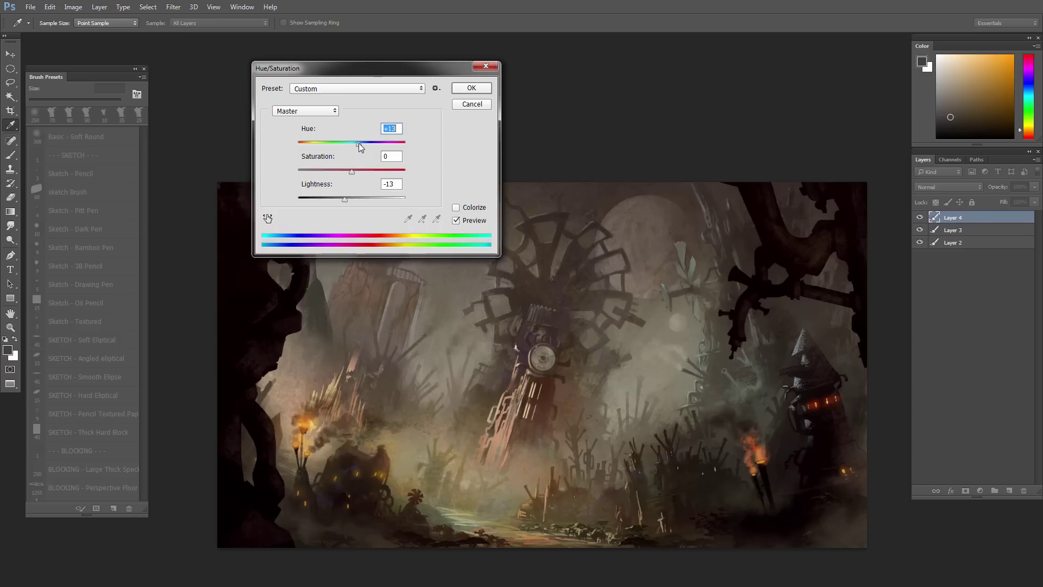
left_click(472, 87)
key("e")
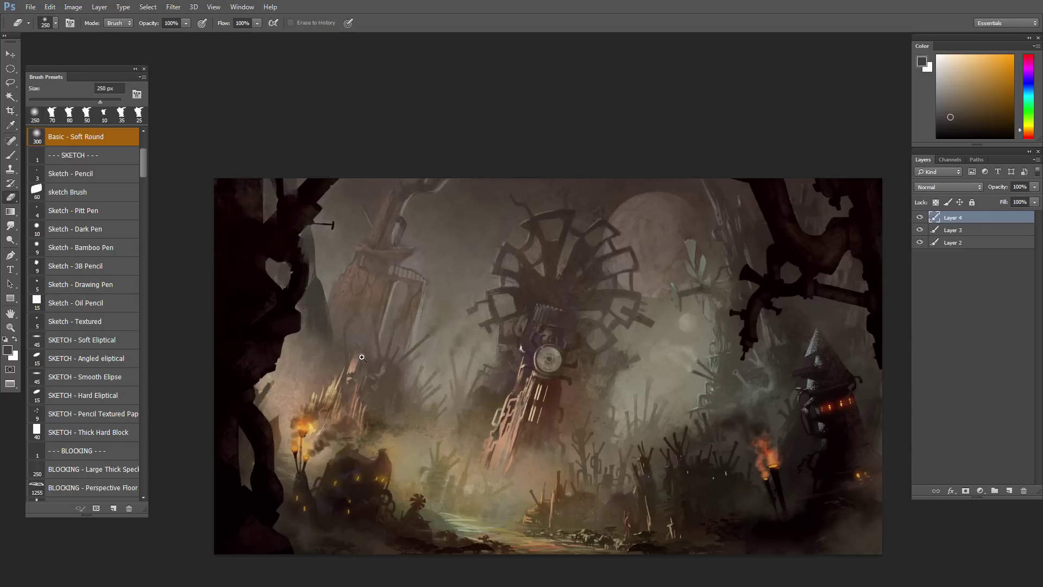
Step: Shift the sampled silhouette color to a dull olive and brush it into the silhouette's middle at 40 px
scroll(352, 326, "up", 2)
key("b")
right_click(291, 252)
left_click(284, 252)
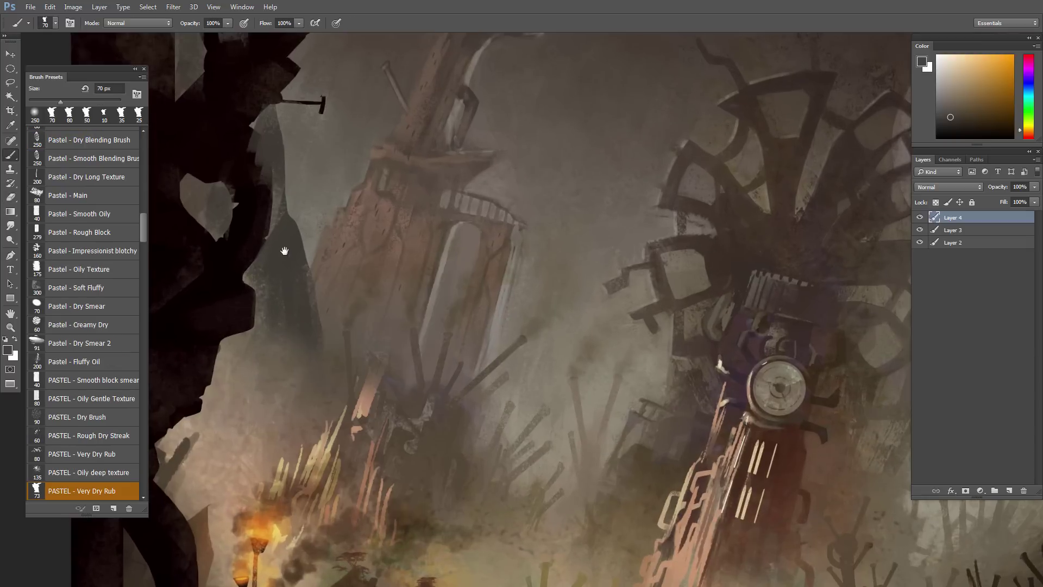
left_click(292, 241, "alt")
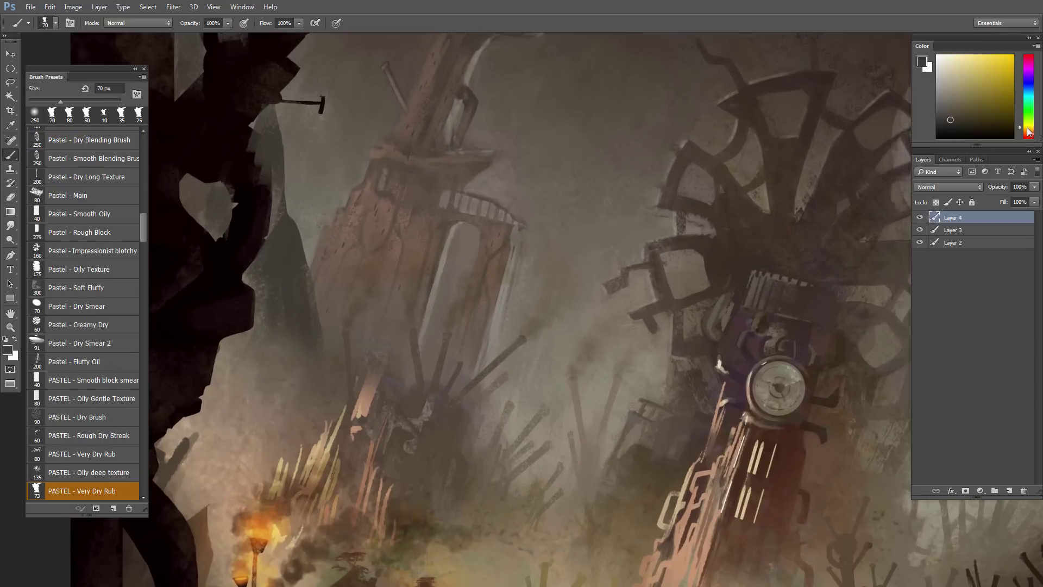
left_click_drag(1028, 132, 1028, 124)
left_click(962, 116)
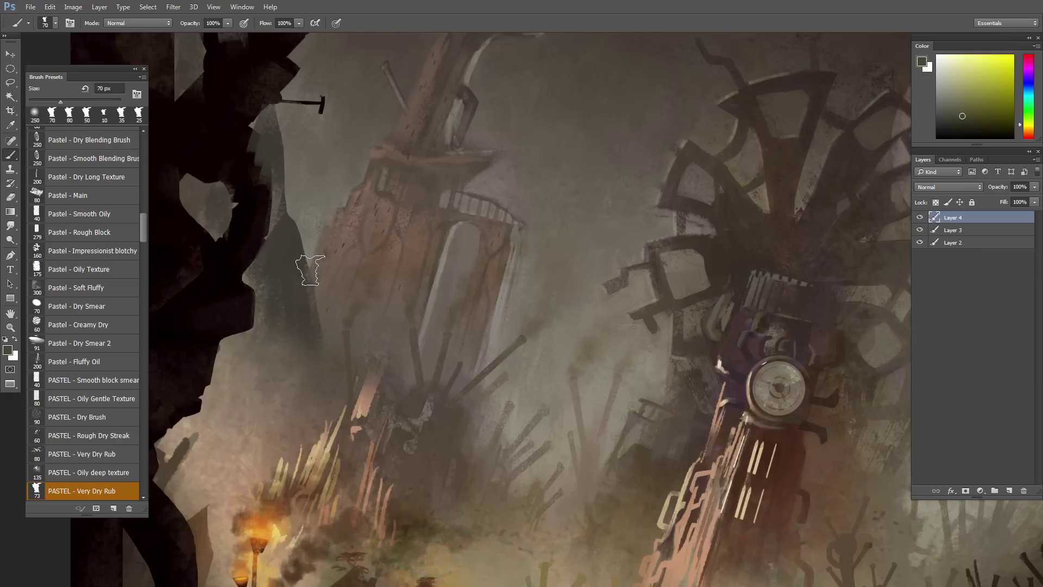
key("bracketleft")
key("bracketleft")
key("bracketleft")
key("bracketleft")
left_click_drag(299, 282, 276, 262)
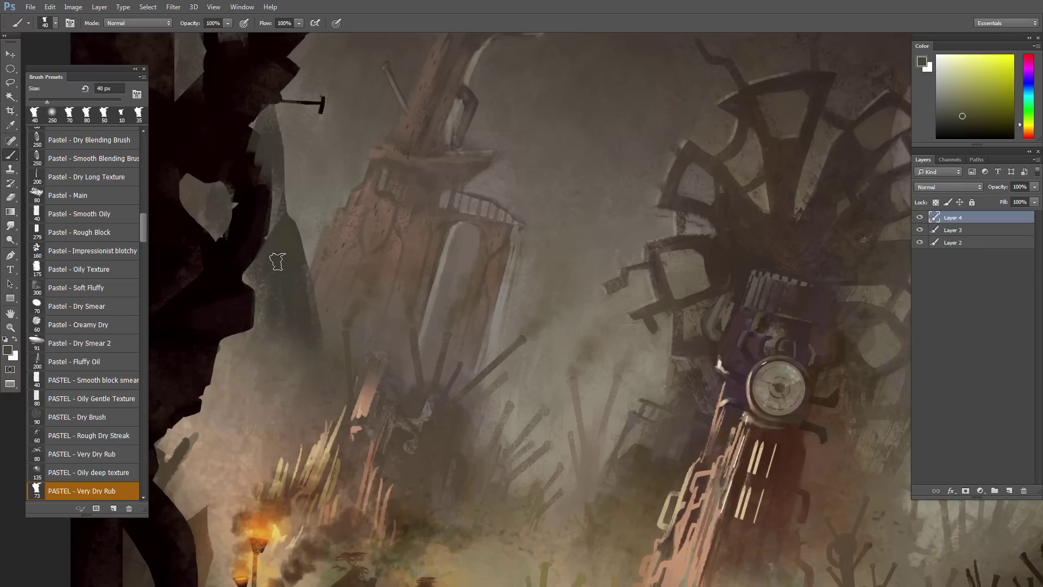
Step: Blend more sampled olive tones down the silhouette's lower outer edge with the 40 px brush
left_click(322, 291, "alt")
left_click(335, 318, "alt")
left_click(328, 322, "alt")
left_click_drag(319, 292, 361, 318)
left_click(362, 351, "ctrl")
left_click(363, 351, "ctrl")
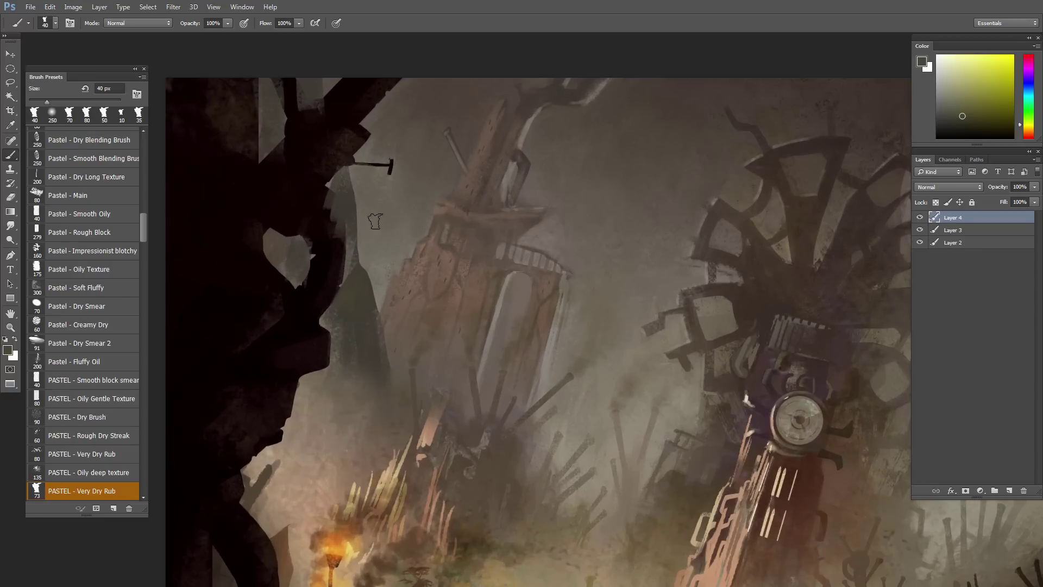
Step: Erase the silhouette paint overlapping the twisted foreground structure's edge, using the dry rub eraser at 50 px and then 35 px
left_click(347, 205, "alt")
key("bracketleft")
key("bracketleft")
key("bracketleft")
key("bracketleft")
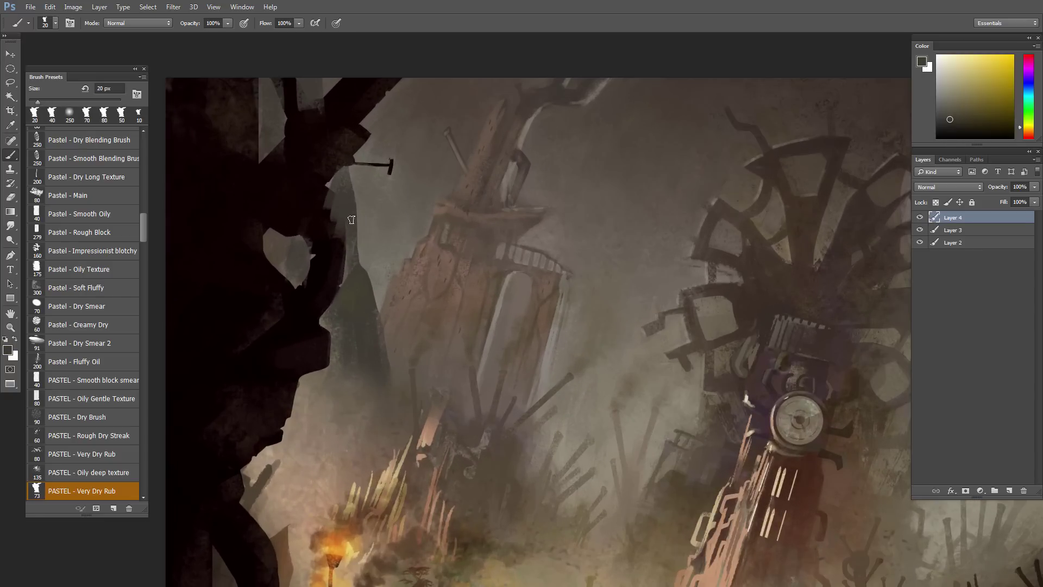
key("e")
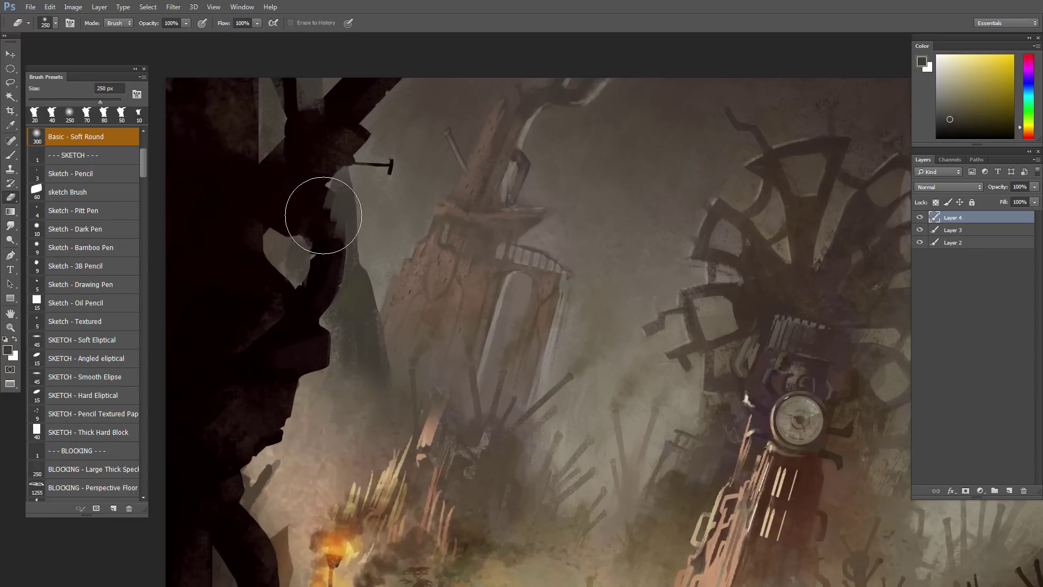
right_click(342, 212)
double_click(440, 282)
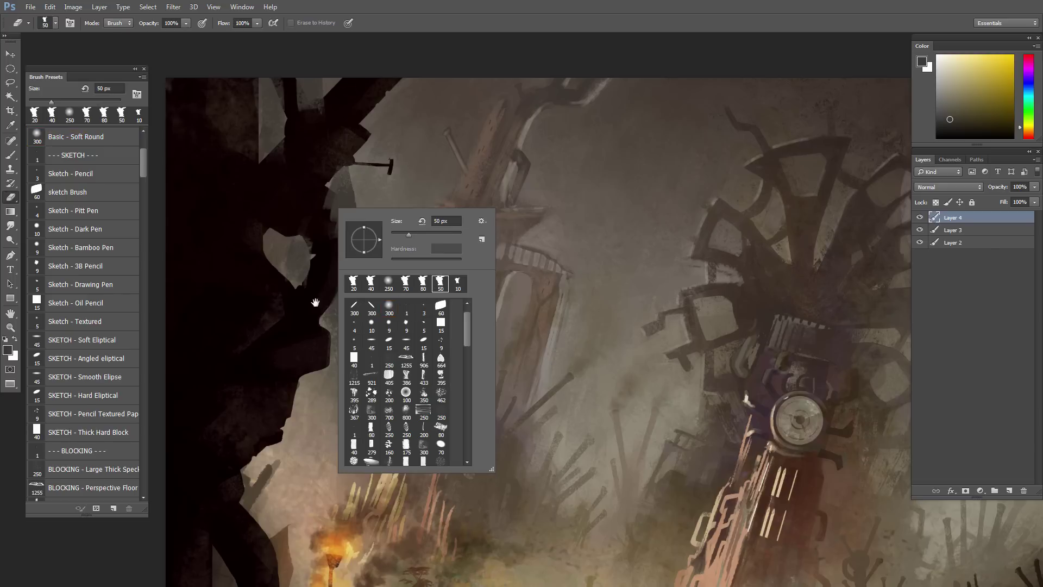
left_click_drag(327, 205, 337, 237)
key("bracketleft")
key("bracketleft")
key("bracketleft")
left_click_drag(330, 198, 334, 217)
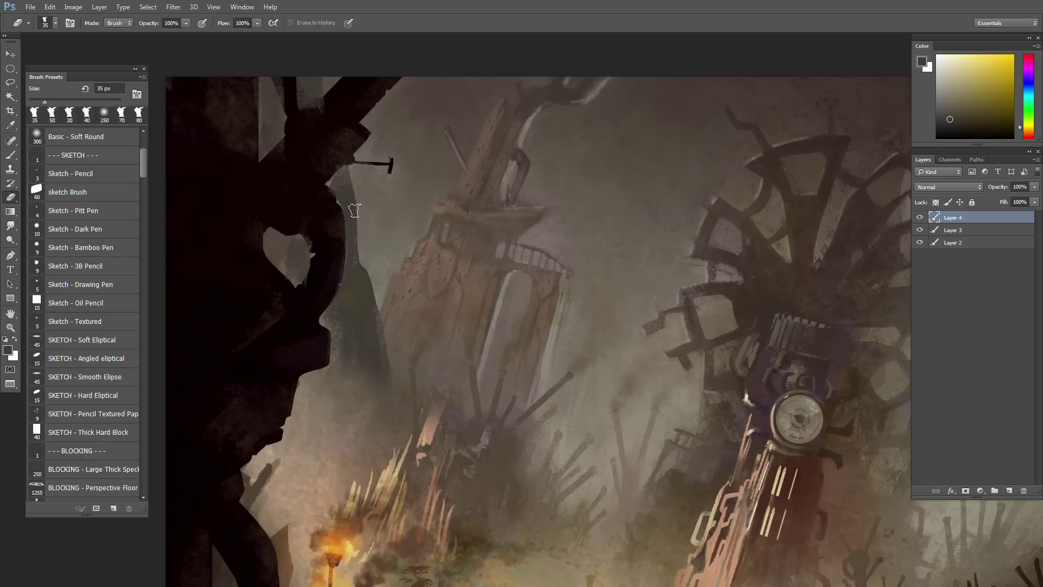
Step: Touch up the silhouette along the foreground structure's edge with sampled dark greys at 9 px
key("b")
left_click(347, 197, "alt")
key("bracketleft")
key("bracketleft")
key("bracketleft")
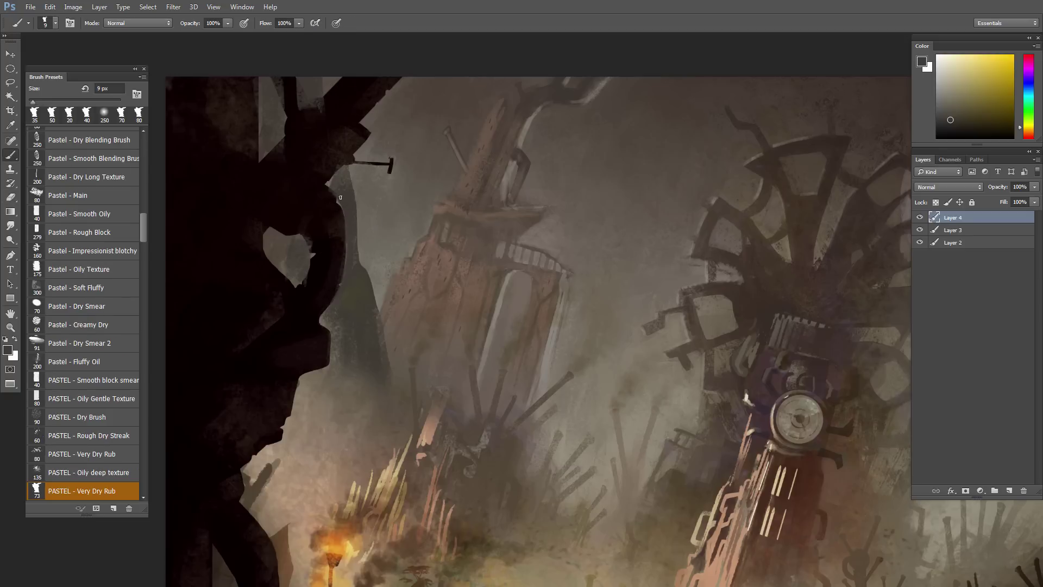
left_click_drag(343, 205, 344, 208)
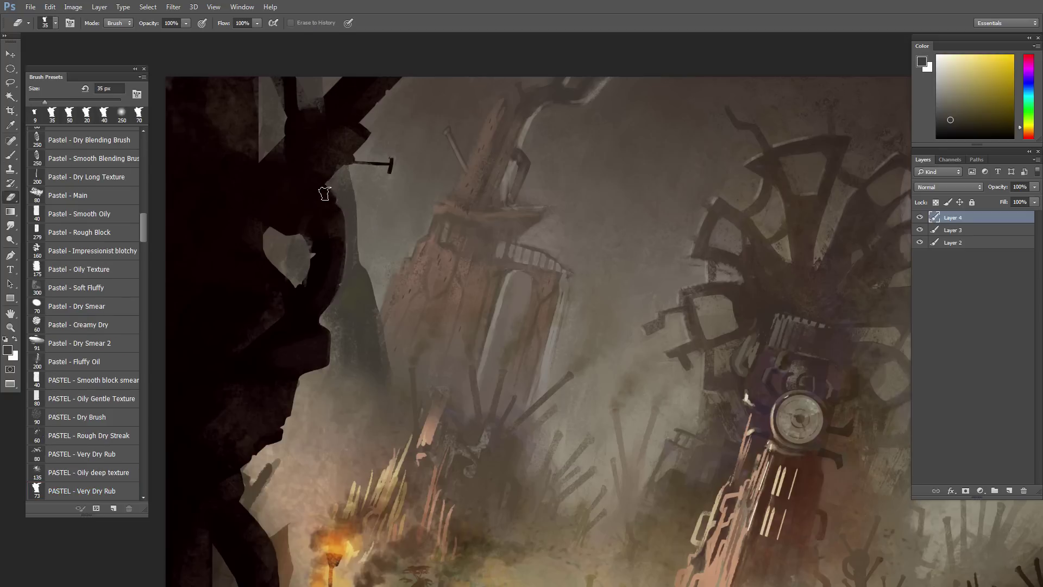
left_click(343, 180, "alt")
left_click(350, 211, "alt")
mouse_move(326, 184)
left_mouse_down()
mouse_move(340, 176)
mouse_move(337, 159)
left_mouse_up()
Step: Undo the last strokes and clean the silhouette paint off the upper foreground branches with the 35 px eraser
key("e")
key("b")
left_click_drag(261, 136, 259, 150)
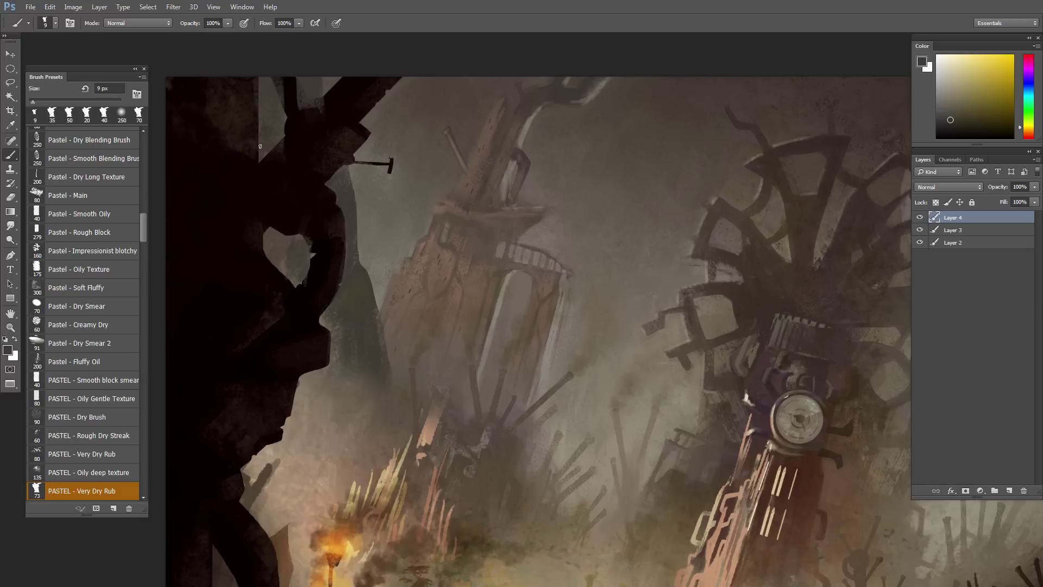
key("e")
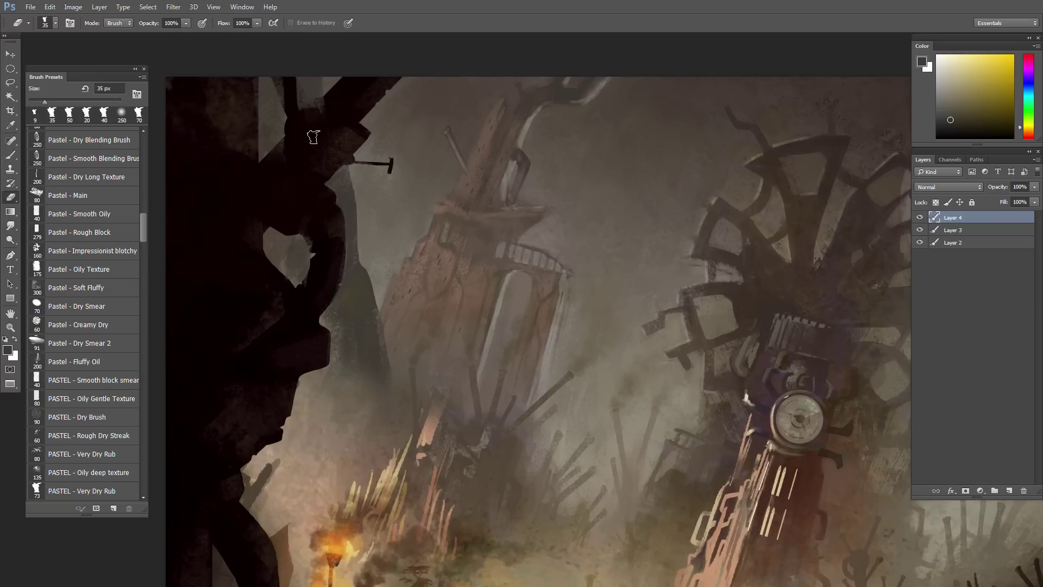
key("ctrl+alt+z")
key("ctrl+alt+z")
left_click_drag(326, 105, 316, 106)
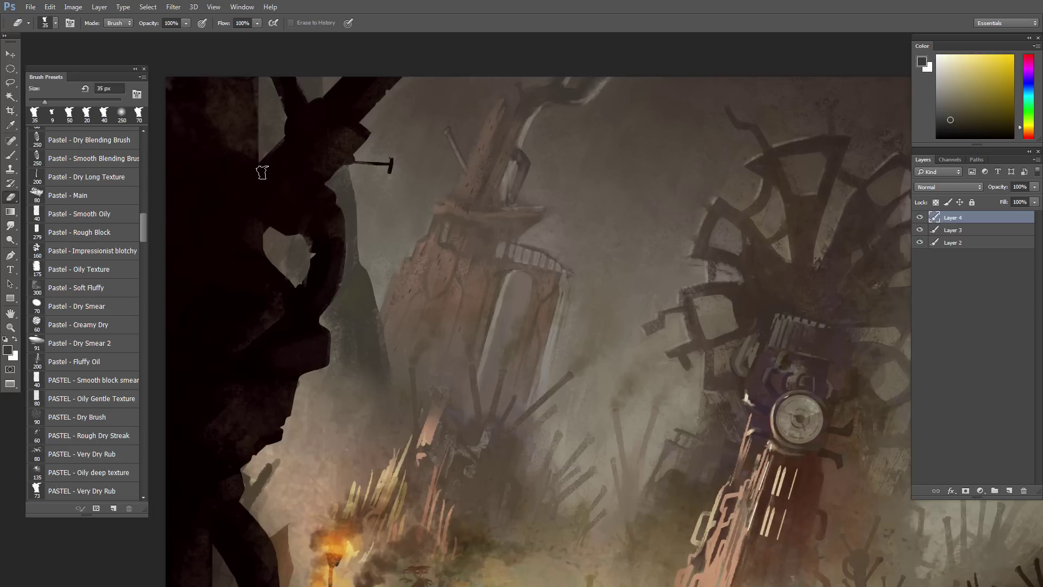
key("b")
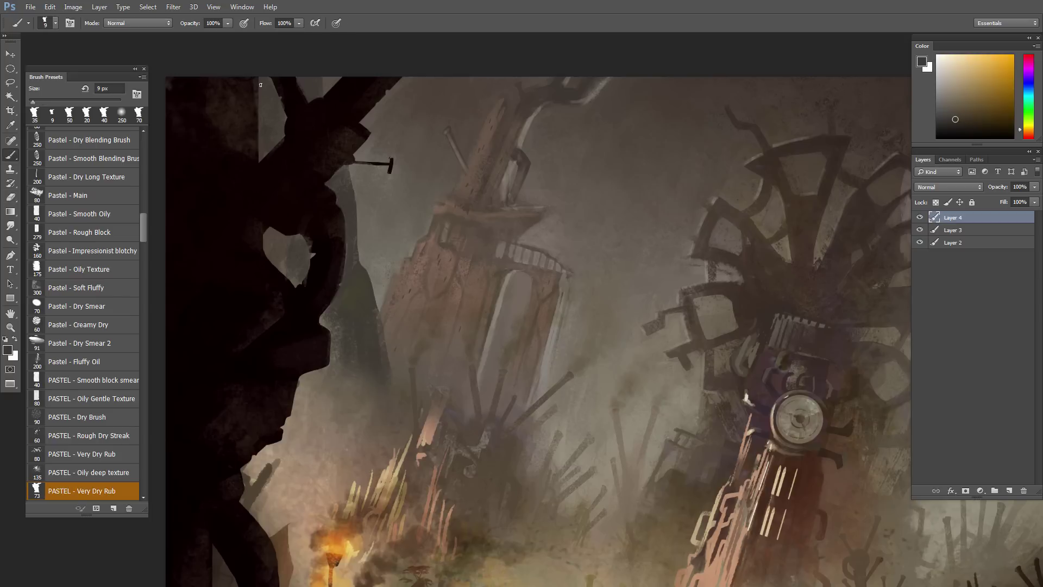
key("e")
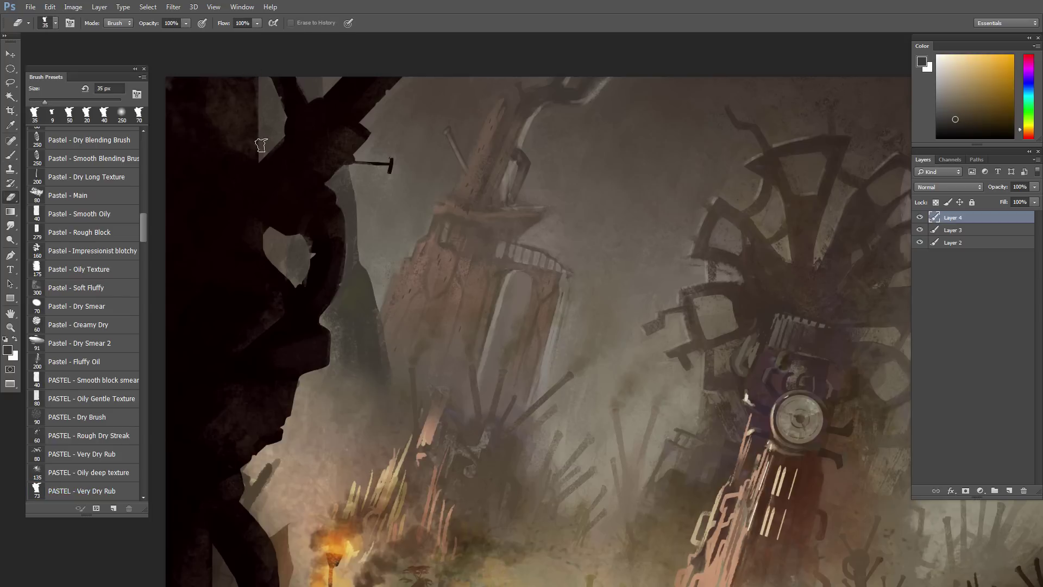
key("b")
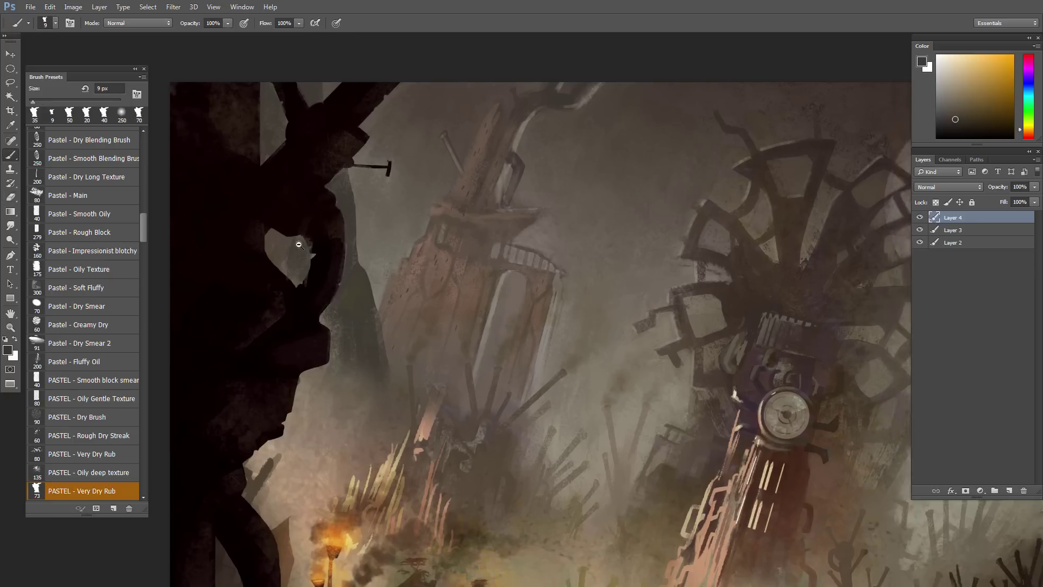
Step: Mix a brownish grey from the silhouette's sampled color and paint subtle variation over its lower part at 40 to 45 px
left_click_drag(299, 245, 259, 247)
left_click_drag(364, 307, 392, 305)
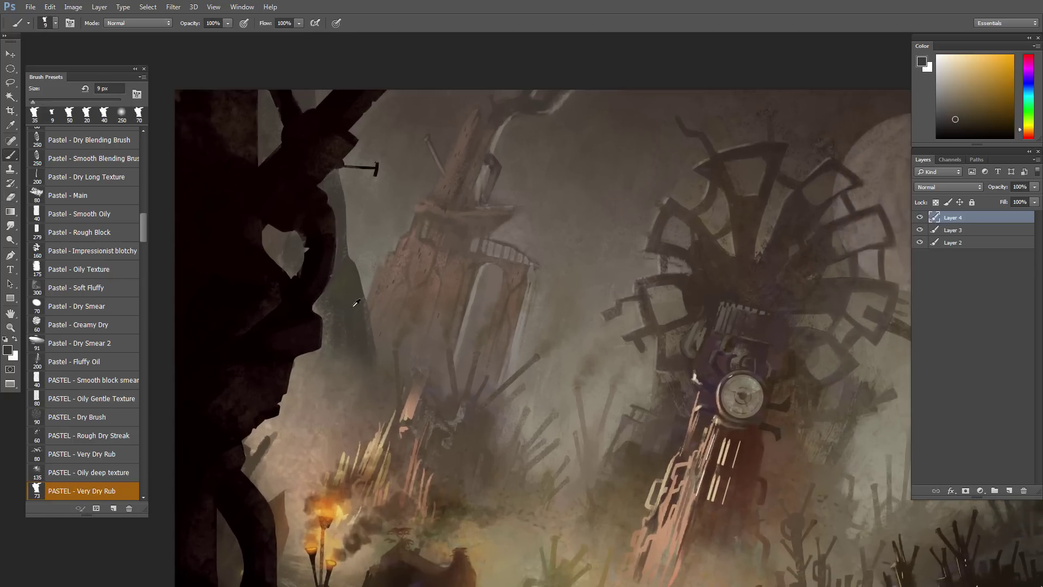
left_click(353, 279, "alt")
left_click_drag(960, 118, 951, 111)
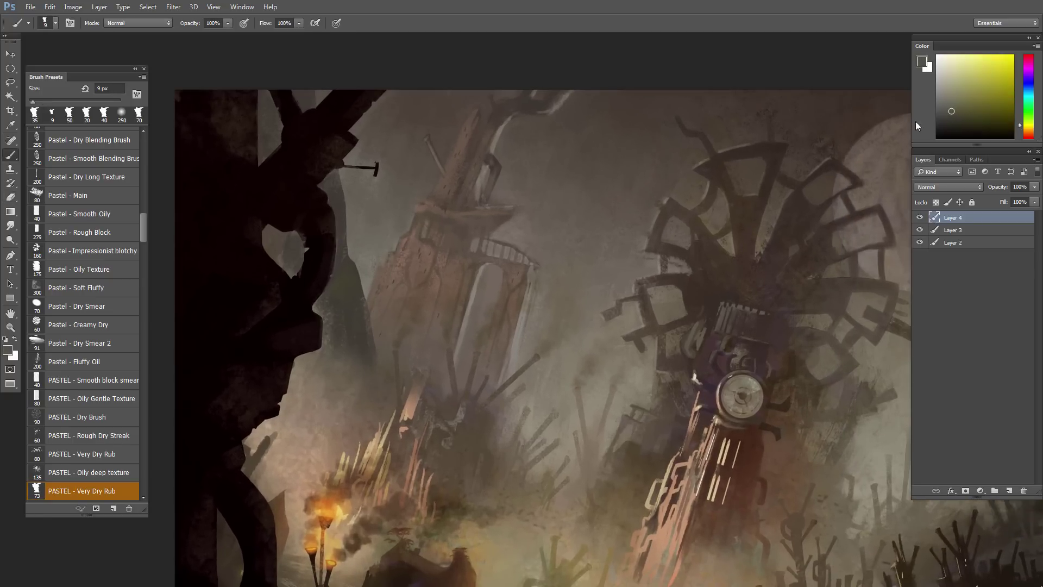
key("bracketright")
key("bracketright")
left_click(958, 117)
left_click(1031, 130)
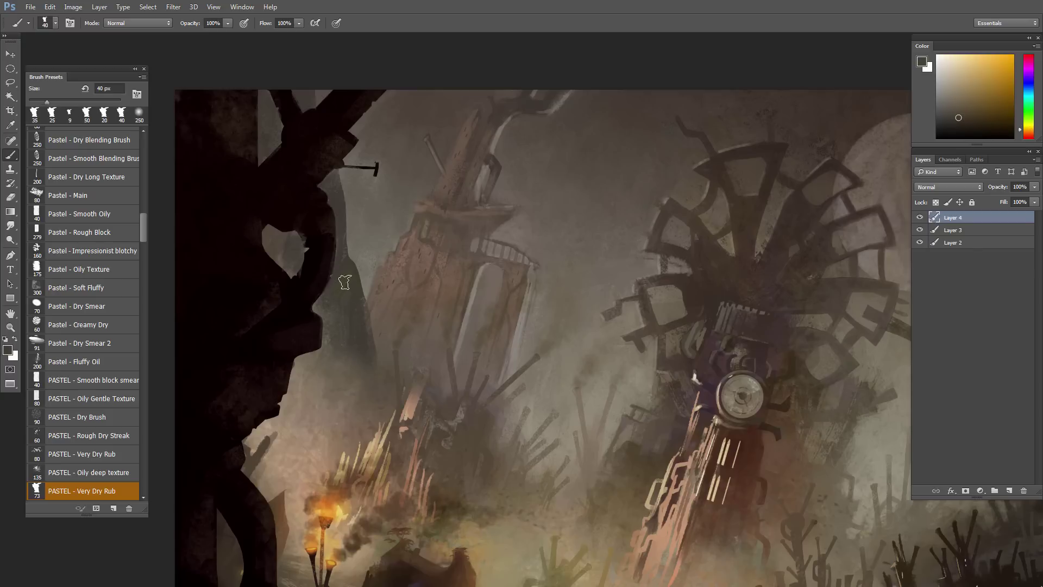
key("bracketright")
key("bracketleft")
key("bracketleft")
key("bracketright")
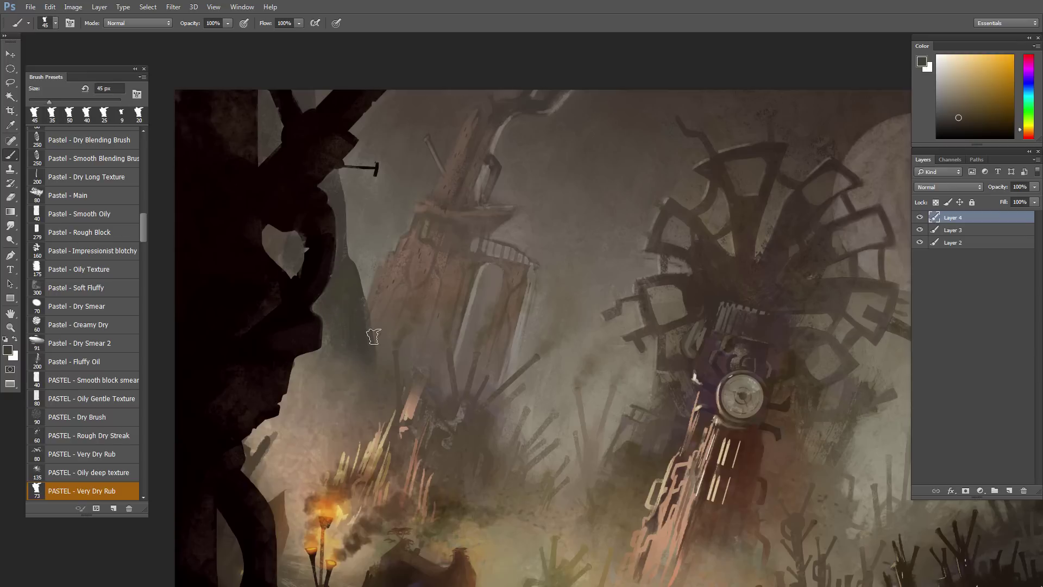
Step: Lasso a jagged, spiky shape along the silhouette's lower outer edge, paint it in sampled dark grey at 45 px and deselect
key("l")
left_click_drag(353, 245, 361, 281)
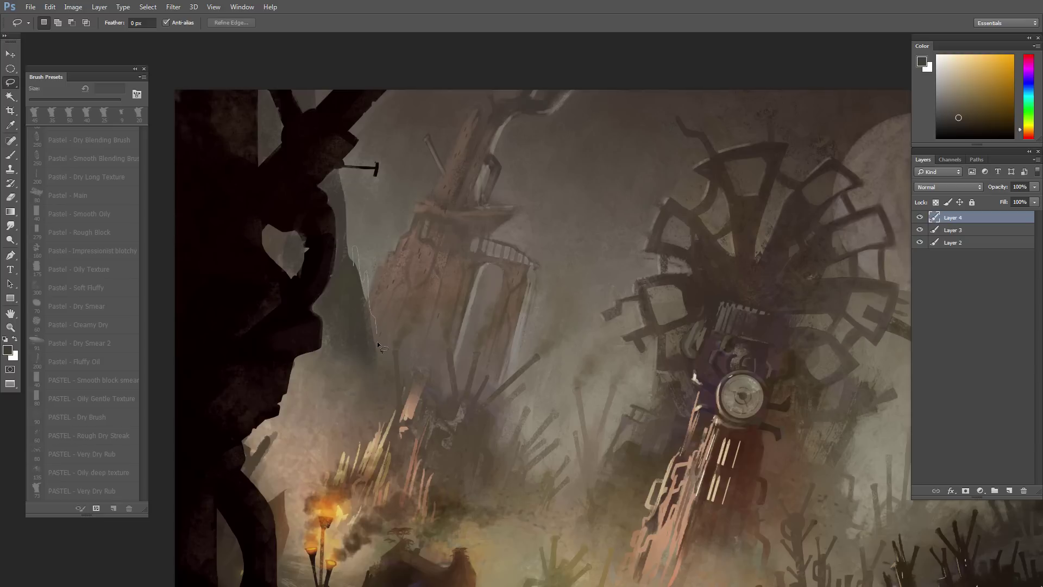
left_click_drag(357, 351, 338, 311)
key("b")
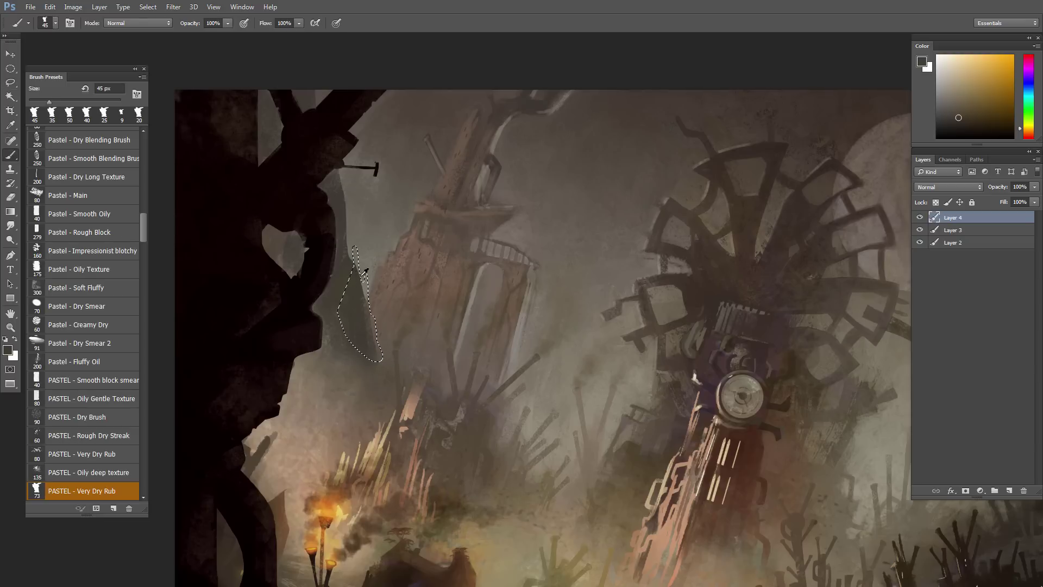
left_click(357, 290, "alt")
mouse_move(364, 255)
left_mouse_down()
mouse_move(366, 326)
mouse_move(380, 358)
left_mouse_up()
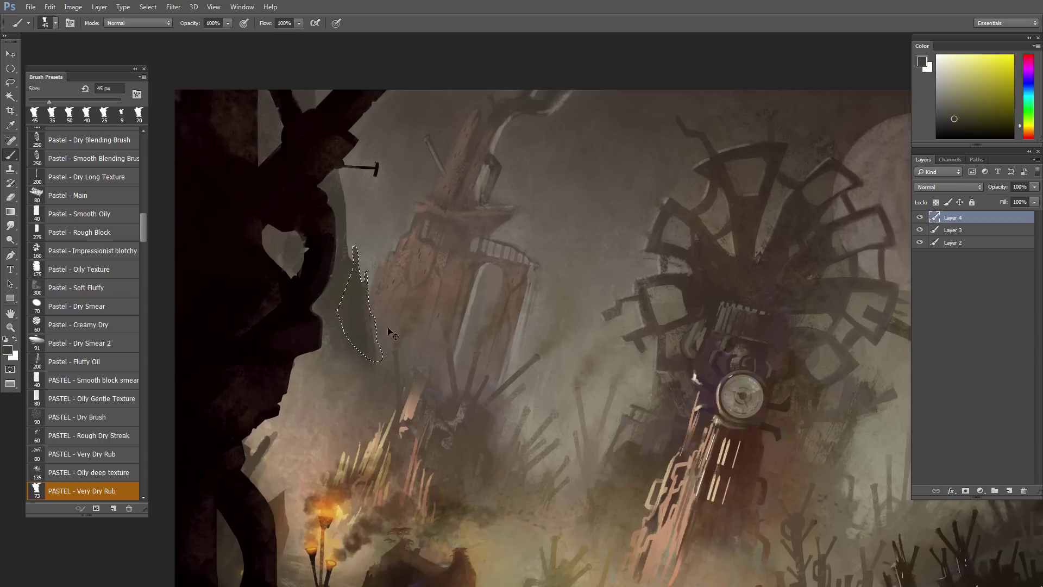
key("ctrl+d")
Step: Soften the lower part of the new spiky silhouette shape with the eraser at 80 px
key("e")
key("bracketright")
key("bracketright")
key("bracketright")
key("bracketright")
key("bracketright")
key("bracketright")
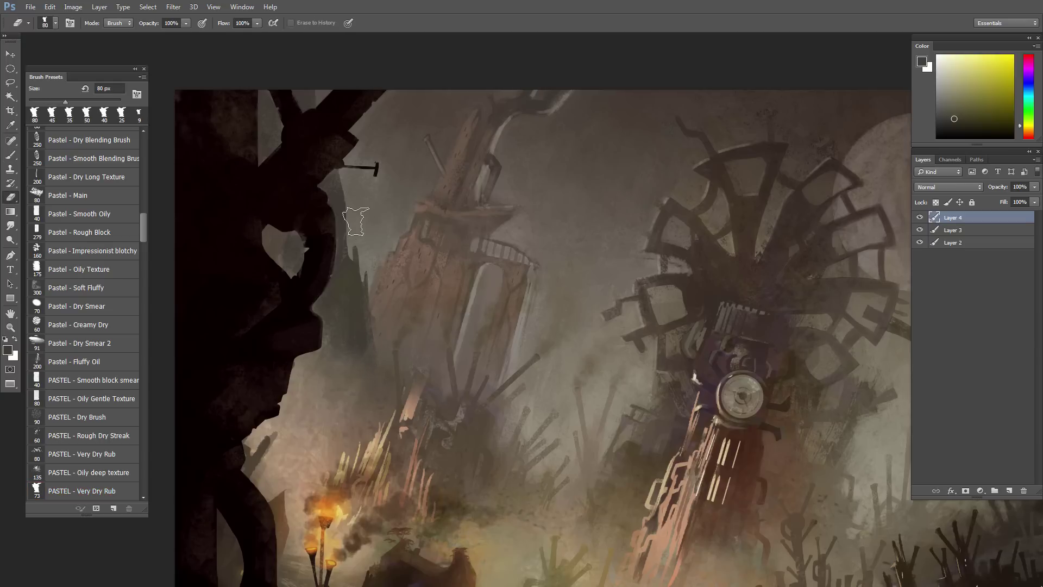
Step: Lasso a thin slanted pipe rising above the silhouette's spikes and paint it dark grey at 45 px
key("l")
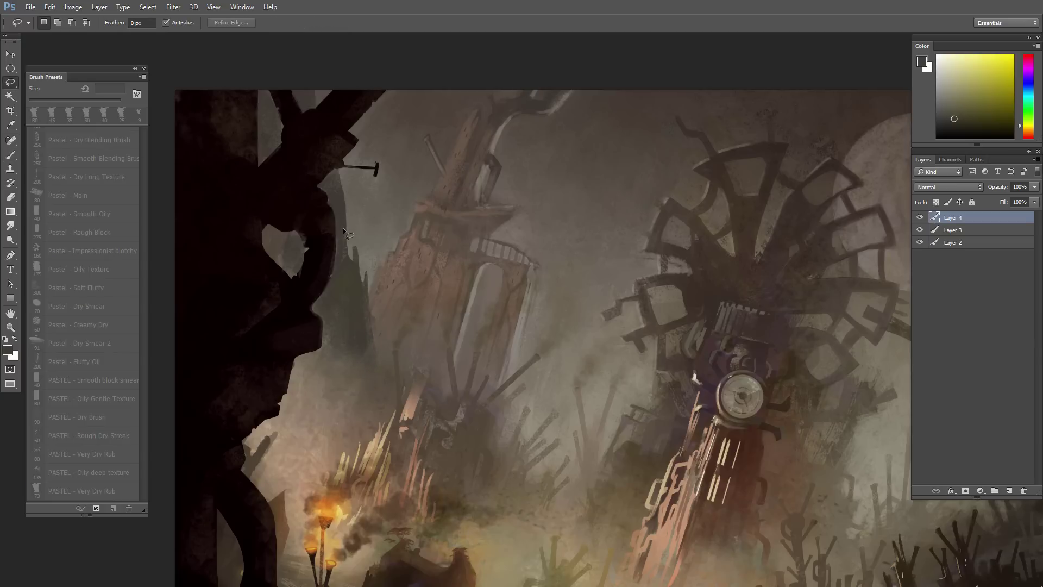
left_click_drag(359, 207, 348, 233)
key("b")
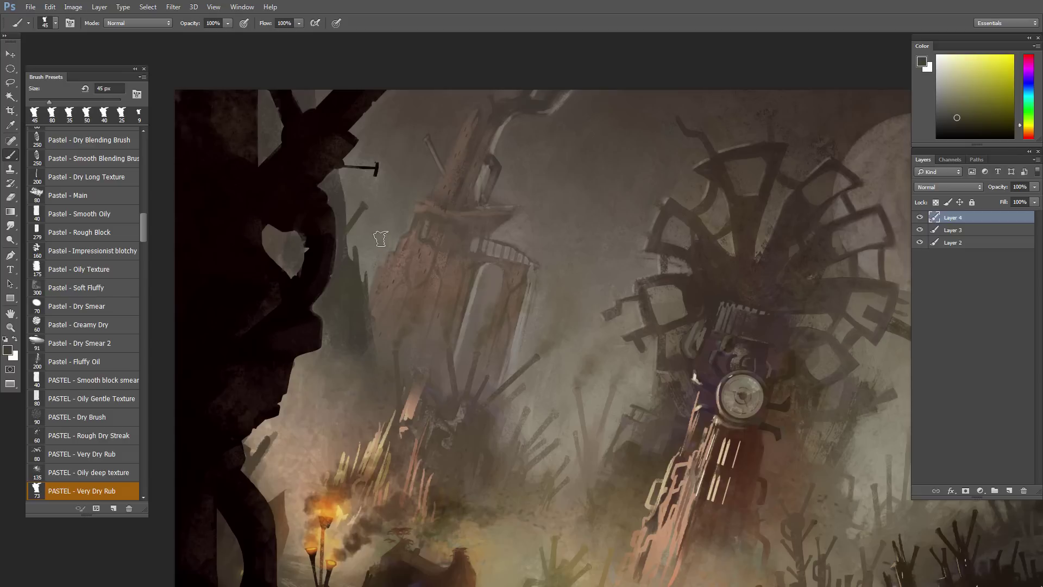
Step: Lasso a second, parallel pipe below the first, paint it in a sampled silhouette color at 45 px and deselect
key("l")
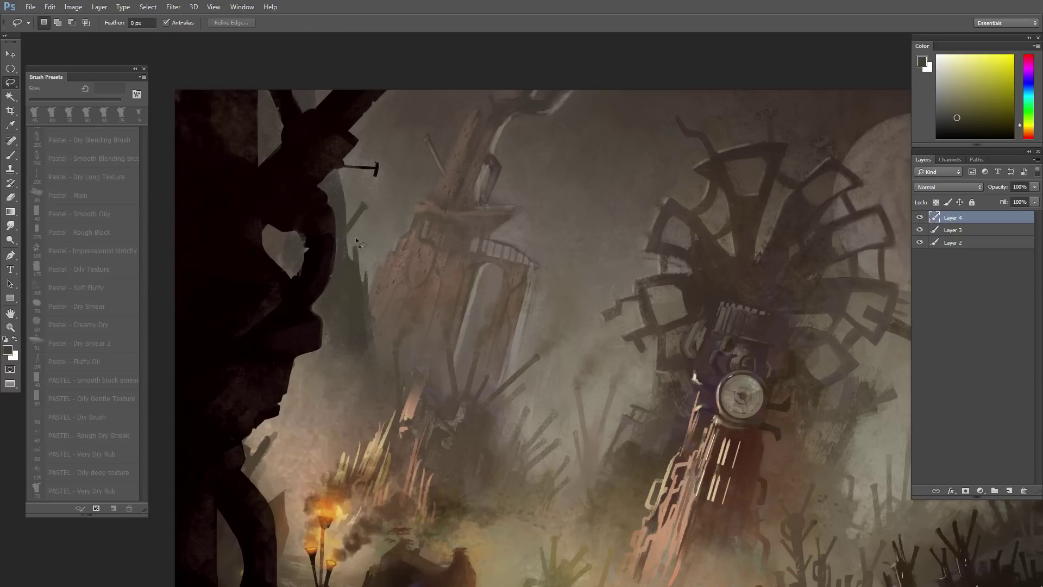
left_click_drag(364, 222, 367, 226)
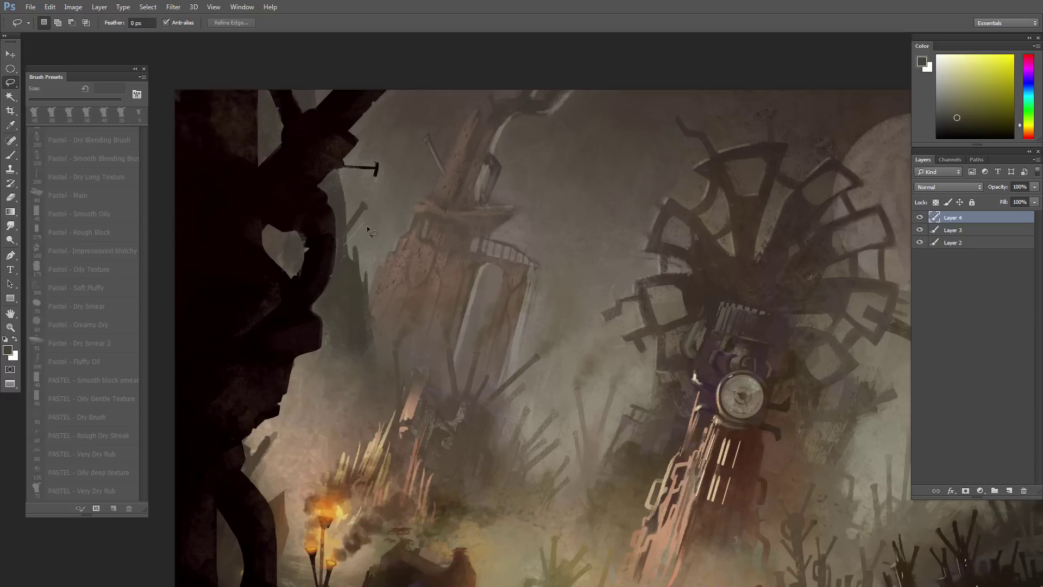
left_click(346, 247)
key("b")
left_click(344, 269, "alt")
left_click_drag(347, 244, 367, 223)
key("ctrl+d")
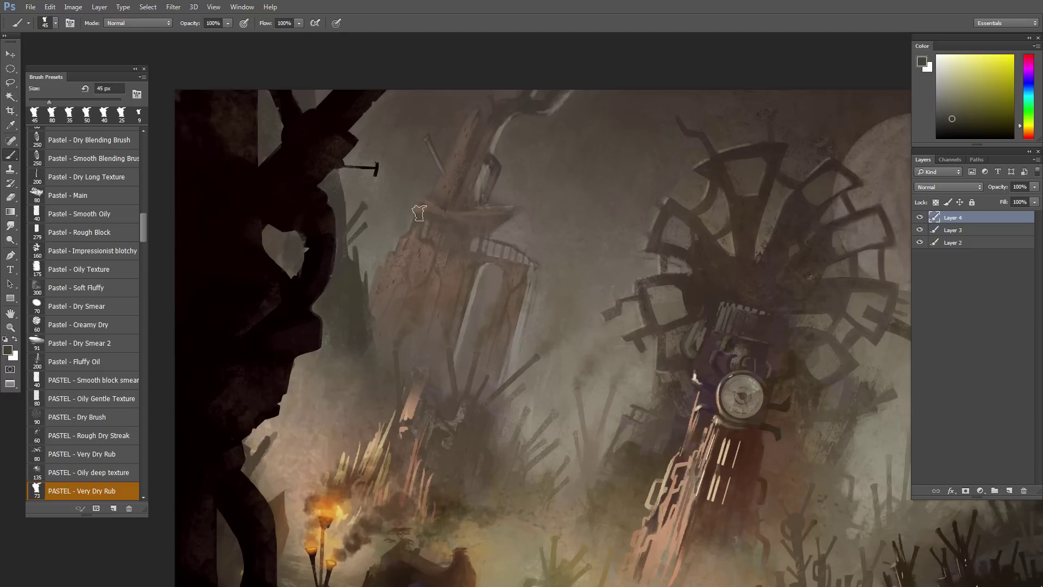
Step: Stamp the whole visible painting onto a new top layer and desaturate it for a value check at reduced size
left_click(393, 241, "alt")
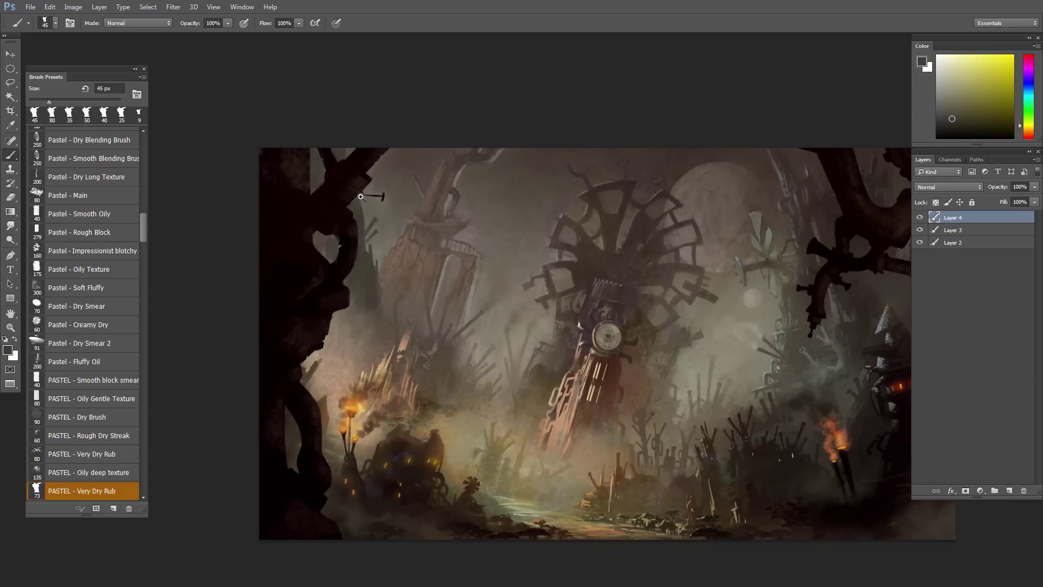
left_click(362, 199, "ctrl")
left_click(382, 184, "alt")
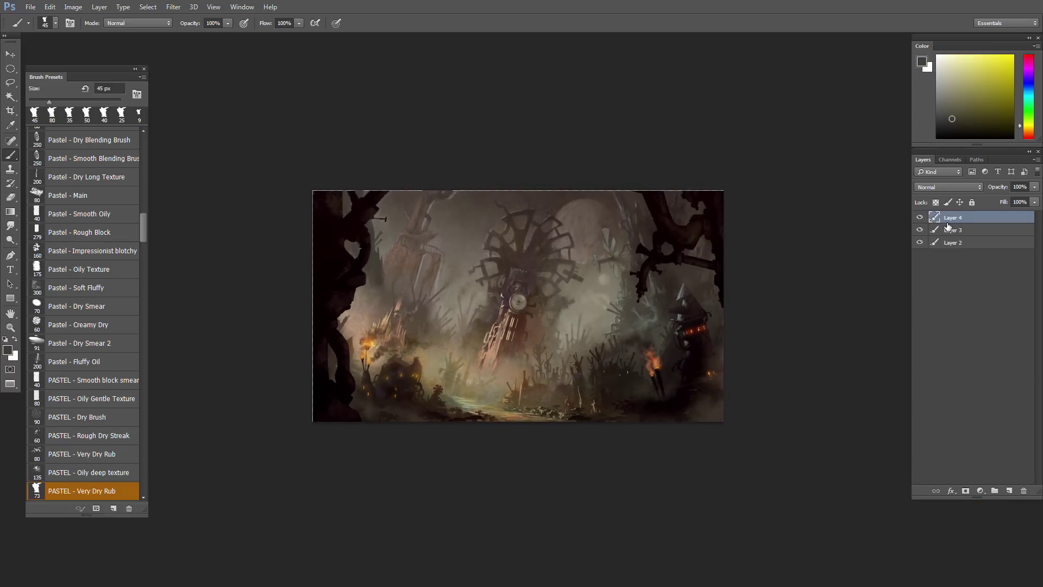
key("ctrl+shift+alt+n")
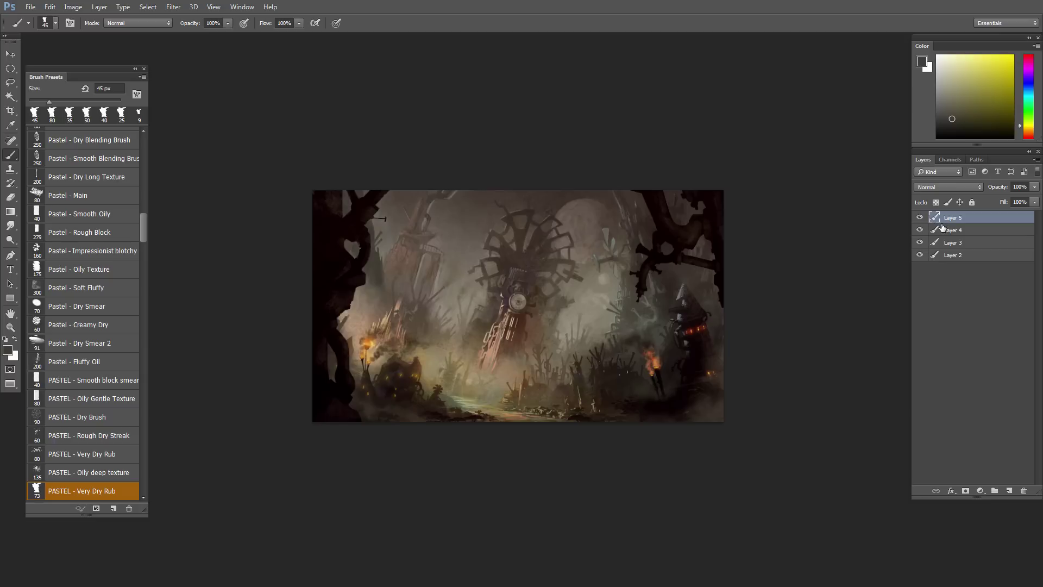
key("ctrl+shift+u")
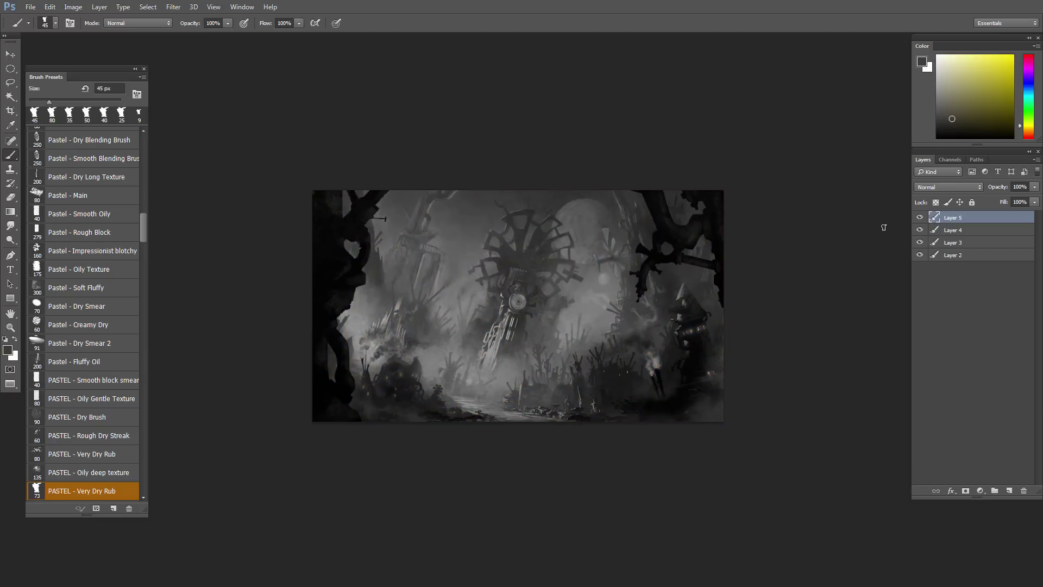
left_click_drag(591, 350, 481, 337)
key("v")
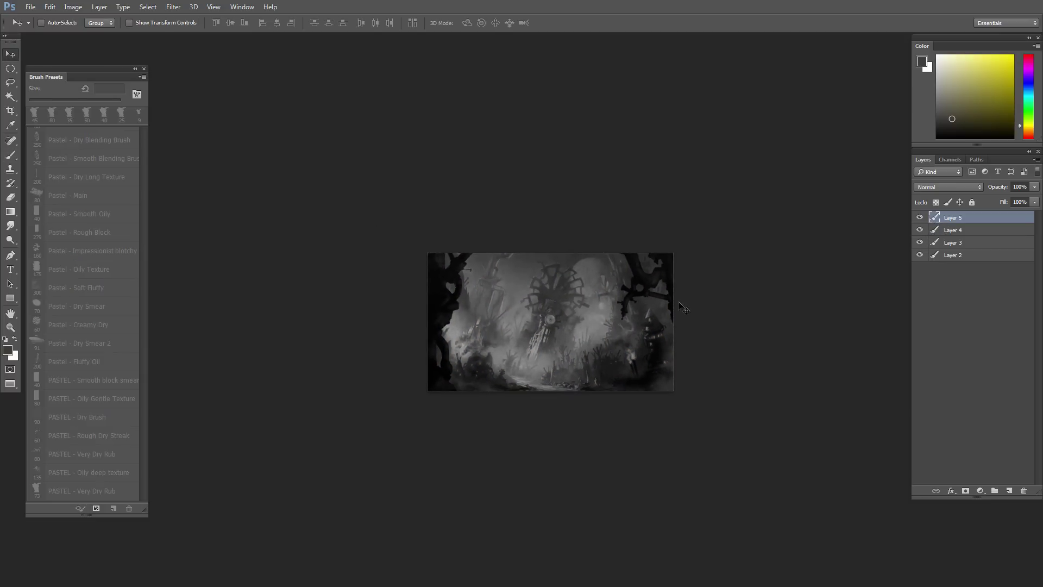
Step: Flip the canvas horizontally and delete the desaturated copy layer
key("ctrl+shift+h")
left_click_drag(593, 324, 621, 348)
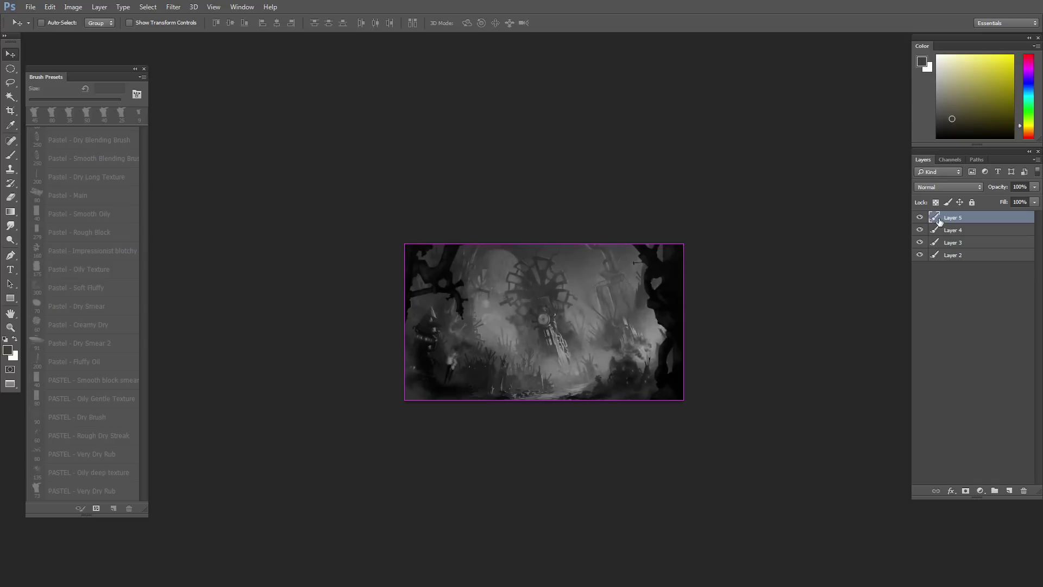
left_click(1024, 491)
left_click(920, 218)
left_click(919, 218)
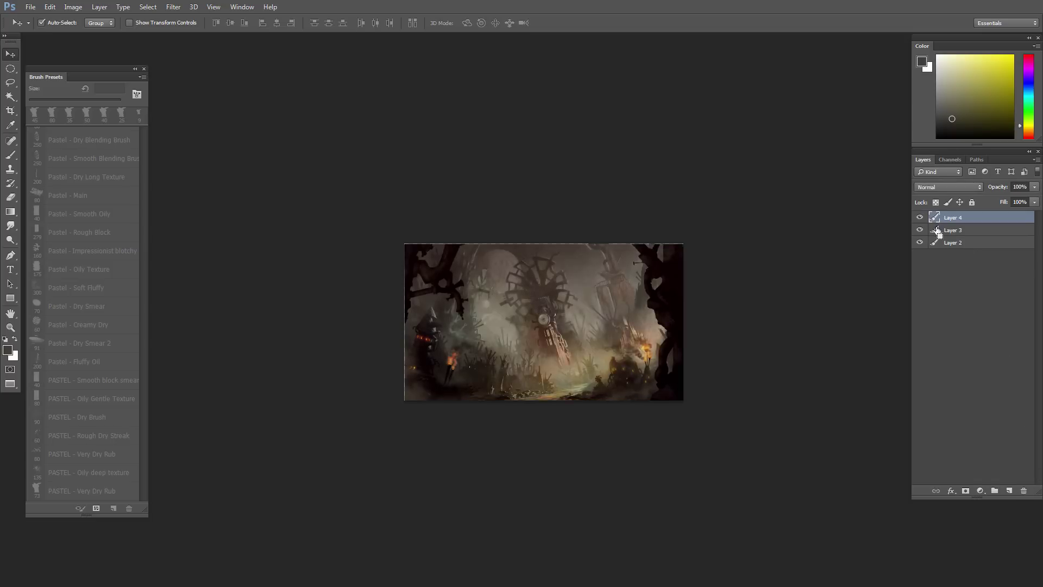
Step: Darken the silhouette on Layer 4 with Hue/Saturation by setting the lightness to -13
left_click_drag(936, 234, 936, 237)
key("i")
key("ctrl+u")
left_click_drag(348, 200, 346, 200)
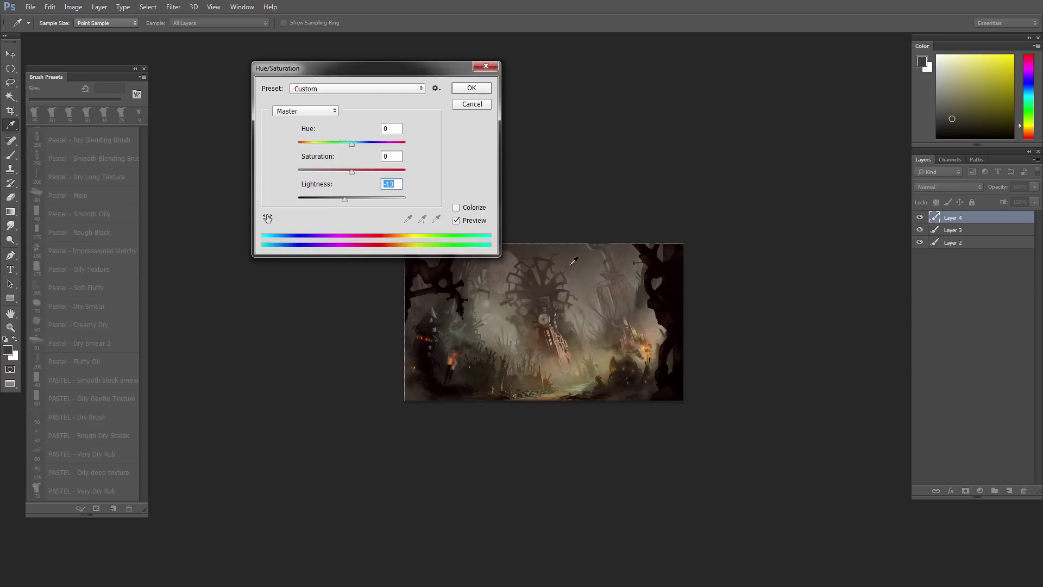
left_click(471, 88)
Step: Paint soft touches over the silhouette beside the foreground tree with the Basic - Soft Round brush at 150 and 100 px
scroll(726, 363, "up", 2)
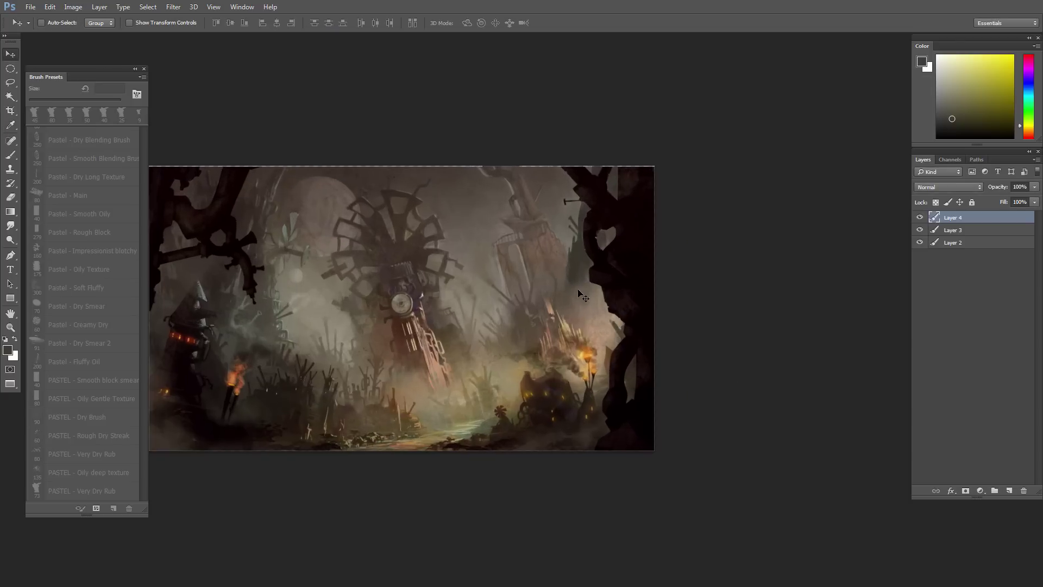
key("b")
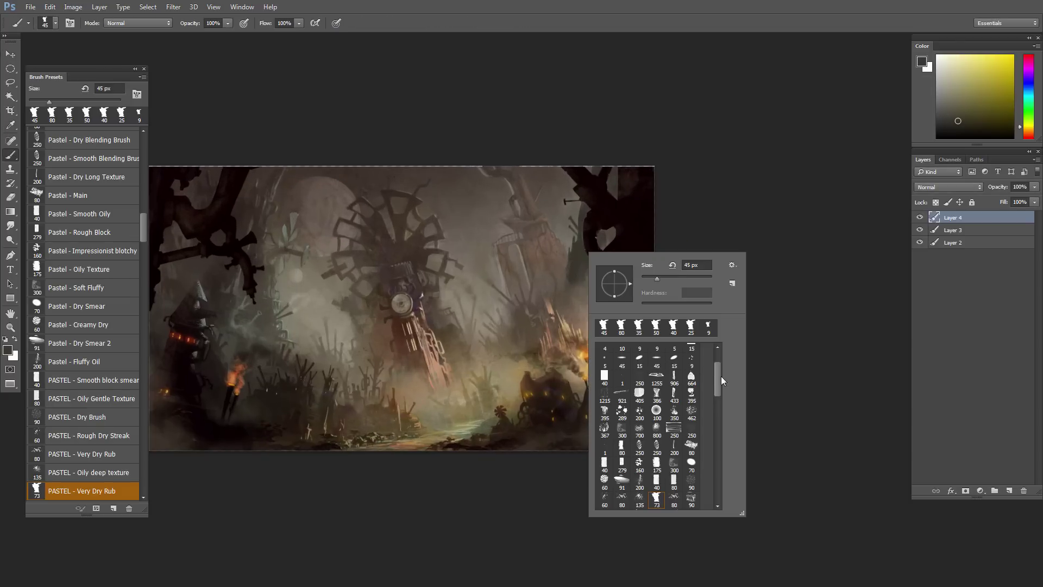
left_click(644, 368)
left_click(552, 384)
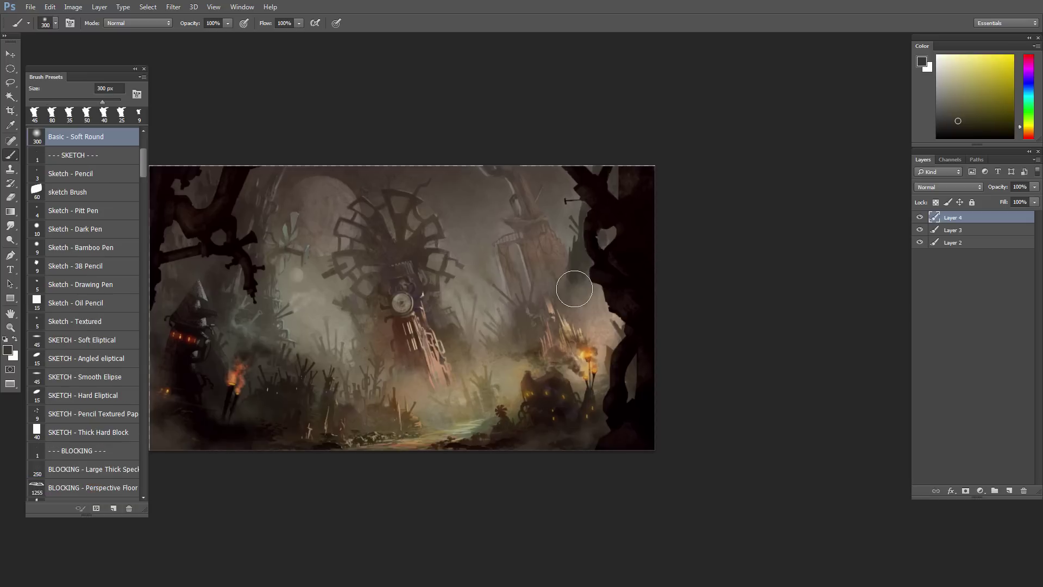
key("bracketleft")
key("bracketleft")
key("bracketleft")
key("bracketleft")
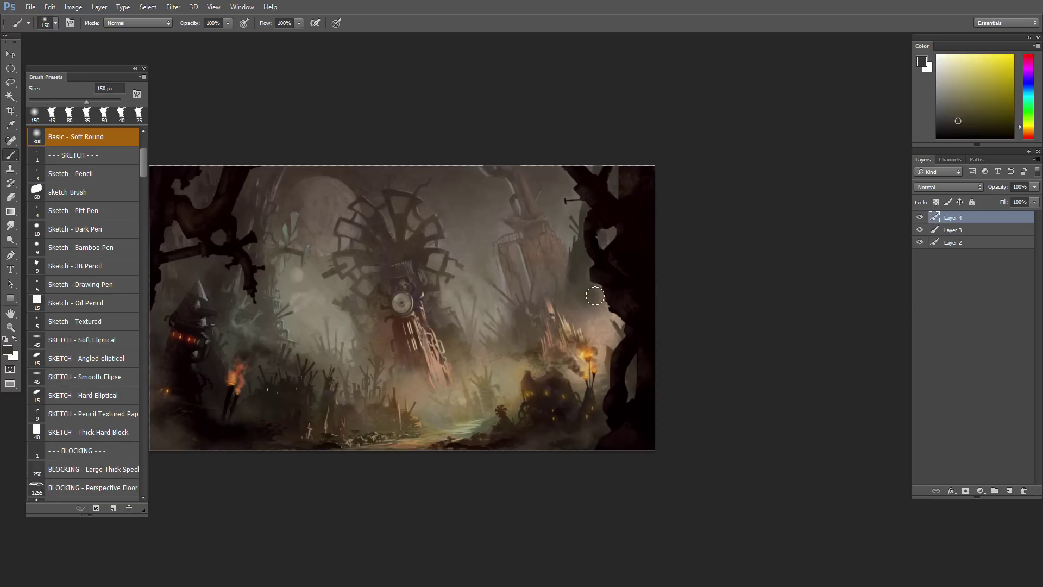
key("bracketleft")
key("bracketleft")
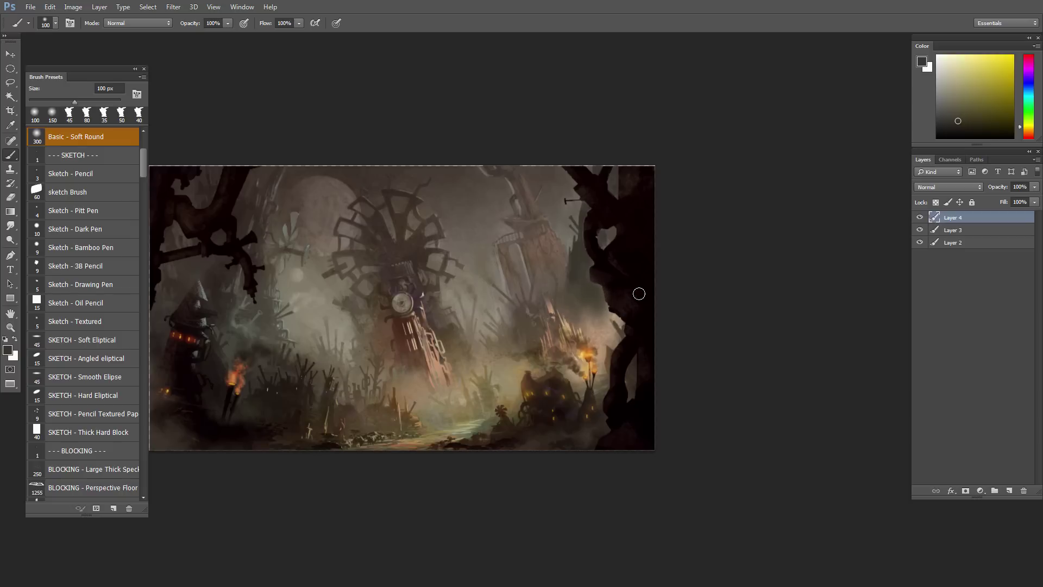
Step: Erase silhouette paint along the dark foreground tree's edge with the textured eraser at 30 and 15 px
key("v")
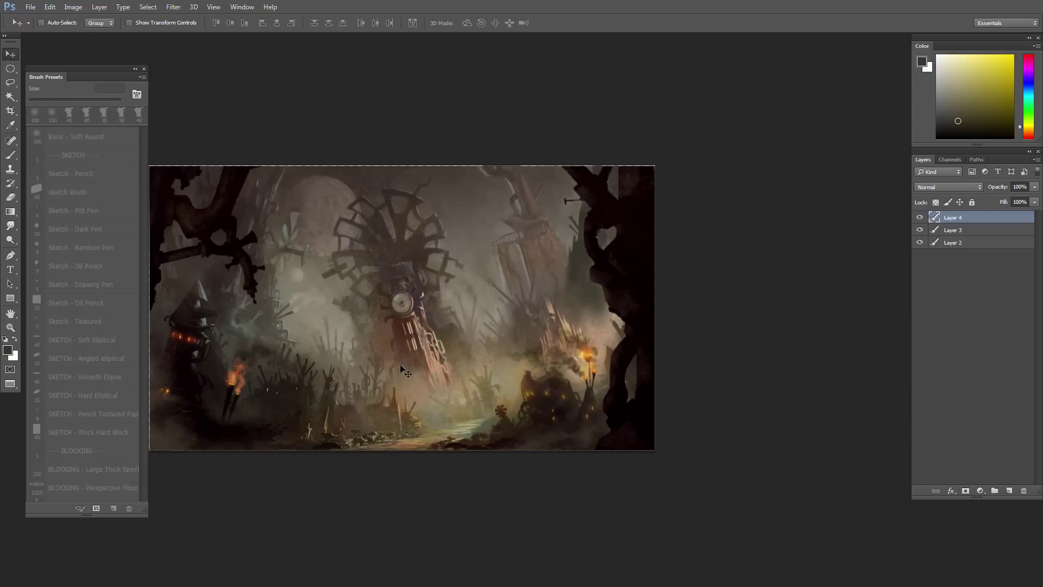
scroll(606, 291, "up", 1)
key("e")
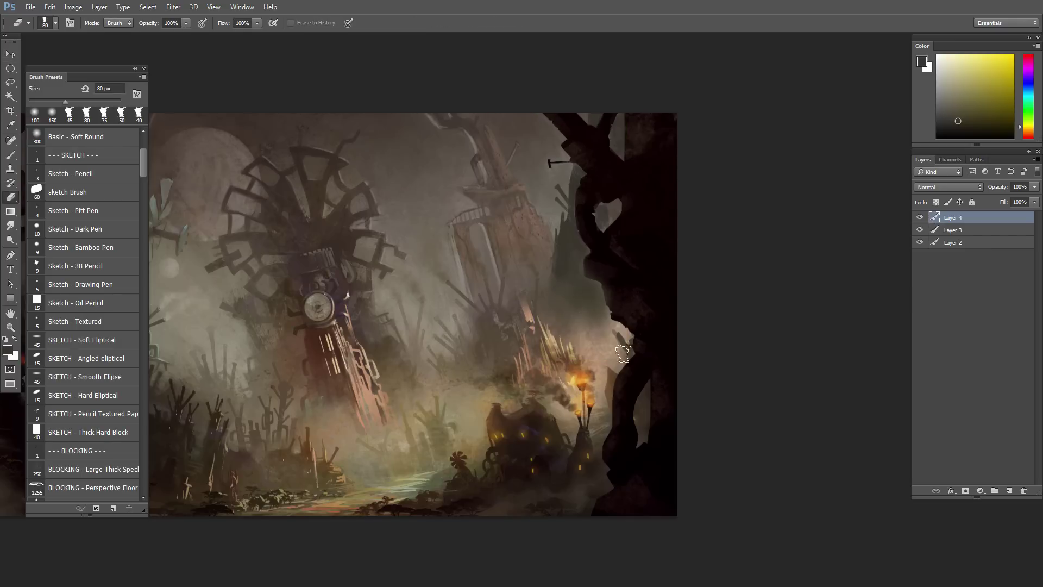
scroll(611, 266, "up", 2)
key("bracketleft")
key("bracketleft")
key("bracketleft")
key("bracketleft")
key("bracketleft")
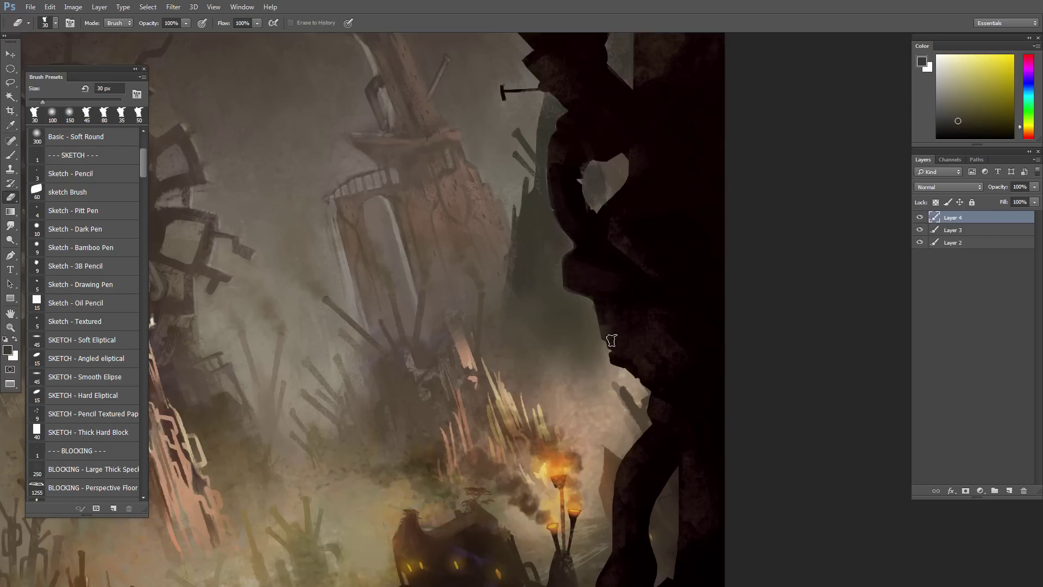
key("bracketleft")
left_click_drag(576, 250, 572, 257)
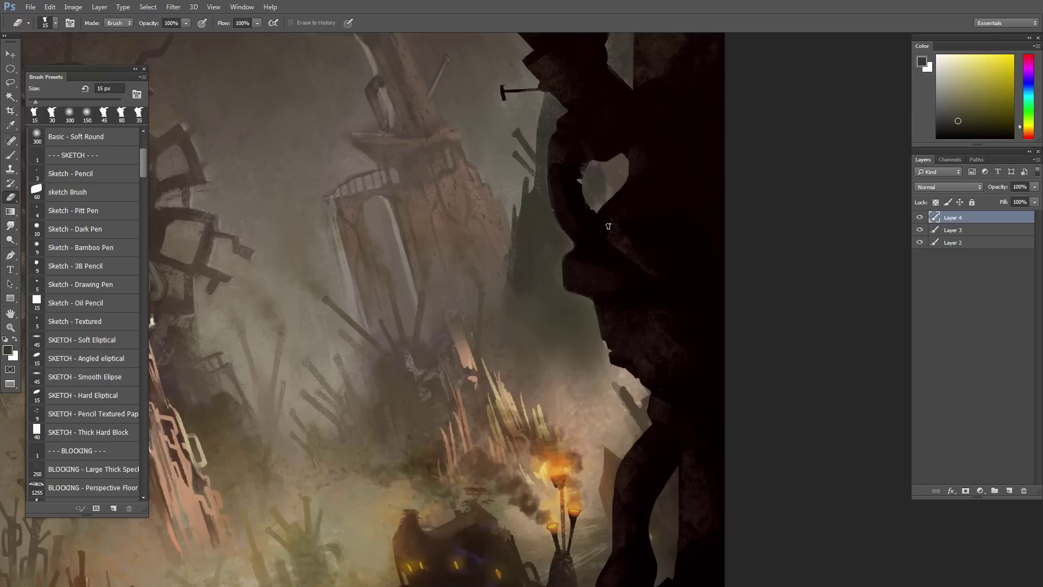
Step: Shift the hue of Layer 4 to -19 with Hue/Saturation
scroll(610, 236, "down", 6)
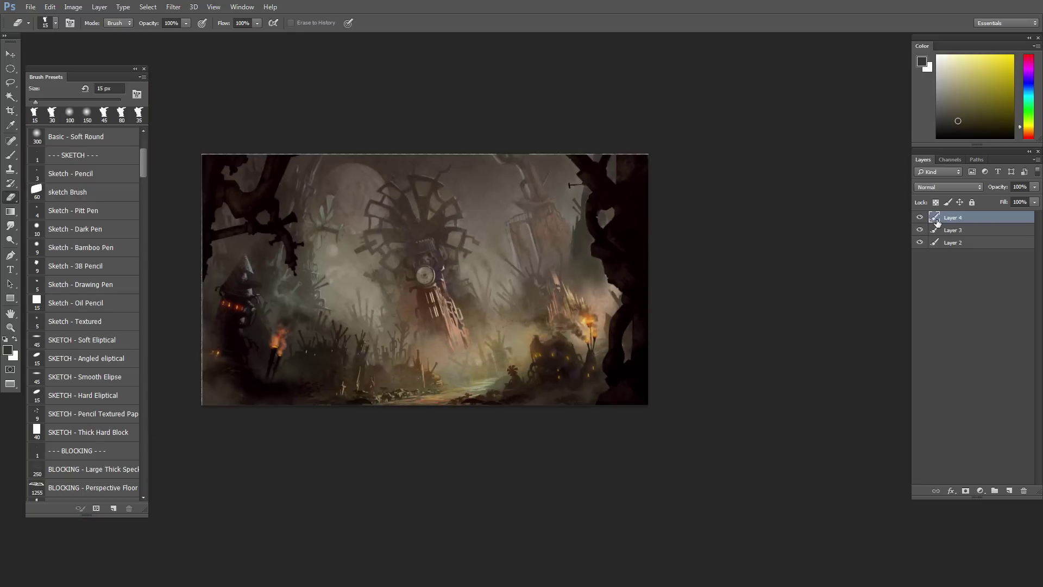
key("ctrl+u")
mouse_move(352, 143)
left_mouse_down()
mouse_move(363, 145)
mouse_move(337, 135)
left_mouse_up()
left_click(461, 89)
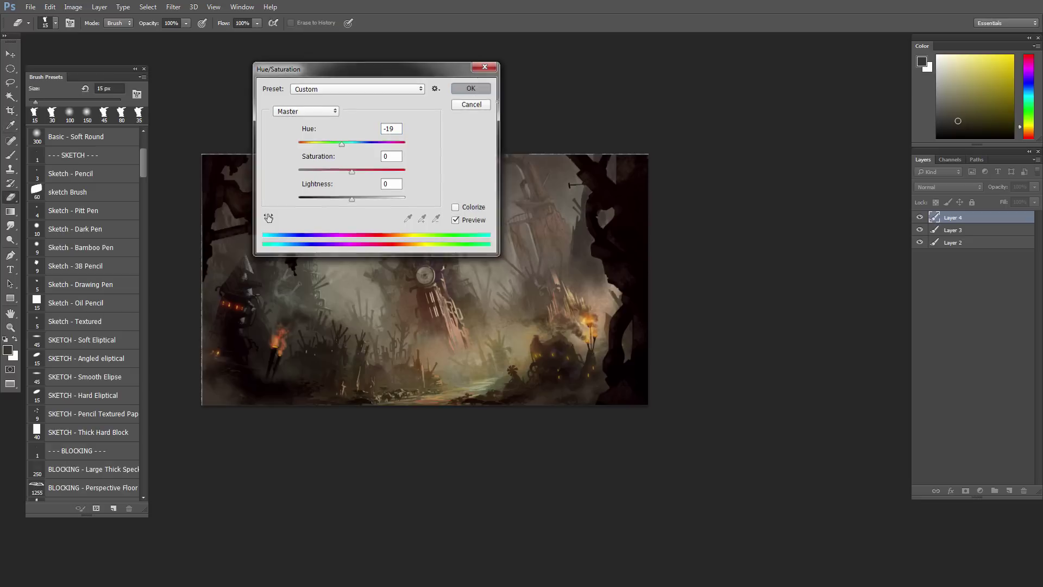
Step: Flip the canvas back horizontally and examine the adjusted silhouette within the whole composition
left_click_drag(551, 324, 523, 311)
left_click_drag(551, 356, 568, 304)
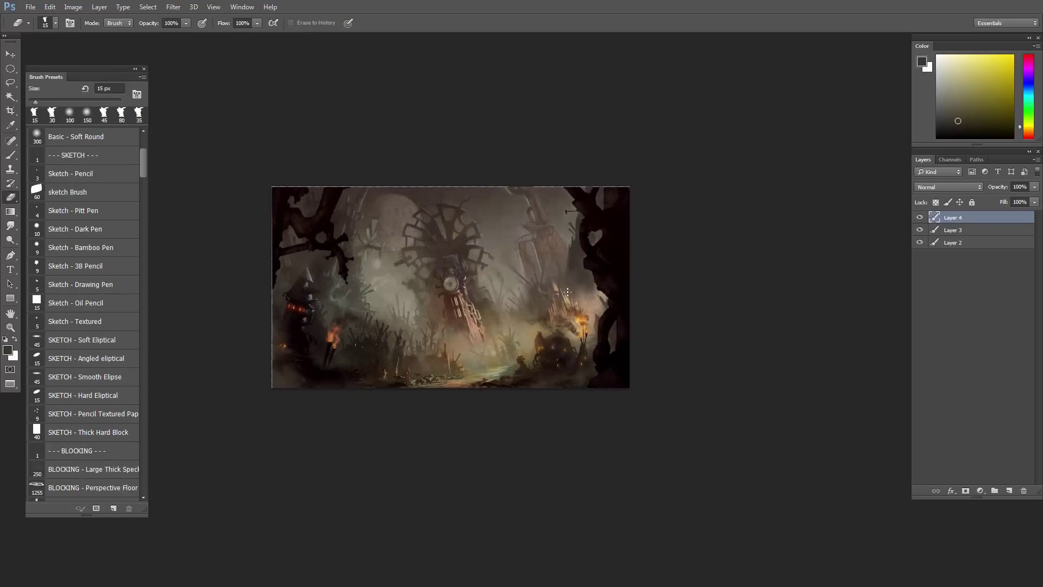
scroll(508, 324, "up", 2)
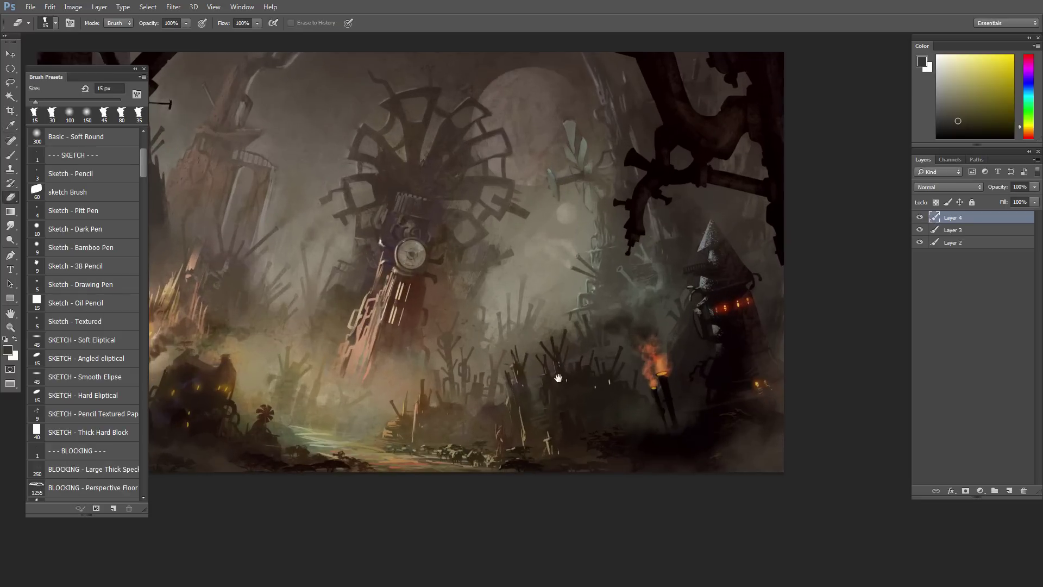
left_click_drag(464, 330, 562, 384)
scroll(562, 384, "down", 2)
scroll(546, 377, "up", 2)
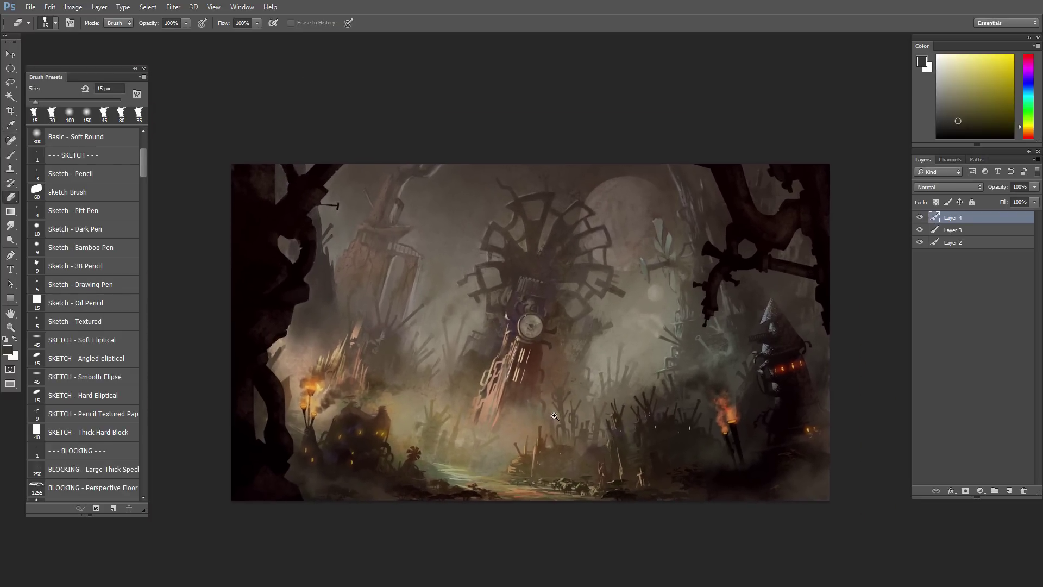
left_click_drag(546, 454, 569, 453)
left_click_drag(501, 465, 573, 443)
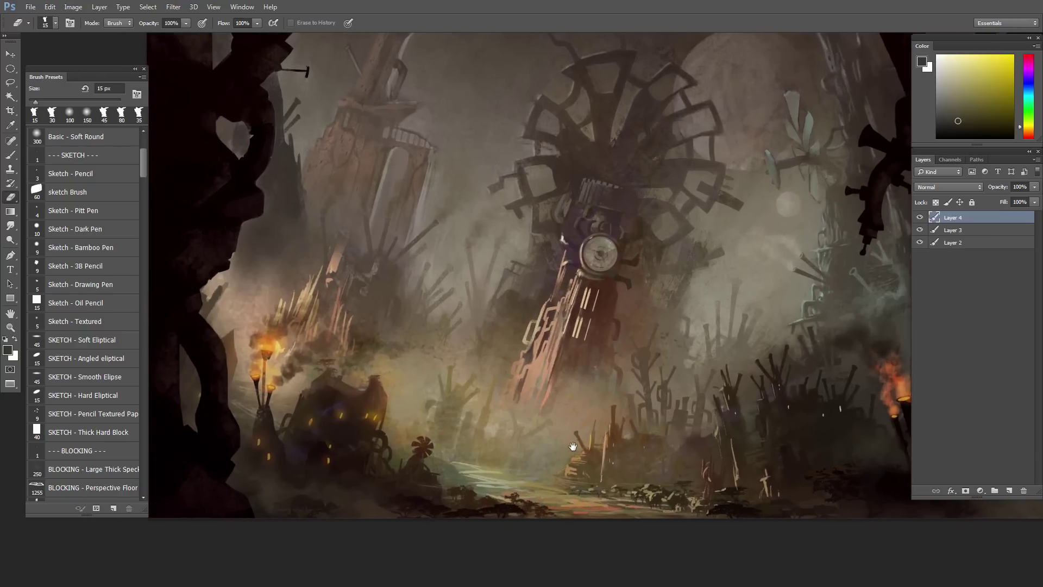
Step: Examine the composition around the central clock tower and the background ruins beside the moon and hanging branches
key("l")
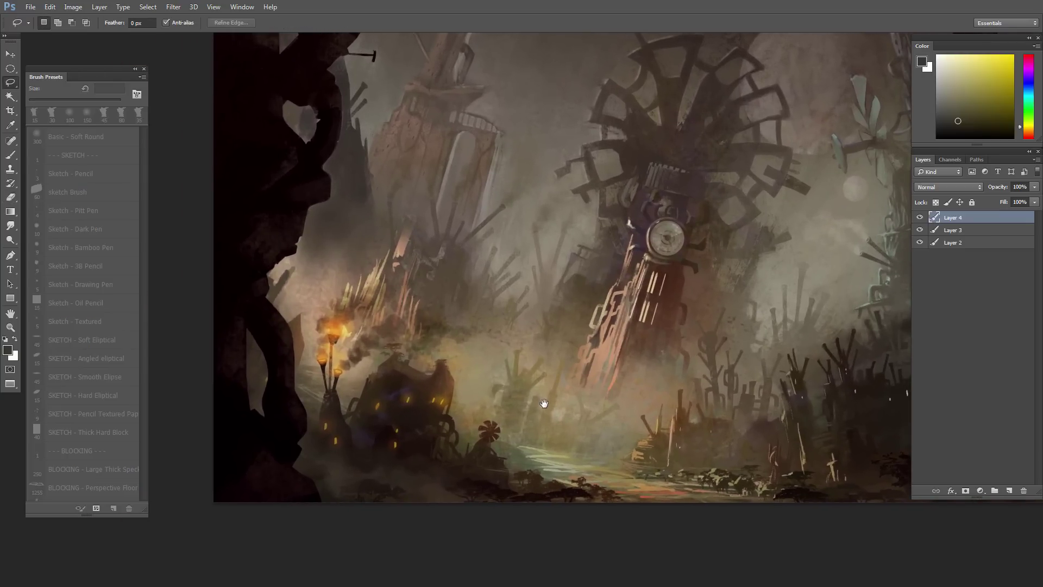
scroll(543, 402, "down", 3)
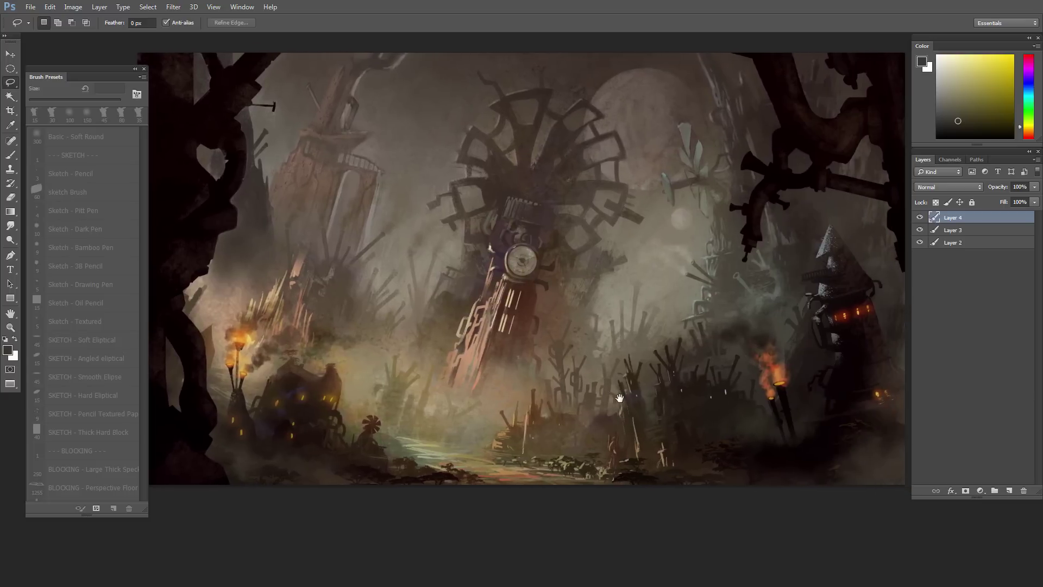
scroll(603, 384, "down", 1)
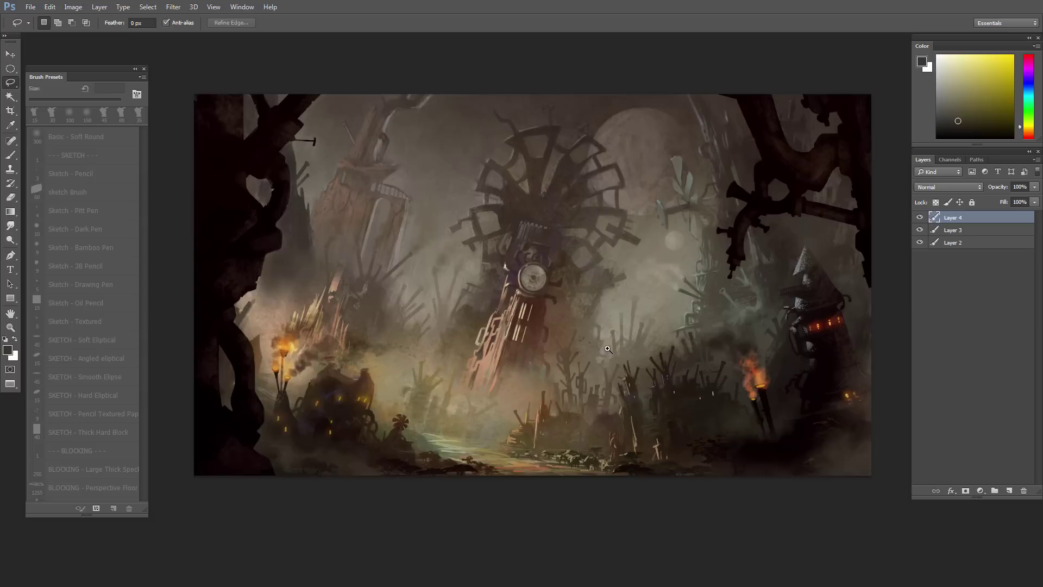
left_click(601, 337, "ctrl")
left_click_drag(579, 378, 614, 392)
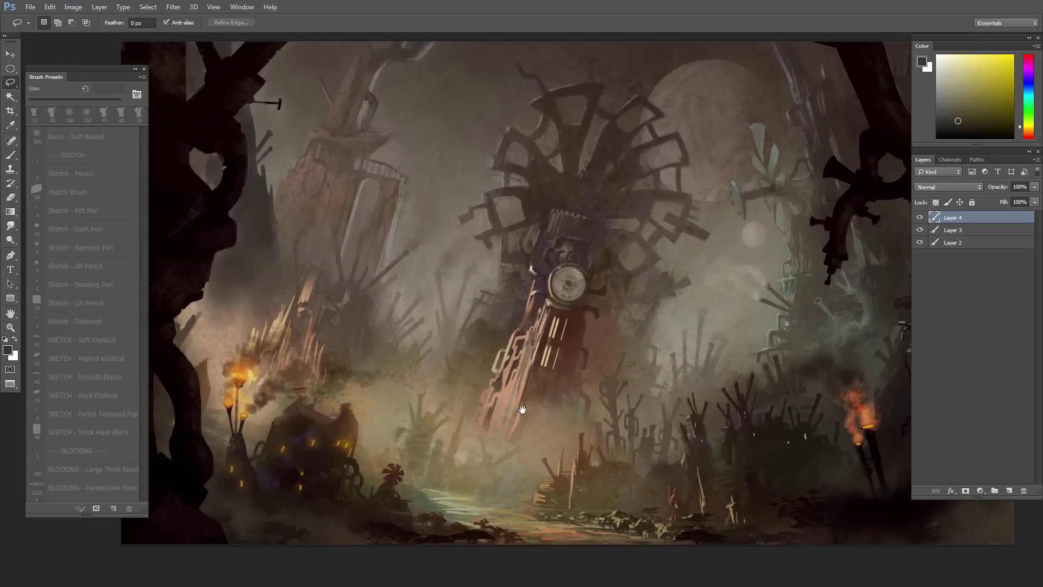
left_click_drag(522, 411, 524, 408)
scroll(494, 458, "down", 1)
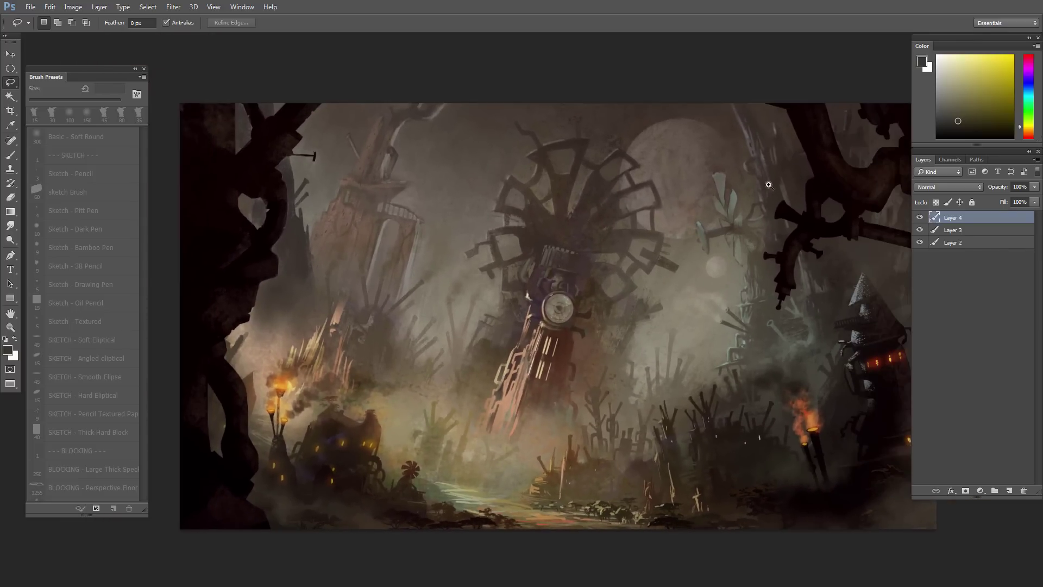
scroll(763, 179, "up", 1)
left_click_drag(748, 241, 643, 317)
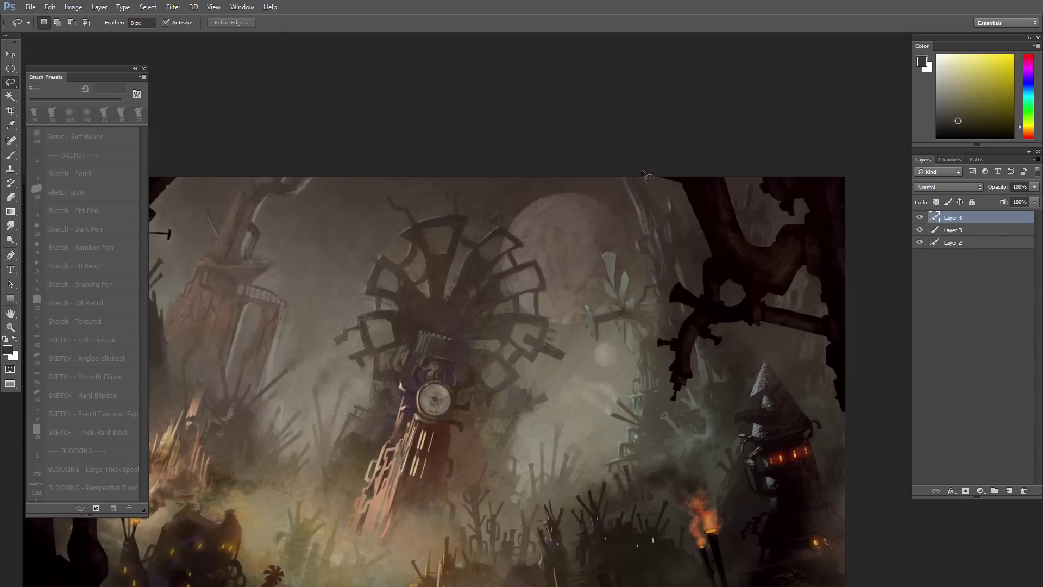
Step: Lasso a thin slanted sliver beside the hanging tree at the canvas's upper edge, paint it with the 45 px textured brush and deselect
mouse_move(663, 218)
left_mouse_down()
mouse_move(635, 182)
mouse_move(636, 166)
left_mouse_up()
key("b")
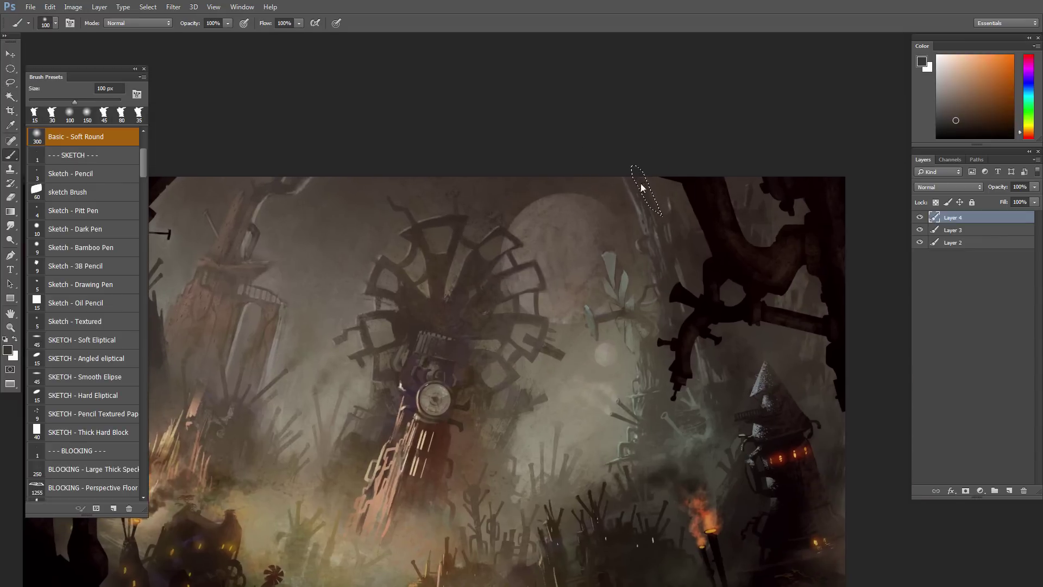
right_click(649, 187)
double_click(733, 257)
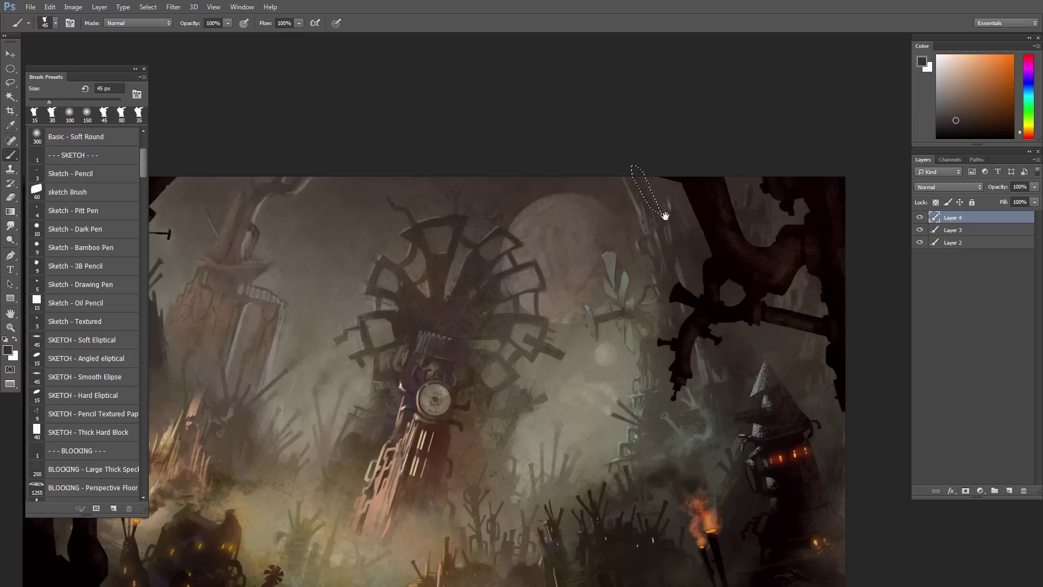
key("ctrl+d")
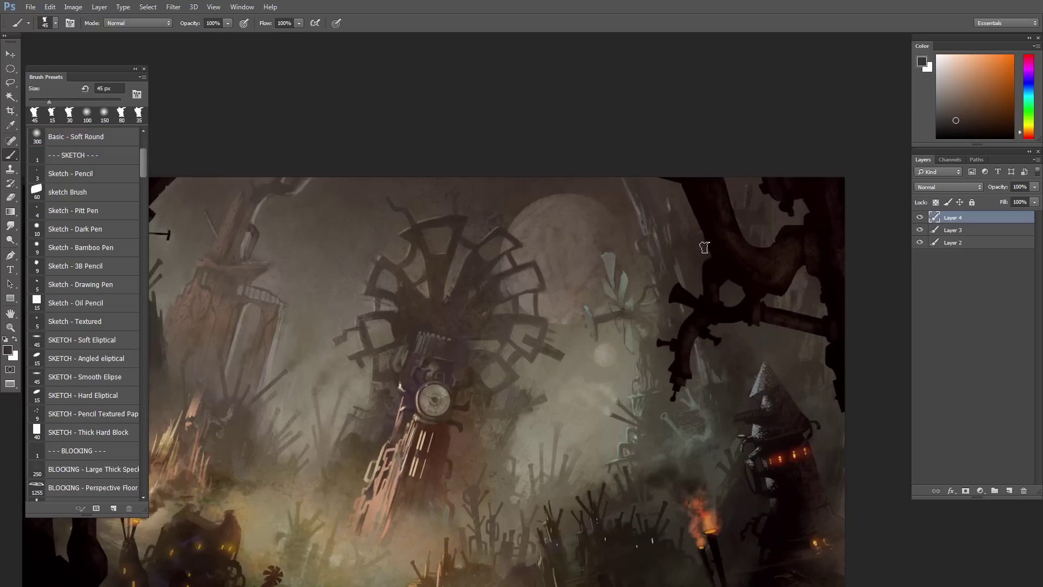
Step: Lasso an angular pipe shape beside the hanging tree, fill it with dark brown brushwork on Layer 4 and deselect
key("l")
mouse_move(646, 178)
left_mouse_down()
mouse_move(662, 216)
mouse_move(672, 206)
mouse_move(675, 219)
left_mouse_up()
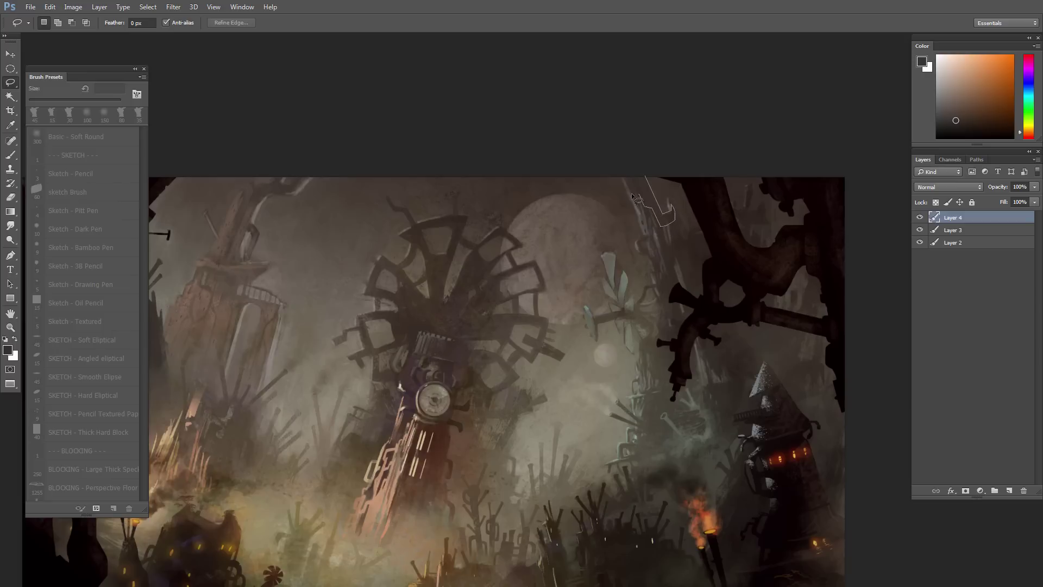
left_click_drag(639, 173, 644, 178)
key("b")
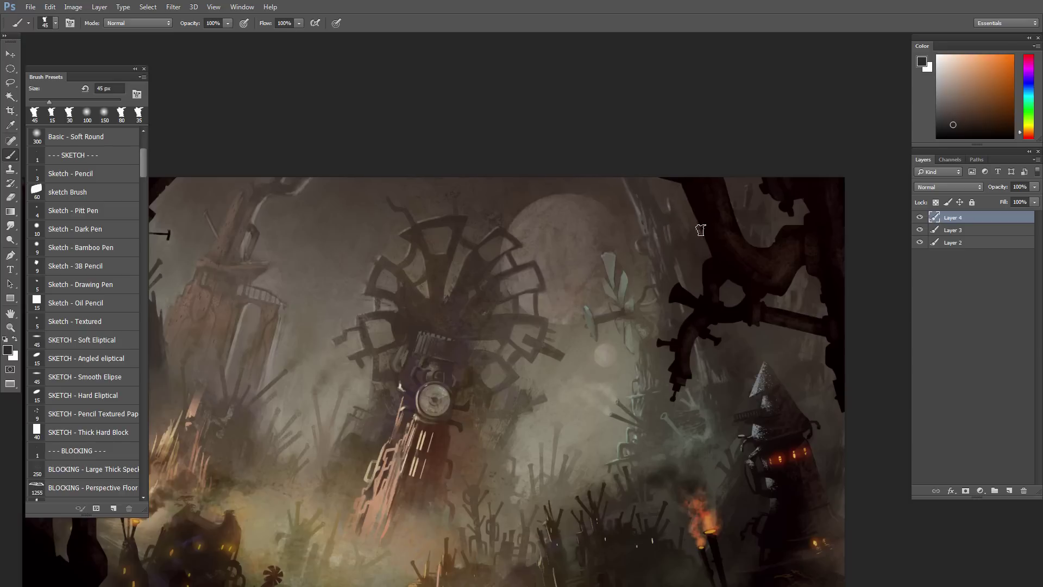
key("ctrl+d")
Step: Paint fine grey highlights and dark gaps on the distant pipes beside the hanging tree with the 10 px textured brush
left_click(640, 210, "alt")
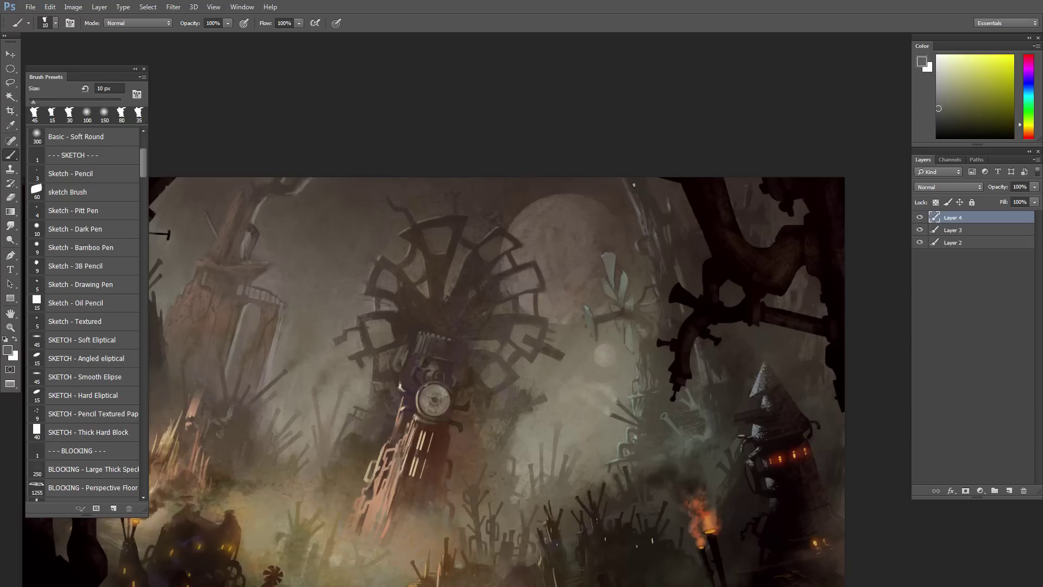
left_click_drag(653, 221, 649, 222)
left_click(649, 198, "alt")
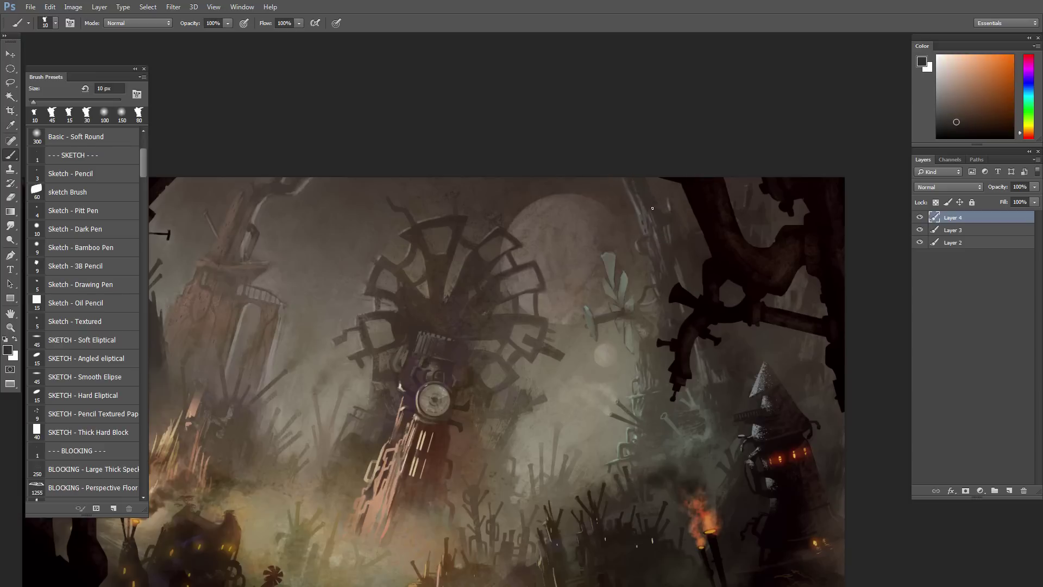
left_click(650, 207, "alt")
left_click(657, 233, "alt")
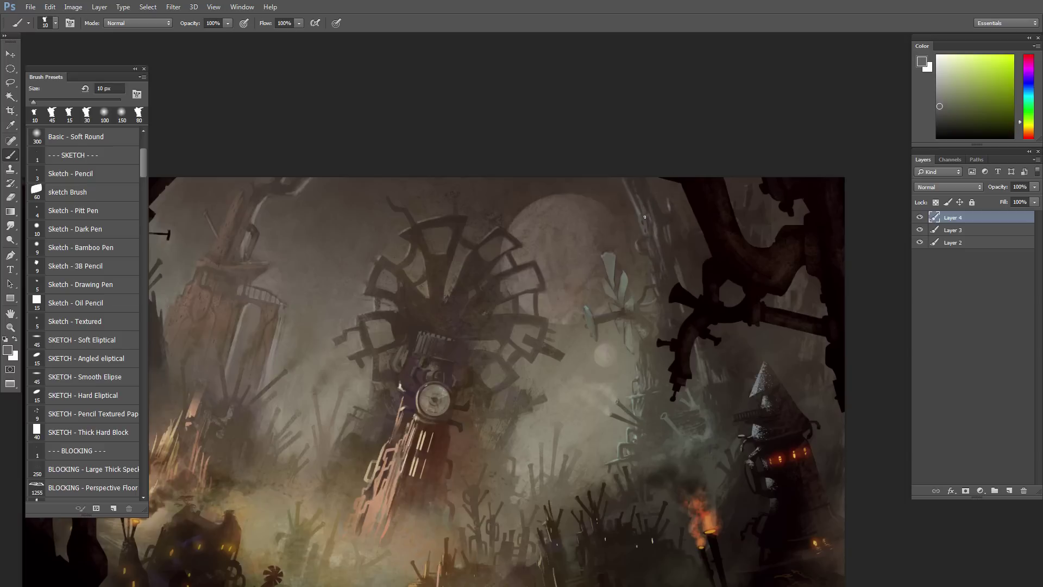
left_click(644, 191, "alt")
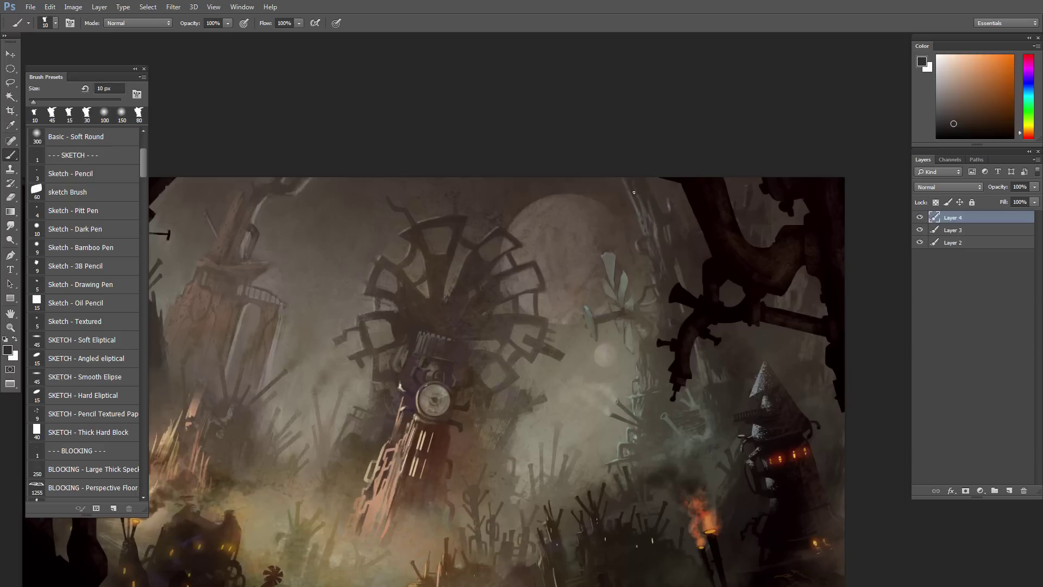
Step: Refine the edges of the distant upper pipes at 10 px, alternating dark brown and lighter grey tones sampled from the painting
left_click(643, 210, "alt")
left_click(645, 187, "alt")
left_click(632, 188, "alt")
left_click(647, 190, "alt")
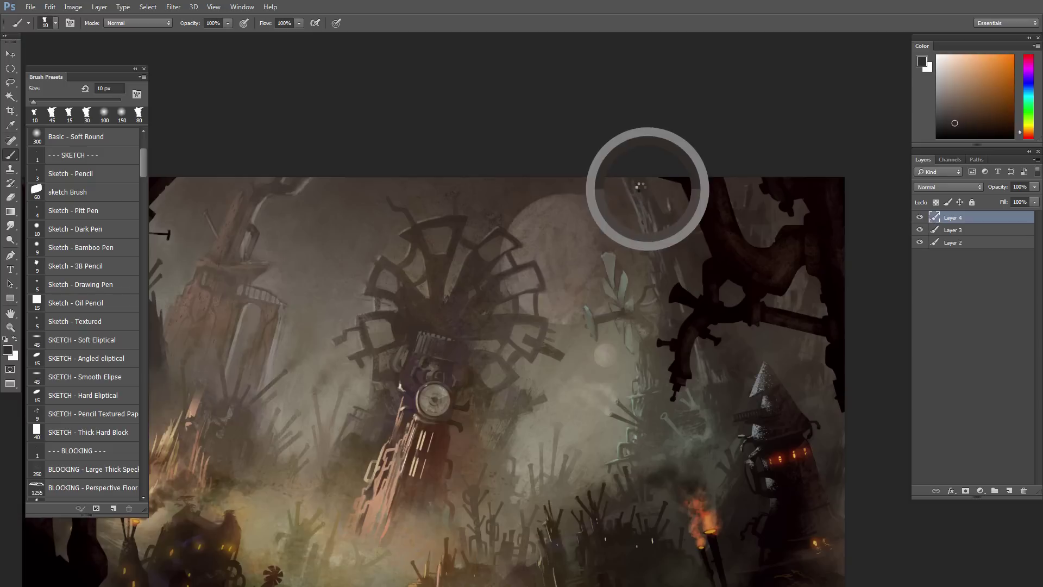
left_click(658, 223, "alt")
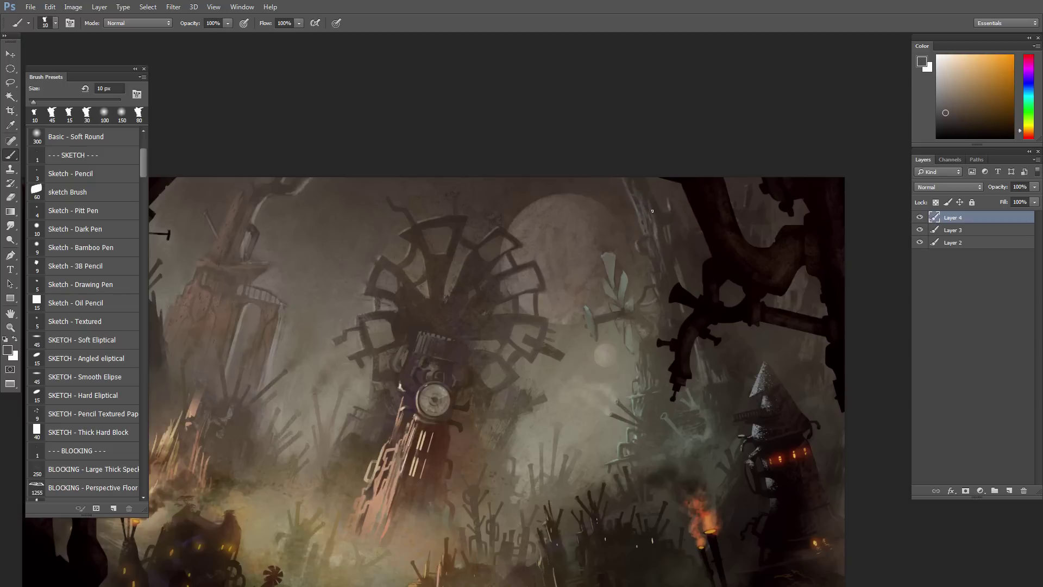
left_click(656, 209, "alt")
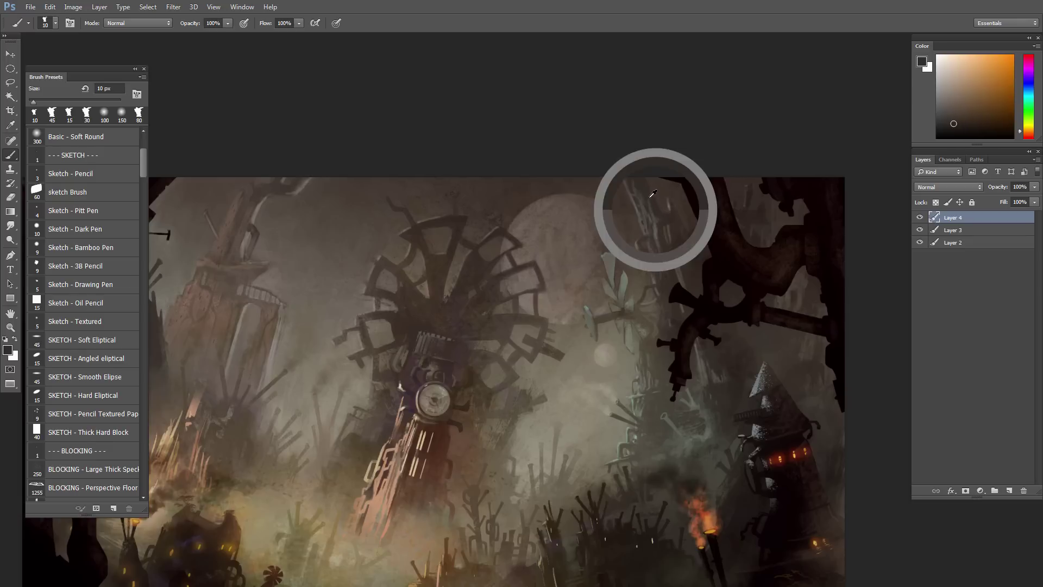
left_click(647, 189, "alt")
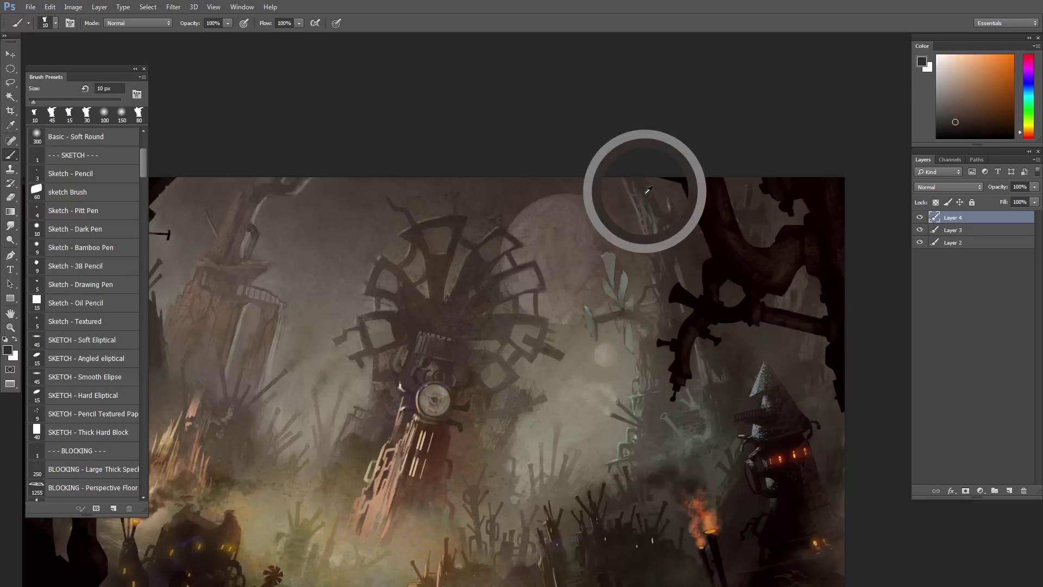
left_click(663, 217, "alt")
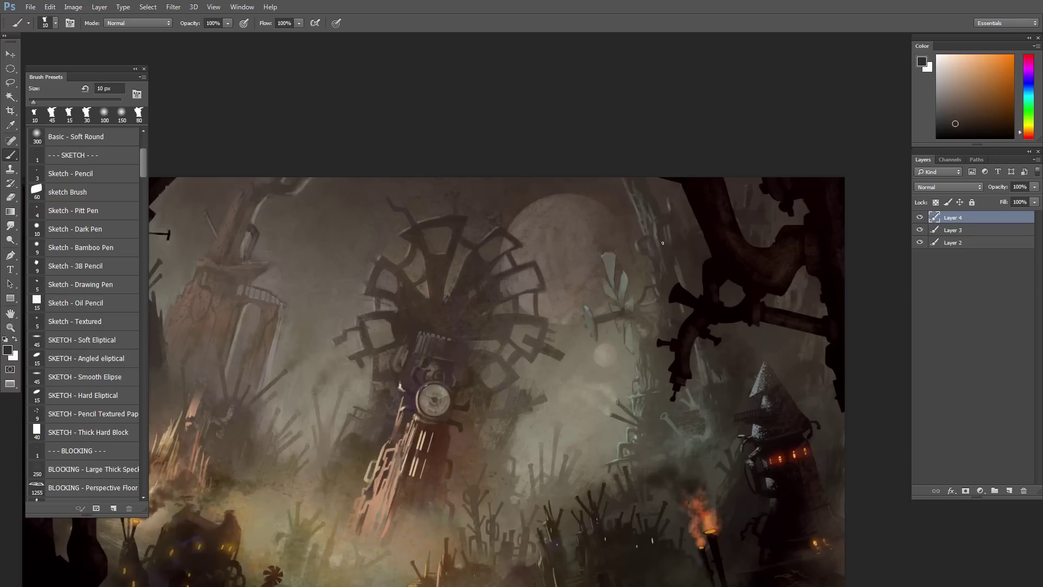
Step: Examine the new pipe details within the whole composition, from the clock tower to the hanging branches and the dark turret
left_click_drag(654, 281, 629, 270)
mouse_move(636, 306)
left_mouse_down()
mouse_move(656, 238)
mouse_move(646, 311)
left_mouse_up()
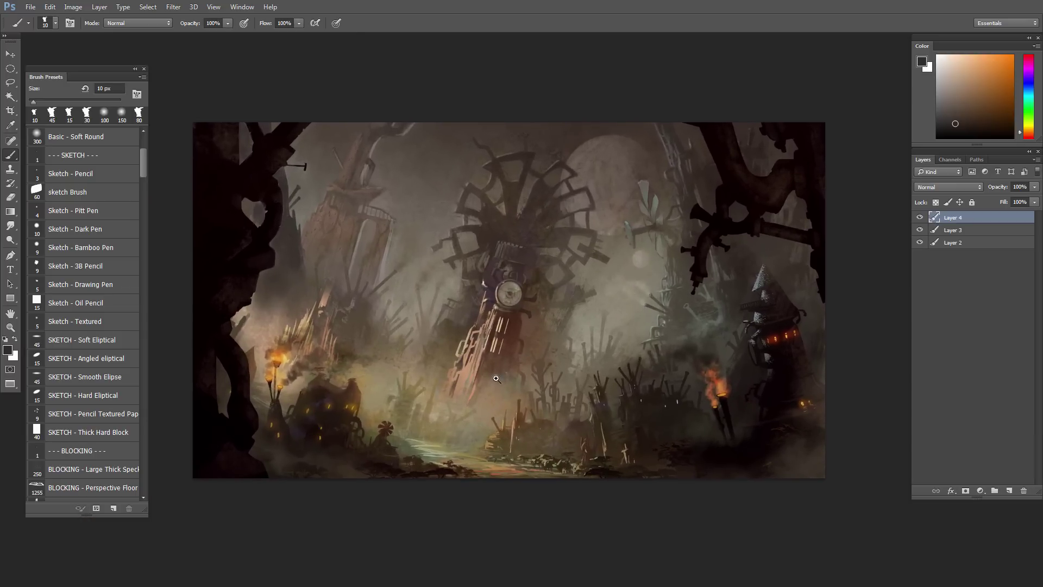
left_click_drag(494, 378, 518, 409)
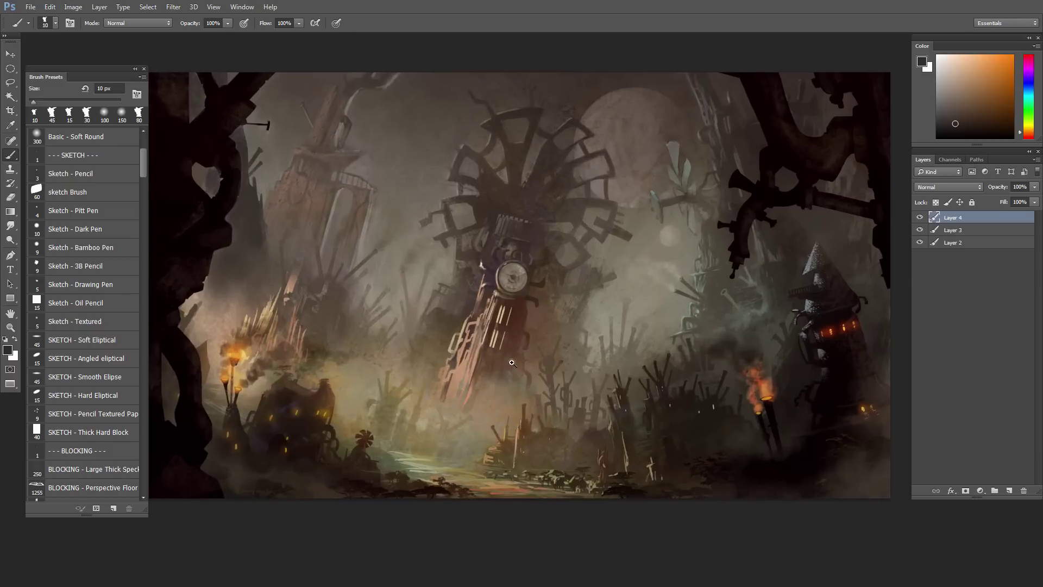
left_click_drag(512, 364, 502, 357)
left_click_drag(716, 320, 731, 318)
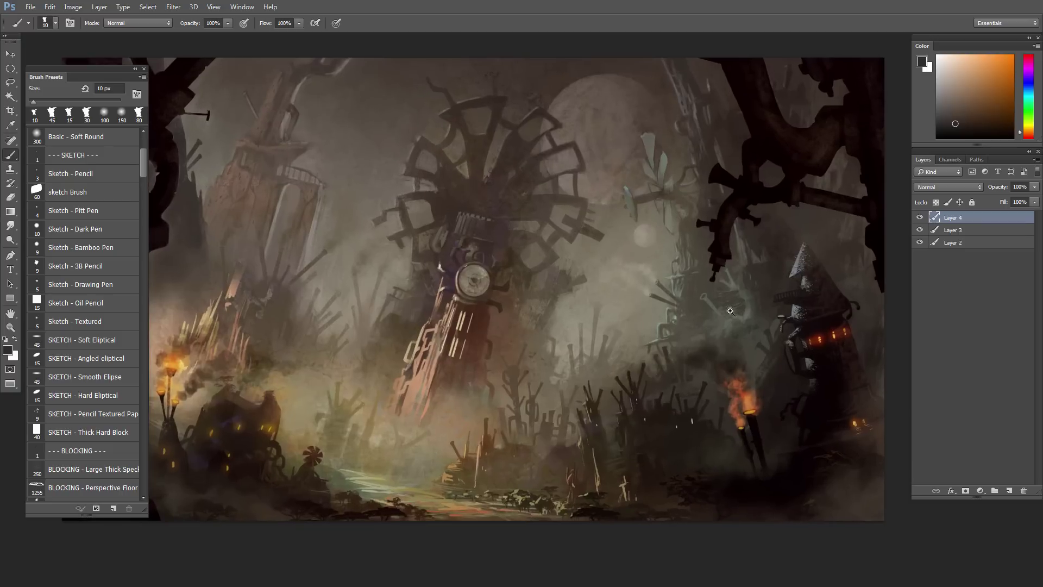
mouse_move(550, 373)
left_mouse_down()
mouse_move(540, 365)
mouse_move(623, 331)
mouse_move(632, 350)
mouse_move(600, 366)
mouse_move(587, 349)
left_mouse_up()
left_click_drag(600, 384, 614, 405)
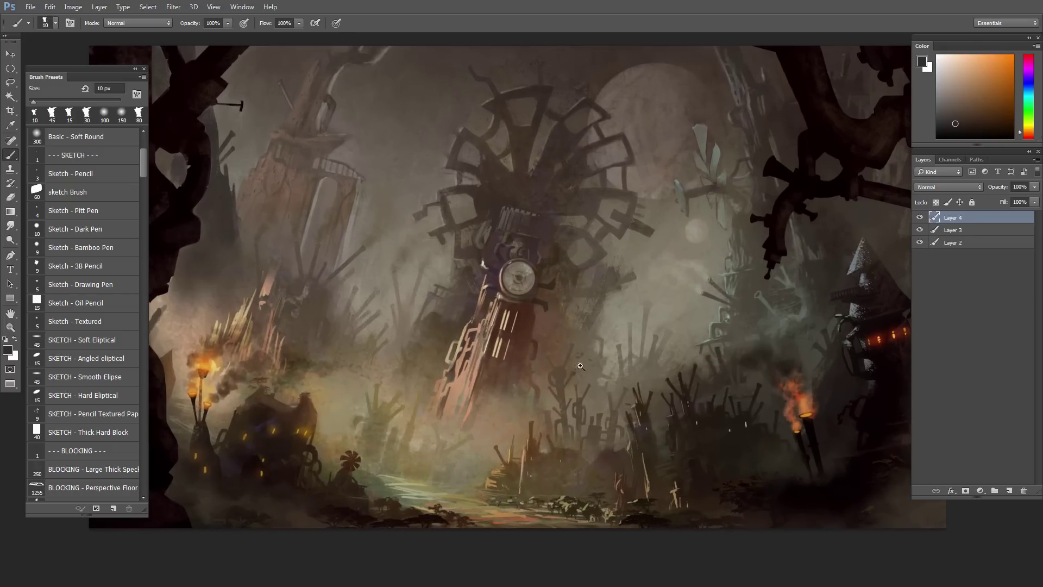
left_click_drag(586, 372, 578, 373)
Step: Paint thin grey-green strands on the misty pipe ruins beside the pointed dark turret with the 10 px textured brush
left_click_drag(757, 347, 782, 387)
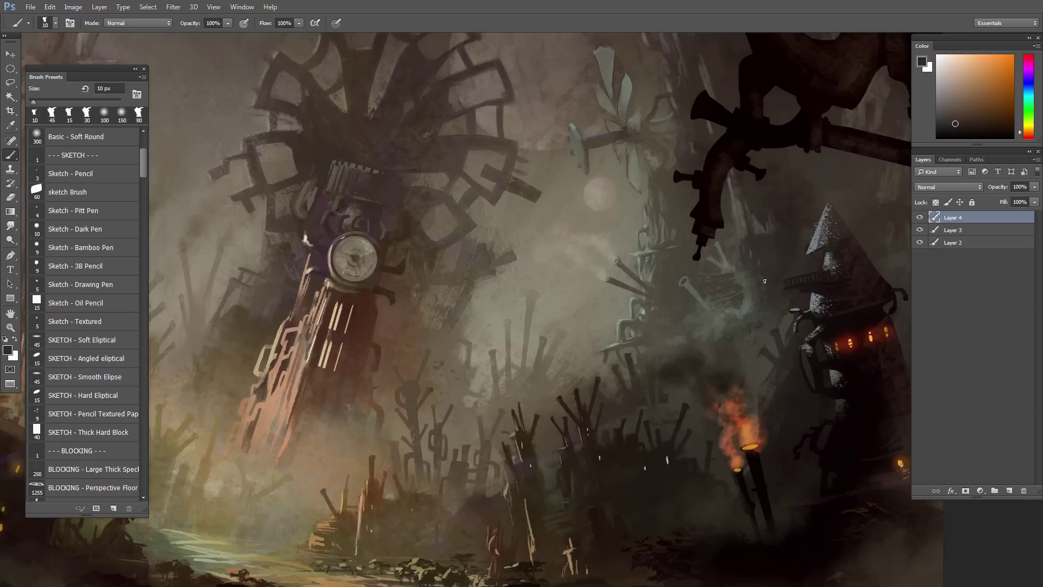
left_click(748, 303, "alt")
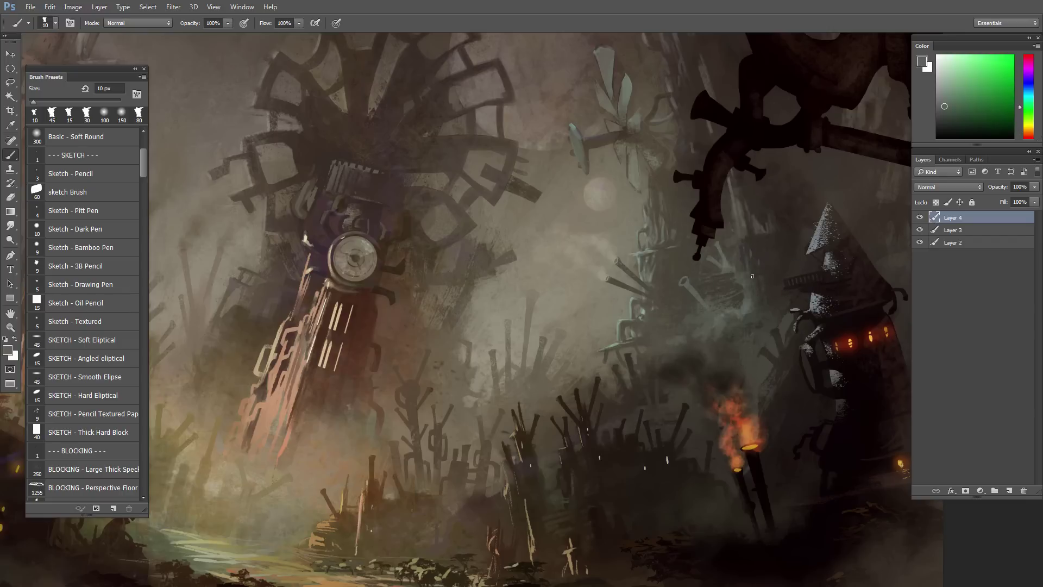
left_click_drag(745, 249, 749, 275)
left_click(731, 259, "alt")
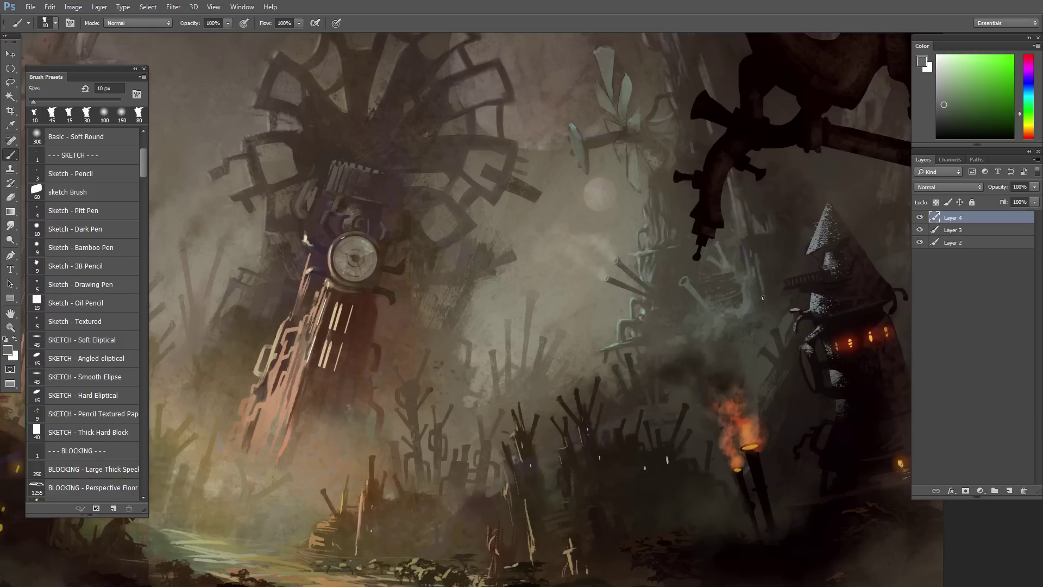
left_click(766, 271, "alt")
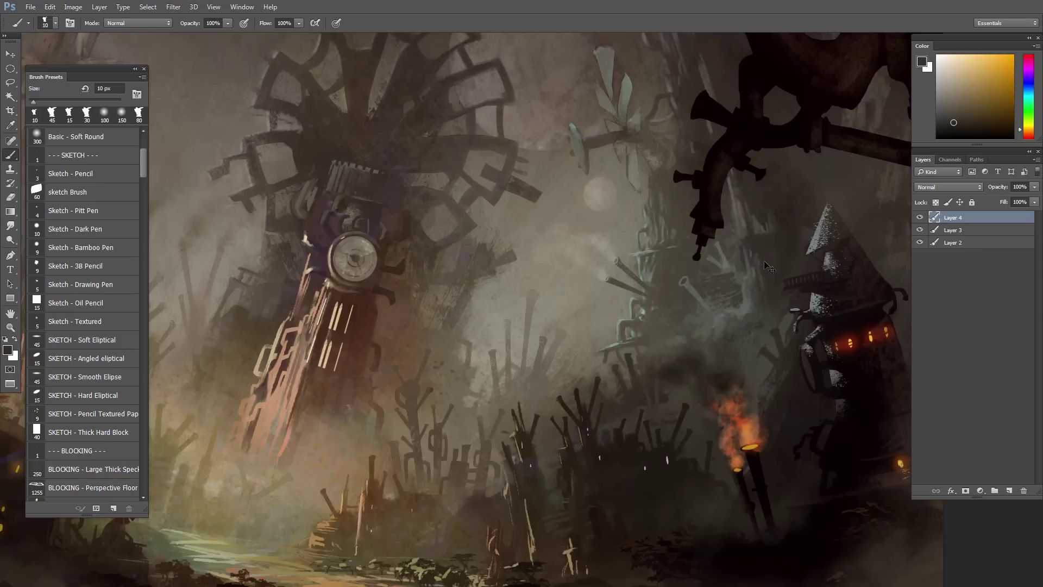
left_click(750, 296, "alt")
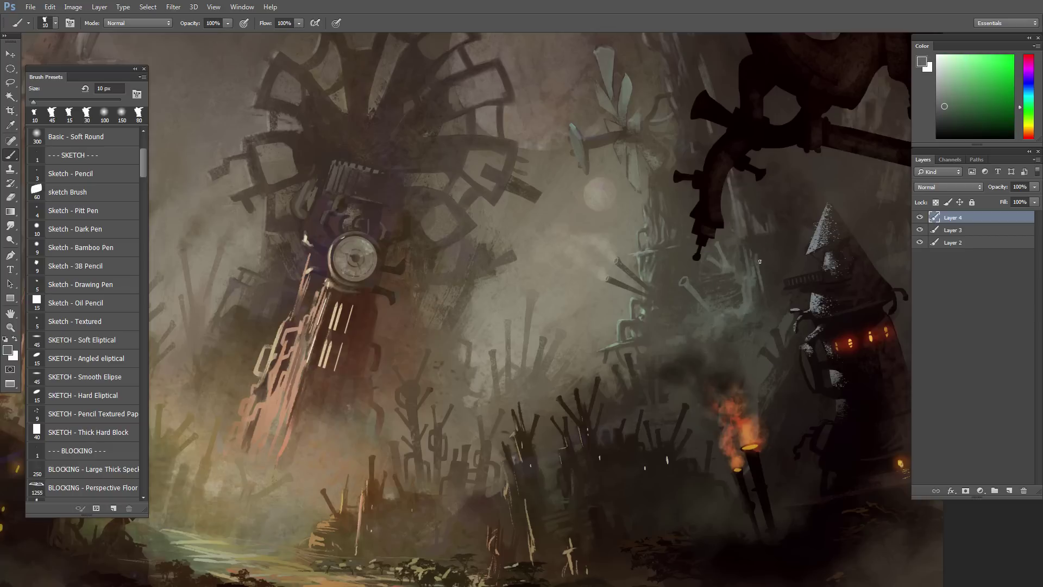
Step: Refine the strands beside the dark turret at 10 px, alternating sampled dark brown and muted green tones
left_click(761, 263, "alt")
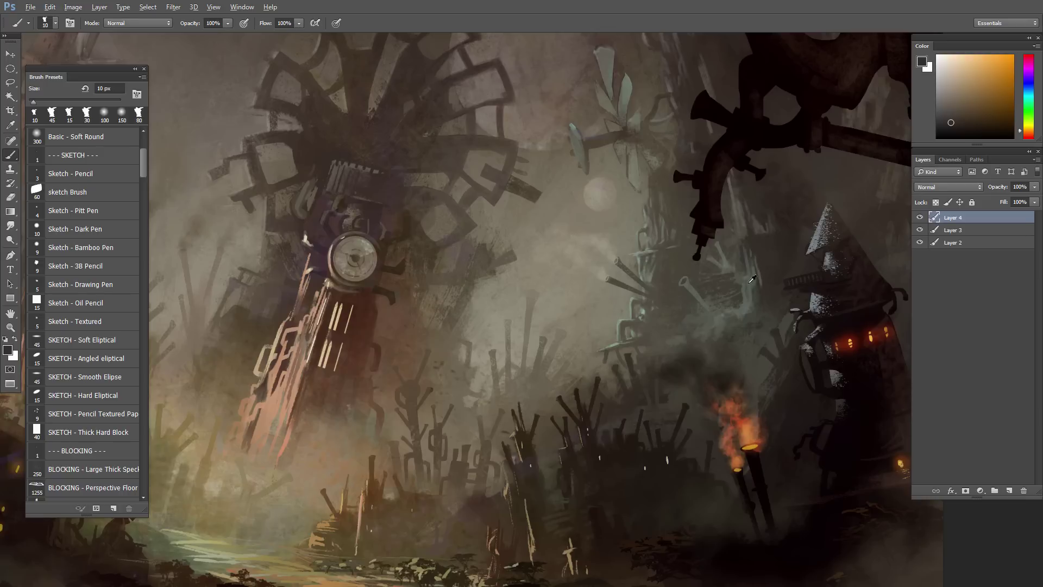
left_click(752, 277, "alt")
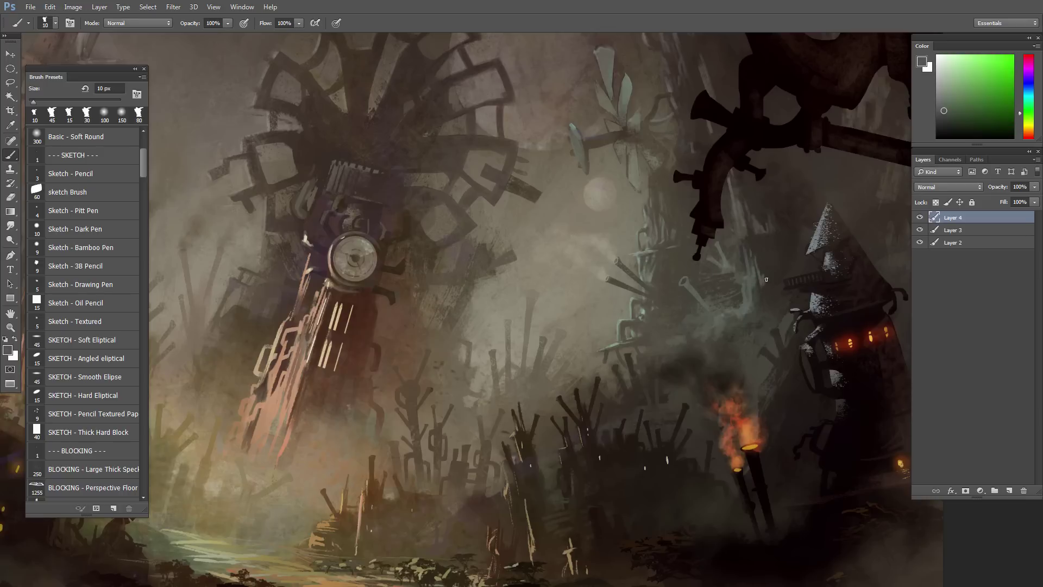
scroll(774, 312, "down", 4)
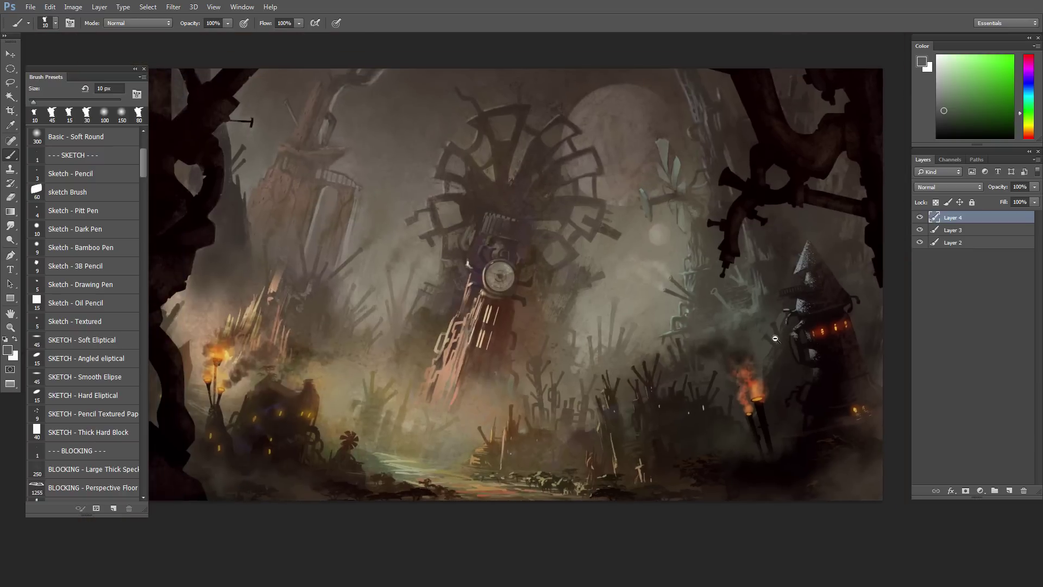
scroll(765, 321, "up", 4)
left_click(762, 310, "alt")
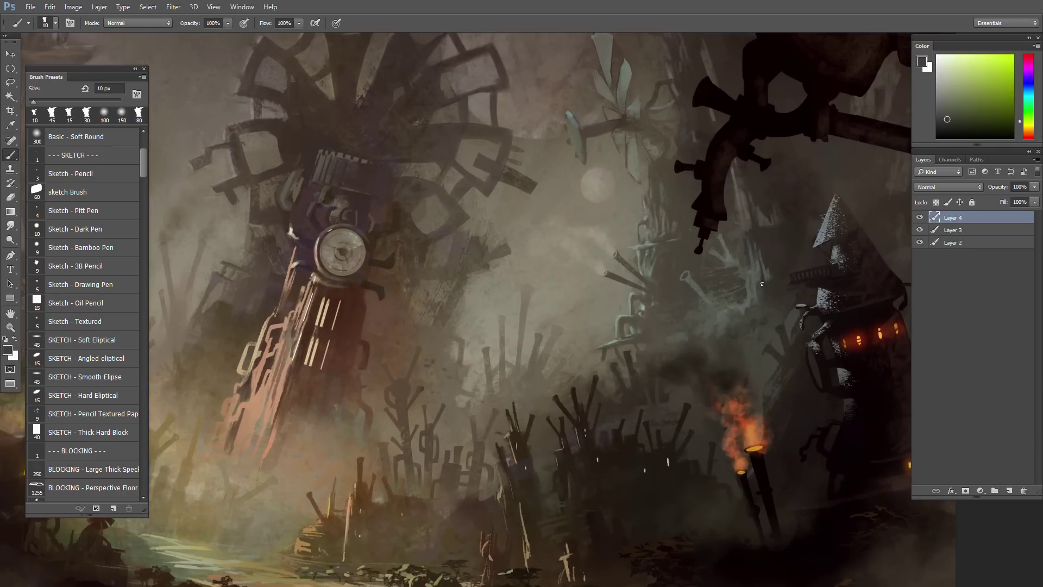
left_click(765, 289, "alt")
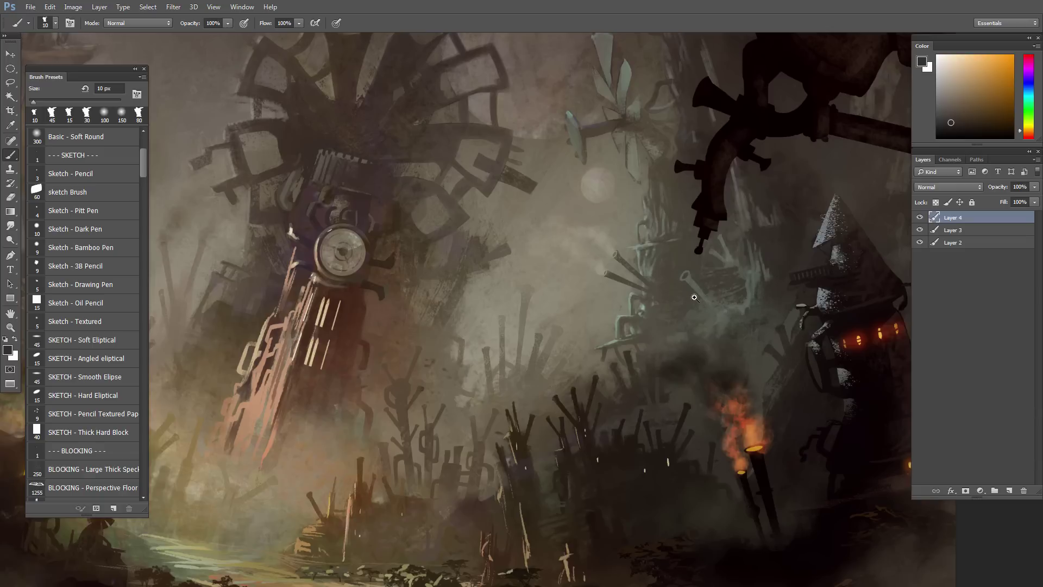
Step: Examine the reworked ruins within the whole composition and flip the canvas horizontally
key("ctrl+0")
left_click(576, 321, "ctrl")
mouse_move(592, 340)
left_mouse_down()
mouse_move(606, 349)
mouse_move(593, 333)
left_mouse_up()
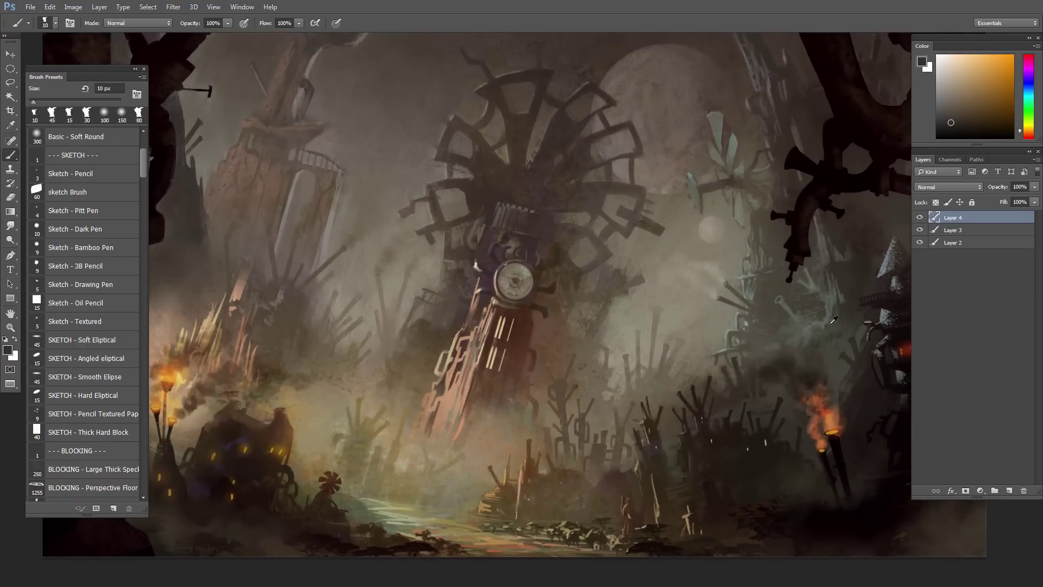
key("alt")
left_click_drag(766, 311, 760, 304)
left_click(753, 306, "alt")
mouse_move(658, 325)
left_mouse_down()
mouse_move(648, 326)
mouse_move(668, 309)
mouse_move(641, 329)
left_mouse_up()
key("ctrl+shift+h")
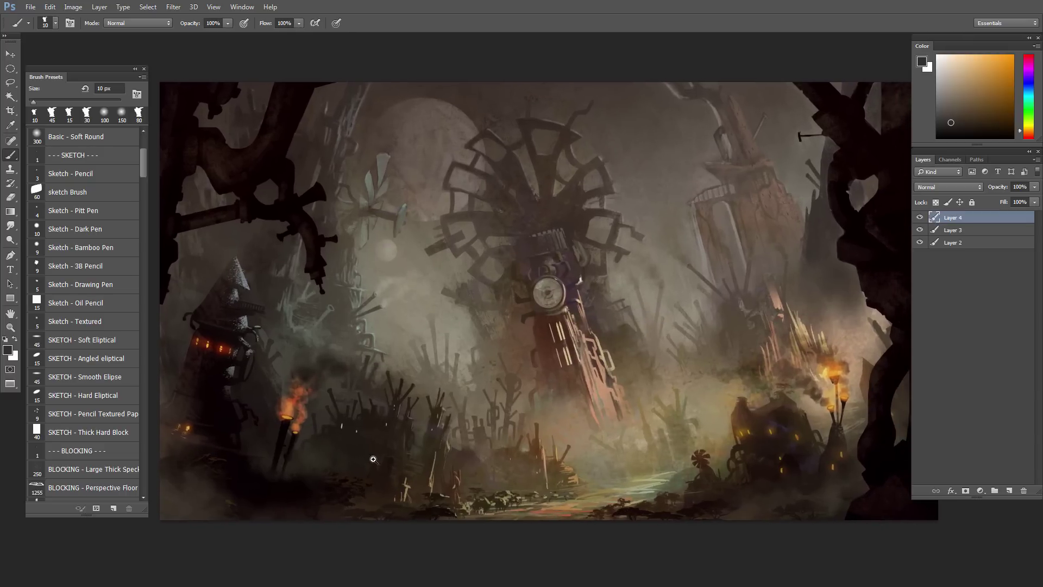
Step: Pick a pale warm tan foreground colour and switch to the sketch Brush preset, reduced to 30 px
scroll(370, 451, "up", 2)
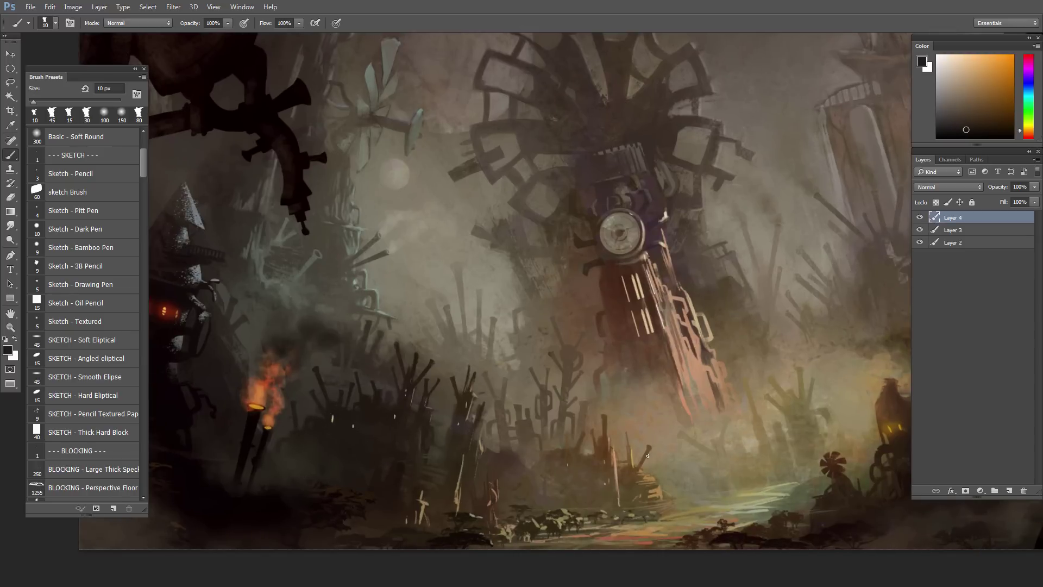
scroll(622, 468, "up", 1)
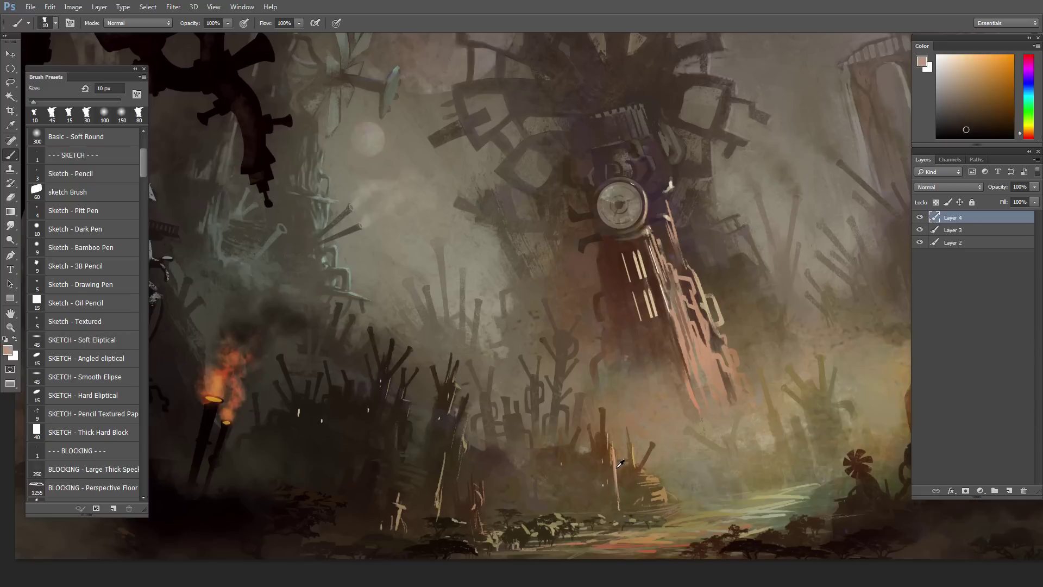
left_click(618, 467, "alt")
left_click(963, 71)
left_click_drag(1031, 134, 1028, 129)
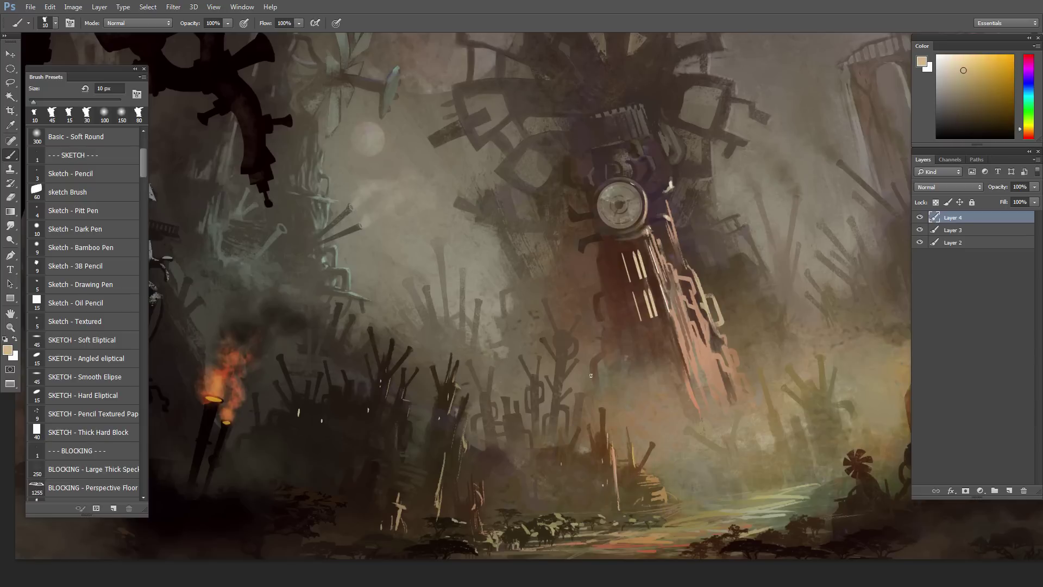
right_click(609, 415)
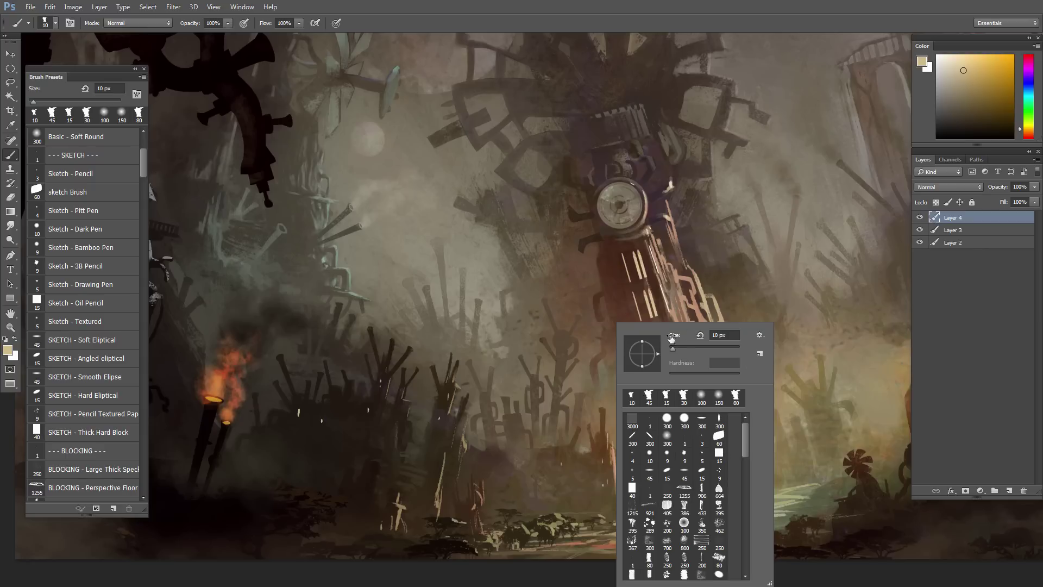
left_click(718, 435)
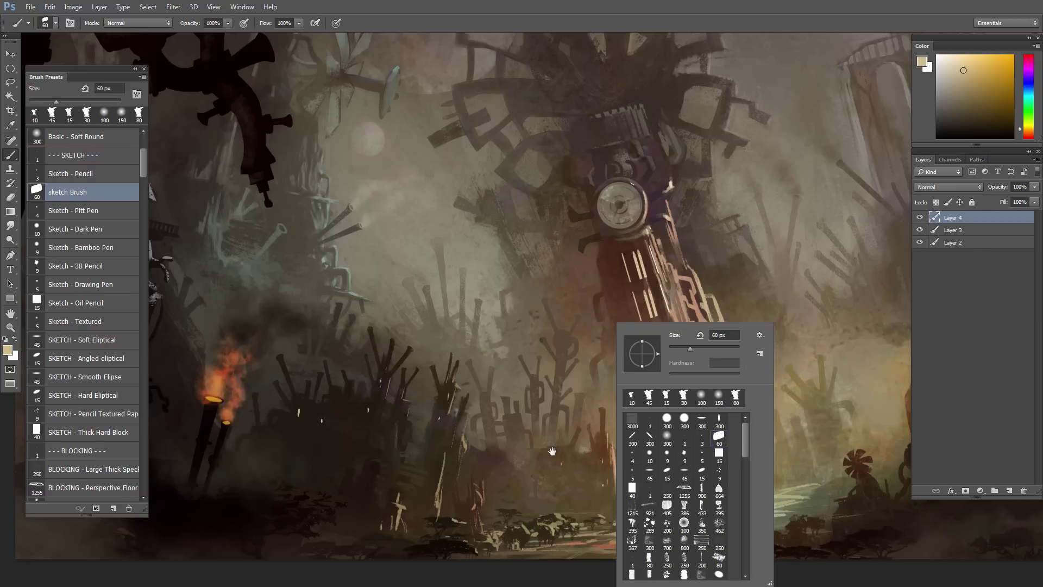
left_click_drag(565, 449, 583, 436)
key("bracketleft")
key("bracketleft")
key("bracketleft")
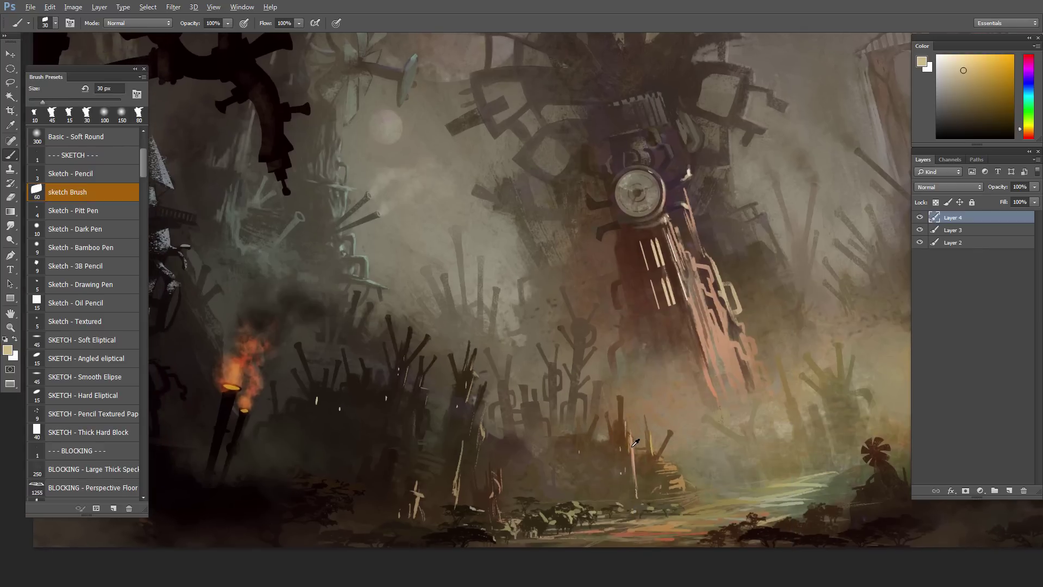
Step: Paint thin highlights in a sampled dusty pink on the narrow spire beside the river with the sketch Brush at 9 px
left_click(633, 444, "alt")
key("bracketleft")
key("bracketleft")
key("bracketleft")
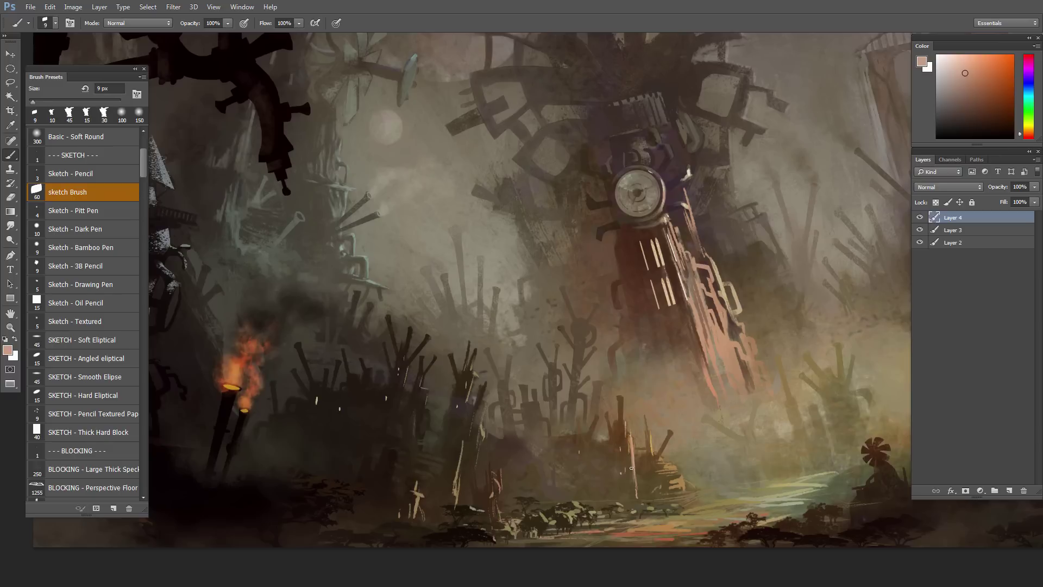
left_click_drag(630, 470, 629, 442)
left_click_drag(631, 477, 635, 497)
key("e")
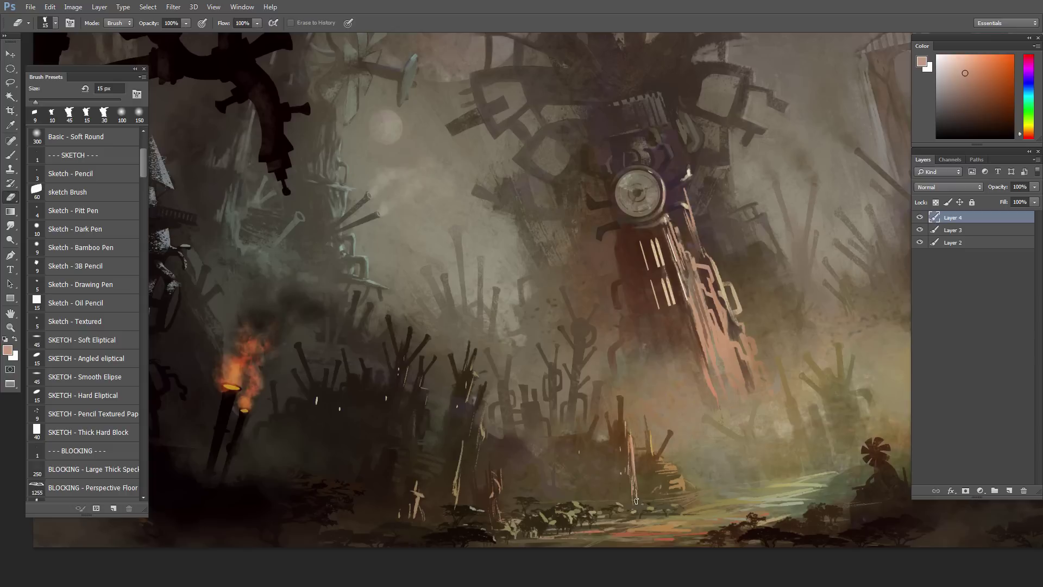
key("b")
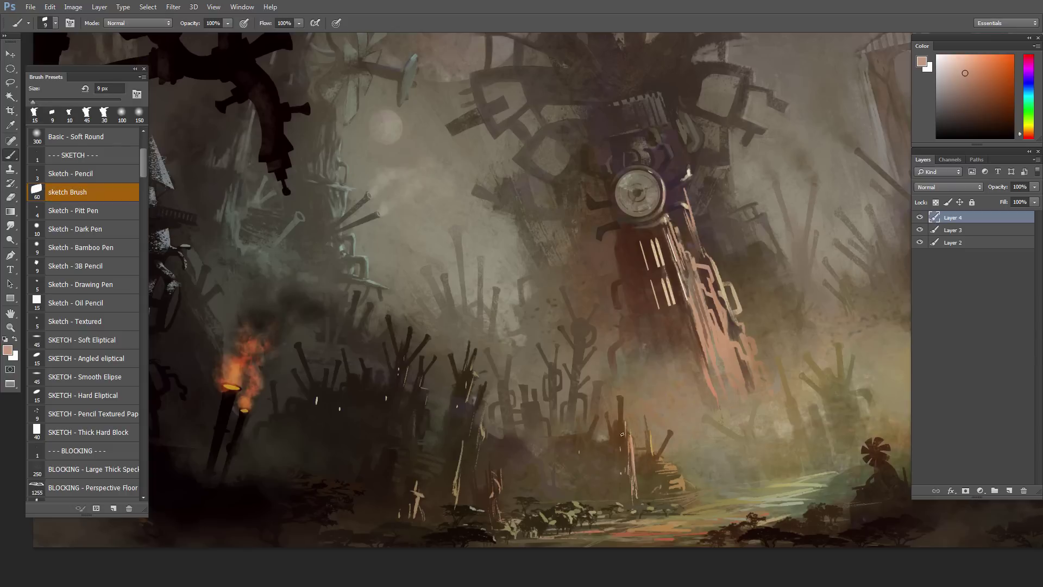
Step: Refine the narrow riverside spire up to its tip, alternating sampled dusty pink and dark brown strokes at 9 px
mouse_move(622, 422)
left_mouse_down()
mouse_move(628, 451)
mouse_move(623, 401)
left_mouse_up()
left_click(624, 427, "alt")
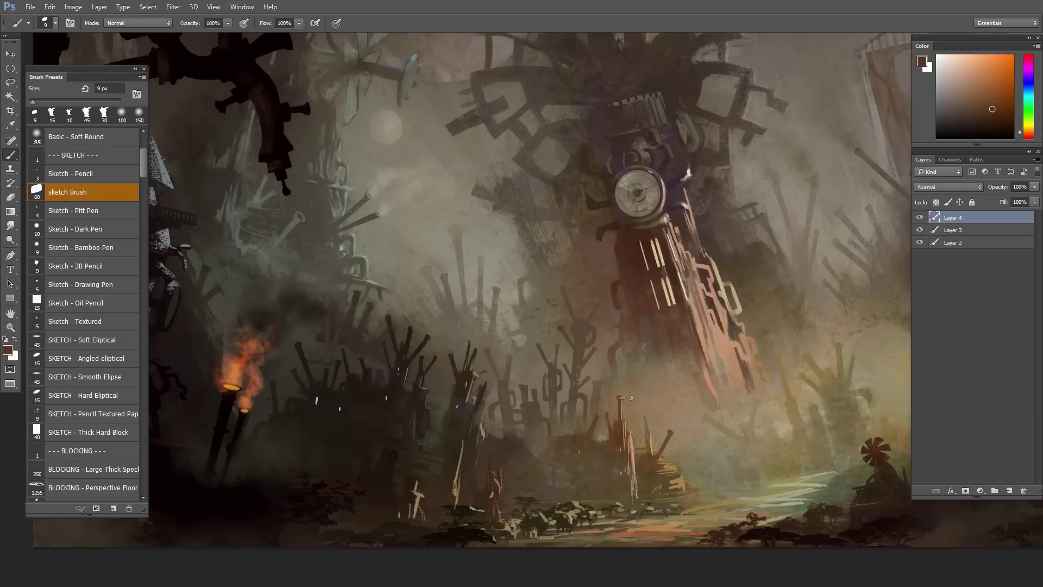
left_click(634, 442, "alt")
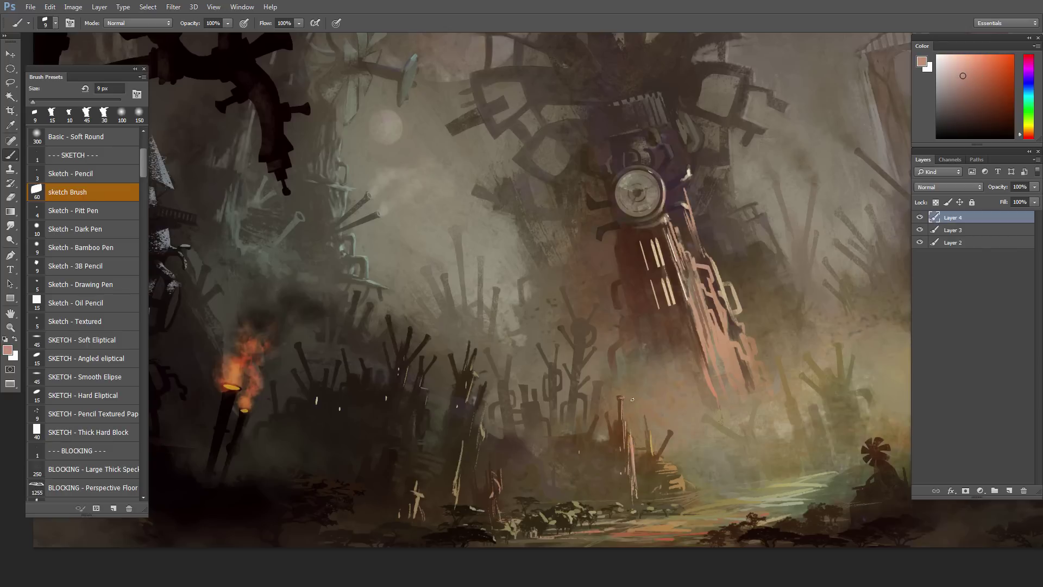
left_click_drag(624, 481, 624, 444)
key("e")
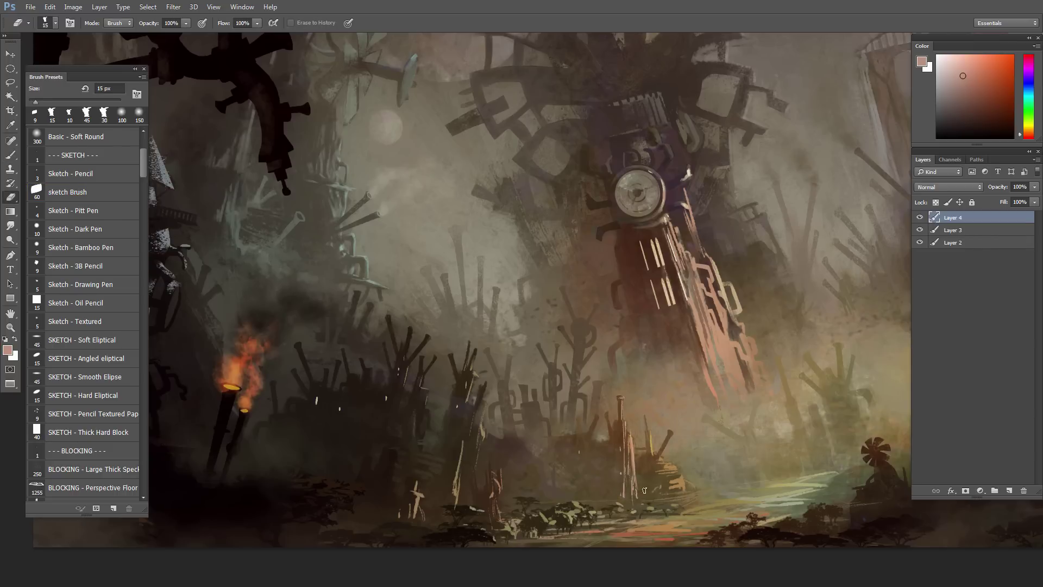
key("b")
mouse_move(620, 472)
left_mouse_down()
mouse_move(622, 491)
mouse_move(621, 462)
mouse_move(623, 494)
left_mouse_up()
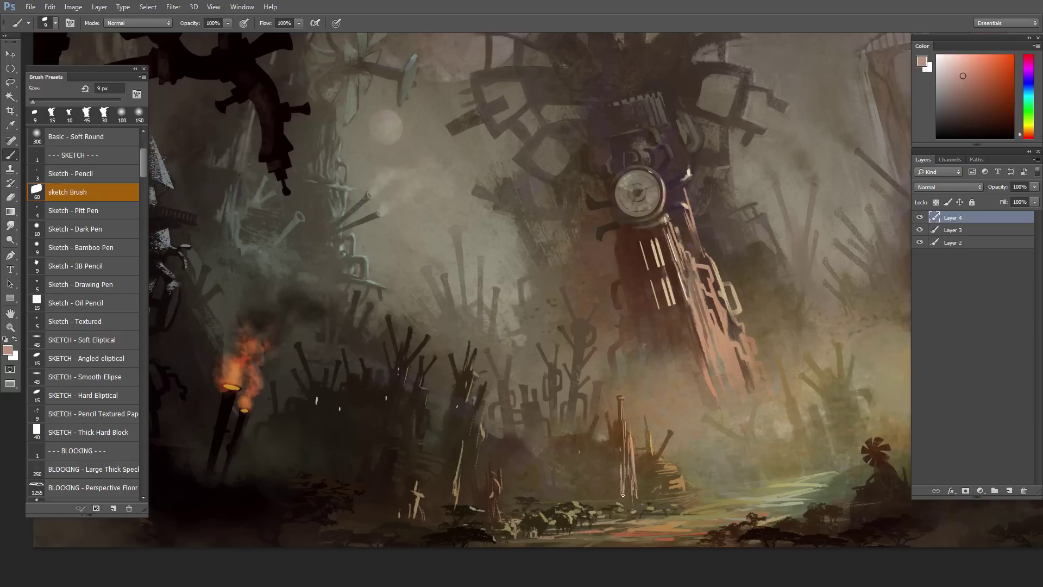
left_click(618, 465, "alt")
left_click_drag(620, 485, 623, 463)
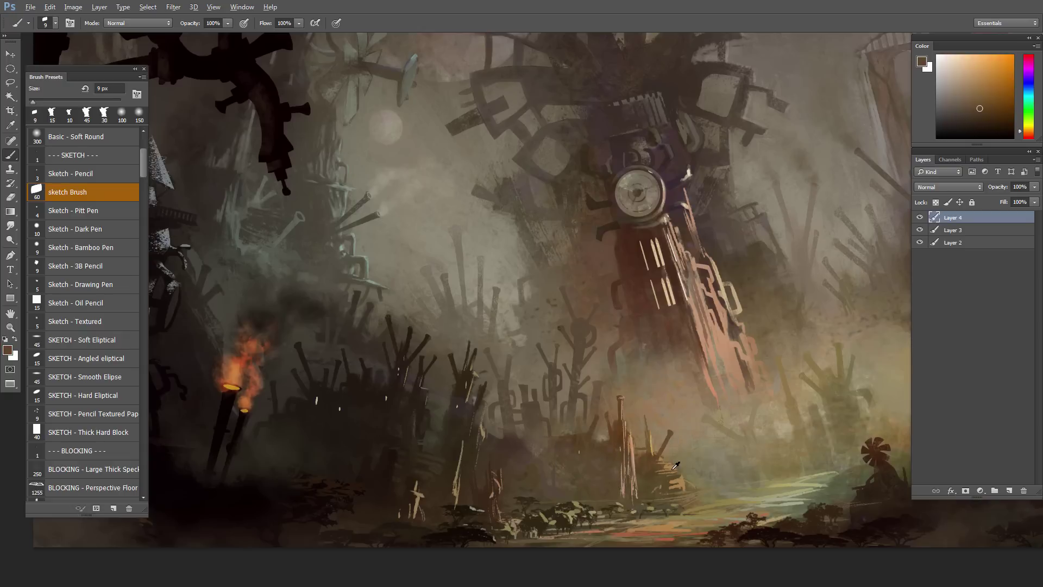
Step: Detail the small stepped ruin beside the spire at 9 px, alternating sampled ochre and dark olive tones
left_click(660, 457, "alt")
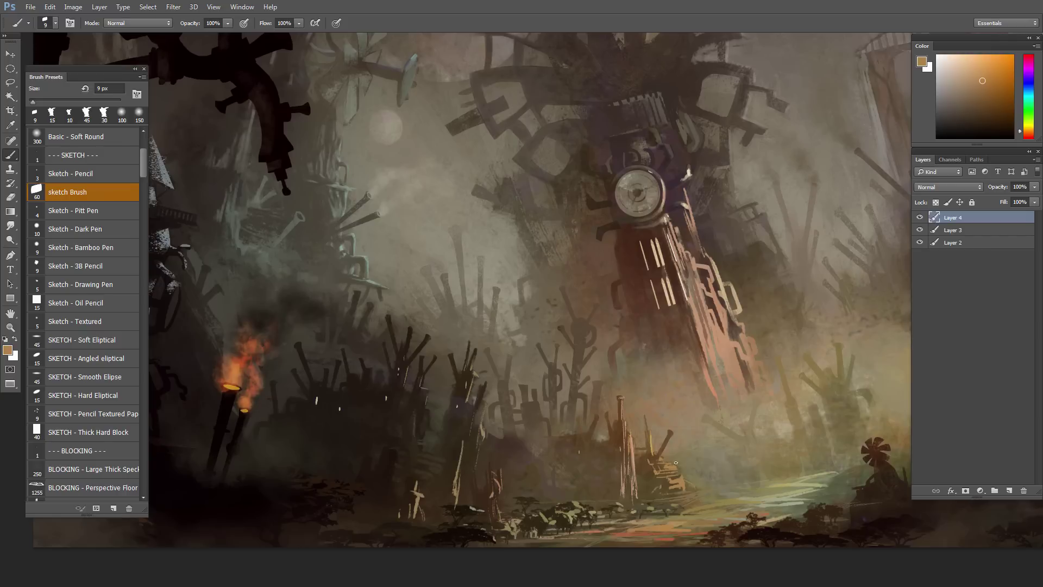
left_click(668, 474, "alt")
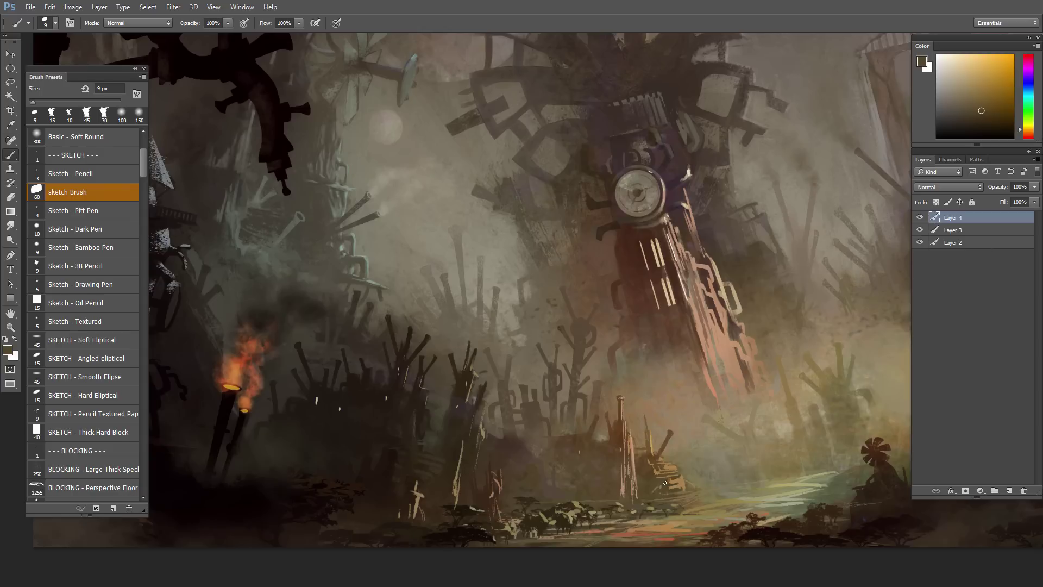
left_click(677, 478, "alt")
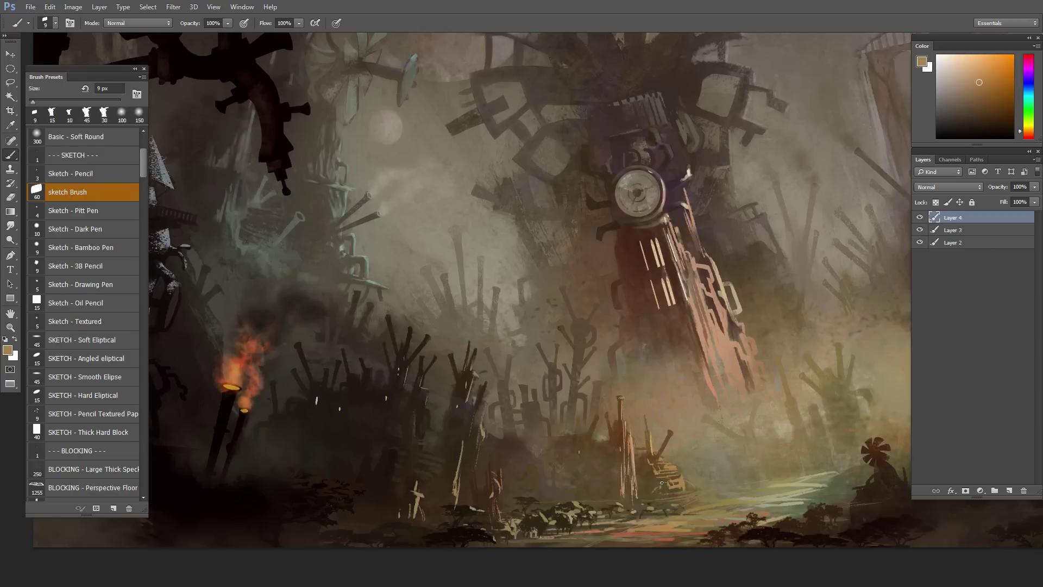
left_click(682, 474, "alt")
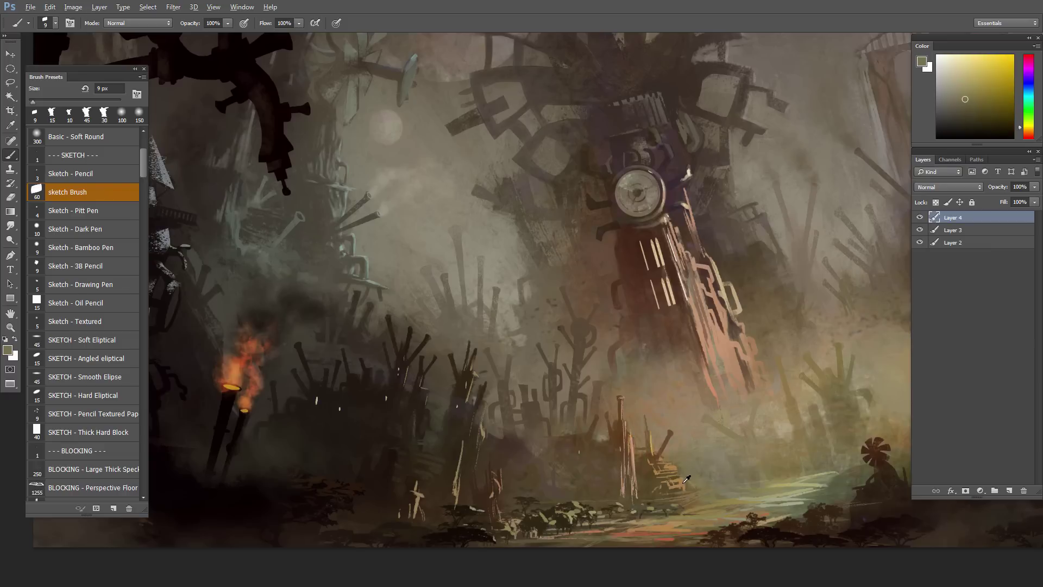
left_click(685, 481, "alt")
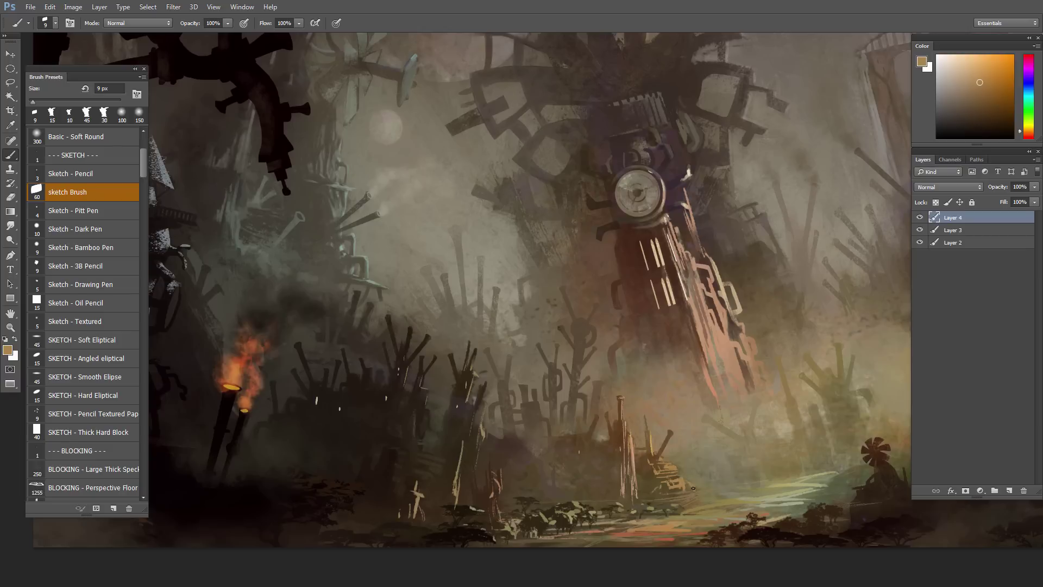
left_click(700, 482, "alt")
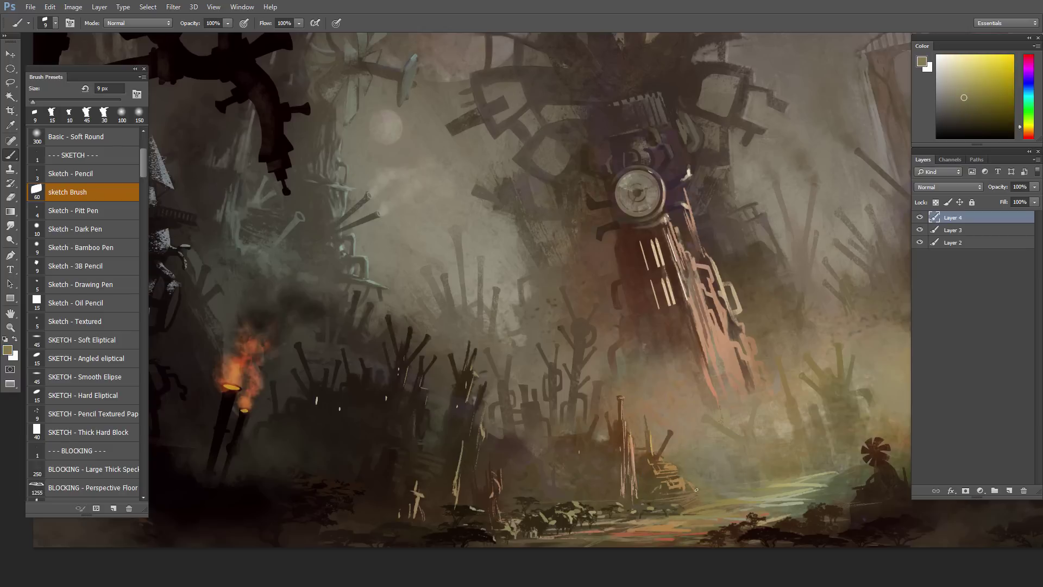
left_click(629, 483, "alt")
Step: Examine the highlighted riverside ruins within the whole composition
left_click_drag(549, 432, 598, 449)
left_click(571, 461, "ctrl")
left_click(557, 443, "alt")
left_click(549, 428, "ctrl+alt")
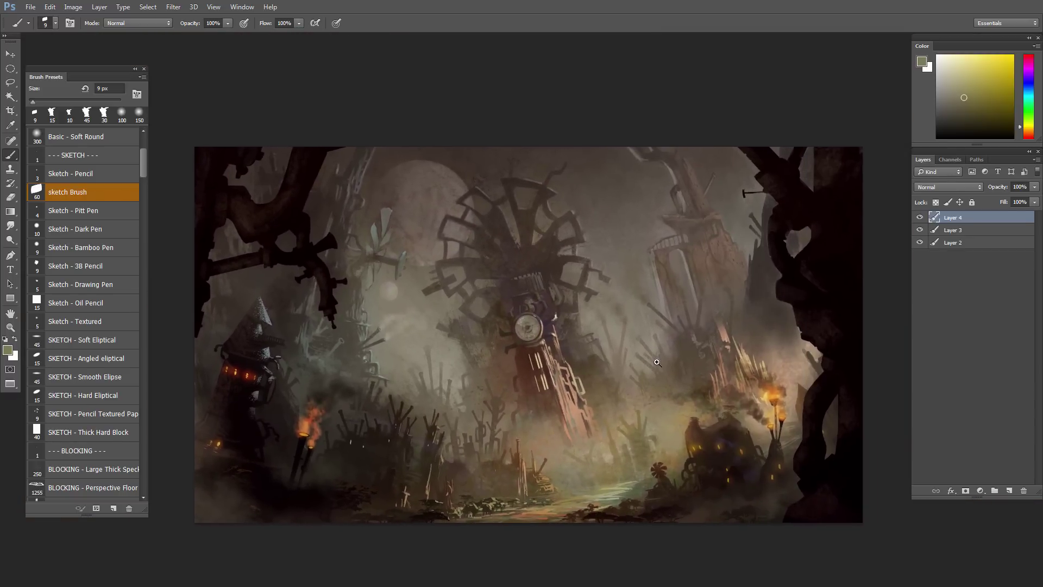
left_click(657, 362, "ctrl")
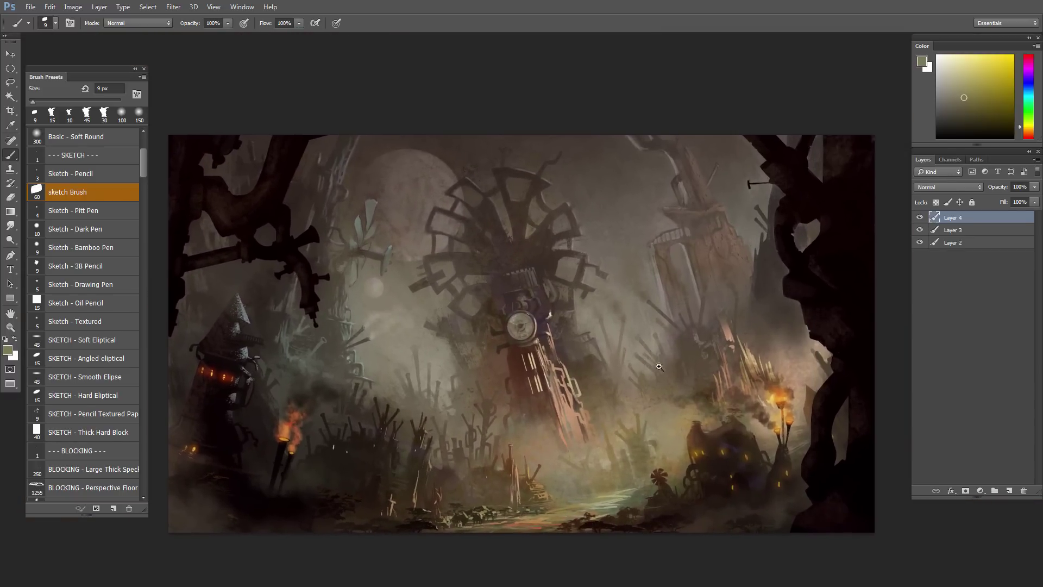
left_click(666, 378, "ctrl")
left_click_drag(646, 406, 671, 437)
left_click(615, 384, "ctrl+alt")
left_click_drag(615, 385, 607, 418)
Step: Add a new layer and lasso three narrow upright pipe shapes in the mist between the big wheel and the ruined tower
left_click(1009, 491)
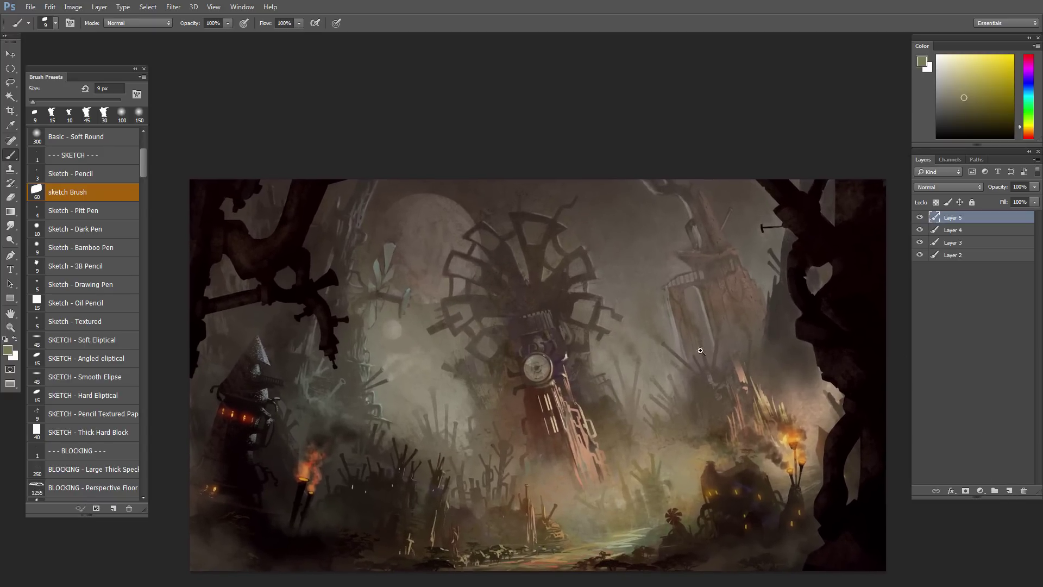
left_click(698, 319, "ctrl")
key("l")
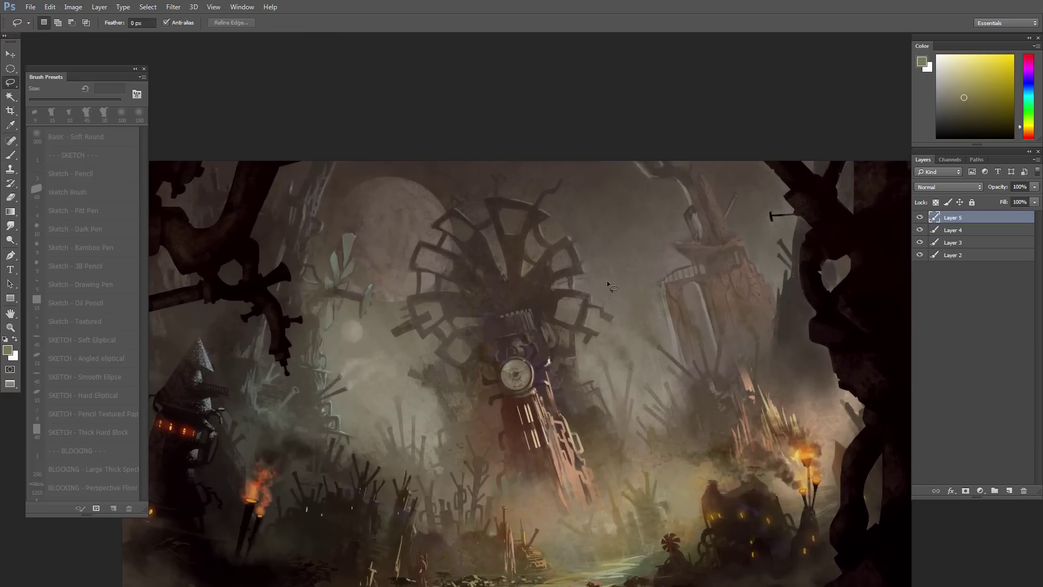
mouse_move(607, 246)
left_mouse_down()
mouse_move(608, 283)
mouse_move(608, 239)
mouse_move(613, 249)
left_mouse_up()
left_click_drag(619, 281, 618, 279)
key("ctrl+d")
mouse_move(607, 234)
left_mouse_down()
mouse_move(614, 277)
mouse_move(603, 283)
mouse_move(644, 216)
mouse_move(629, 275)
mouse_move(602, 277)
mouse_move(588, 244)
mouse_move(600, 279)
left_mouse_up()
key("shift")
left_click_drag(677, 254, 657, 262)
Step: Fill the three lassoed pipe shapes with a sampled misty grey using the textured brush at 50 px, and deselect
key("b")
left_click(620, 286, "alt")
key("bracketright")
key("bracketright")
key("bracketright")
key("bracketright")
key("bracketright")
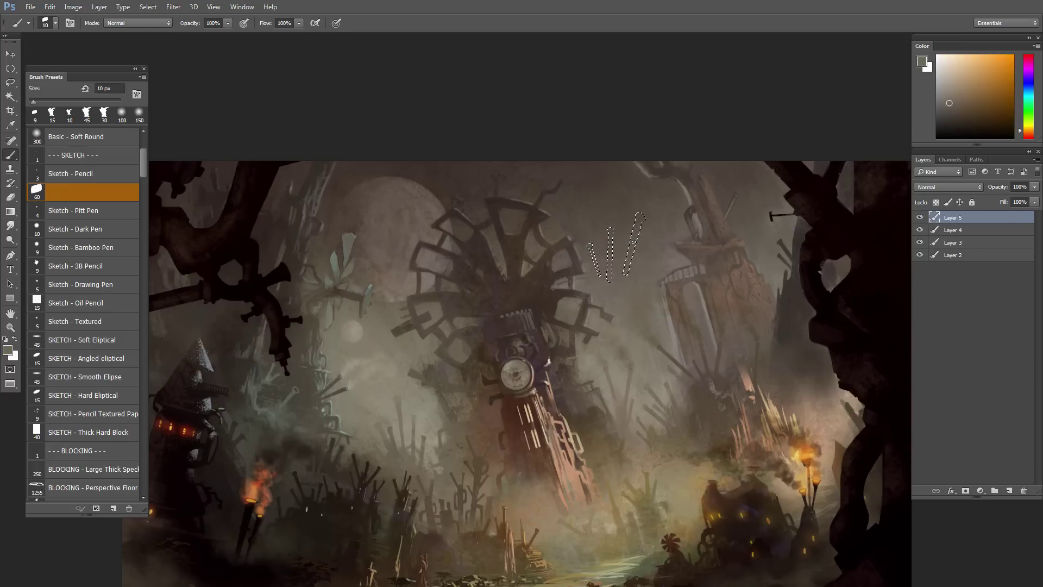
right_click(640, 216)
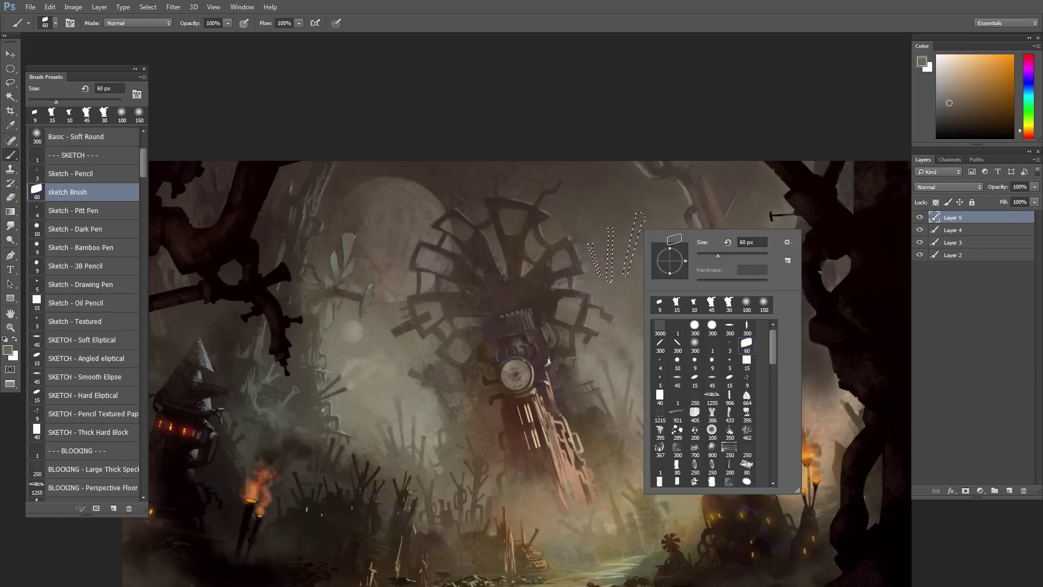
left_click(711, 305)
left_click(623, 337)
key("bracketright")
left_click_drag(640, 209, 628, 284)
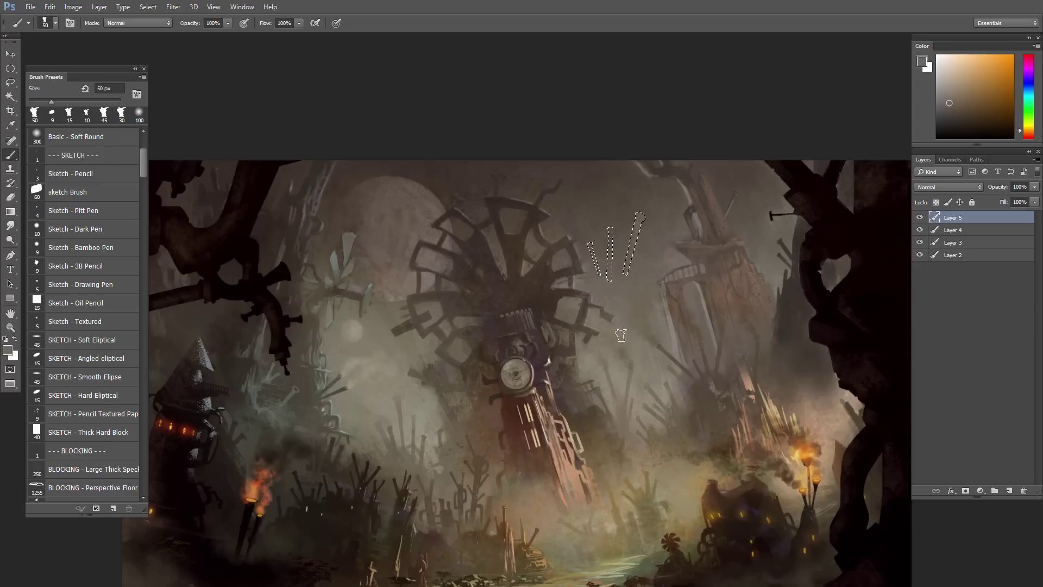
left_click_drag(613, 231, 609, 313)
key("ctrl+d")
Step: Lasso a short slanted pipe on the tower side of the faint cluster and paint it misty grey at 30 px
left_click_drag(634, 229, 632, 236)
key("bracketleft")
key("bracketleft")
key("bracketleft")
key("l")
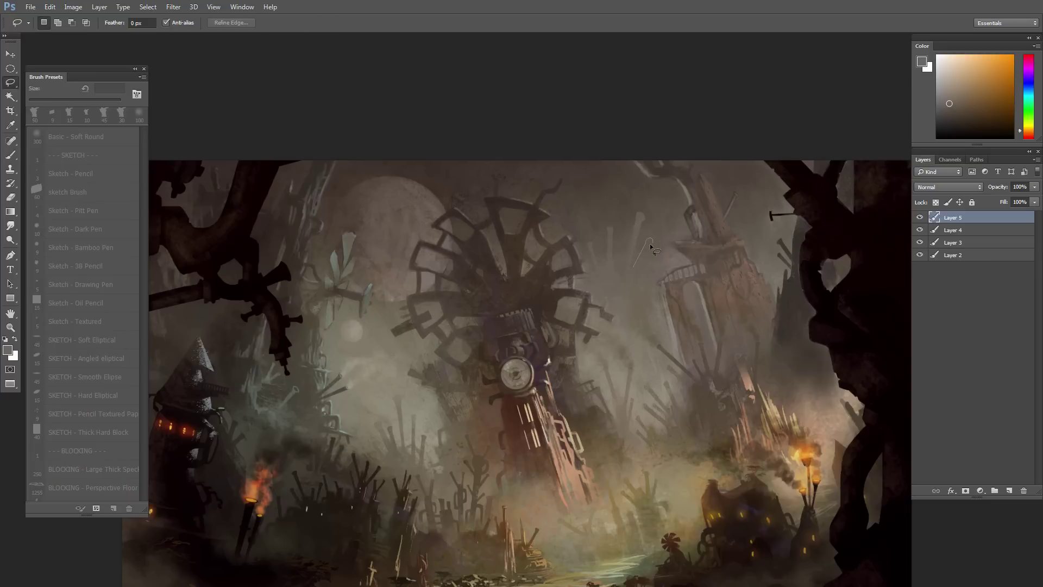
left_click_drag(635, 277, 651, 240)
key("b")
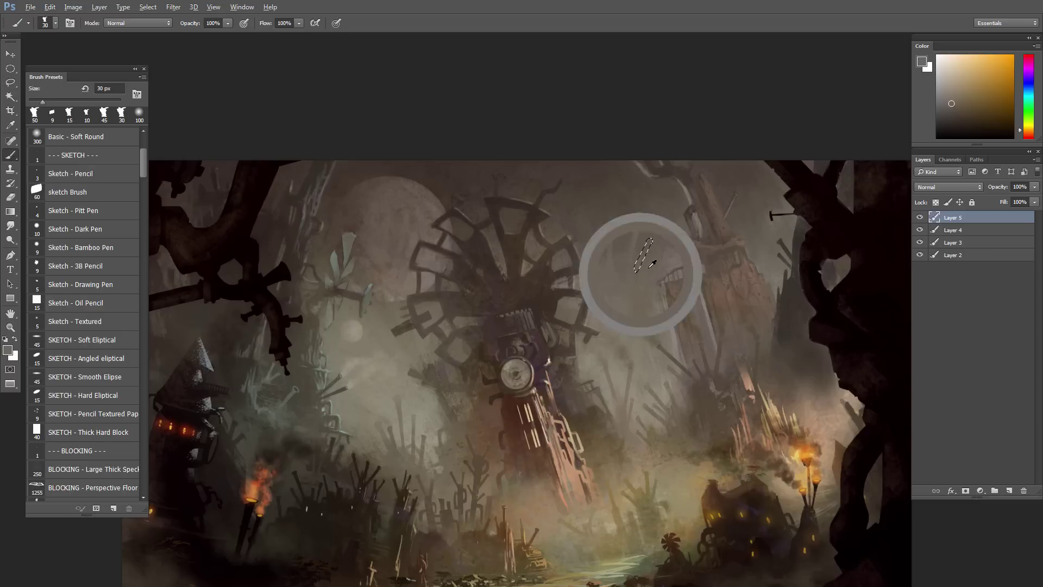
key("ctrl+h")
mouse_move(633, 288)
left_mouse_down()
mouse_move(652, 239)
mouse_move(635, 271)
left_mouse_up()
key("ctrl+d")
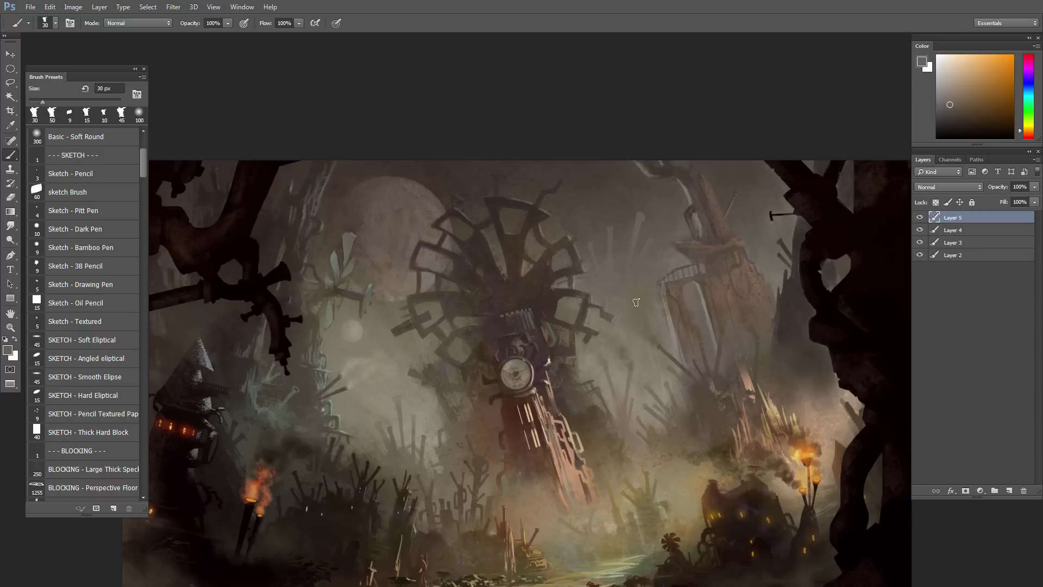
Step: Lasso a thin leaning pipe on the wheel side of the faint cluster and paint it misty grey at 30 px
key("l")
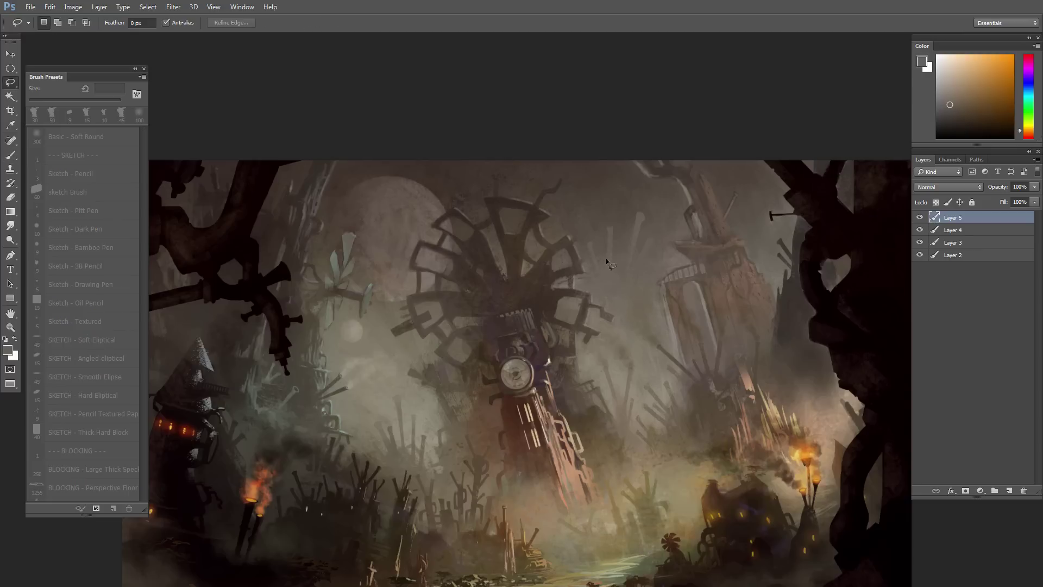
mouse_move(595, 219)
left_mouse_down()
mouse_move(604, 266)
mouse_move(618, 275)
left_mouse_up()
key("b")
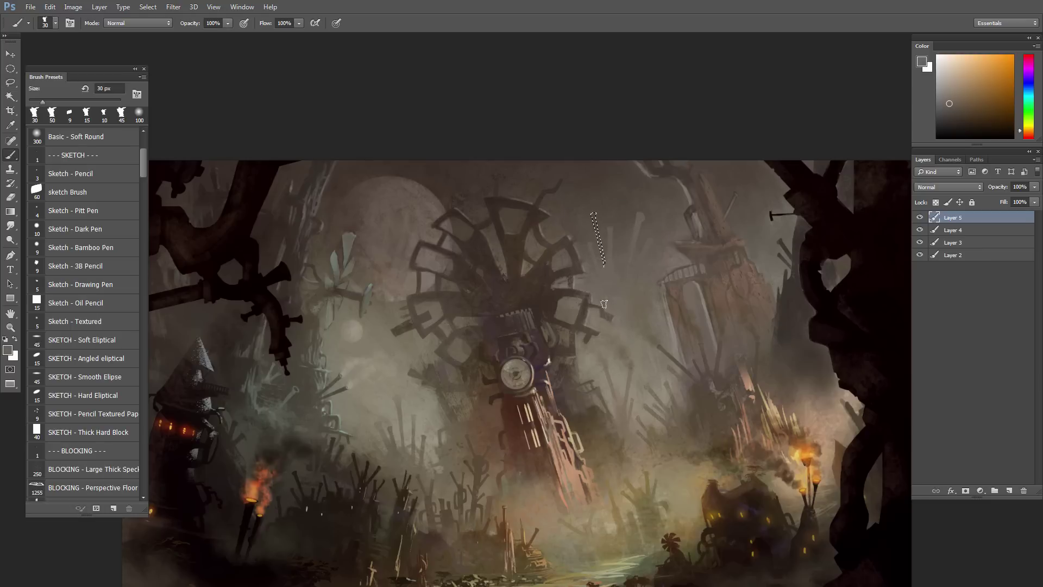
key("ctrl+d")
Step: Lasso a small area around the tallest faint pipe near the ruined tower and touch it up in misty grey
left_click_drag(649, 298, 654, 305)
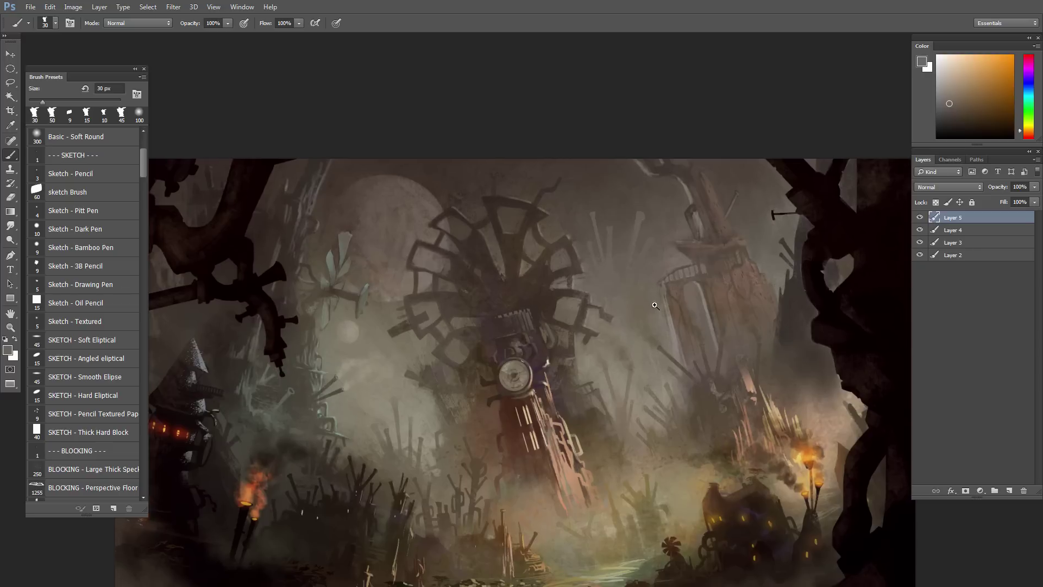
scroll(655, 304, "up", 1)
key("l")
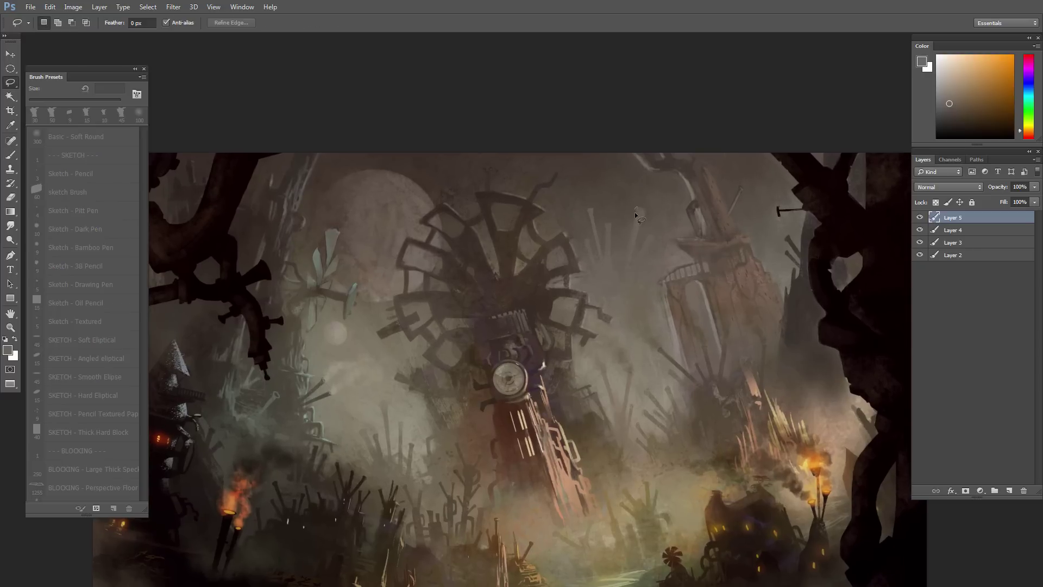
mouse_move(626, 265)
left_mouse_down()
mouse_move(650, 198)
mouse_move(638, 200)
mouse_move(626, 273)
left_mouse_up()
key("b")
key("ctrl+d")
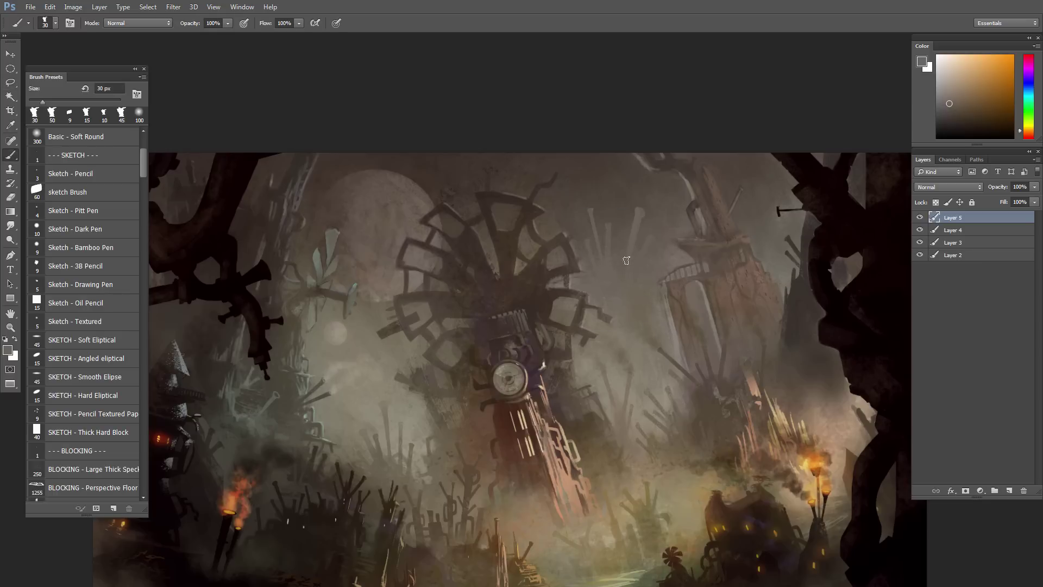
Step: Lasso a thin leaning pipe between the taller faint pipes near the ruined tower, paint it with sampled misty grey, and deselect
key("l")
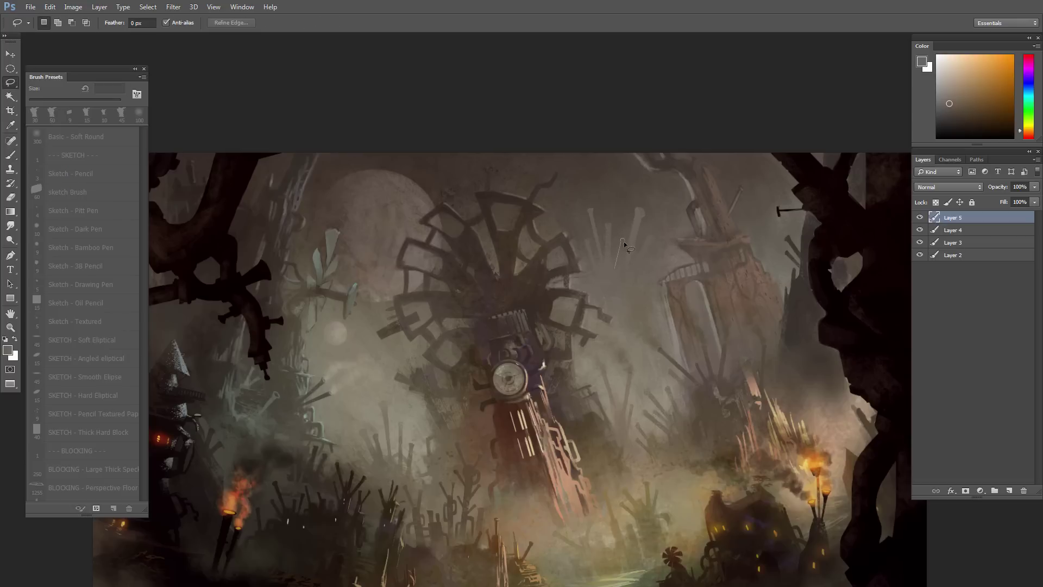
left_click_drag(619, 276, 608, 288)
key("b")
left_click(641, 212, "alt")
key("ctrl+d")
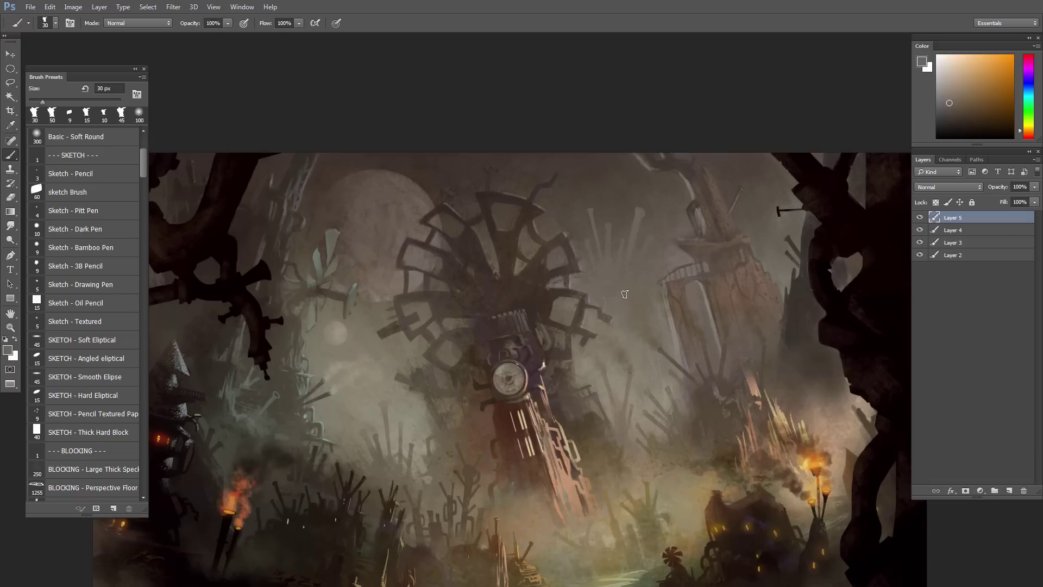
Step: Lasso a slim pipe below the moon, beside the great wheel, and paint it with sampled misty grey at 30 px
key("l")
scroll(384, 308, "up", 1)
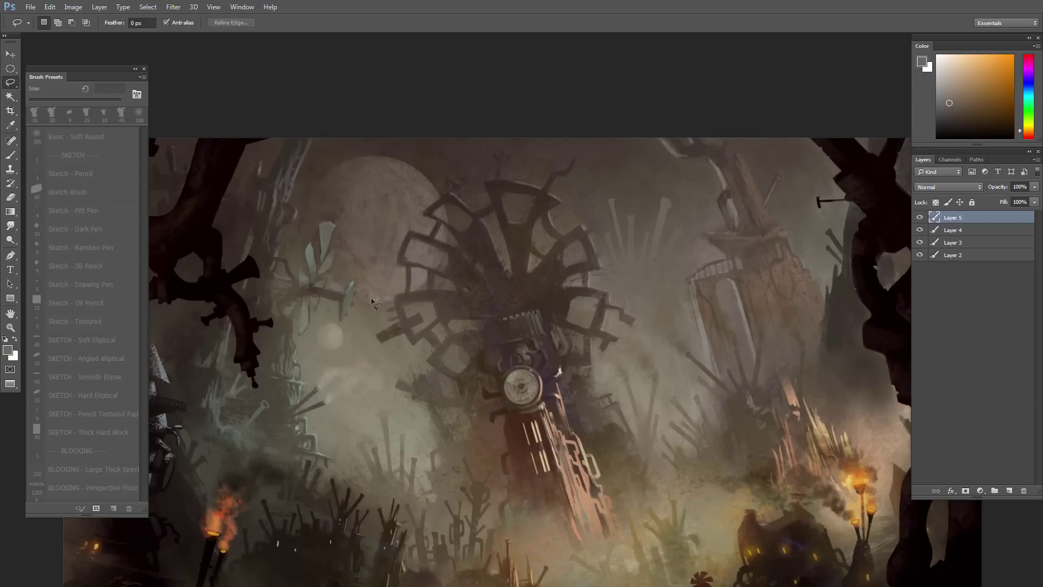
left_click(369, 305, "alt")
left_click_drag(365, 275, 371, 271)
left_click_drag(376, 310, 375, 308)
key("b")
left_click(374, 301, "alt")
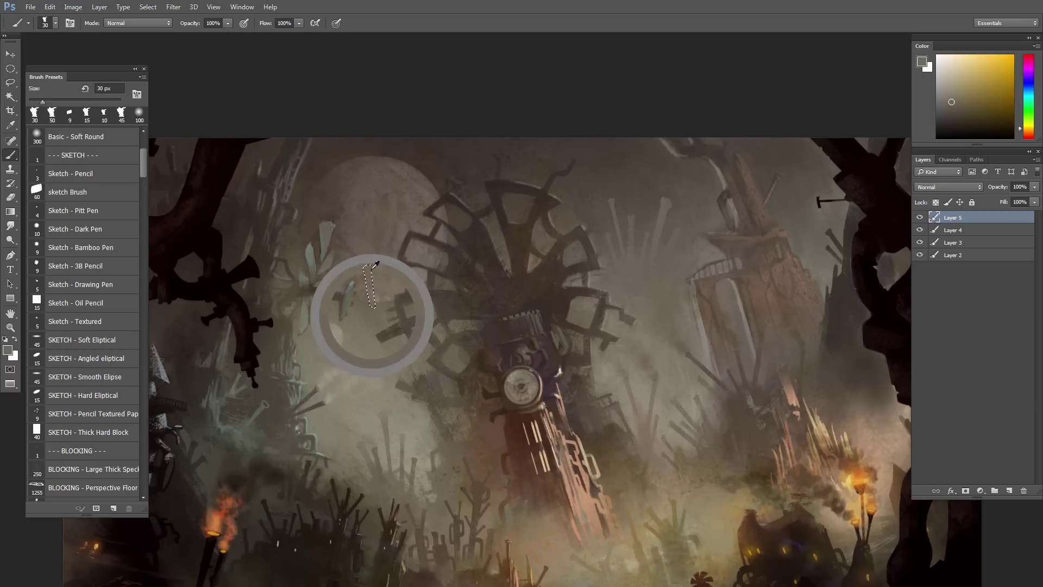
key("ctrl+d")
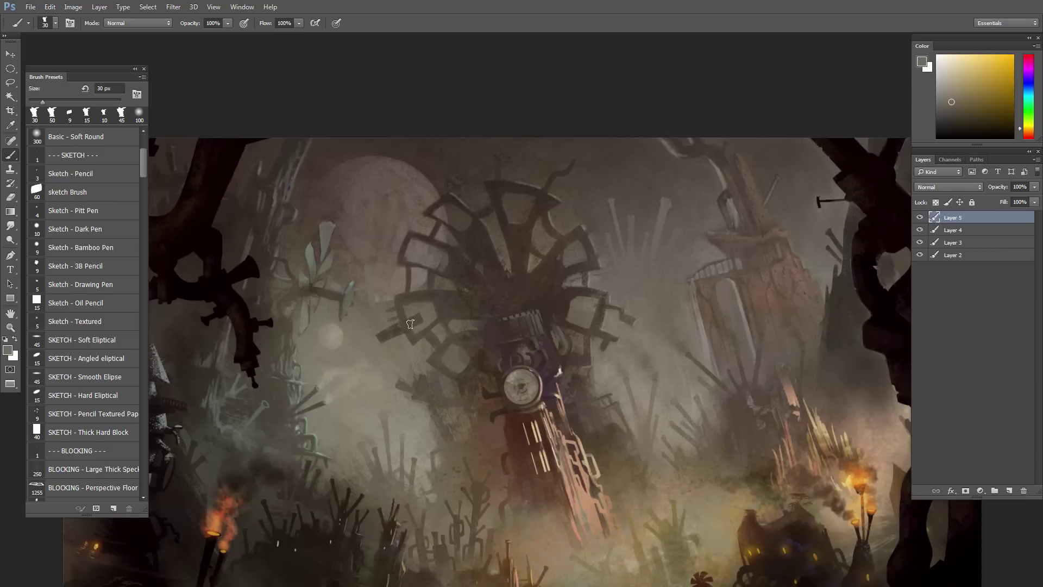
Step: Step back to the slim pipe's selection, repaint it with a darker grey-brown, blend its base with a sampled misty tone, and deselect
key("ctrl+d")
key("ctrl+alt+z")
left_click(386, 307, "alt")
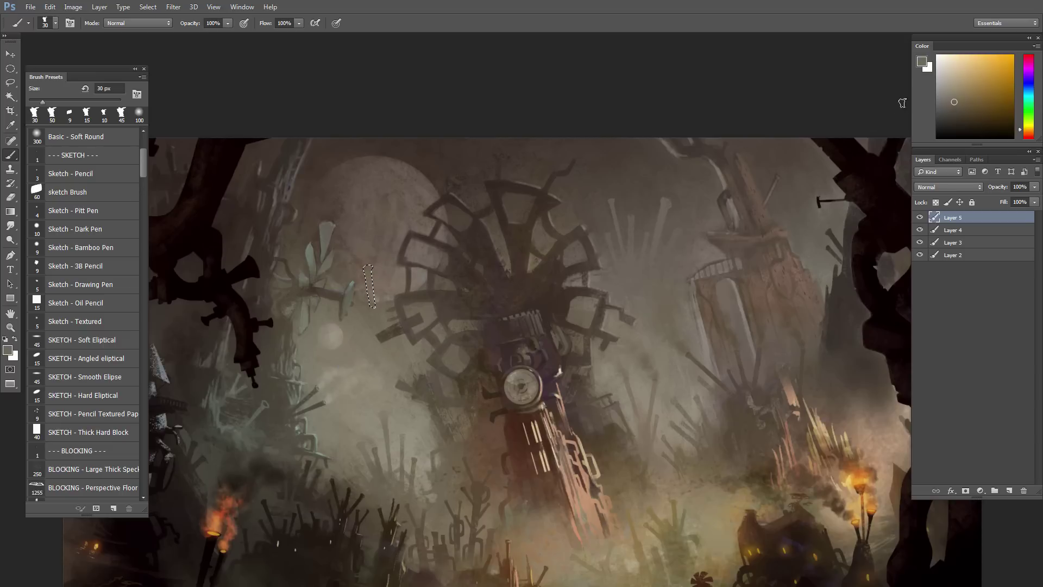
left_click_drag(955, 103, 951, 109)
left_click(377, 313, "alt")
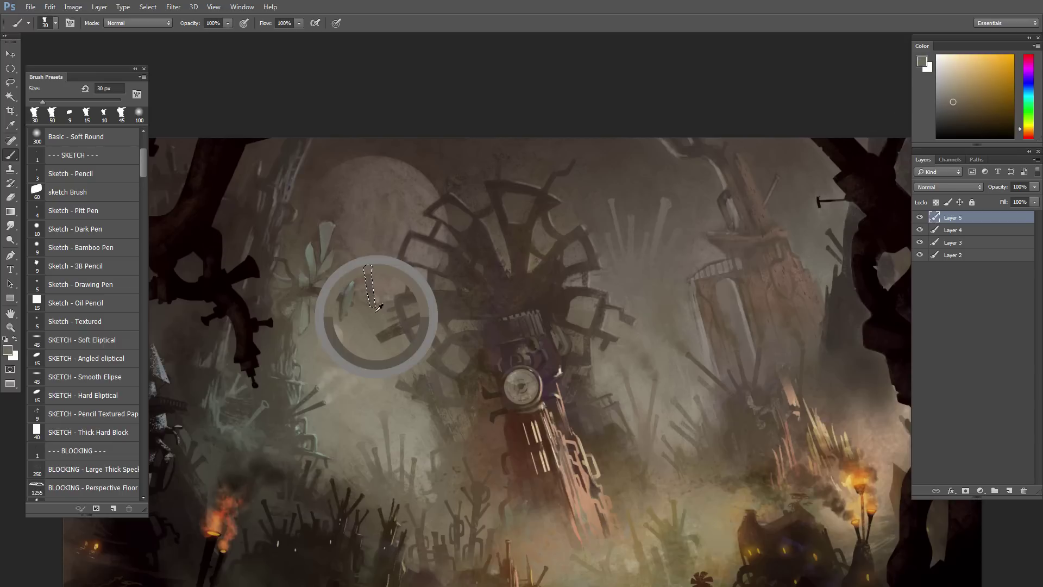
key("ctrl+d")
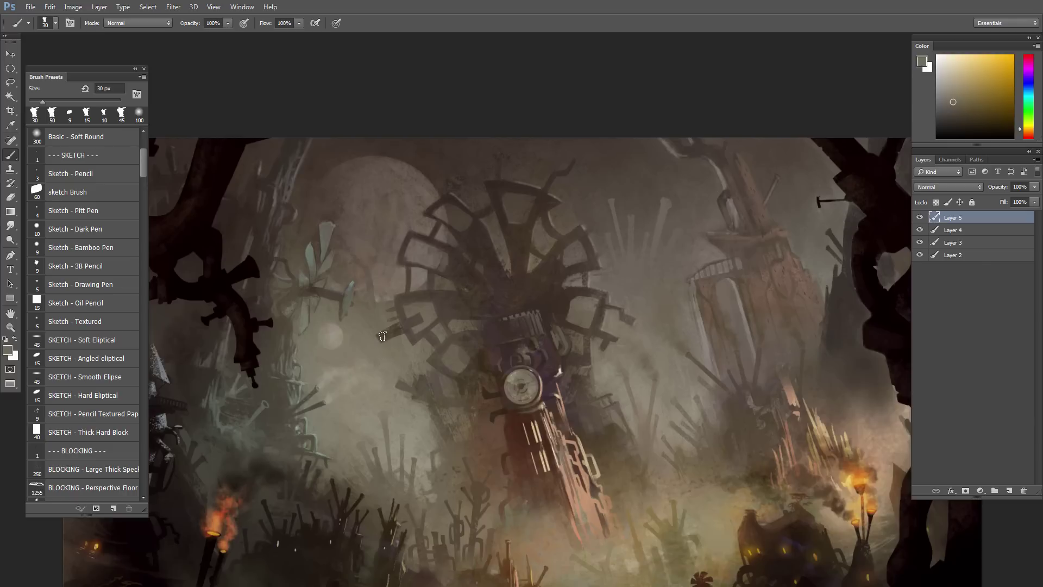
Step: Lasso the upper end of the slim pipe below the moon and paint it with sampled grey-brown tones at 30 px
key("l")
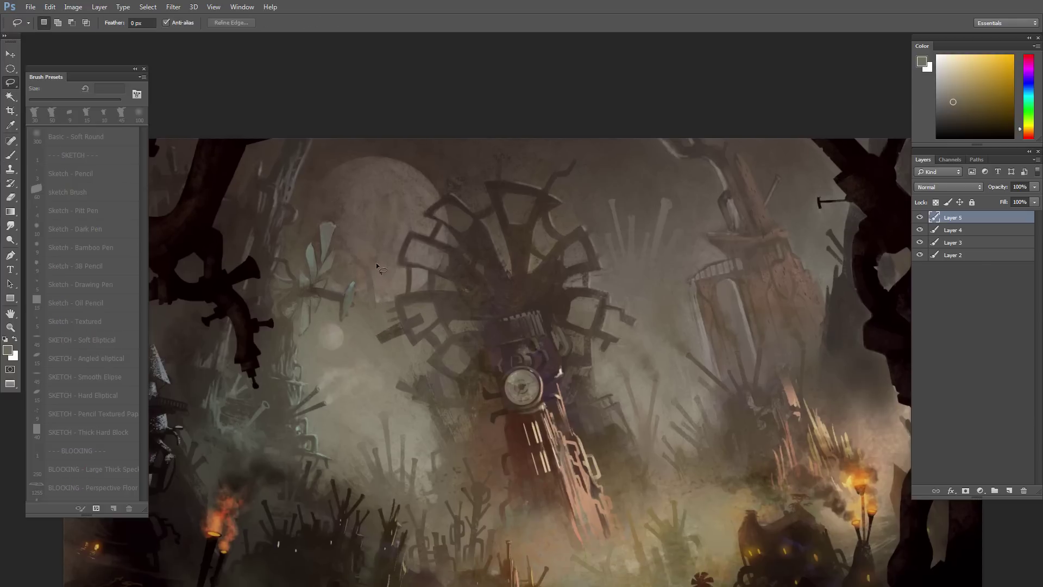
left_click(372, 278, "ctrl")
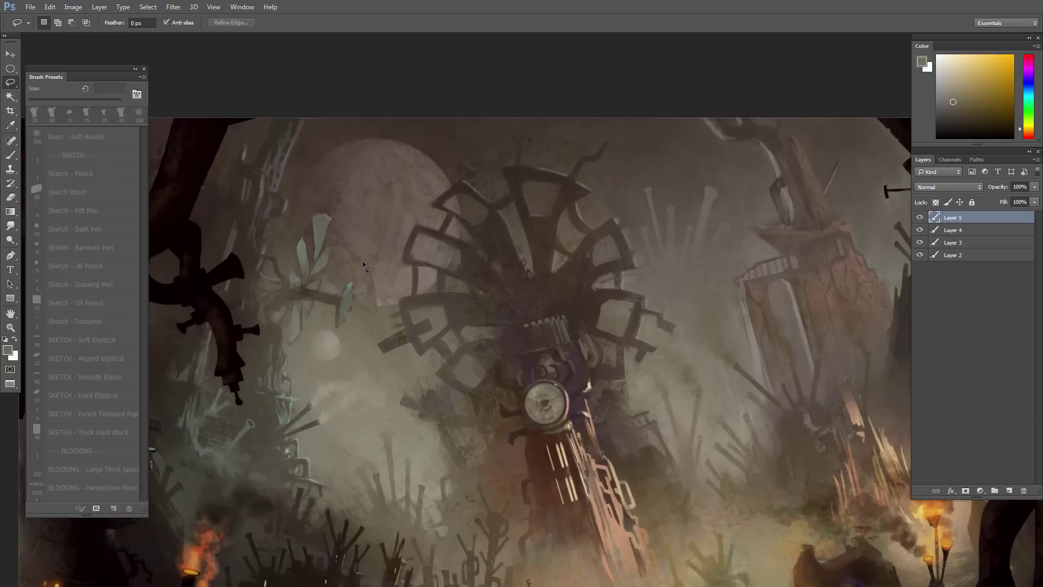
key("b")
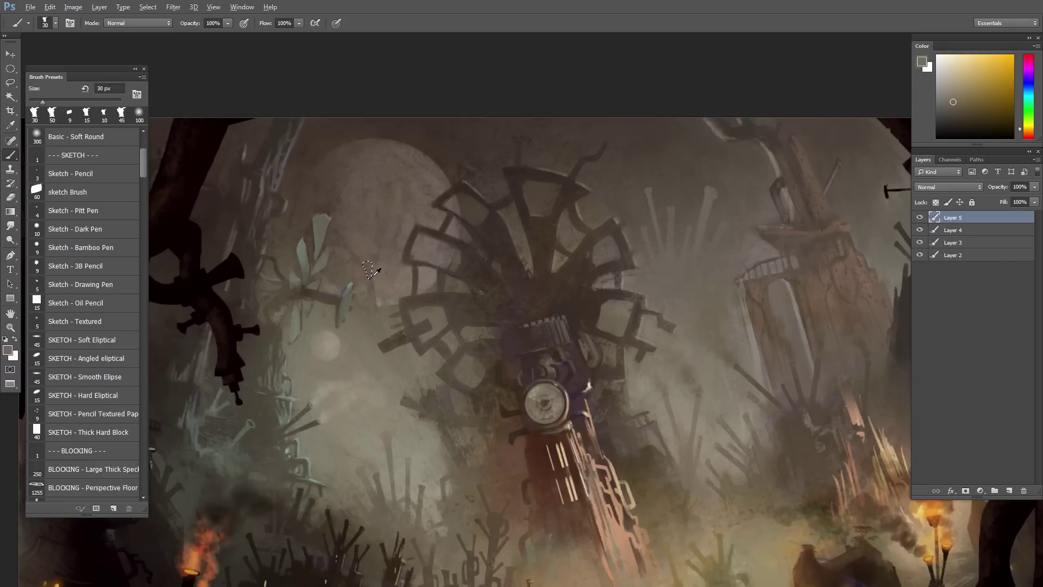
left_click(370, 269, "alt")
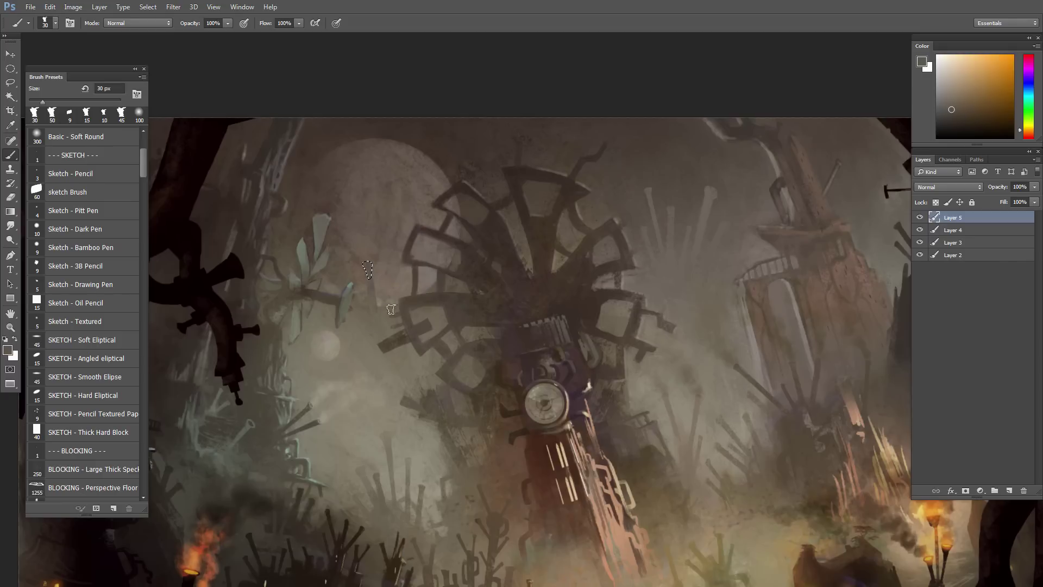
left_click(373, 304, "alt")
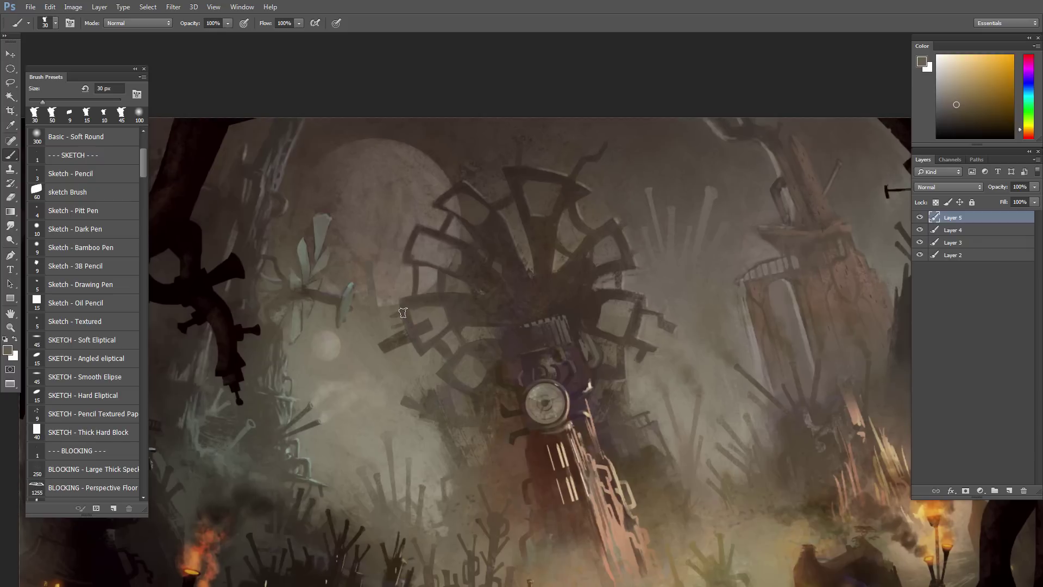
Step: Lasso a second pipe leaning toward the great wheel, paint it grey-brown at 30 px with a misty base, and deselect
key("l")
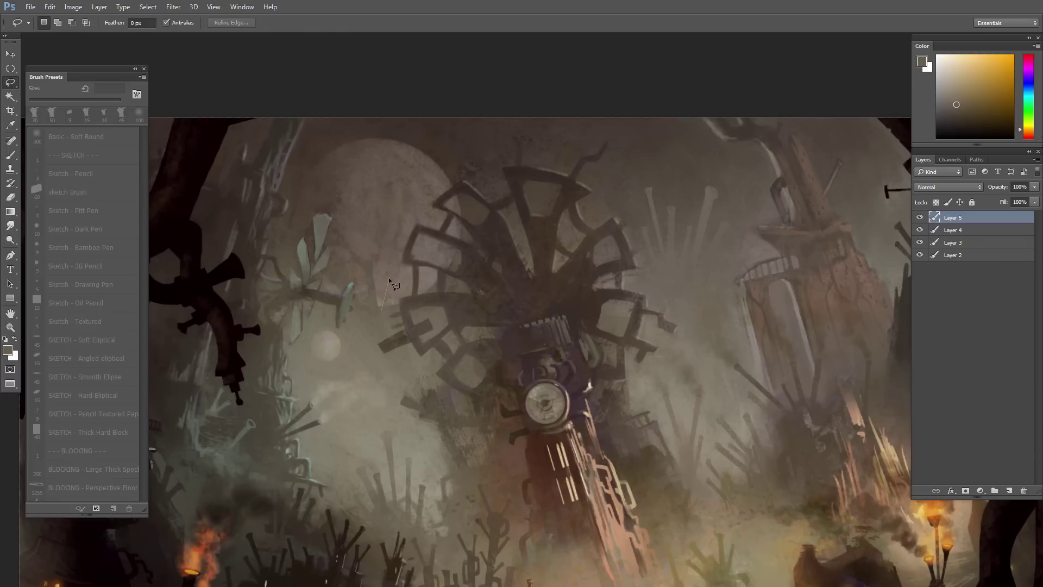
left_click_drag(389, 277, 395, 279)
key("b")
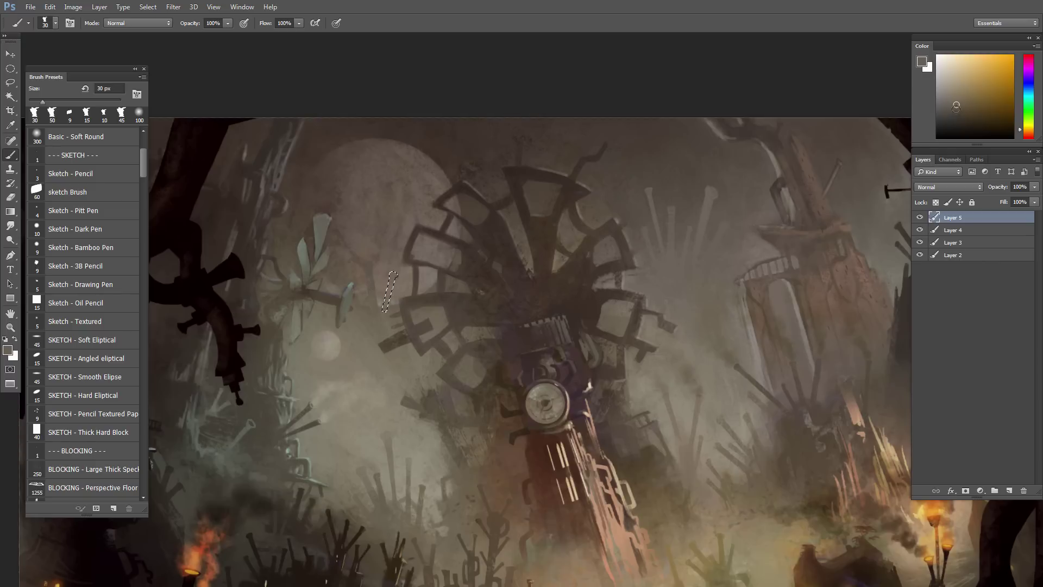
left_click_drag(396, 262, 380, 329)
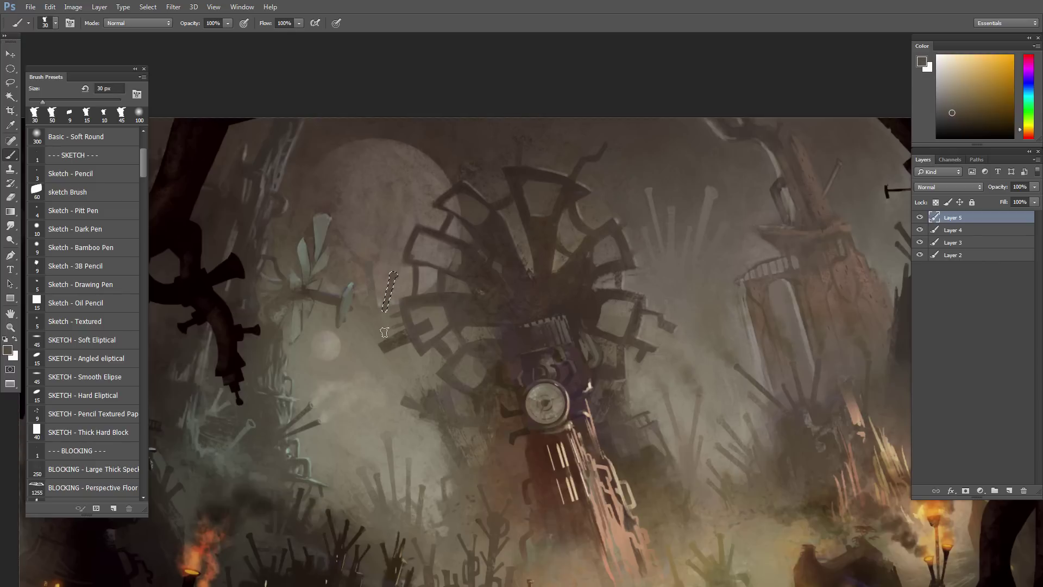
left_click(382, 323, "alt")
left_click_drag(380, 259, 386, 306)
key("ctrl+d")
Step: Lasso the two new pipes beside the great wheel, move them slightly downward, and deselect
scroll(399, 366, "down", 3)
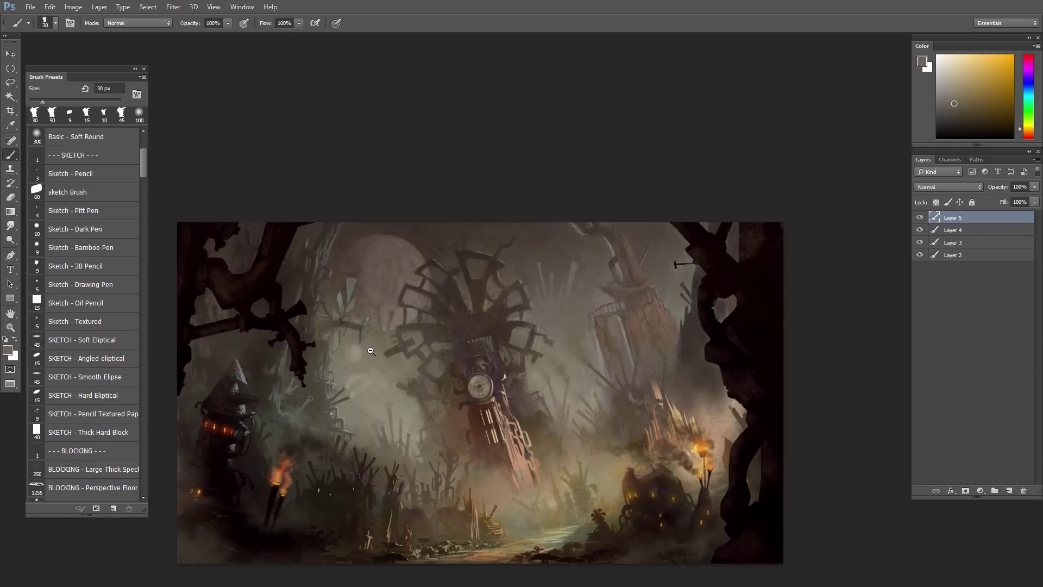
scroll(380, 348, "up", 3)
key("l")
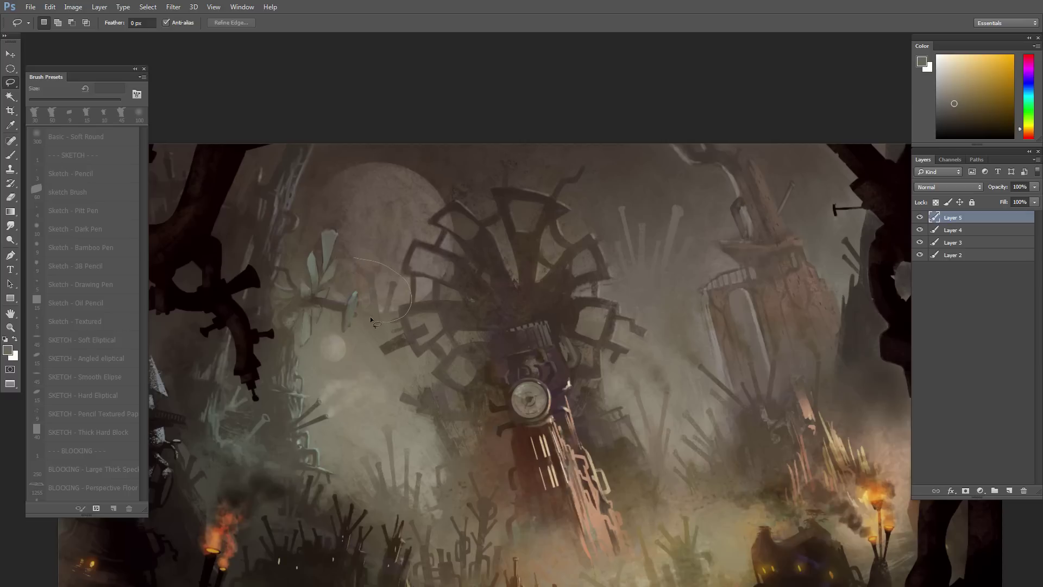
left_click_drag(365, 310, 356, 259)
key("v")
left_click_drag(381, 293, 378, 310)
key("ctrl+d")
Step: Fade the bases of the moved pipes into the mist with the textured eraser at 40 px
key("b")
key("e")
key("bracketright")
key("bracketright")
key("bracketright")
key("bracketright")
key("bracketright")
left_click_drag(403, 329, 367, 327)
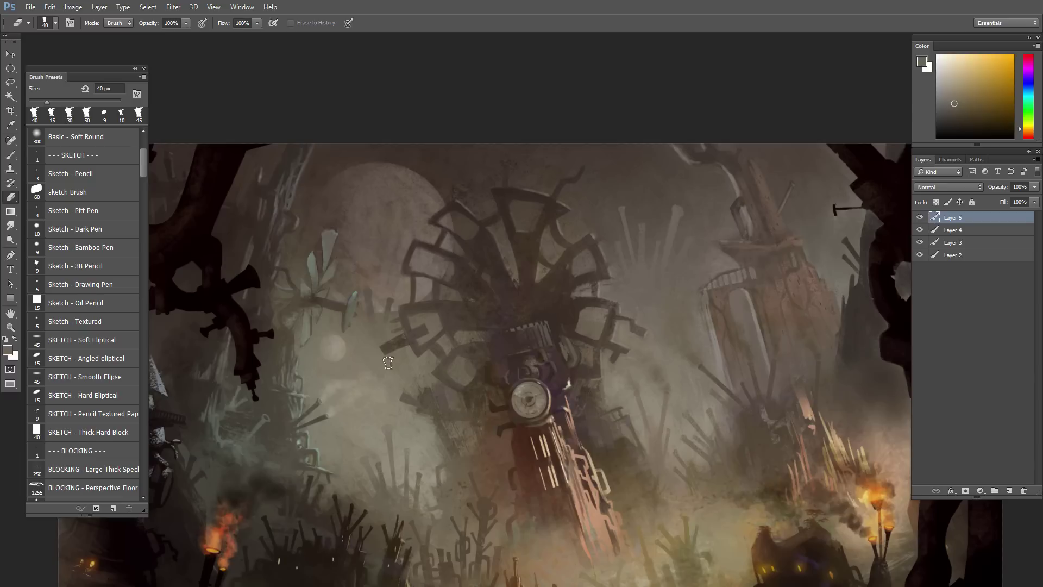
Step: Lasso a taller slanted pipe beside the moved pair, paint it with sampled grey-brown and a misty base at 30 px, and deselect
scroll(412, 354, "up", 1)
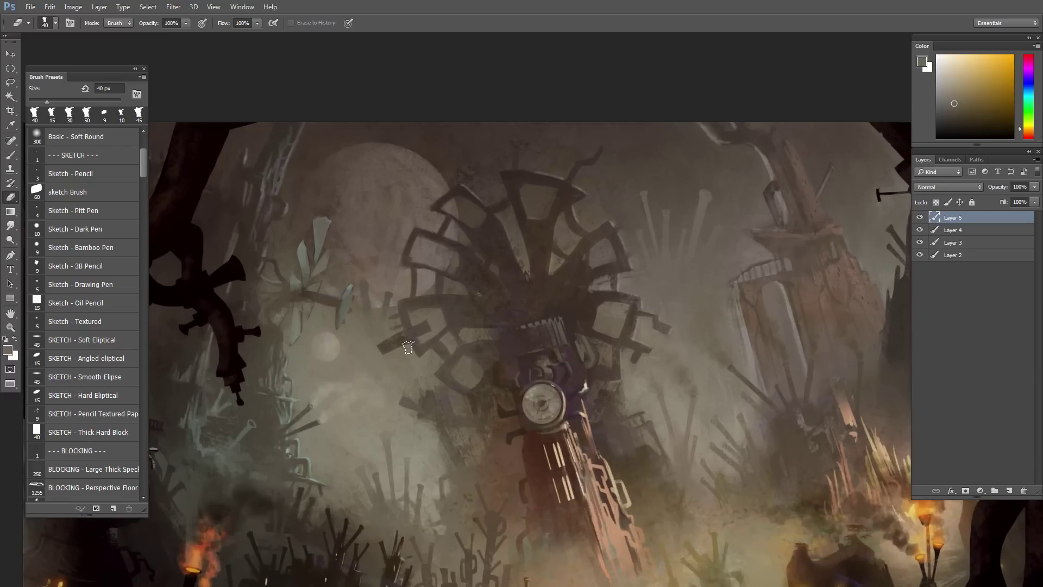
key("l")
left_click_drag(403, 326, 402, 329)
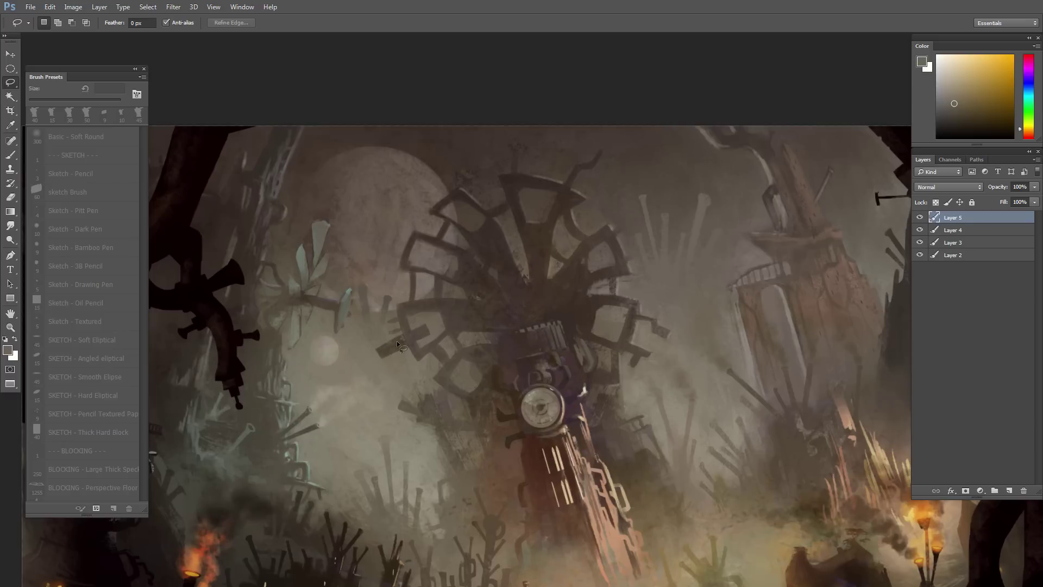
left_click_drag(379, 282, 382, 282)
left_click_drag(377, 319, 376, 320)
key("b")
left_click(386, 298, "alt")
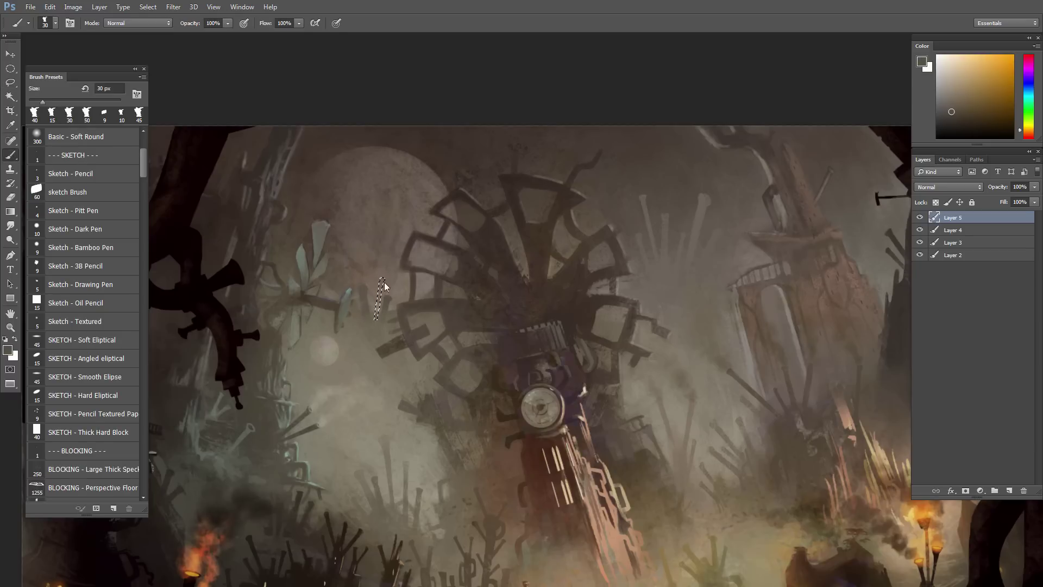
left_click(381, 328, "alt")
key("ctrl+d")
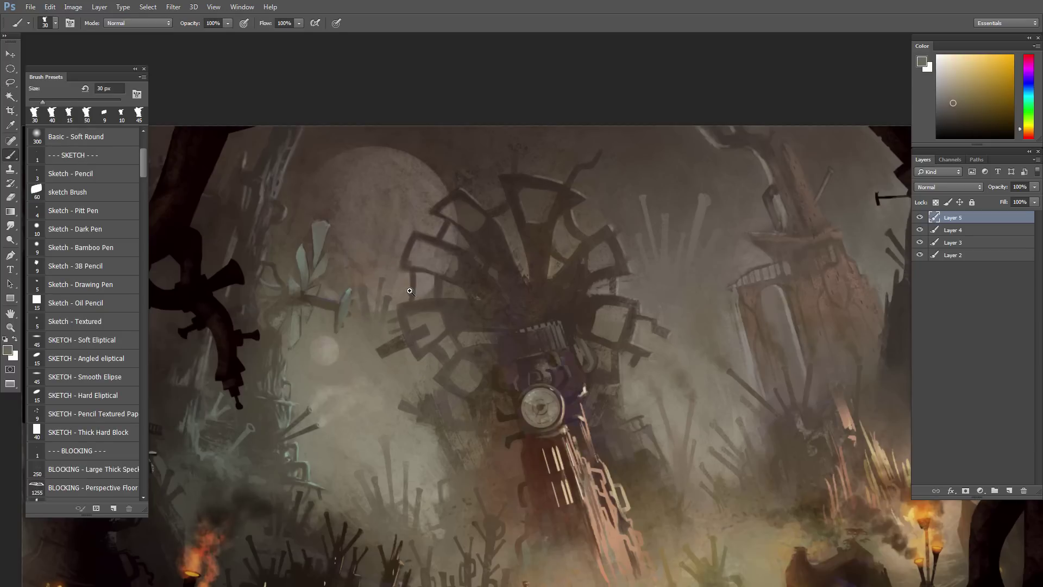
Step: Lasso a narrow spire below the hammer-shaped spike on the dark foreground frame, paint it with sampled dark grey, and deselect
left_click_drag(410, 292, 414, 295)
left_click_drag(411, 331, 409, 322)
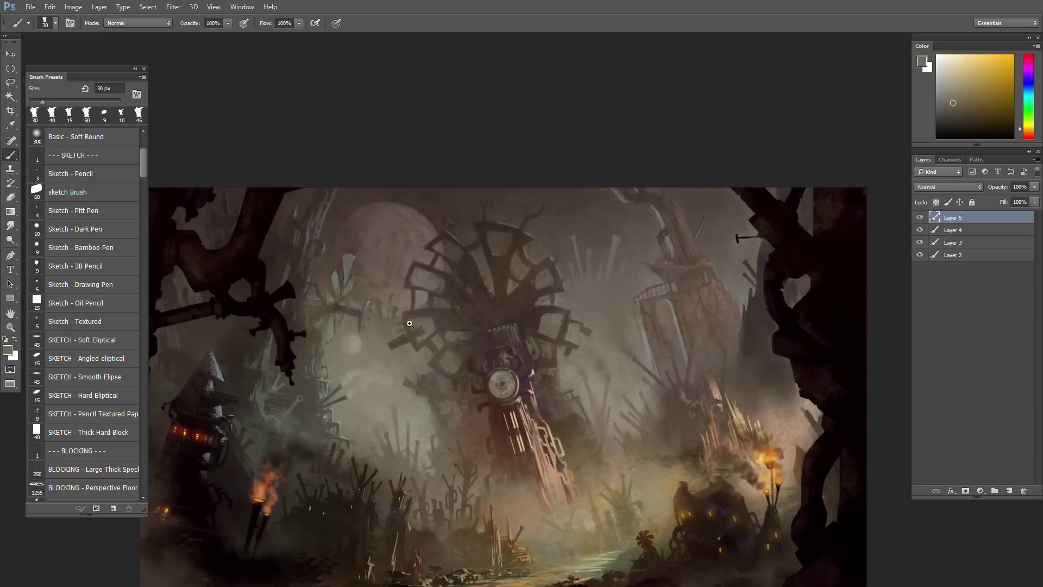
left_click_drag(624, 379, 587, 397)
left_click_drag(704, 349, 660, 374)
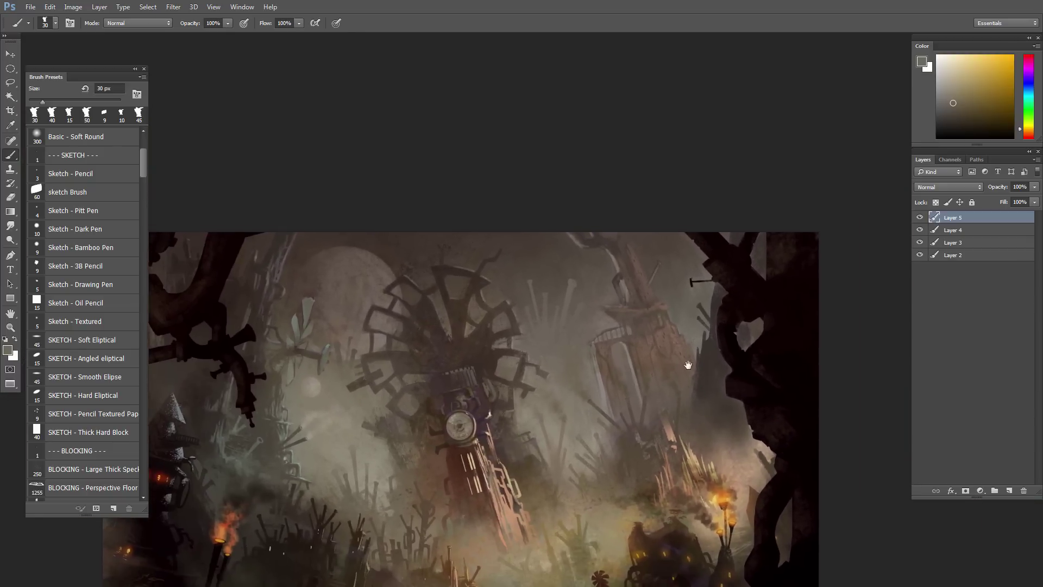
left_click(729, 361, "ctrl")
key("l")
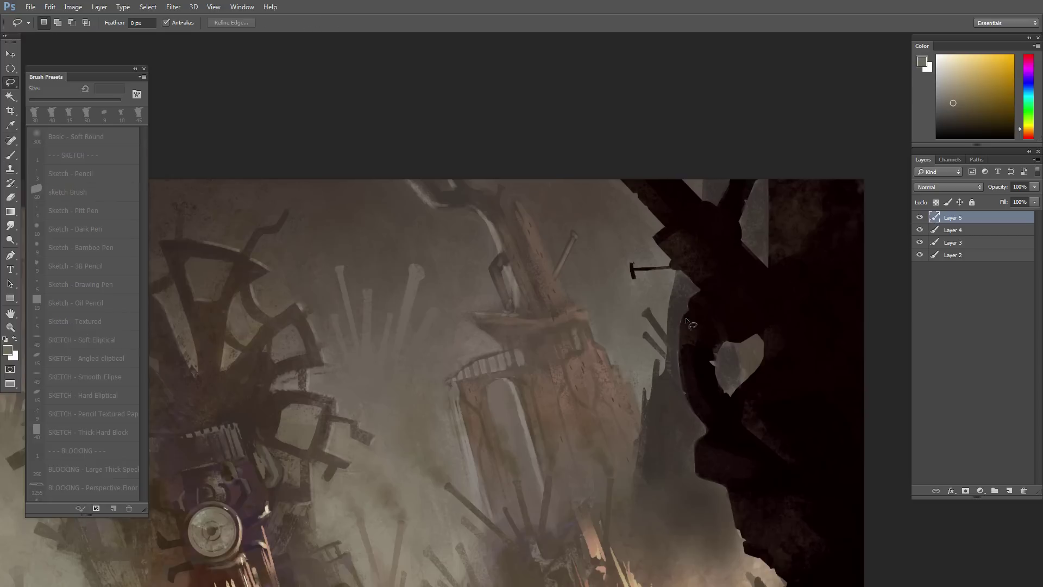
mouse_move(670, 297)
left_mouse_down()
mouse_move(677, 275)
mouse_move(670, 319)
mouse_move(673, 299)
left_mouse_up()
key("b")
left_click(672, 284, "alt")
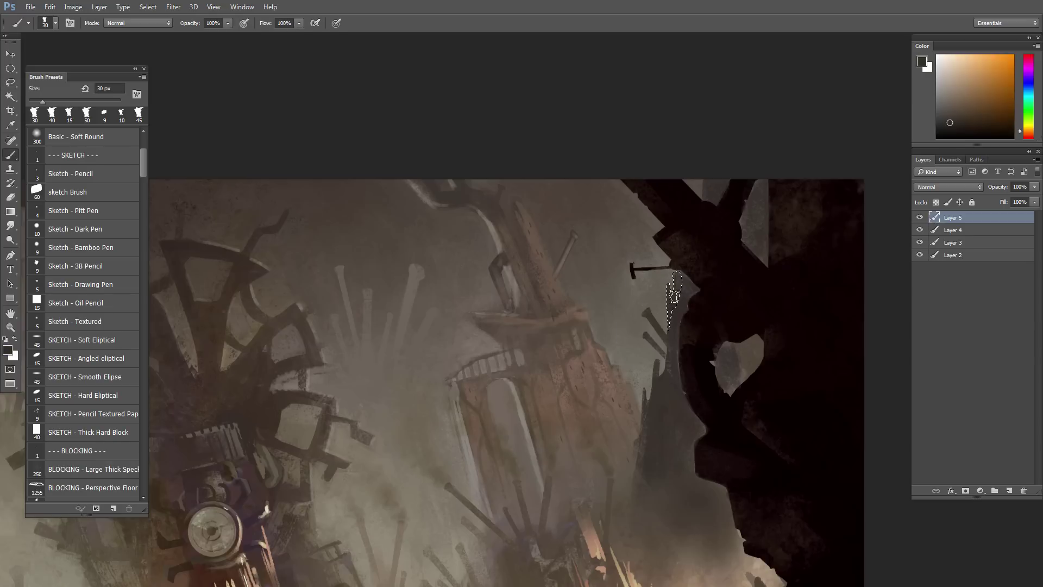
key("ctrl+d")
Step: Lasso a small hooked pipe curling from the dark grey spire toward the ruined tower and paint it dark grey
scroll(676, 353, "up", 1)
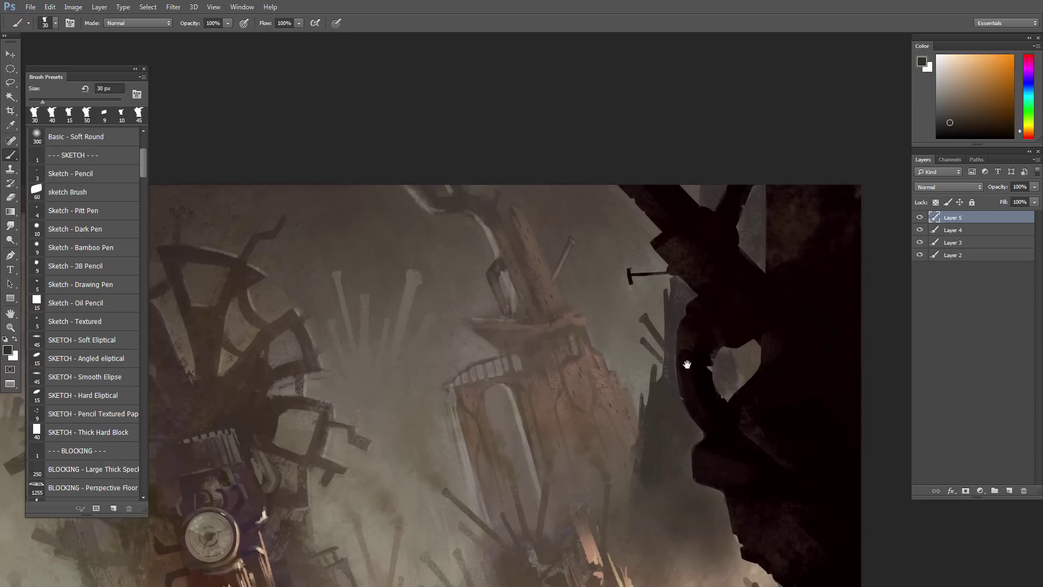
scroll(681, 371, "up", 1)
key("l")
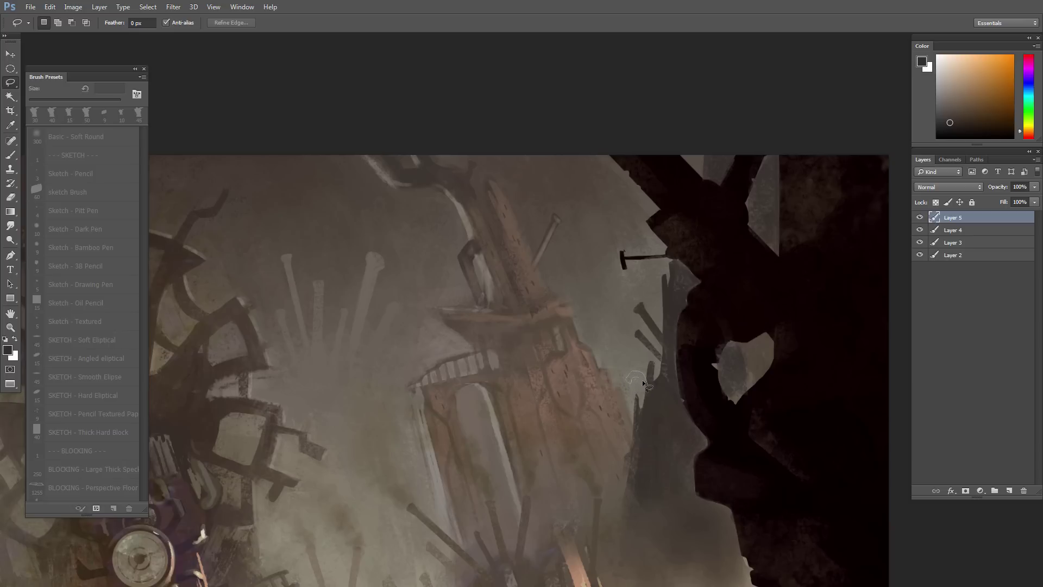
key("b")
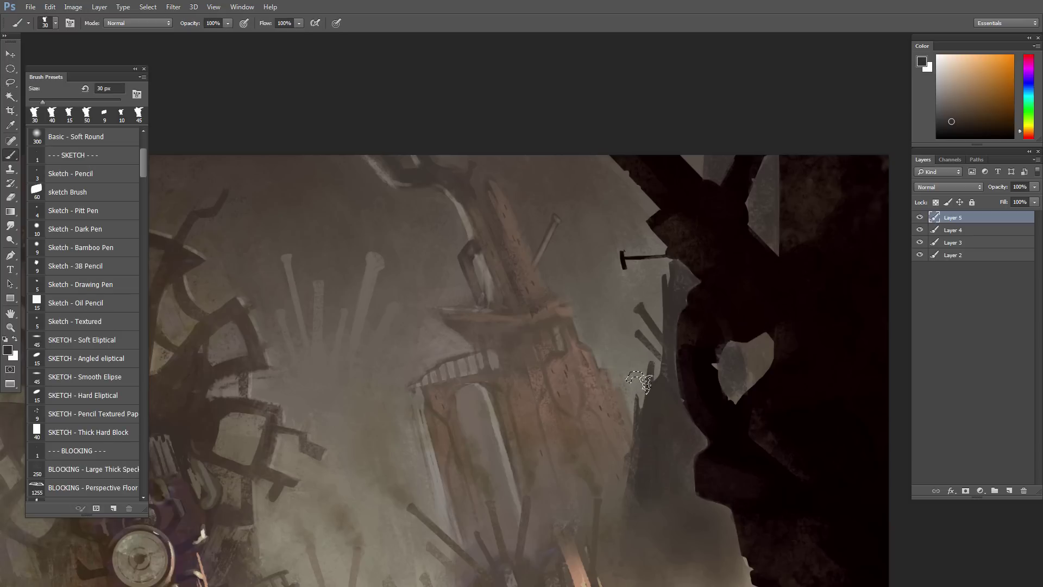
Step: Lasso a bent pipe lower on the dark grey spire, jutting over the tower's edge, and paint it with sampled dark grey
key("l")
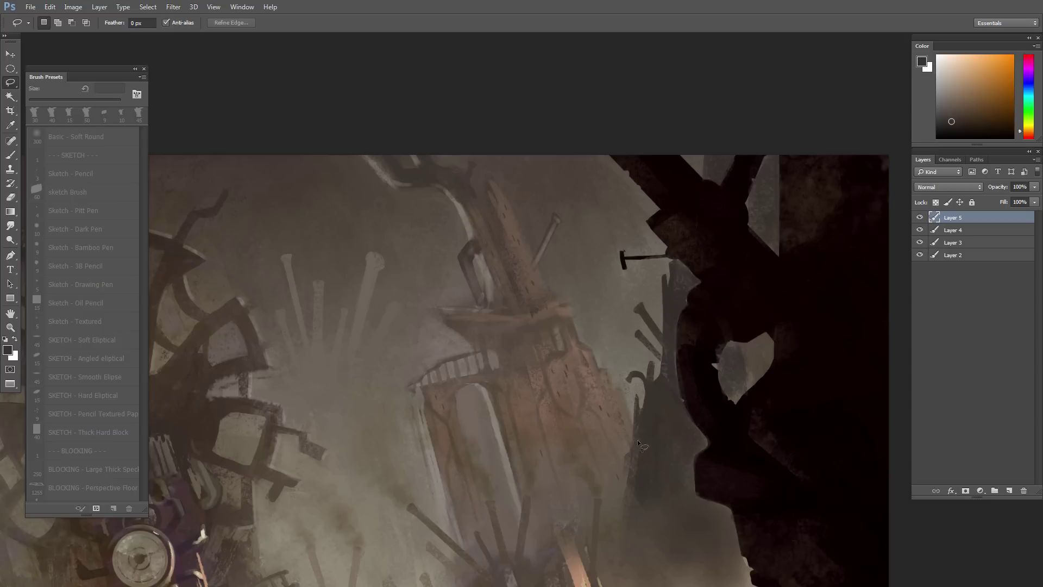
scroll(635, 422, "down", 1)
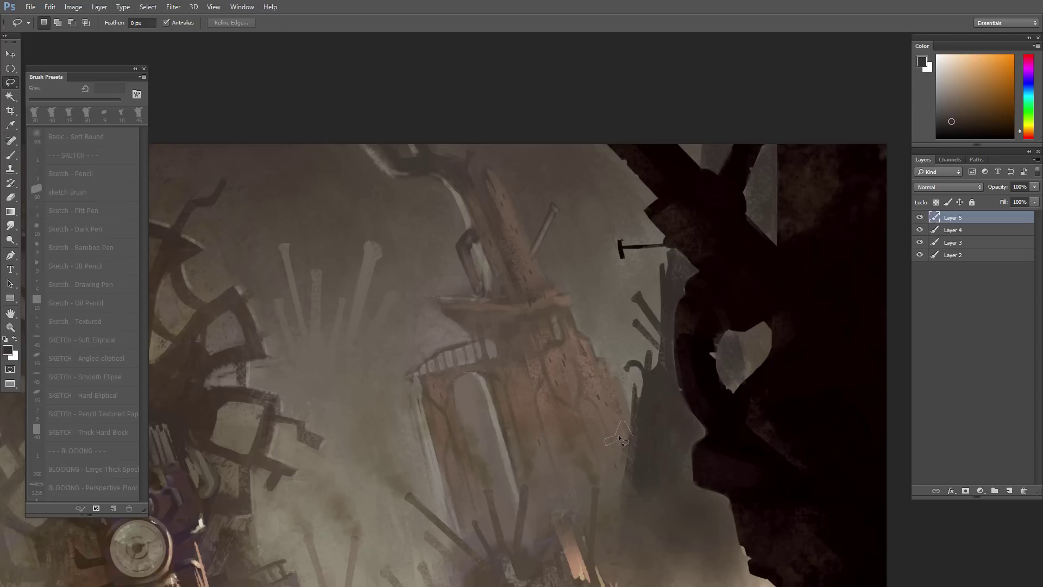
key("b")
left_click(646, 428, "alt")
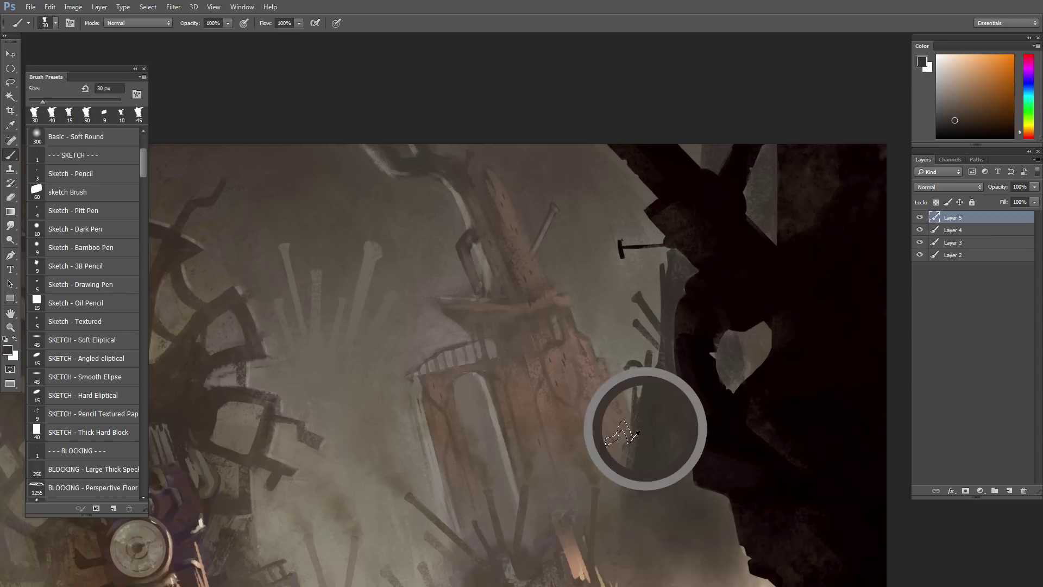
left_click_drag(607, 441, 623, 425)
left_click(646, 434, "alt")
left_click(639, 432, "alt")
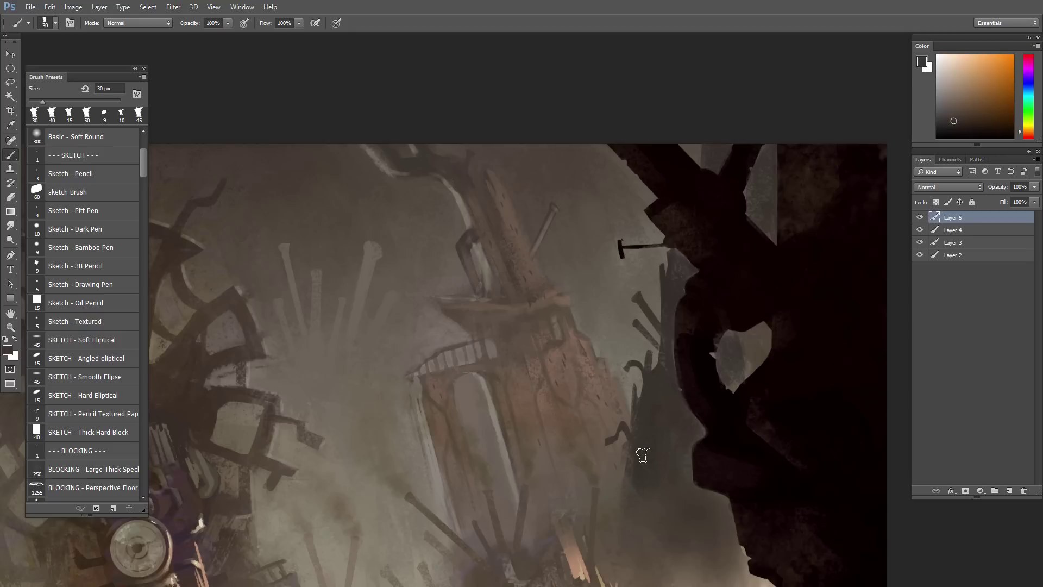
Step: Lasso a flared tip on the free end of the lower bent pipe, fill it with sampled dark grey-brown, and deselect
key("l")
left_click(622, 448, "ctrl")
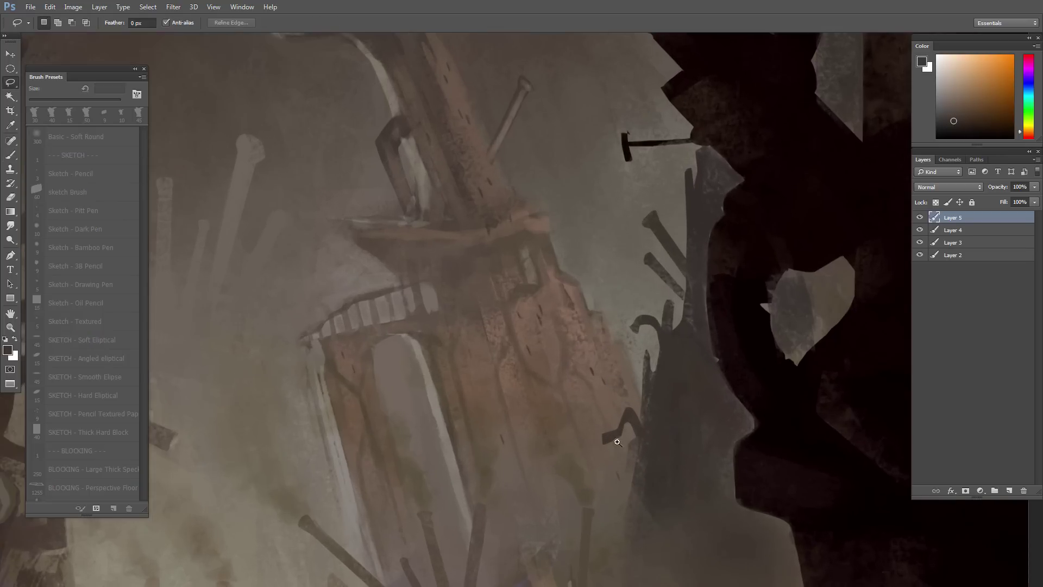
left_click_drag(605, 434, 606, 445)
key("b")
left_click(613, 434, "alt")
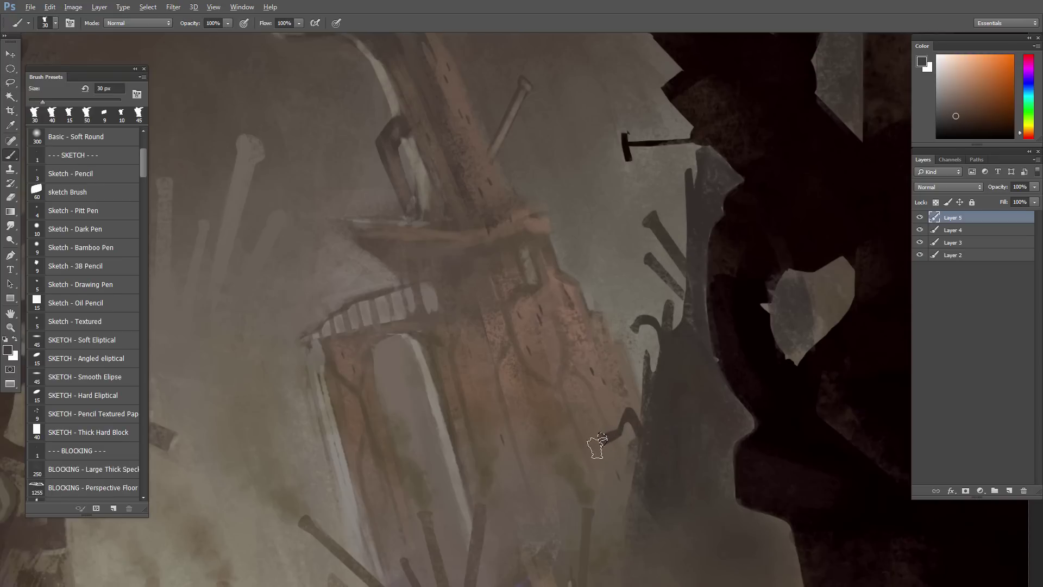
key("alt+BackSpace")
key("ctrl+d")
Step: Lasso an angular pipe loop on the dark grey spire just below the bent pipe, paint it with sampled dark grey, and deselect
key("l")
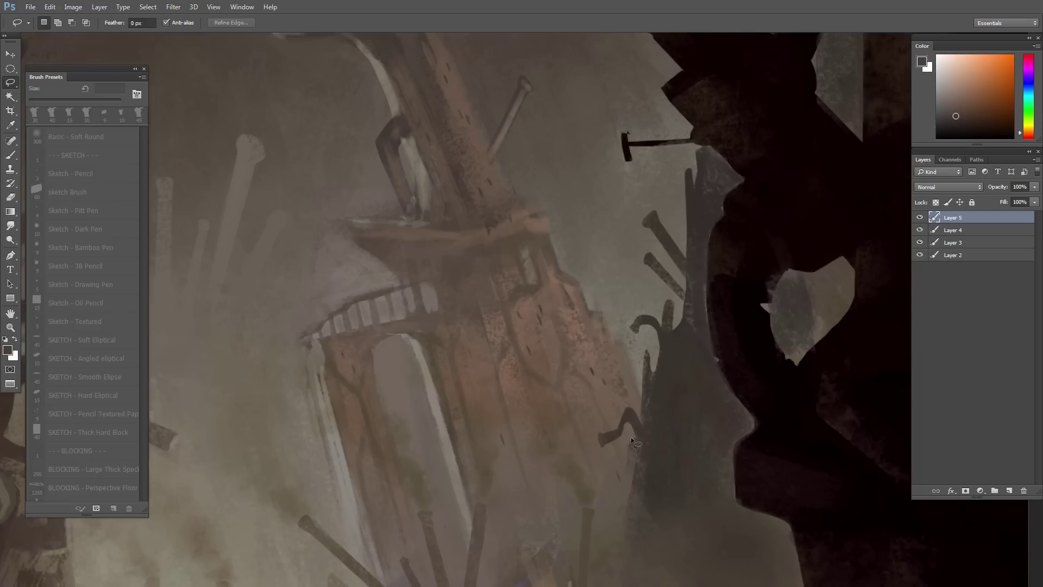
mouse_move(641, 481)
left_mouse_down()
mouse_move(630, 465)
mouse_move(649, 432)
mouse_move(626, 450)
mouse_move(630, 477)
left_mouse_up()
key("b")
left_click(639, 426, "alt")
key("ctrl+d")
left_click_drag(661, 447, 654, 440)
scroll(655, 439, "up", 2)
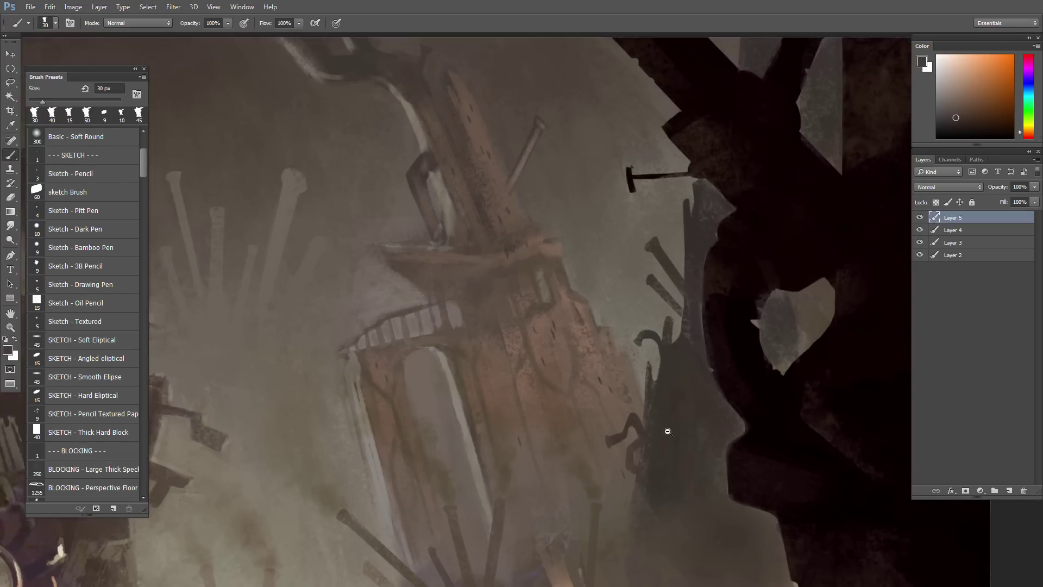
Step: Lasso a short curved pipe at the spire's peak beside the upright stub, paint it with sampled dark grey, and deselect
key("l")
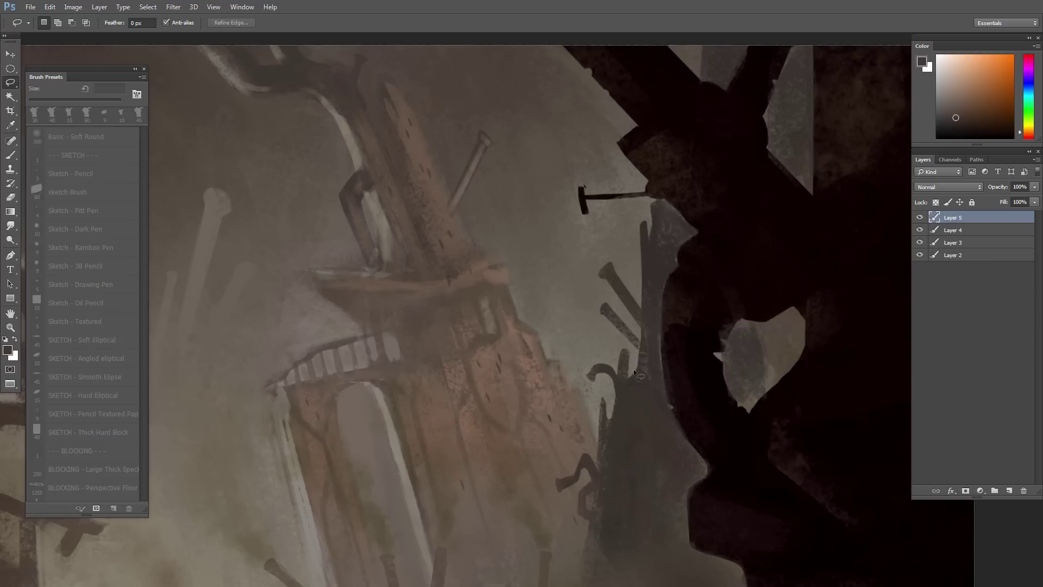
left_click_drag(625, 364, 638, 369)
key("b")
left_click(641, 381, "alt")
key("ctrl+d")
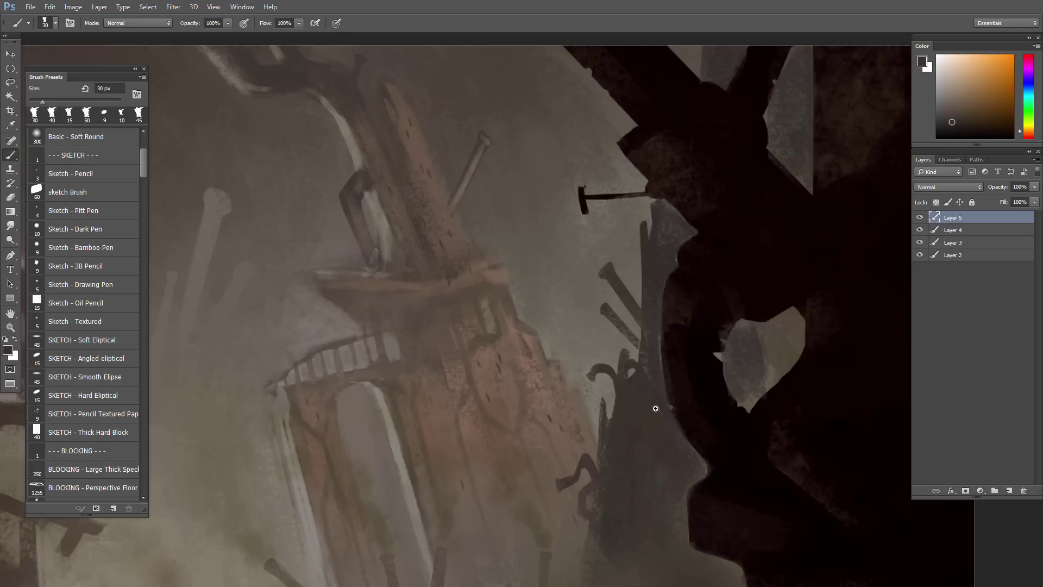
Step: Reduce the brush to 8 px and refine the short pipes at the spire's peak with sampled dark grey and mist grey
left_click(633, 387, "alt")
key("bracketleft")
key("bracketleft")
key("bracketleft")
key("bracketleft")
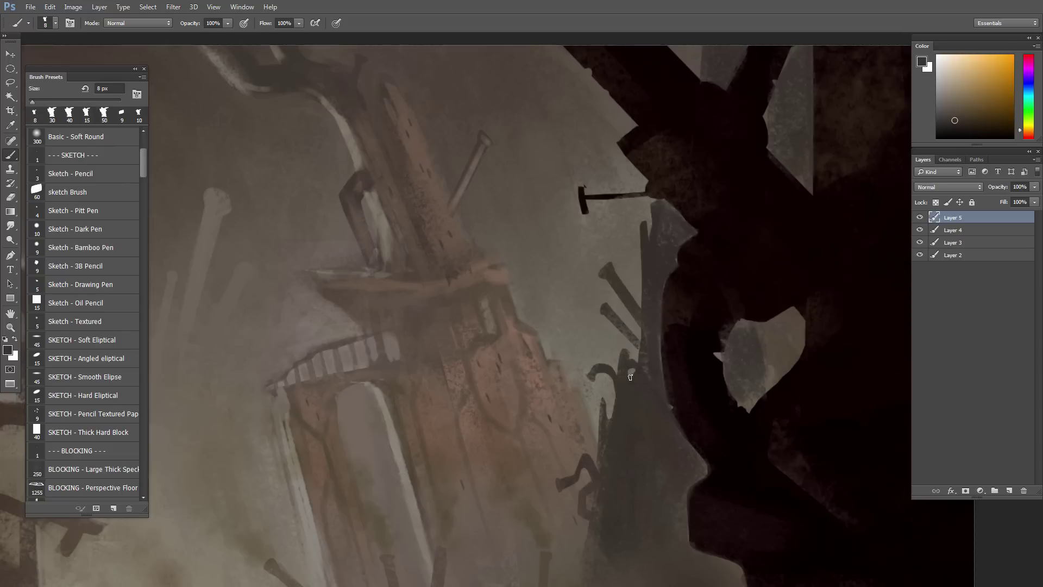
left_click(624, 334, "alt")
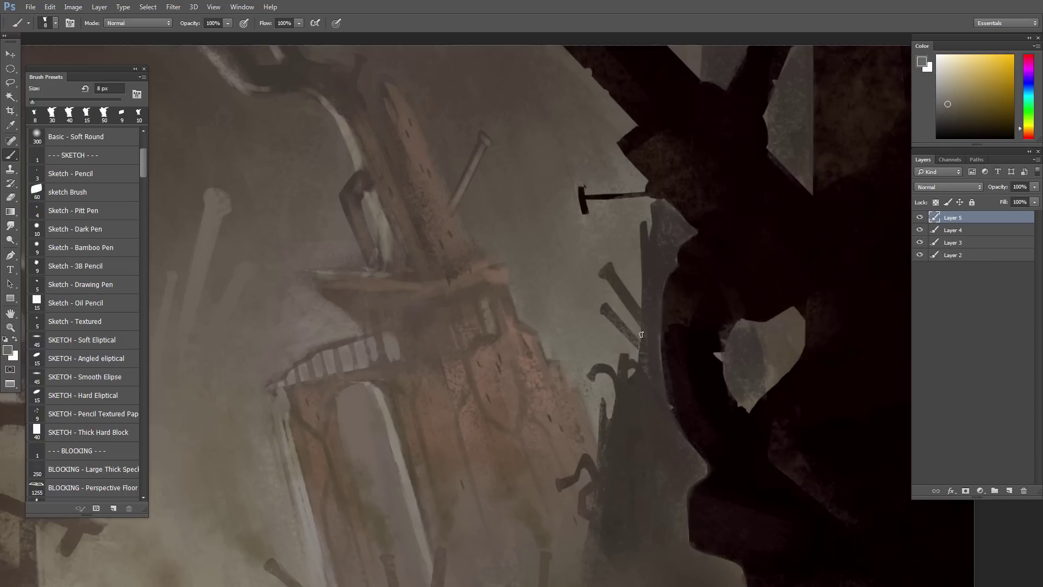
Step: Lasso a small connecting piece between the hooked pipe and the upright stub and paint it with sampled dark grey
key("l")
scroll(608, 370, "up", 2)
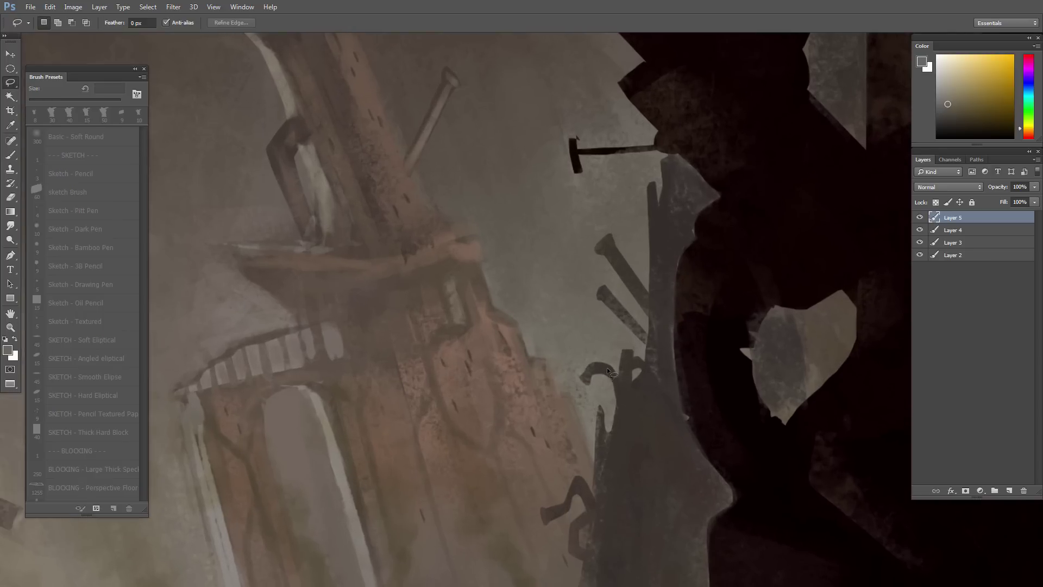
left_click_drag(609, 369, 627, 363)
key("b")
left_click(627, 379, "alt")
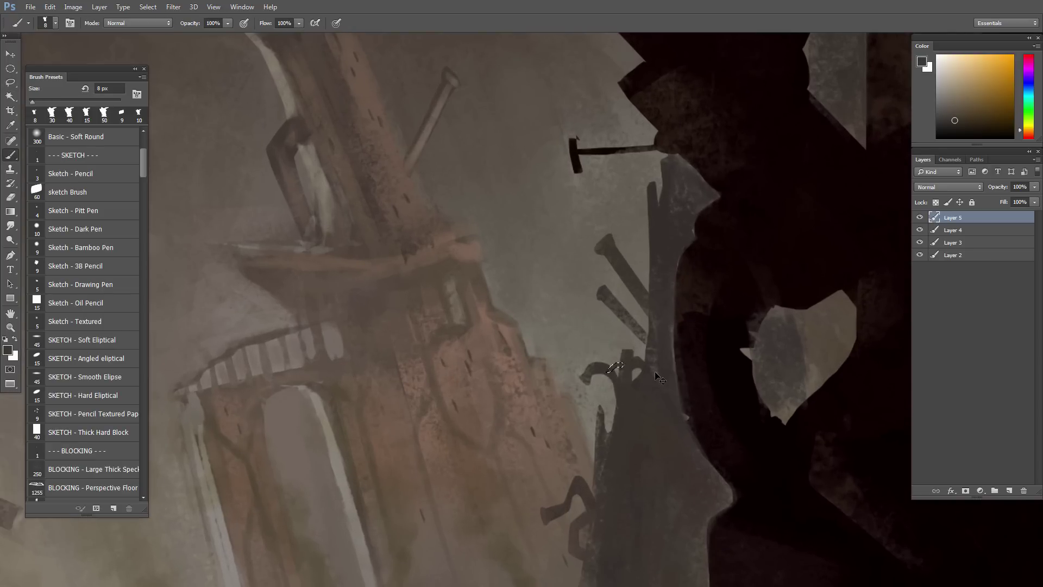
scroll(642, 377, "down", 2)
scroll(641, 377, "up", 3)
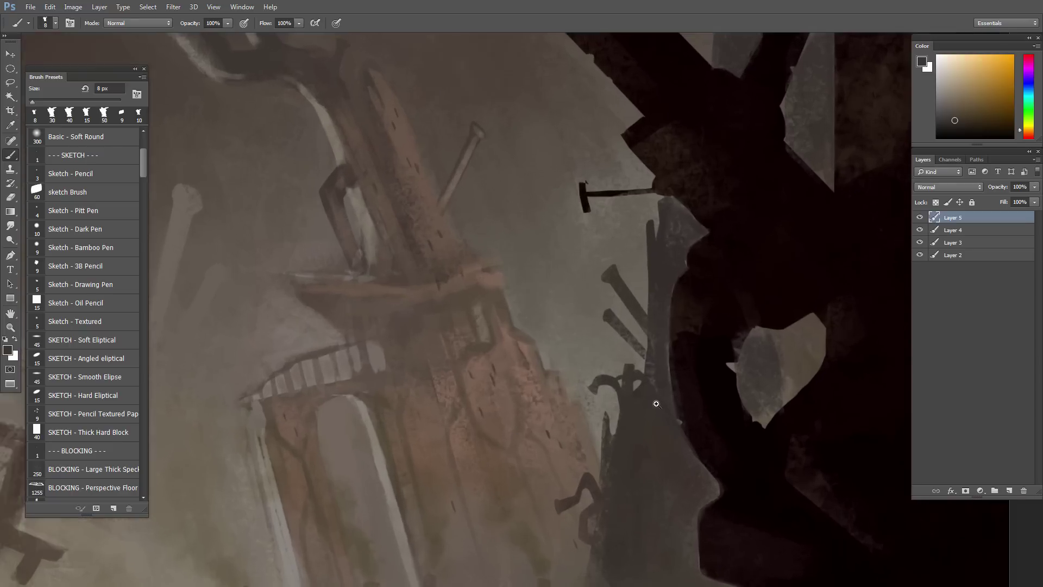
Step: Lasso a small slanted pipe rising from the upright stub at the spire's peak, fill it with dark grey, and deselect
key("l")
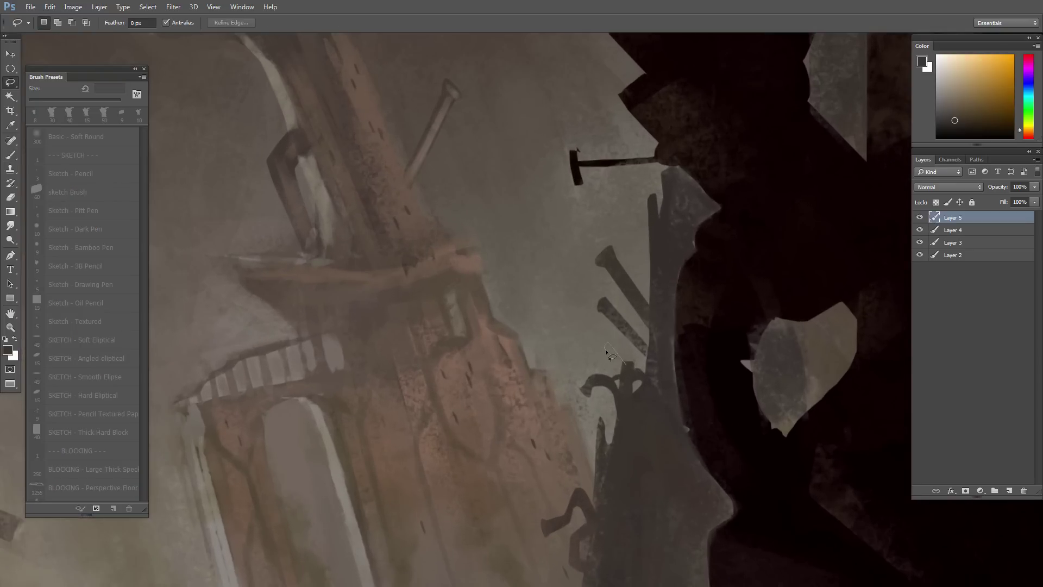
left_click_drag(628, 371, 629, 374)
key("b")
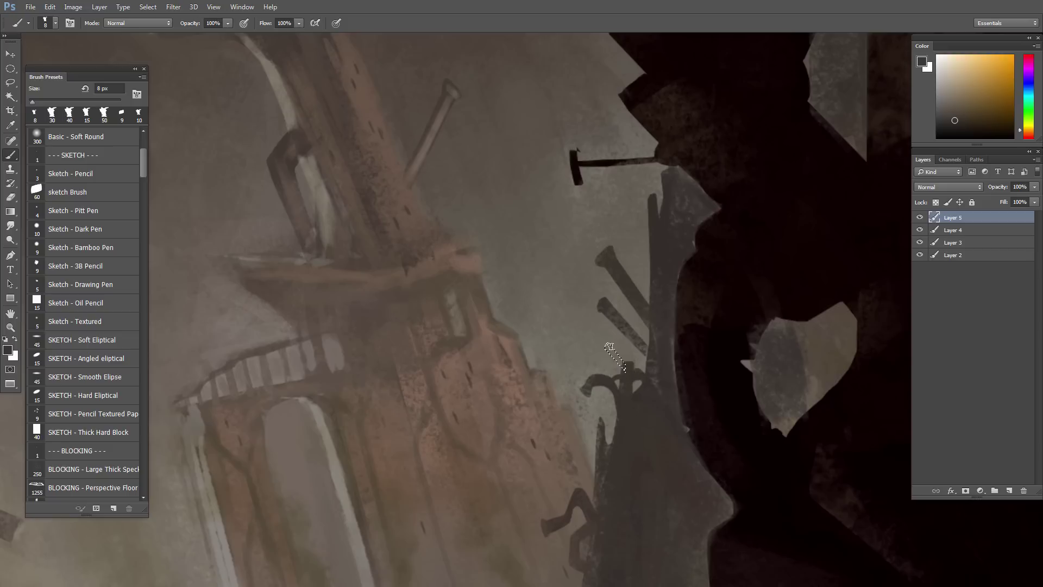
key("alt+BackSpace")
key("ctrl+d")
Step: Lasso a small bent pipe on the spire's tower-facing edge above the flared pipe, paint it with sampled dark grey, and deselect
key("l")
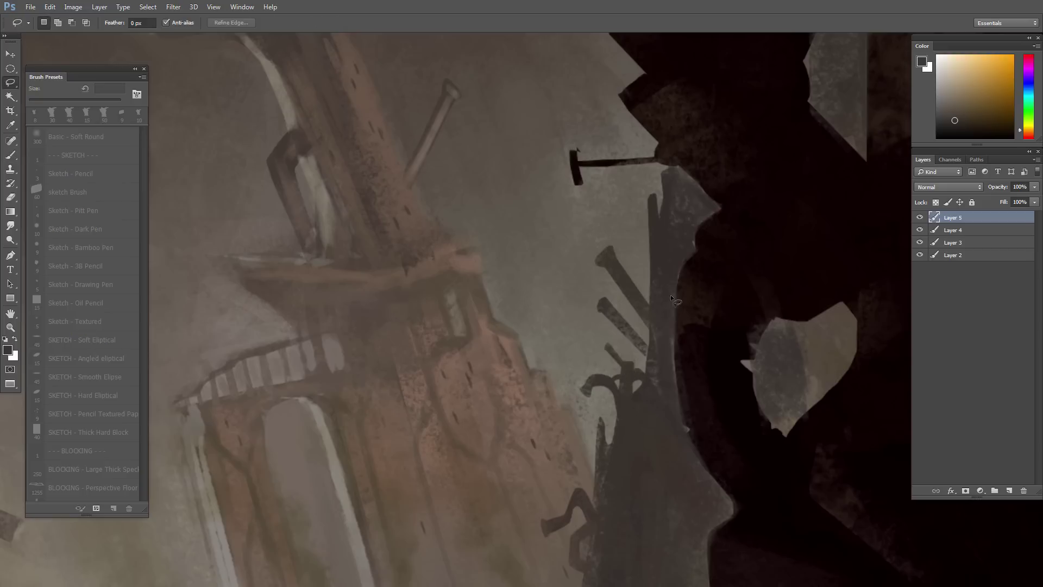
scroll(670, 298, "up", 3)
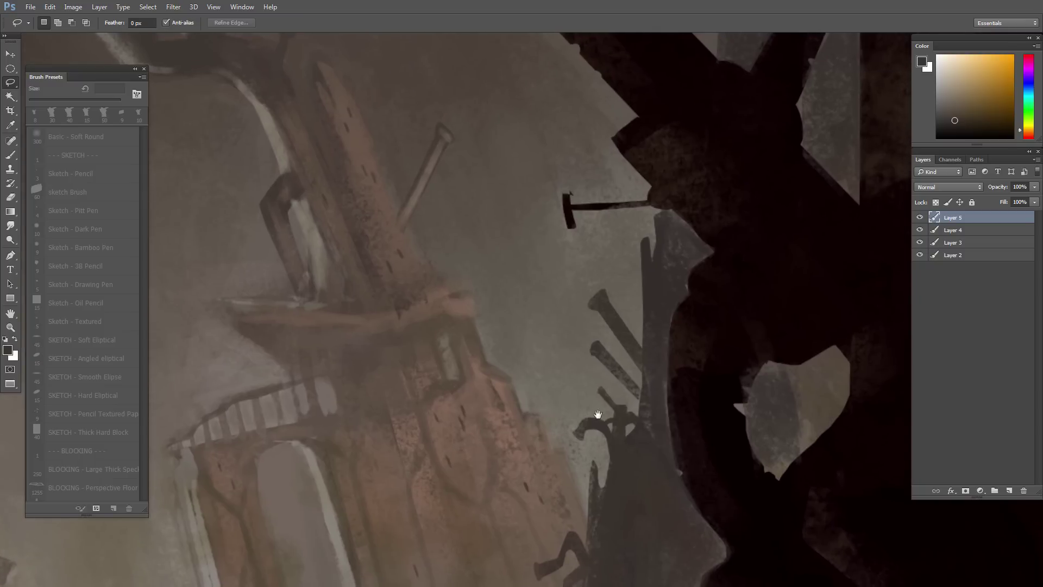
left_click_drag(600, 460, 582, 373)
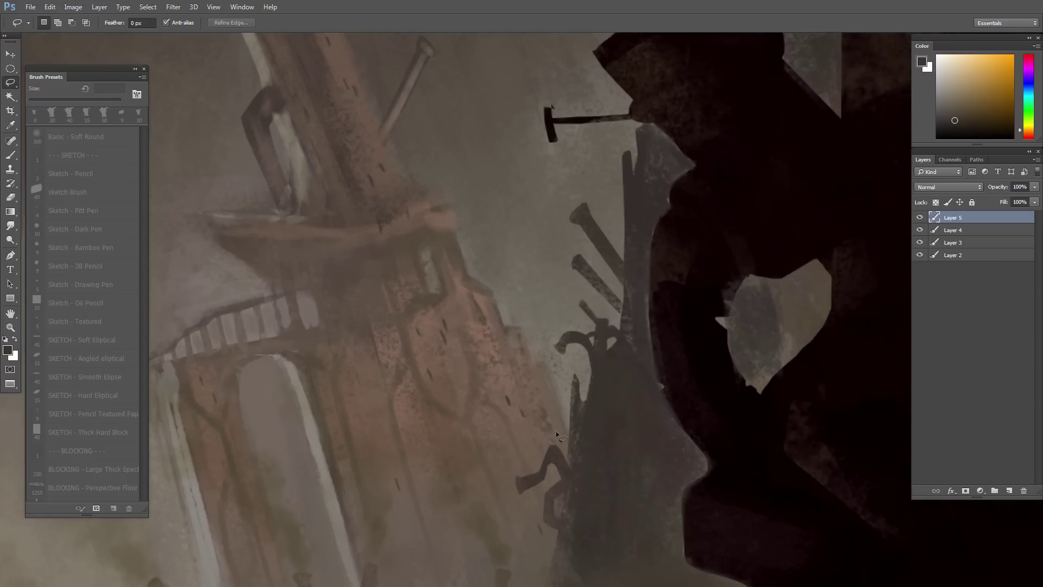
mouse_move(577, 411)
left_mouse_down()
mouse_move(555, 422)
mouse_move(554, 440)
mouse_move(573, 453)
mouse_move(578, 413)
mouse_move(562, 422)
mouse_move(572, 453)
mouse_move(566, 426)
left_mouse_up()
key("b")
left_click(590, 416, "alt")
key("ctrl+d")
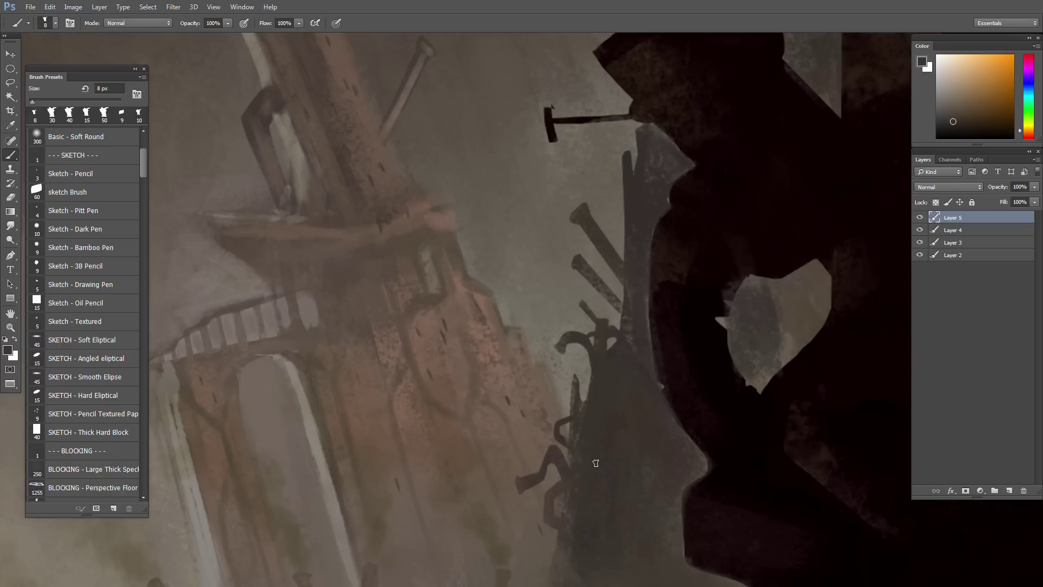
Step: Paint out the pale spike on the tower-facing edge of the frame's heart-shaped opening with sampled near-black at 8 px
key("l")
mouse_move(582, 462)
left_mouse_down()
mouse_move(598, 432)
mouse_move(573, 475)
mouse_move(554, 435)
mouse_move(559, 417)
left_mouse_up()
left_click_drag(604, 303, 592, 292)
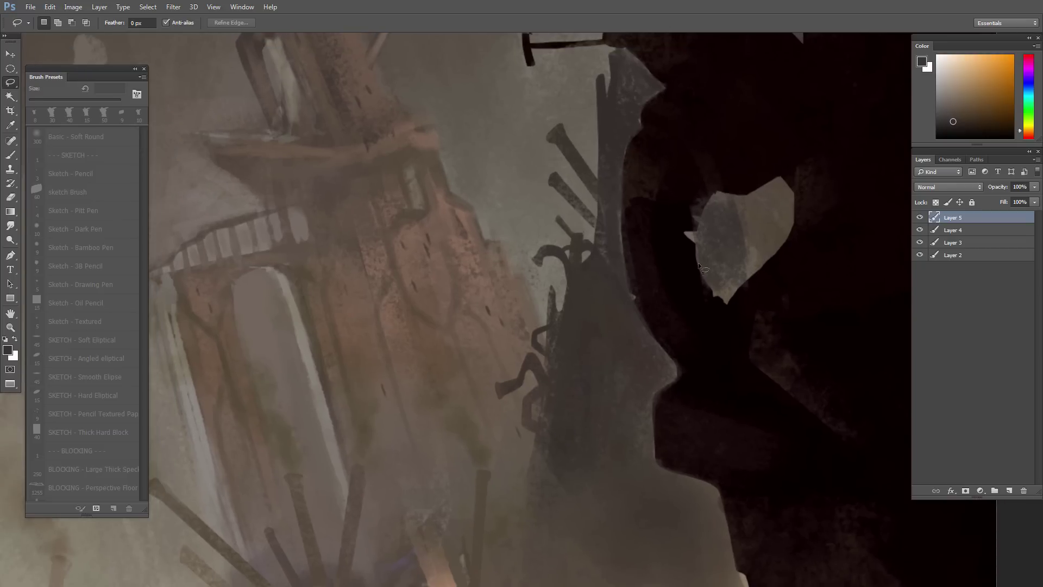
key("b")
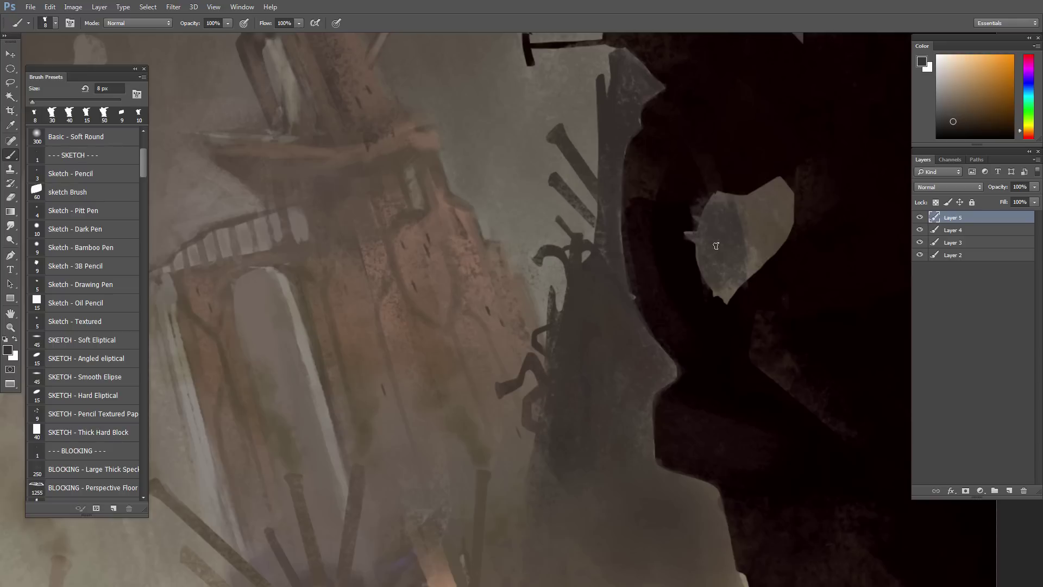
key("e")
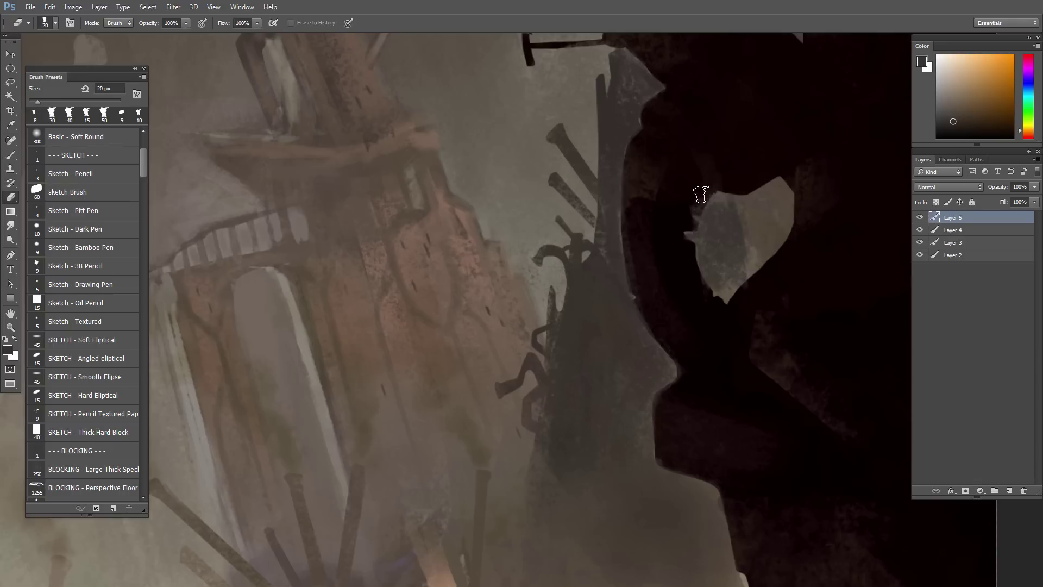
key("b")
left_click(700, 185, "alt")
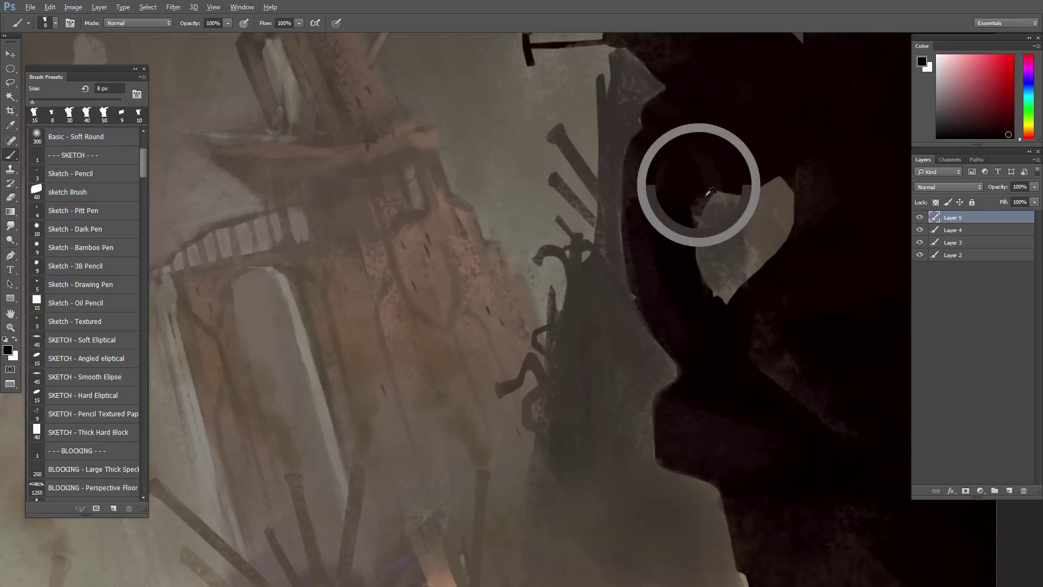
left_click_drag(705, 195, 693, 246)
left_click(681, 250, "alt")
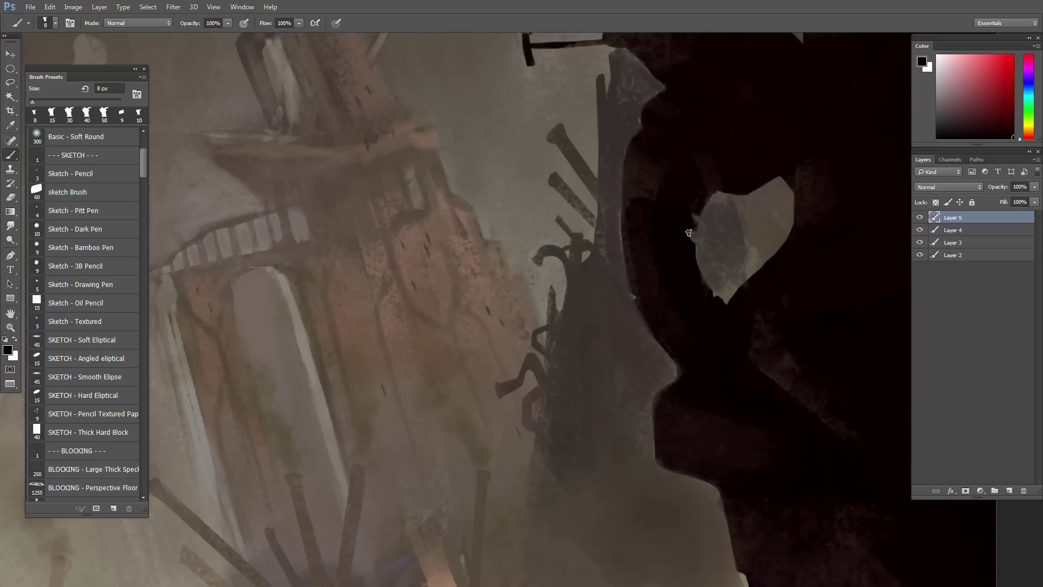
left_click(680, 239, "alt")
left_click_drag(685, 232, 710, 292)
Step: Touch up the upper rim and interior of the heart-shaped opening with sampled dark grey and grey-brown
left_click(728, 216, "alt")
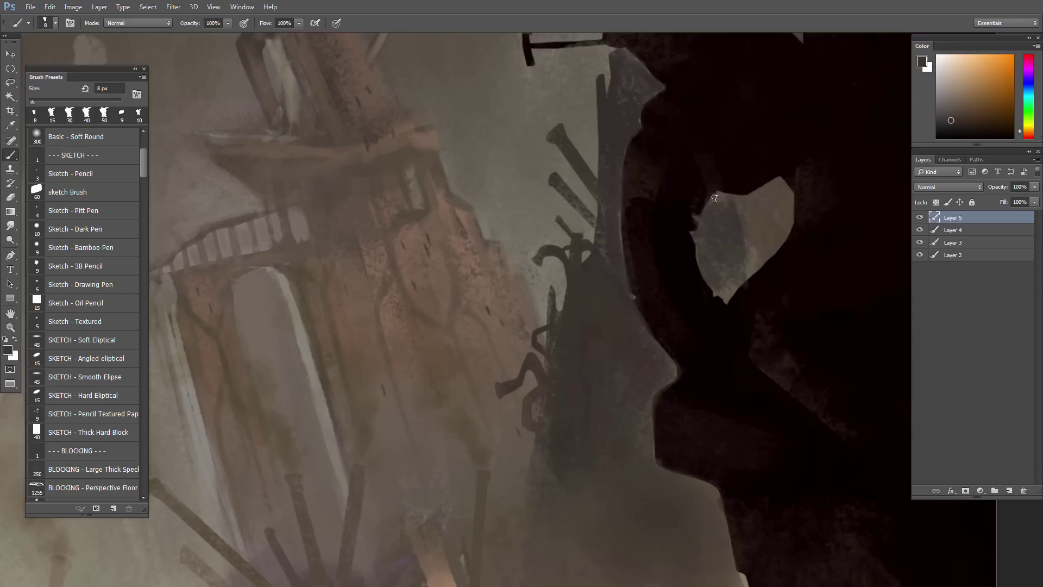
left_click(767, 221, "alt")
key("l")
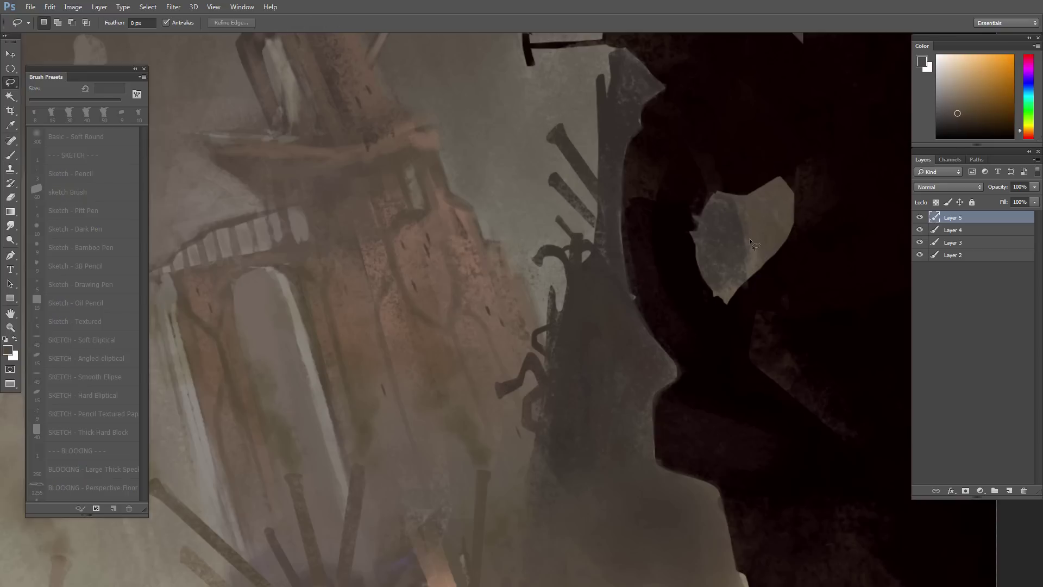
scroll(755, 250, "down", 3)
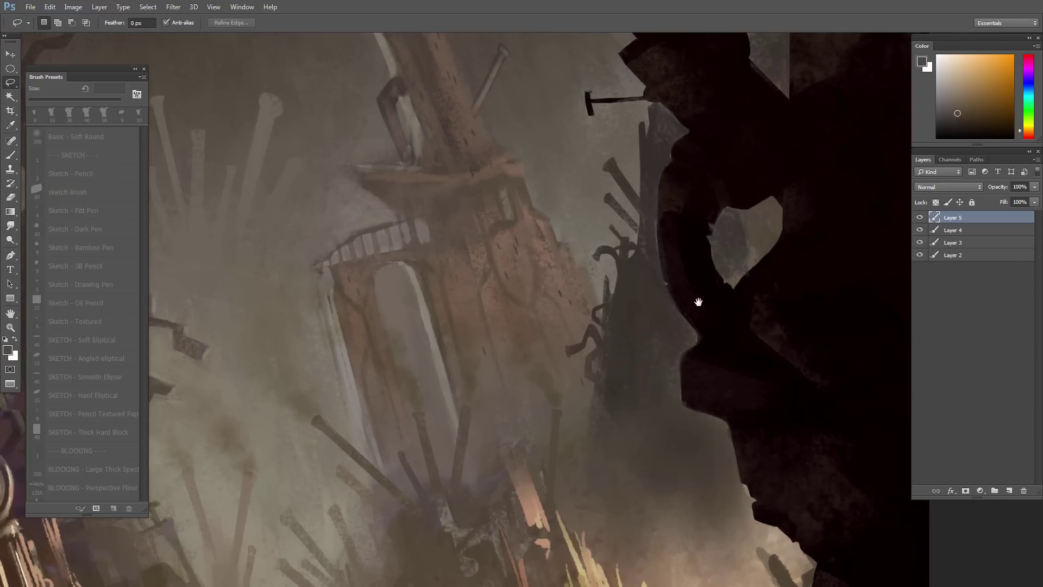
Step: Retouch the triangular gap in the upper part of the dark frame with sampled dark grey, using the brush at 20 px and 10 px
left_click_drag(698, 302, 591, 562)
key("b")
left_click(607, 244, "alt")
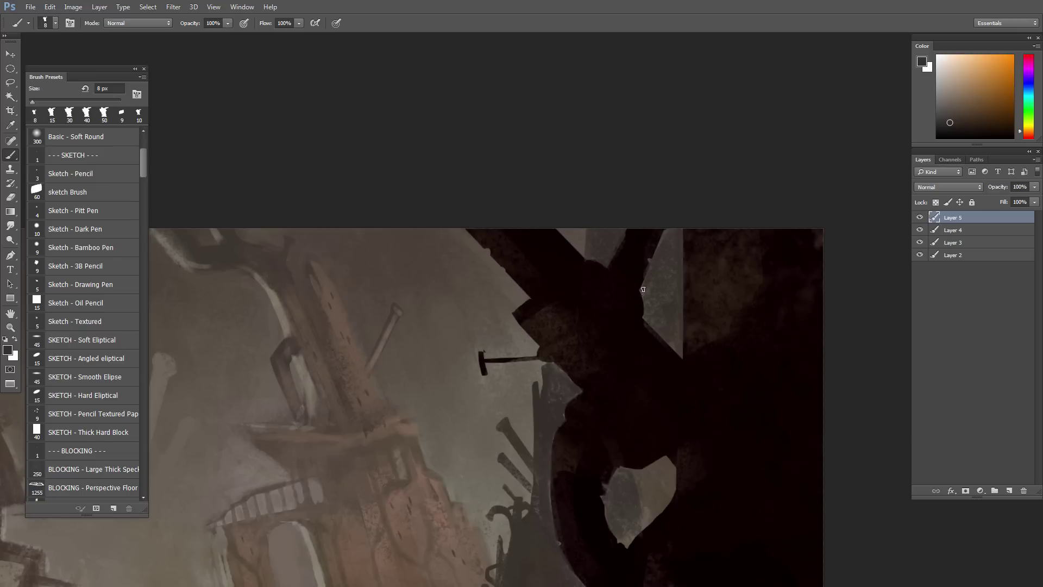
key("bracketright")
key("bracketright")
key("bracketright")
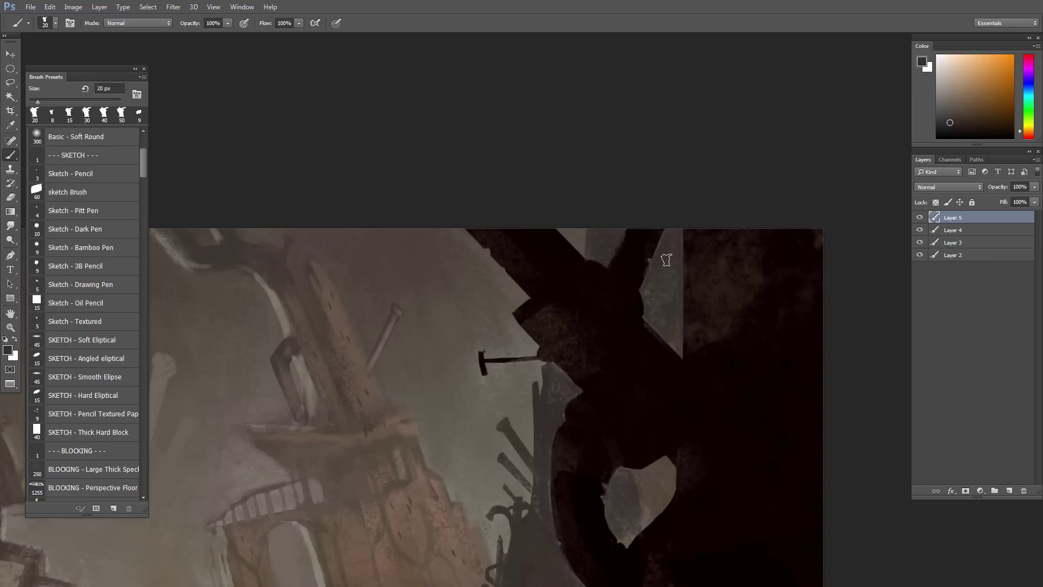
key("bracketleft")
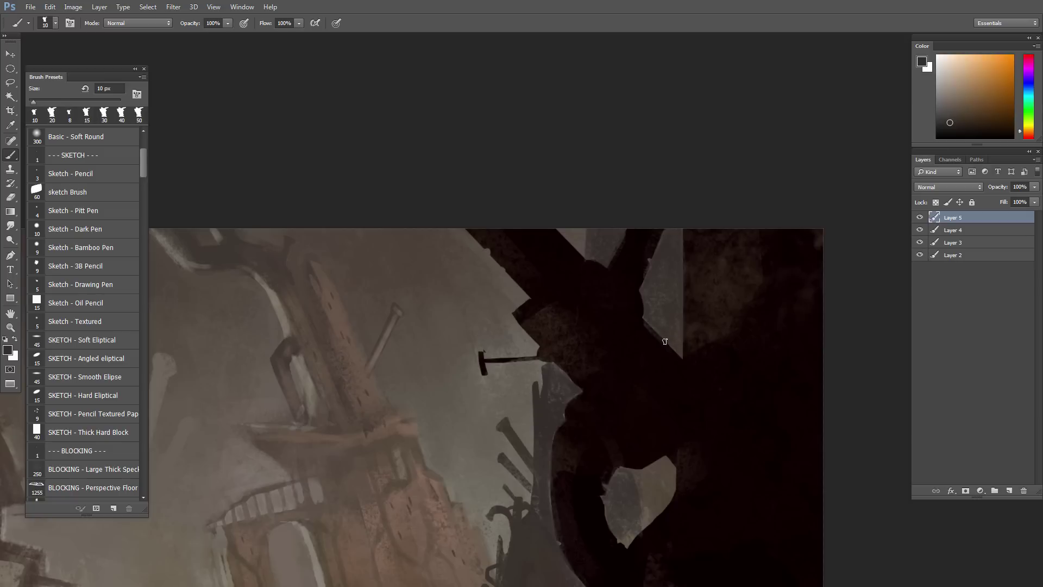
Step: Clean up the beam edges around the triangular gap with sampled near-black at 10 px, undoing unwanted strokes
left_click(653, 351, "alt")
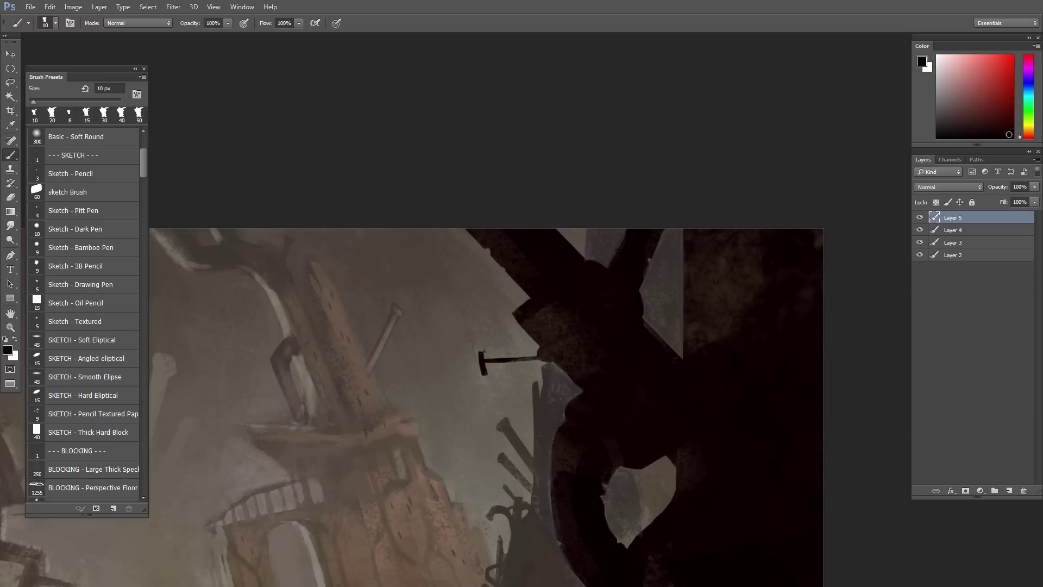
key("ctrl+alt+z")
left_click(633, 253, "alt")
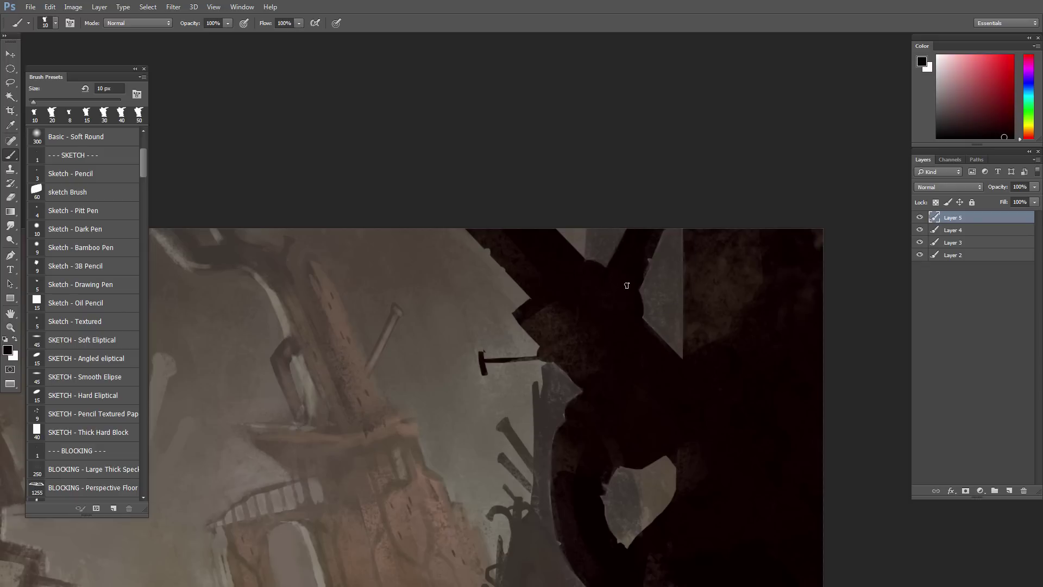
scroll(454, 368, "down", 1)
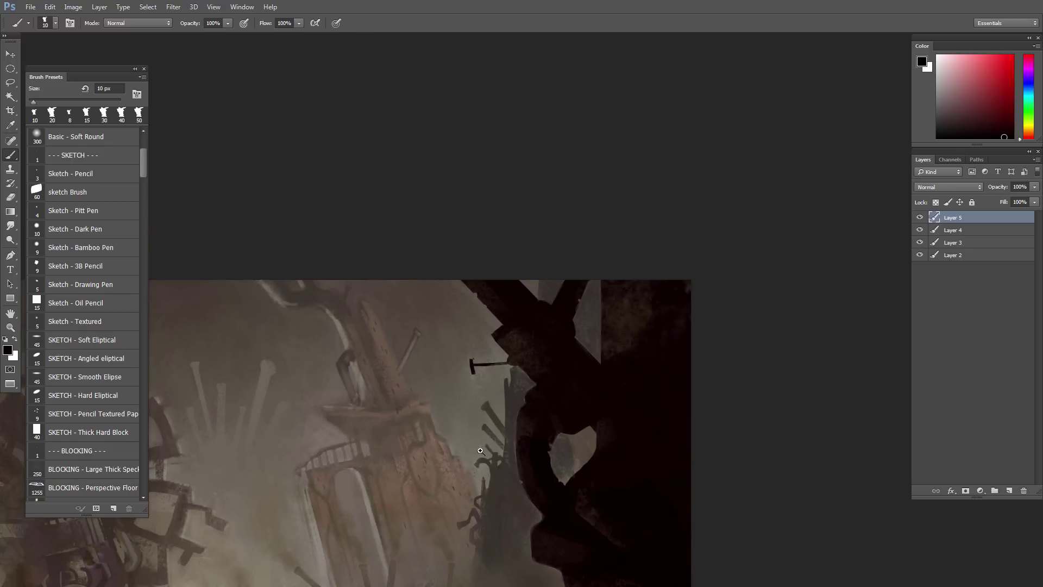
Step: Touch up the base of the hammer-shaped spike where it meets the frame with sampled dark grey and near-black at 10 px
scroll(478, 447, "up", 1)
left_click(530, 355, "alt")
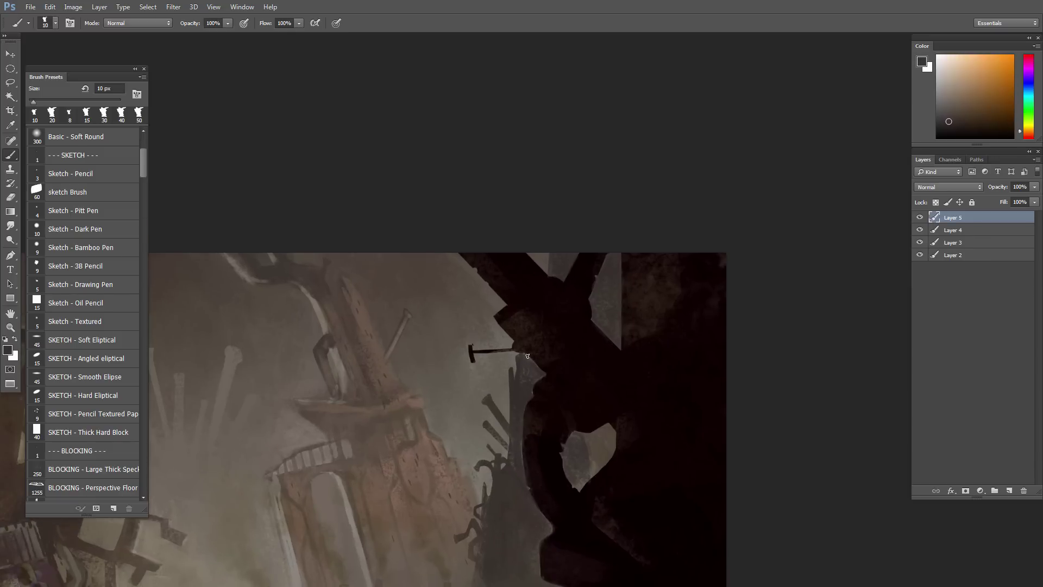
left_click(525, 351, "alt")
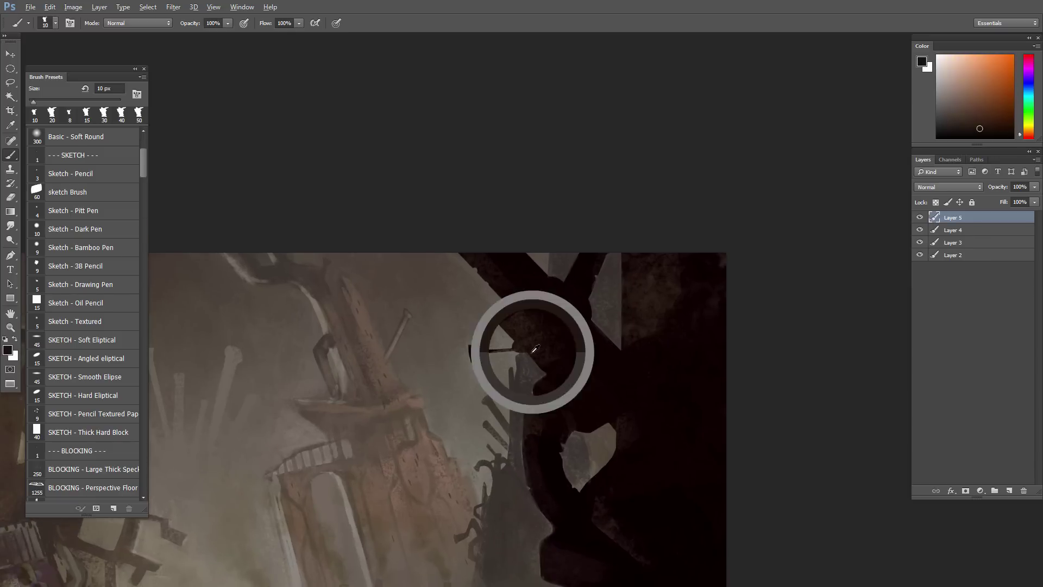
scroll(564, 449, "up", 2)
left_click_drag(531, 422, 528, 429)
scroll(553, 405, "down", 3)
left_click_drag(580, 374, 672, 218)
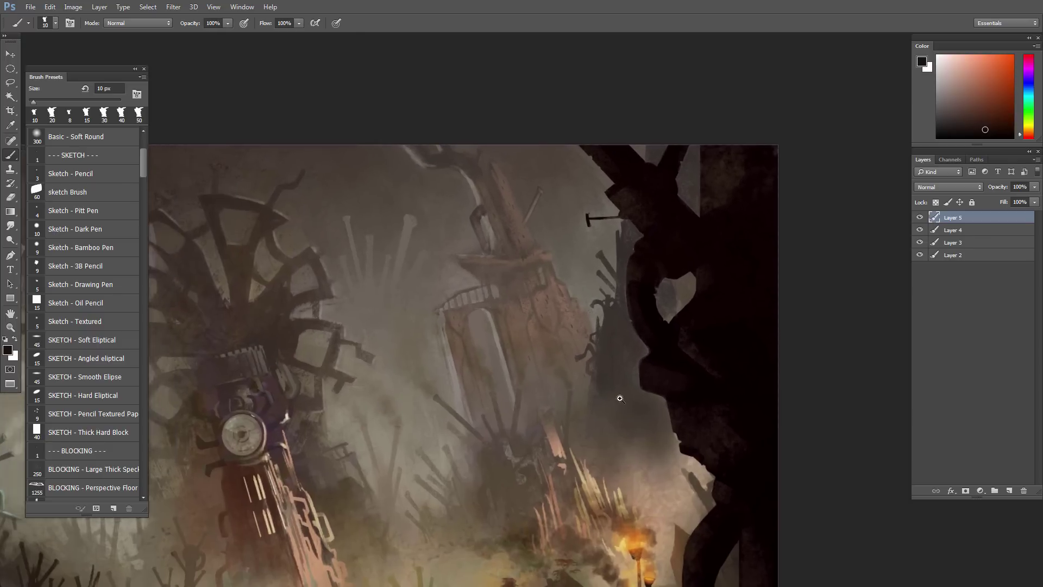
Step: Paint a small pointed pipe on the upper edge of the dark grey spire inside a lasso selection, with sampled grey at 8 px
left_click(603, 372, "ctrl")
left_click(603, 361, "ctrl")
scroll(609, 330, "up", 1)
left_click(619, 300, "alt")
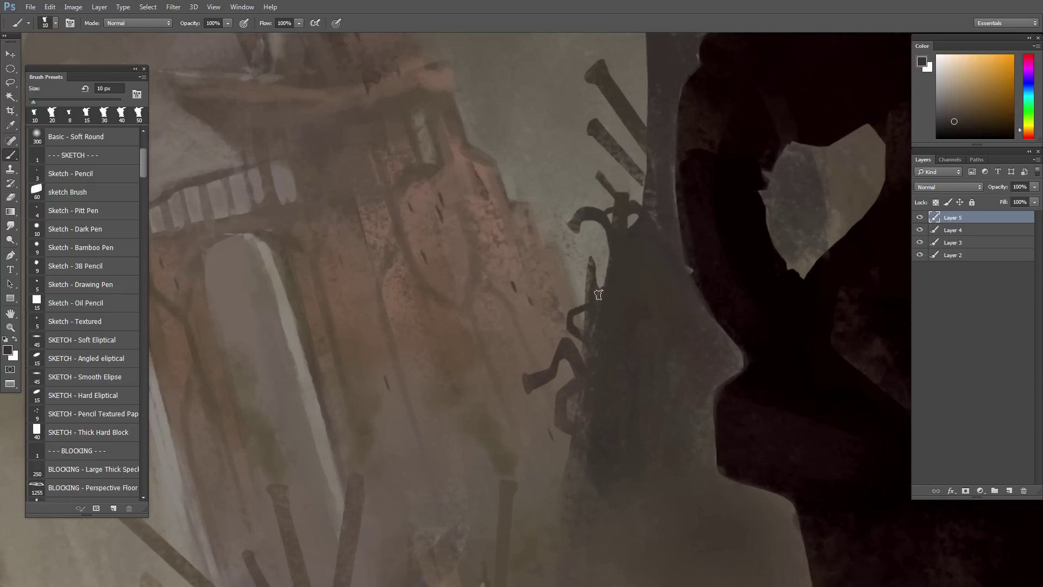
key("bracketleft")
key("bracketleft")
key("l")
mouse_move(591, 271)
left_mouse_down()
mouse_move(617, 262)
mouse_move(592, 276)
left_mouse_up()
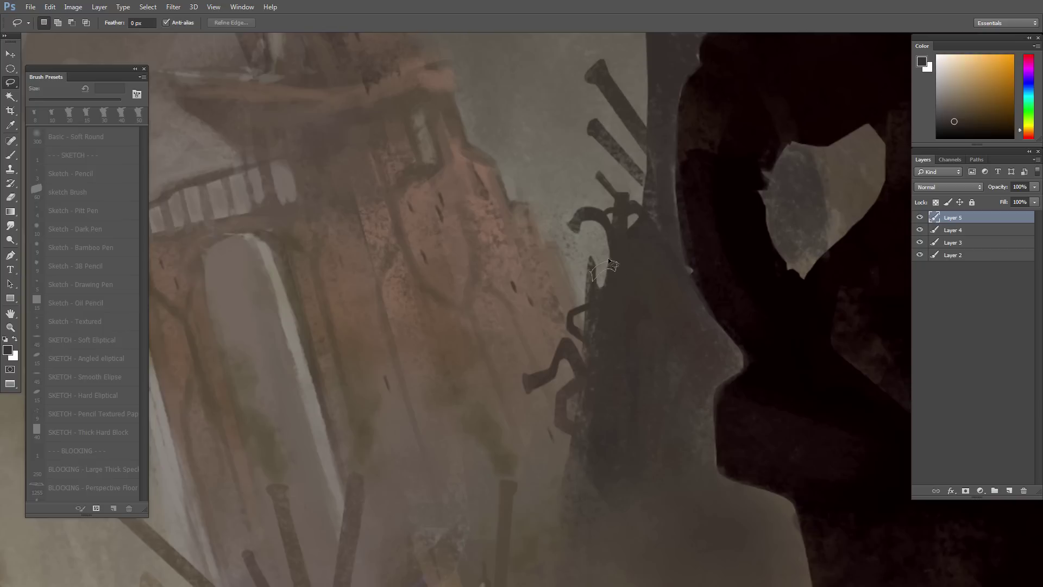
key("b")
key("ctrl+d")
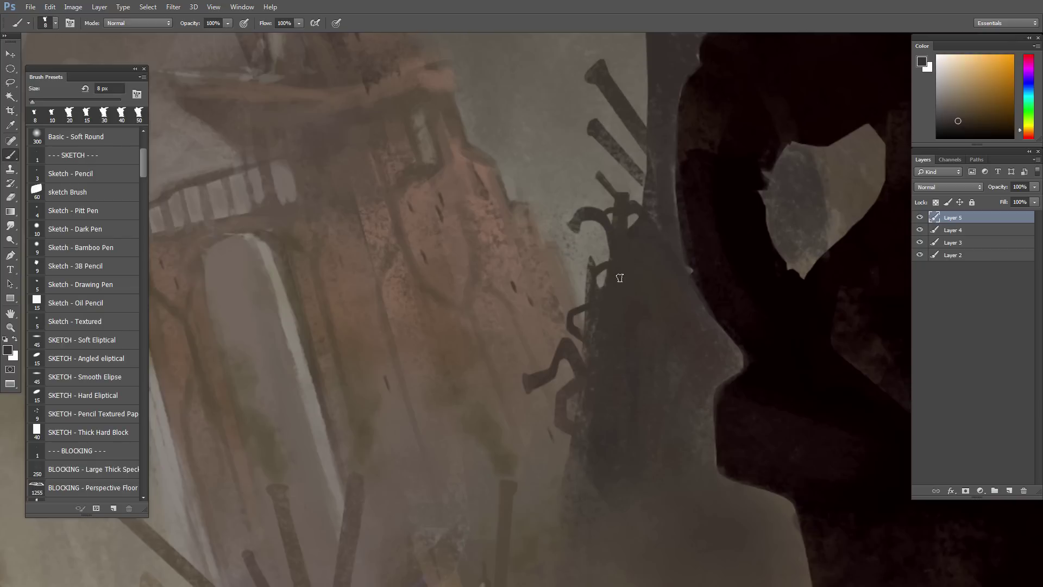
Step: Touch up the spire's small side pipes and fill in the short slanted pipe with sampled dark greys at 8 px
left_click(595, 291, "alt")
left_click(597, 273, "alt")
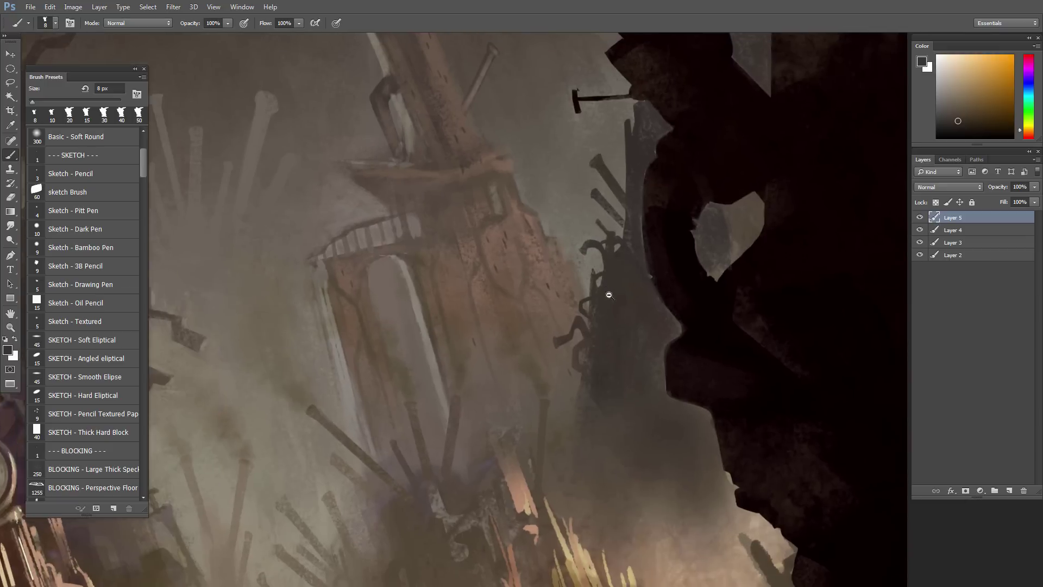
left_click(615, 268, "ctrl")
left_click(622, 162, "alt")
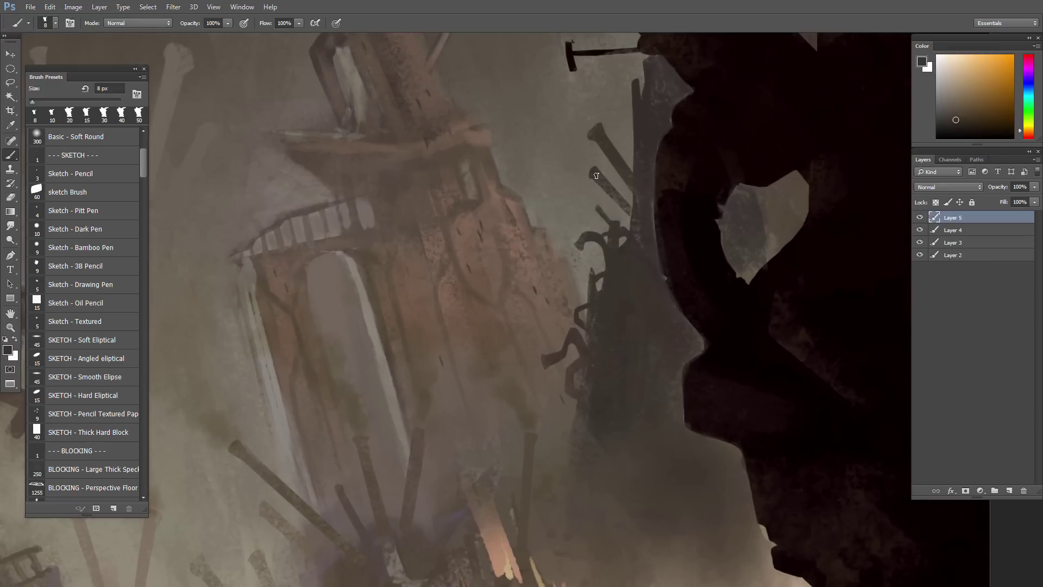
left_click(648, 224, "alt")
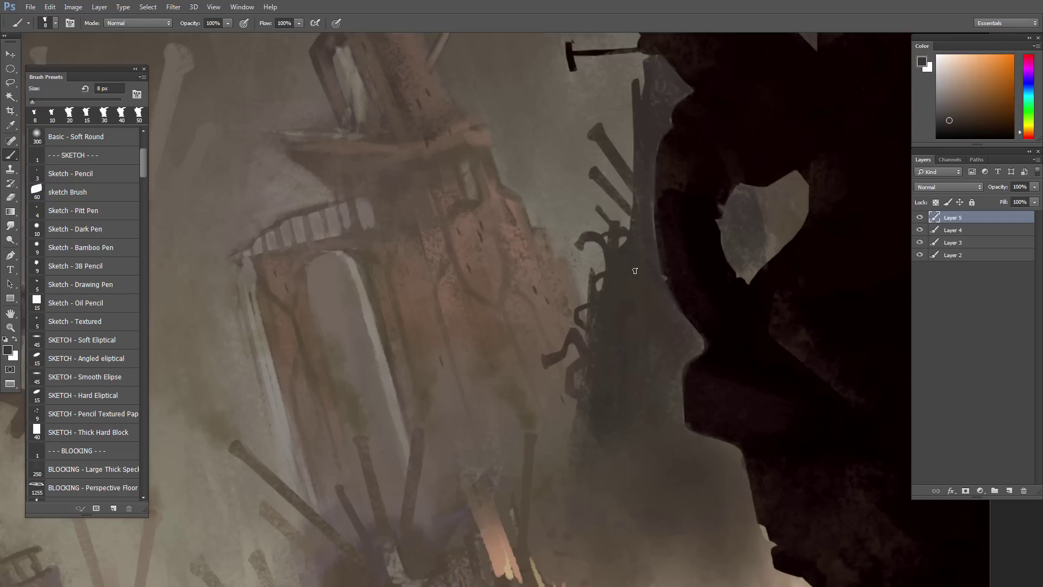
Step: Blend the lower body of the dark grey spire into the mist with sampled dark grey at 35 px
left_click_drag(648, 277, 575, 278)
left_click_drag(405, 441, 538, 364)
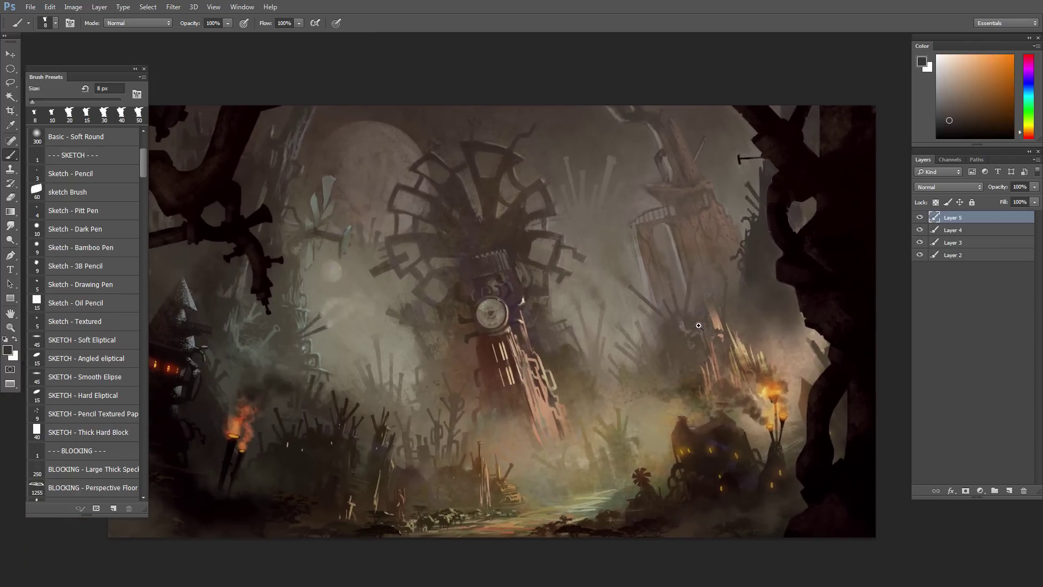
left_click(716, 328, "ctrl")
left_click(771, 270, "alt")
key("bracketright")
key("bracketright")
key("bracketright")
key("bracketright")
key("bracketright")
key("bracketright")
key("bracketright")
left_click_drag(793, 262, 778, 248)
left_click(784, 254, "alt")
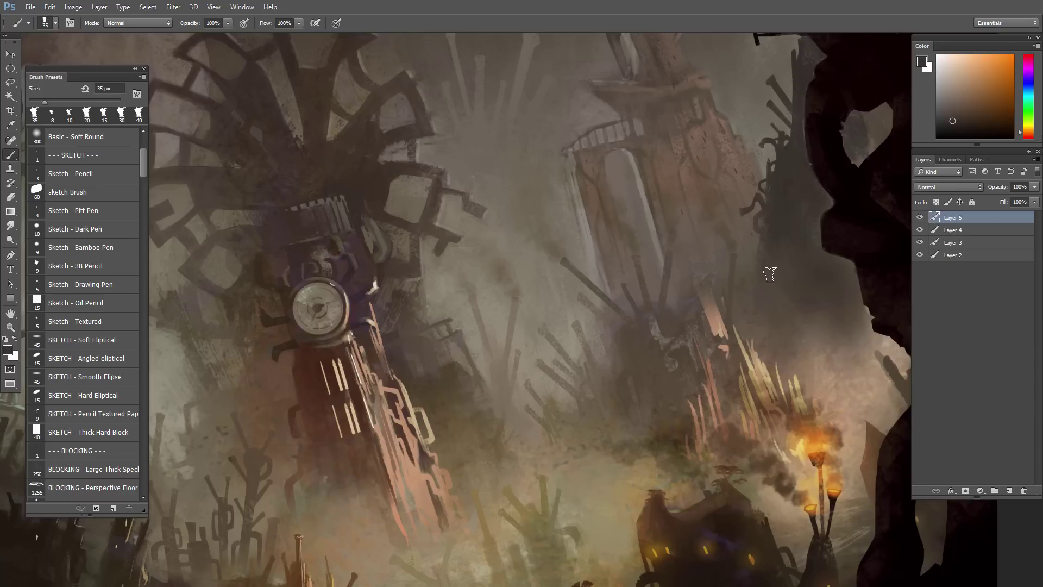
Step: Refine the lower outer edge of the dark grey spire with sampled greys, using the brush at 15 px
left_click(772, 225, "alt")
key("bracketleft")
key("bracketleft")
key("bracketleft")
left_click_drag(765, 231, 770, 272)
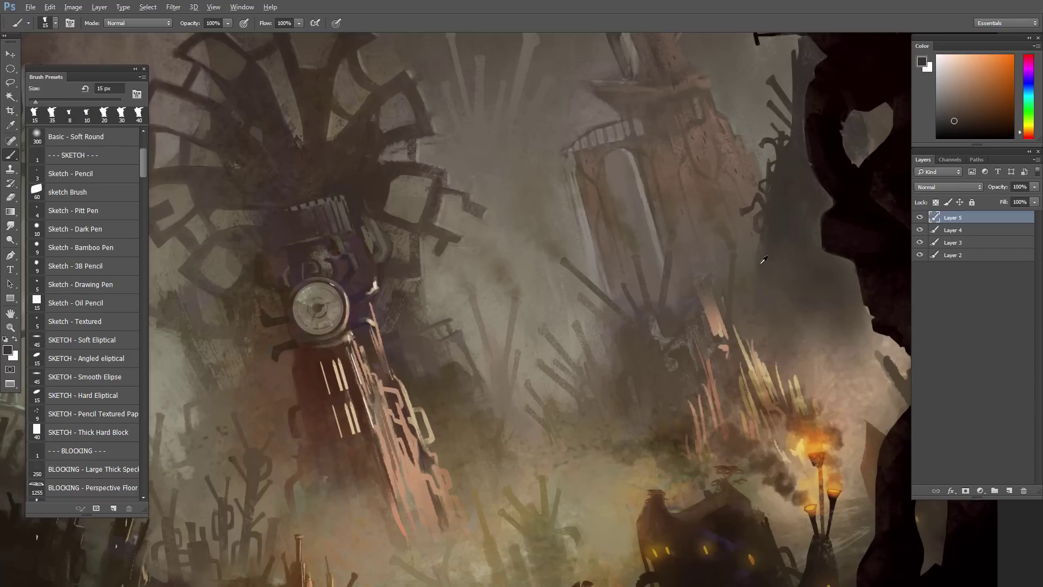
left_click(760, 263, "alt")
left_click(765, 233, "alt")
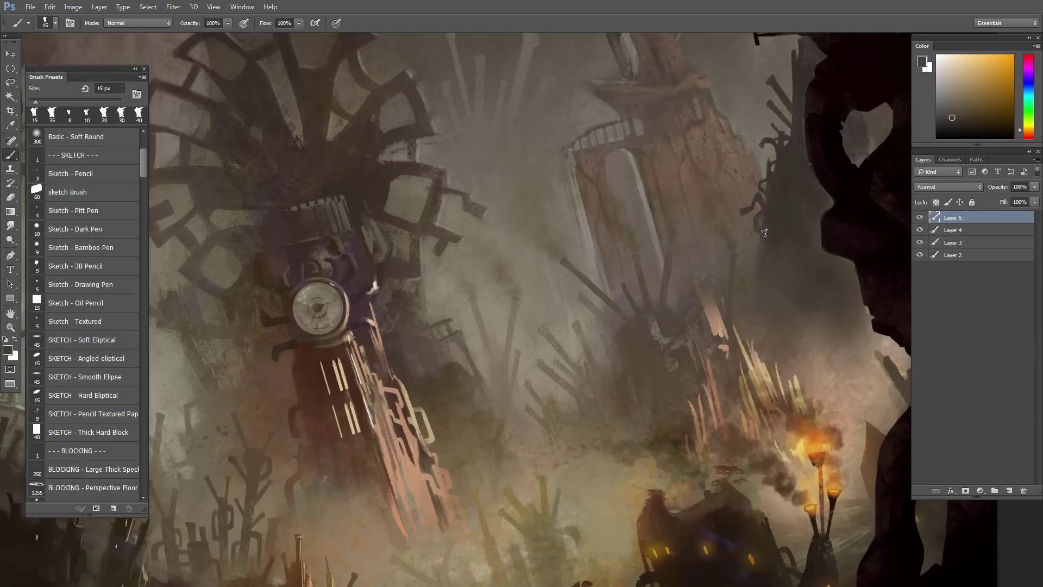
Step: Lasso a narrow area along the spire's lower outer edge, retouch it with the brush, and clear the selection
key("l")
mouse_move(760, 246)
left_mouse_down()
mouse_move(750, 245)
mouse_move(743, 278)
mouse_move(761, 247)
mouse_move(749, 282)
left_mouse_up()
key("b")
key("bracketright")
key("ctrl+d")
Step: Flip the canvas horizontally to check the whole composition in mirror view
scroll(571, 348, "down", 2)
left_click_drag(566, 358, 602, 363)
scroll(566, 365, "down", 2)
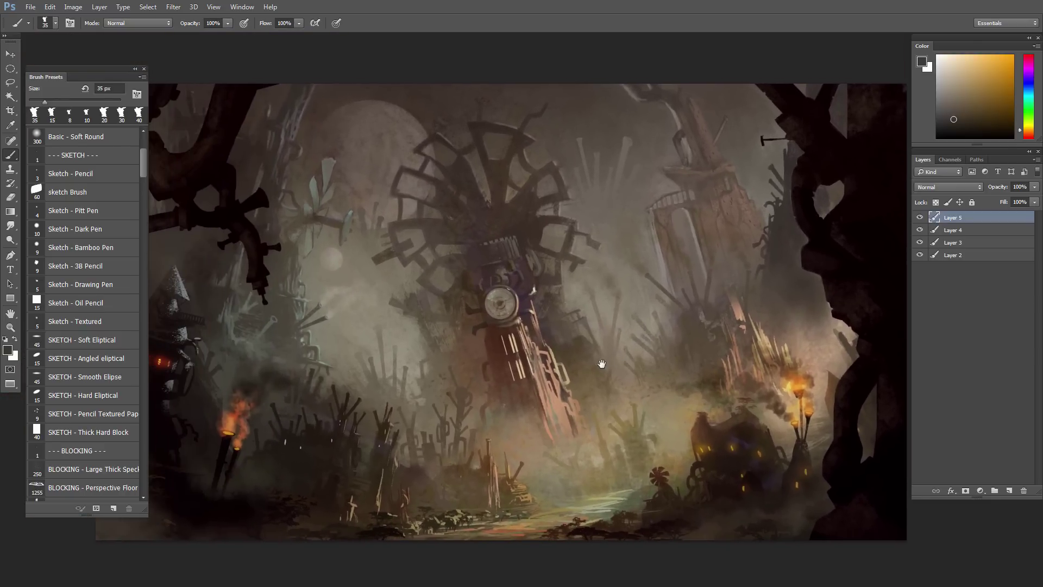
scroll(601, 363, "down", 2)
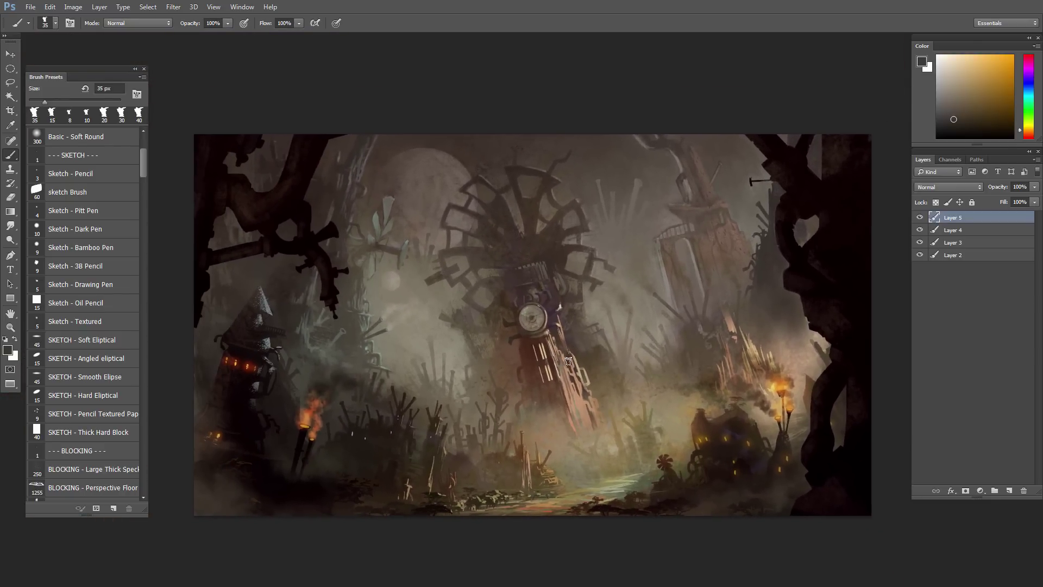
key("ctrl+shift+h")
left_click_drag(542, 267, 555, 289)
scroll(555, 289, "down", 4)
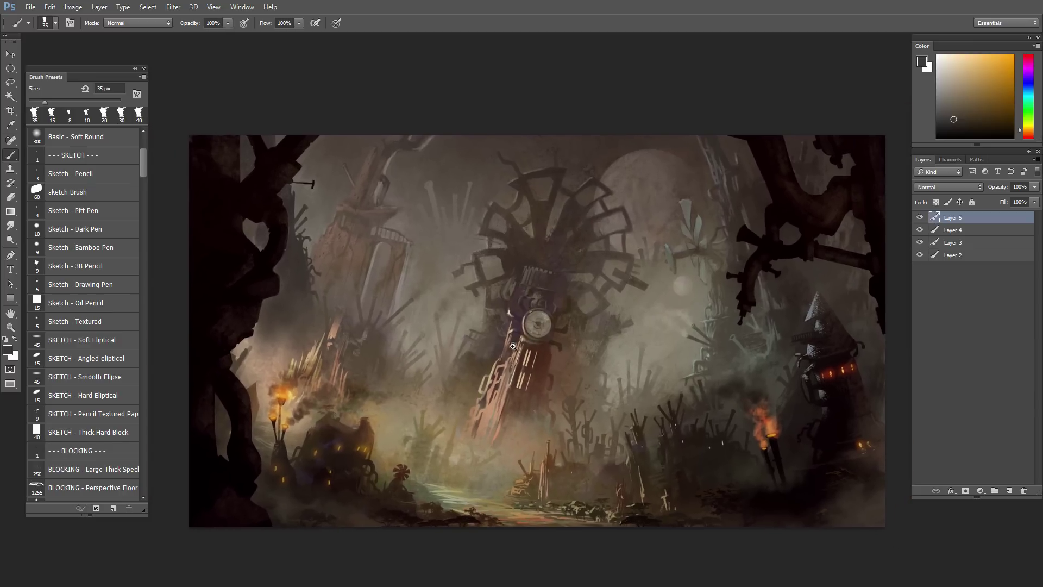
Step: Try adding a faint grey vertical pipe in the sky beside the hammer-shaped spike, using lasso selections filled with the brush
scroll(510, 346, "up", 1)
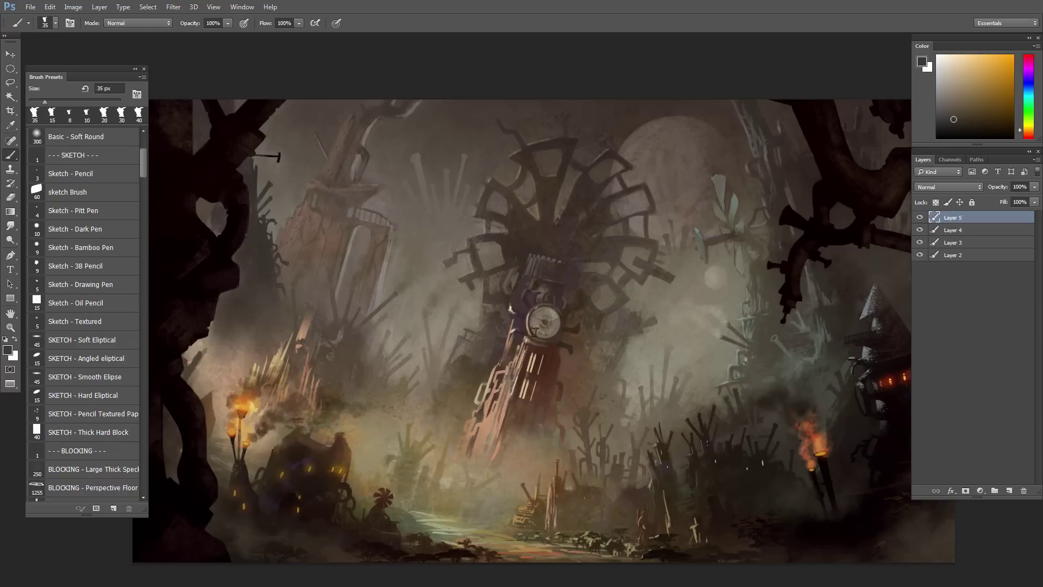
scroll(340, 196, "up", 2)
left_click_drag(347, 213, 367, 257)
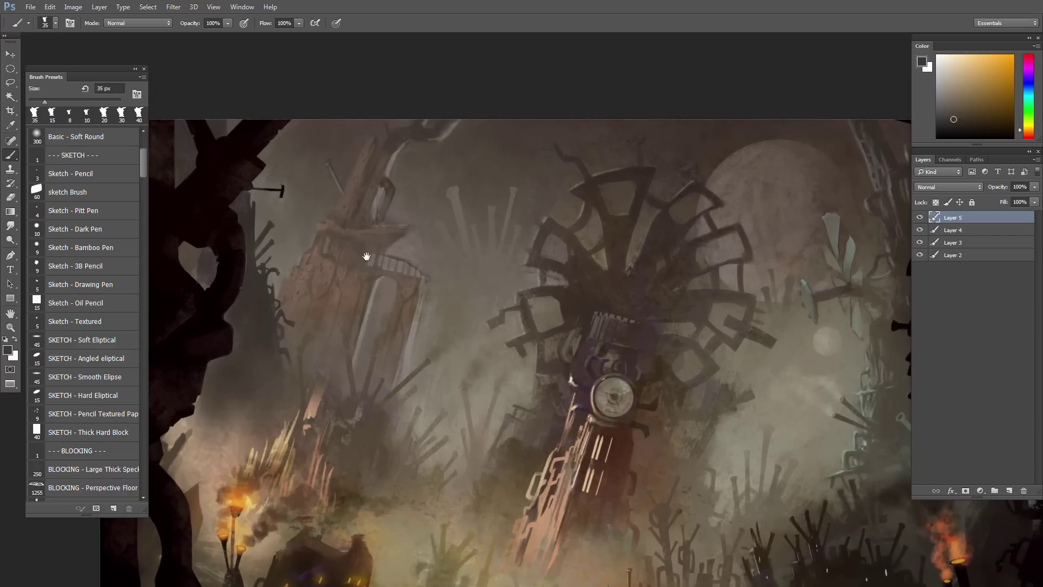
key("l")
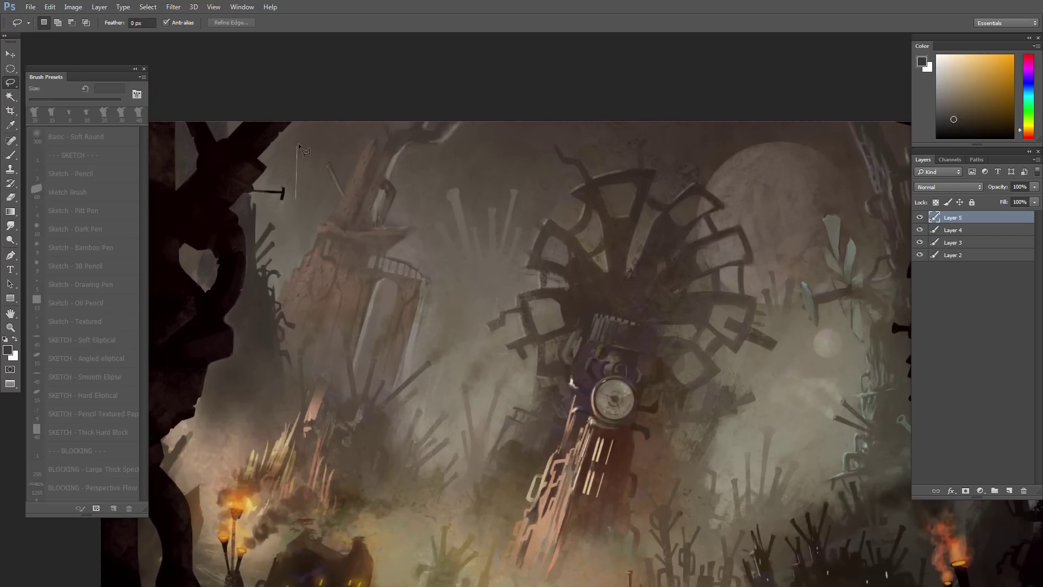
mouse_move(297, 142)
left_mouse_down()
mouse_move(312, 141)
mouse_move(303, 204)
left_mouse_up()
key("b")
left_click_drag(304, 140, 302, 225)
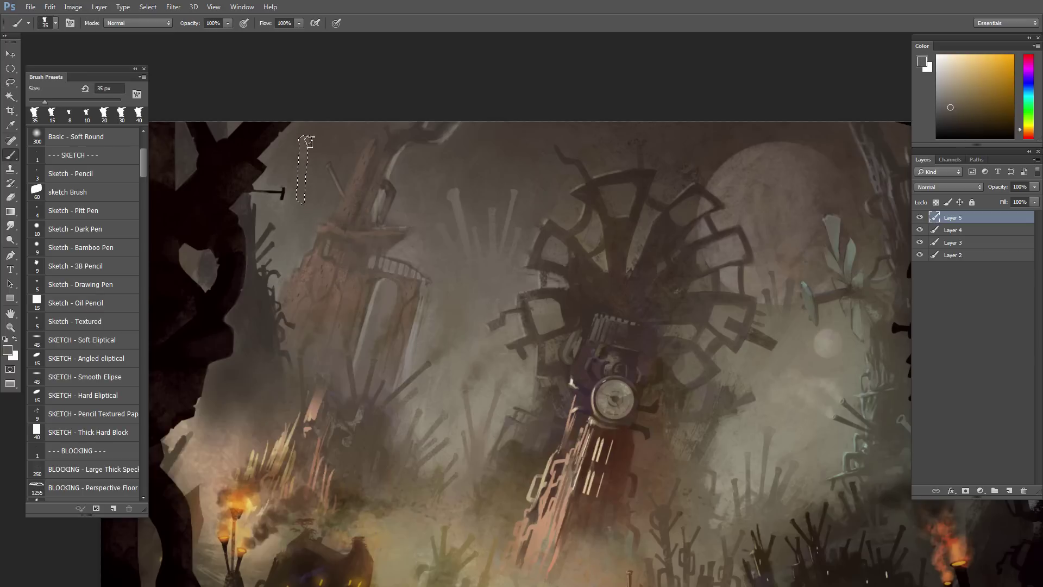
key("ctrl+d")
key("l")
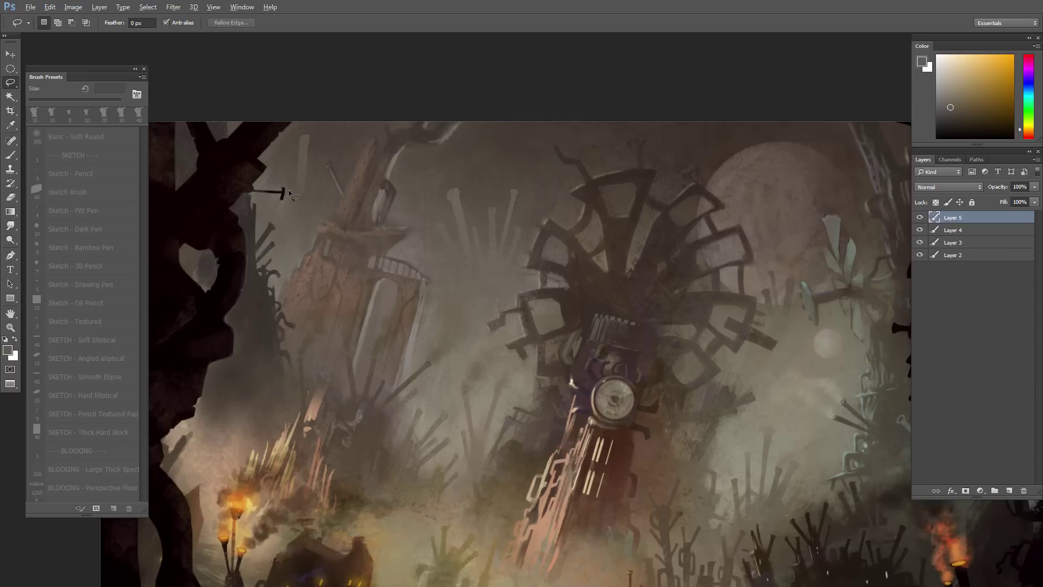
mouse_move(288, 158)
left_mouse_down()
mouse_move(288, 184)
mouse_move(284, 158)
left_mouse_up()
key("b")
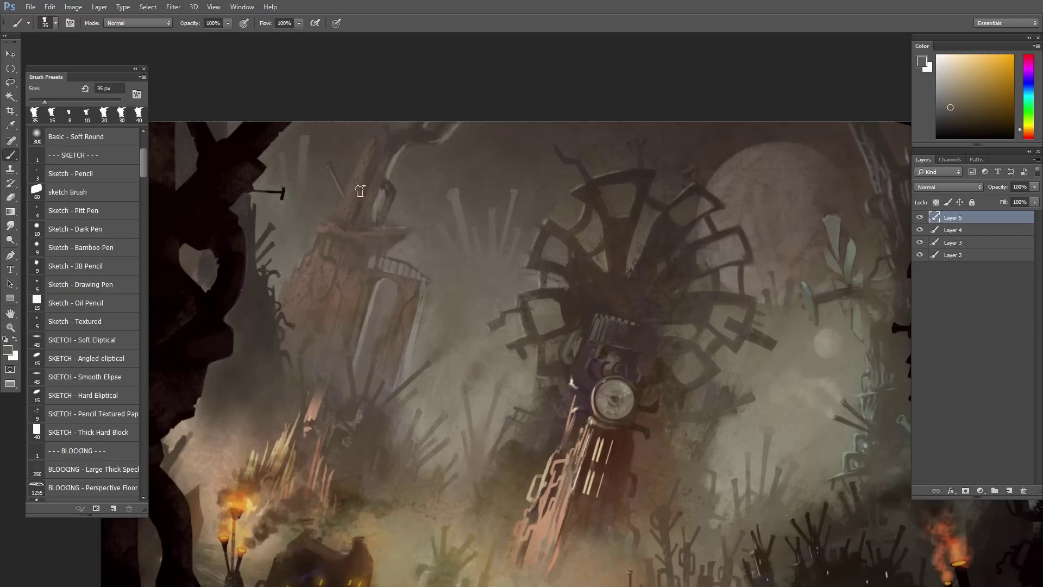
Step: Lasso a narrow area beside the leaning background tower and repaint it and the adjoining haze with colours sampled nearby
key("l")
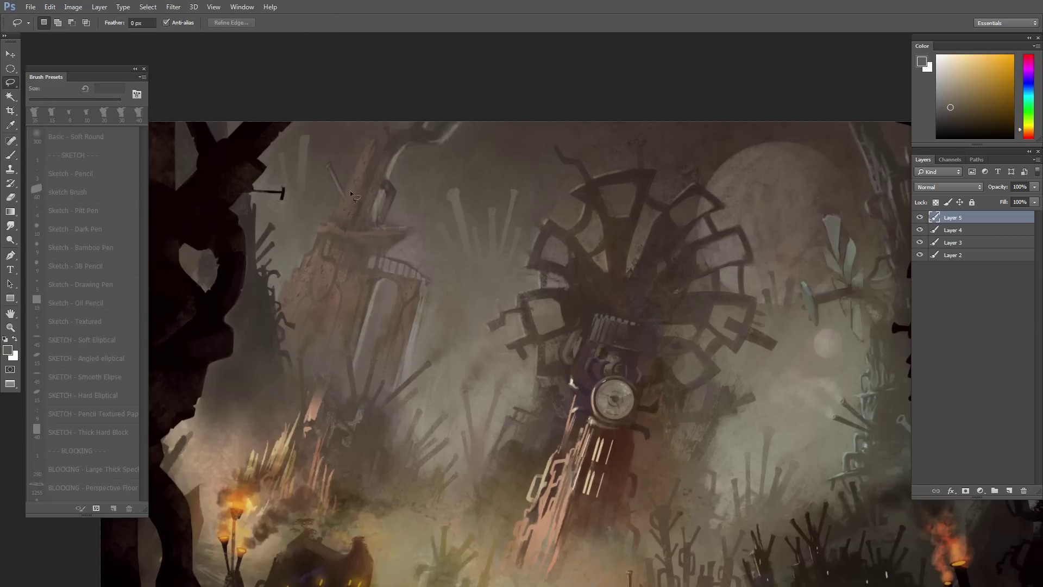
left_click_drag(318, 176, 309, 200)
key("b")
key("ctrl+d")
left_click(301, 174, "alt")
left_click(301, 194, "alt")
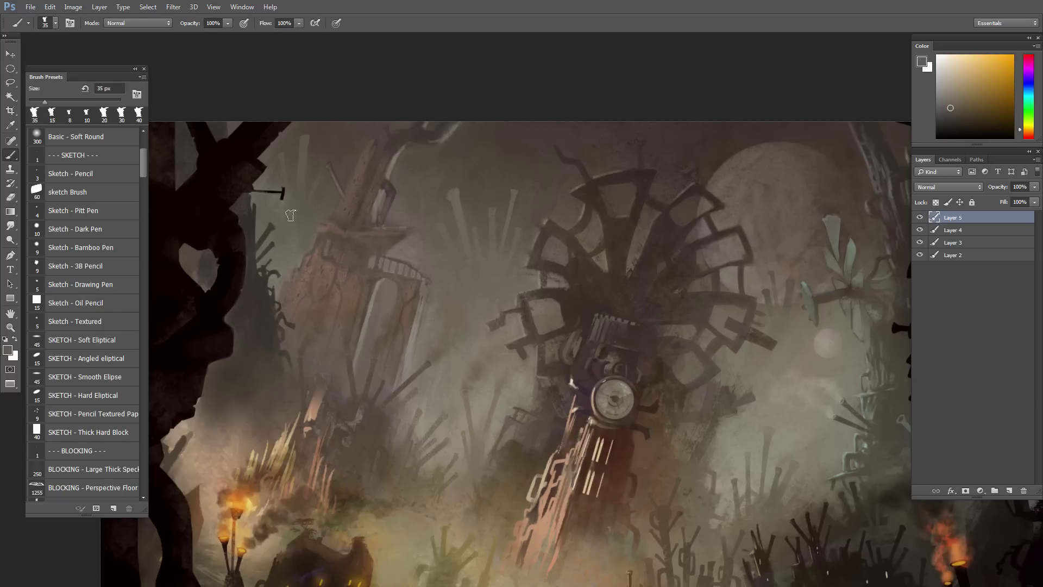
left_click(282, 220)
left_click(281, 211, "alt")
left_click(325, 157, "alt")
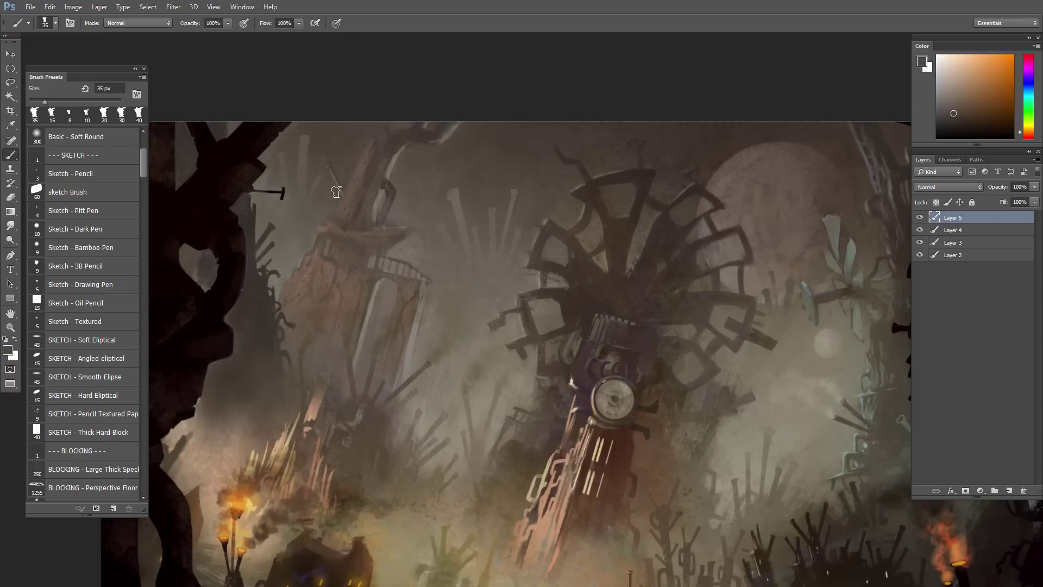
Step: Reduce the brush to 15 px and refine the thin pole beside the leaning tower with sampled background tones
key("bracketleft")
key("bracketleft")
key("bracketleft")
key("bracketleft")
left_click_drag(339, 197, 320, 170)
left_click(329, 189, "alt")
Step: Lasso the distant pipes between the large wheel and the pale green blades and shift their hue slightly with Hue/Saturation
key("l")
mouse_move(673, 303)
left_mouse_down()
mouse_move(610, 310)
mouse_move(614, 330)
left_mouse_up()
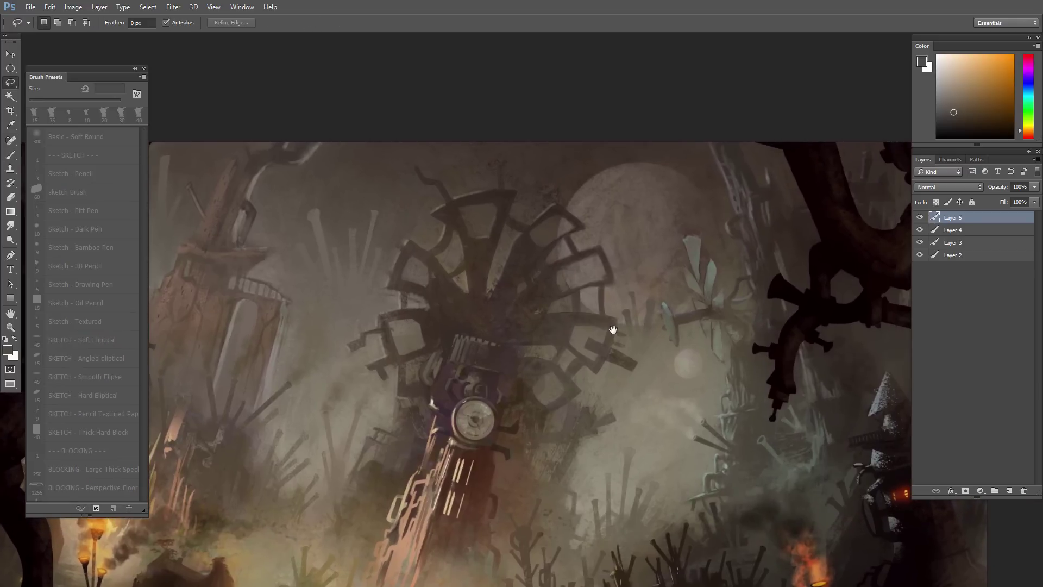
left_click(920, 218)
left_click(919, 217)
mouse_move(669, 325)
left_mouse_down()
mouse_move(633, 283)
mouse_move(667, 325)
left_mouse_up()
key("ctrl+u")
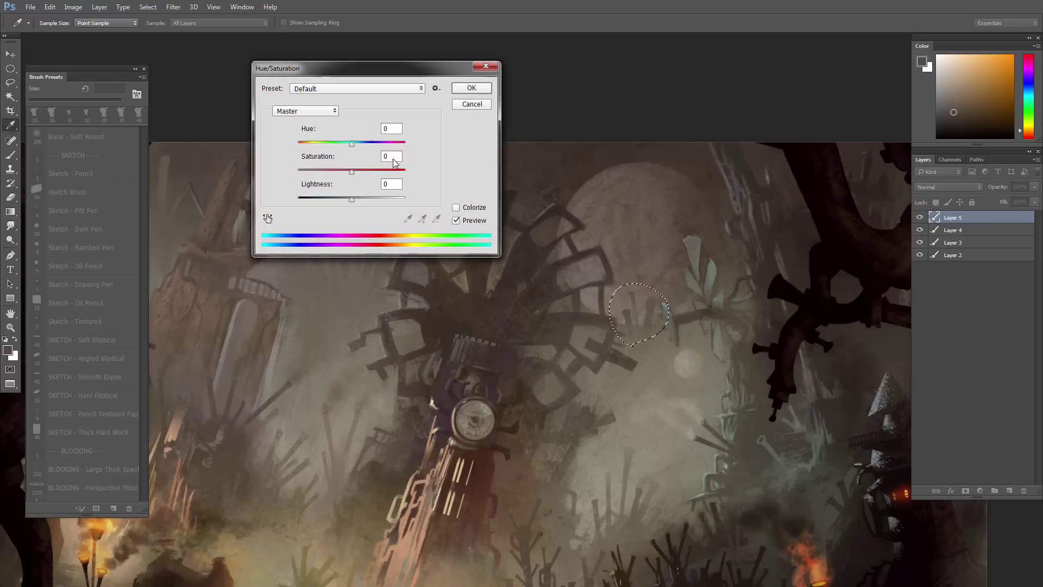
left_click_drag(352, 143, 358, 153)
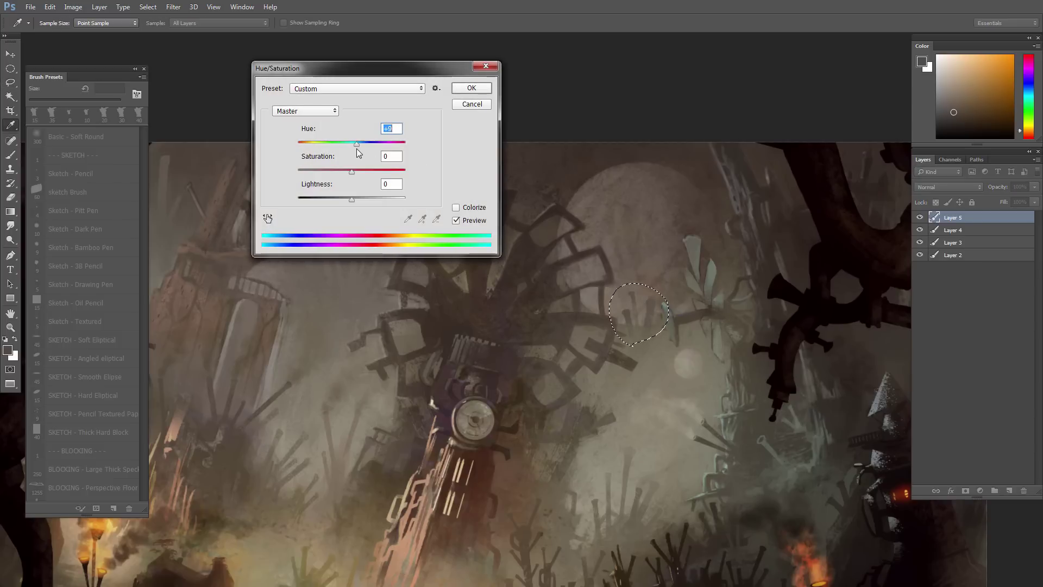
left_click(466, 90)
key("ctrl+d")
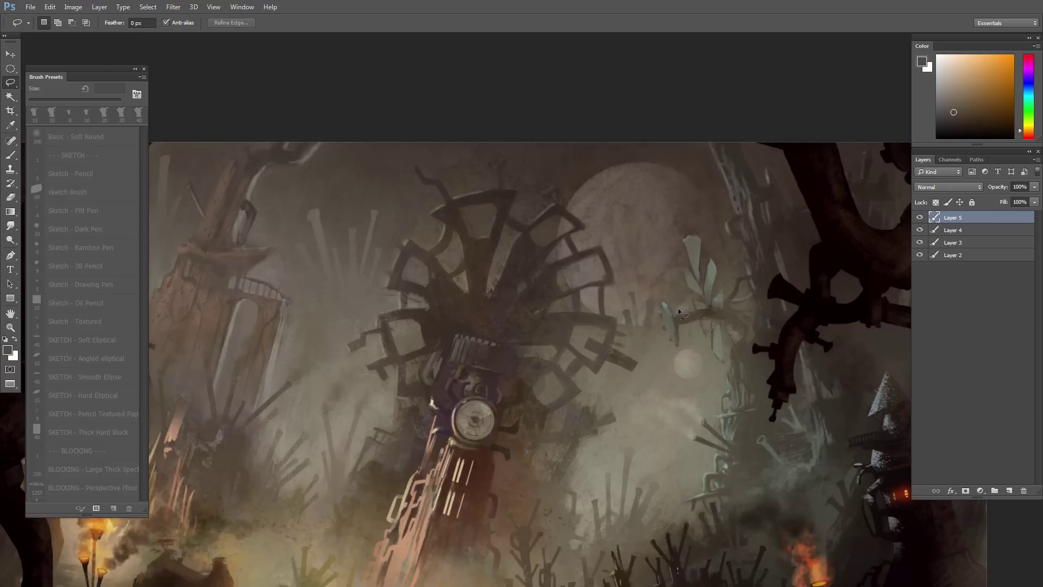
Step: Lasso a narrow curved shape beside the spired tower with glowing windows and fill it with a sampled grey-brown
mouse_move(632, 308)
left_mouse_down()
mouse_move(642, 313)
mouse_move(633, 320)
mouse_move(555, 329)
mouse_move(510, 278)
left_mouse_up()
left_click_drag(730, 302, 763, 333)
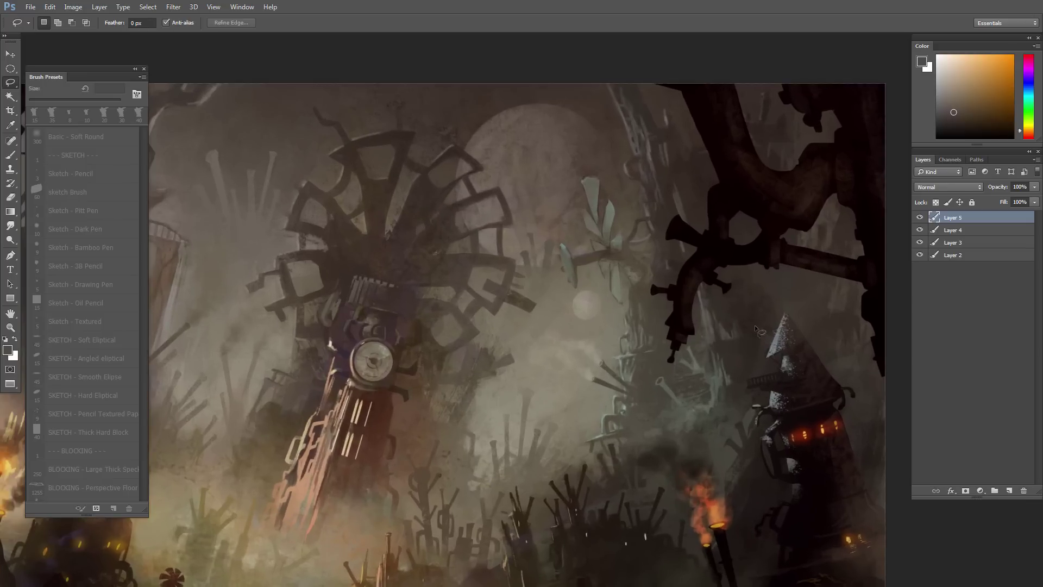
mouse_move(746, 299)
left_mouse_down()
mouse_move(733, 312)
mouse_move(742, 348)
mouse_move(749, 302)
left_mouse_up()
key("b")
left_click(709, 326, "alt")
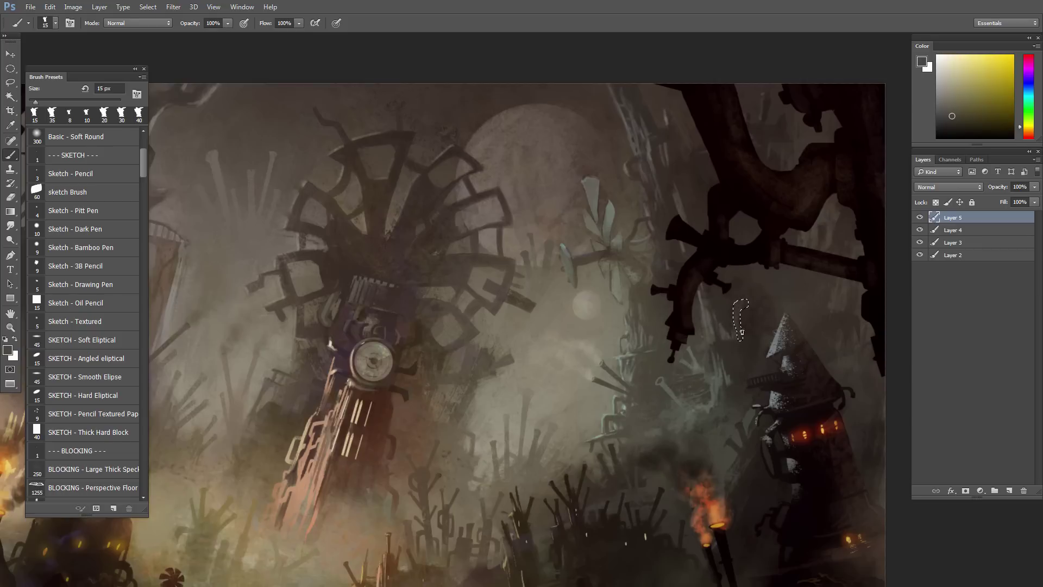
key("e")
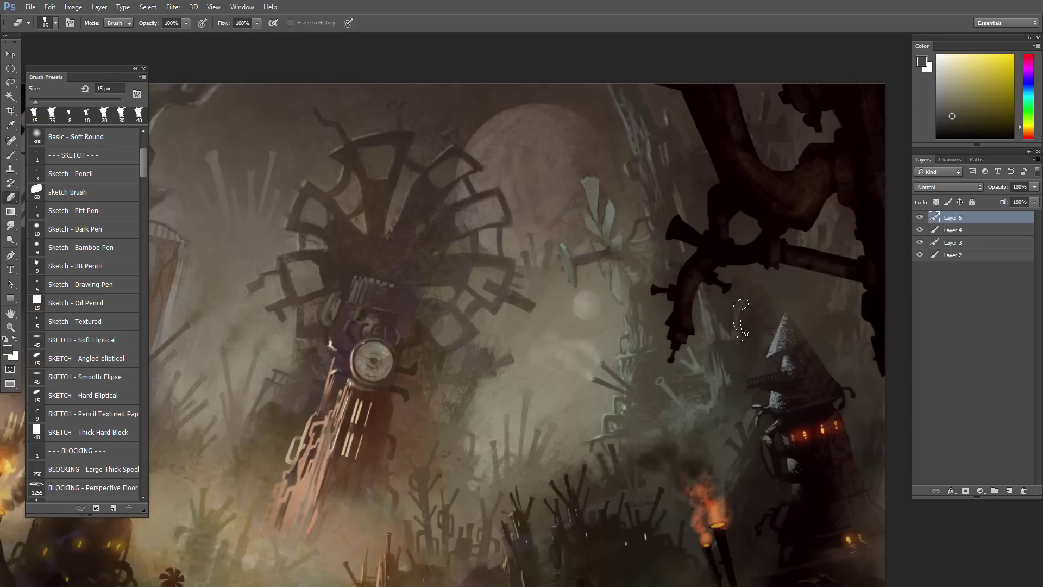
key("ctrl+d")
Step: Lasso another slim curved shape beside the spired tower and paint it with dark tones sampled nearby
key("l")
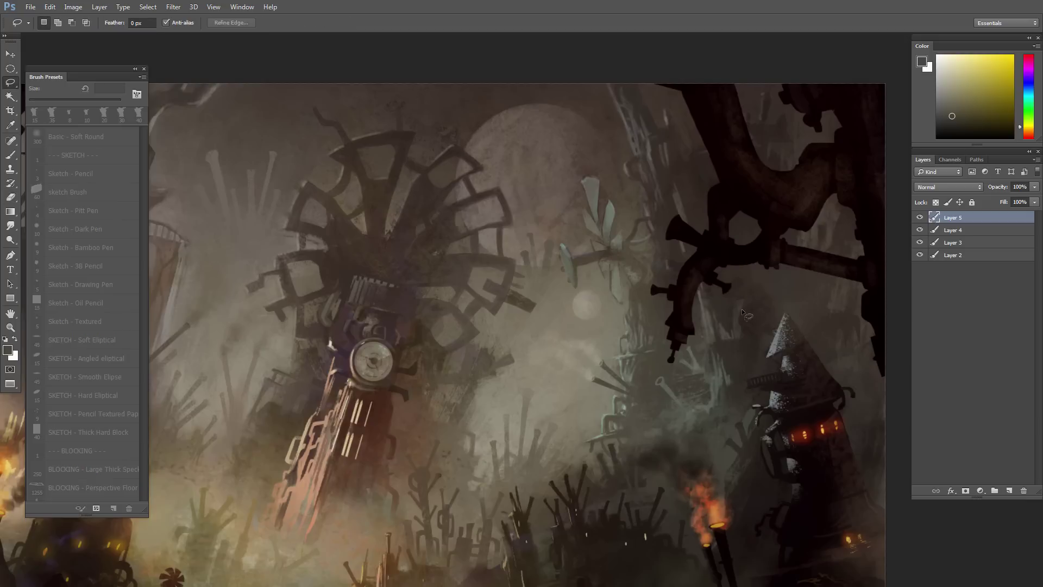
mouse_move(741, 334)
left_mouse_down()
mouse_move(735, 320)
mouse_move(748, 307)
left_mouse_up()
key("b")
left_click(713, 314, "alt")
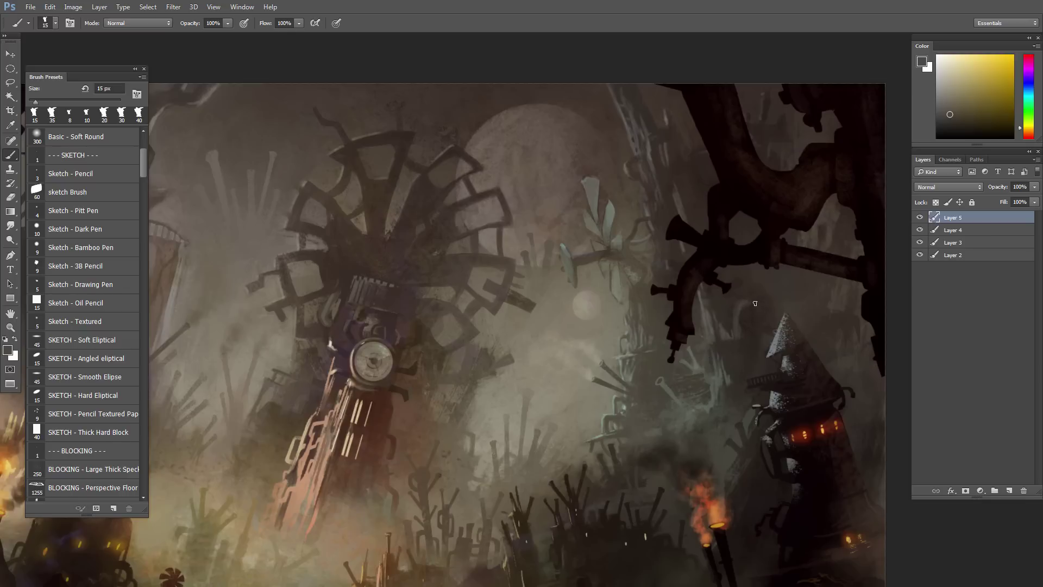
left_click(751, 313, "alt")
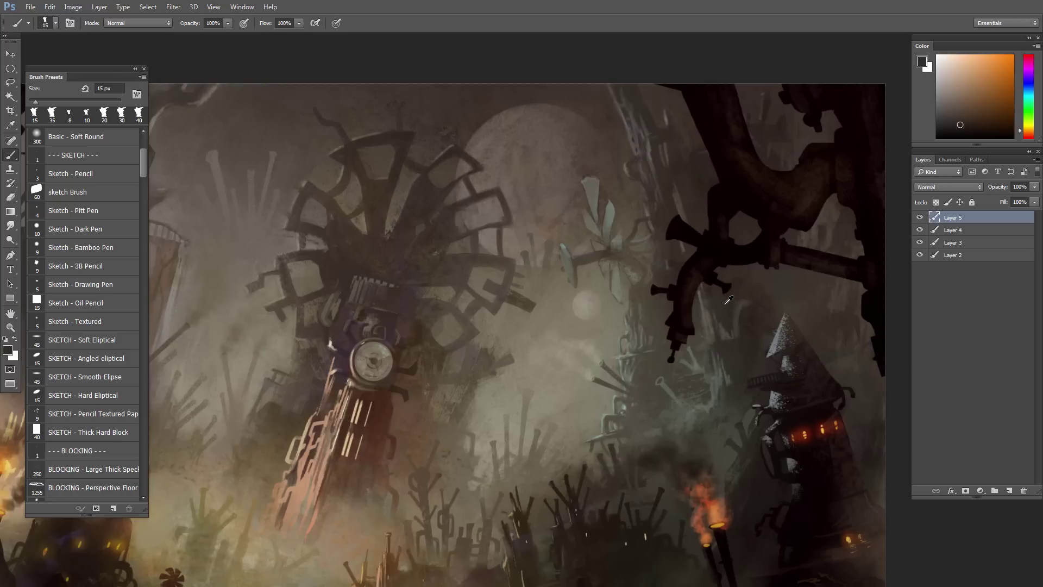
left_click(744, 302, "alt")
left_click_drag(741, 302, 740, 308)
left_click(746, 318, "alt")
left_click(753, 292, "alt")
Step: Enlarge the brush to 25 px and blend the area below the dark pipe shape beside the spired tower
key("bracketright")
key("bracketright")
key("bracketright")
left_click_drag(752, 324, 734, 326)
left_click(737, 332, "alt")
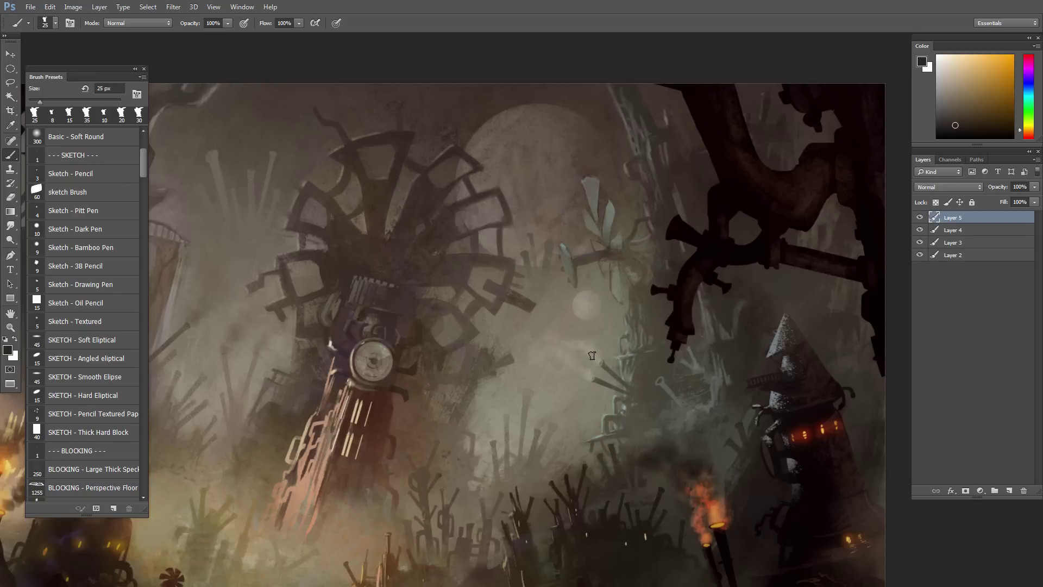
Step: Lasso a teardrop shape with a small spike at the clock tower's misty base and paint it with sampled reddish brown
scroll(587, 389, "down", 3)
left_click_drag(597, 387, 638, 358)
left_click_drag(487, 323, 543, 336)
left_click_drag(563, 361, 553, 380)
left_click_drag(566, 439, 558, 395)
left_click_drag(545, 390, 569, 408)
left_click(569, 408, "ctrl")
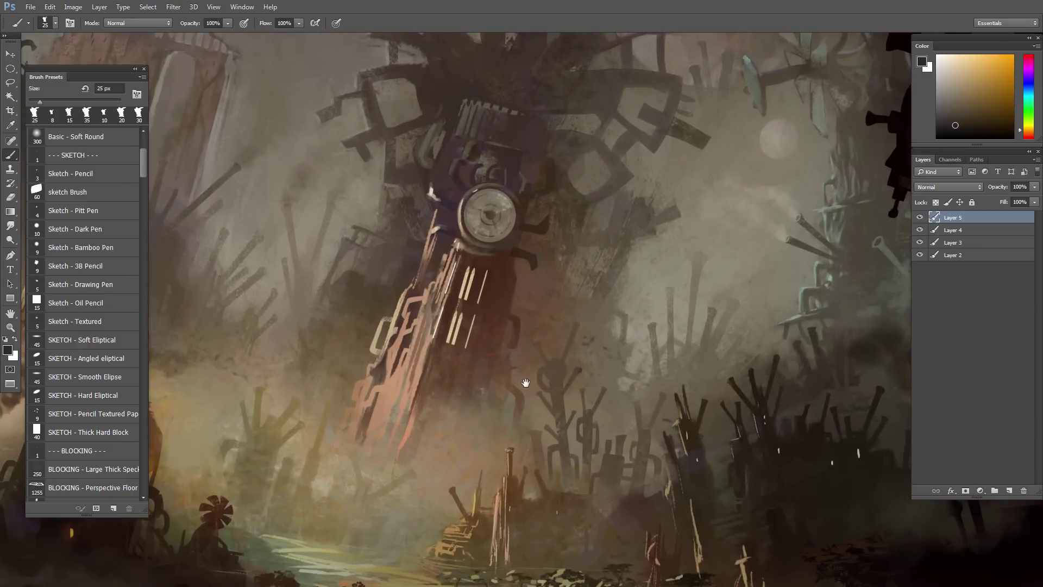
key("l")
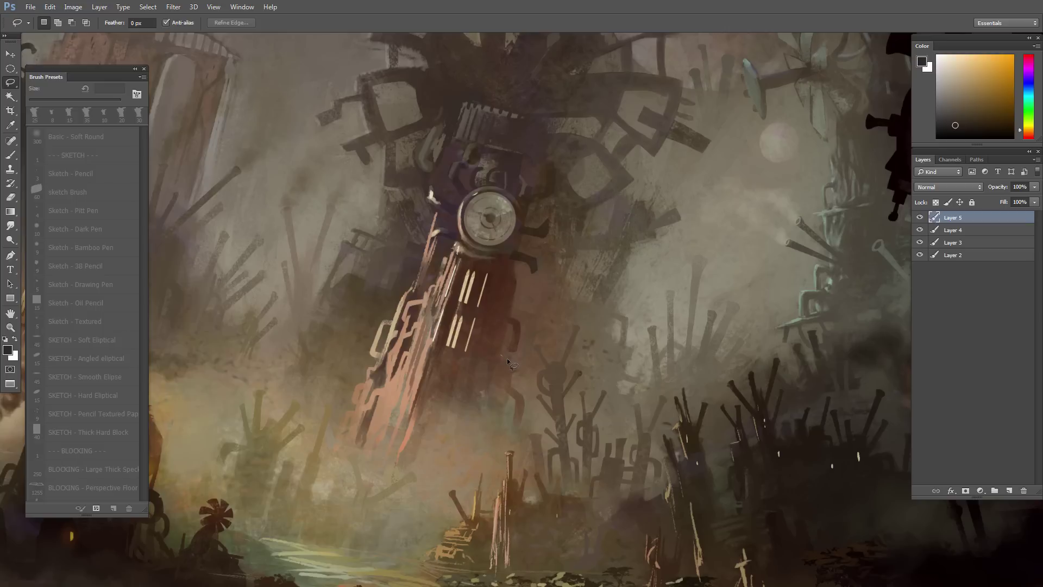
left_click_drag(487, 373, 501, 357)
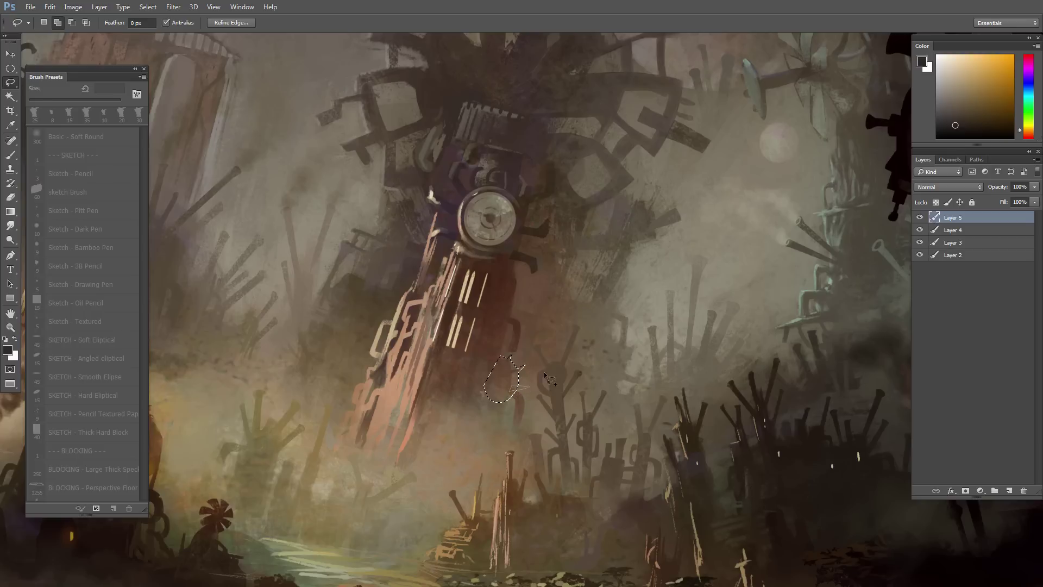
key("b")
left_click(506, 373, "alt")
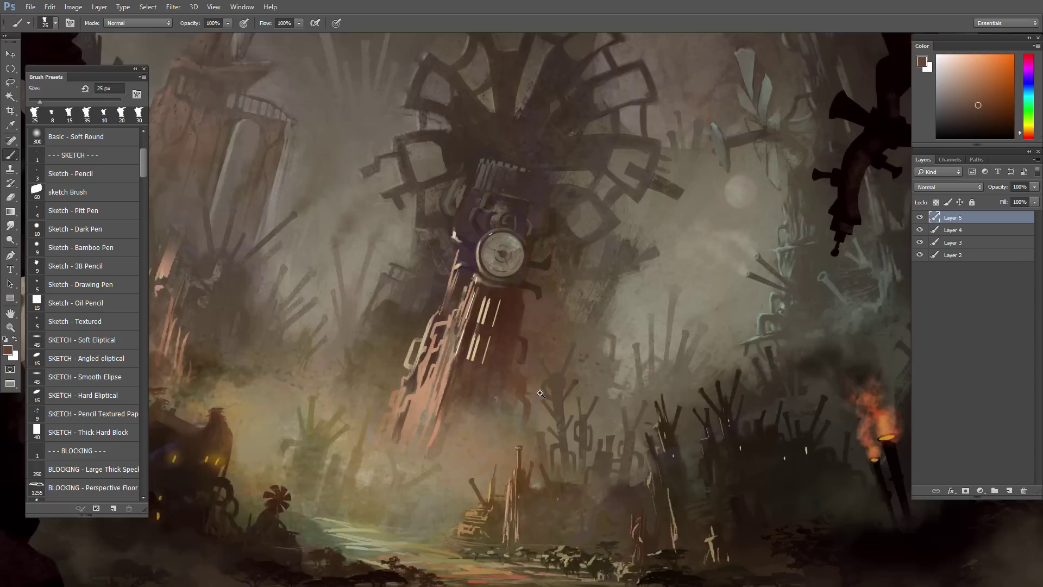
Step: Blend the painted shape at the clock tower's base into the surrounding mist with sampled brown tones
left_click_drag(540, 393, 545, 417)
left_click(526, 386, "alt")
left_click(516, 382, "alt")
left_click(508, 384, "alt")
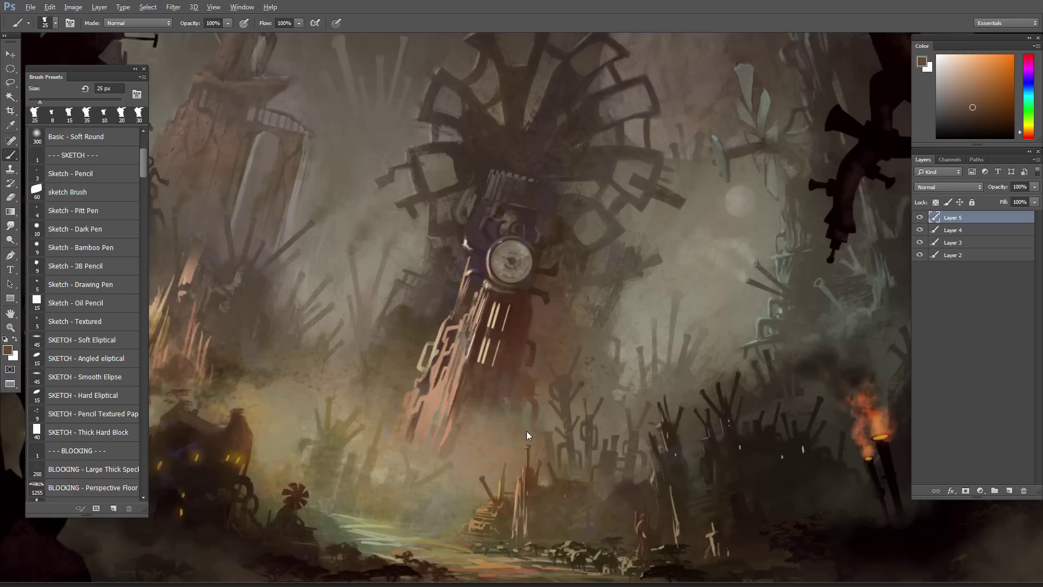
Step: Lasso small spikes around the round pipe structure beside the clock tower's base and fill them with sampled grey-brown
left_click(575, 401, "ctrl")
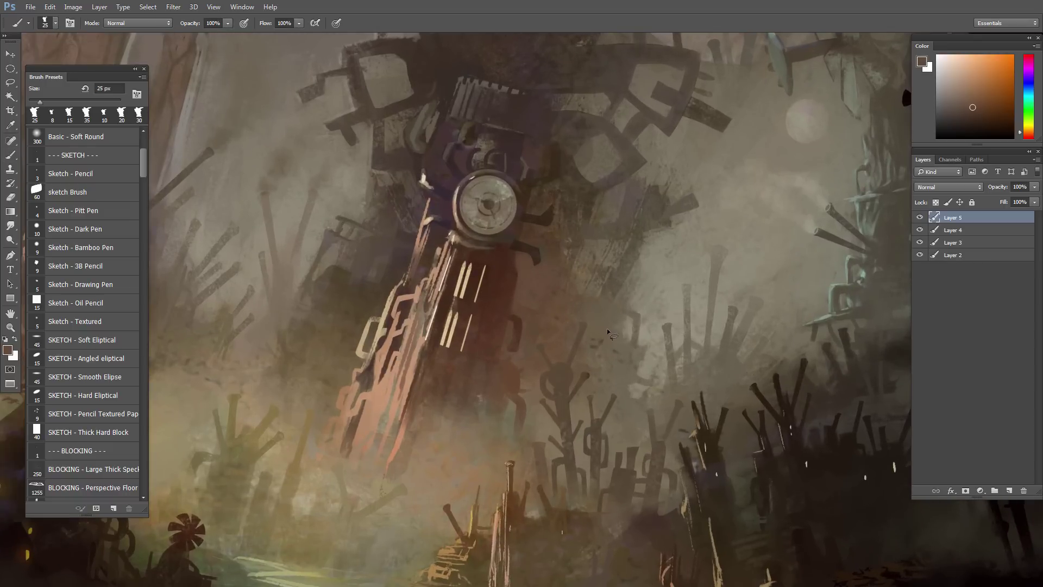
key("l")
mouse_move(559, 354)
left_mouse_down()
mouse_move(572, 376)
mouse_move(578, 365)
mouse_move(549, 373)
left_mouse_up()
key("b")
left_click(561, 371, "alt")
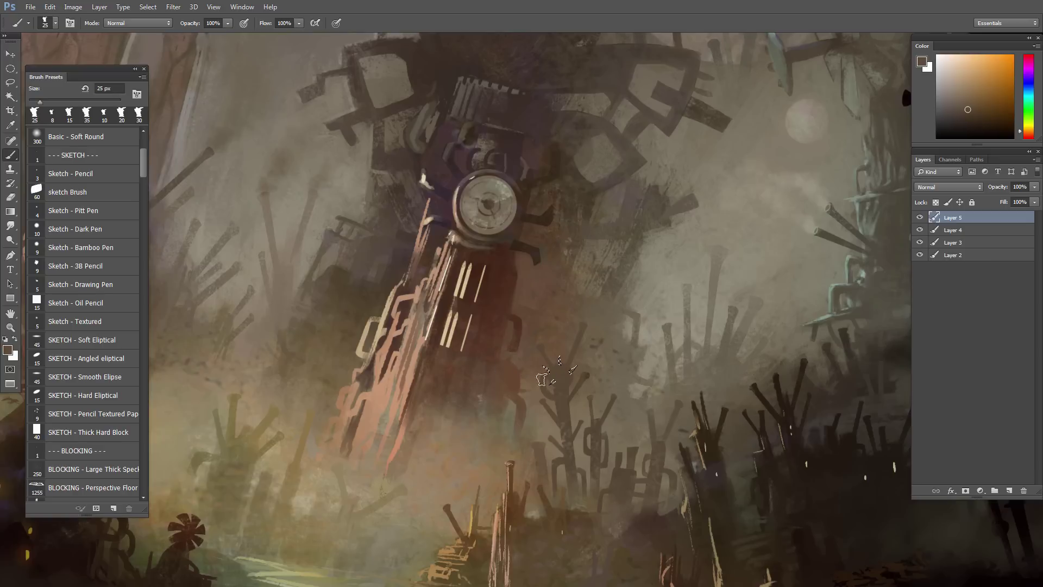
key("ctrl+d")
Step: Lasso a domed shape in the dark mass on the pink-lit side of the clock tower and paint it sampled dark brown
mouse_move(594, 428)
left_mouse_down()
mouse_move(576, 424)
mouse_move(552, 442)
mouse_move(487, 398)
left_mouse_up()
left_click(487, 398)
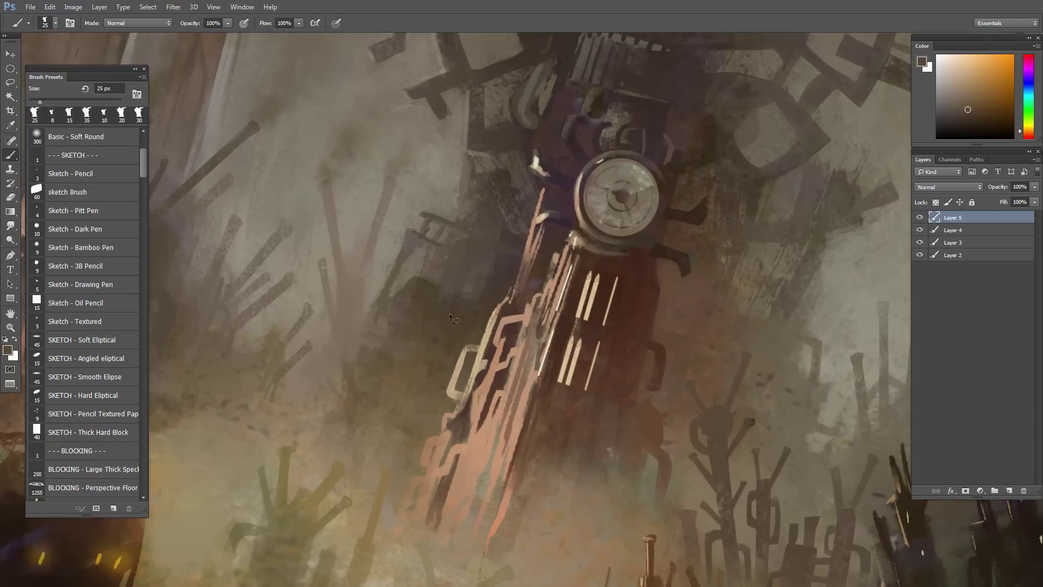
key("l")
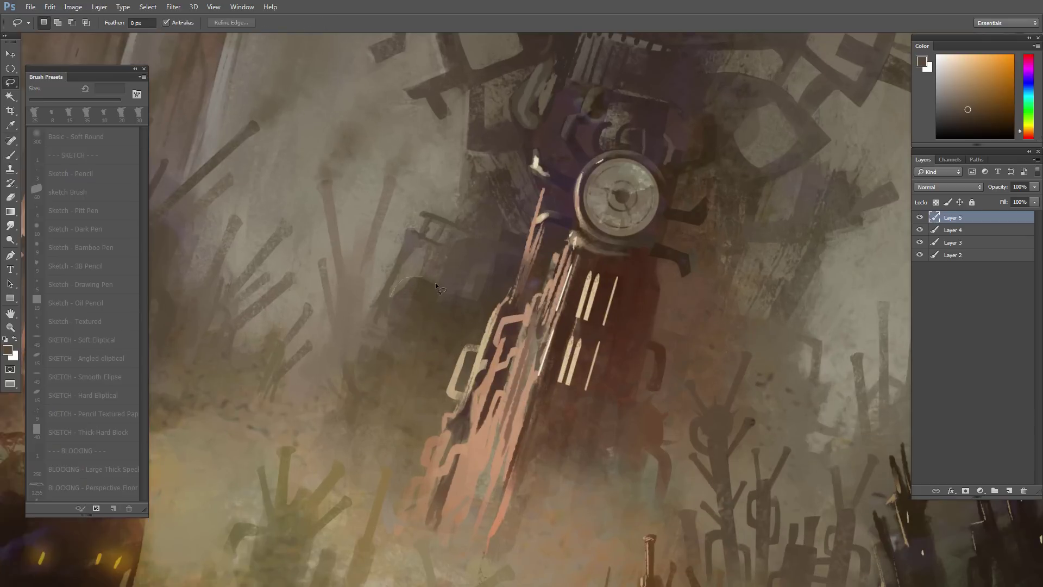
left_click_drag(432, 311, 392, 316)
key("b")
left_click(427, 295, "alt")
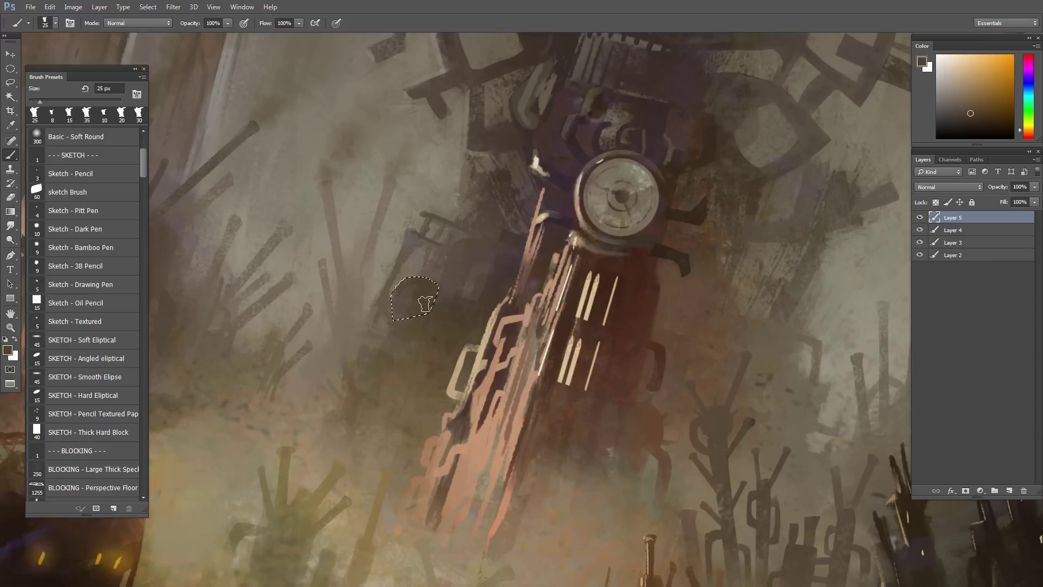
key("ctrl+d")
Step: Lasso short spikes radiating from the dark dome beside the clock tower and paint them with a sampled brown
key("l")
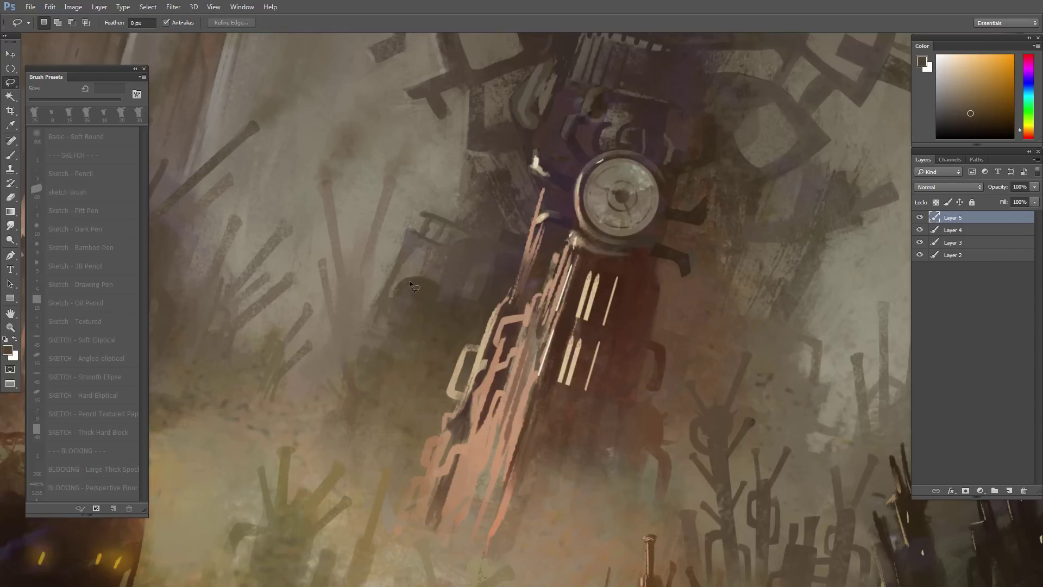
left_click(412, 279)
mouse_move(415, 264)
left_mouse_down()
mouse_move(416, 295)
mouse_move(410, 285)
mouse_move(372, 292)
mouse_move(405, 295)
left_mouse_up()
key("b")
left_click(406, 291, "alt")
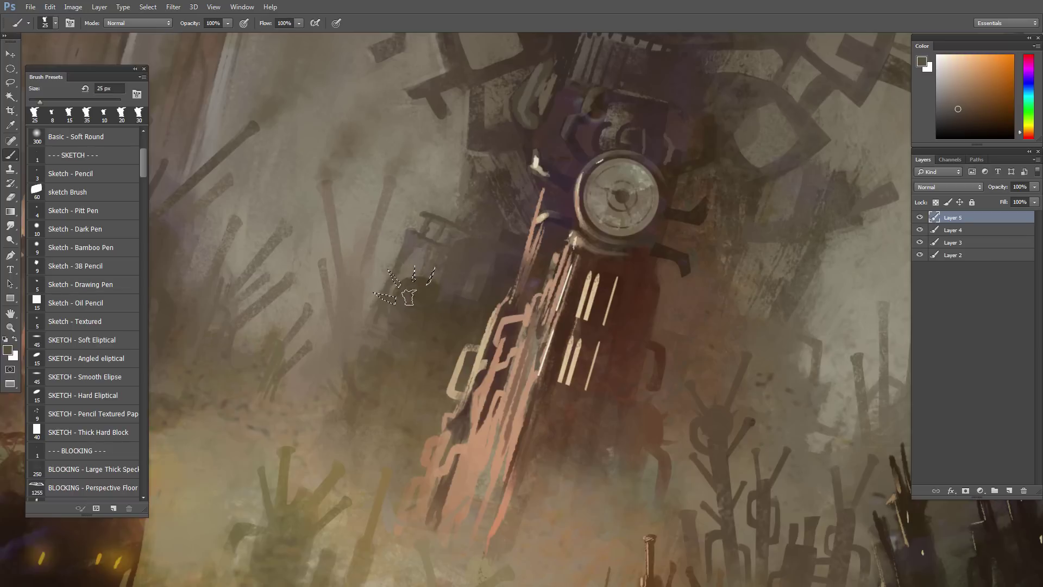
Step: Lasso a rounded shape in the mist below the distant forked pipes and paint it with a sampled brown
left_click_drag(454, 340, 415, 320)
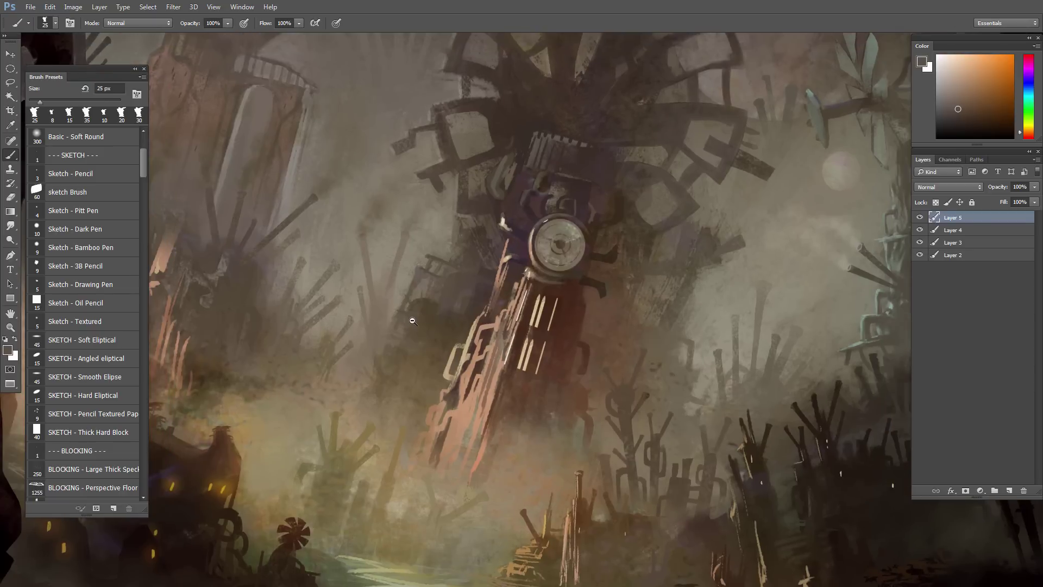
left_click_drag(337, 310, 440, 333)
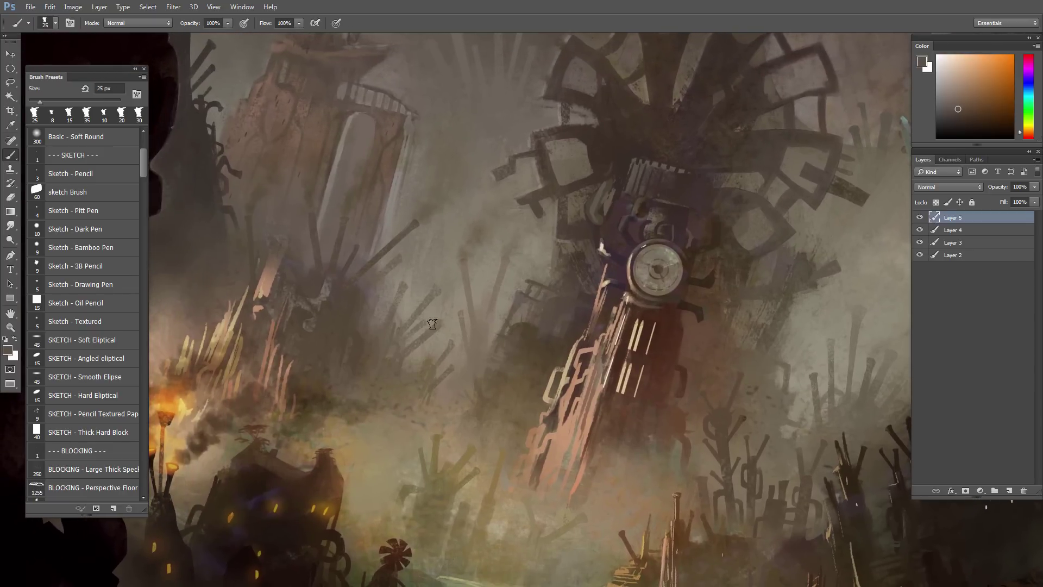
key("l")
left_click_drag(490, 368, 434, 323)
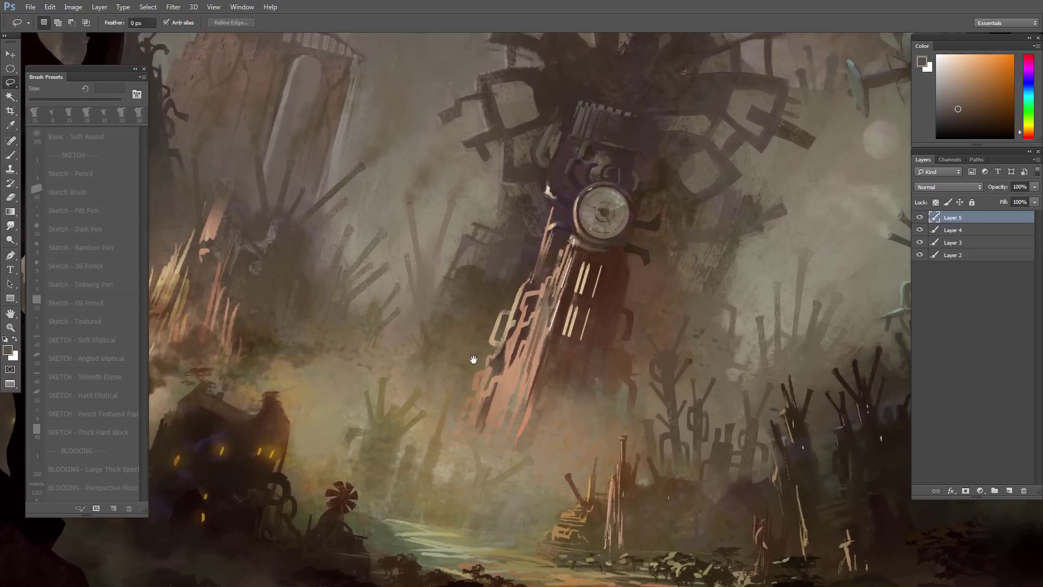
mouse_move(435, 342)
left_mouse_down()
mouse_move(416, 370)
mouse_move(426, 366)
left_mouse_up()
key("b")
left_click(426, 352, "alt")
key("ctrl+d")
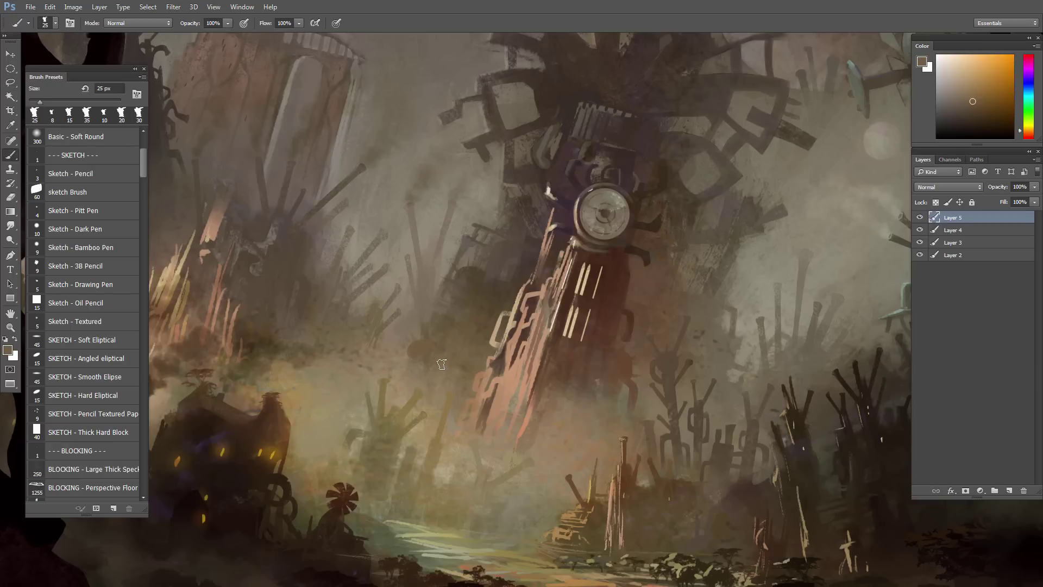
Step: Undo the last edits to the rounded shape in the mist and repaint it with a newly sampled grey-brown
key("ctrl+alt+z")
key("ctrl+alt+z")
key("ctrl+alt+z")
left_click(424, 330, "alt")
mouse_move(423, 340)
left_mouse_down()
mouse_move(429, 363)
mouse_move(422, 347)
left_mouse_up()
key("ctrl+d")
Step: Lasso small spikes around the rounded shape below the distant forked pipes and fill them with the current grey-brown
key("l")
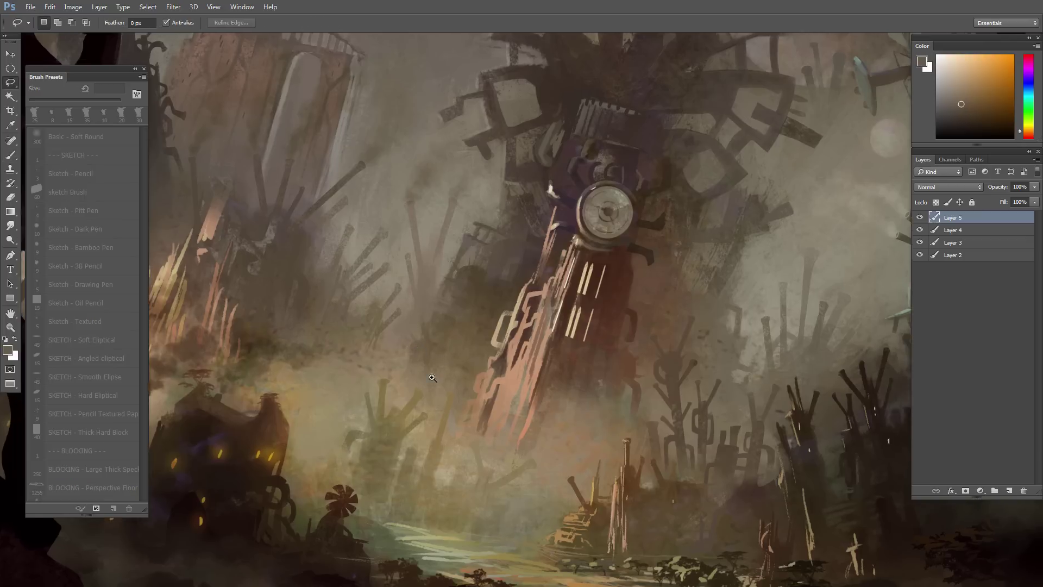
left_click(427, 367)
mouse_move(417, 340)
left_mouse_down()
mouse_move(387, 352)
mouse_move(419, 360)
mouse_move(431, 325)
mouse_move(421, 352)
mouse_move(386, 344)
left_mouse_up()
key("b")
key("ctrl+d")
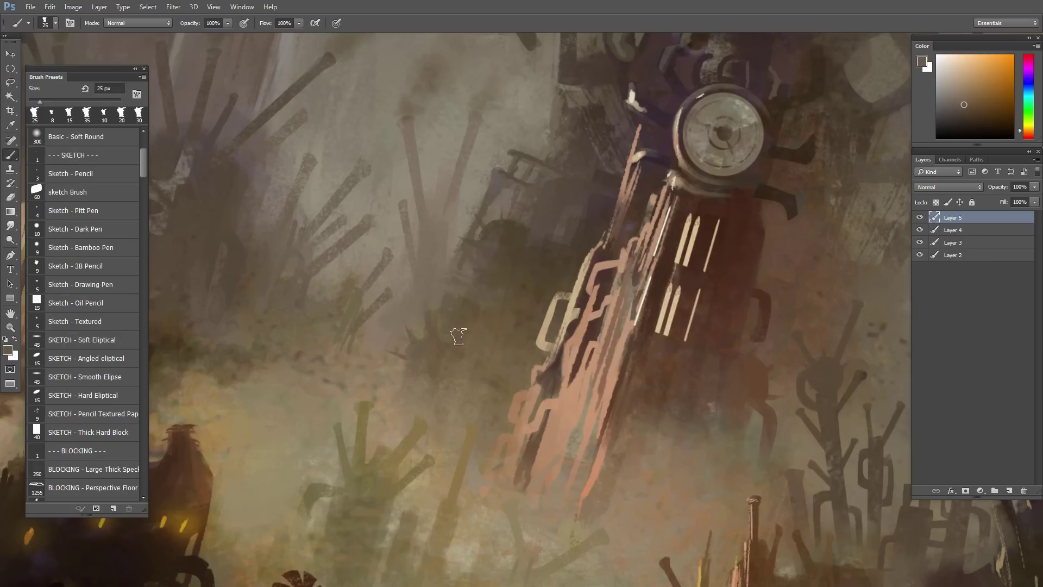
Step: Reduce the brush to 8 px and add a fine touch above the small spikes with a lighter sampled colour
left_click(447, 286, "alt")
key("bracketleft")
key("bracketleft")
key("bracketleft")
key("bracketleft")
key("bracketleft")
left_click(427, 299)
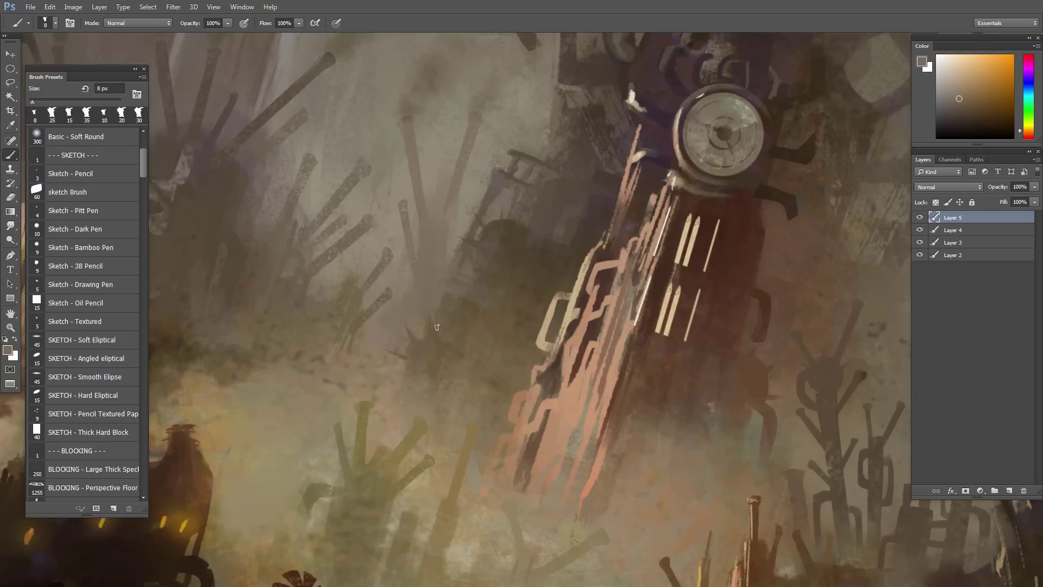
Step: Refine the central spike of the small rounded shape and the mist around it with locally sampled tones
key("l")
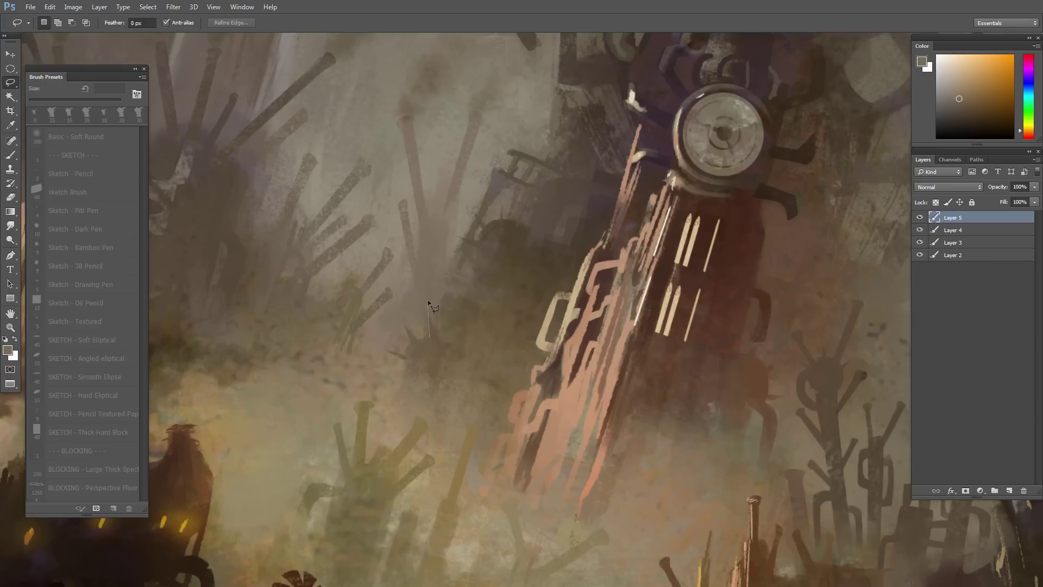
left_click(436, 338, "alt")
key("b")
left_click(436, 346, "alt")
left_click_drag(433, 337, 428, 297)
key("ctrl+d")
left_click(443, 297, "alt")
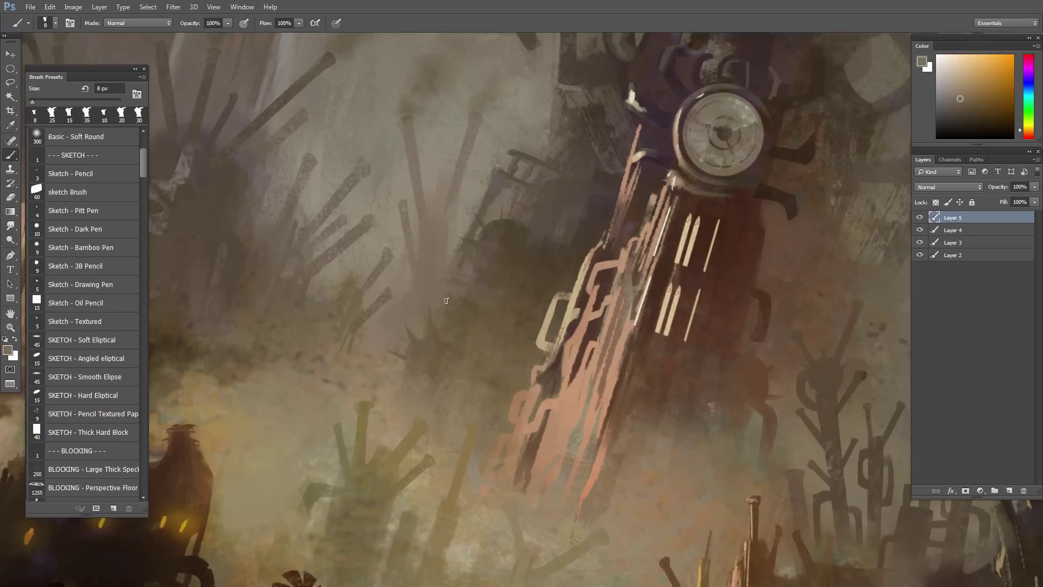
Step: Refine the lower part of the distant forked pipes and the mist around them with locally sampled tones
left_click(470, 248, "alt")
left_click(466, 261, "alt")
left_click(466, 222, "alt")
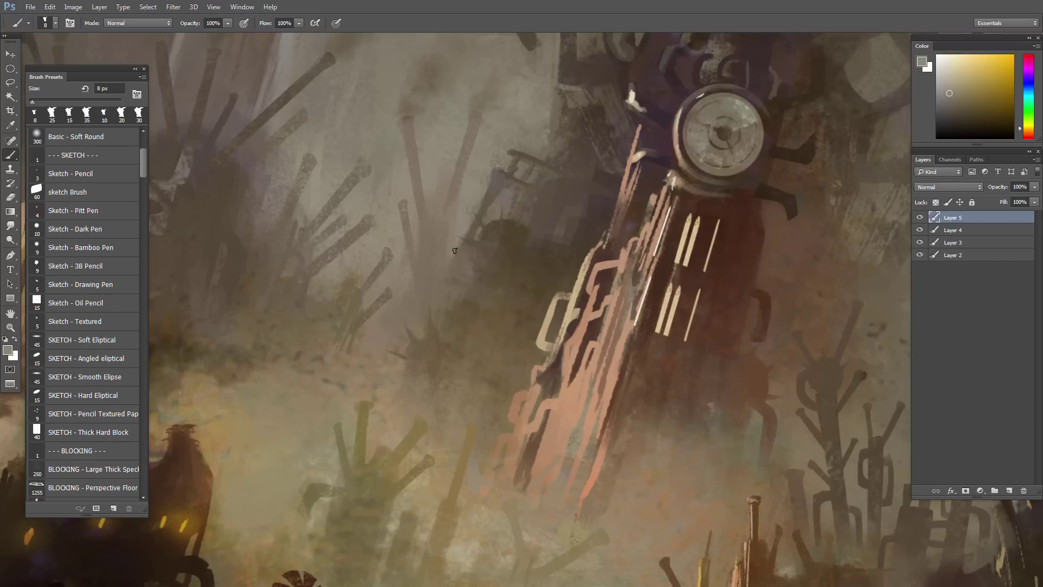
left_click(463, 200, "alt")
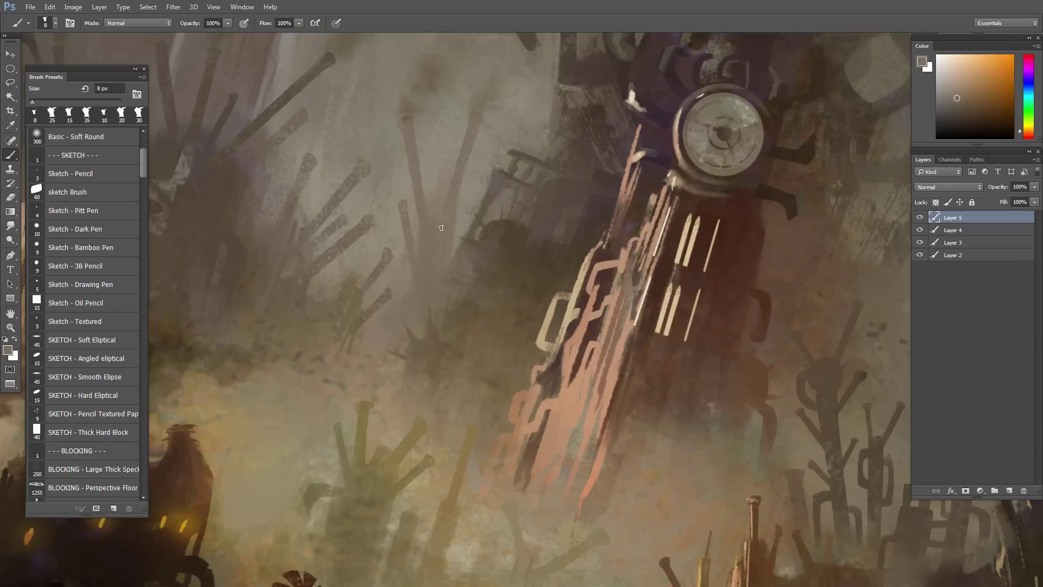
left_click(440, 168, "alt")
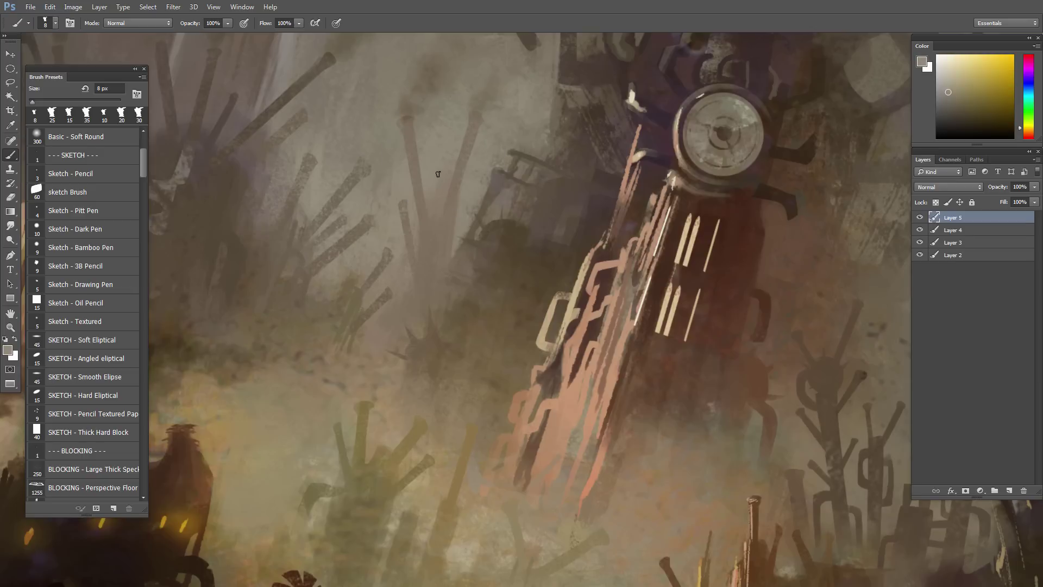
Step: Enlarge the brush to 20 px, lasso a rounded shape beneath the slanted pipes in the mist and paint it with a sampled grey-brown
key("bracketright")
key("bracketright")
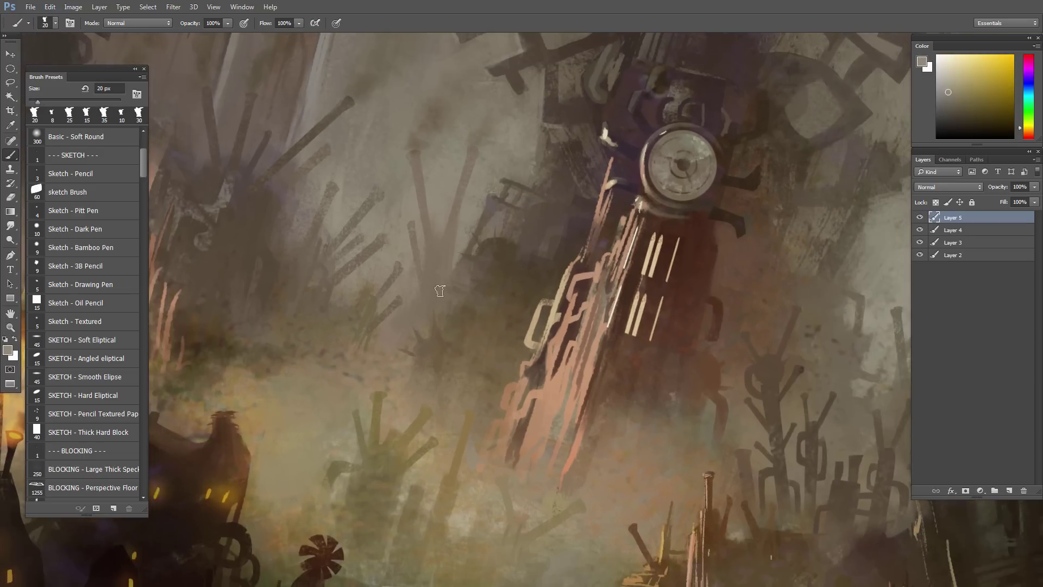
key("l")
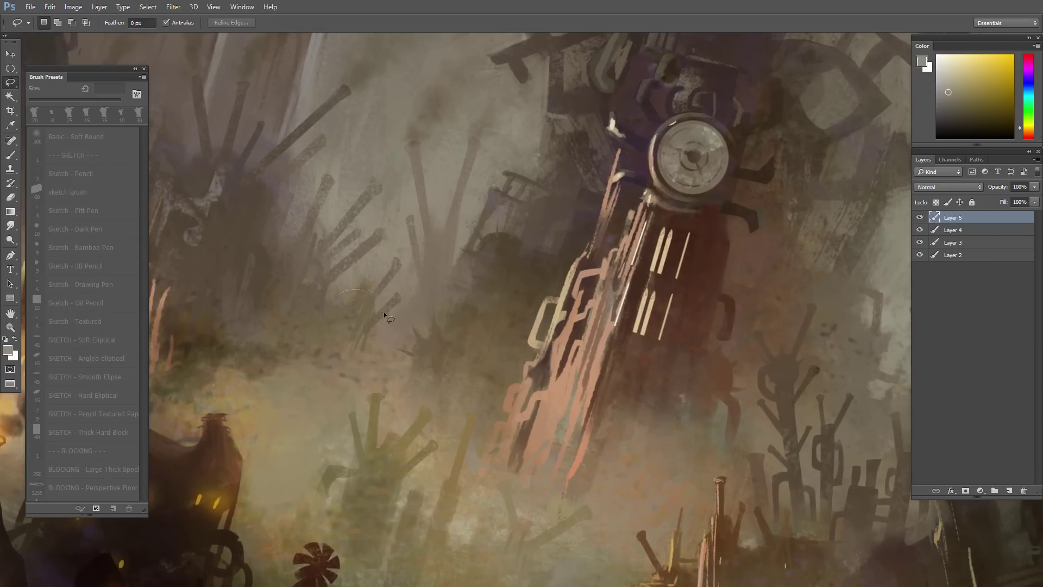
left_click_drag(350, 303, 351, 305)
key("b")
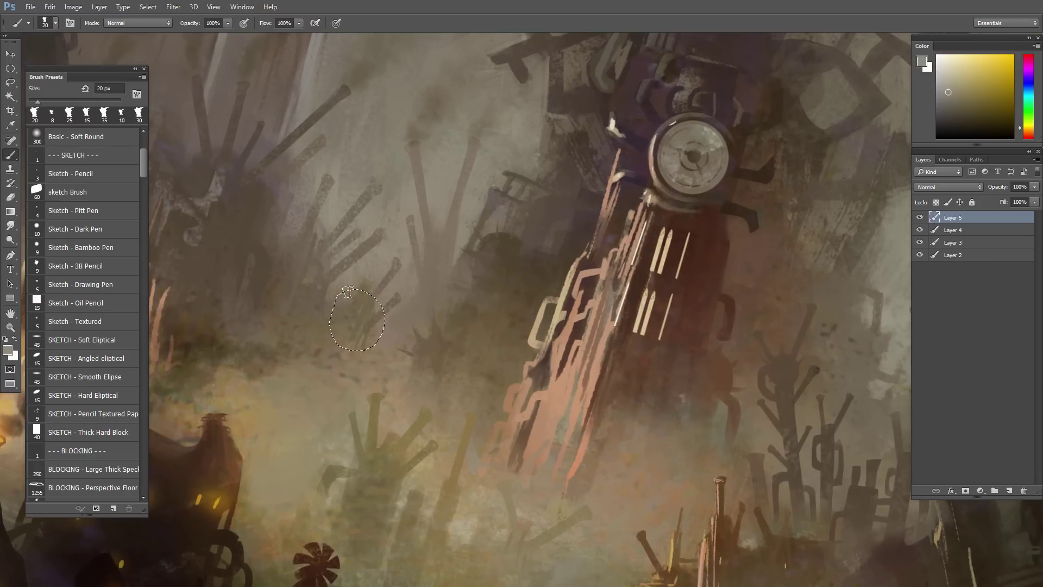
left_click(343, 313, "alt")
mouse_move(343, 302)
left_mouse_down()
mouse_move(350, 289)
mouse_move(375, 307)
left_mouse_up()
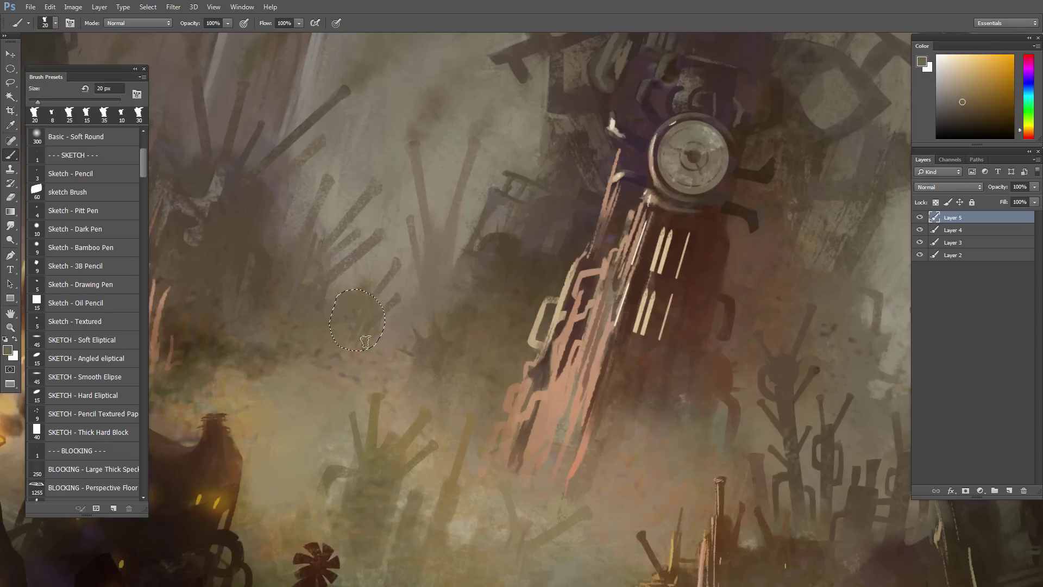
key("ctrl+d")
Step: Lasso thin spikes around the rounded shape beneath the slanted pipes and fill them with grey-brown
key("l")
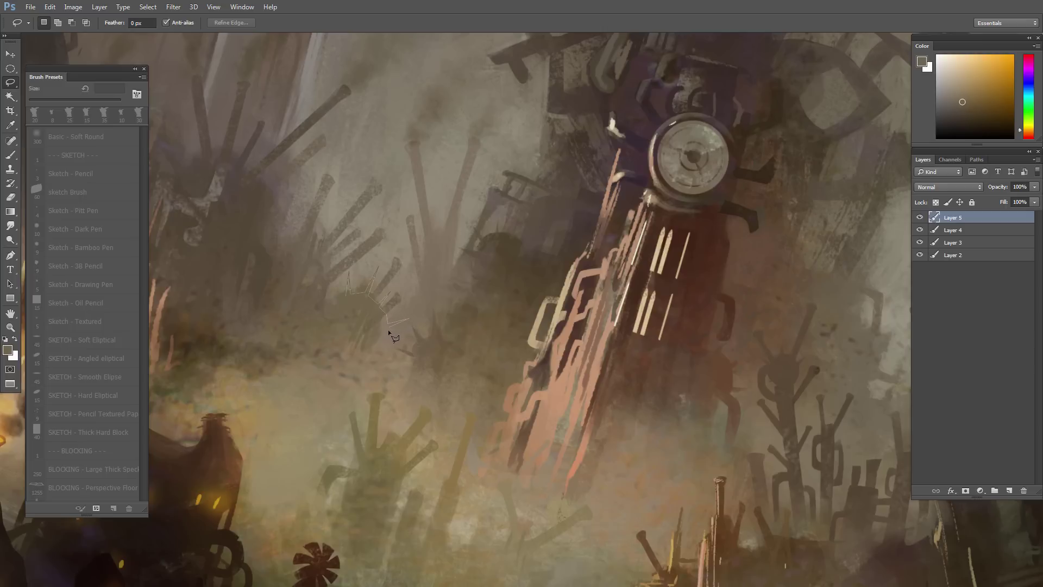
left_click_drag(388, 334, 366, 348)
mouse_move(343, 307)
left_mouse_down()
mouse_move(380, 315)
mouse_move(393, 330)
mouse_move(383, 318)
mouse_move(382, 335)
left_mouse_up()
key("b")
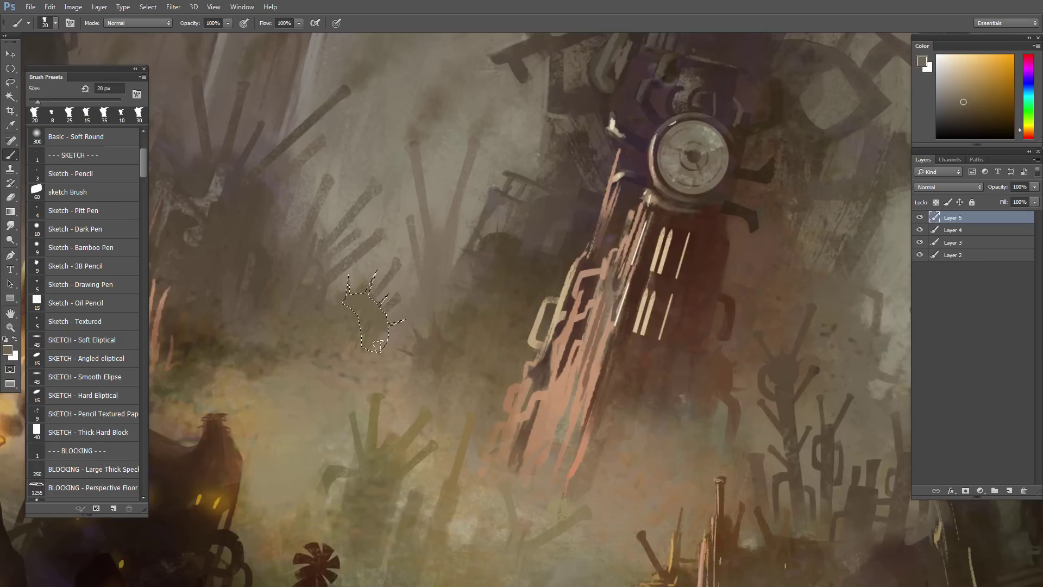
key("ctrl+d")
Step: Lasso a small area at the base of the distant forked pipes and paint it with a locally sampled tone
left_click(405, 333, "alt")
left_click(418, 291, "ctrl")
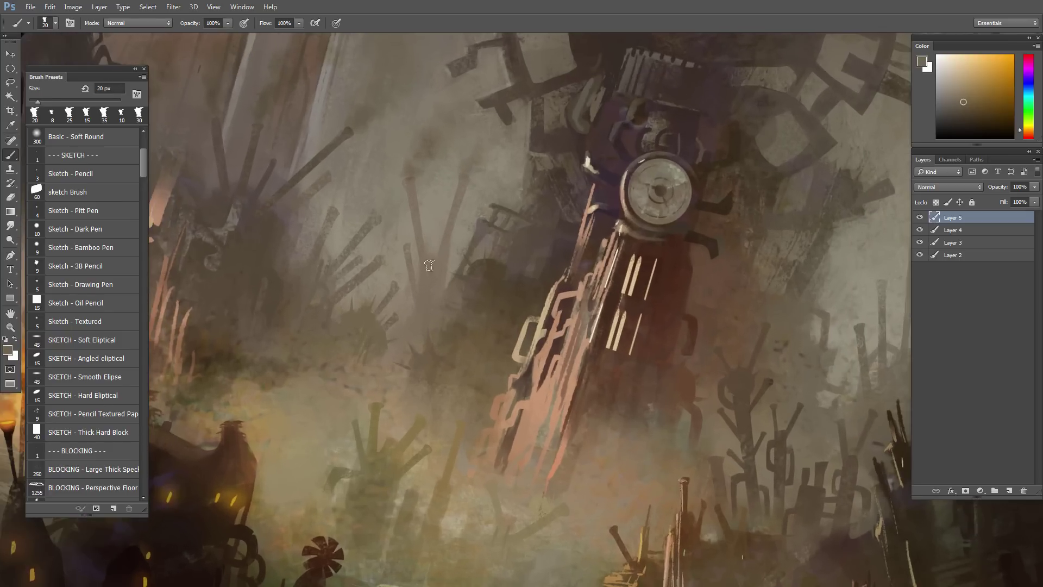
key("l")
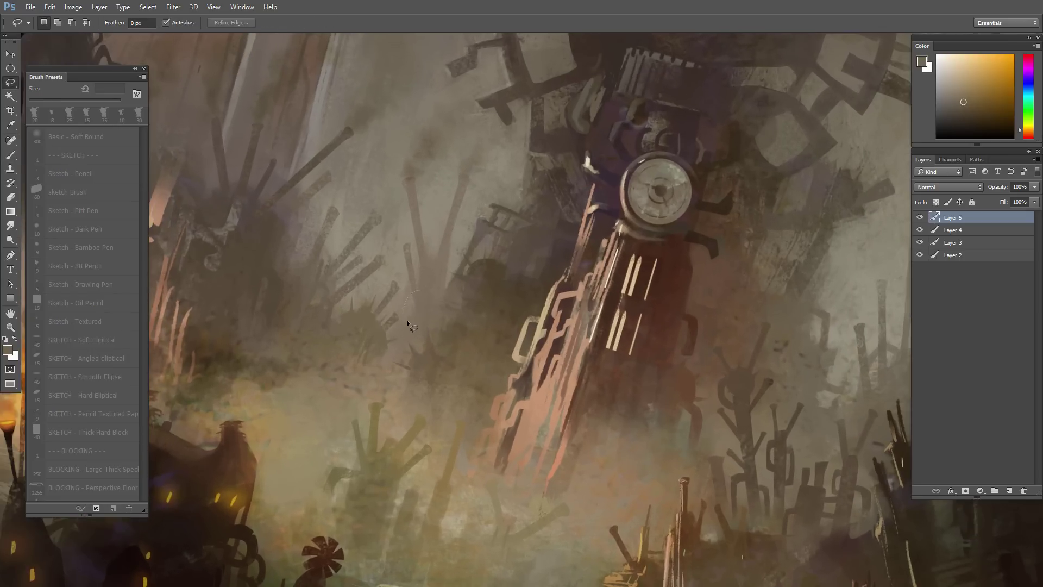
mouse_move(422, 325)
left_mouse_down()
mouse_move(423, 266)
mouse_move(403, 282)
mouse_move(408, 307)
mouse_move(395, 306)
mouse_move(412, 308)
mouse_move(414, 325)
mouse_move(408, 316)
mouse_move(396, 327)
mouse_move(415, 311)
left_mouse_up()
key("b")
left_click(421, 301, "alt")
key("ctrl+d")
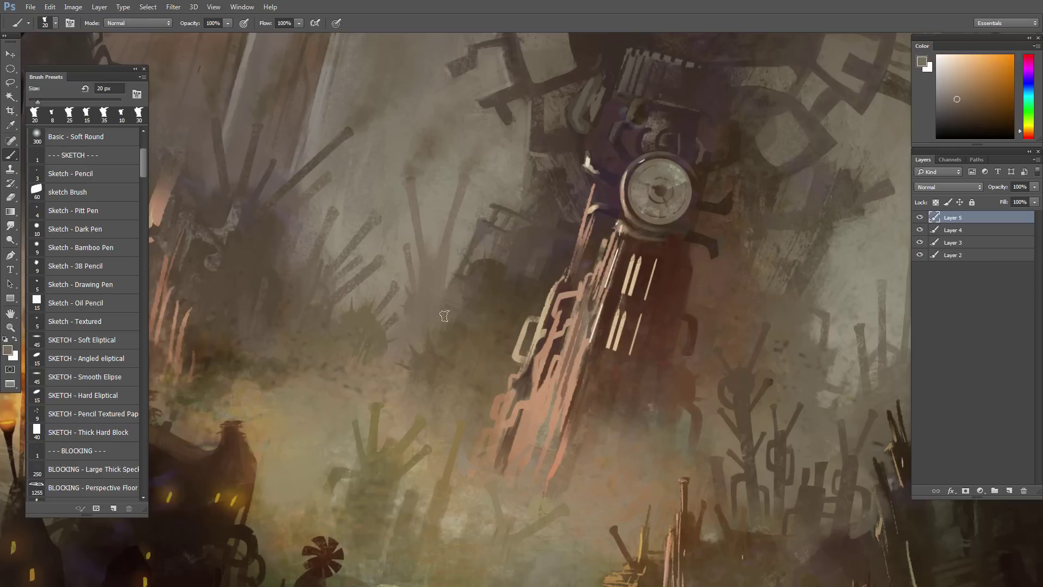
Step: Restore and clear the last selection at the forked pipes, and brush over the mist between the small spiked domes
key("ctrl+shift+d")
key("ctrl+d")
left_click_drag(411, 334, 377, 347)
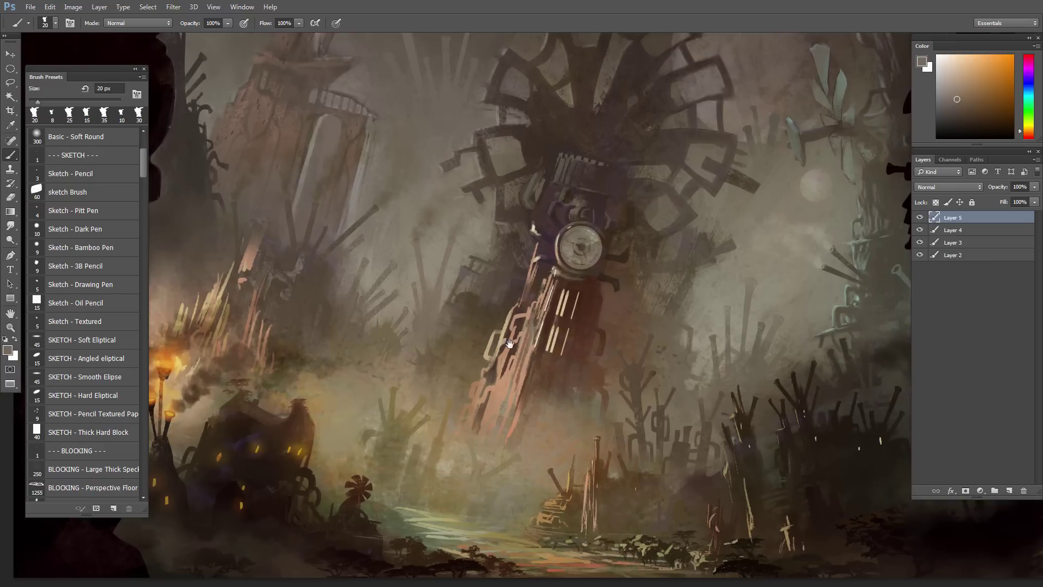
left_click_drag(453, 311, 485, 342)
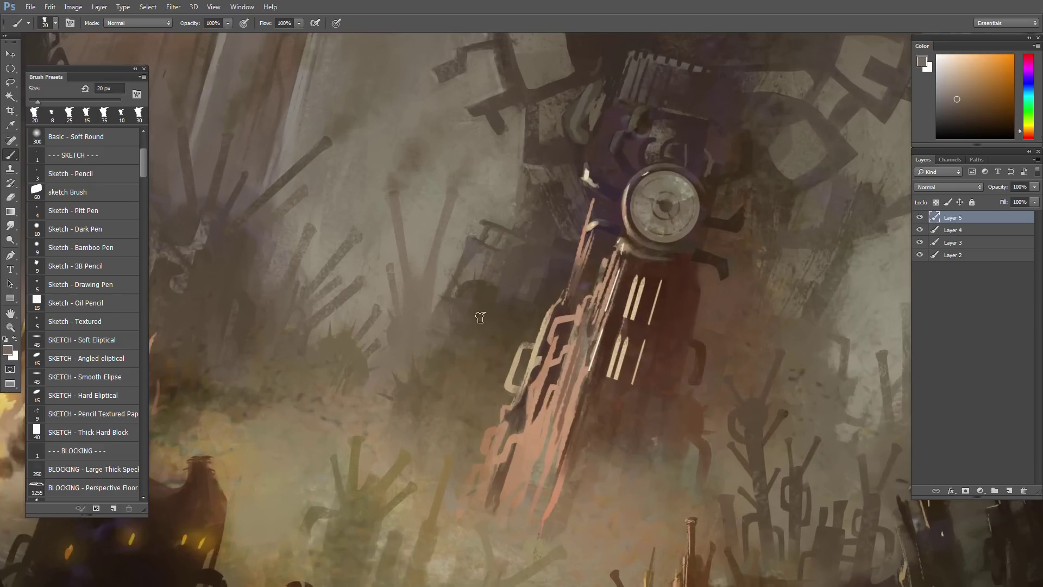
Step: Lasso a small spiked dome between the two distant forked pipes, stepping back over stray outlines, and fill it with a muted tone
key("l")
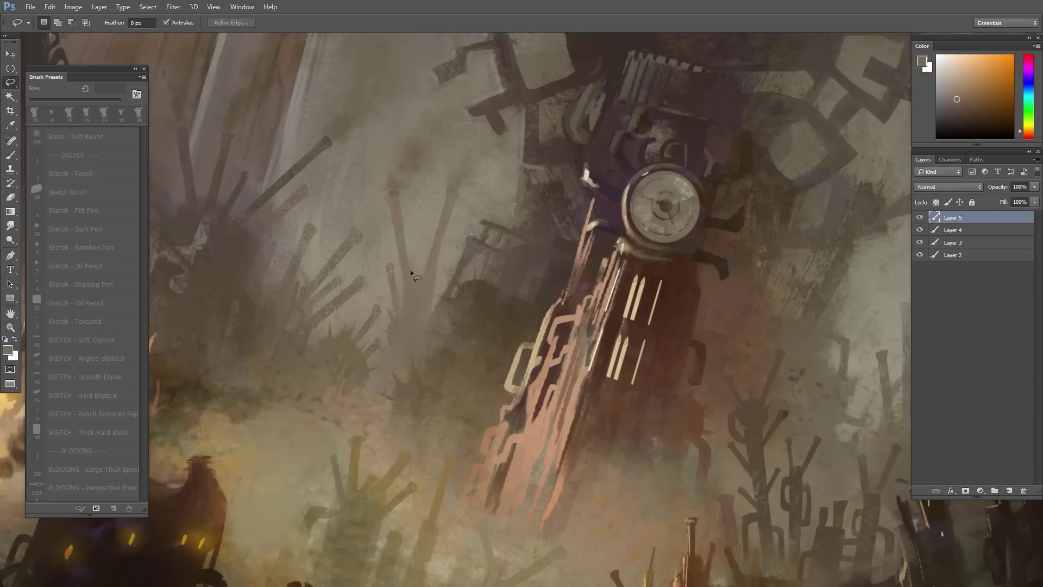
mouse_move(409, 292)
left_mouse_down()
mouse_move(425, 272)
mouse_move(425, 245)
mouse_move(427, 273)
mouse_move(413, 274)
mouse_move(412, 259)
mouse_move(414, 250)
mouse_move(422, 275)
mouse_move(425, 248)
mouse_move(429, 278)
left_mouse_up()
key("ctrl+alt+z")
key("ctrl+alt+z")
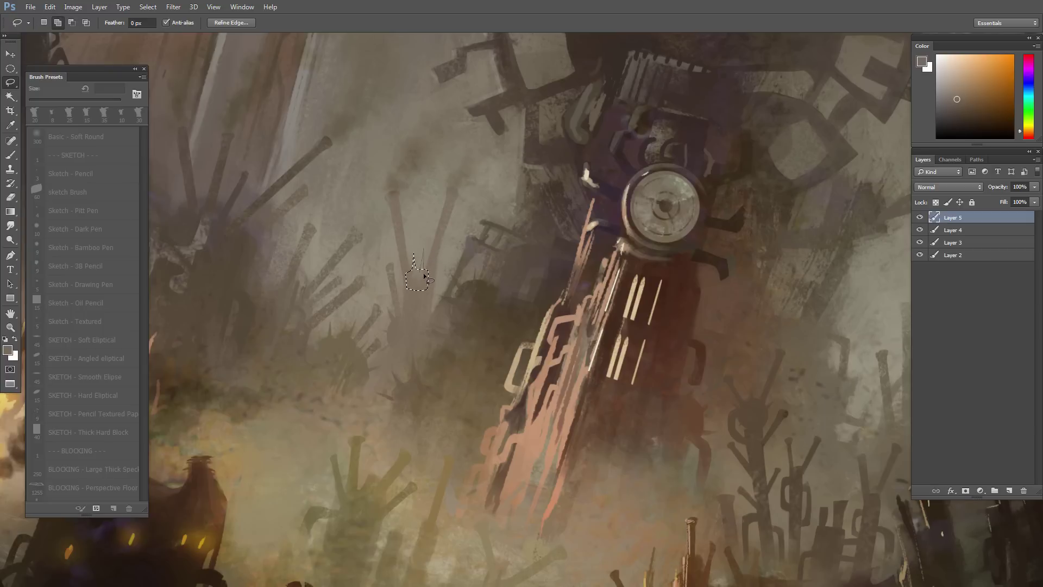
key("b")
key("ctrl+d")
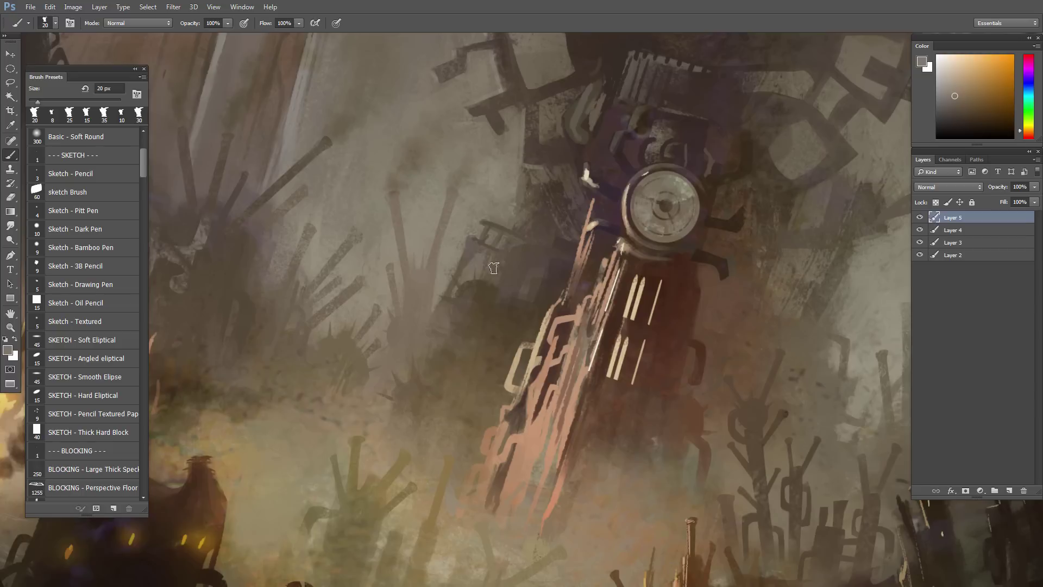
Step: Blend the mist around the small spiked domes and on the far side of the central tower with sampled tones
left_click_drag(552, 359, 557, 361)
scroll(467, 355, "down", 2)
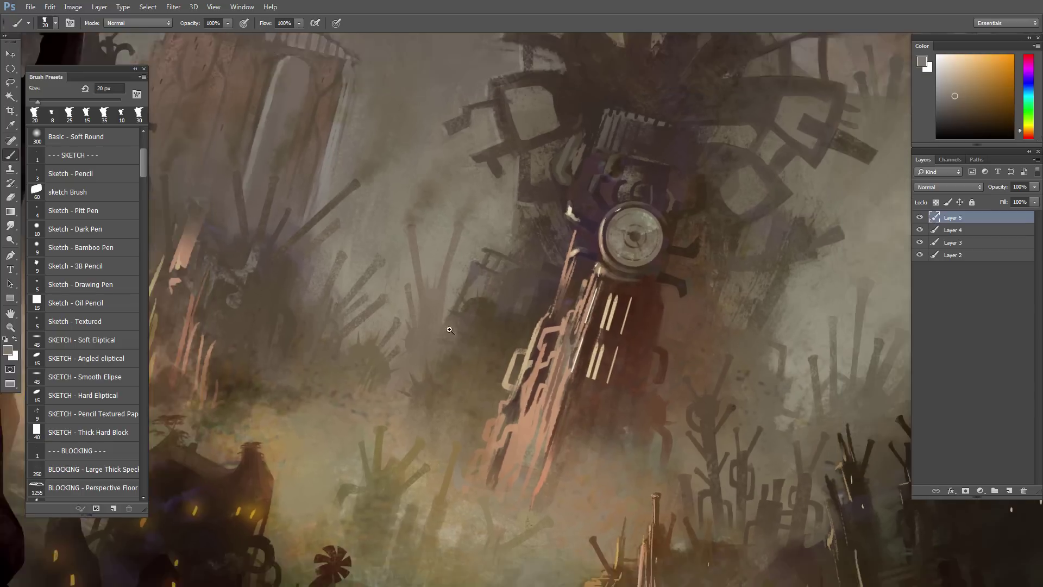
left_click(375, 347, "alt")
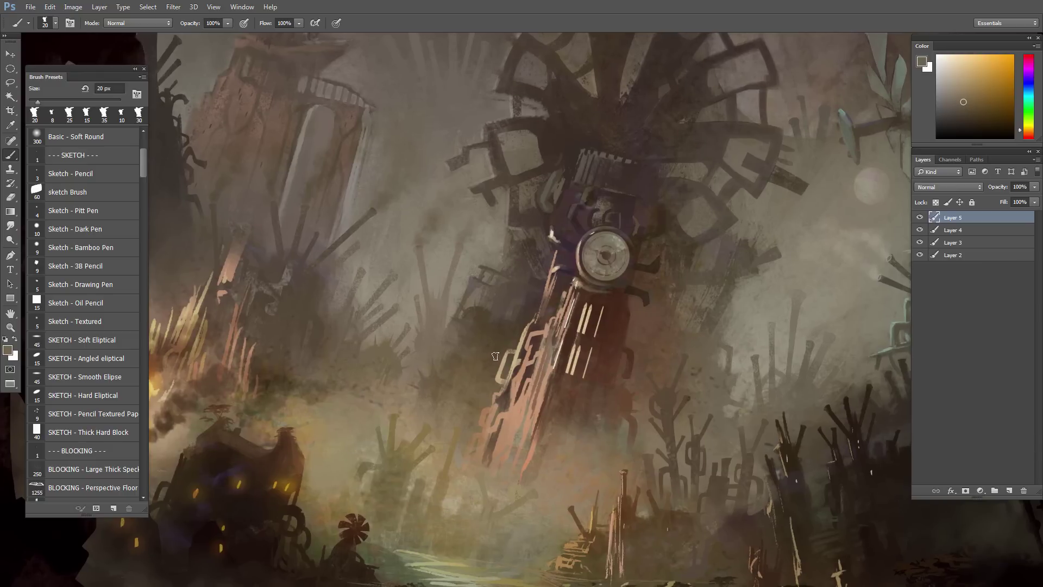
left_click_drag(584, 376, 452, 404)
left_click(609, 330, "alt")
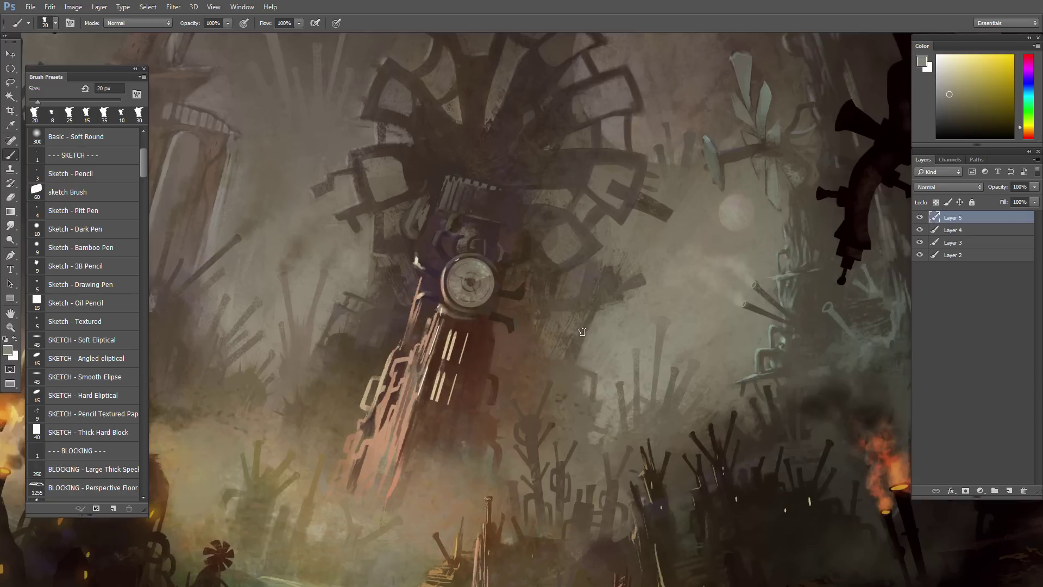
Step: Lasso a rounded shape in the mist beyond the central tower's base and paint it with a sampled grey-brown
key("l")
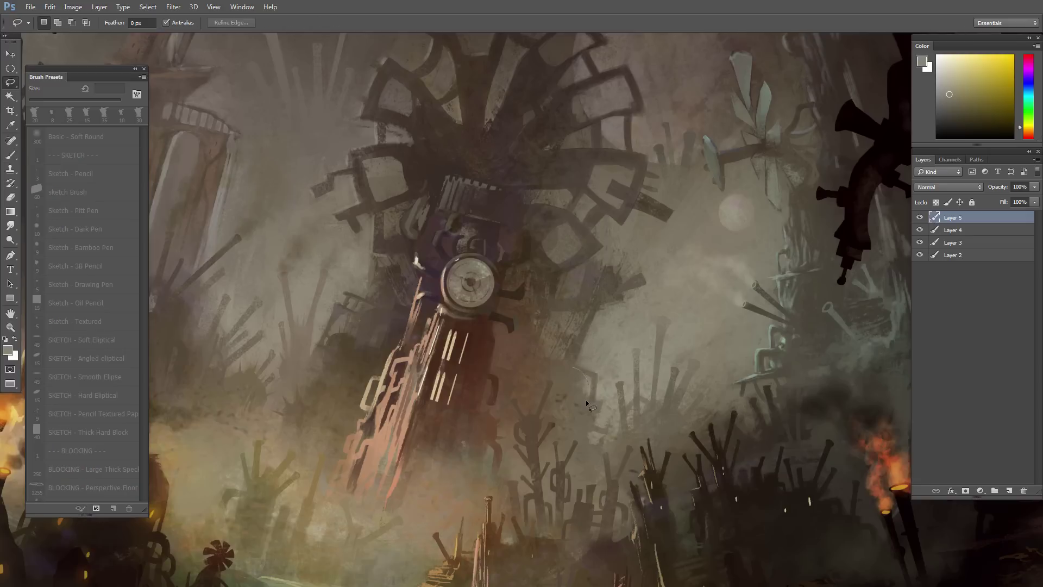
left_click_drag(565, 356, 565, 359)
key("b")
left_click(582, 373, "alt")
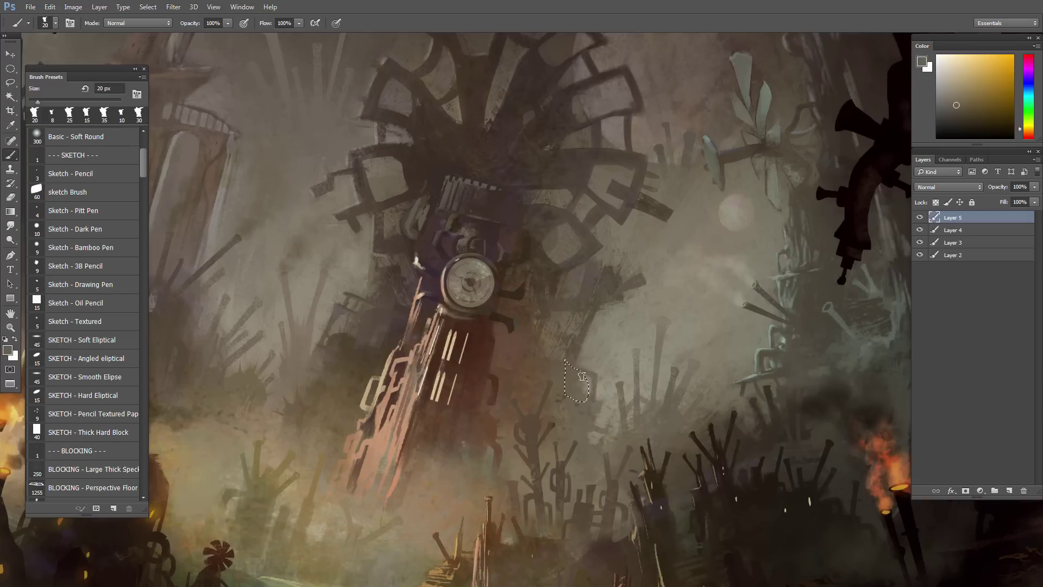
key("ctrl+d")
Step: Lasso several small spikes along the edge of the rounded shape beyond the central tower and fill them with grey-brown
key("l")
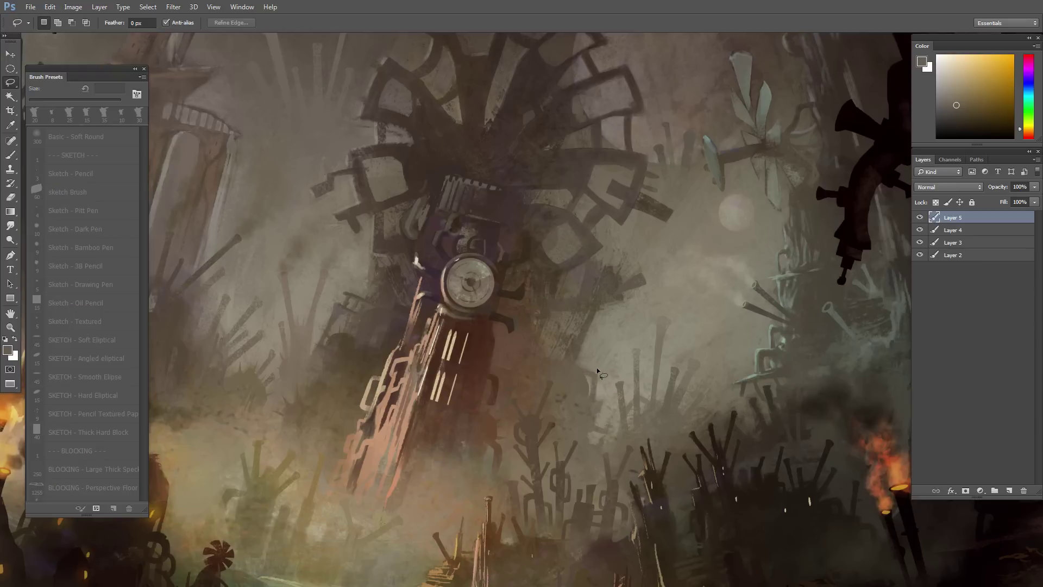
mouse_move(585, 371)
left_mouse_down()
mouse_move(594, 361)
mouse_move(584, 359)
mouse_move(608, 382)
mouse_move(580, 387)
mouse_move(606, 392)
left_mouse_up()
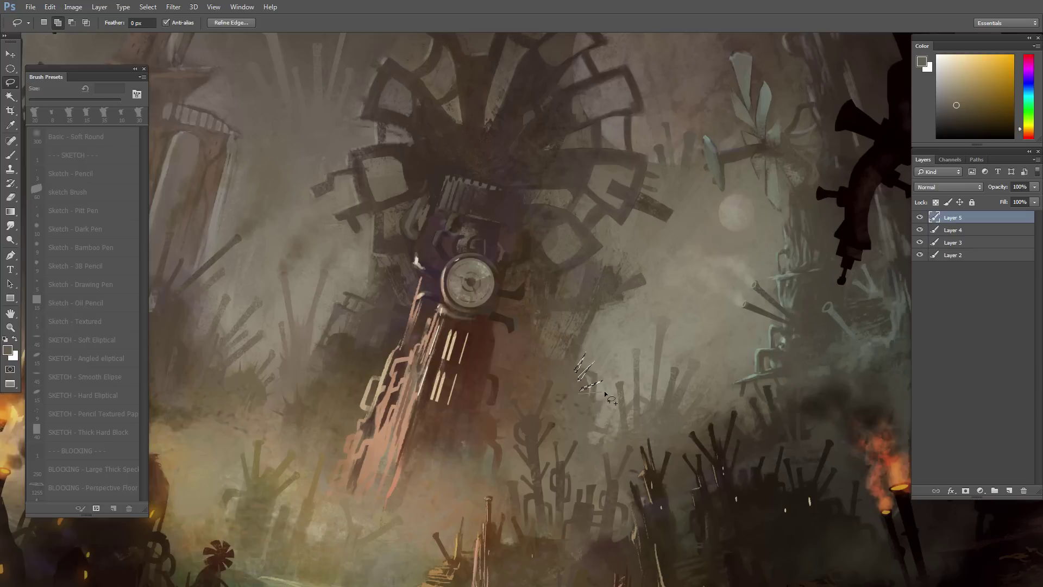
key("b")
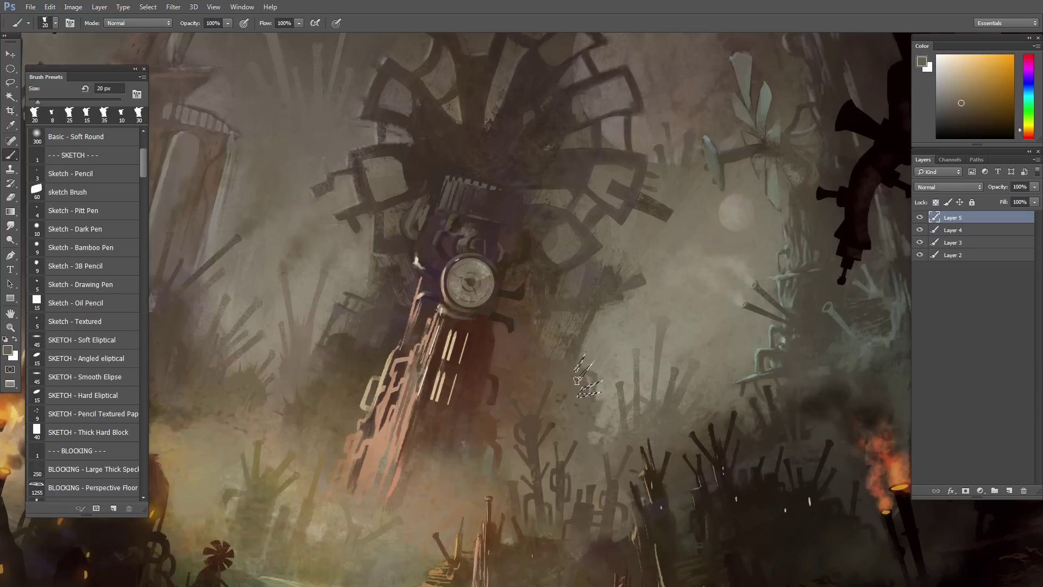
key("ctrl+d")
Step: Paint sampled mist tones over the ragged dark area above the newly spiked shape
left_click(607, 318, "alt")
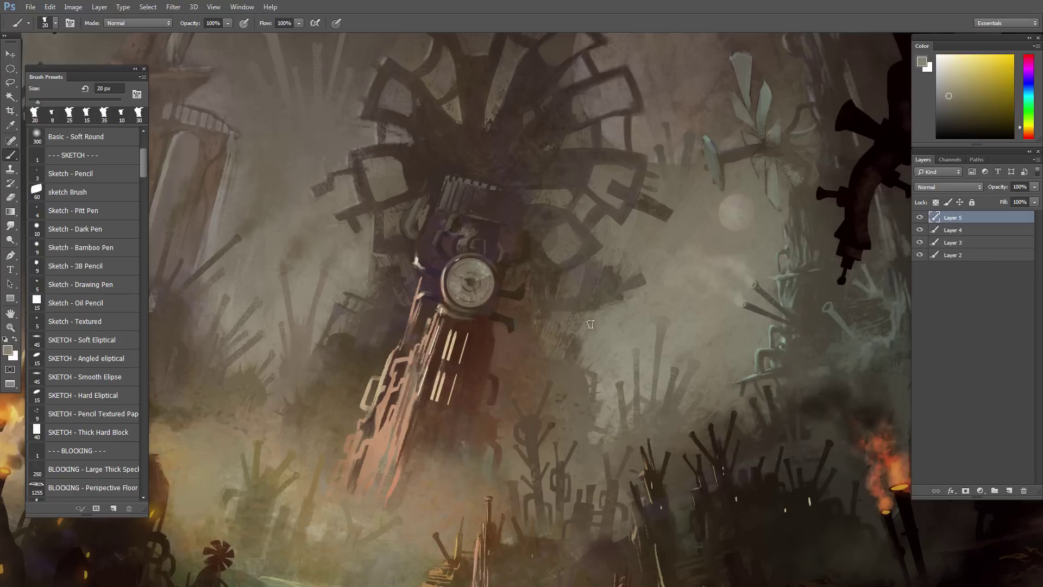
left_click(560, 315, "alt")
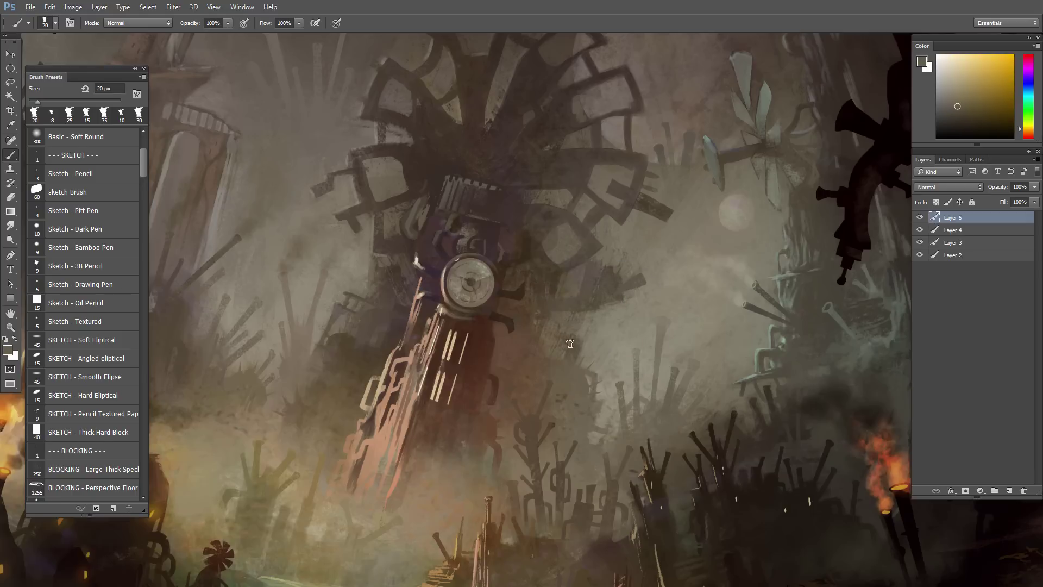
left_click(595, 327, "alt")
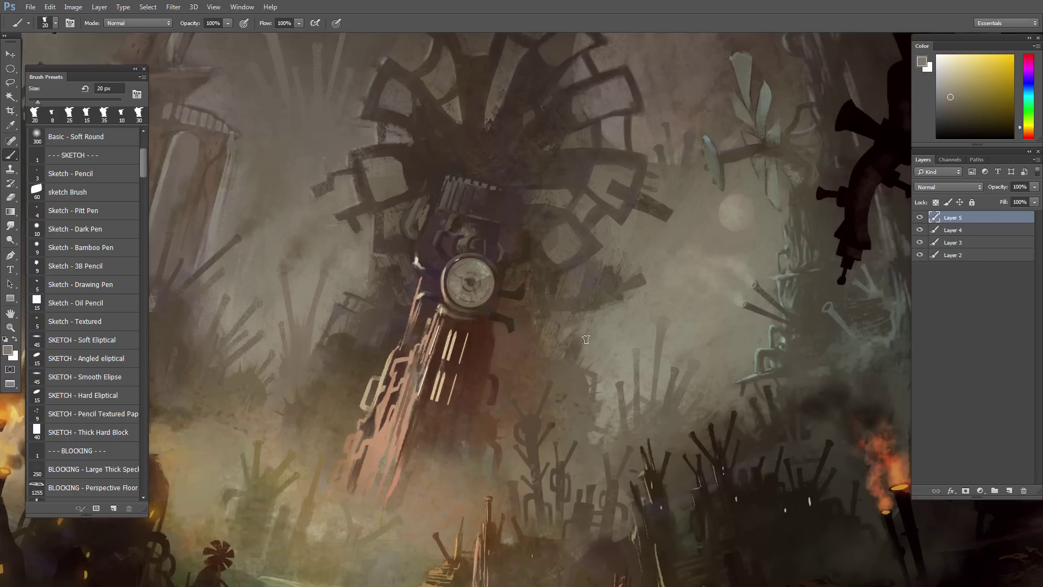
Step: Lasso a small dome above the spiked shape beyond the central tower and paint it with a darker sampled tone
key("l")
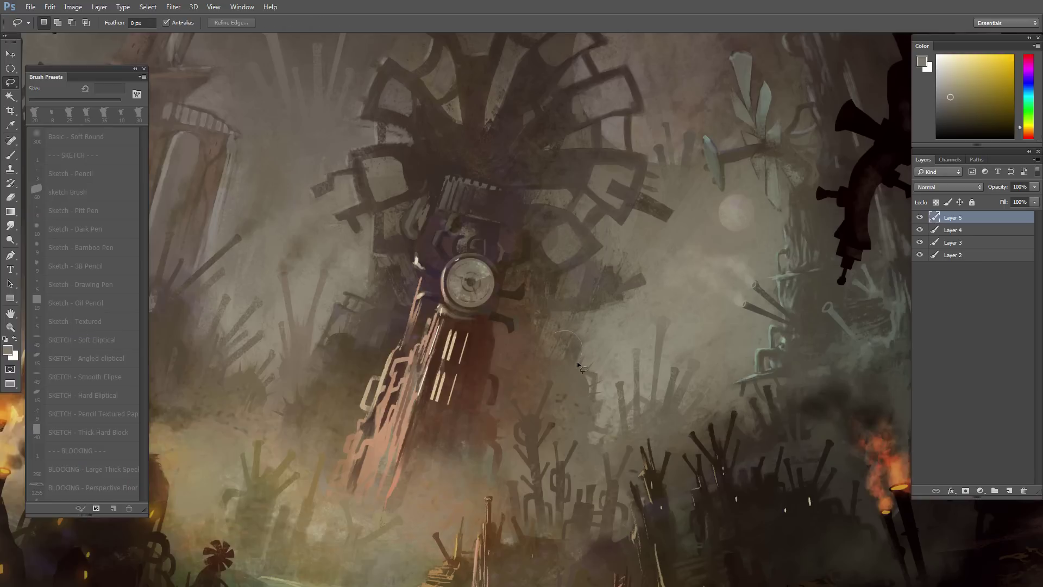
left_click_drag(561, 341, 555, 339)
key("b")
left_click(576, 349, "alt")
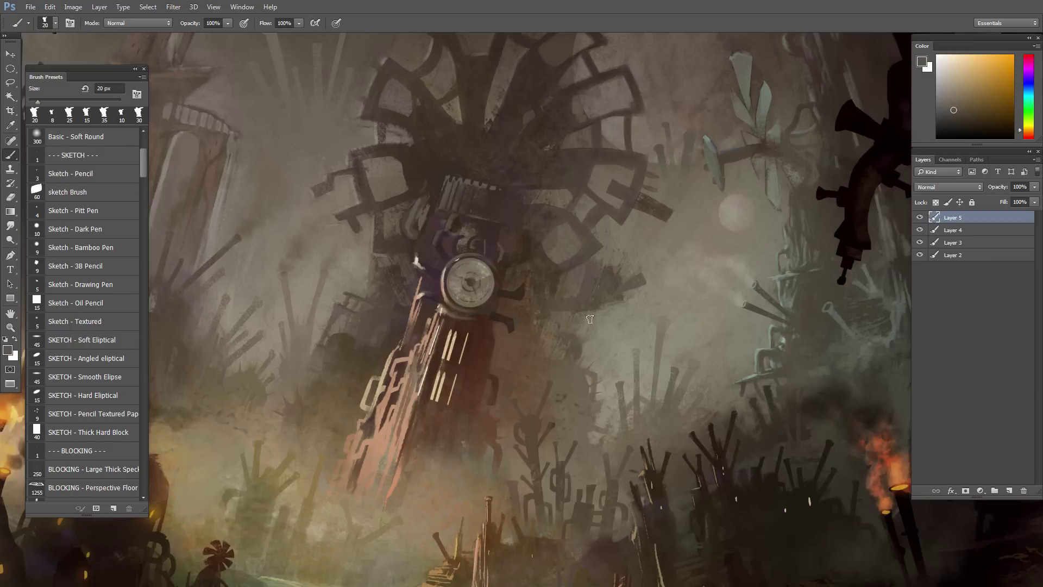
Step: Lasso small spikes around the upper dome and fill them with the dark grey-brown
key("l")
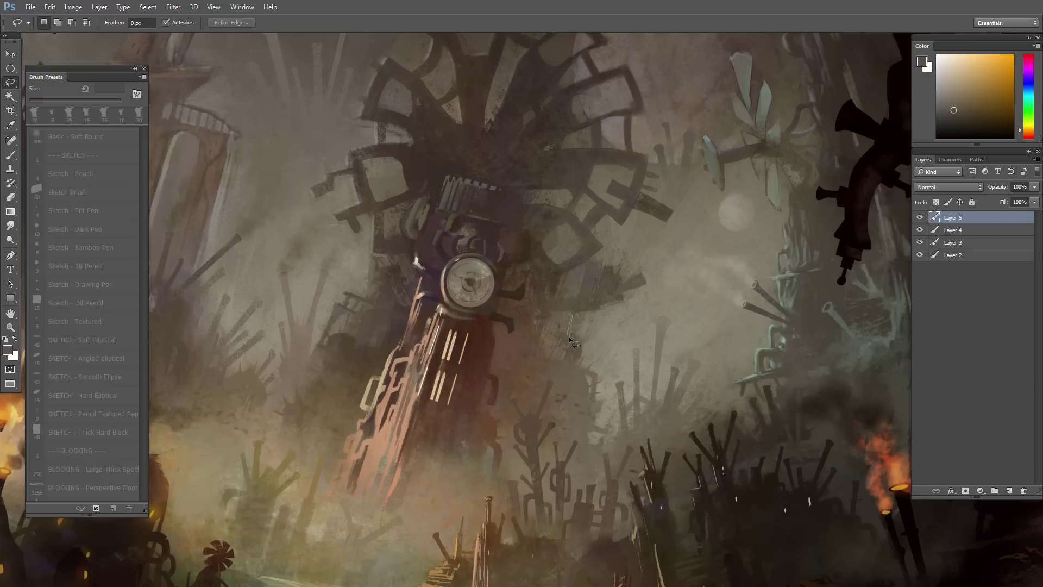
left_click_drag(572, 338, 567, 318)
key("b")
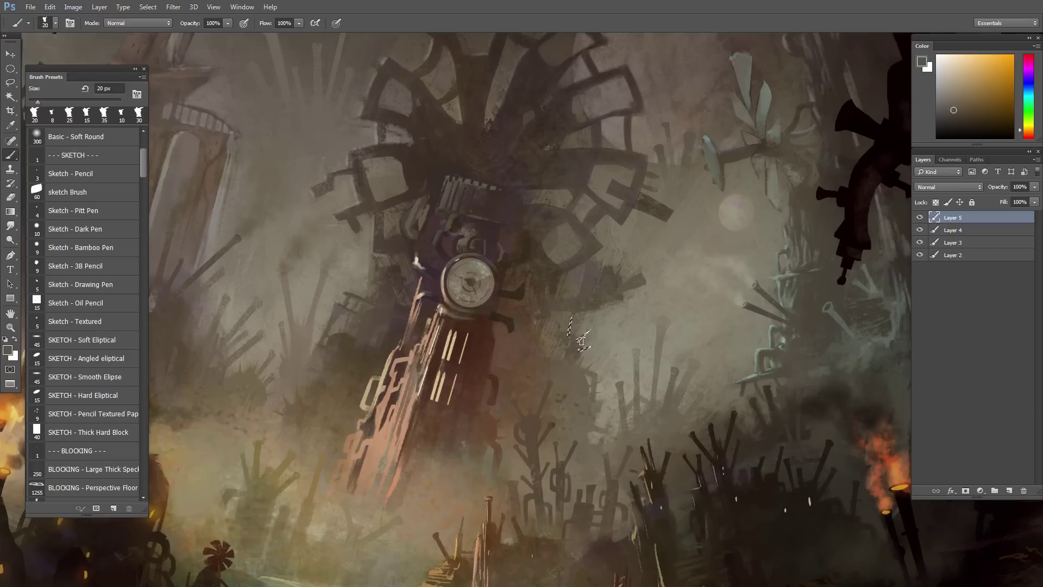
left_click(567, 334, "alt")
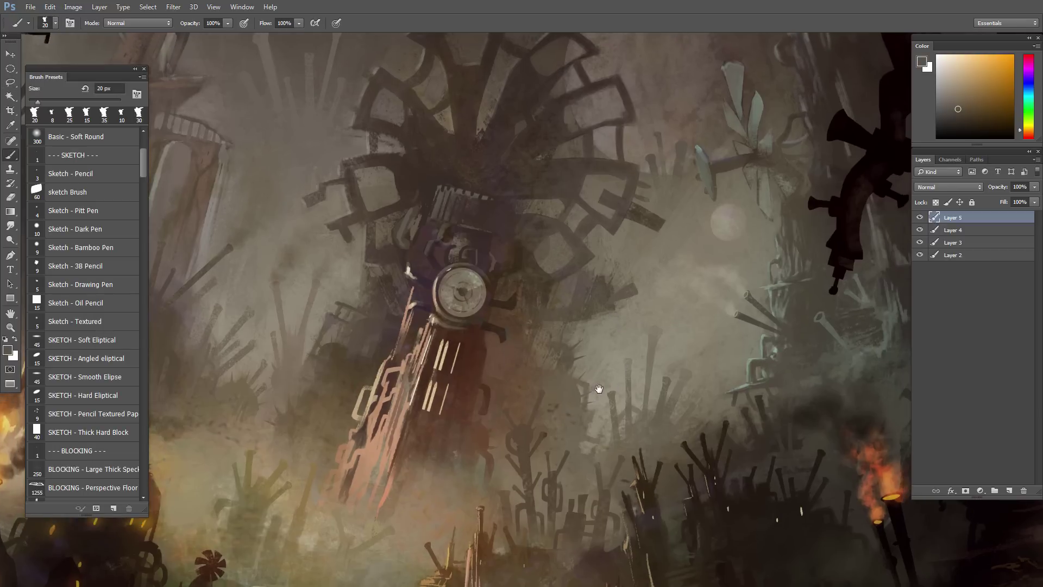
Step: Paint sampled mist grey over the lower edge and outer spikes of the dark dome beyond the central tower, with a 10 to 30 px brush
key("bracketleft")
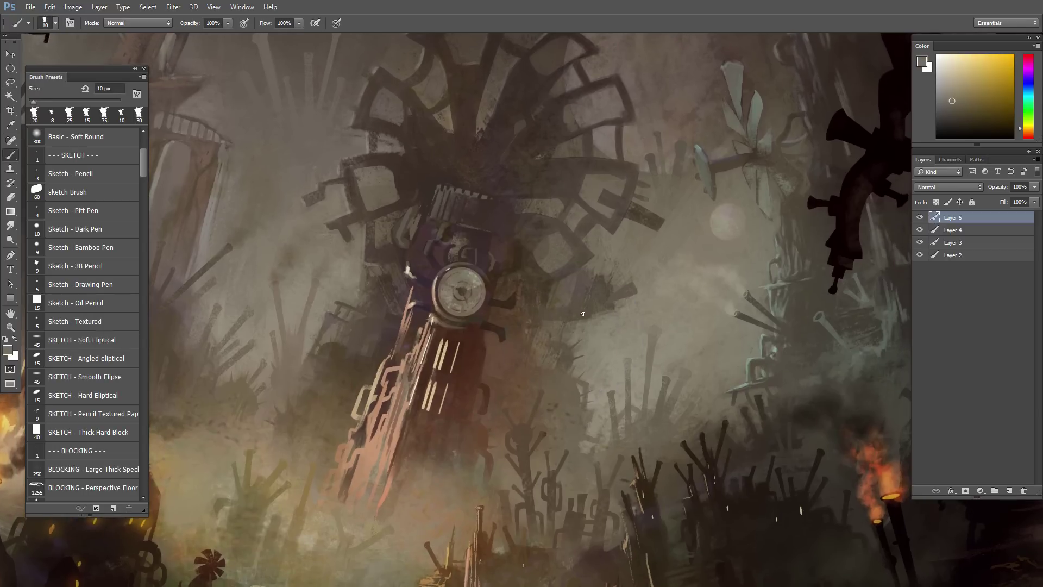
left_click_drag(582, 325, 562, 327)
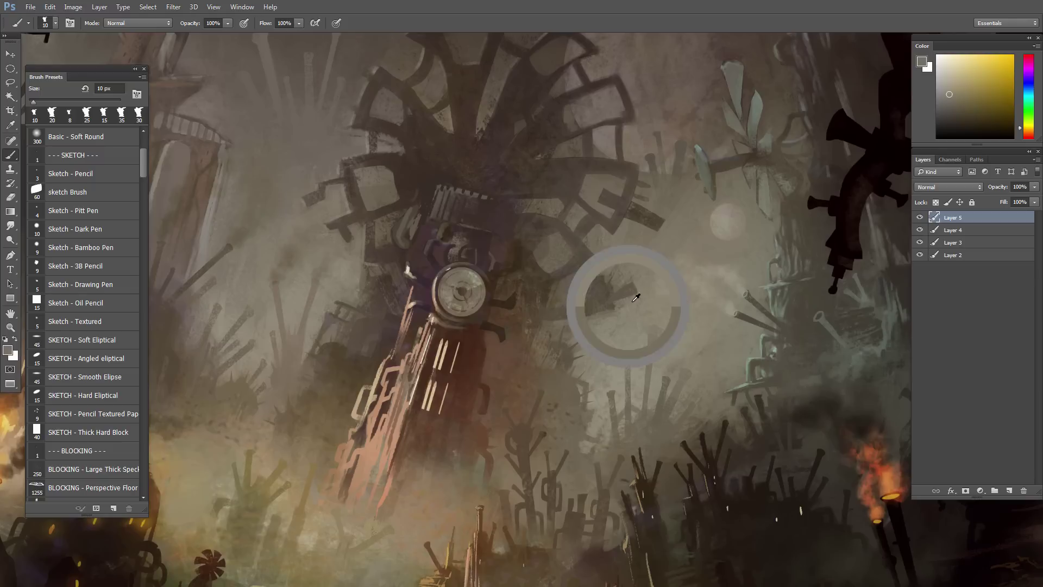
key("bracketright")
key("bracketright")
left_click_drag(626, 307, 634, 284)
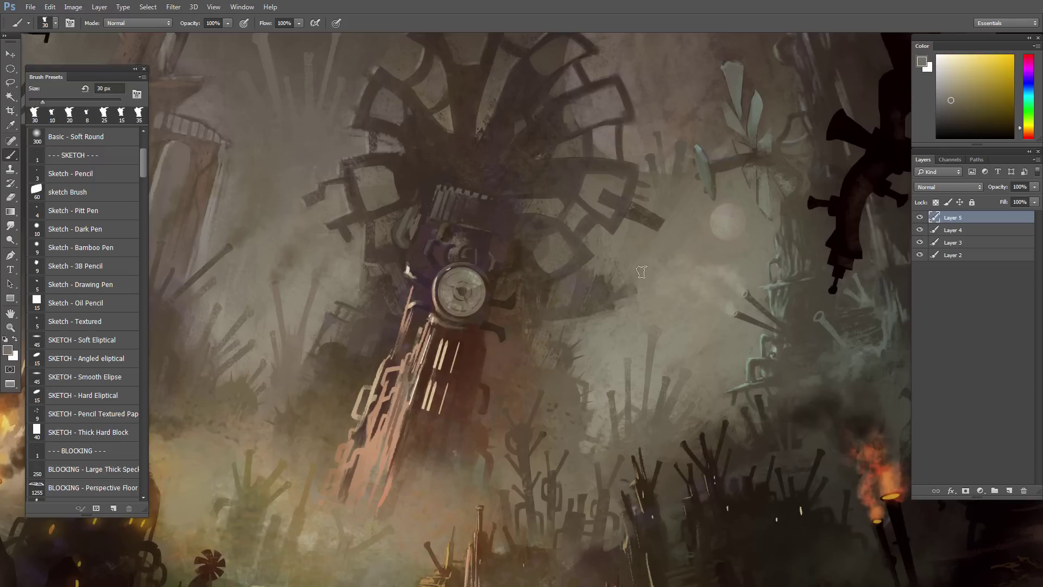
Step: Sample surrounding mist tones and paint out the remaining dark spiked dome beside the central tower, enlarging the brush to 60 px
left_click(641, 275, "alt")
left_click(611, 265, "alt")
key("bracketright")
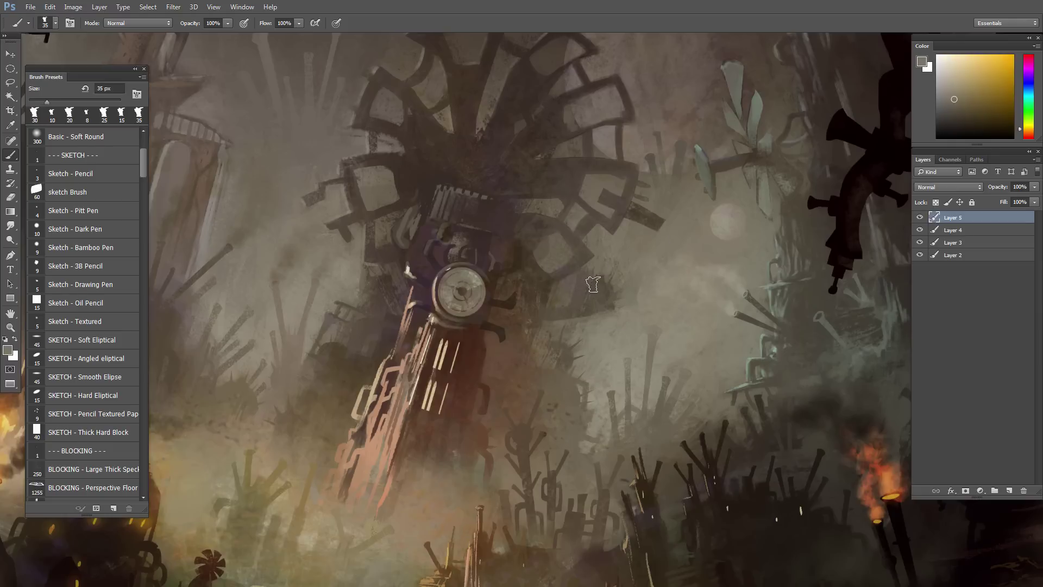
left_click(568, 288, "alt")
key("bracketright")
key("bracketright")
key("bracketright")
left_click_drag(600, 292, 606, 308)
left_click(609, 260, "alt")
key("bracketright")
key("bracketright")
left_click(625, 300, "alt")
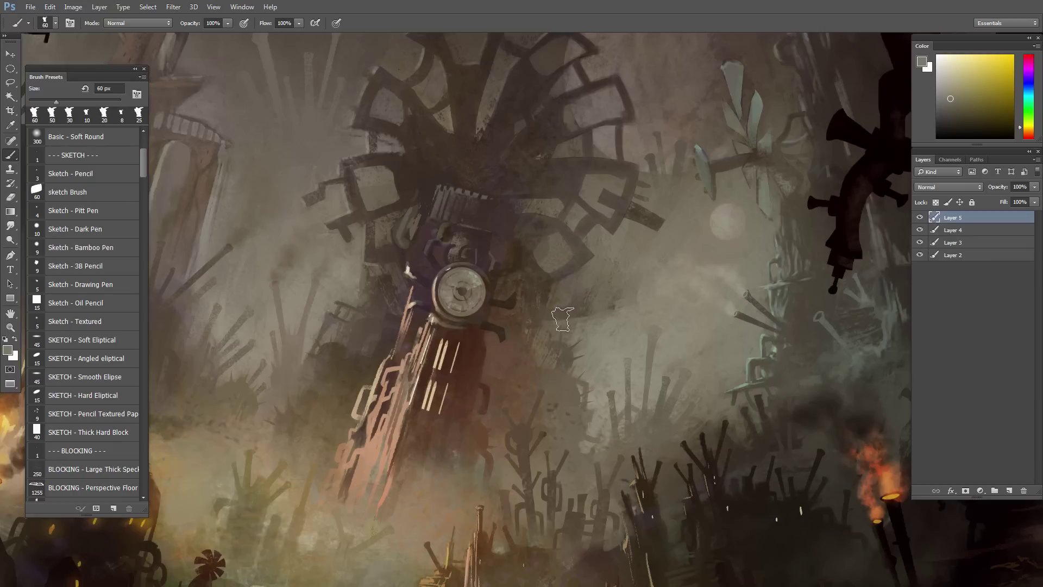
Step: Blend the leftover dark patches below the fan wheel into the fog with sampled greys and a 45 to 60 px brush
left_click(631, 261, "alt")
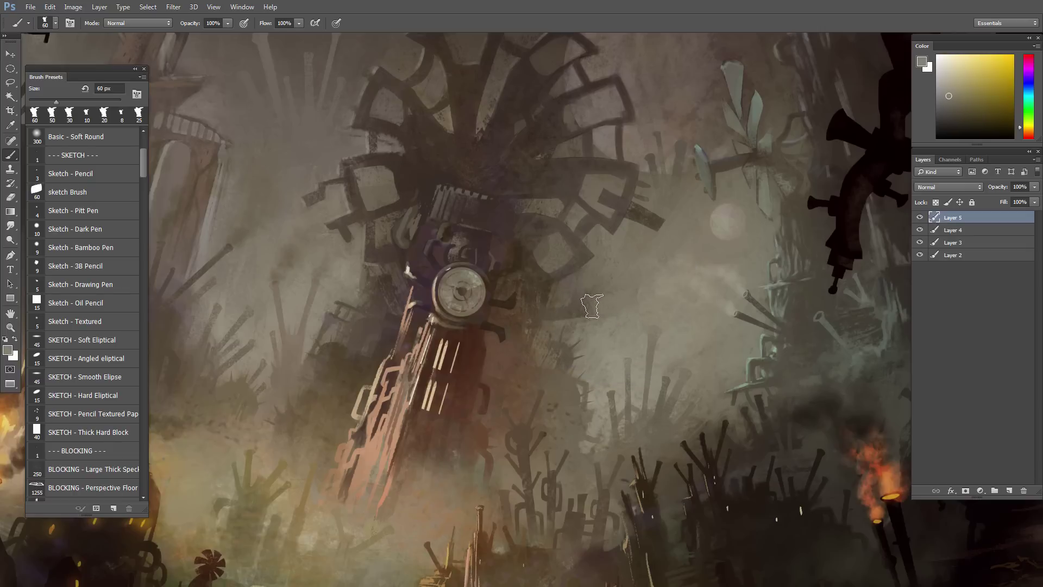
key("bracketleft")
left_click(573, 299, "alt")
key("bracketleft")
left_click(582, 301, "alt")
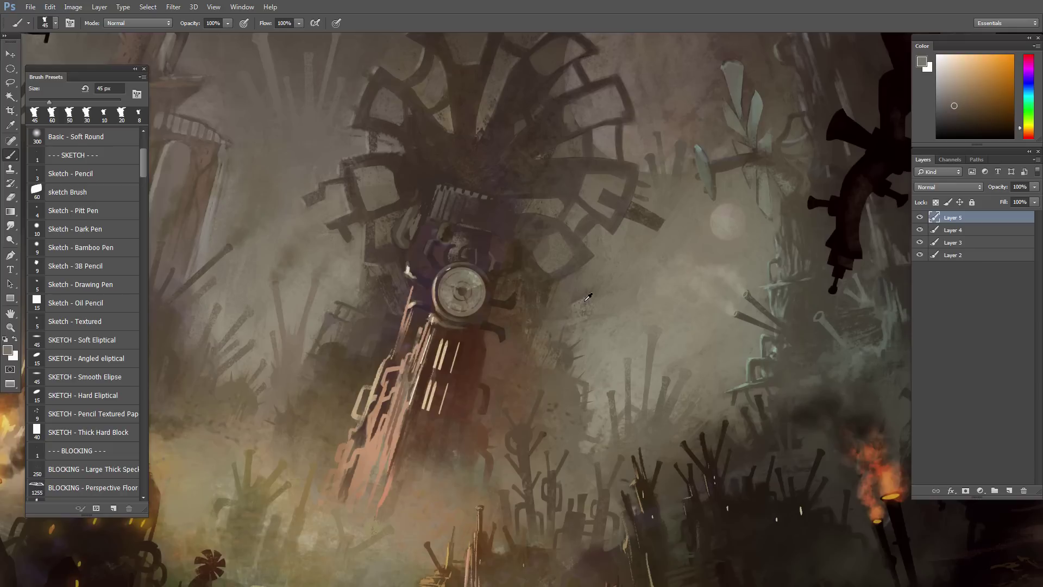
key("bracketright")
key("bracketleft")
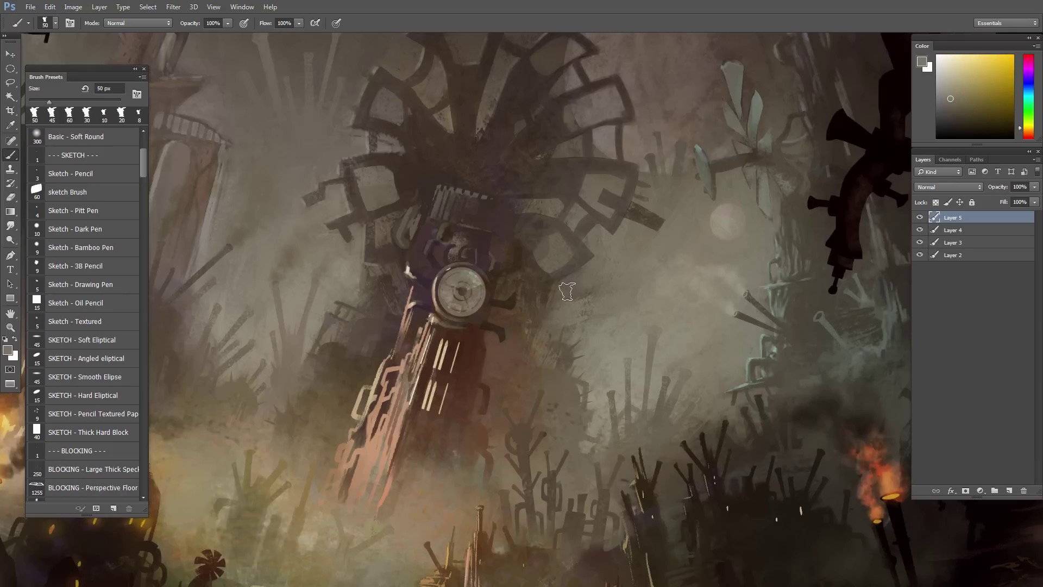
left_click(597, 283, "alt")
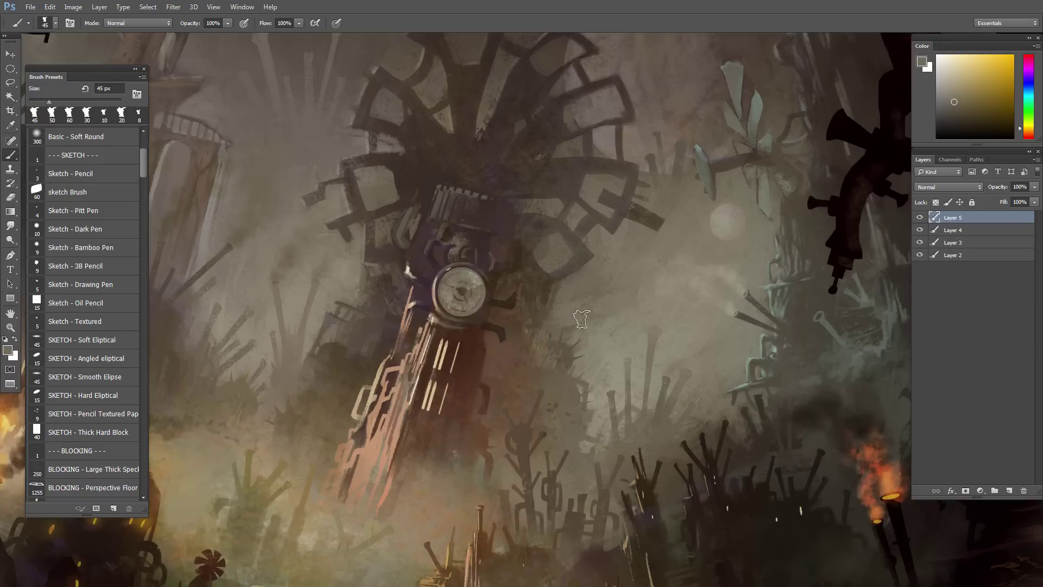
left_click(576, 288, "alt")
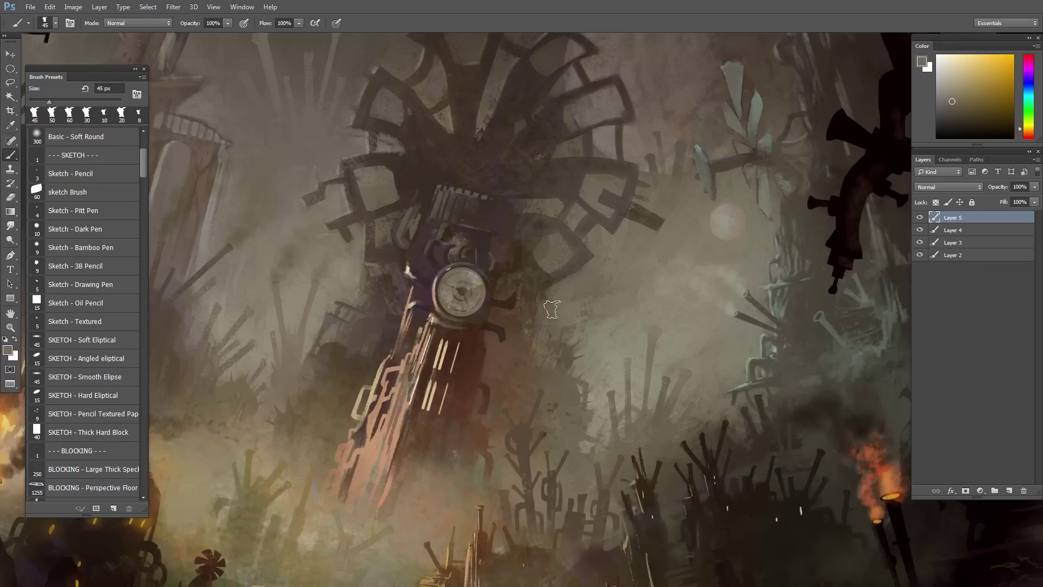
Step: Refine the edge between the clock tower and the fan wheel with sampled mist and dark tones, reducing the brush to 15 px
key("bracketleft")
left_click_drag(545, 311, 531, 293)
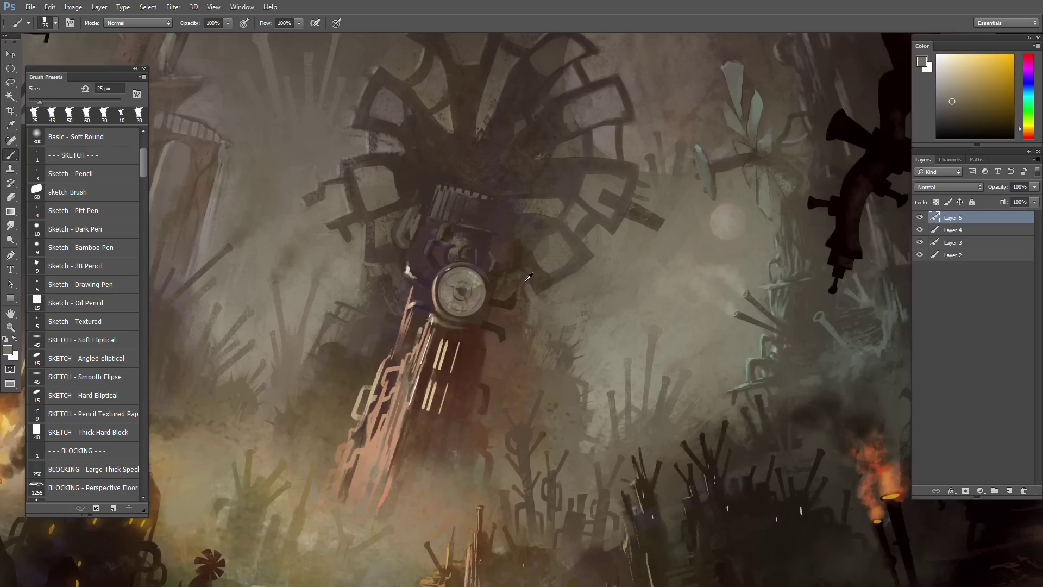
left_click(537, 279, "alt")
key("bracketleft")
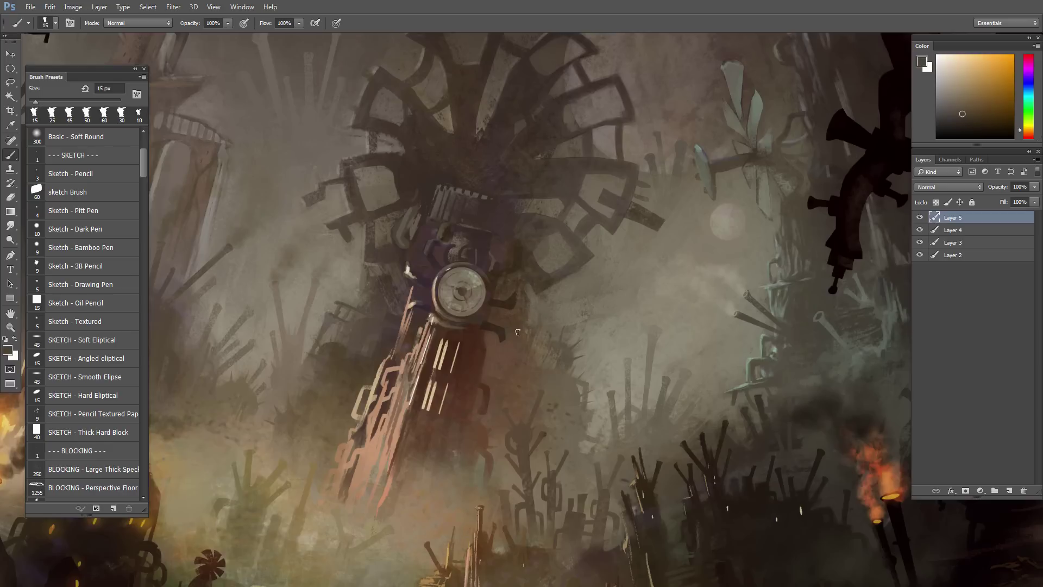
left_click(519, 255, "alt")
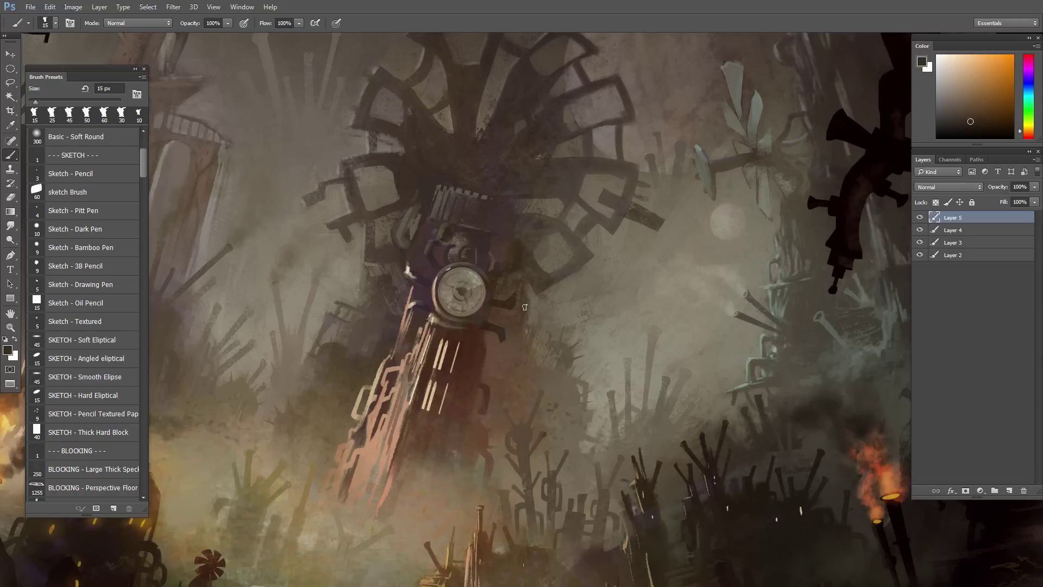
left_click(508, 319, "alt")
left_click(510, 323, "alt")
Step: Flip the painting horizontally to check the whole composition
left_click(523, 342, "ctrl")
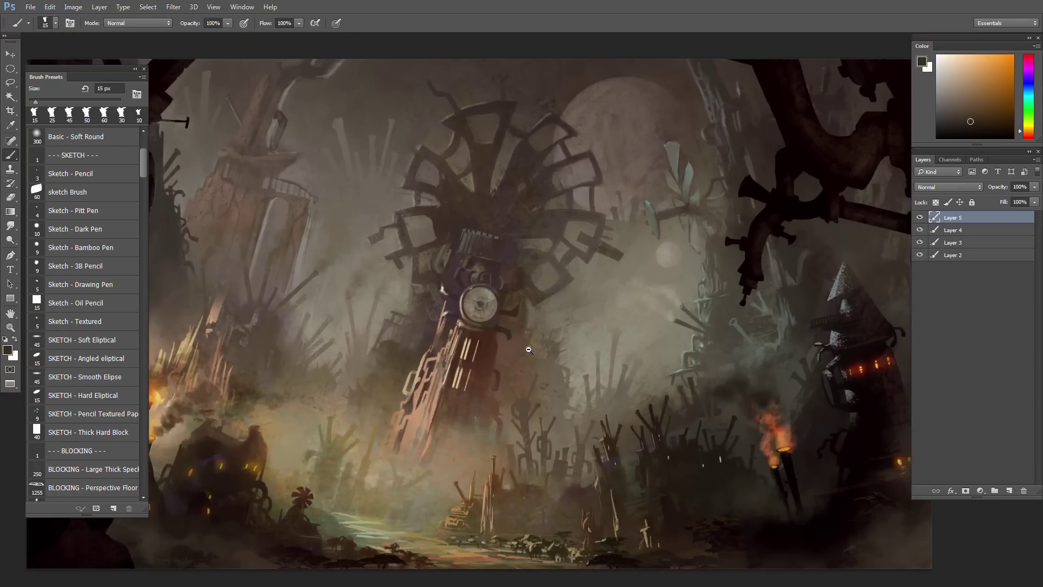
left_click(510, 344, "alt")
key("ctrl+shift+h")
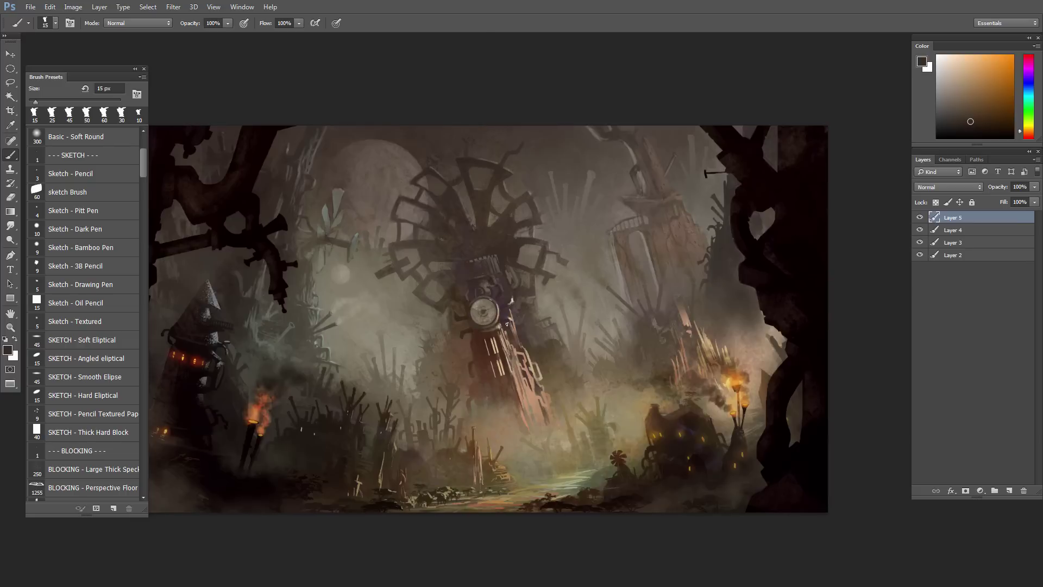
left_click_drag(506, 347, 601, 415)
left_click_drag(545, 407, 523, 351)
left_click(523, 377, "ctrl")
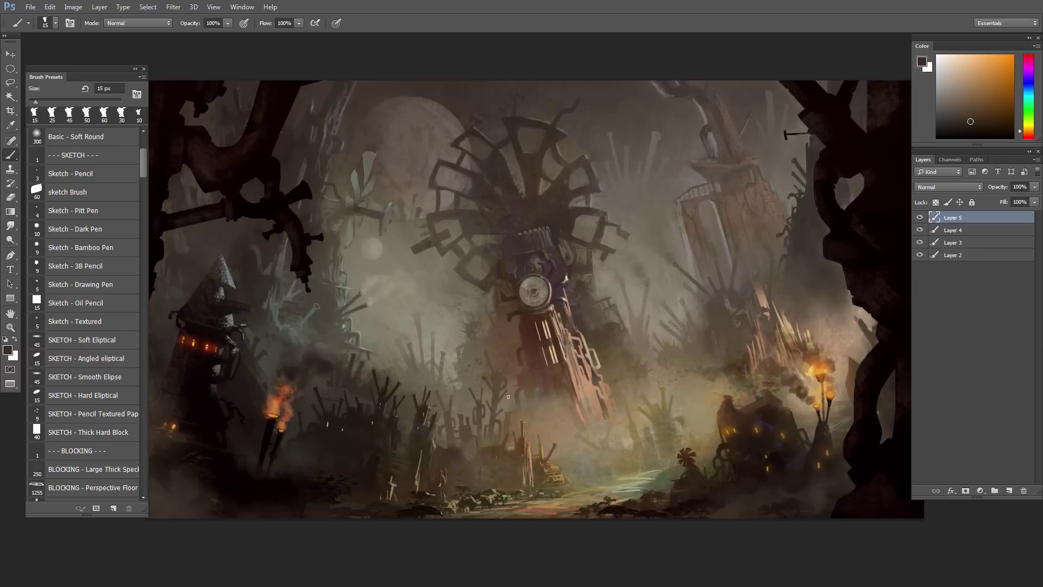
Step: Lasso a thin pole on the tip of the cone-roofed tower, paint it with a sampled dark grey and deselect
left_click_drag(426, 395, 495, 416)
left_click(427, 364, "ctrl")
left_click_drag(392, 347, 561, 440)
left_click(421, 375, "ctrl")
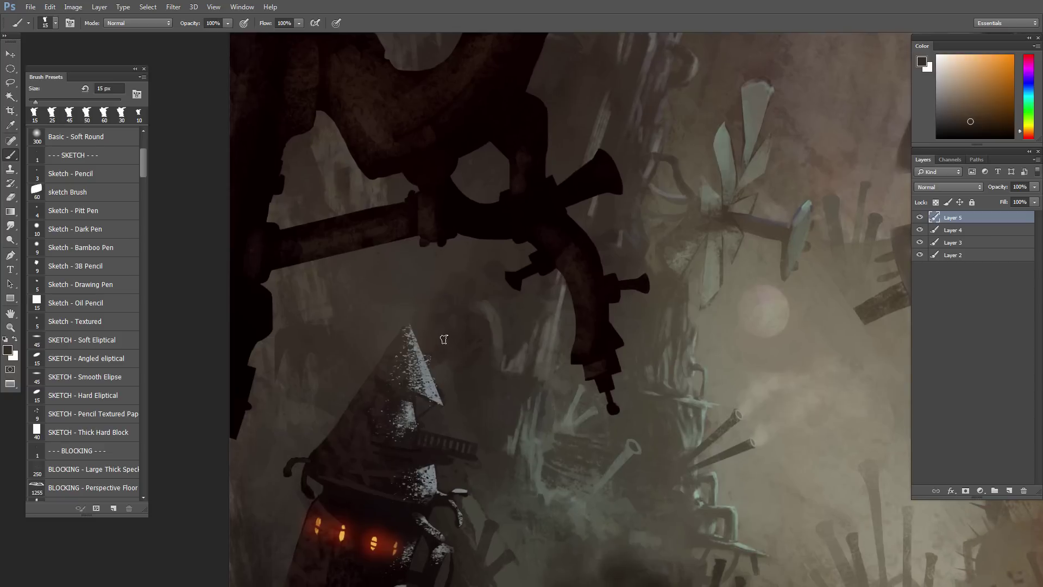
key("l")
left_click(412, 295, "alt")
left_click(415, 296, "alt")
left_click(406, 332, "alt")
key("b")
left_click(397, 350, "alt")
left_click_drag(414, 296, 404, 355)
key("ctrl+d")
key("l")
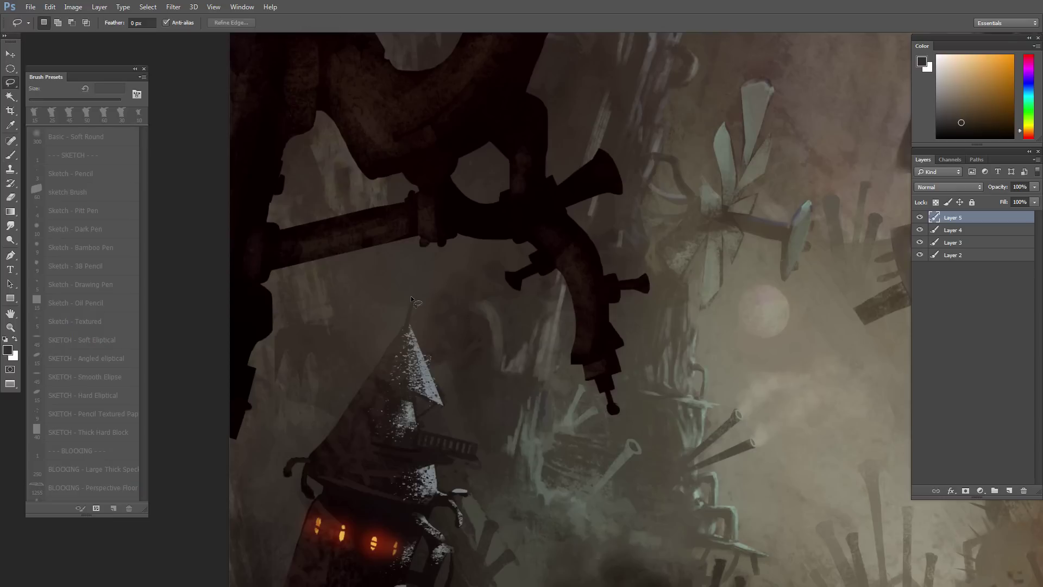
mouse_move(411, 299)
left_mouse_down()
mouse_move(391, 299)
mouse_move(419, 305)
mouse_move(427, 299)
mouse_move(402, 288)
mouse_move(413, 298)
mouse_move(422, 286)
mouse_move(420, 302)
left_mouse_up()
key("ctrl+d")
key("shift")
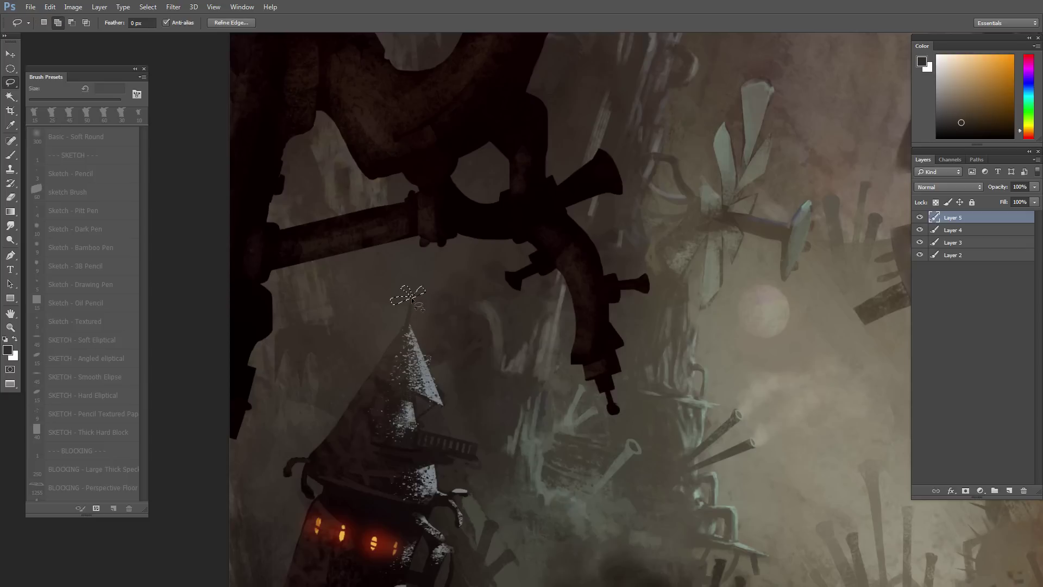
key("ctrl+z")
key("ctrl+d")
Step: Lasso small pinwheel blades around the tip of the roof pole, fill them with the tower's sampled dark grey and deselect
mouse_move(413, 295)
left_mouse_down()
mouse_move(394, 300)
mouse_move(403, 304)
mouse_move(410, 278)
mouse_move(415, 300)
mouse_move(428, 284)
mouse_move(414, 297)
left_mouse_up()
key("shift")
mouse_move(413, 296)
left_mouse_down()
mouse_move(429, 295)
mouse_move(434, 312)
mouse_move(416, 299)
mouse_move(425, 307)
left_mouse_up()
key("b")
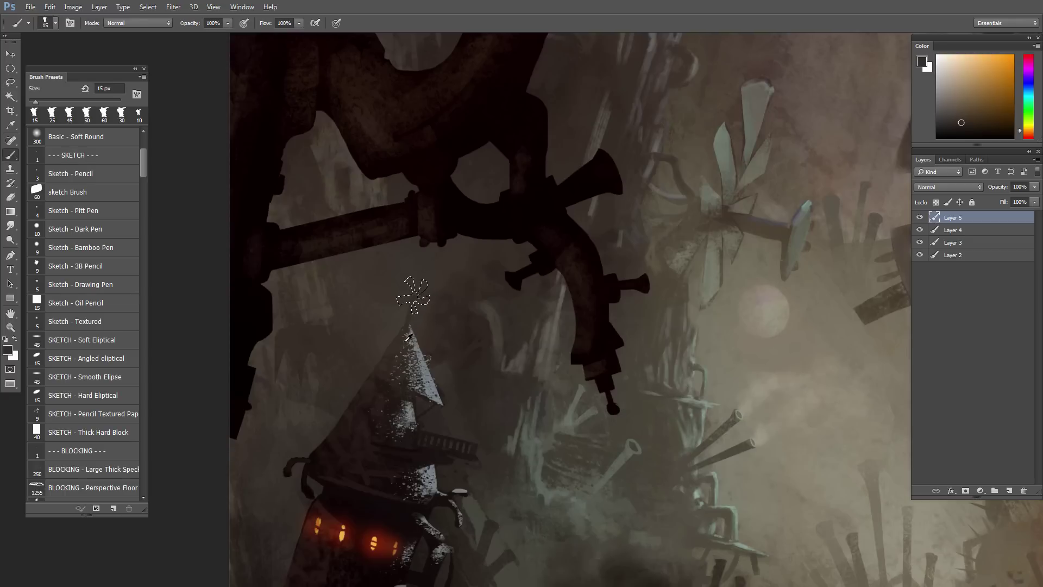
left_click(377, 384, "alt")
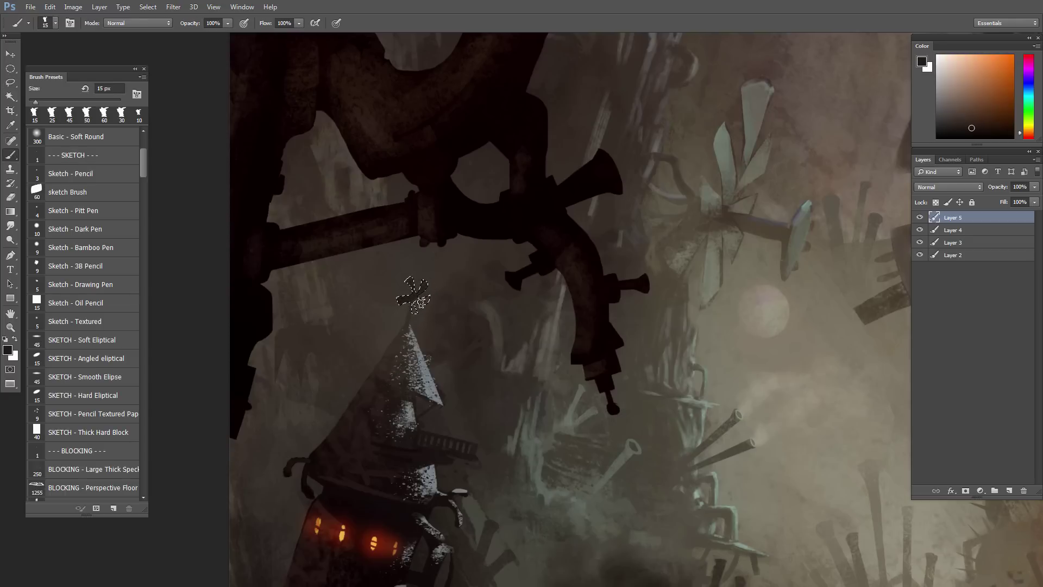
left_click(403, 337, "alt")
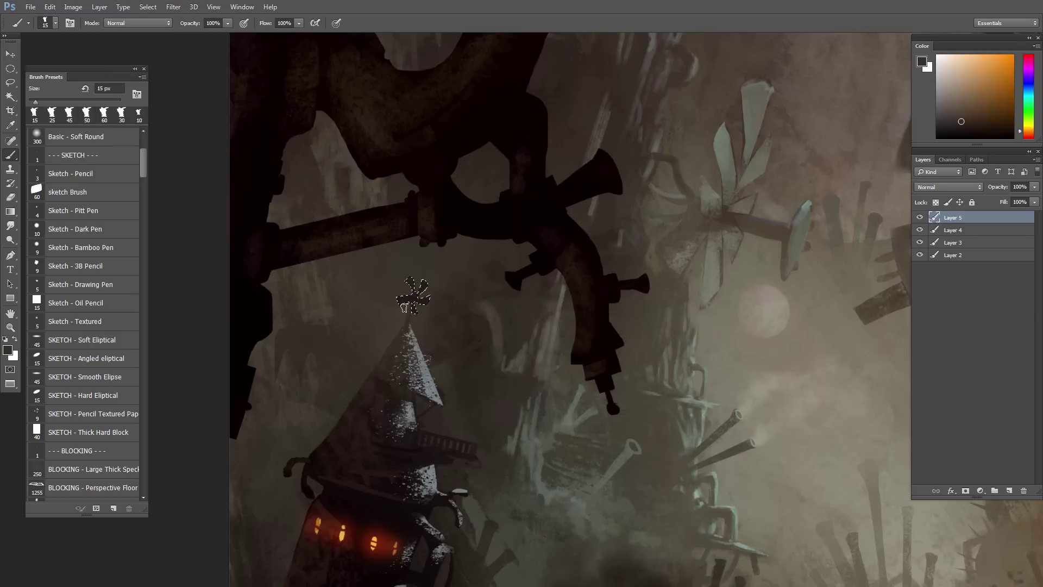
key("alt+BackSpace")
key("ctrl+d")
left_click(387, 385, "alt")
left_click(386, 346, "alt")
key("ctrl+d")
Step: Compare the painting with Layer 5 hidden and shown, and add a new layer clipped to Layer 5
mouse_move(461, 325)
left_mouse_down()
mouse_move(438, 298)
mouse_move(460, 310)
left_mouse_up()
left_click(920, 218)
left_click(920, 218)
left_click(481, 355)
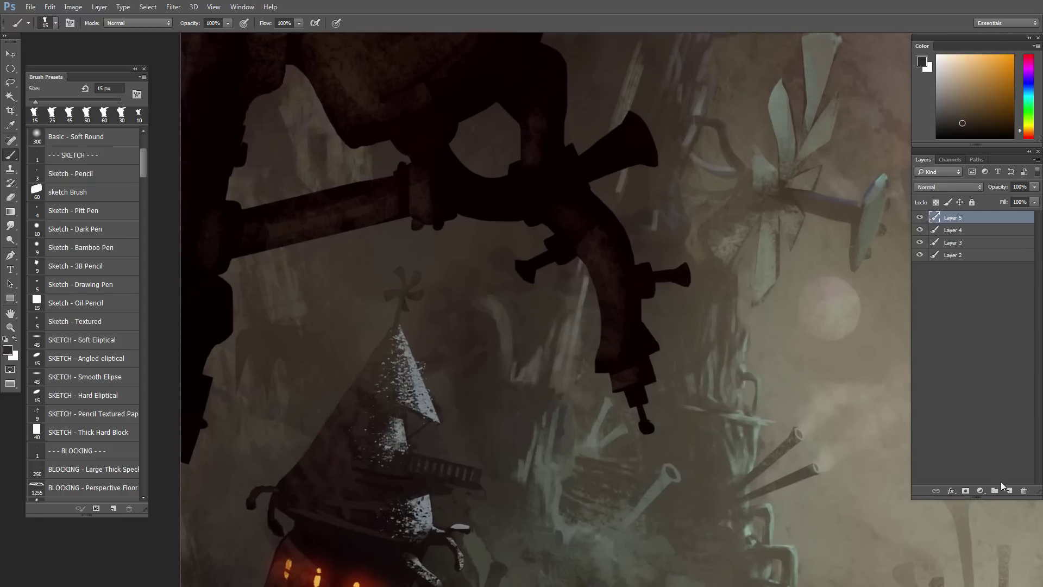
left_click(1009, 491)
left_click(951, 224, "alt")
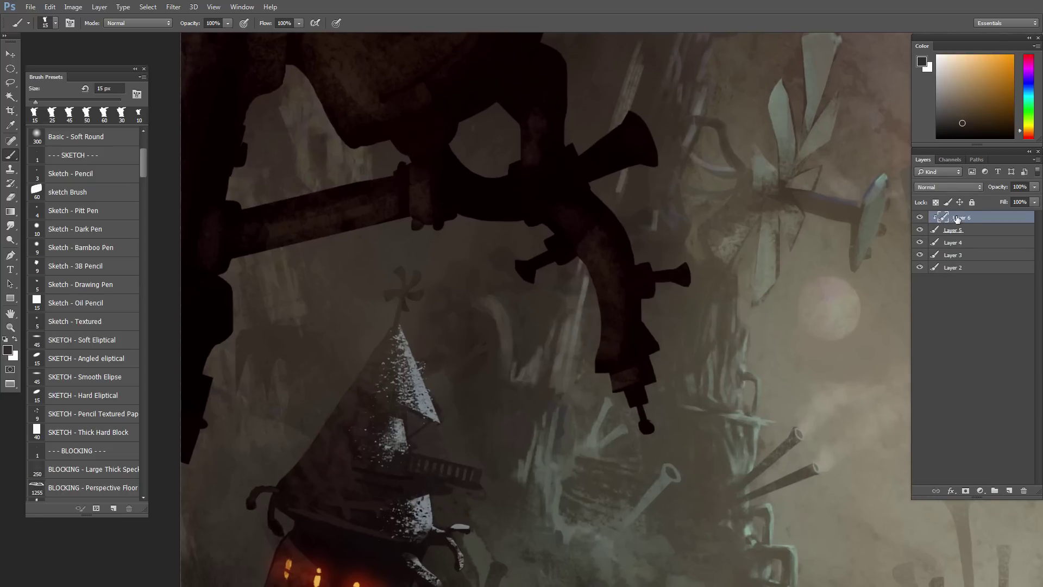
Step: Paint light grey highlights sampled from the cone roof onto the pinwheel blades with a 6 to 7 px brush
left_click(416, 353, "alt")
key("bracketleft")
key("bracketleft")
key("bracketleft")
key("bracketleft")
left_click_drag(416, 292, 407, 297)
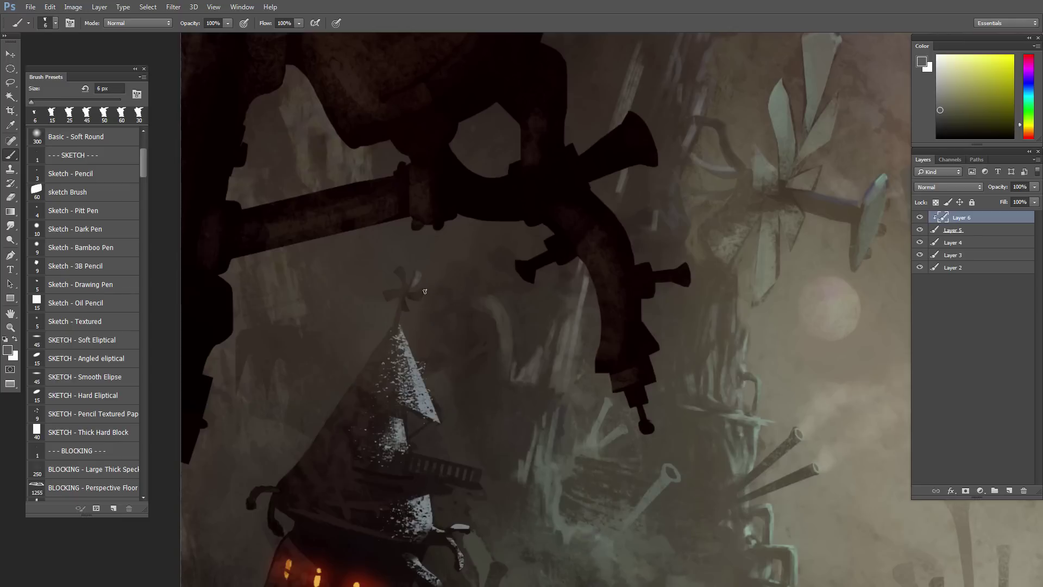
key("bracketright")
left_click(422, 406, "alt")
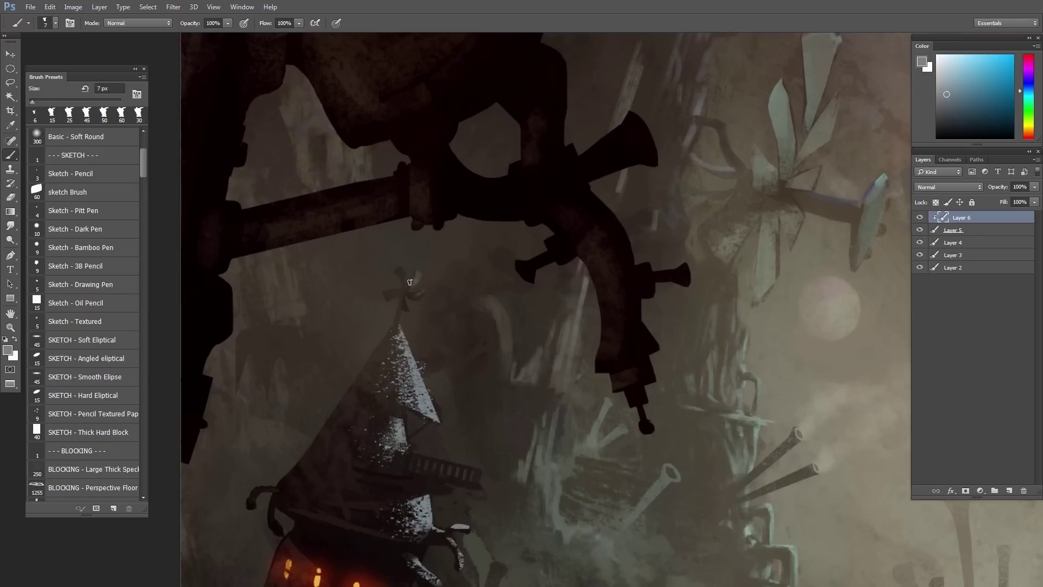
mouse_move(404, 297)
left_mouse_down()
mouse_move(422, 274)
mouse_move(408, 297)
mouse_move(425, 291)
mouse_move(404, 293)
mouse_move(422, 289)
mouse_move(397, 267)
mouse_move(402, 297)
mouse_move(399, 268)
left_mouse_up()
Step: Paint the pole below the pinwheel with a sampled dark grey
left_click(402, 311, "alt")
left_click_drag(402, 322, 403, 304)
key("bracketright")
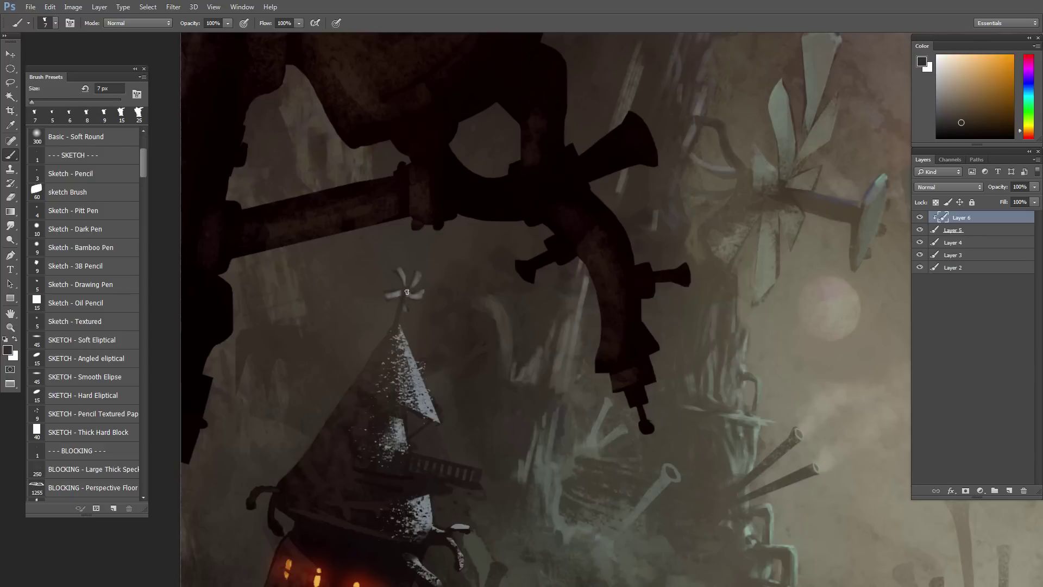
Step: Add a small bluish-grey highlight sampled from the cone roof at the pinwheel's hub, with a 5 px brush
left_click(413, 288, "alt")
key("bracketleft")
left_click(409, 351, "alt")
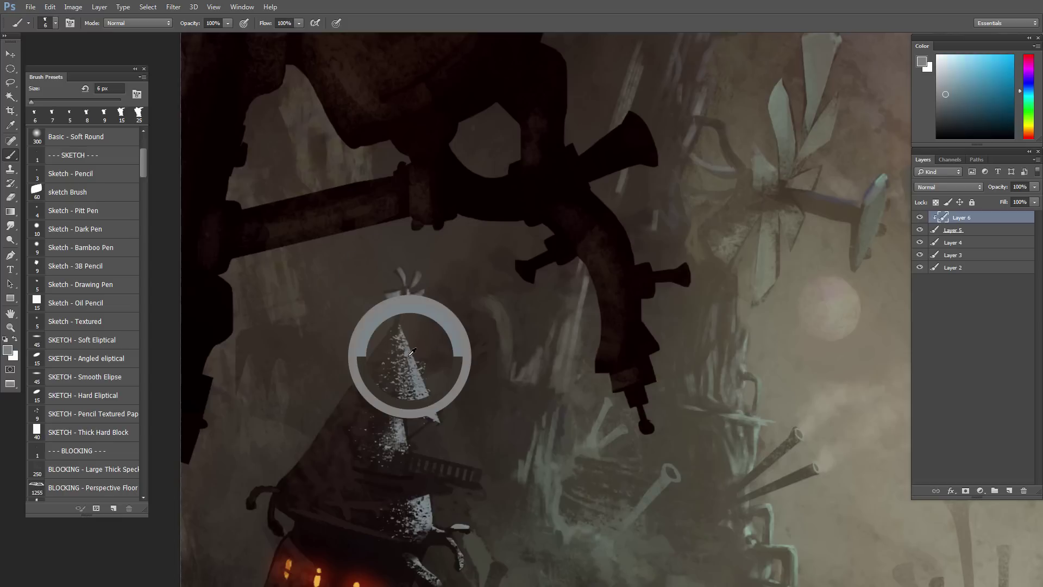
key("bracketleft")
key("bracketleft")
left_click_drag(406, 291, 409, 296)
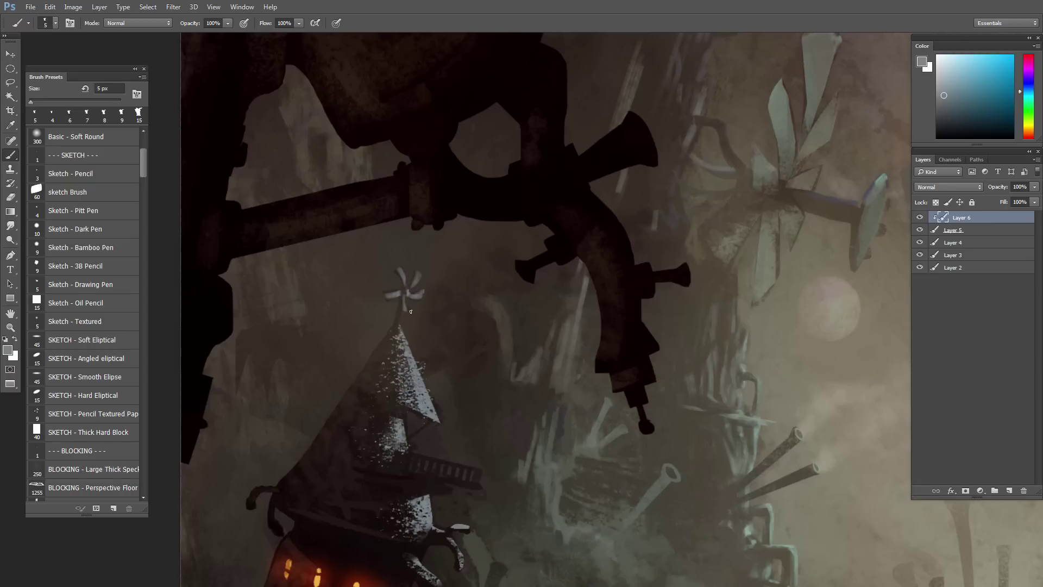
Step: Touch up the pinwheel's hub and stem with sampled dark and light greys, using a 7 px brush
left_click(408, 293, "alt")
key("bracketright")
key("bracketright")
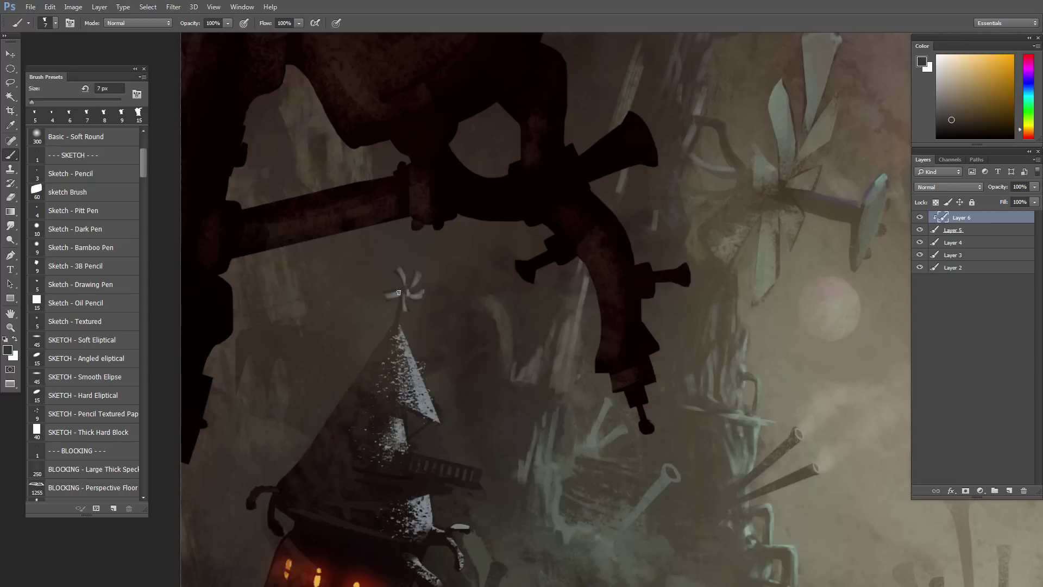
left_click(408, 285, "alt")
left_click(407, 303, "alt")
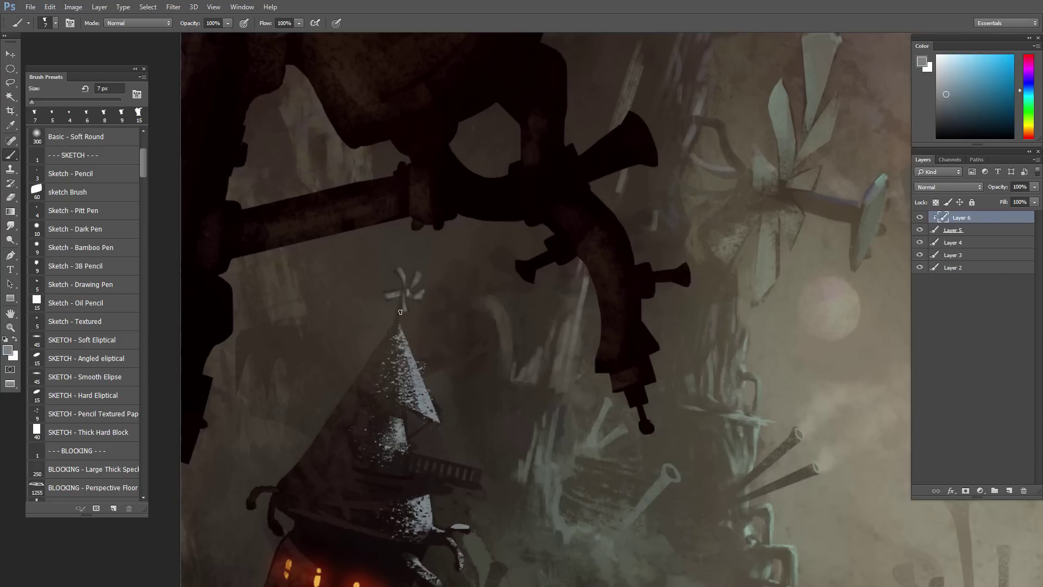
Step: Merge the clipped Layer 6 down into Layer 5 and review the full painting
left_click(457, 308)
left_click(444, 300)
scroll(474, 298, "down", 3)
scroll(496, 325, "up", 4)
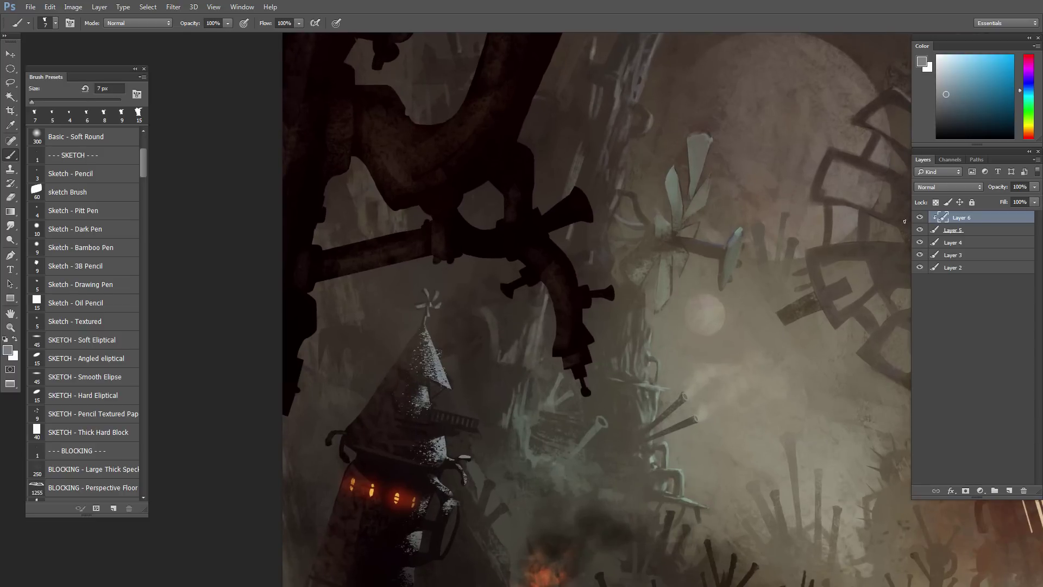
key("Delete")
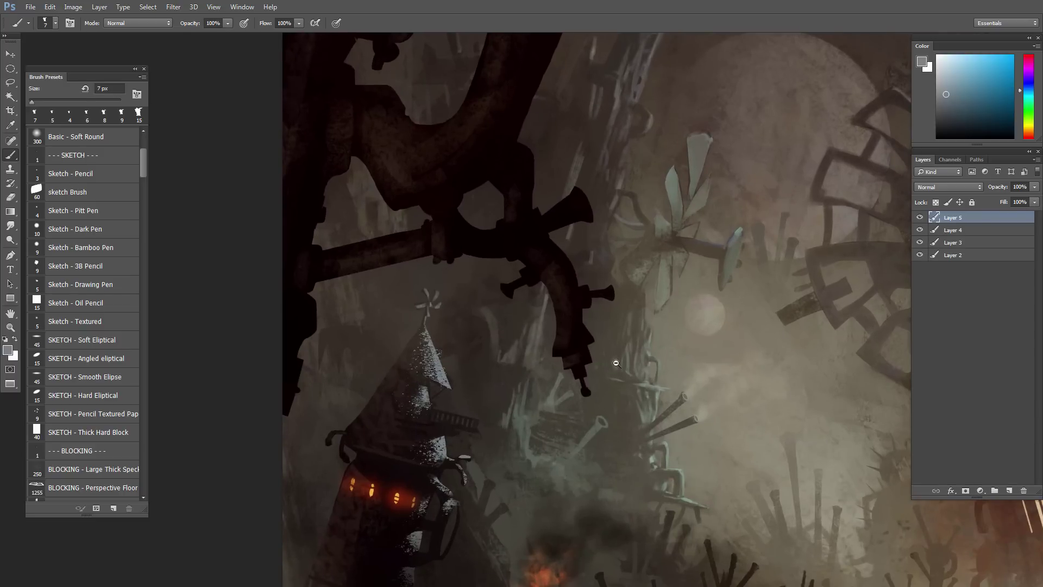
left_click(607, 322, "alt")
left_click_drag(777, 379, 643, 351)
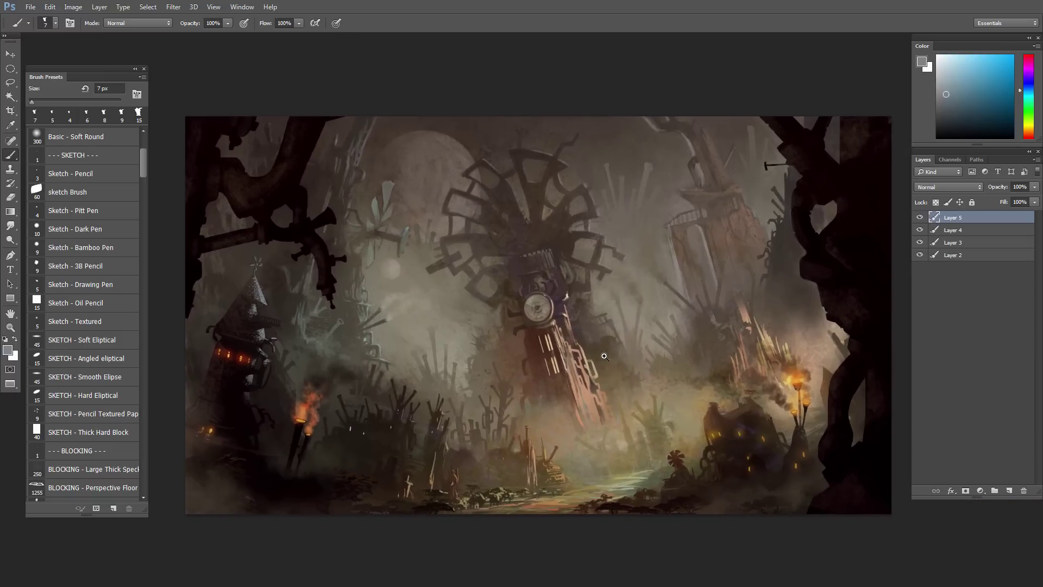
left_click(603, 354)
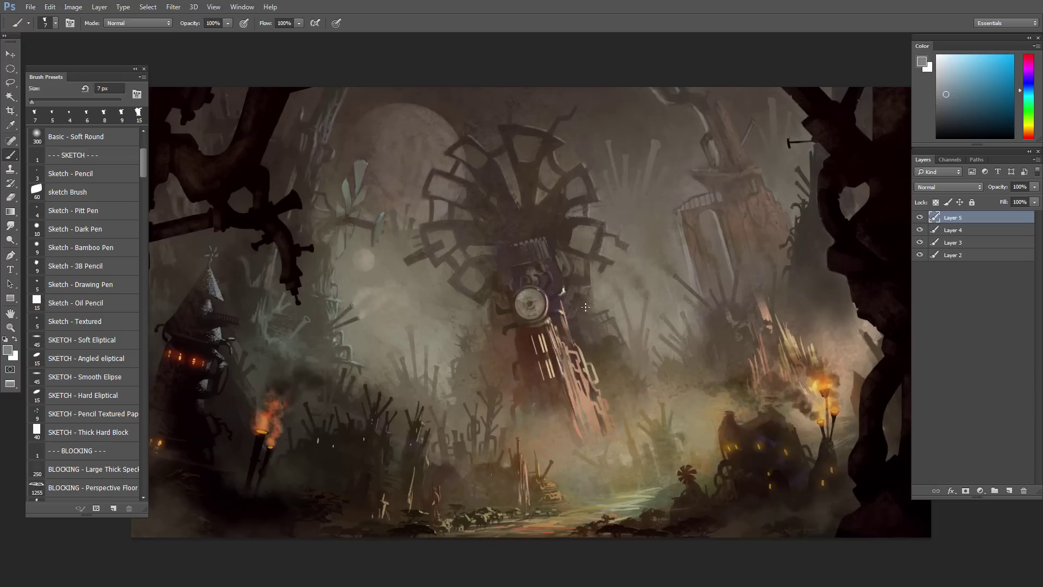
Step: Flip the canvas horizontally and focus on the dark house with lit windows beside the torches
left_click(601, 374, "alt")
key("ctrl+shift+h")
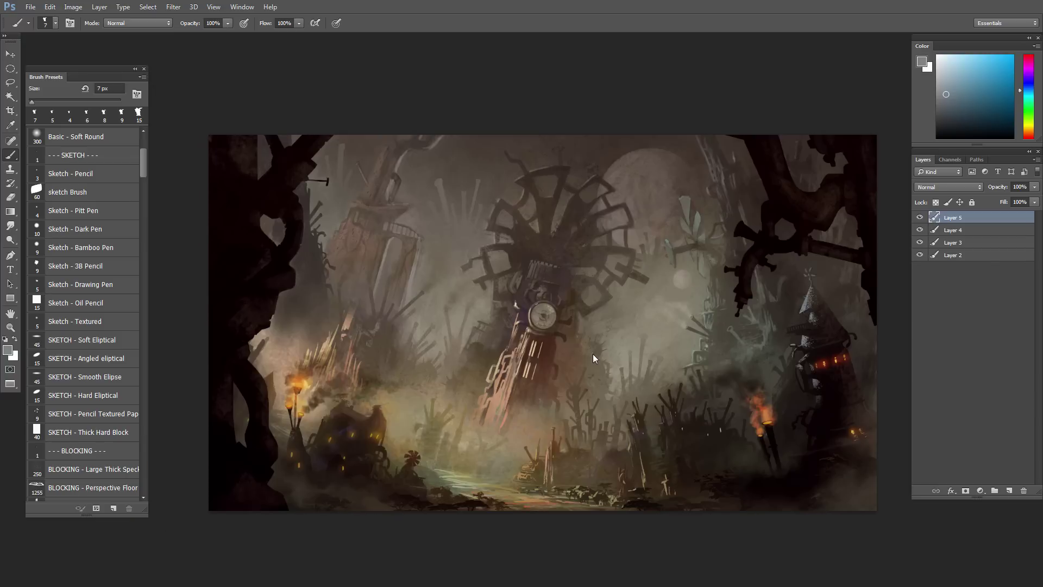
left_click(548, 396)
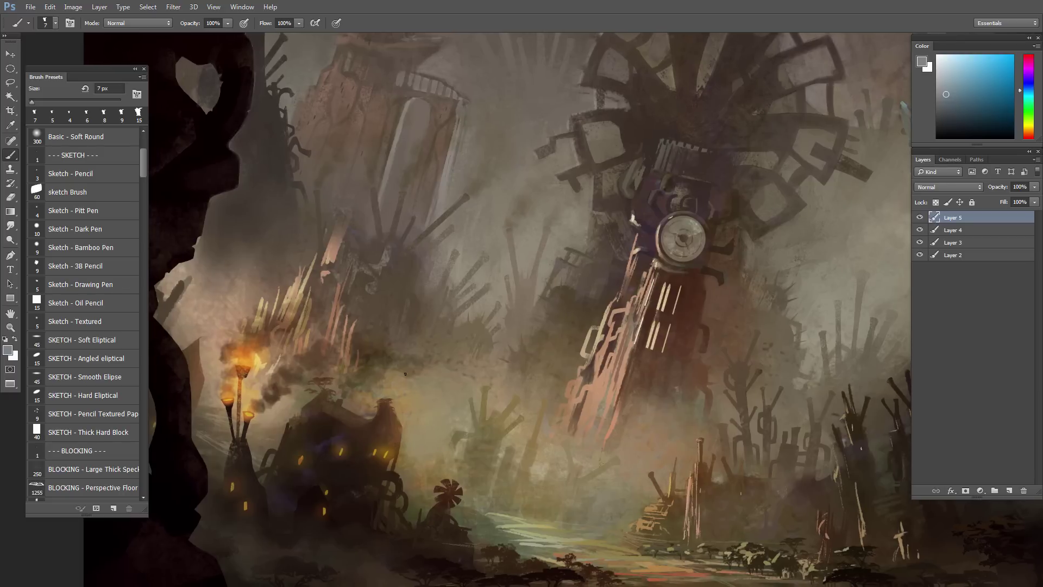
Step: Lasso a curved pipe beside the house's chimney, paint it with sampled brown using a 25 px brush, and deselect
key("l")
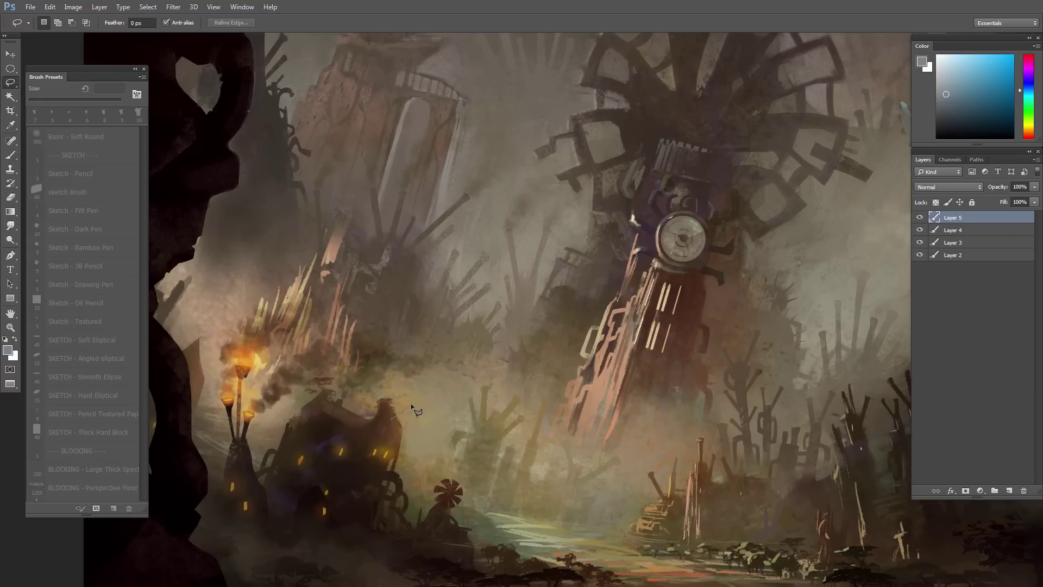
mouse_move(393, 414)
left_mouse_down()
mouse_move(413, 416)
mouse_move(393, 417)
mouse_move(414, 421)
mouse_move(413, 448)
mouse_move(399, 447)
mouse_move(411, 460)
mouse_move(424, 435)
mouse_move(408, 408)
left_mouse_up()
left_click_drag(390, 416, 391, 414)
key("b")
left_click(392, 426, "alt")
key("bracketright")
key("bracketright")
key("bracketright")
key("bracketright")
key("bracketright")
key("bracketright")
mouse_move(403, 411)
left_mouse_down()
mouse_move(419, 454)
mouse_move(411, 426)
mouse_move(409, 451)
mouse_move(399, 441)
left_mouse_up()
left_click(397, 439, "alt")
key("ctrl+d")
left_click_drag(434, 442, 456, 448)
Step: Lasso a small area between the chimney and the curved pipe, paint it reddish brown, and sample a tan colour
key("l")
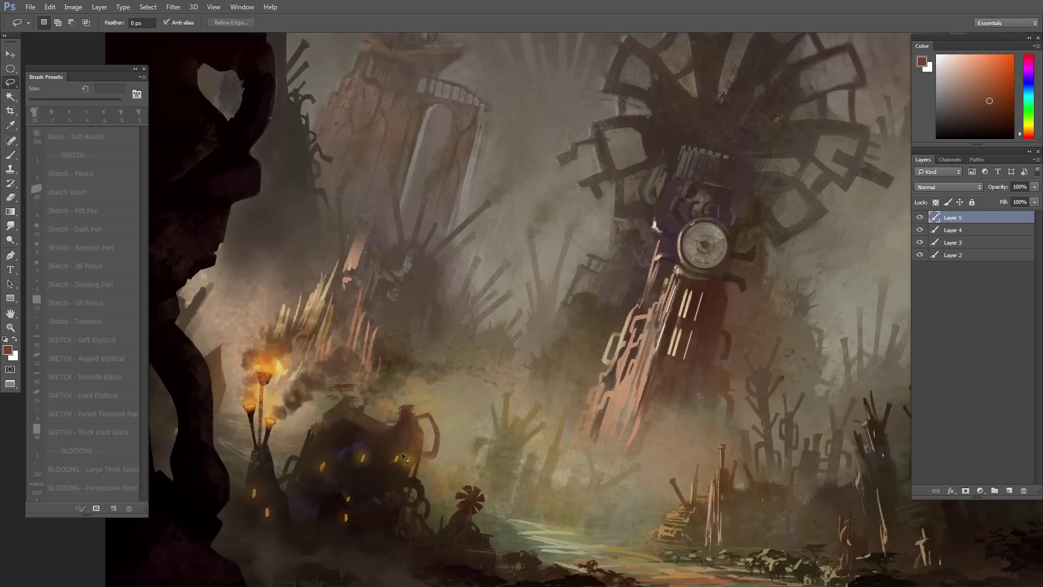
mouse_move(400, 430)
left_mouse_down()
mouse_move(411, 428)
mouse_move(411, 403)
left_mouse_up()
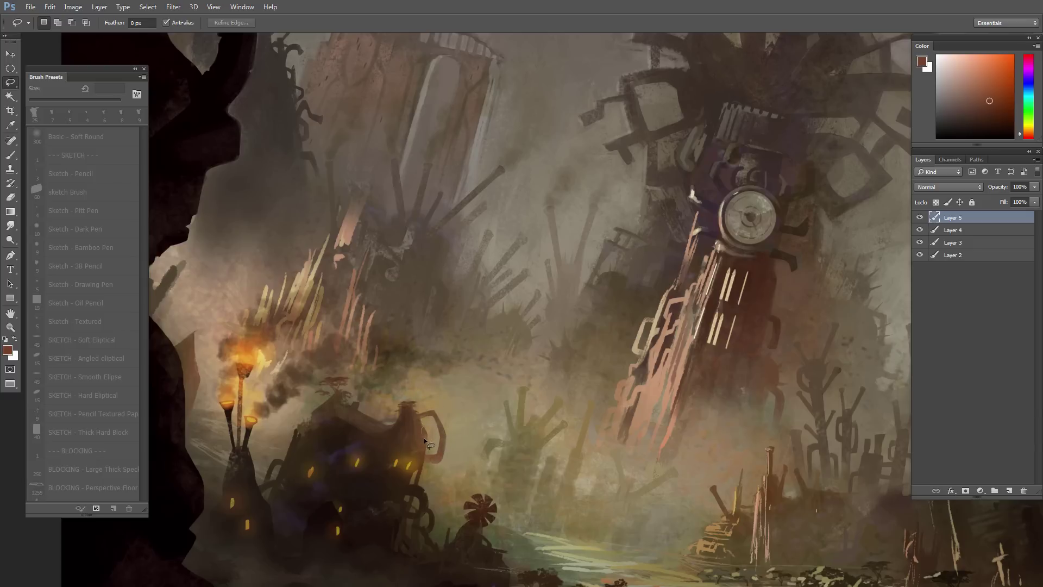
key("b")
mouse_move(430, 425)
left_mouse_down()
mouse_move(423, 421)
mouse_move(429, 435)
left_mouse_up()
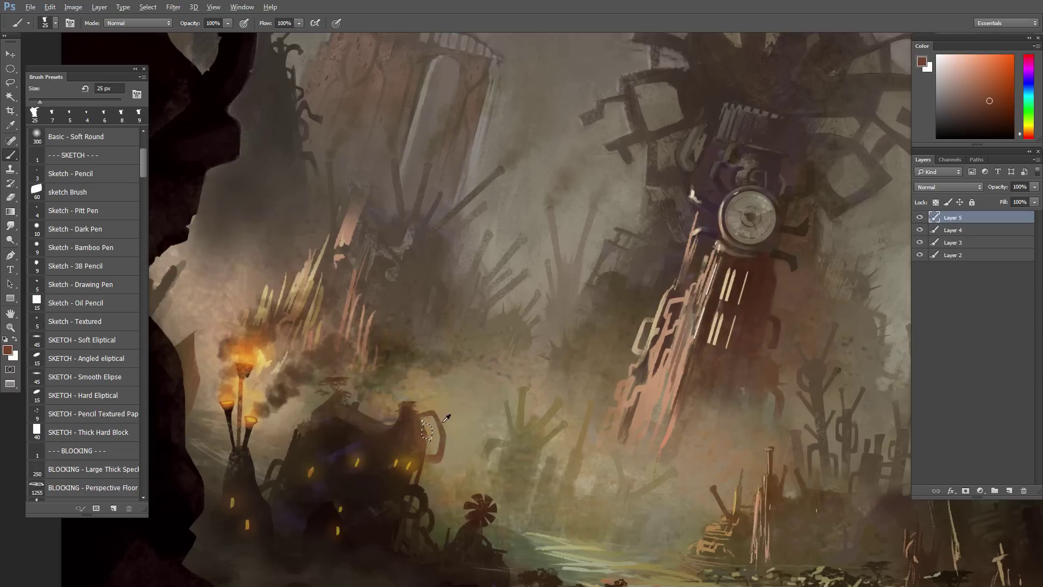
left_click(430, 422, "alt")
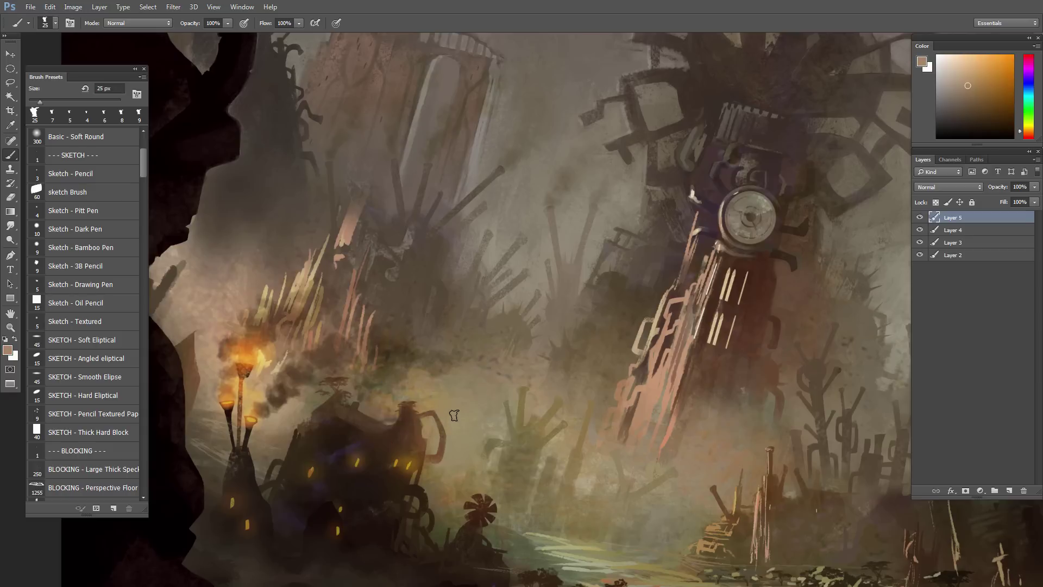
Step: Lasso a V-shaped trim on the house's roof, fill it with a sampled brown, and deselect
key("l")
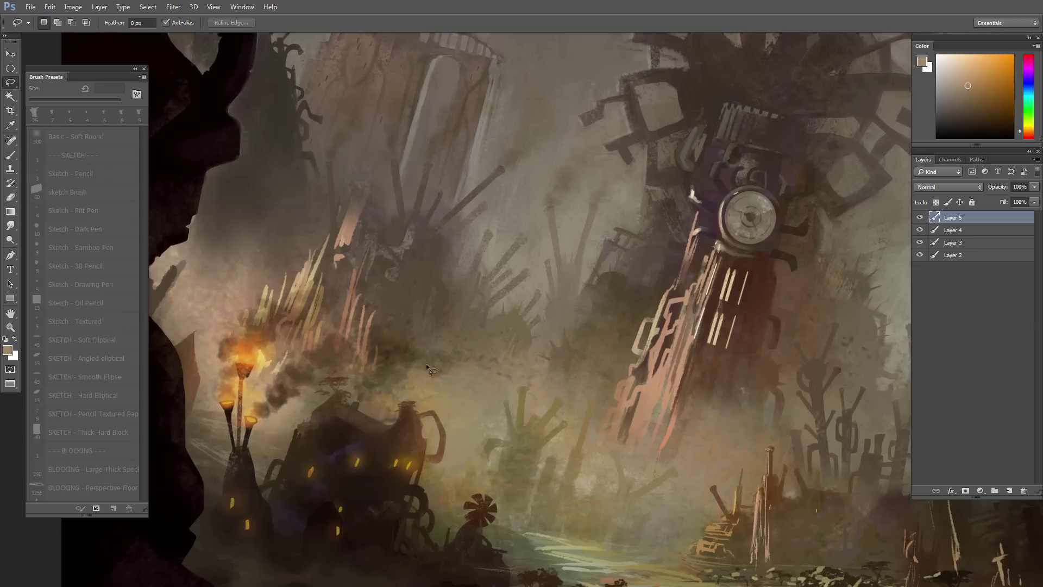
mouse_move(348, 421)
left_mouse_down()
mouse_move(333, 433)
mouse_move(319, 420)
mouse_move(334, 433)
mouse_move(354, 423)
left_mouse_up()
key("b")
left_click(357, 415, "alt")
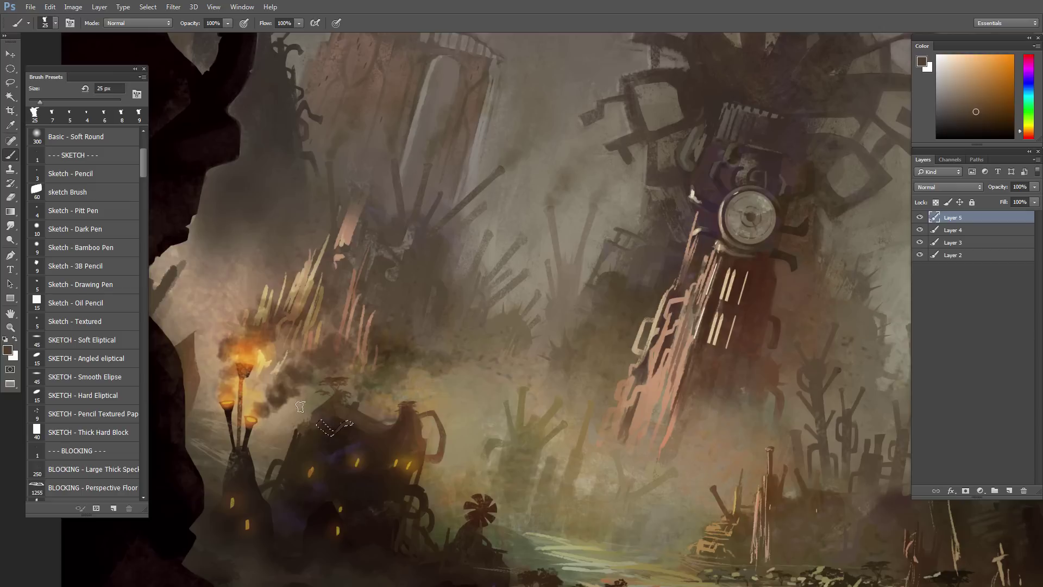
key("alt+BackSpace")
key("ctrl+d")
Step: Lasso another section of roof trim near the chimney, colour it with a sampled brown, and deselect
key("l")
mouse_move(398, 423)
left_mouse_down()
mouse_move(391, 452)
mouse_move(377, 426)
mouse_move(390, 428)
left_mouse_up()
key("b")
left_click(380, 418, "alt")
key("ctrl+d")
Step: Lasso a narrow strip along the chimney's edge, rework it with sampled brown, and clear the selection
key("l")
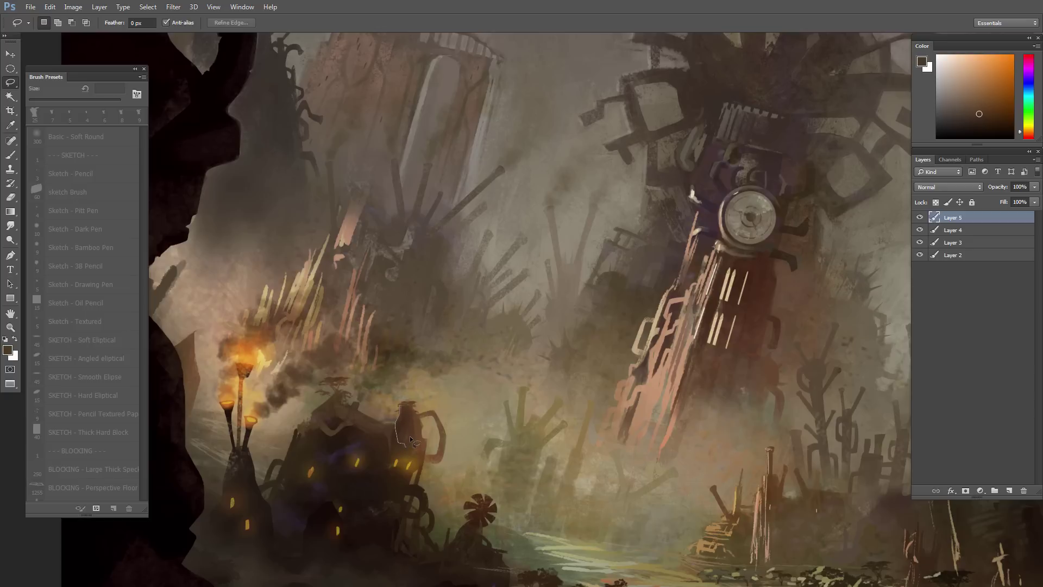
left_click_drag(405, 424, 402, 418)
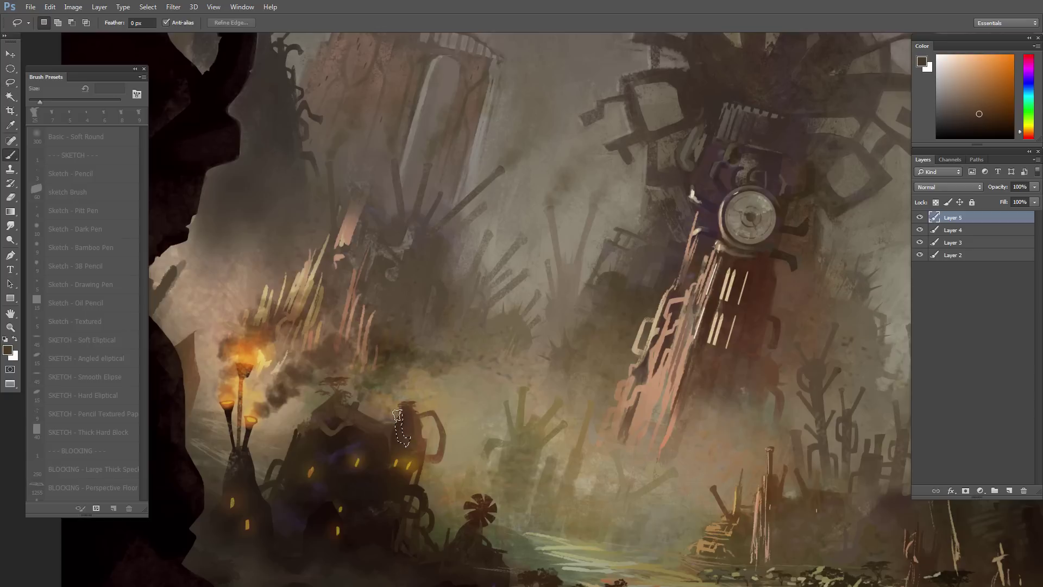
key("b")
key("ctrl+d")
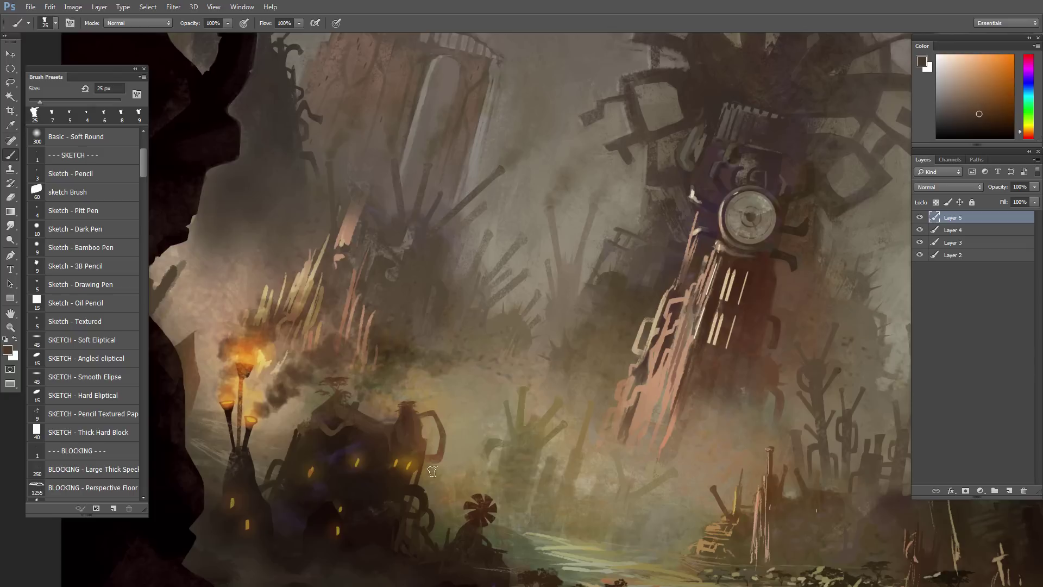
key("ctrl+z")
left_click(344, 411, "alt")
key("ctrl+d")
Step: Touch up the chimney with sampled browns using a 9 px brush
left_click(406, 417, "alt")
key("bracketleft")
key("bracketleft")
key("bracketleft")
key("bracketleft")
left_click_drag(403, 430, 400, 422)
left_click(393, 441, "alt")
left_click(370, 425, "alt")
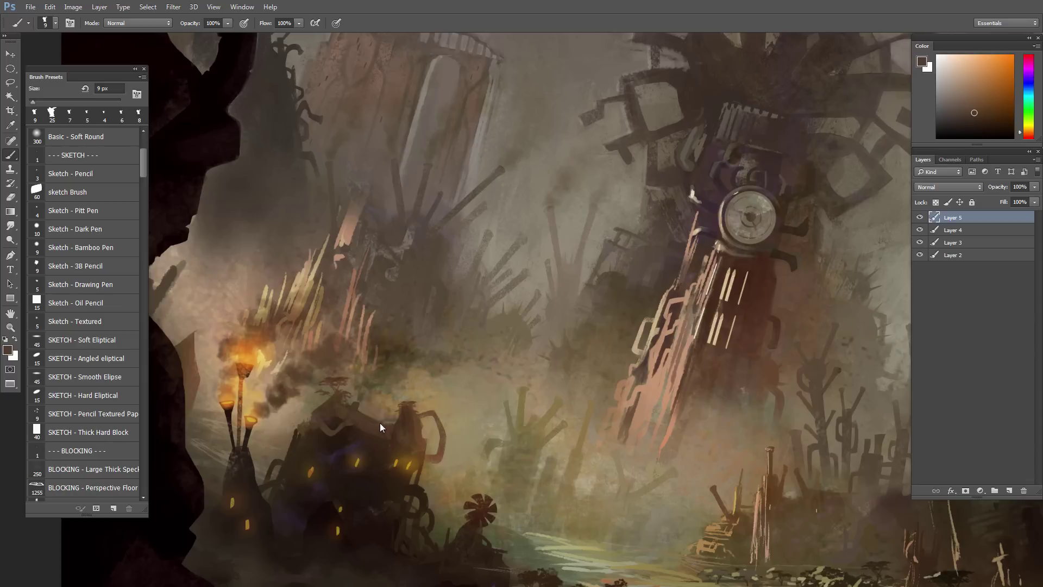
left_click_drag(341, 436, 387, 445)
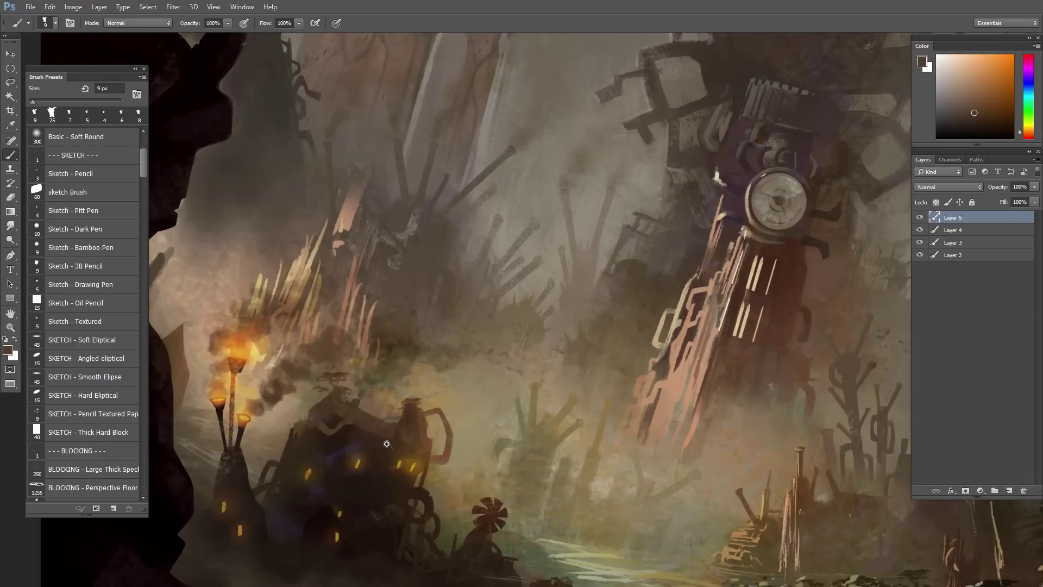
left_click(389, 447)
Step: Try to paint a small lassoed patch between the roof trim and the chimney with sampled browns
key("l")
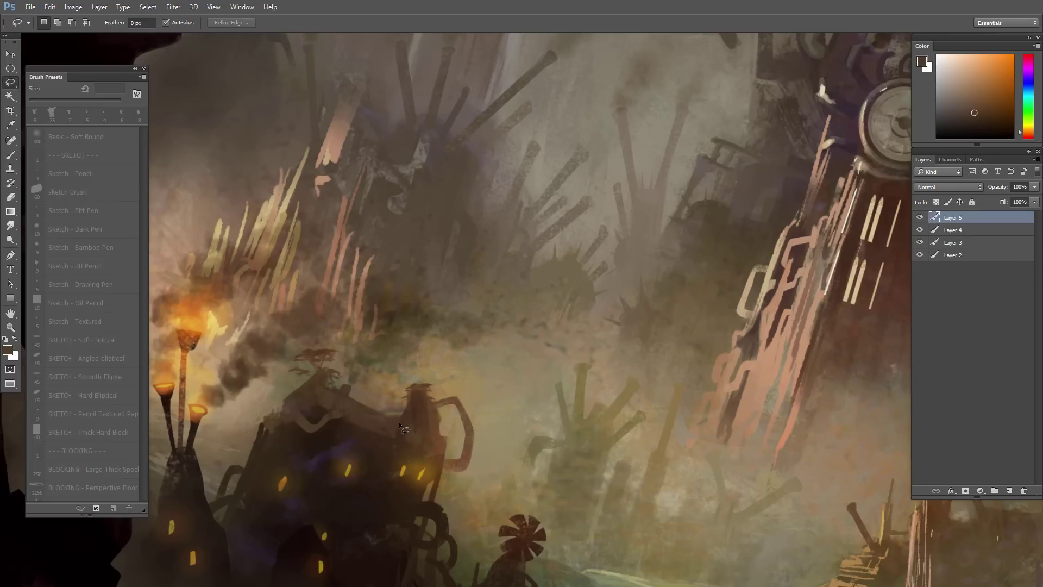
left_click_drag(378, 435, 401, 426)
key("b")
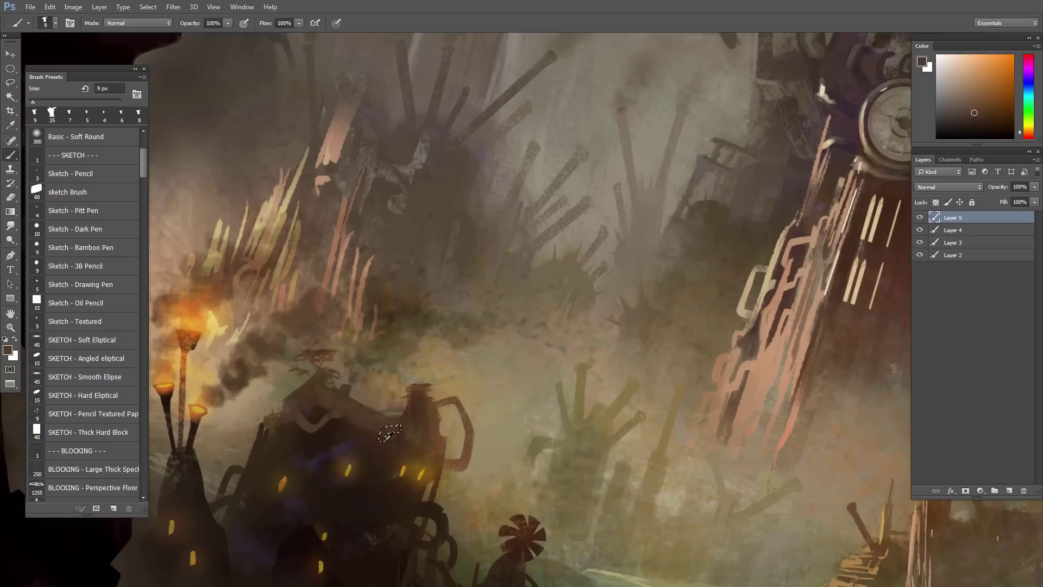
left_click(337, 424, "alt")
left_click(356, 429, "alt")
left_click_drag(407, 445, 411, 438)
key("ctrl+alt+z")
key("ctrl+alt+z")
key("ctrl+d")
Step: Lasso a curved pipe on the torch side of the roof, paint it with sampled brown at 25 px, and deselect
mouse_move(411, 487)
left_mouse_down()
mouse_move(393, 469)
mouse_move(370, 470)
left_mouse_up()
left_click(326, 447, "alt")
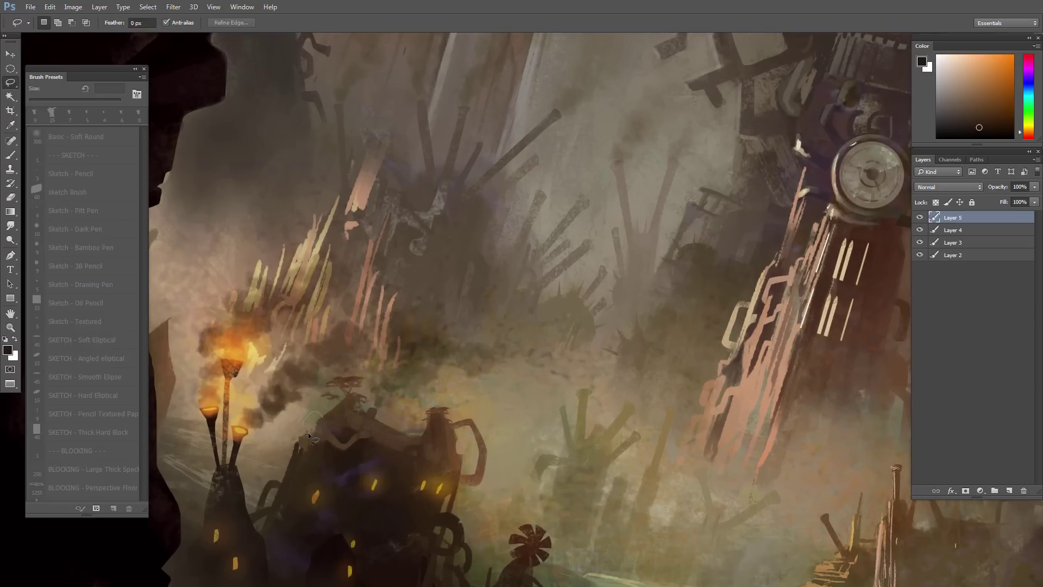
left_click_drag(328, 417, 308, 434)
key("b")
left_click(337, 418, "alt")
key("bracketright")
key("bracketright")
key("bracketright")
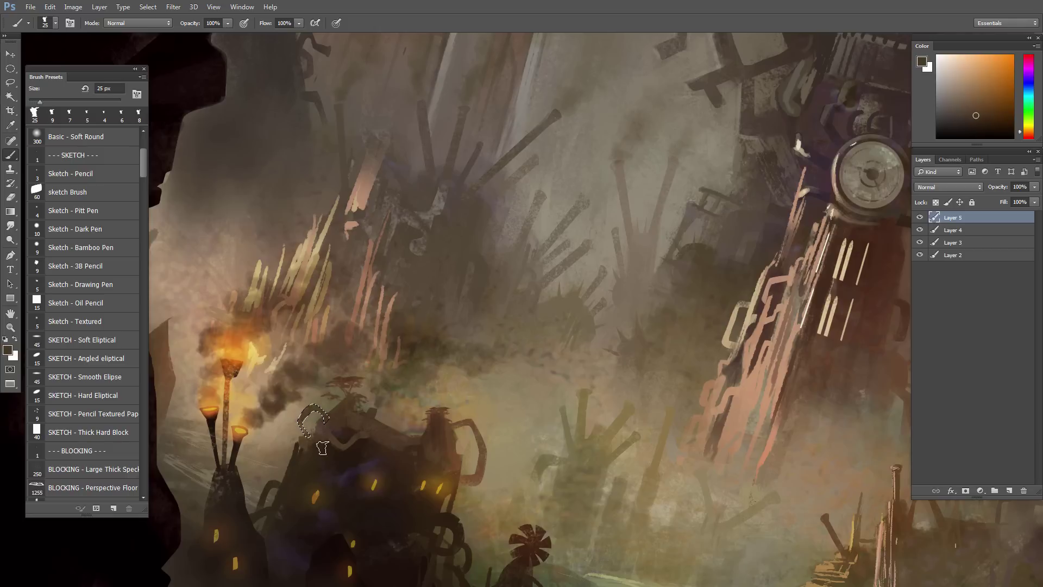
key("ctrl+d")
Step: Lasso a lower extension of the curved pipe down the house's side and paint it with a sampled dark brown
key("l")
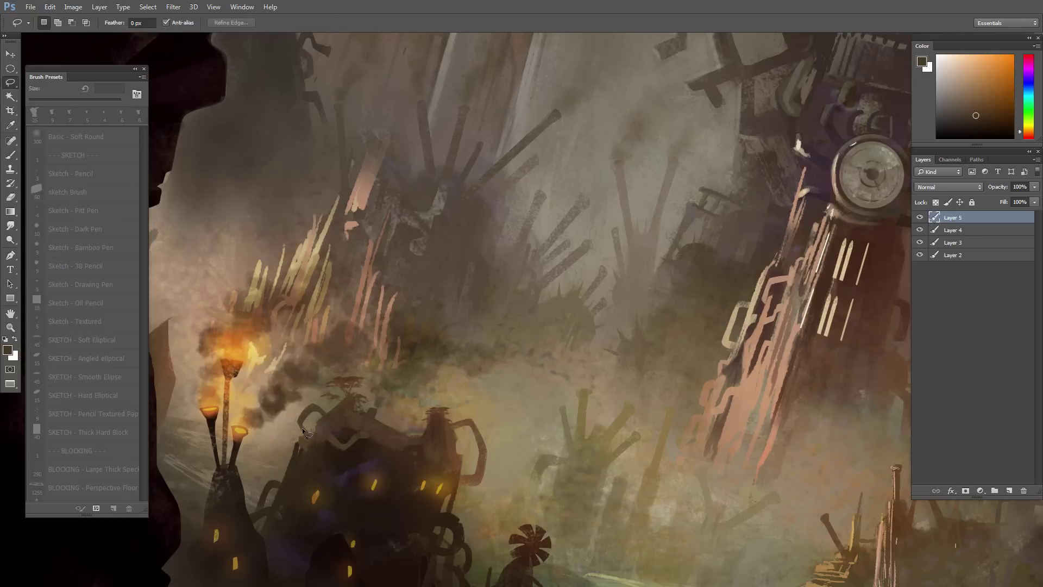
mouse_move(301, 429)
left_mouse_down()
mouse_move(292, 454)
mouse_move(302, 424)
left_mouse_up()
key("b")
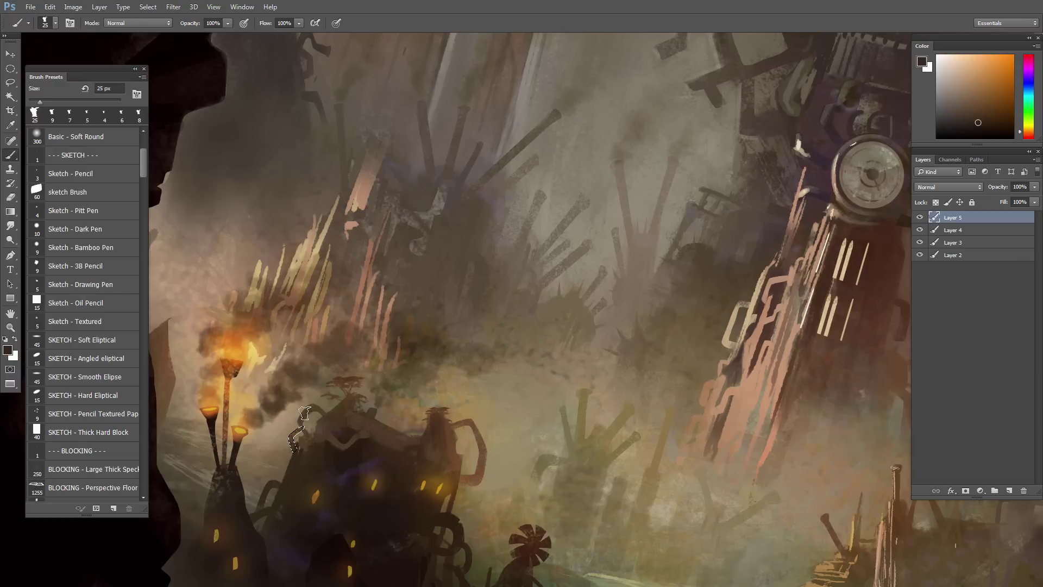
left_click(305, 413, "alt")
left_click(343, 465, "alt")
left_click(380, 461, "alt")
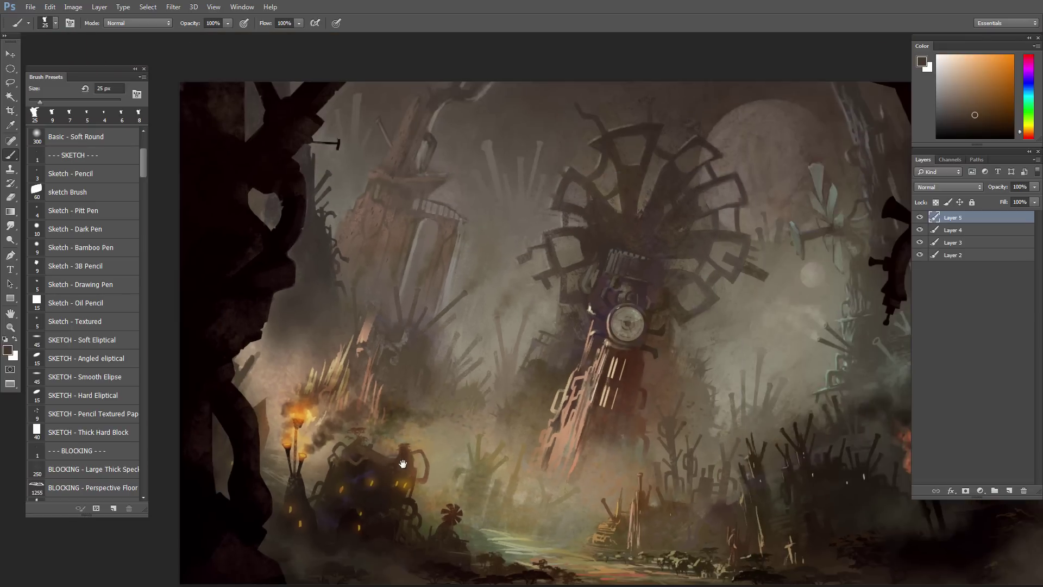
Step: Review the full painting and add a new layer above Layer 5
left_click(411, 457, "alt")
left_click_drag(423, 436, 392, 411)
left_click(433, 460, "ctrl")
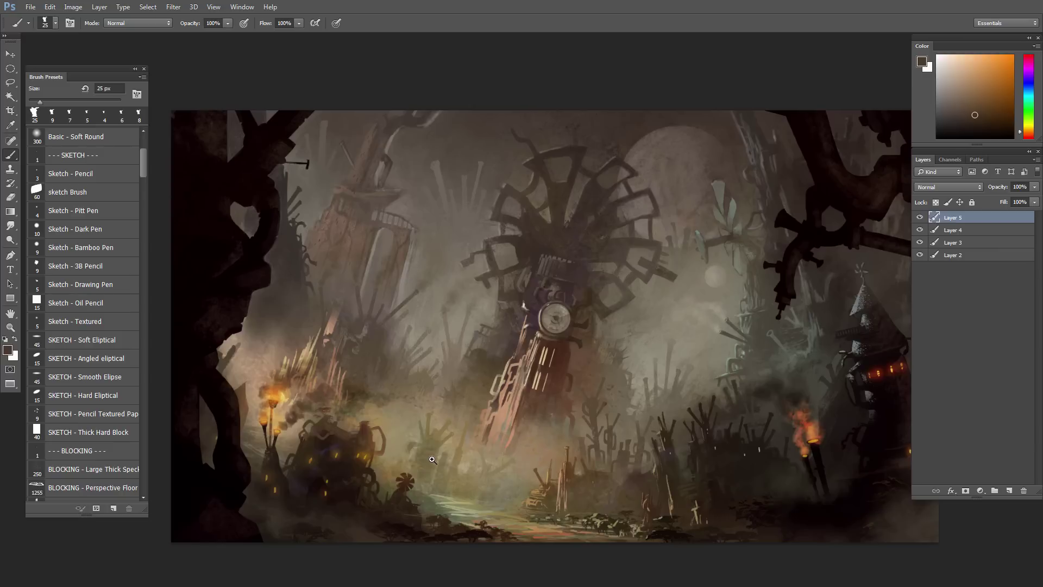
left_click_drag(612, 352, 617, 383)
scroll(617, 383, "up", 3)
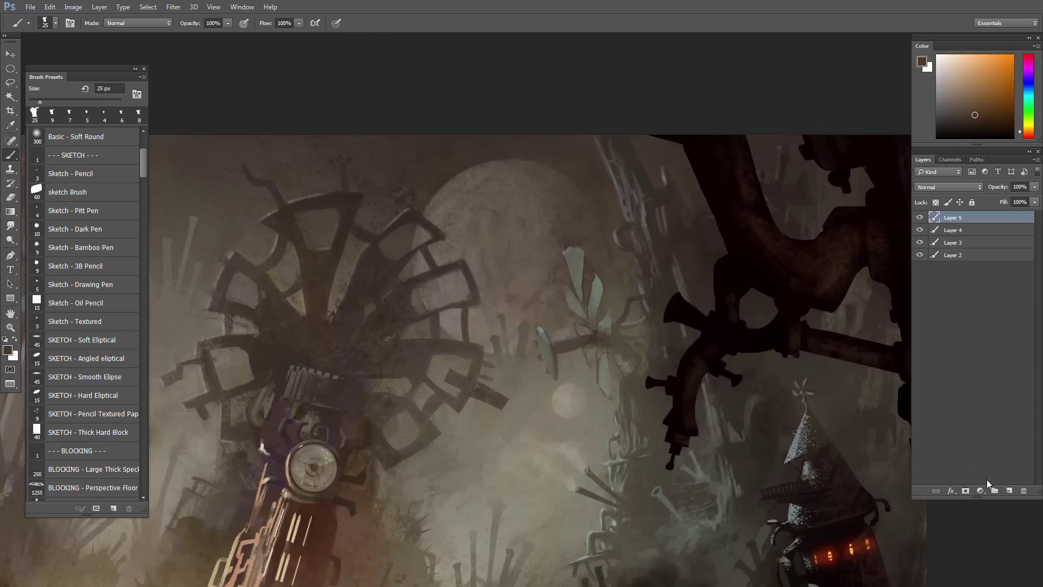
left_click(1009, 491)
key("l")
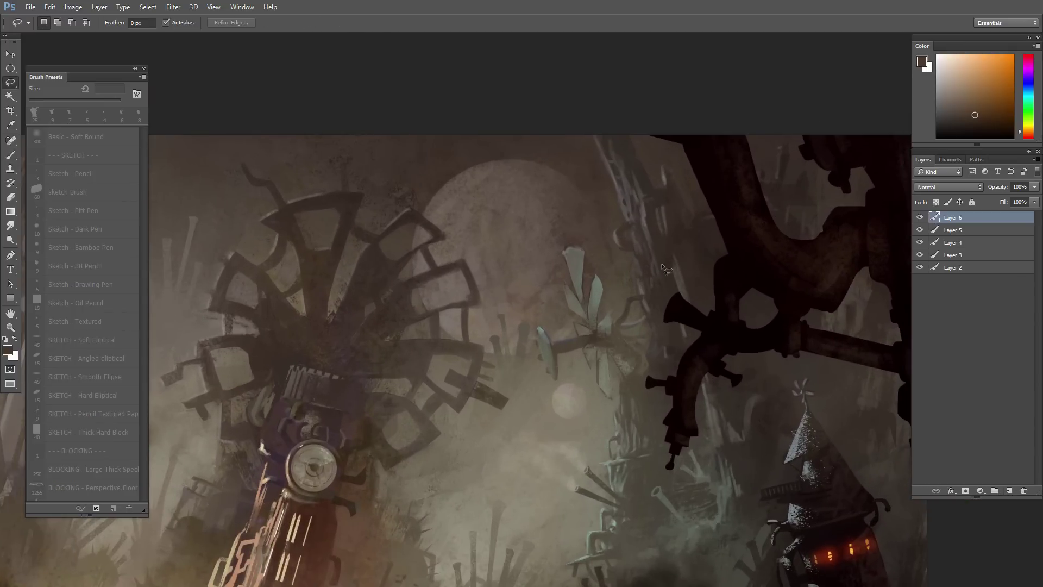
Step: Examine the composition around the moon, the great wheel and the dark foreground pipes for a place to add detail
scroll(679, 305, "up", 1)
scroll(693, 315, "up", 1)
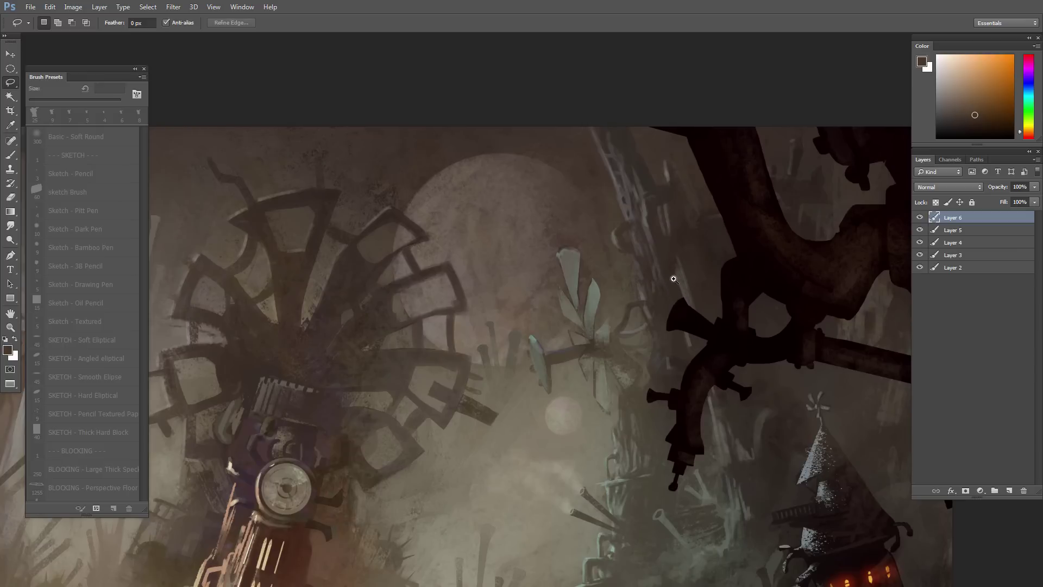
scroll(674, 277, "up", 1)
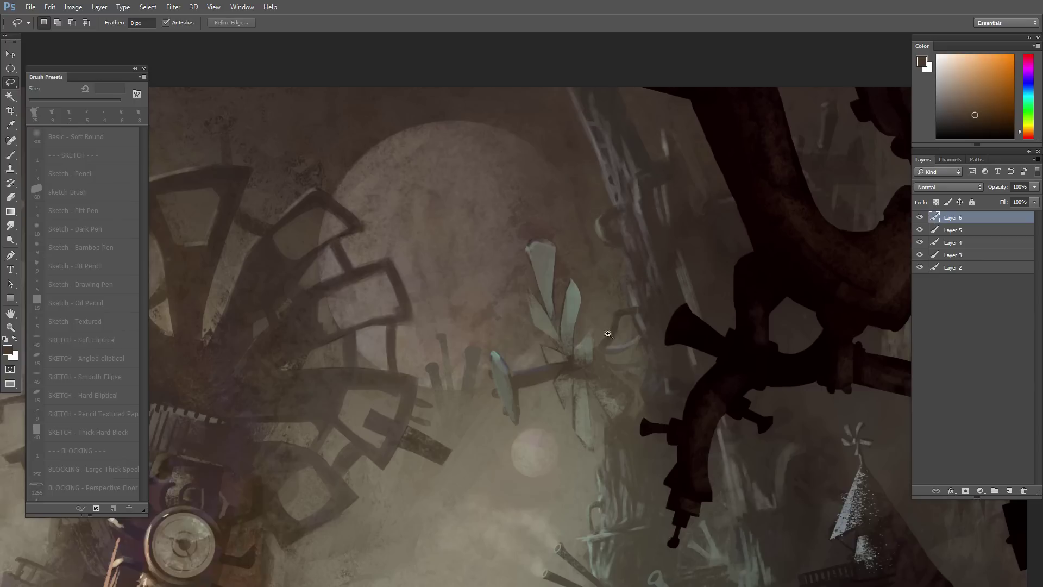
scroll(579, 308, "down", 1)
left_click_drag(390, 284, 357, 251)
left_click_drag(428, 325, 688, 357)
left_click_drag(466, 330, 410, 319)
scroll(351, 373, "up", 3)
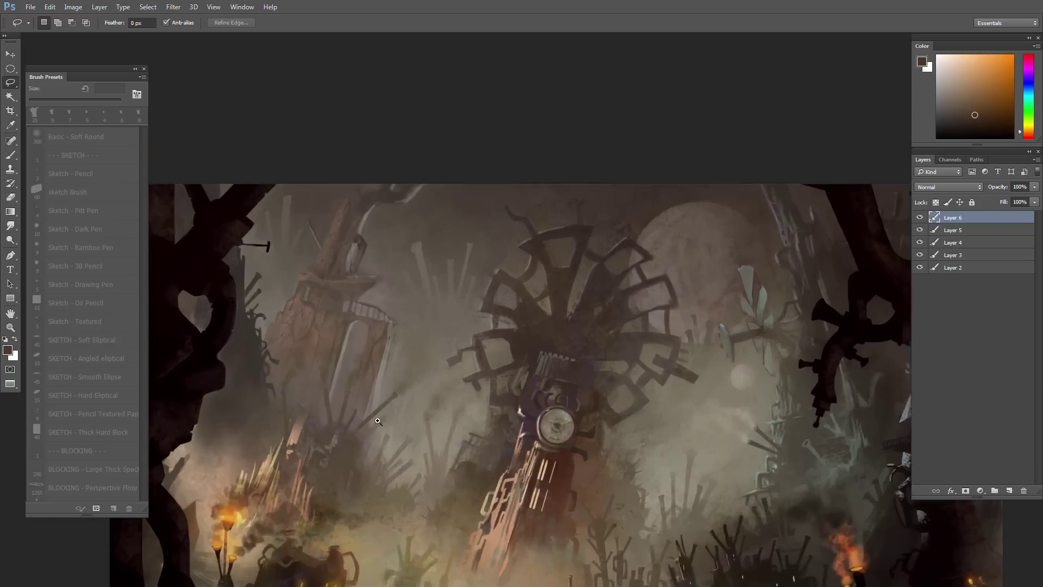
scroll(523, 270, "down", 2)
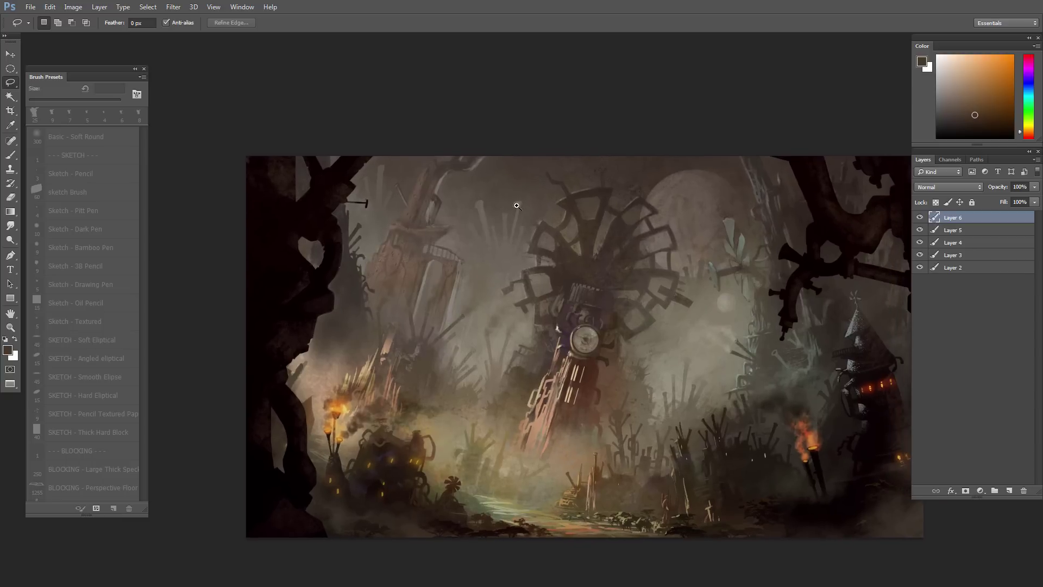
scroll(505, 229, "up", 2)
mouse_move(507, 237)
left_mouse_down()
mouse_move(490, 290)
mouse_move(385, 289)
left_mouse_up()
left_click_drag(677, 311, 431, 350)
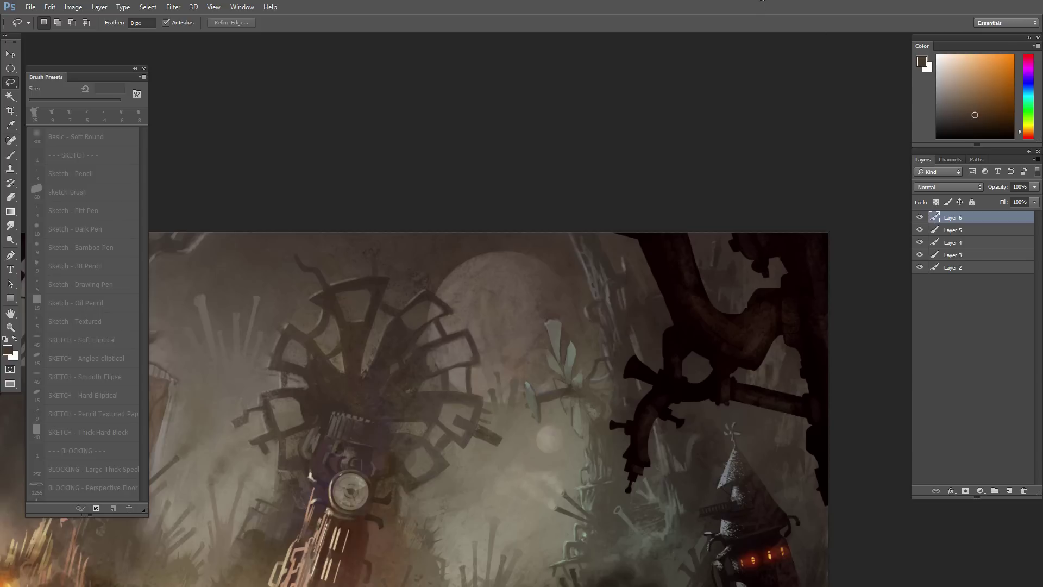
left_click_drag(1042, 108, 1042, 57)
left_click_drag(588, 508, 510, 358)
left_click(625, 331, "ctrl")
left_click_drag(618, 353, 622, 394)
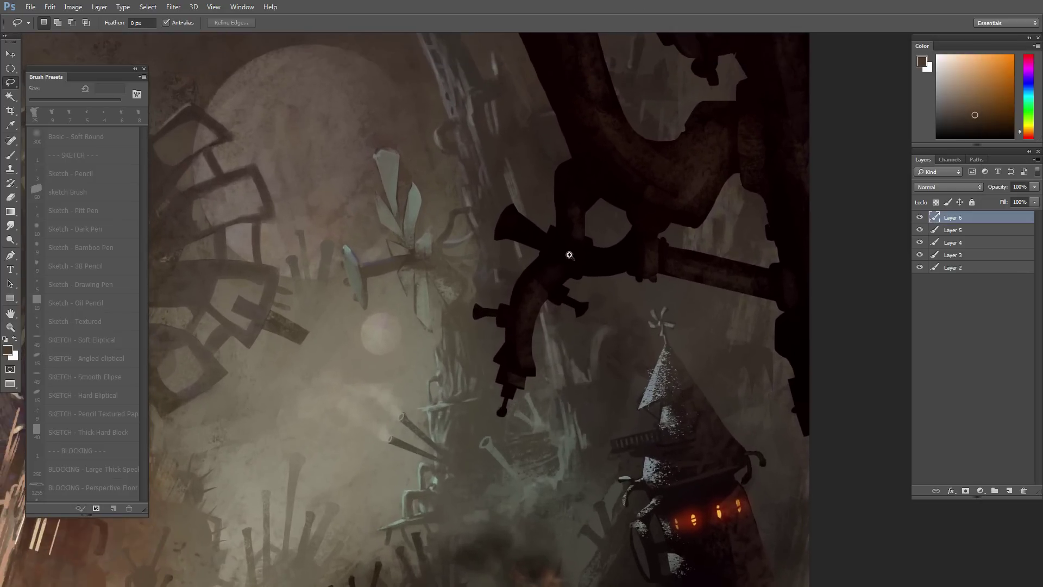
left_click(565, 252, "ctrl")
left_click_drag(587, 299, 567, 368)
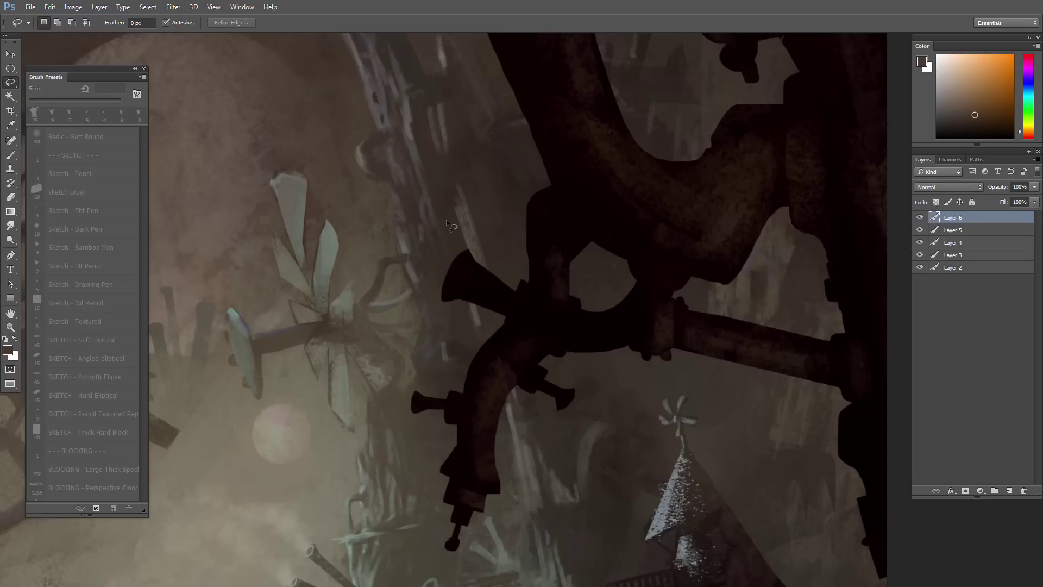
Step: Outline a small slanted shape just above the horn-shaped end of the foreground pipe with the Lasso tool
left_click_drag(446, 219, 487, 248)
left_click_drag(447, 224, 446, 220)
left_click_drag(506, 259, 451, 223)
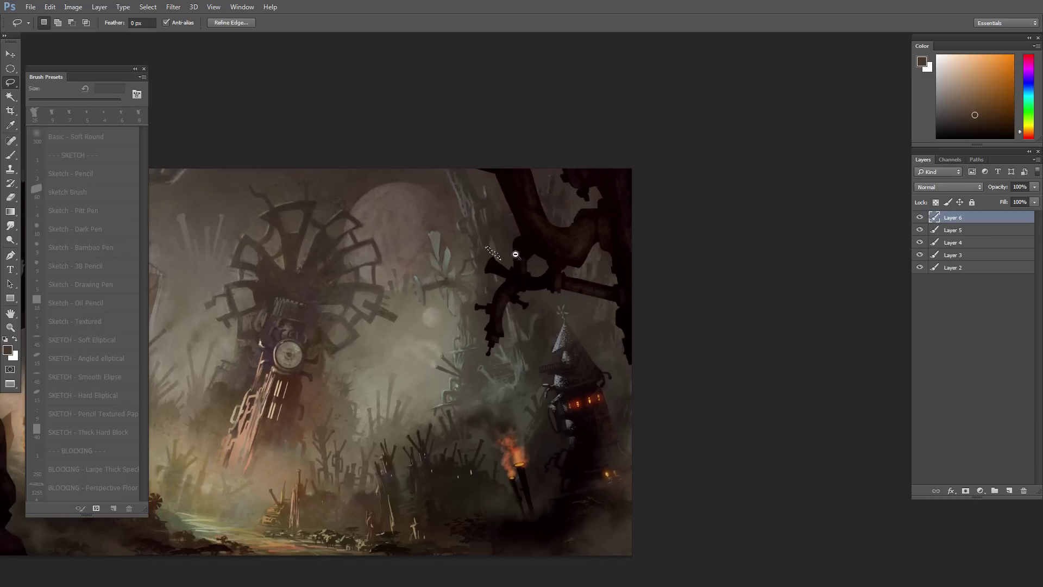
left_click_drag(518, 285, 513, 271)
key("ctrl+d")
left_click_drag(503, 229, 533, 280)
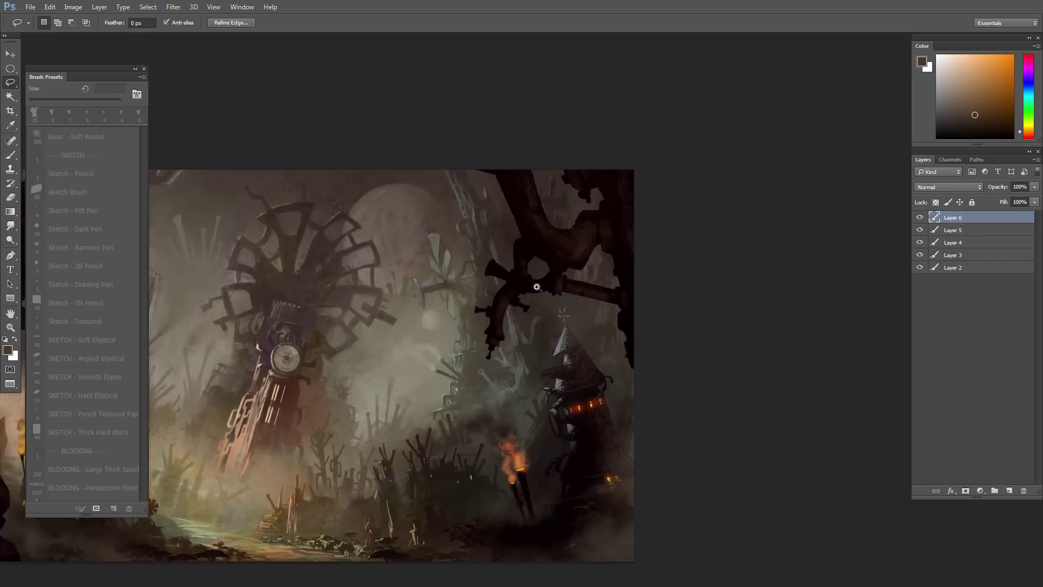
left_click(533, 280, "ctrl")
left_click(549, 298, "ctrl")
Step: Add thin leg shapes and a longer abdomen to the insect body selection above the pipe's horn-shaped end
mouse_move(456, 297)
left_mouse_down()
mouse_move(493, 327)
mouse_move(461, 314)
mouse_move(455, 297)
left_mouse_up()
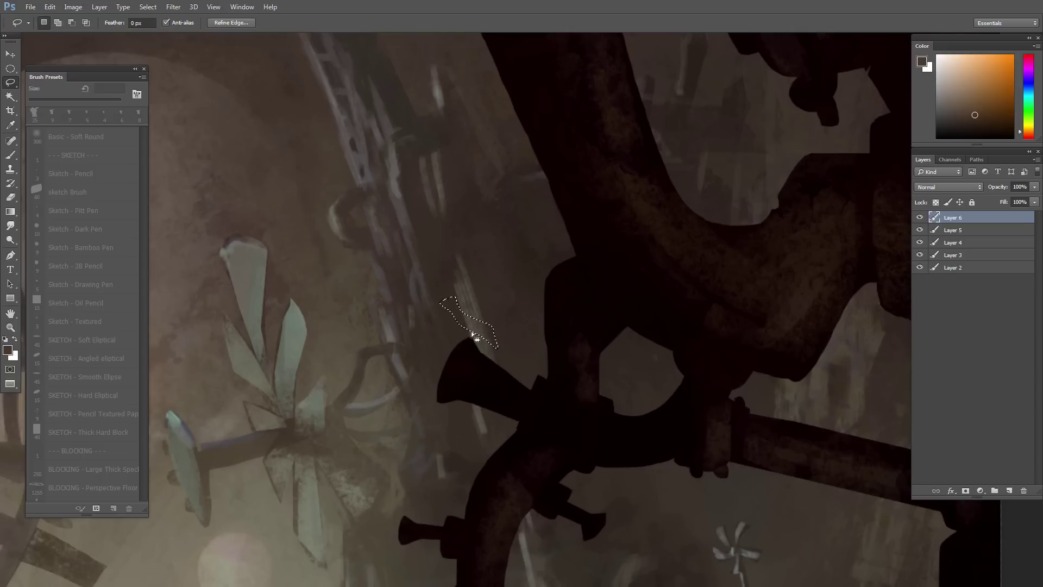
key("shift")
left_click_drag(451, 335, 461, 355)
key("ctrl+z")
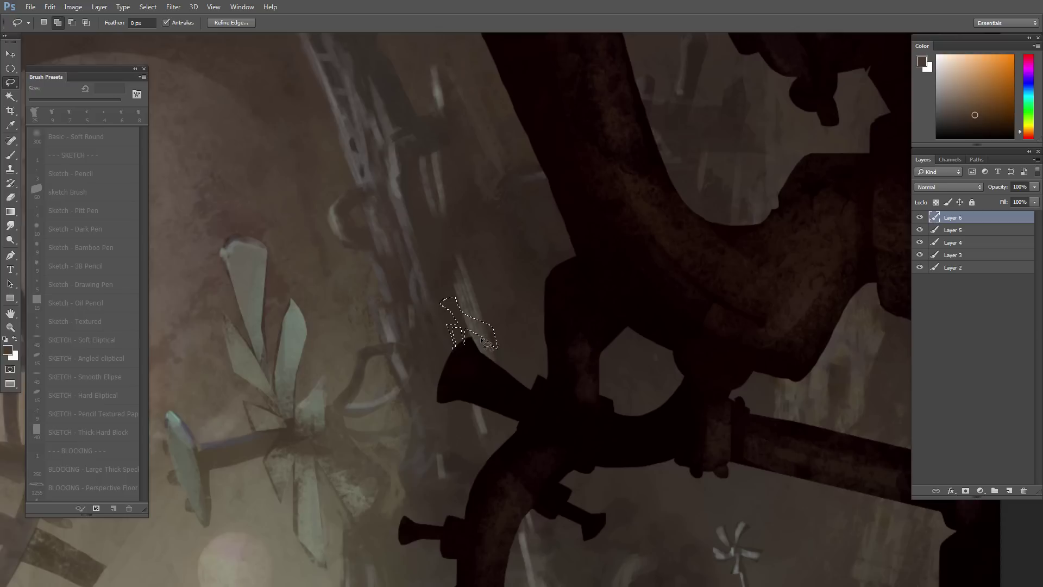
mouse_move(512, 364)
left_mouse_down()
mouse_move(494, 331)
mouse_move(485, 339)
left_mouse_up()
key("ctrl+z")
key("shift")
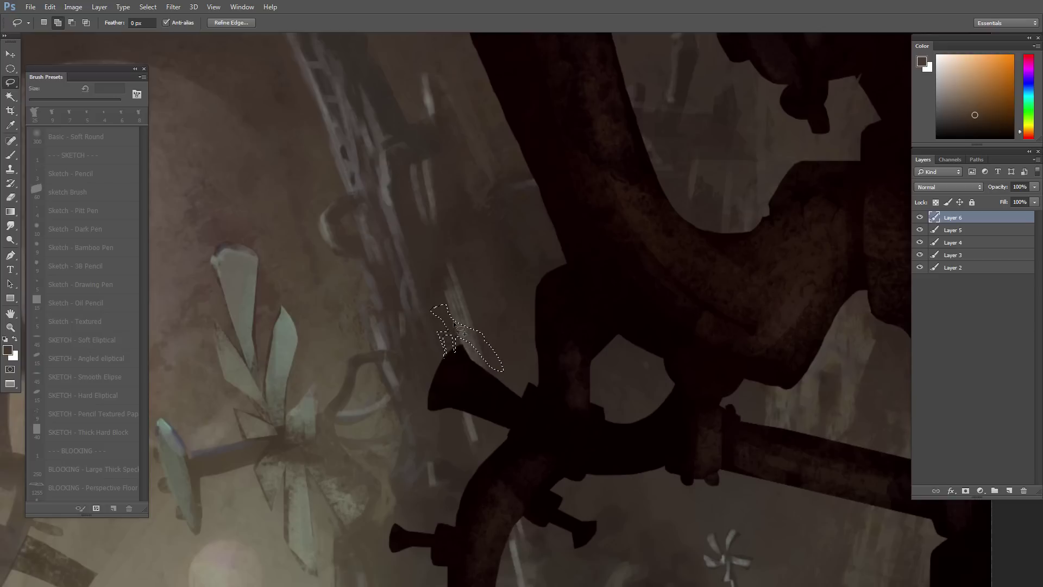
Step: Extend the Lasso selection with a tall upper wing and a rounded lower wing reaching over the dark vertical pipe
mouse_move(489, 279)
left_mouse_down()
mouse_move(519, 263)
mouse_move(457, 320)
mouse_move(474, 276)
mouse_move(513, 254)
mouse_move(515, 289)
mouse_move(462, 327)
mouse_move(507, 310)
mouse_move(516, 321)
mouse_move(505, 293)
mouse_move(524, 356)
mouse_move(513, 290)
mouse_move(500, 306)
mouse_move(520, 274)
mouse_move(511, 257)
mouse_move(485, 267)
mouse_move(505, 258)
mouse_move(492, 272)
mouse_move(532, 274)
mouse_move(489, 307)
left_mouse_up()
mouse_move(517, 292)
left_mouse_down()
mouse_move(539, 346)
mouse_move(500, 343)
left_mouse_up()
key("ctrl+z")
mouse_move(526, 286)
left_mouse_down()
mouse_move(553, 321)
mouse_move(536, 365)
left_mouse_up()
left_click_drag(476, 292, 524, 286)
left_click_drag(488, 350, 508, 366)
scroll(501, 372, "up", 2)
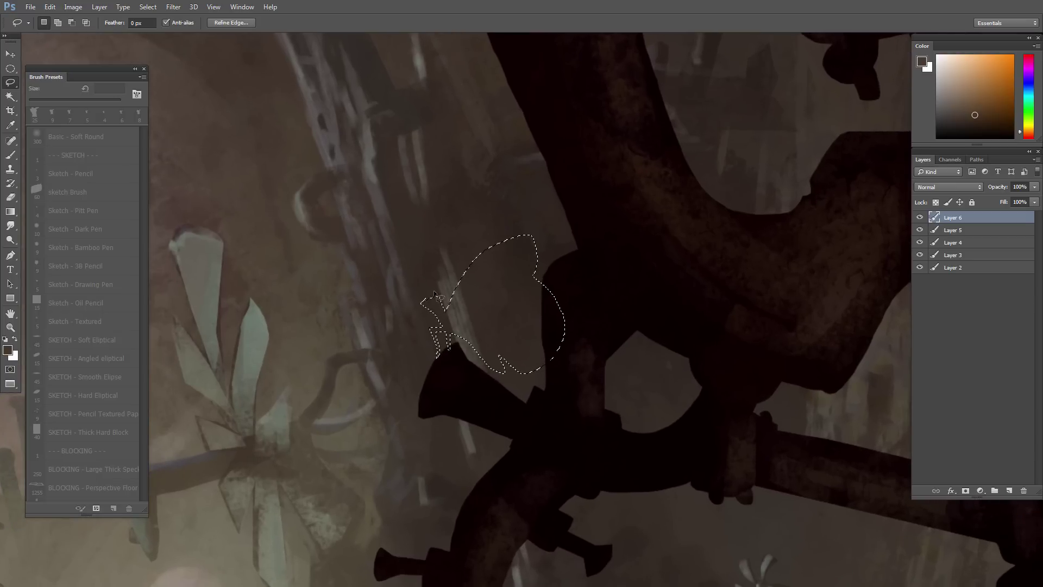
Step: Refine the butterfly selection around the head and add a thin rear leg beside the abdomen
scroll(443, 307, "up", 2)
mouse_move(452, 313)
left_mouse_down()
mouse_move(417, 300)
mouse_move(447, 311)
mouse_move(448, 289)
mouse_move(418, 298)
left_mouse_up()
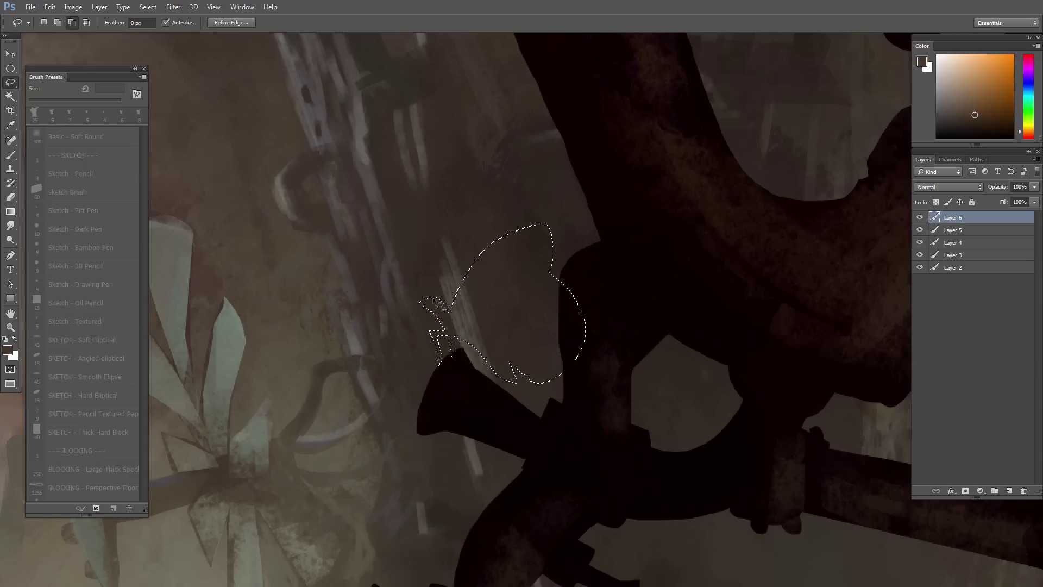
key("shift")
left_click_drag(428, 299, 430, 300)
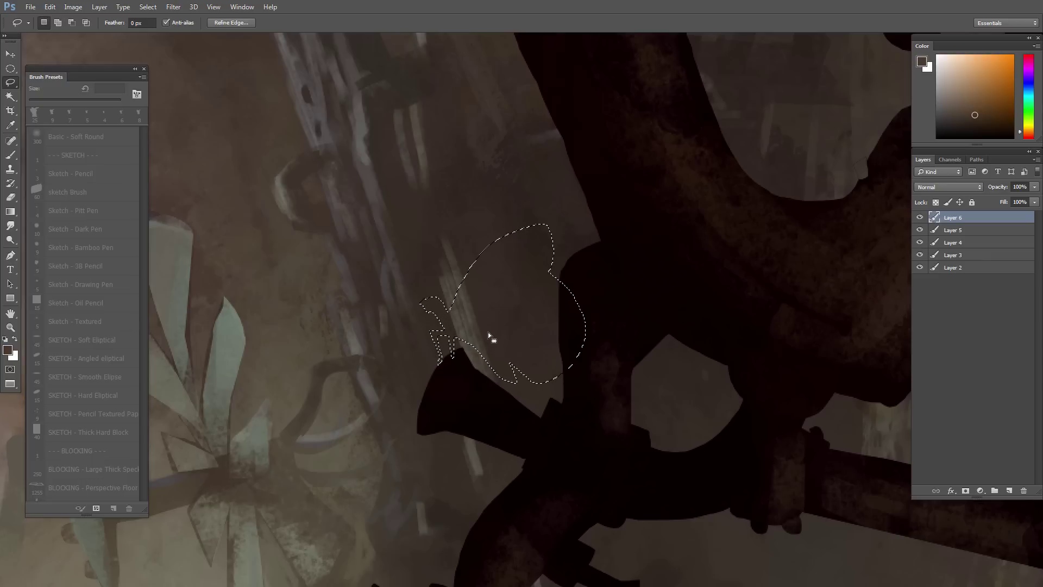
key("shift")
left_click_drag(490, 375, 494, 386)
left_click_drag(487, 346, 492, 345)
mouse_move(509, 375)
left_mouse_down()
mouse_move(497, 373)
mouse_move(514, 381)
left_mouse_up()
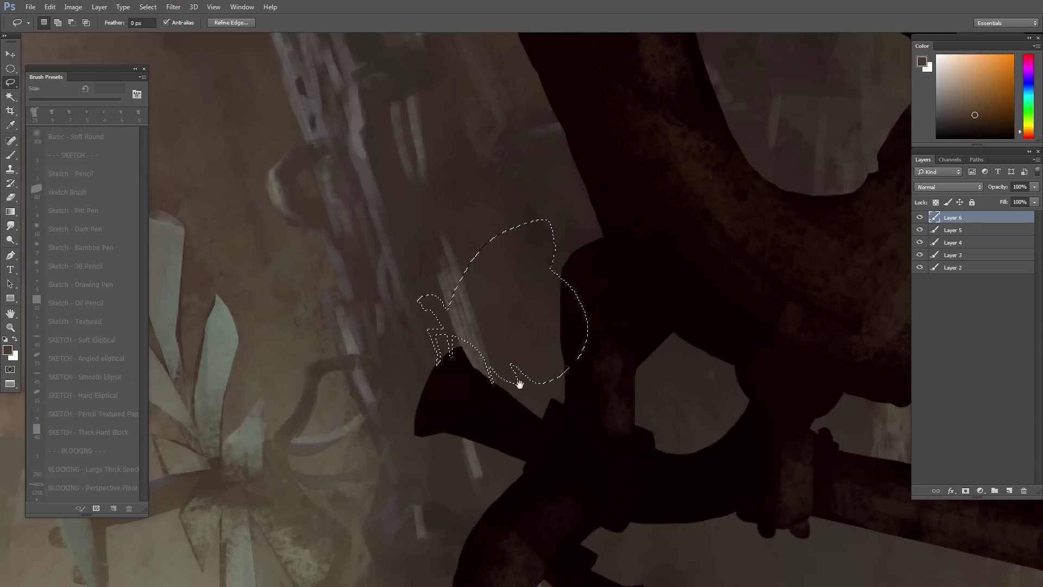
Step: Fill the butterfly selection with near-black sampled from the pipe using a 45 px brush, and deselect it
key("b")
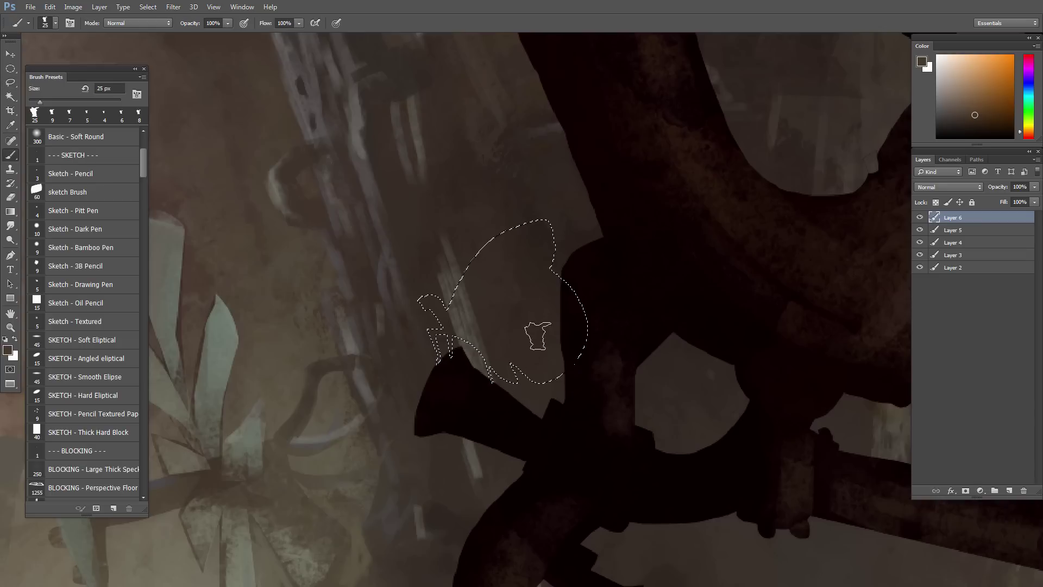
left_click(572, 312, "alt")
scroll(519, 337, "down", 1)
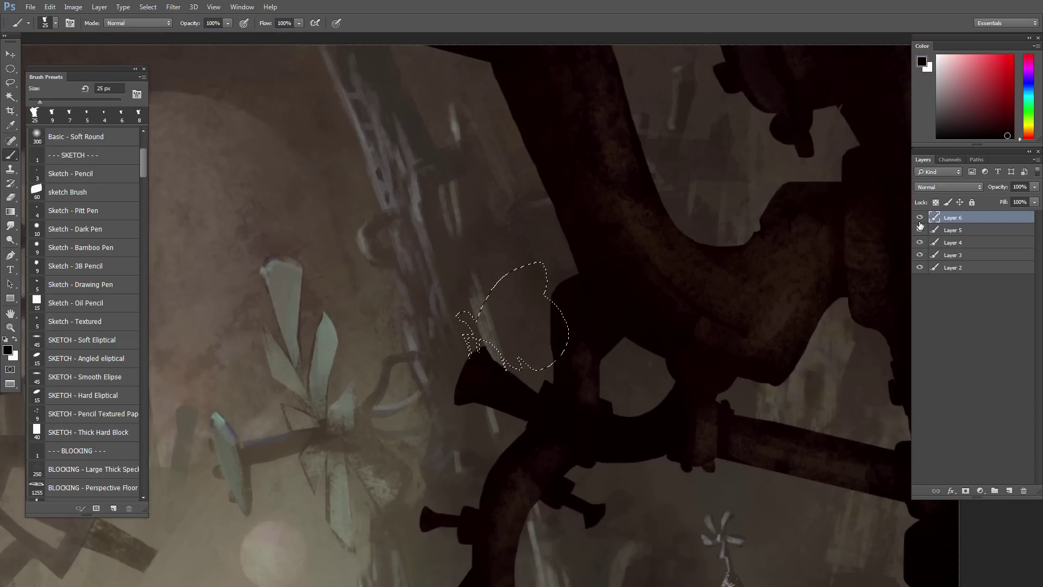
key("bracketright")
key("bracketright")
key("bracketright")
key("bracketright")
mouse_move(455, 331)
left_mouse_down()
mouse_move(503, 306)
mouse_move(488, 327)
mouse_move(536, 305)
mouse_move(563, 316)
mouse_move(546, 361)
mouse_move(480, 357)
mouse_move(534, 367)
mouse_move(565, 360)
left_mouse_up()
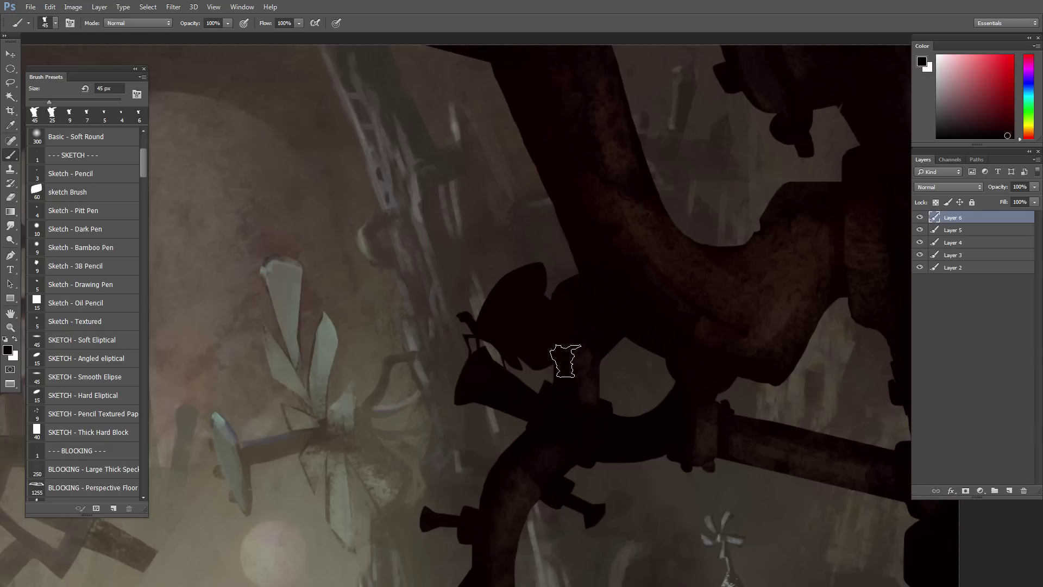
left_click(545, 390, "ctrl")
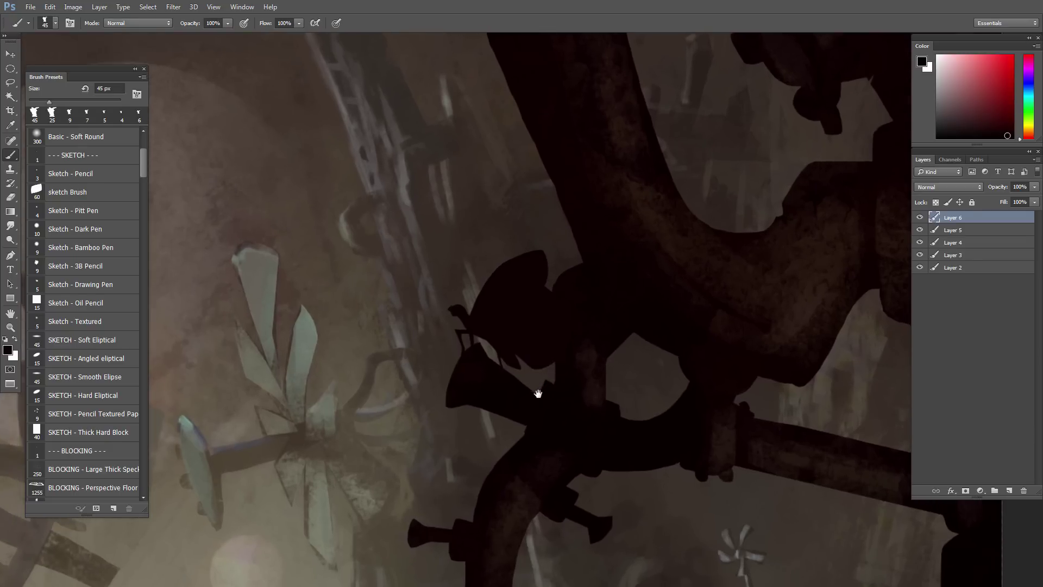
left_click(537, 387)
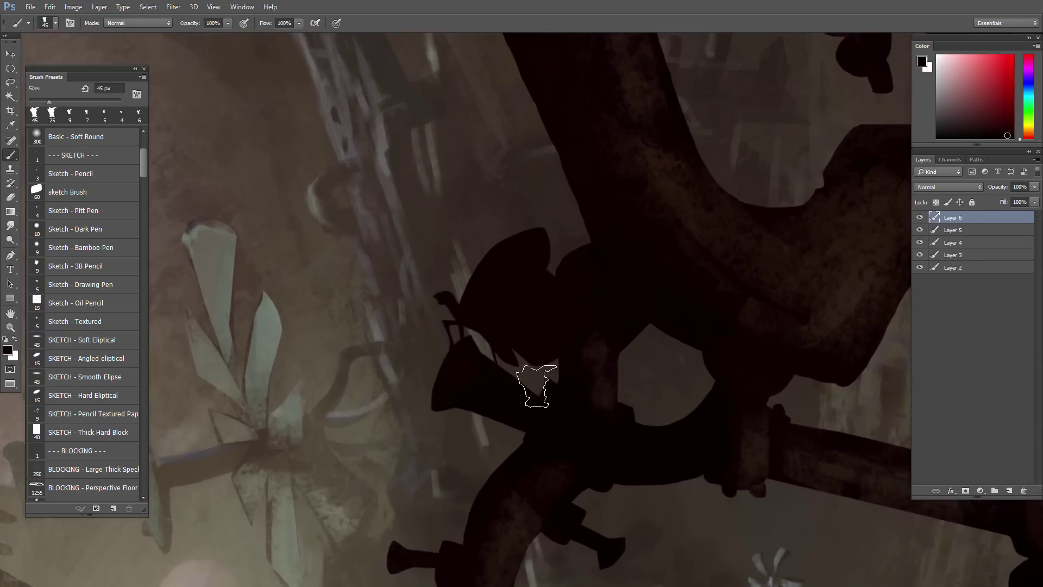
Step: Lasso a curved opening inside the butterfly's upper wing and delete it, leaving a thin rim
key("l")
left_click(570, 304)
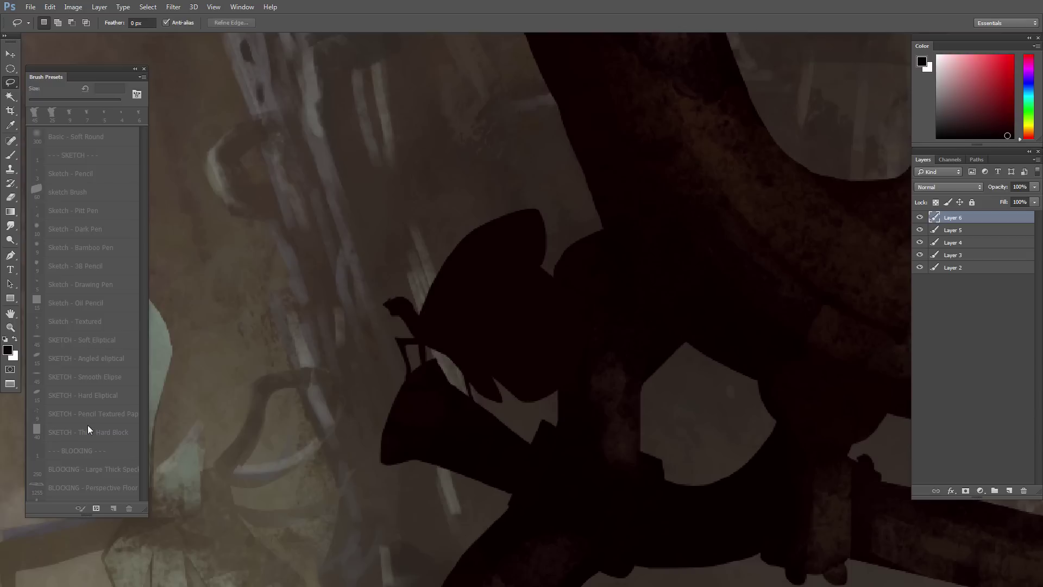
left_click_drag(527, 344, 507, 328)
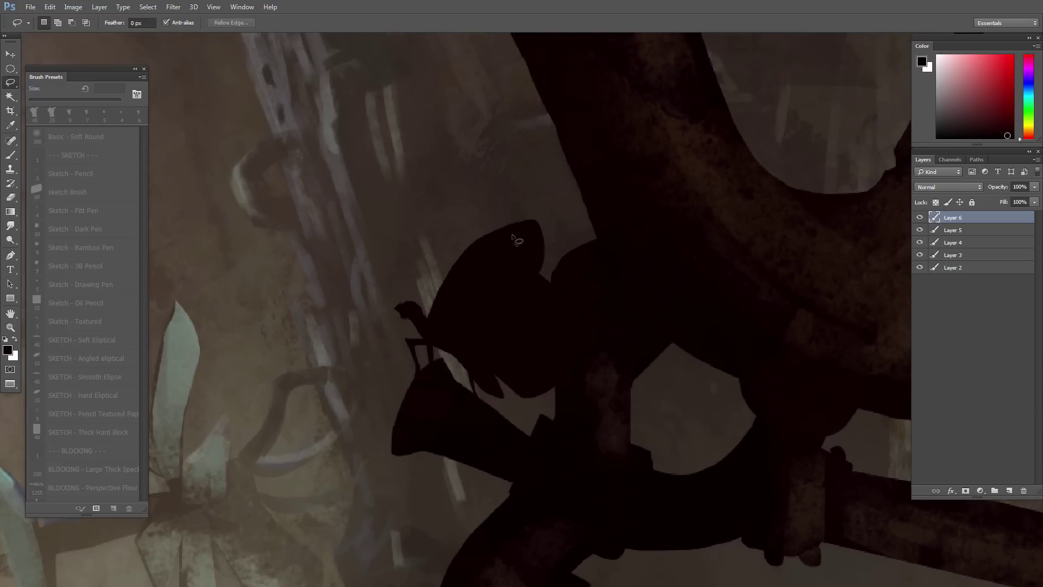
mouse_move(510, 236)
left_mouse_down()
mouse_move(467, 262)
mouse_move(453, 310)
mouse_move(472, 311)
mouse_move(525, 269)
mouse_move(533, 244)
mouse_move(499, 240)
left_mouse_up()
key("Delete")
key("ctrl+d")
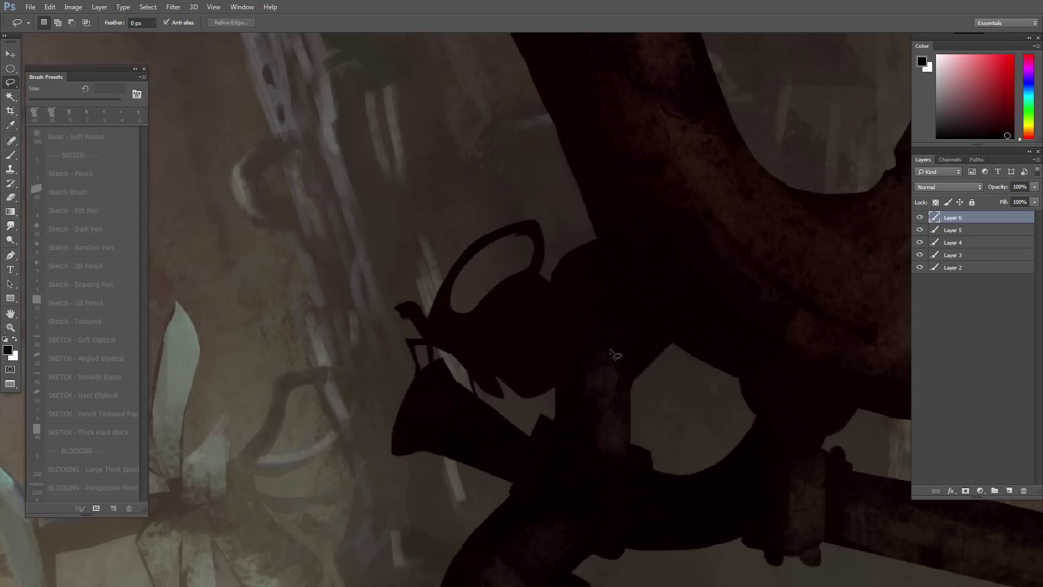
Step: Cut a rounded opening and a teardrop-shaped opening out of the butterfly's lower wing
mouse_move(507, 302)
left_mouse_down()
mouse_move(521, 291)
mouse_move(545, 293)
mouse_move(551, 325)
mouse_move(502, 329)
mouse_move(508, 302)
left_mouse_up()
key("Delete")
key("ctrl+d")
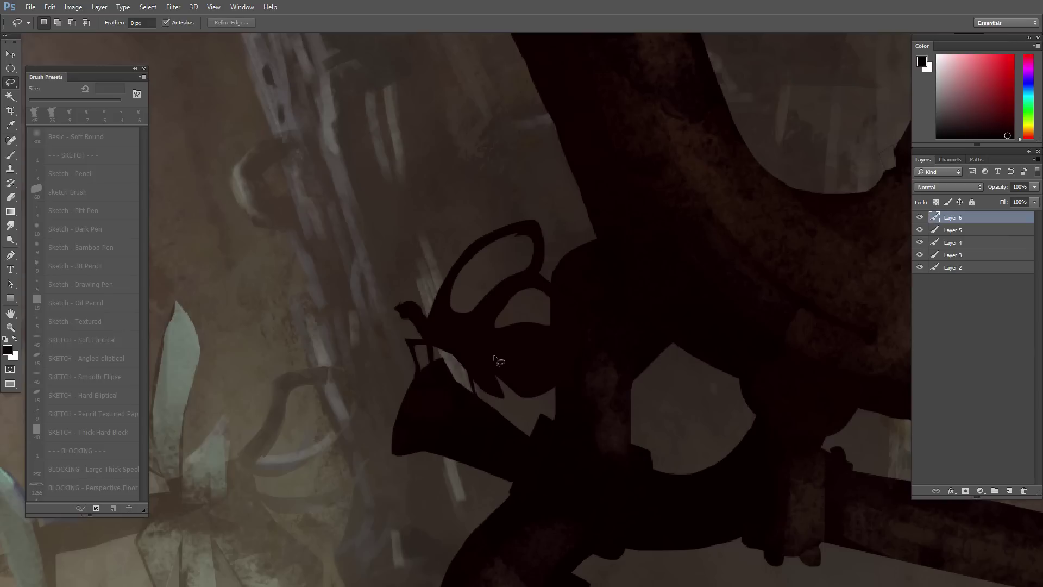
mouse_move(488, 353)
left_mouse_down()
mouse_move(527, 384)
mouse_move(543, 372)
mouse_move(492, 356)
left_mouse_up()
key("shift")
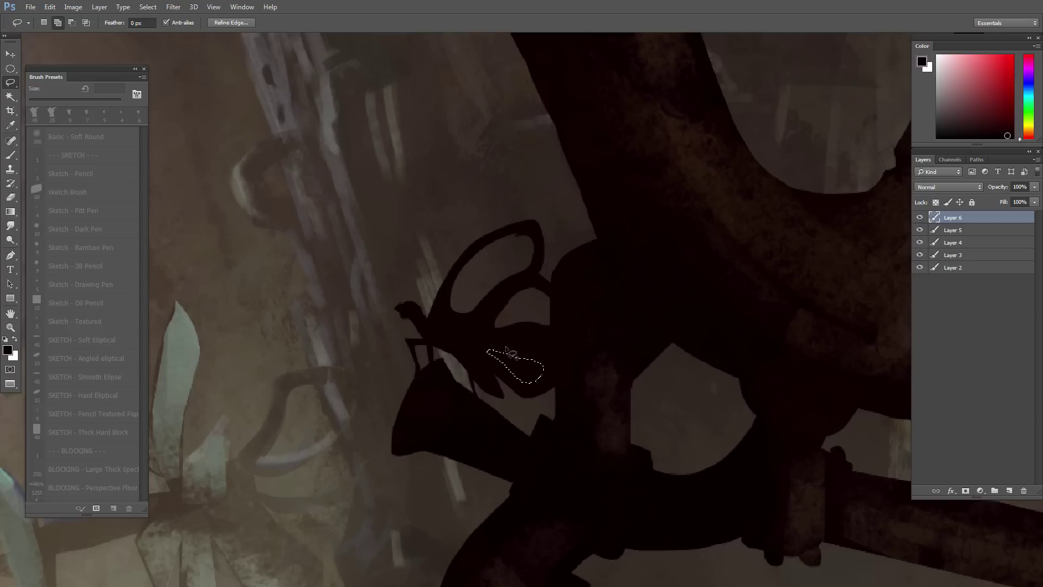
mouse_move(503, 346)
left_mouse_down()
mouse_move(546, 363)
mouse_move(575, 347)
left_mouse_up()
key("Delete")
key("ctrl+d")
Step: Compare the painting with and without Layer 6, and move the butterfly off the pipe onto the lighter background
left_click(920, 217)
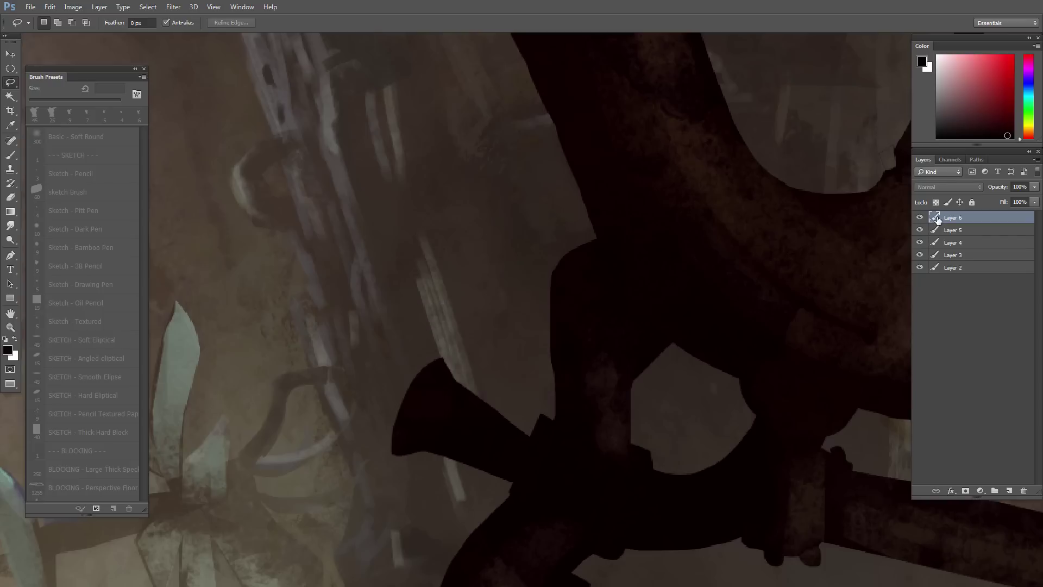
left_click(920, 218)
key("v")
left_click_drag(524, 342, 404, 277)
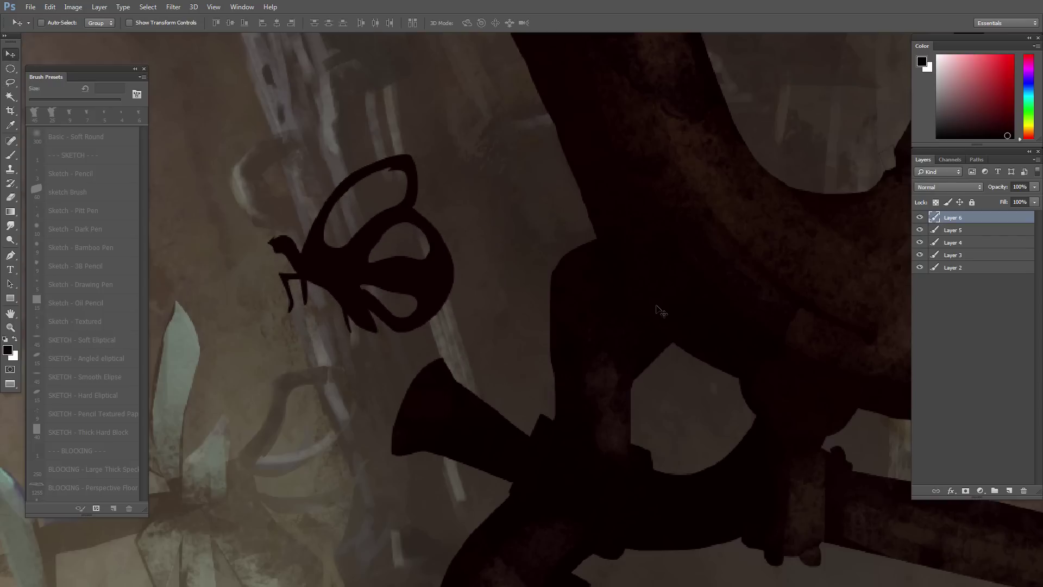
Step: Cut another opening between the two in the lower wing, and a small one near the wing base
key("l")
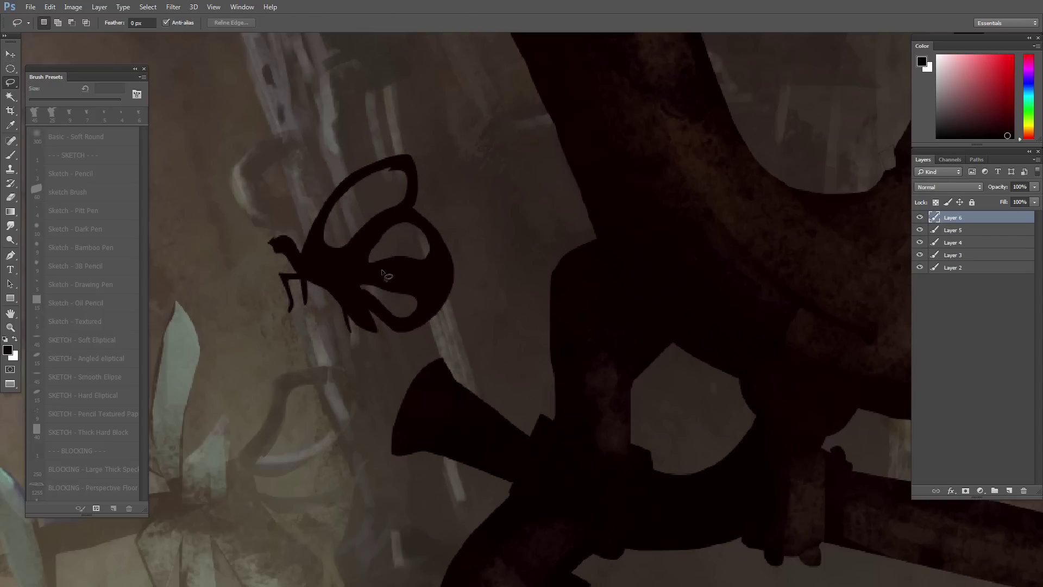
mouse_move(406, 268)
left_mouse_down()
mouse_move(437, 264)
mouse_move(434, 288)
mouse_move(375, 276)
mouse_move(400, 266)
left_mouse_up()
key("alt+BackSpace")
key("ctrl+d")
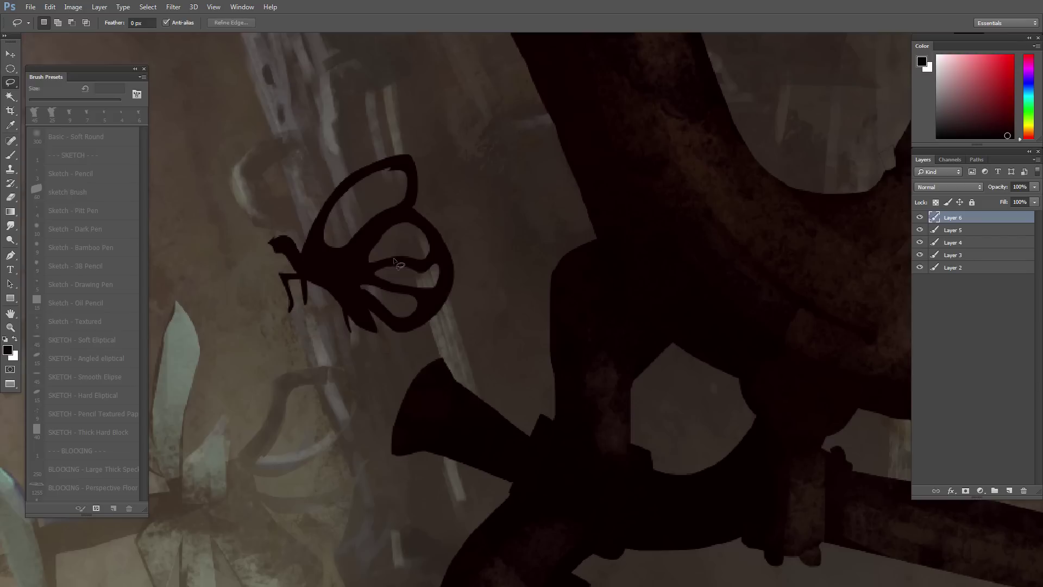
left_click_drag(345, 320, 356, 321)
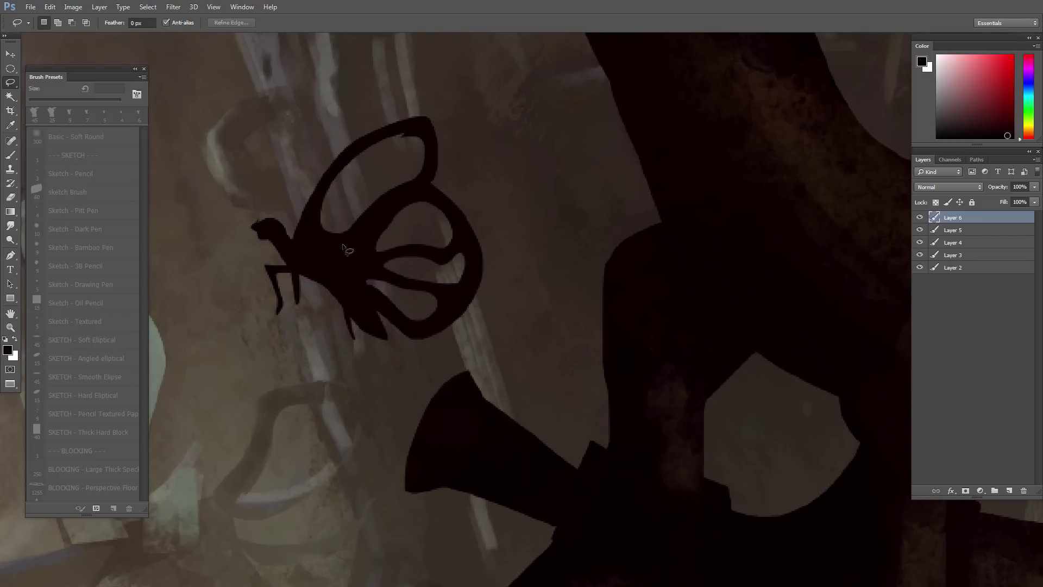
mouse_move(348, 244)
left_mouse_down()
mouse_move(330, 248)
mouse_move(356, 270)
mouse_move(363, 239)
mouse_move(337, 249)
left_mouse_up()
key("ctrl+d")
left_click_drag(348, 340, 378, 376)
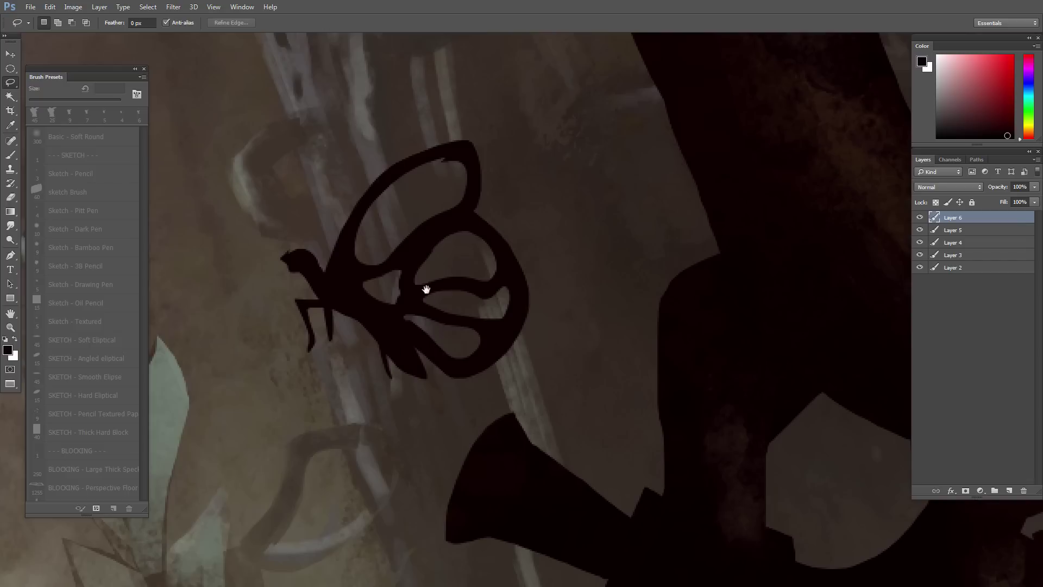
Step: Clean up the jagged inner edge at the tip of the butterfly's upper wing with small Lasso selections
left_click_drag(460, 161, 465, 175)
key("ctrl+d")
left_click_drag(435, 160, 438, 161)
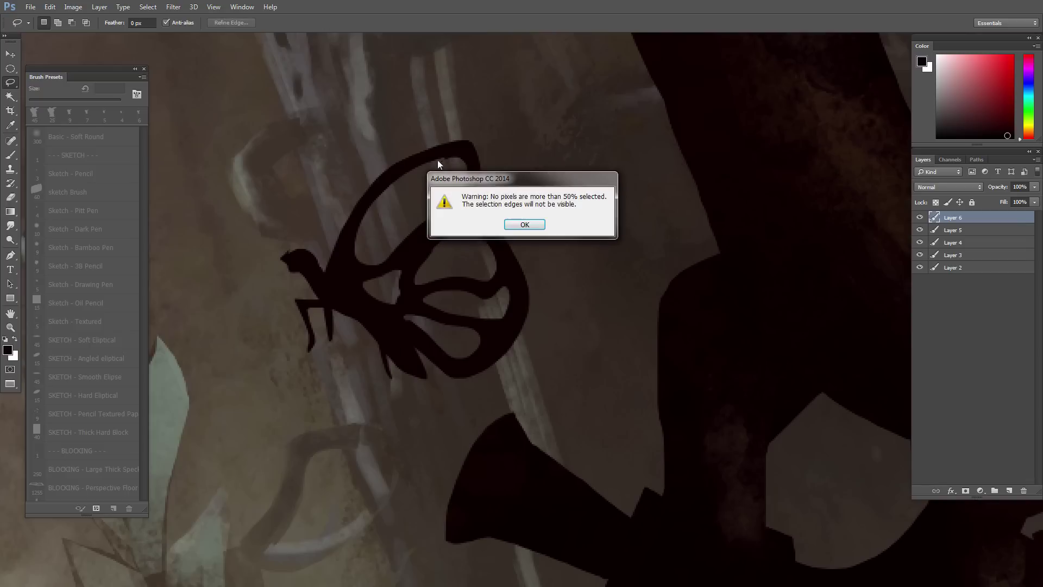
key("Return")
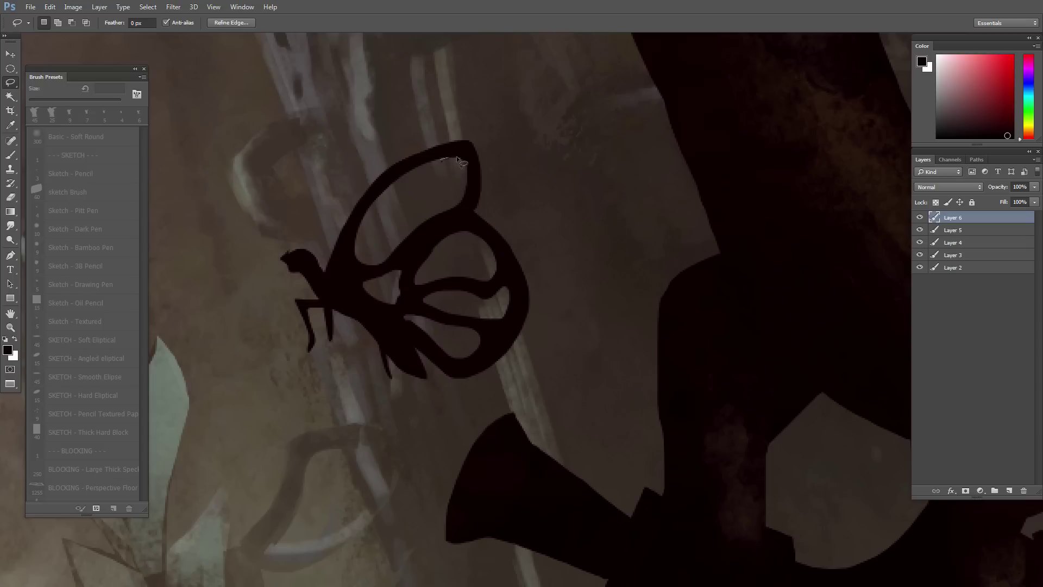
key("ctrl+d")
mouse_move(462, 383)
left_mouse_down()
mouse_move(396, 327)
mouse_move(430, 361)
left_mouse_up()
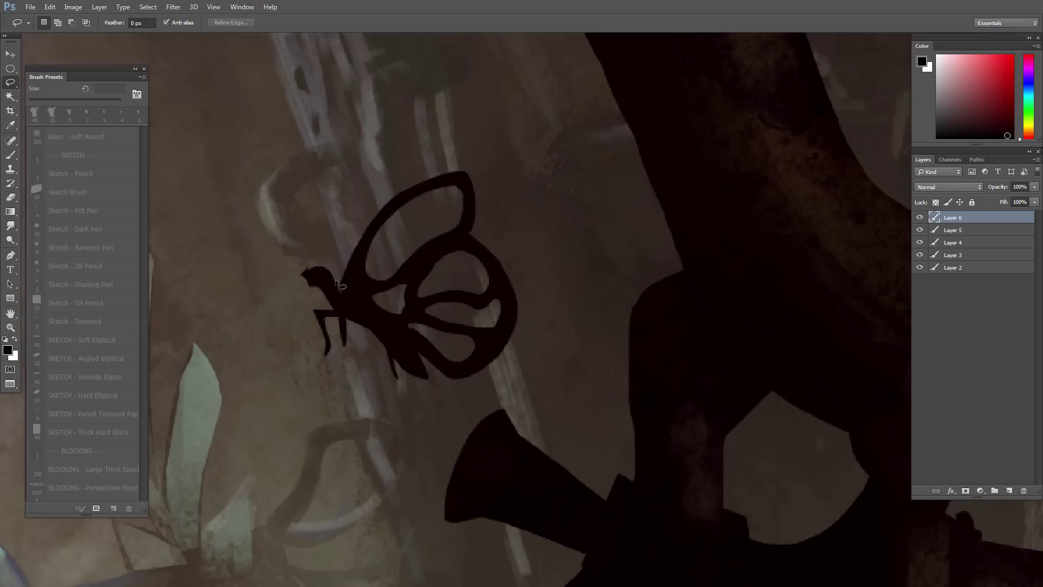
Step: Trim the butterfly's head with the Lasso and repaint it as a smaller shape in the sampled near-black
mouse_move(300, 260)
left_mouse_down()
mouse_move(317, 256)
mouse_move(333, 270)
left_mouse_up()
key("Delete")
key("ctrl+d")
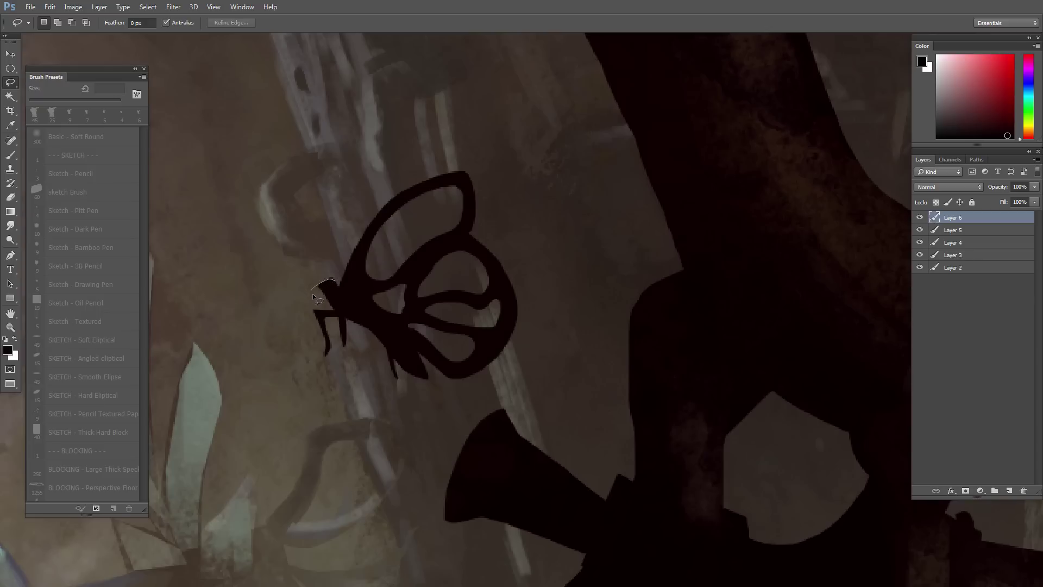
left_click_drag(331, 302, 334, 287)
key("b")
left_click(342, 301, "alt")
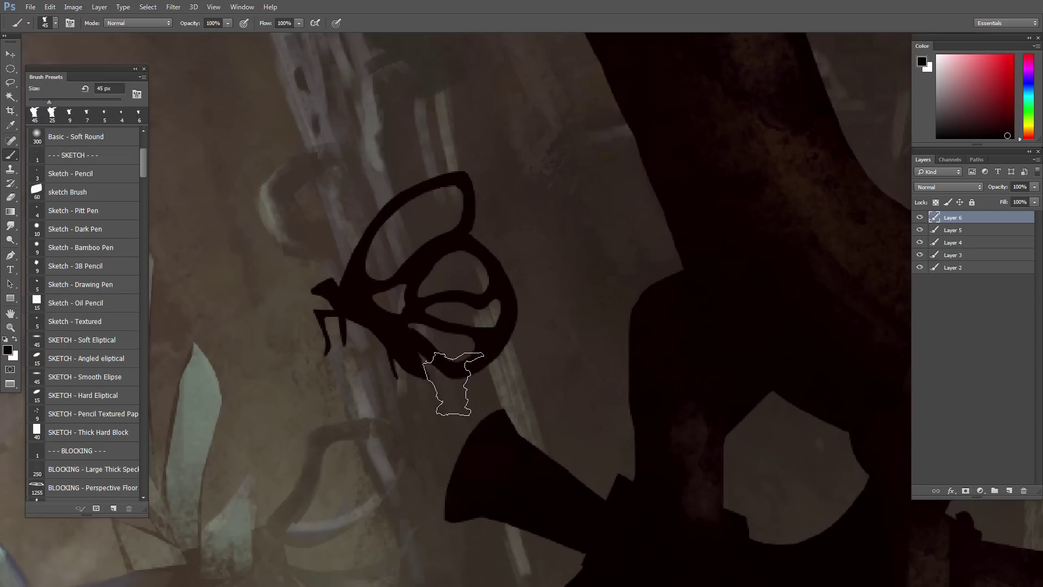
left_click_drag(449, 400, 447, 391)
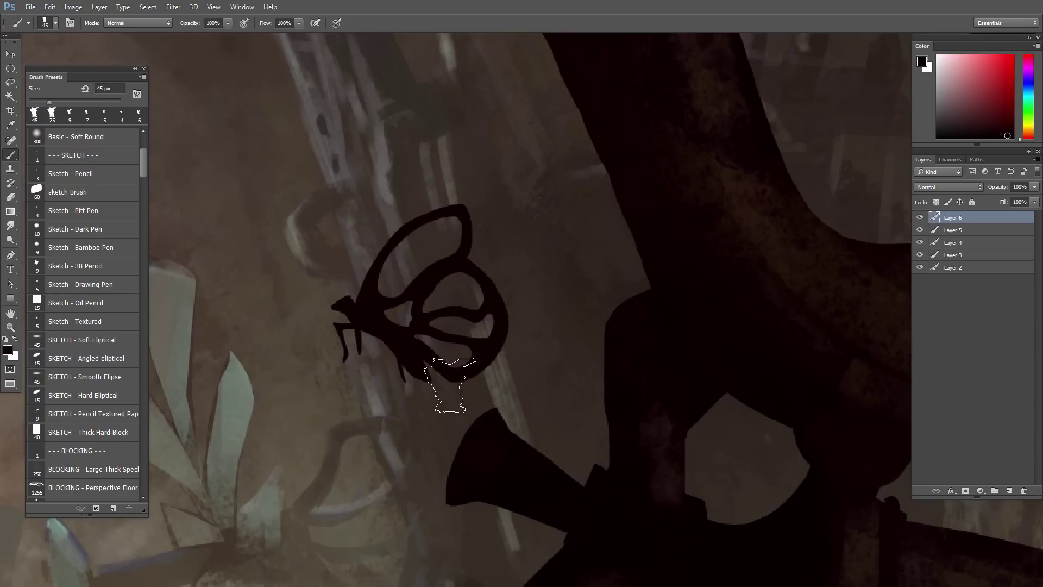
Step: Move the butterfly back above the horn-shaped pipe end and scale it down so it perches on the rim
key("v")
mouse_move(415, 372)
left_mouse_down()
mouse_move(489, 388)
mouse_move(540, 429)
left_mouse_up()
key("ctrl")
key("ctrl+t")
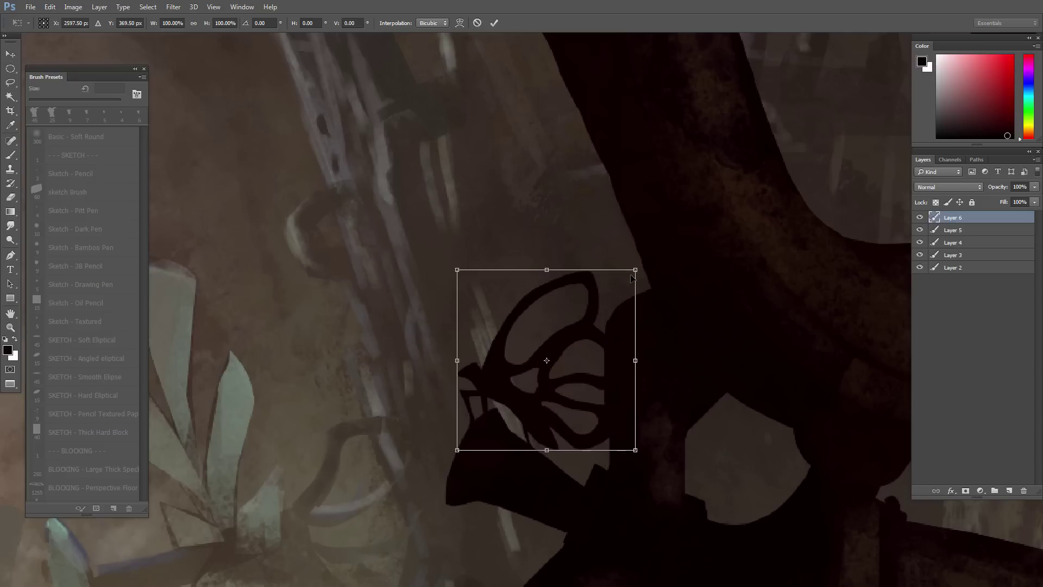
left_click_drag(627, 276, 588, 313)
left_click_drag(544, 363, 548, 363)
key("Return")
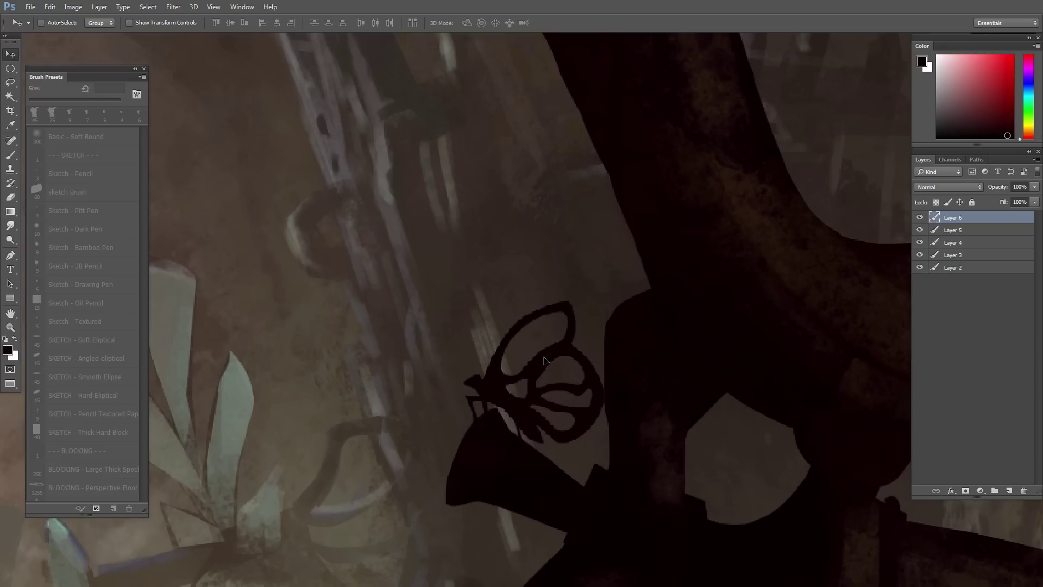
Step: Lasso the butterfly's abdomen where it overlaps the horn-shaped pipe and delete that strip
scroll(588, 405, "up", 1)
key("l")
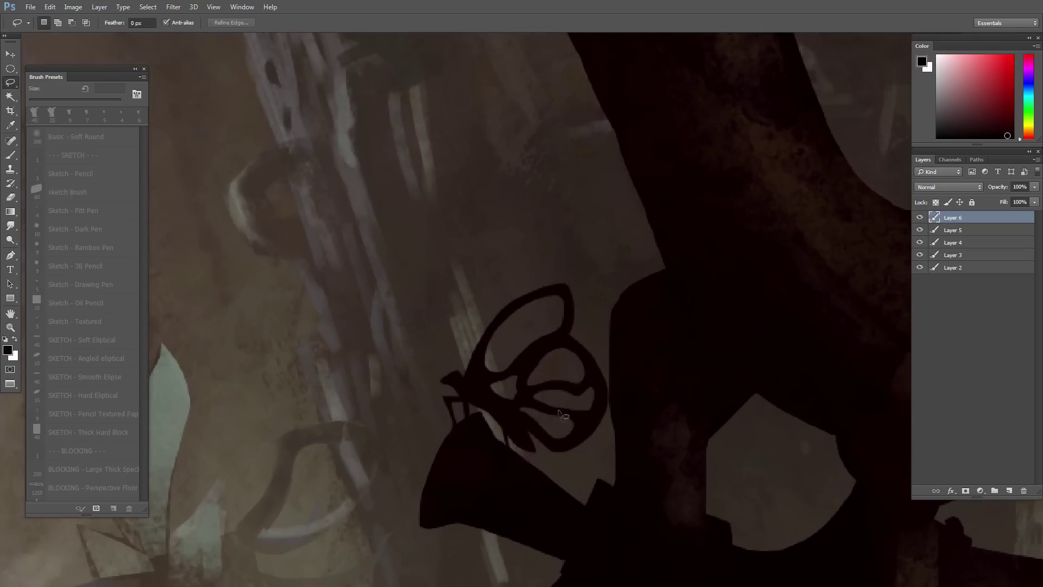
mouse_move(498, 432)
left_mouse_down()
mouse_move(528, 449)
mouse_move(485, 405)
left_mouse_up()
key("Delete")
key("ctrl+d")
key("ctrl+z")
key("Return")
key("ctrl+d")
left_click(430, 363, "alt")
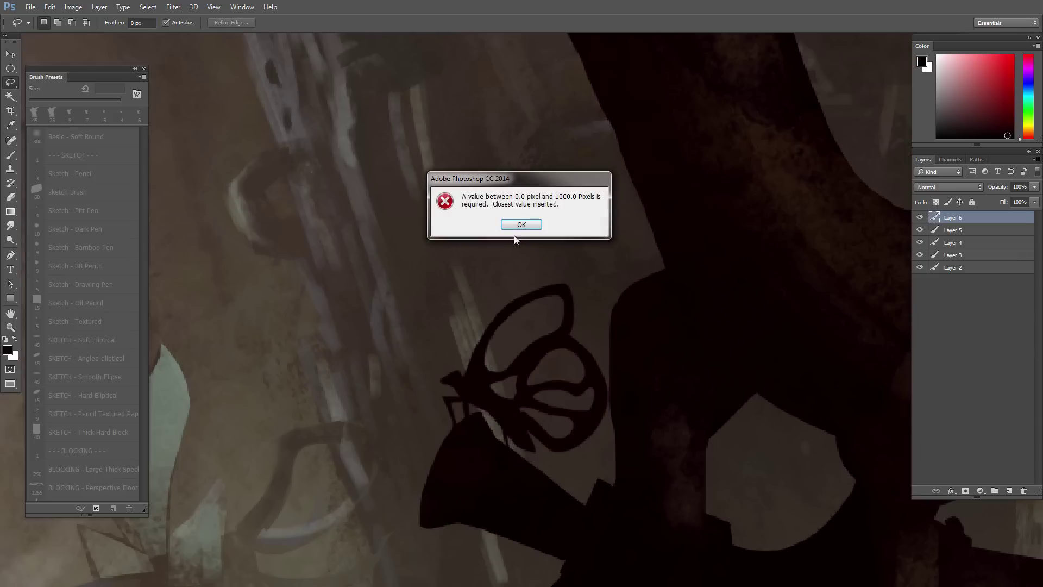
left_click(520, 226)
left_click(512, 365, "alt")
key("ctrl+shift+d")
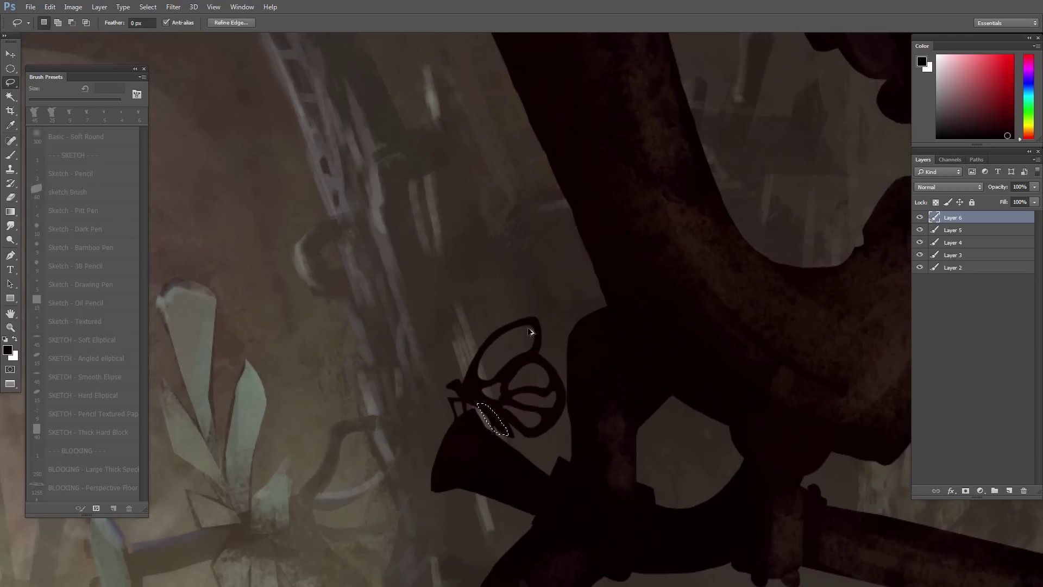
key("Delete")
key("ctrl+d")
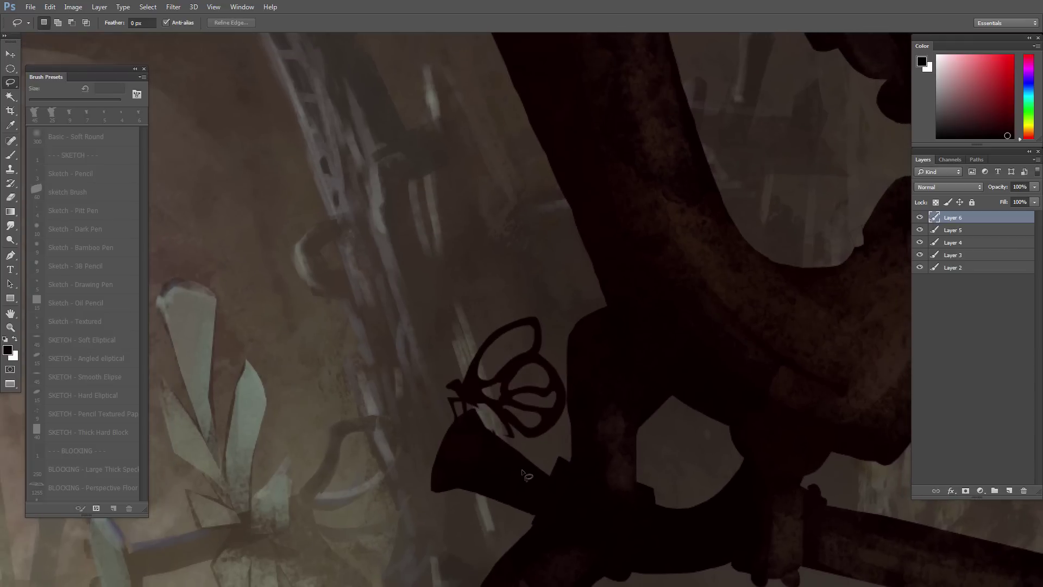
Step: Reshape the butterfly's abdomen just above the horn-shaped pipe with small Lasso selections
scroll(522, 470, "up", 2)
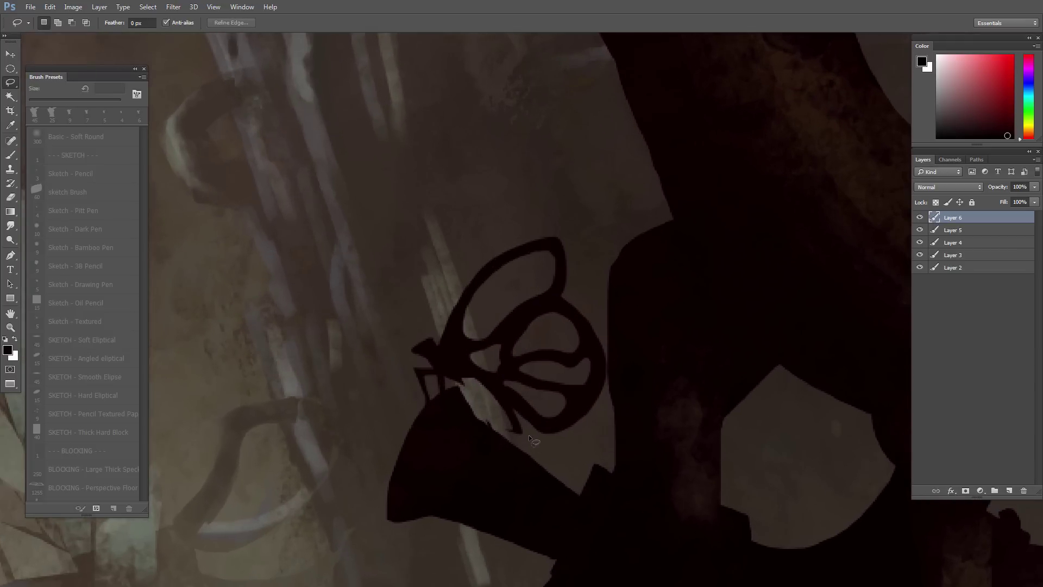
scroll(529, 441, "up", 1)
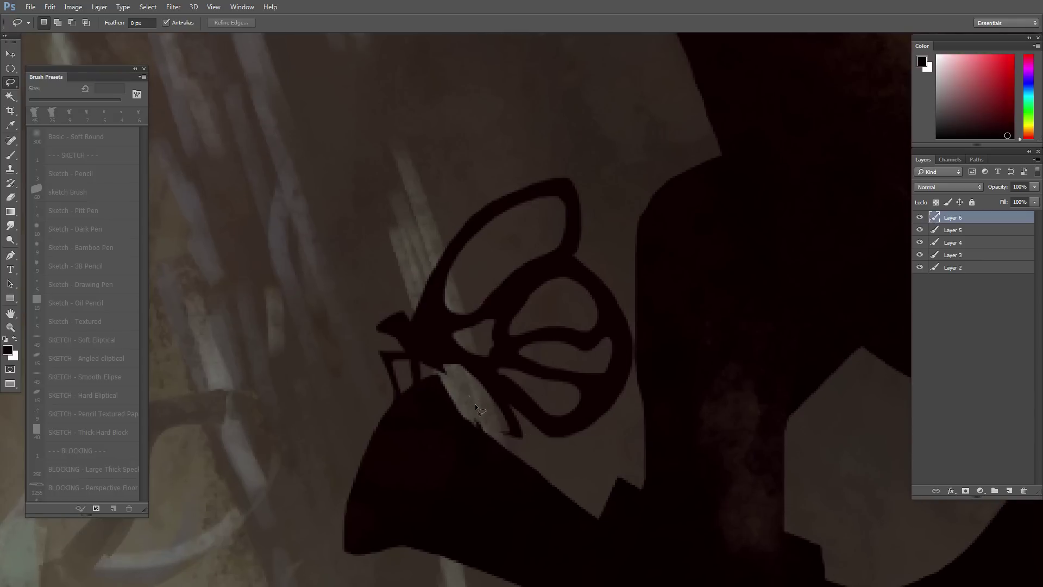
mouse_move(496, 428)
left_mouse_down()
mouse_move(507, 435)
mouse_move(469, 363)
left_mouse_up()
left_click_drag(474, 402, 475, 403)
key("ctrl+d")
mouse_move(403, 407)
left_mouse_down()
mouse_move(389, 399)
mouse_move(442, 447)
left_mouse_up()
mouse_move(433, 332)
left_mouse_down()
mouse_move(444, 338)
mouse_move(394, 332)
mouse_move(565, 416)
left_mouse_up()
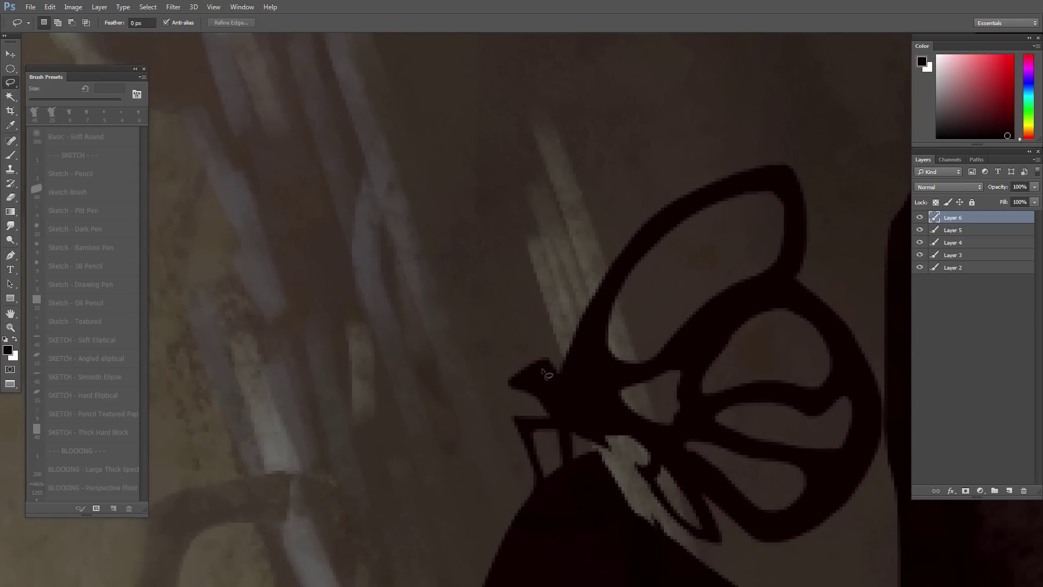
Step: Lasso a long, thin curved antenna rising from the butterfly's head and fill it with near-black
left_click_drag(544, 369, 411, 268)
left_click_drag(538, 356, 543, 369)
key("shift")
mouse_move(486, 319)
left_mouse_down()
mouse_move(549, 362)
mouse_move(459, 295)
left_mouse_up()
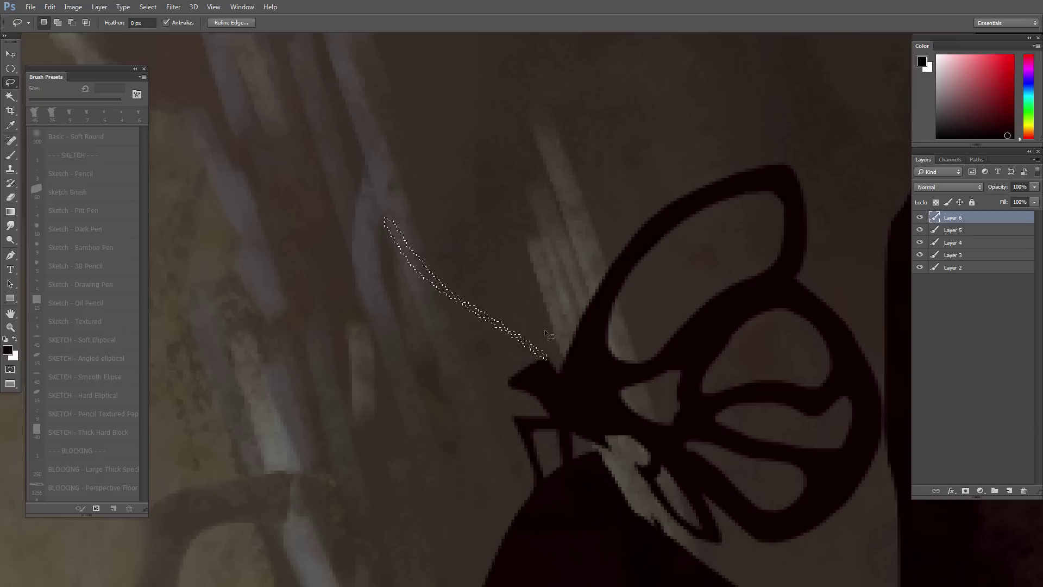
left_click_drag(534, 357, 530, 359)
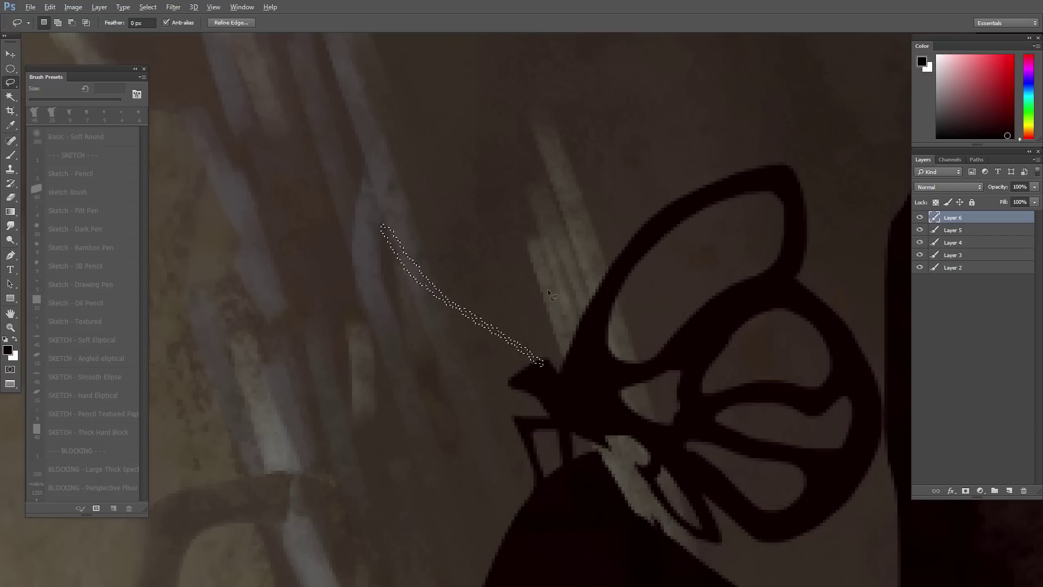
key("alt+BackSpace")
key("ctrl+d")
mouse_move(493, 389)
left_mouse_down()
mouse_move(407, 296)
mouse_move(443, 344)
mouse_move(510, 349)
mouse_move(511, 377)
mouse_move(510, 364)
left_mouse_up()
left_click(919, 218)
left_click(919, 218)
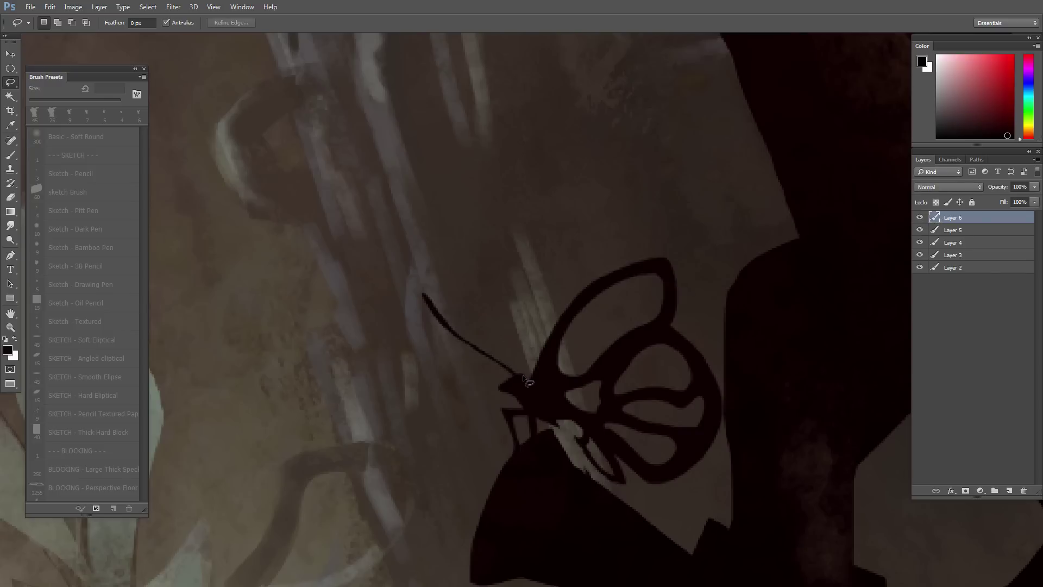
Step: Lasso a second, shorter antenna between the first one and the upper wing and fill it with near-black
left_click_drag(488, 327, 475, 300)
mouse_move(523, 380)
left_mouse_down()
mouse_move(496, 353)
mouse_move(543, 414)
left_mouse_up()
key("alt+BackSpace")
key("ctrl+d")
left_click_drag(634, 370, 495, 446)
Step: On a new layer, fill a circle above the butterfly with near-black and delete a smaller circle inside it to form a ring
left_click(1009, 491)
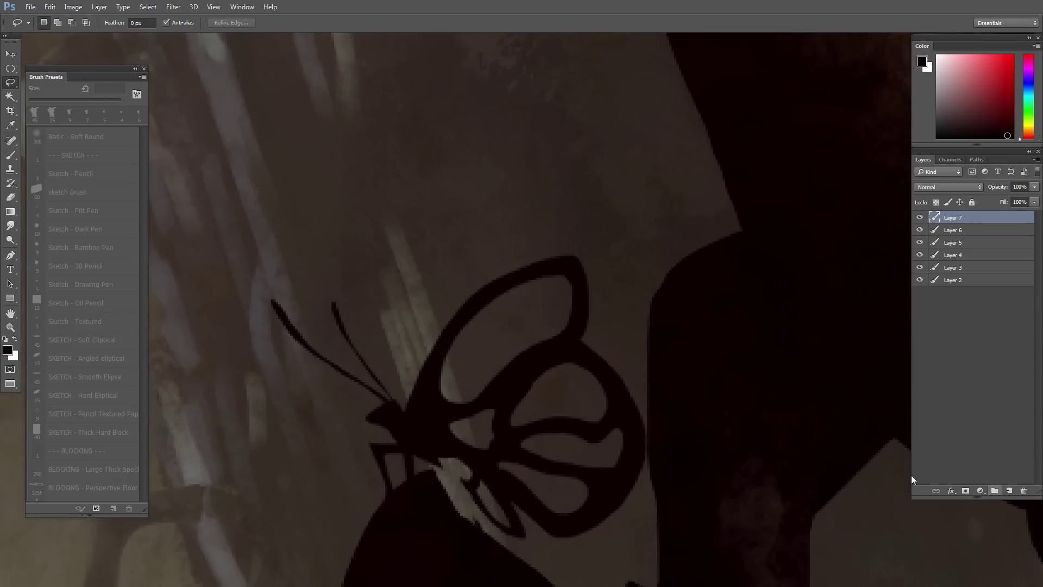
key("m")
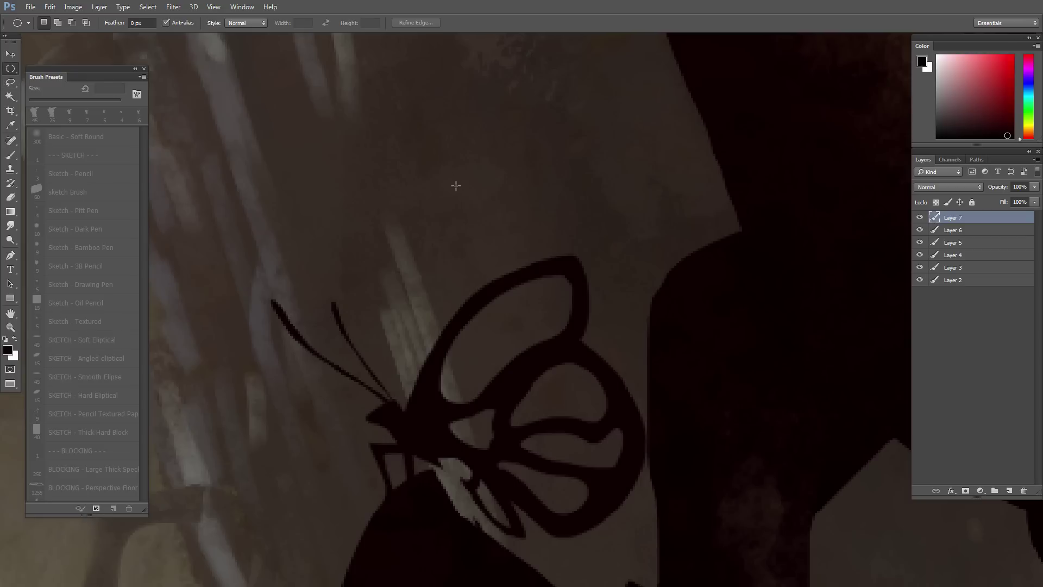
mouse_move(460, 188)
left_mouse_down()
mouse_move(502, 244)
mouse_move(509, 237)
left_mouse_up()
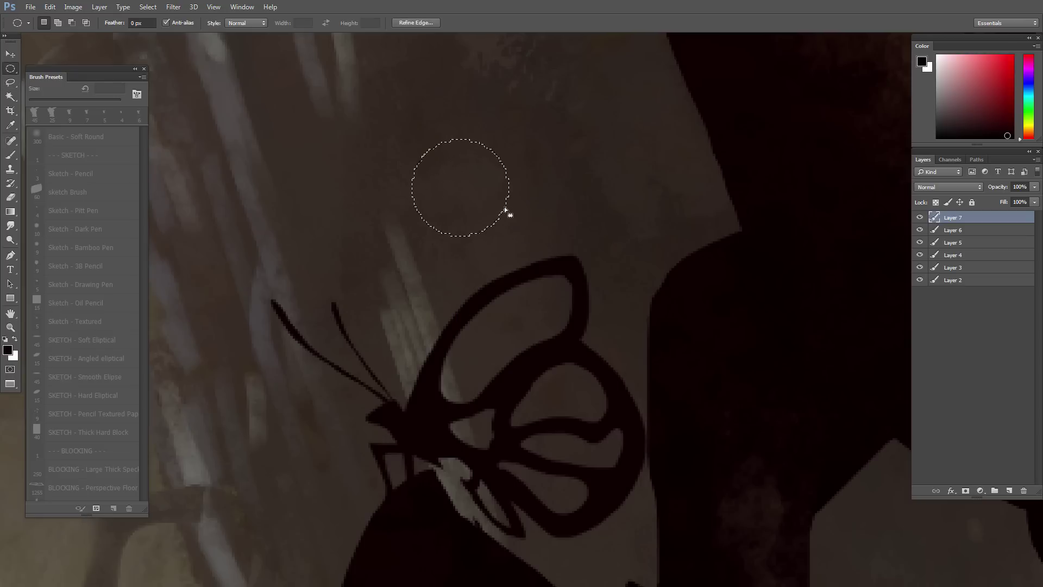
key("alt+BackSpace")
key("ctrl+d")
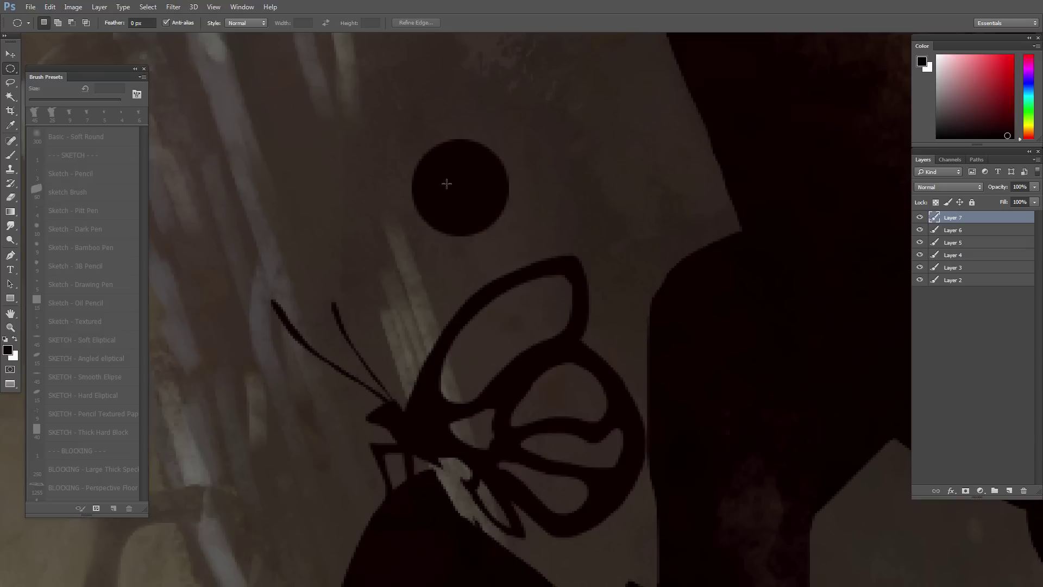
mouse_move(457, 198)
left_mouse_down()
mouse_move(482, 220)
mouse_move(458, 193)
left_mouse_up()
key("Delete")
key("ctrl+d")
Step: Lasso and fill square teeth around the ring's outer edge, and shift the finished gear toward the space above the antennae
key("l")
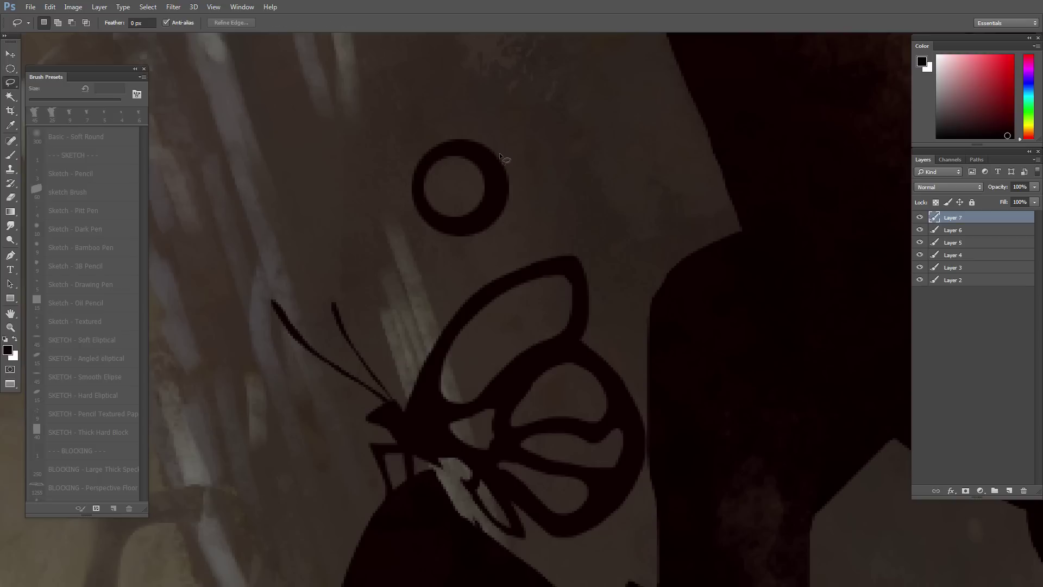
mouse_move(492, 140)
left_mouse_down()
mouse_move(497, 158)
mouse_move(486, 148)
mouse_move(510, 165)
mouse_move(515, 184)
mouse_move(500, 188)
mouse_move(514, 204)
mouse_move(455, 246)
mouse_move(438, 239)
mouse_move(457, 231)
left_mouse_up()
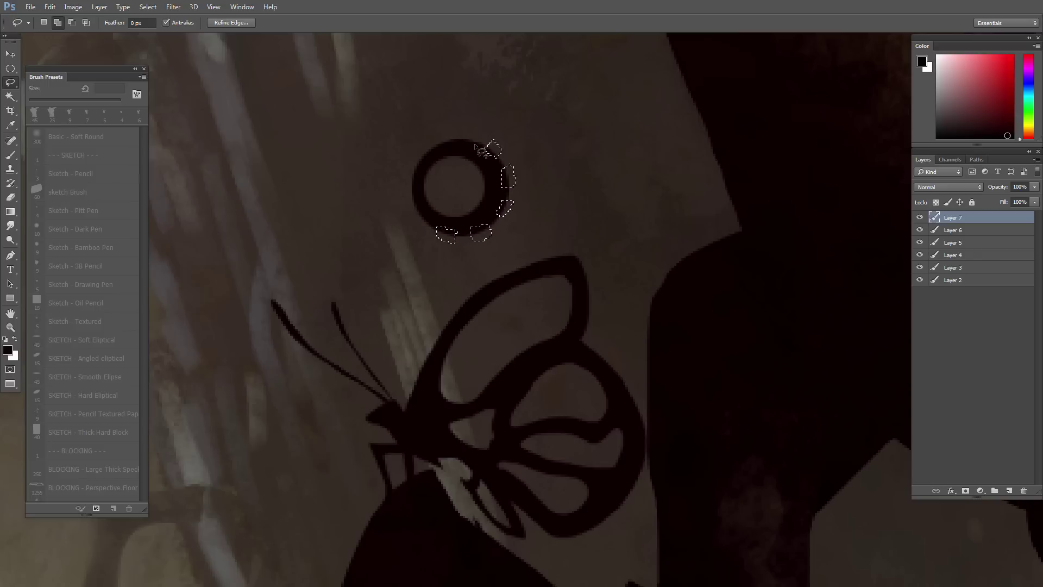
mouse_move(460, 134)
left_mouse_down()
mouse_move(467, 145)
mouse_move(457, 134)
mouse_move(433, 139)
mouse_move(427, 158)
mouse_move(440, 154)
mouse_move(411, 162)
mouse_move(411, 217)
mouse_move(421, 213)
mouse_move(417, 198)
left_mouse_up()
key("alt+BackSpace")
key("ctrl+d")
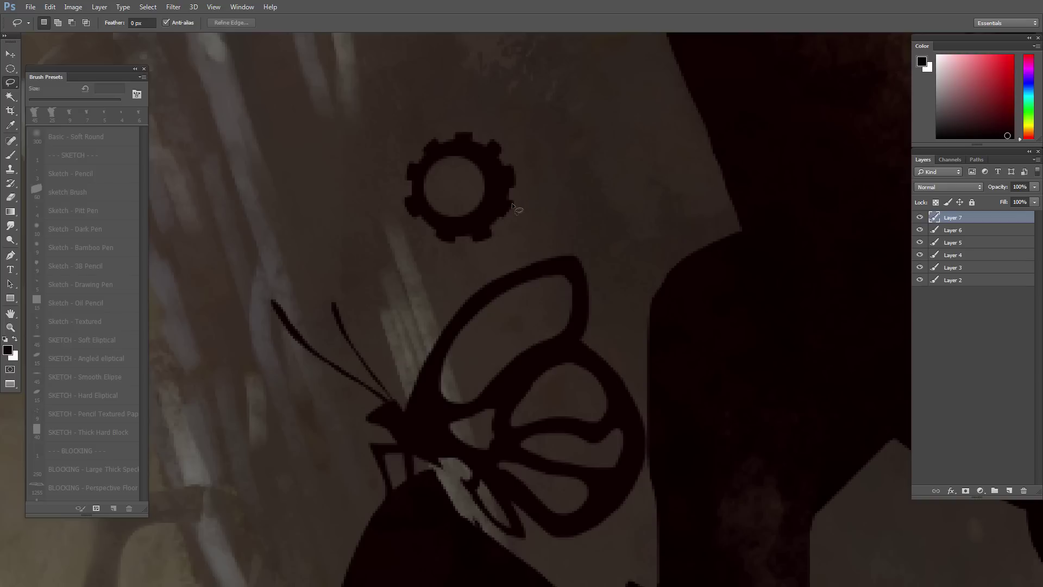
mouse_move(495, 207)
left_mouse_down()
mouse_move(524, 298)
mouse_move(556, 321)
mouse_move(558, 344)
mouse_move(538, 312)
mouse_move(429, 229)
mouse_move(378, 248)
left_mouse_up()
key("alt+BackSpace")
key("ctrl+d")
key("v")
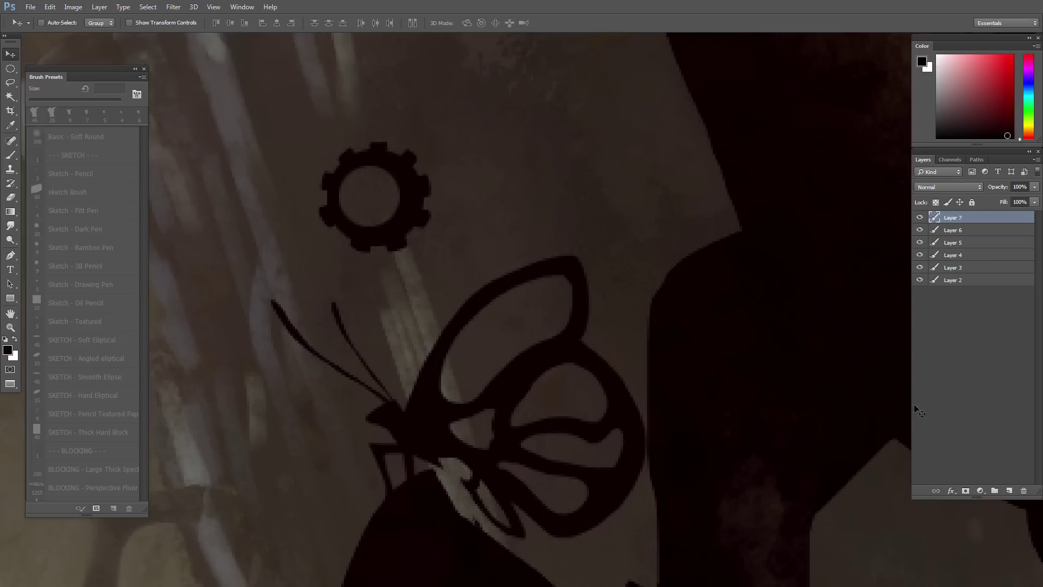
Step: On another new layer, make a thinner near-black ring above the upper wing by filling a circle and deleting its inside
left_click(1009, 491)
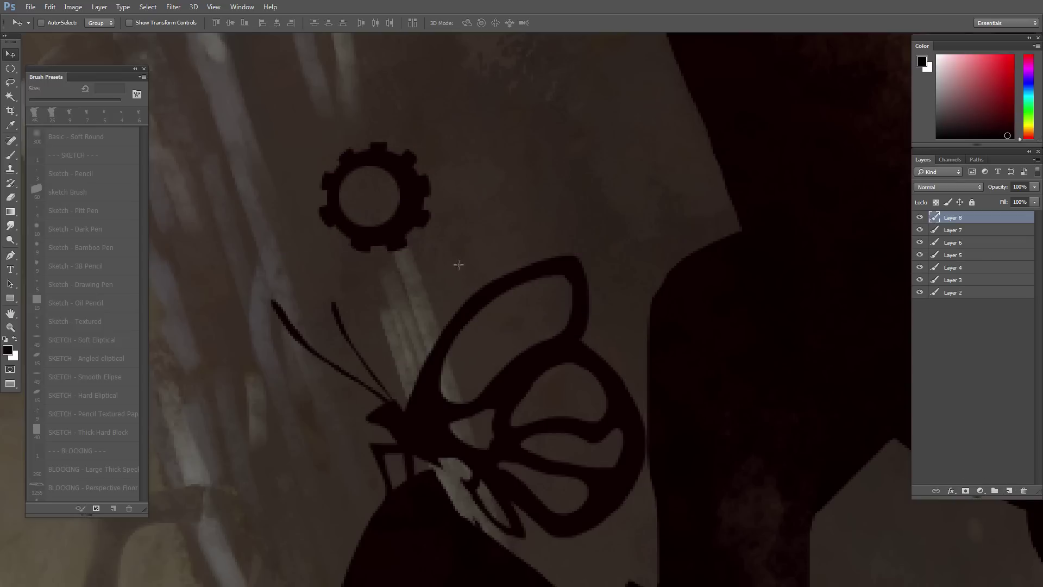
key("m")
left_click_drag(557, 197, 594, 244)
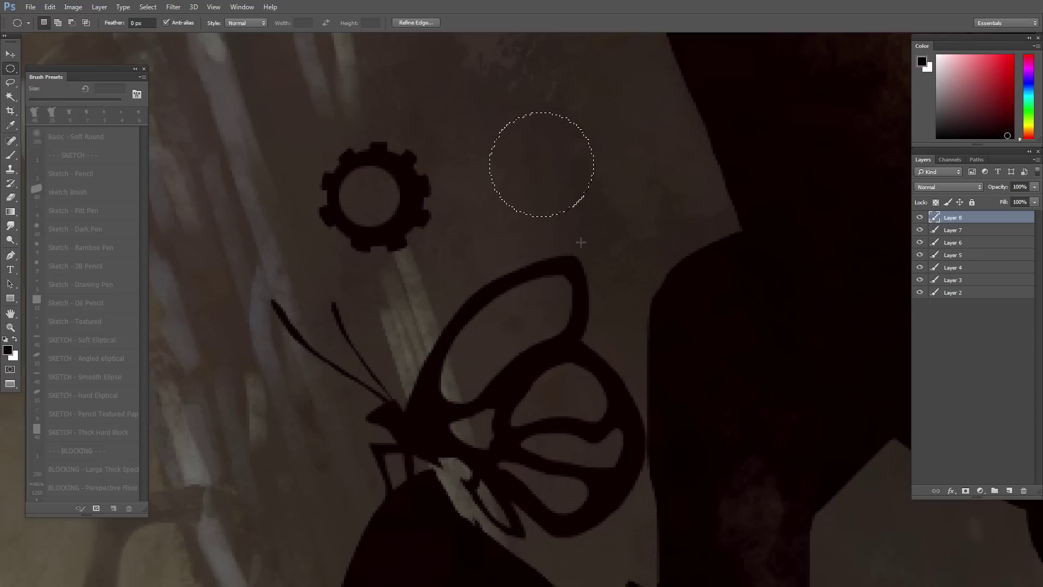
key("b")
left_click_drag(543, 180, 545, 177)
key("ctrl+d")
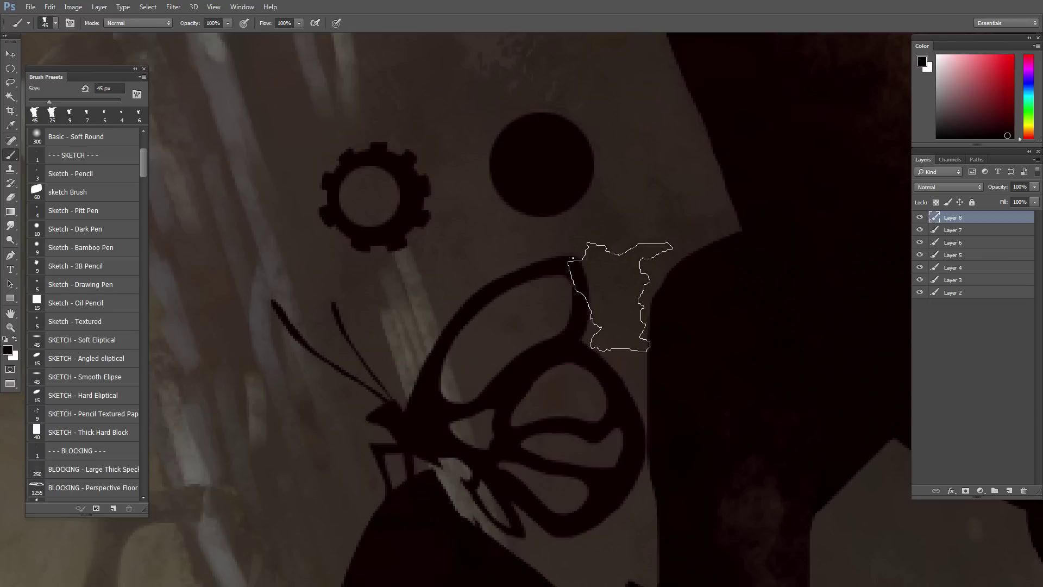
key("m")
mouse_move(559, 189)
left_mouse_down()
mouse_move(586, 201)
mouse_move(562, 181)
left_mouse_up()
key("Delete")
key("ctrl+d")
Step: Lasso short square teeth around the thinner ring's outer edge and fill them with near-black
key("l")
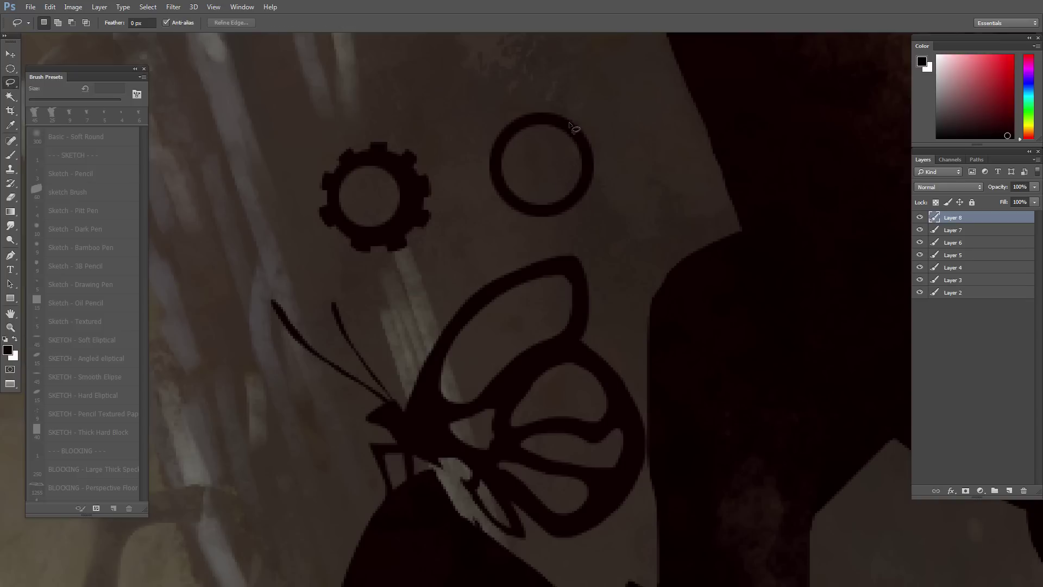
mouse_move(584, 126)
left_mouse_down()
mouse_move(561, 131)
mouse_move(569, 124)
mouse_move(592, 139)
mouse_move(597, 185)
mouse_move(585, 173)
mouse_move(600, 160)
left_mouse_up()
key("ctrl+d")
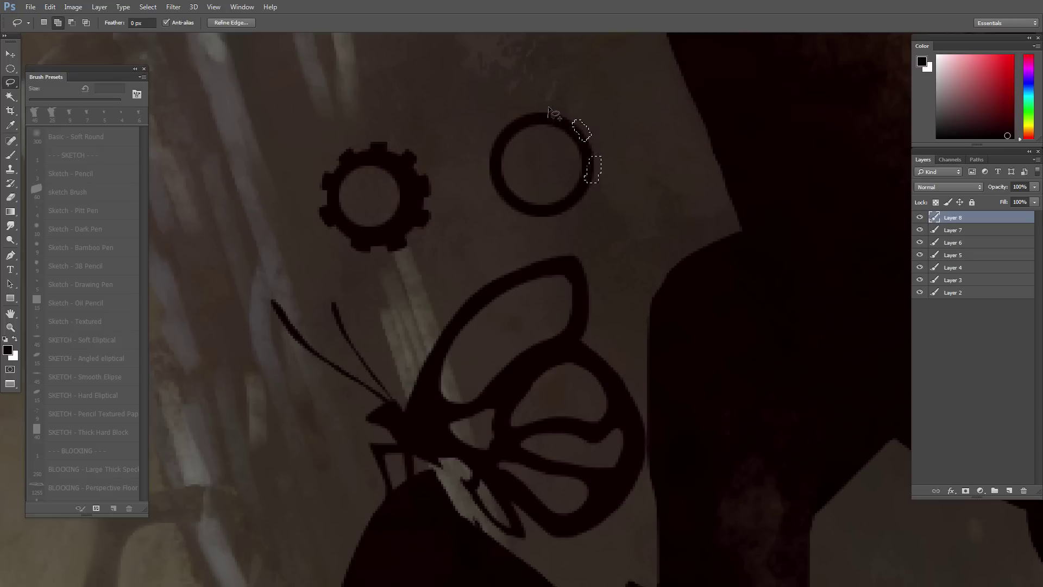
mouse_move(545, 107)
left_mouse_down()
mouse_move(505, 120)
mouse_move(494, 143)
mouse_move(508, 129)
left_mouse_up()
mouse_move(482, 171)
left_mouse_down()
mouse_move(513, 160)
mouse_move(502, 212)
mouse_move(532, 224)
mouse_move(533, 205)
mouse_move(562, 222)
mouse_move(577, 195)
left_mouse_up()
key("alt+BackSpace")
key("ctrl+d")
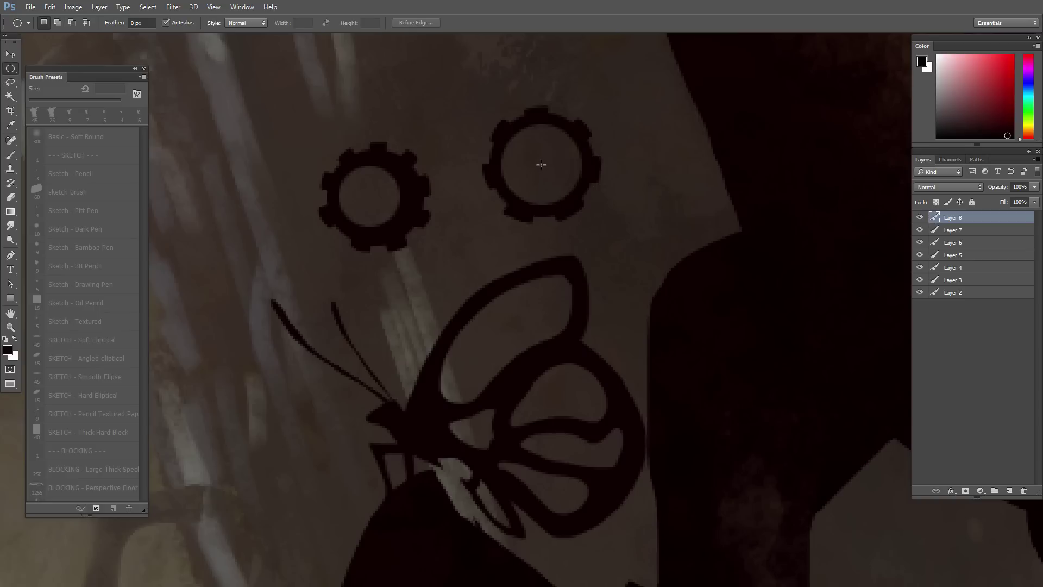
Step: Add a small hub at the second gear's center by filling a circle and deleting a smaller circle inside it
left_click_drag(542, 163, 559, 183)
key("ctrl+d")
left_click(550, 167)
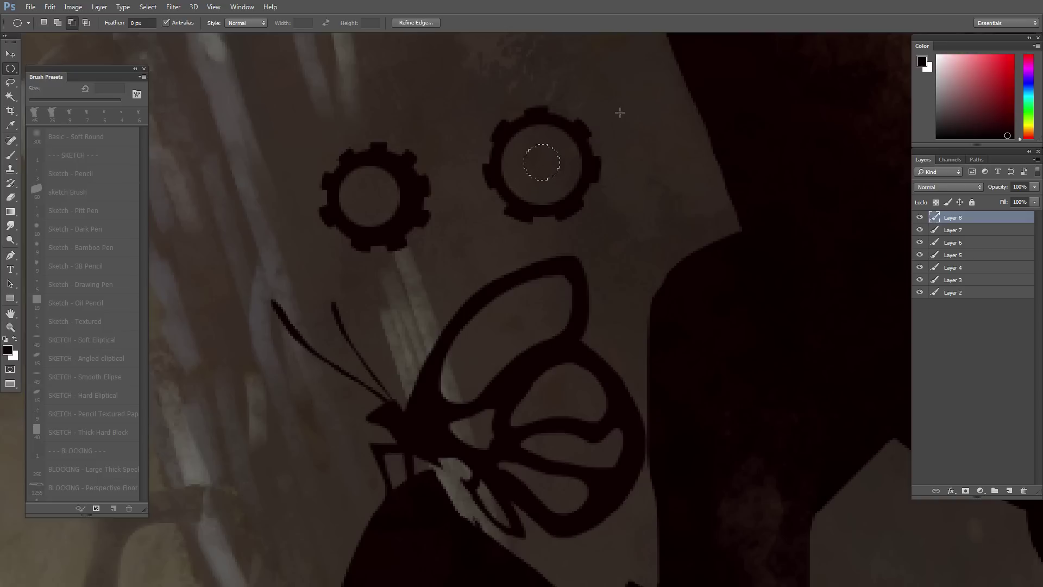
key("alt+BackSpace")
key("ctrl+d")
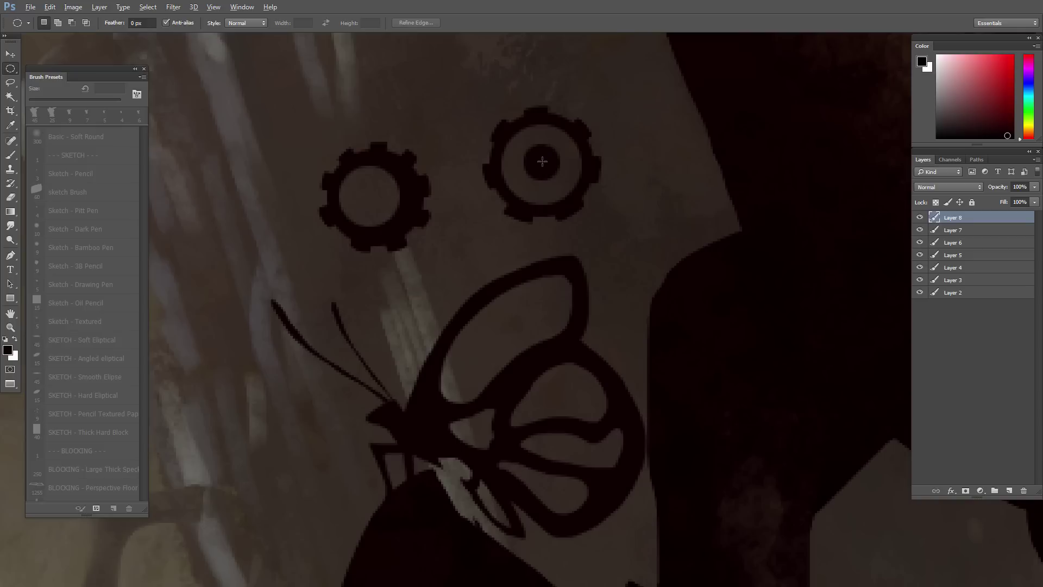
left_click_drag(543, 161, 554, 167)
key("Delete")
key("ctrl+d")
Step: Lasso narrow spokes radiating from the hub to the rim of the second gear and fill them with near-black
key("l")
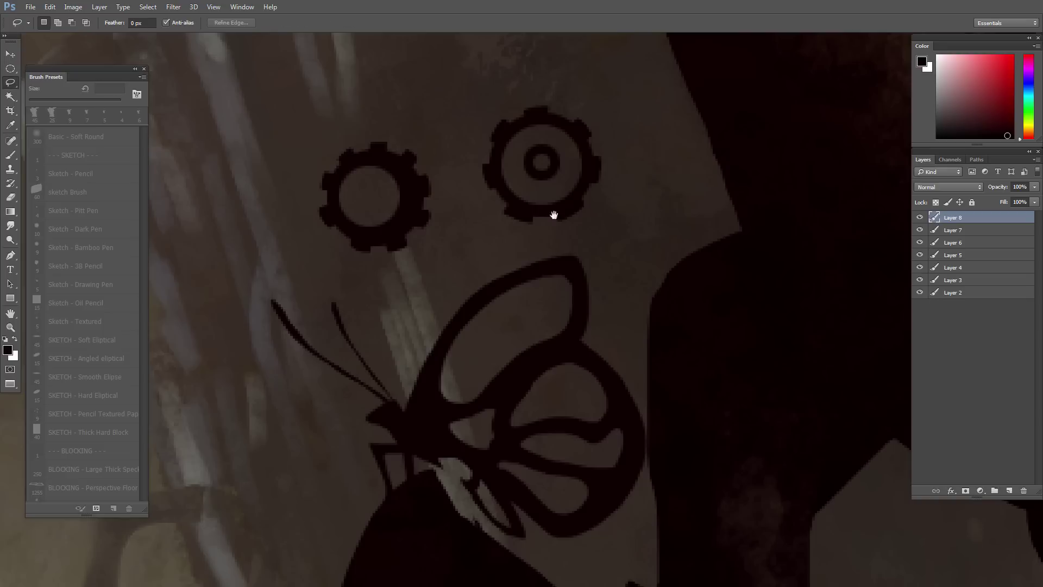
left_click(590, 185)
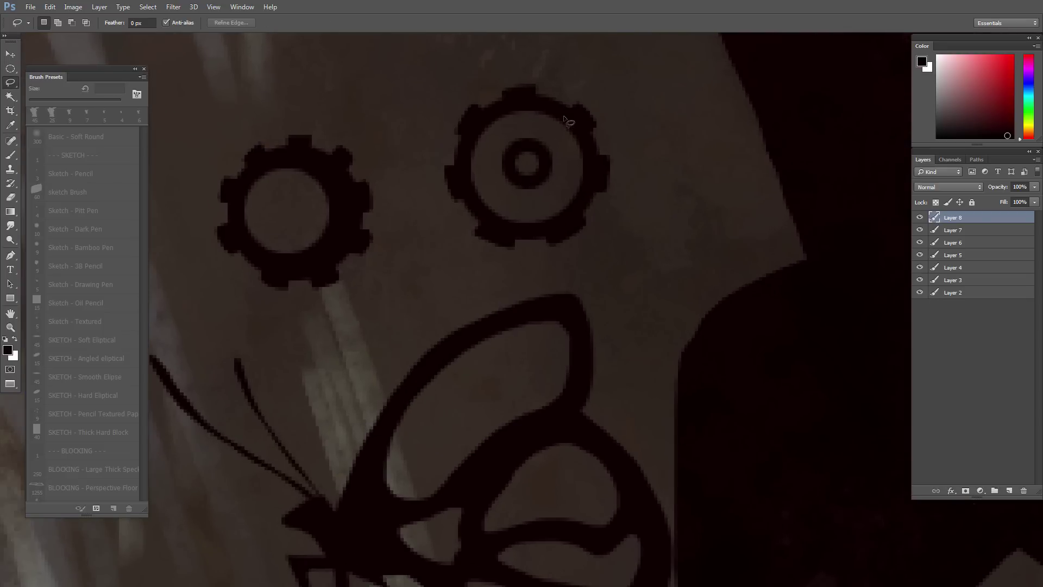
mouse_move(569, 148)
left_mouse_down()
mouse_move(559, 163)
mouse_move(586, 144)
mouse_move(548, 164)
left_mouse_up()
key("shift")
left_click(548, 166)
left_click(545, 173, "alt")
mouse_move(580, 193)
left_mouse_down()
mouse_move(538, 178)
mouse_move(566, 214)
mouse_move(554, 222)
mouse_move(529, 183)
left_mouse_up()
mouse_move(520, 186)
left_mouse_down()
mouse_move(510, 224)
mouse_move(524, 227)
mouse_move(528, 186)
mouse_move(543, 186)
mouse_move(514, 175)
mouse_move(471, 192)
mouse_move(478, 205)
mouse_move(526, 164)
mouse_move(462, 169)
mouse_move(463, 156)
mouse_move(511, 163)
left_mouse_up()
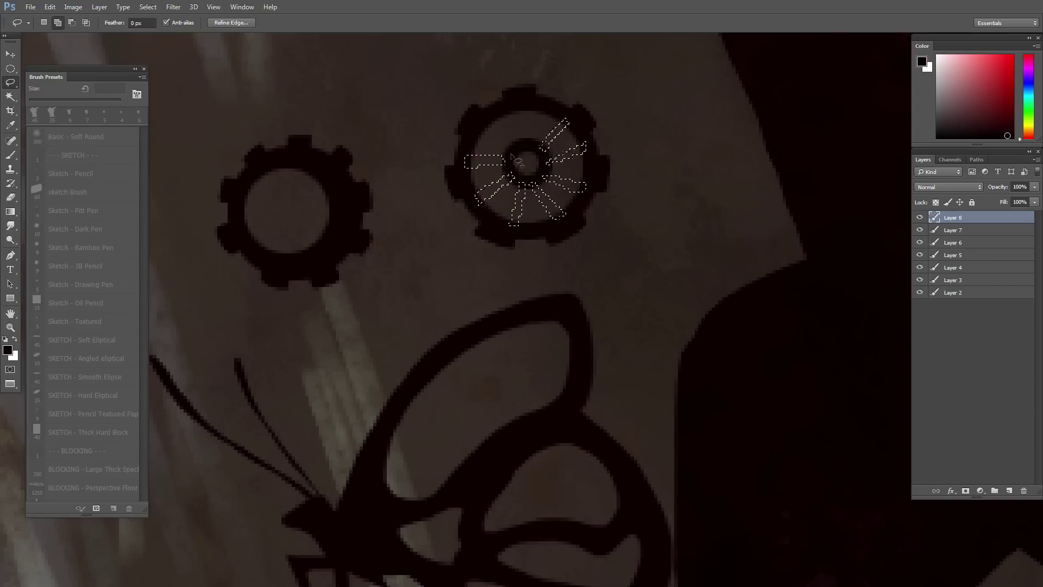
mouse_move(489, 118)
left_mouse_down()
mouse_move(517, 148)
mouse_move(521, 104)
mouse_move(533, 106)
mouse_move(532, 141)
mouse_move(546, 143)
left_mouse_up()
key("alt+BackSpace")
key("ctrl+d")
Step: Move the spoked gear onto the tip of the butterfly's upper wing and scale it down to about 64%
left_click_drag(519, 326, 454, 267)
left_click_drag(533, 326, 893, 234)
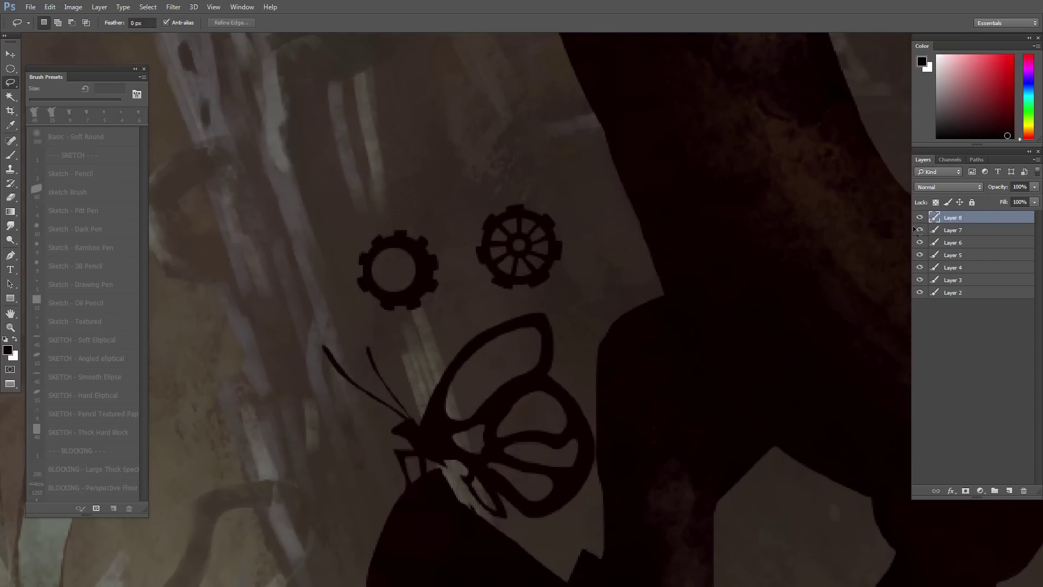
key("v")
left_click_drag(509, 329, 503, 433)
key("ctrl+t")
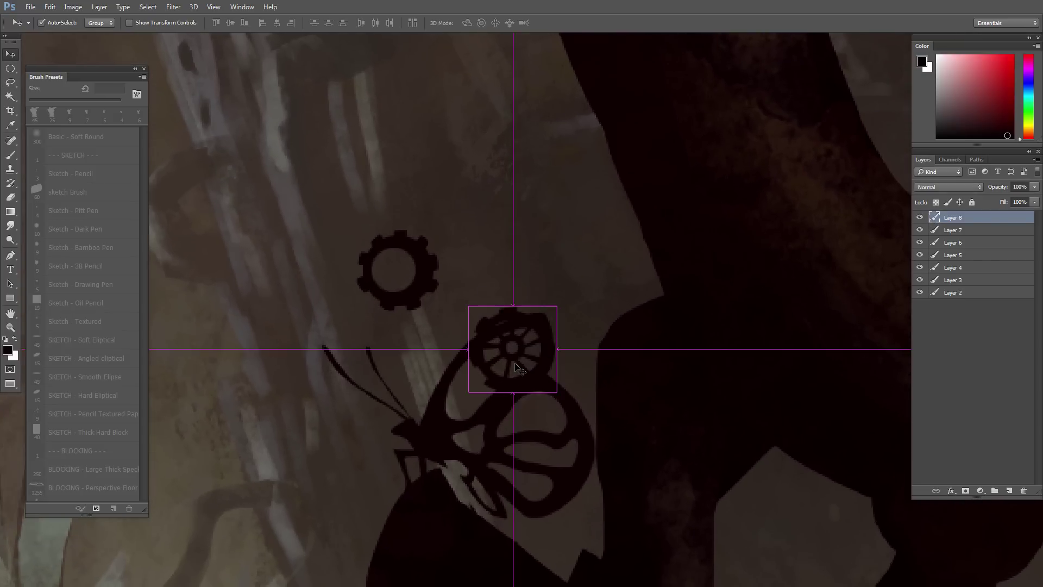
left_click_drag(474, 306, 524, 324)
key("Left")
key("Up")
key("Up")
key("Down")
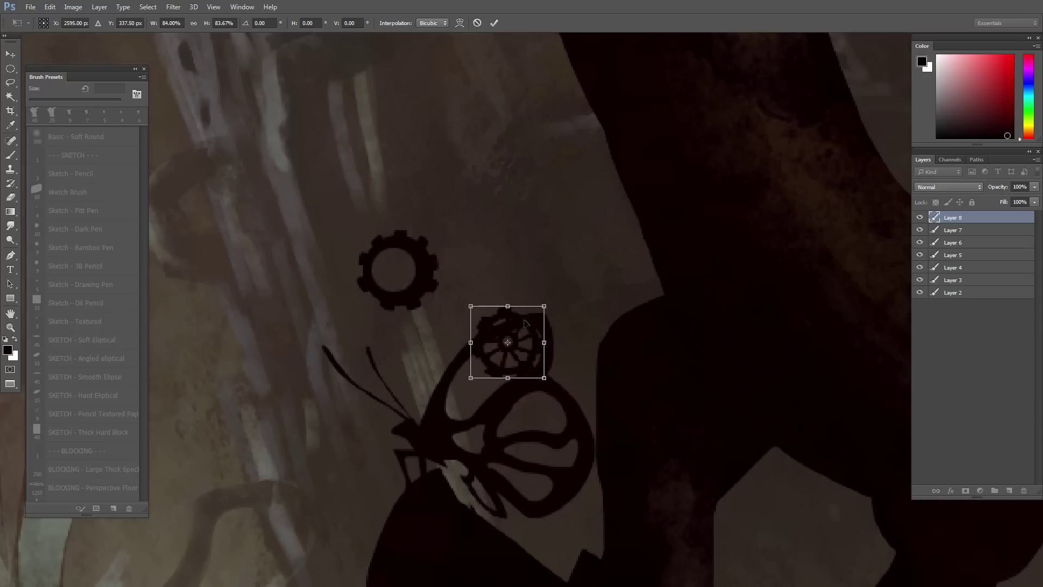
left_click_drag(464, 305, 480, 327)
key("Up")
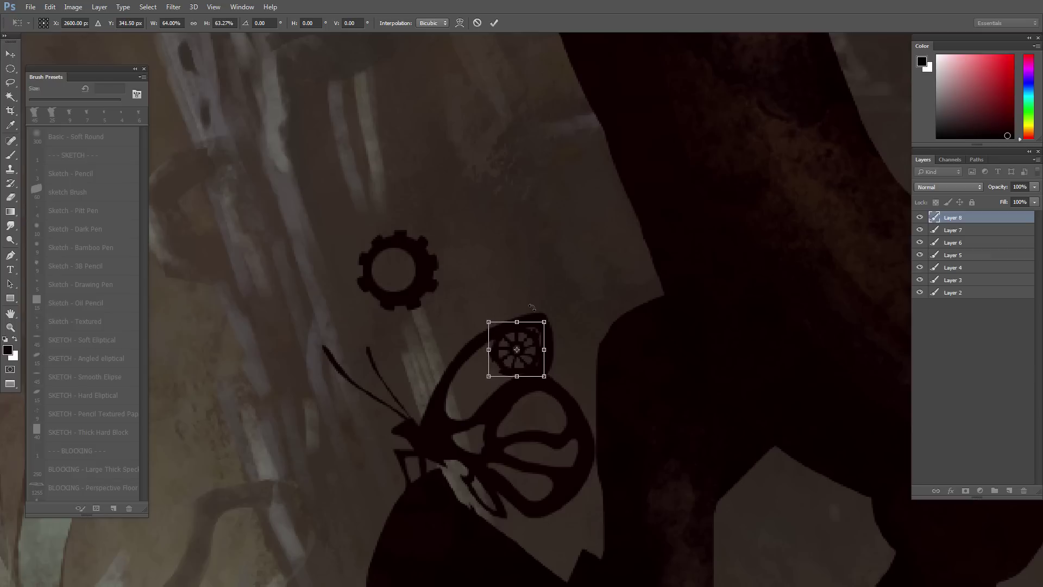
key("Return")
key("Down")
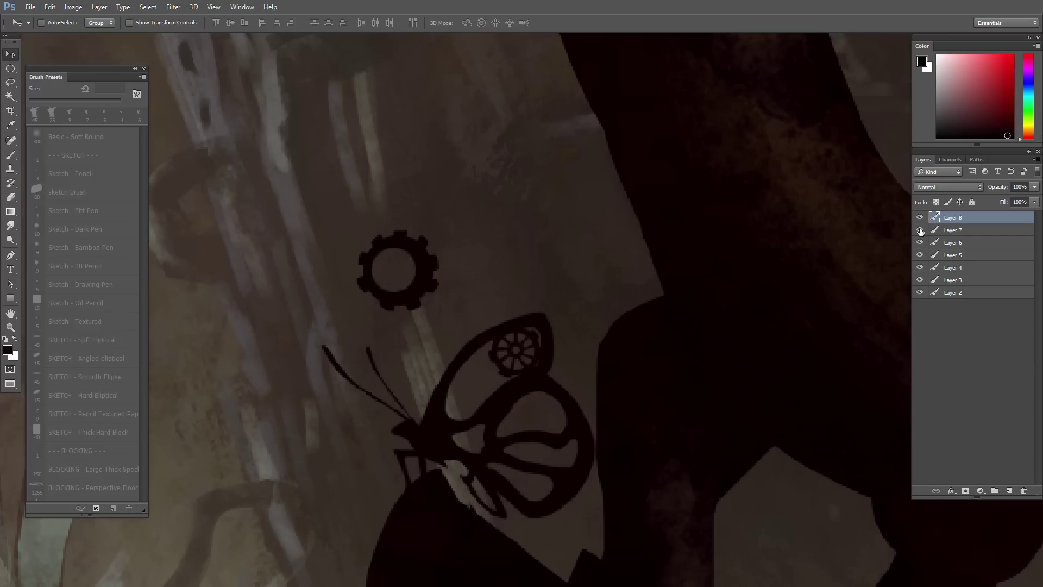
Step: Duplicate the plain gear, scale the copy to about 89% and place it on the upper outer edge of the lower wing
left_click(935, 231)
left_click_drag(418, 297, 552, 442)
key("ctrl+t")
mouse_move(579, 371)
left_mouse_down()
mouse_move(565, 386)
mouse_move(575, 387)
left_mouse_up()
left_click_drag(548, 426, 579, 414)
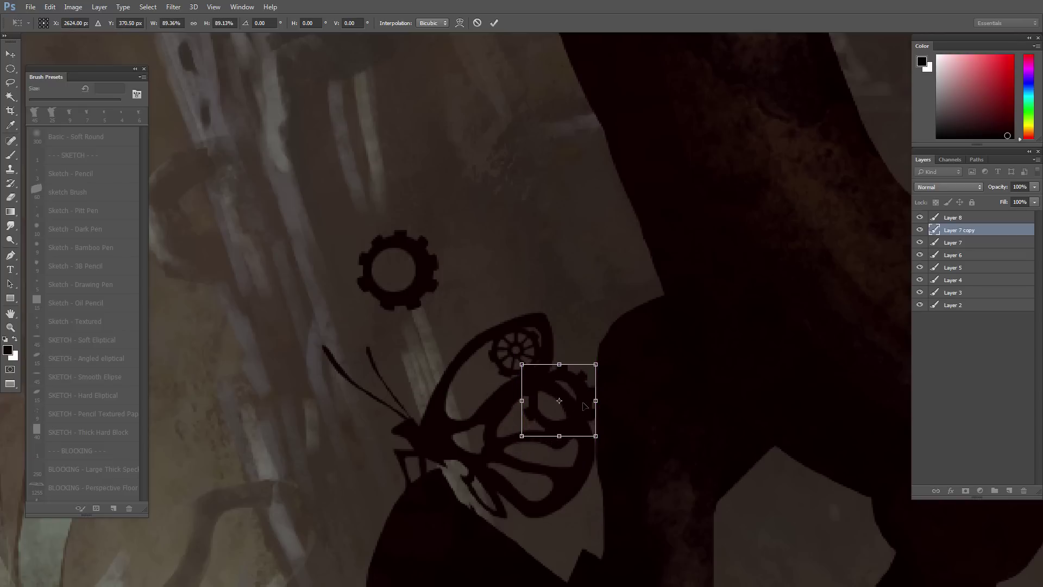
key("Return")
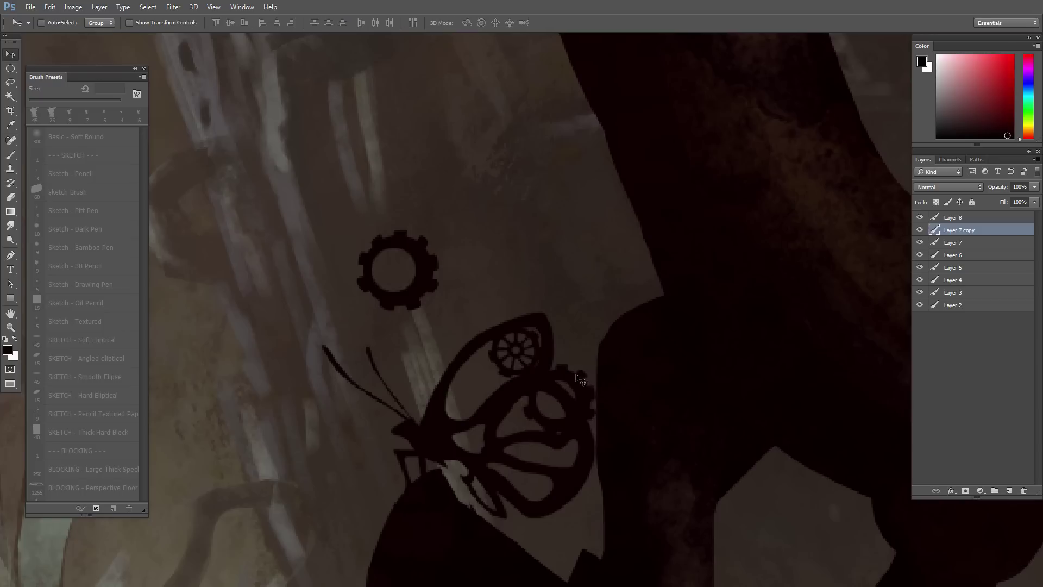
Step: Place another copy of the plain gear on the upper wing's inner half, scaled to about 72%, and nudge it toward the wing's front edge
left_click(428, 293, "ctrl")
left_click_drag(428, 290, 492, 390)
key("ctrl+t")
left_click_drag(431, 337, 454, 360)
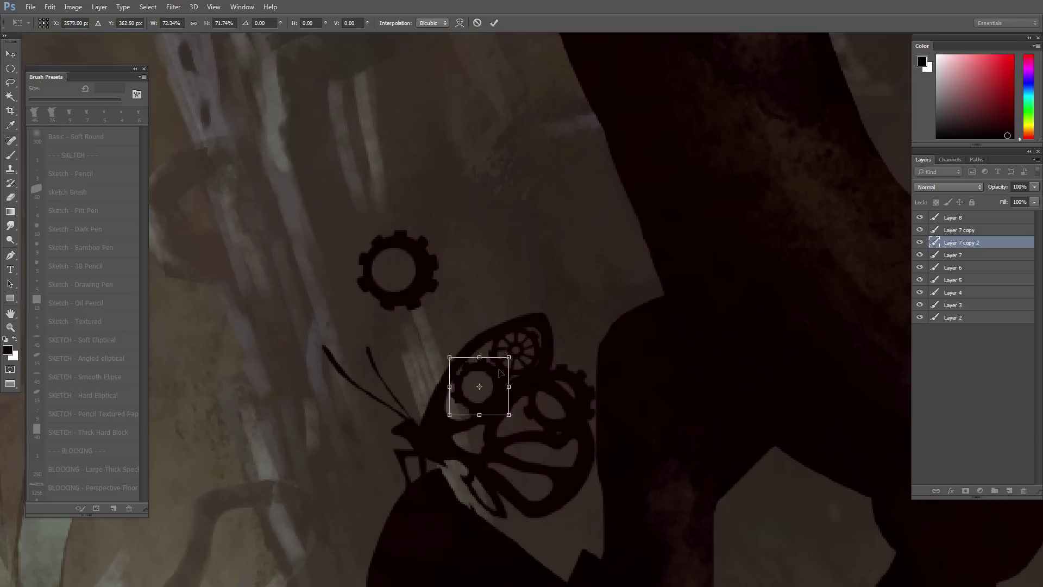
key("Left")
key("Left")
key("Up")
key("Up")
key("Up")
key("Up")
key("Up")
key("Left")
key("Left")
key("Left")
key("Left")
key("Left")
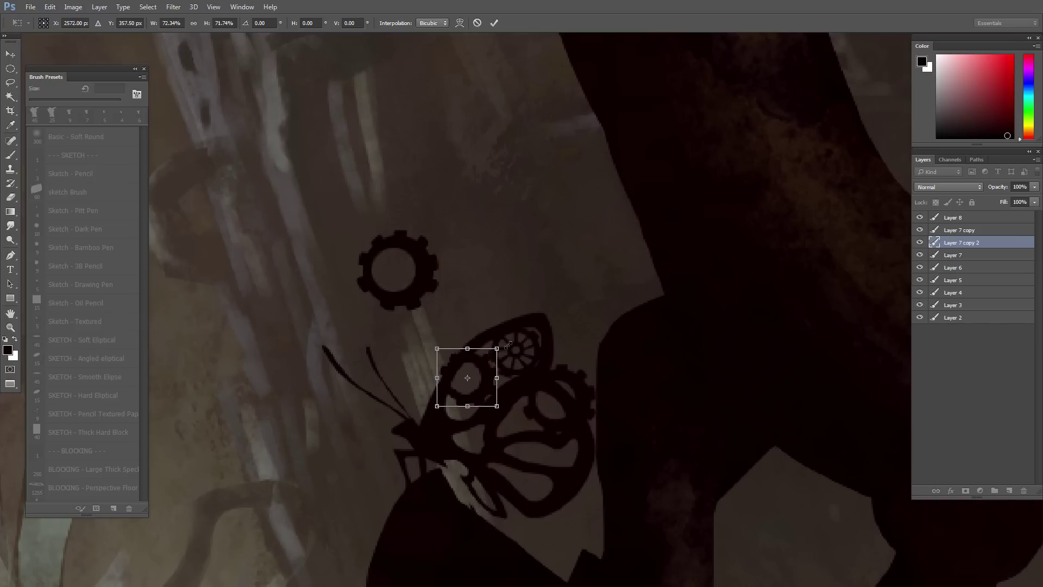
Step: Scale the plain gear copy in the upper wing down to about 58% and nudge it toward the spoked gear
left_click_drag(433, 345, 450, 358)
key("shift+Right")
key("shift+Up")
key("Left")
key("Left")
key("Left")
key("Down")
key("Down")
key("Down")
key("Down")
key("Down")
key("Down")
key("Down")
key("Down")
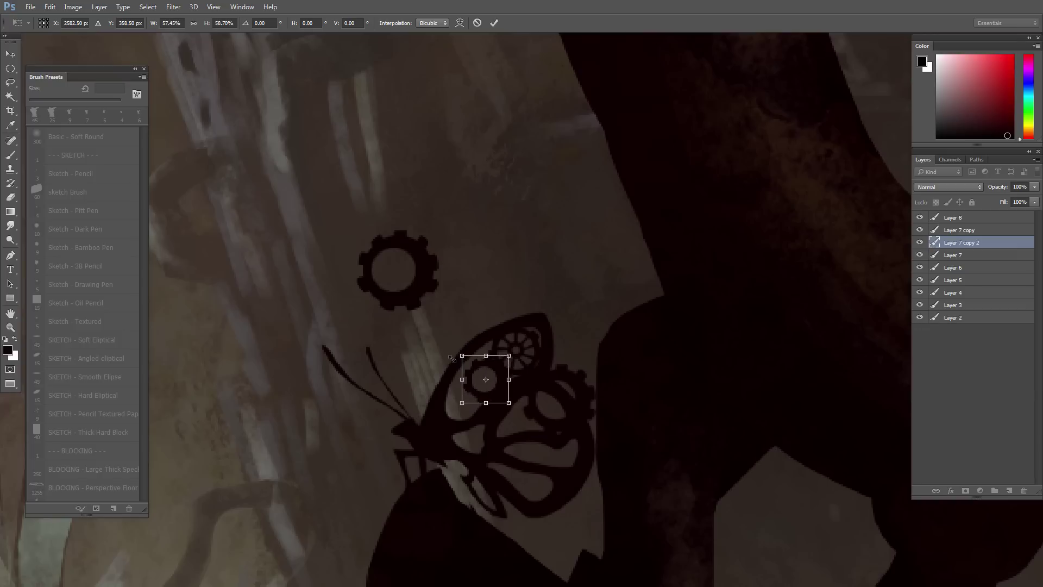
Step: Enlarge the plain gear copy slightly and place it so it overlaps the spoked gear near the upper wing's tip
left_click_drag(454, 350, 443, 340)
left_click_drag(493, 372, 508, 355)
key("Return")
mouse_move(439, 392)
left_mouse_down()
mouse_move(410, 380)
mouse_move(450, 378)
left_mouse_up()
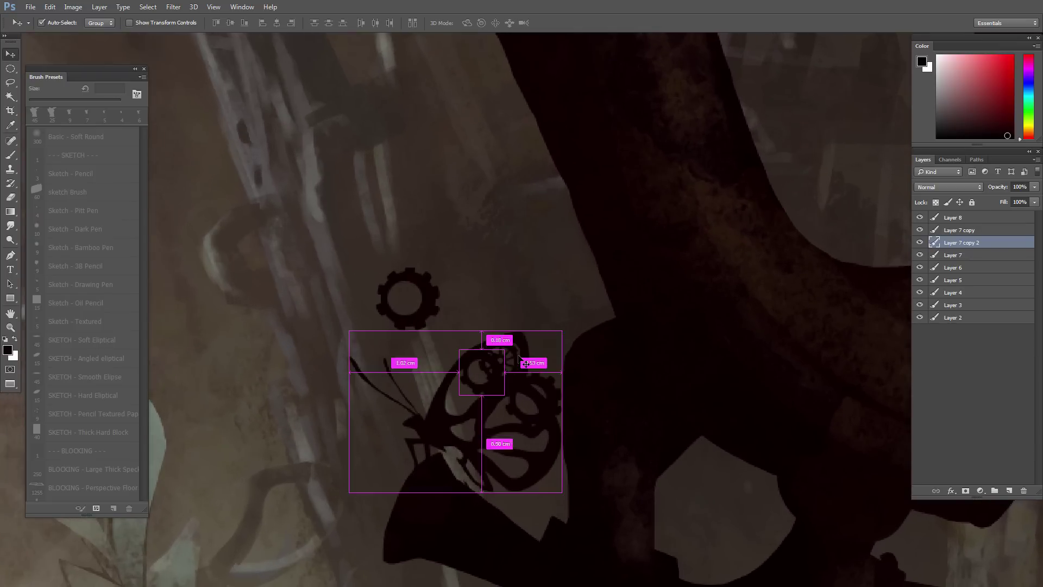
Step: Toggle the visibility of Layers 7, 6, 7 copy and 8 to check which part of the butterfly each one holds
left_click(920, 256)
left_click(920, 255)
left_click(920, 267)
left_click(919, 267)
left_click(919, 231)
left_click(920, 230)
left_click(919, 218)
left_click(919, 217)
Step: Duplicate the spoked gear on Layer 8 into the upper wing's inner gap, scaled to about 80% and rotated 30°
left_click(956, 217)
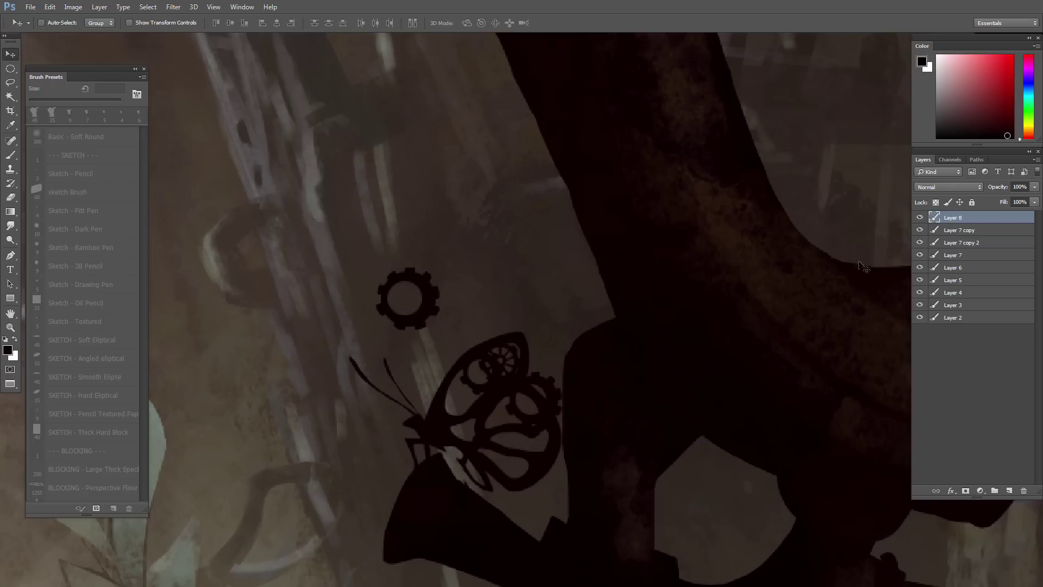
left_click_drag(503, 365, 459, 402)
left_click(508, 438)
key("ctrl+t")
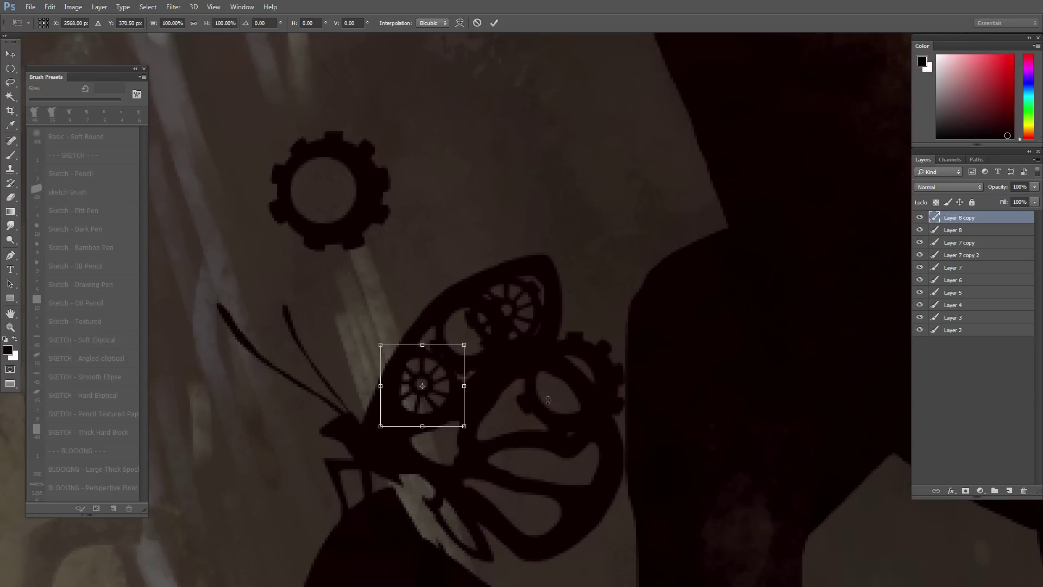
left_click_drag(510, 429, 478, 462)
left_click_drag(413, 332, 405, 343)
left_click_drag(433, 398, 444, 426)
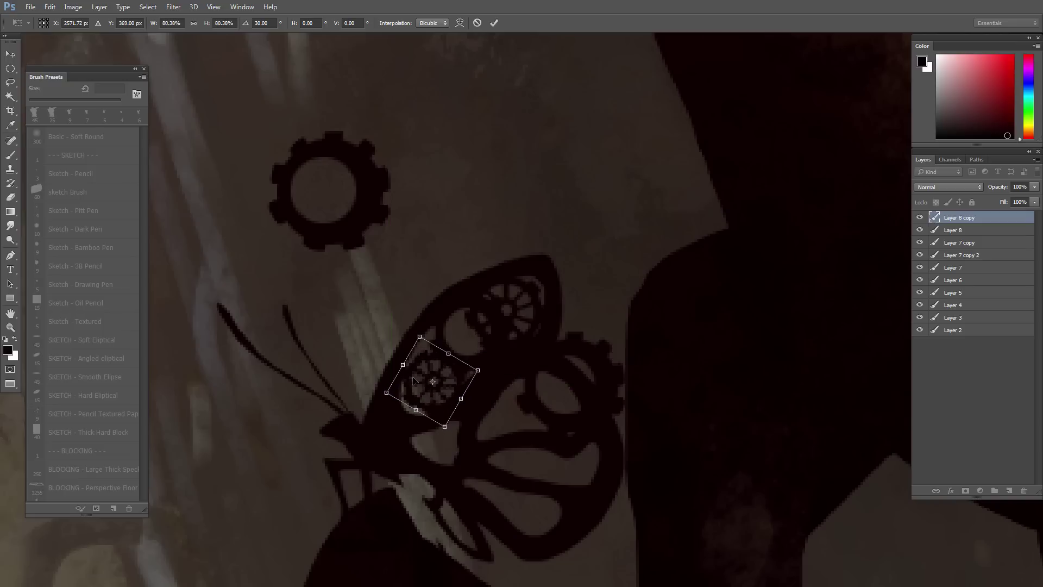
key("Left")
key("Left")
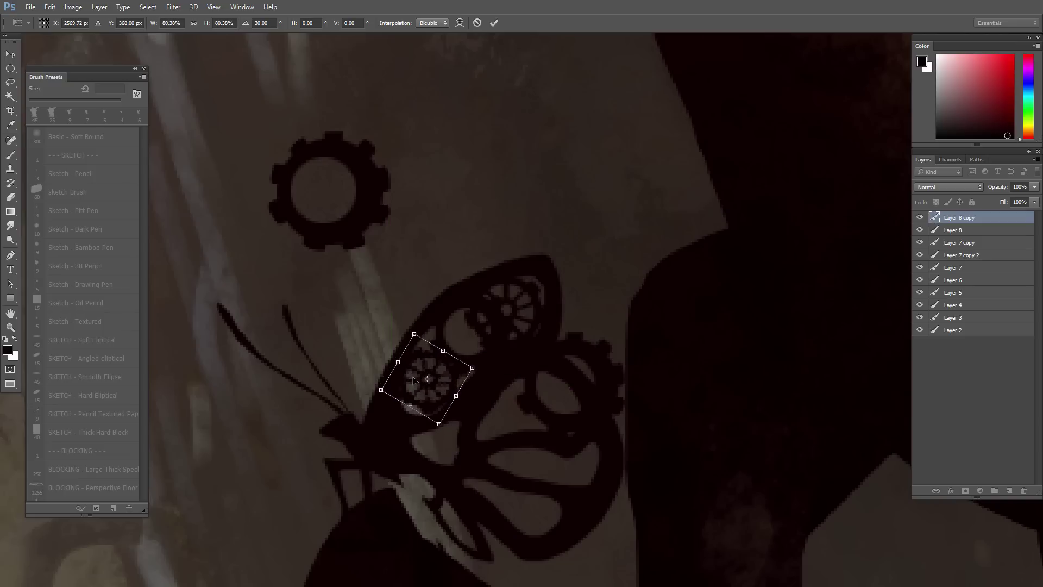
key("Return")
left_click_drag(515, 378, 510, 378)
left_click(365, 217, "ctrl")
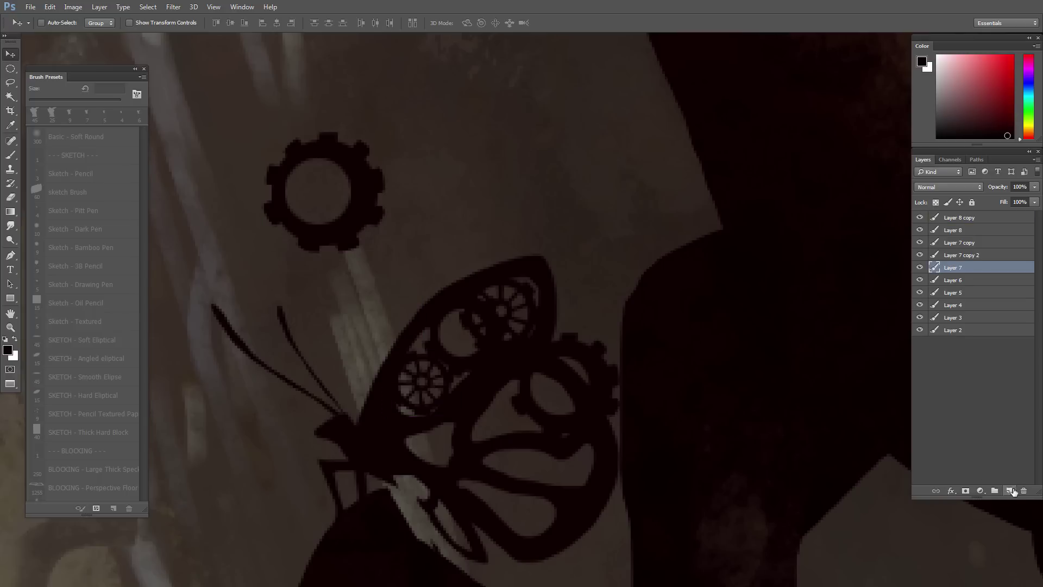
left_click(1009, 491)
key("m")
left_click_drag(531, 205, 592, 208)
key("alt+BackSpace")
key("ctrl+d")
key("ctrl+alt+z")
key("ctrl+alt+z")
key("ctrl+d")
Step: Select a circle above the butterfly beside the loose plain gear and fill it with near-black on a new layer
left_click_drag(503, 166, 510, 241)
left_click(1009, 491)
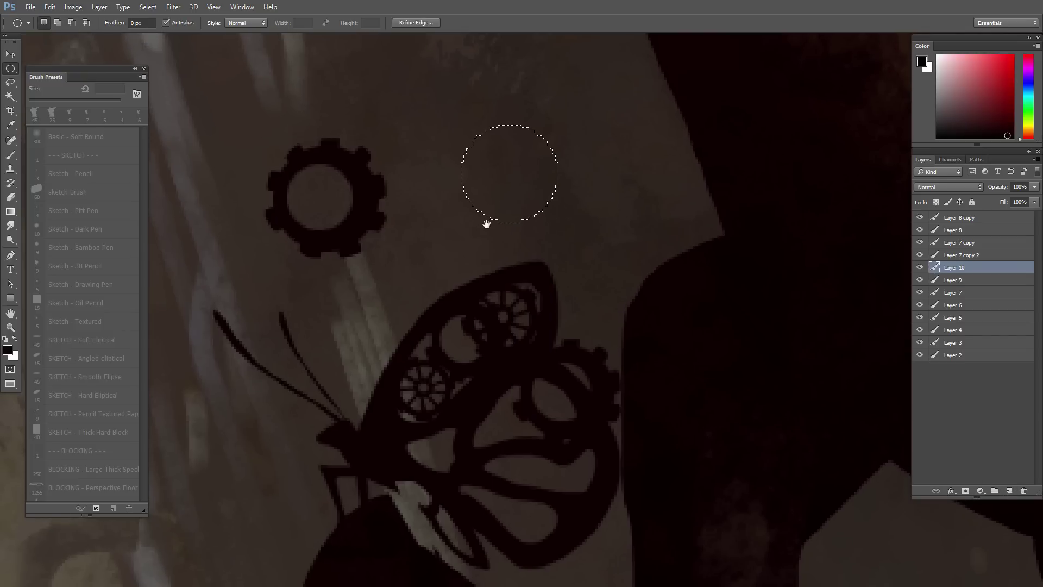
key("alt+BackSpace")
key("ctrl+d")
key("l")
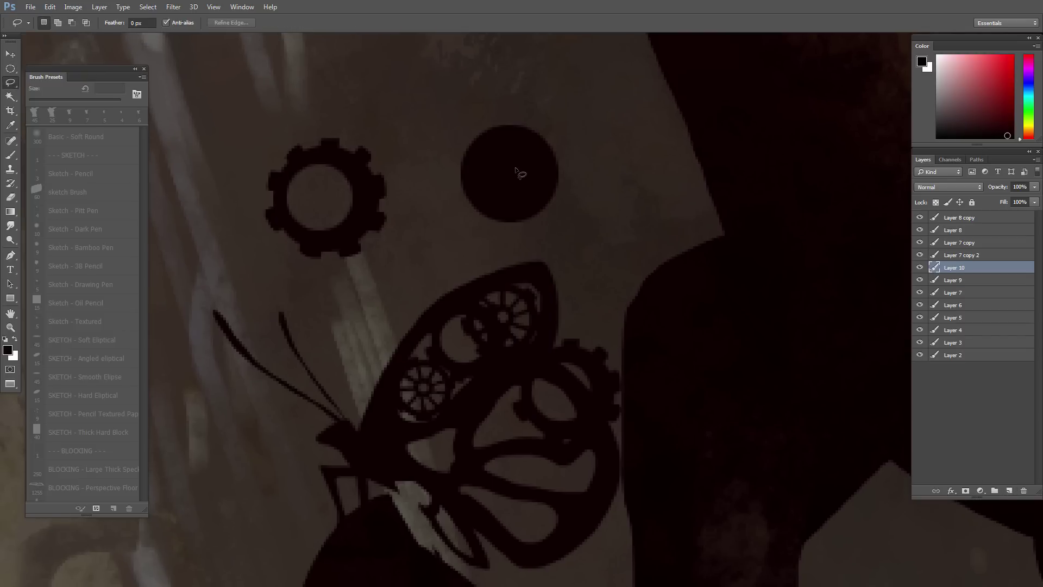
Step: Cut a smaller centred circle out of the black disc to make a thick ring
key("m")
left_click_drag(511, 172, 535, 187)
key("Right")
key("Right")
key("Right")
key("Right")
key("Right")
key("Up")
key("Up")
key("Up")
key("Up")
key("Up")
key("Delete")
key("ctrl+d")
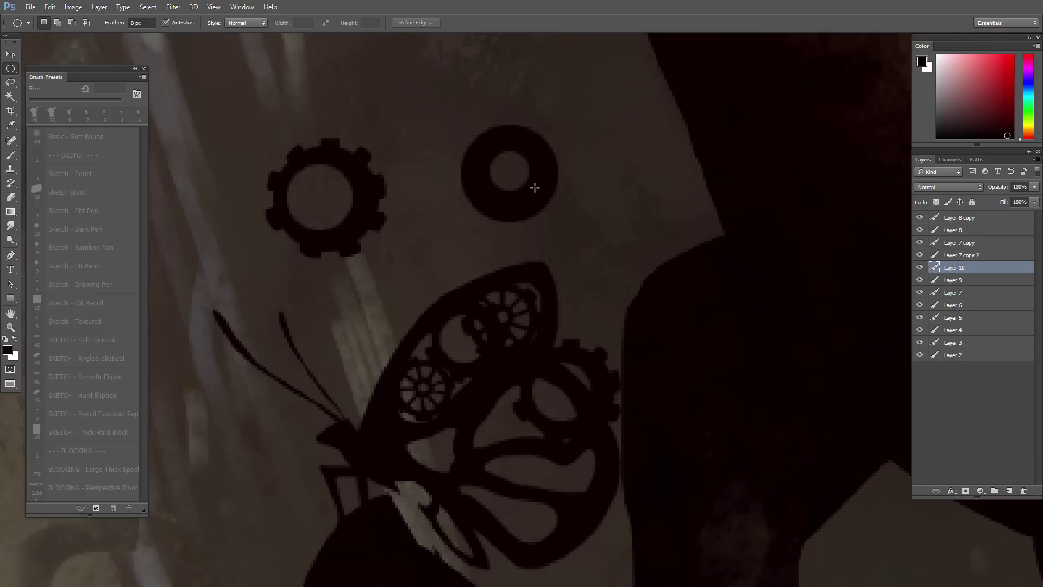
Step: Move the ring into the lowest gap of the butterfly's lower wing and scale it down to about 41%
key("v")
left_click_drag(528, 205, 535, 481)
key("ctrl+t")
left_click_drag(566, 400, 553, 526)
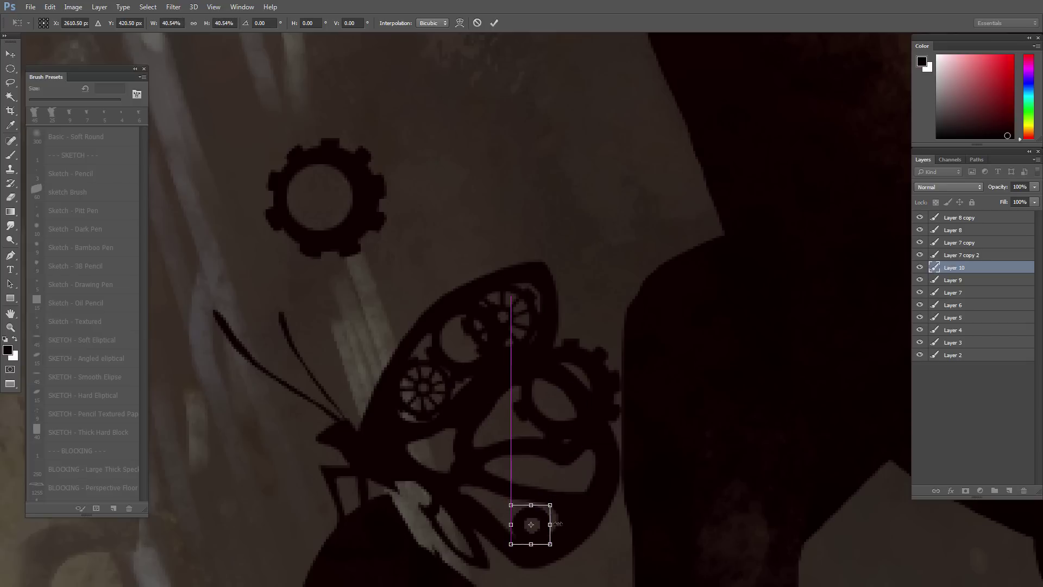
scroll(553, 526, "up", 1)
scroll(559, 516, "down", 5)
left_click_drag(562, 359, 602, 439)
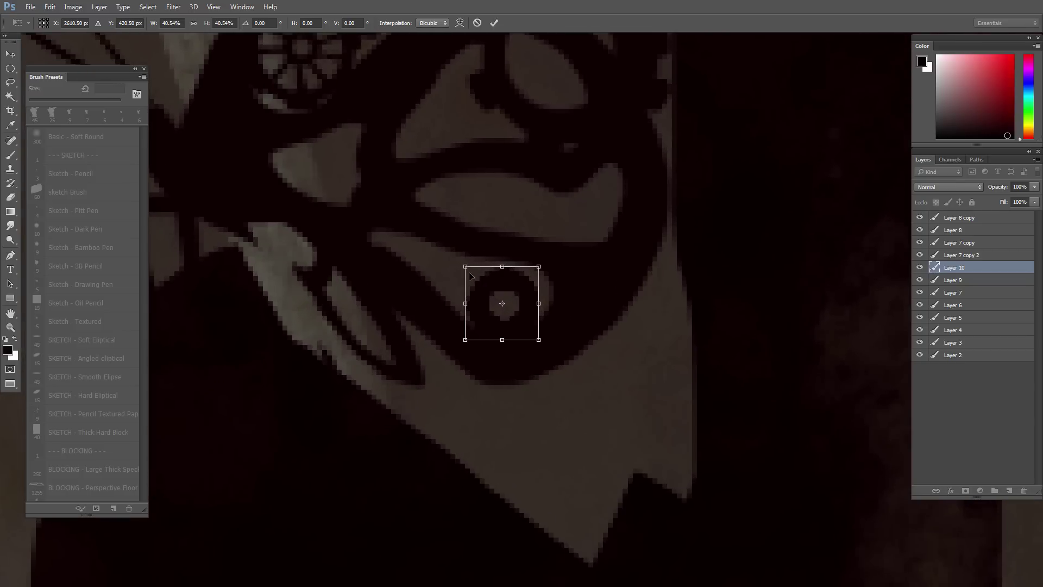
Step: Enlarge the ring in the lower wing's bottom gap slightly and nudge it into position
left_click_drag(464, 267, 450, 252)
key("Return")
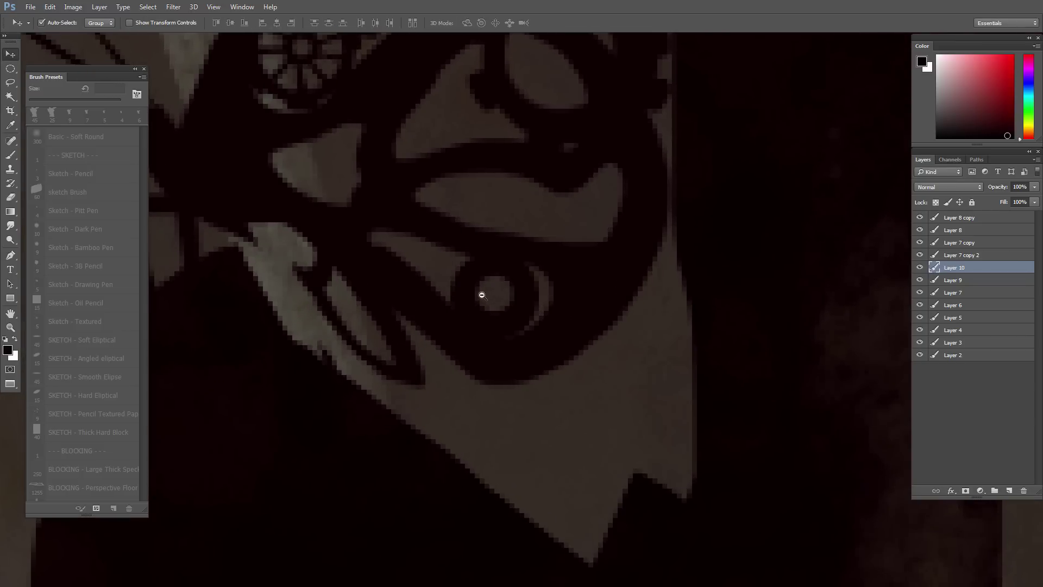
left_click_drag(482, 294, 466, 254)
key("Right")
key("Down")
key("Up")
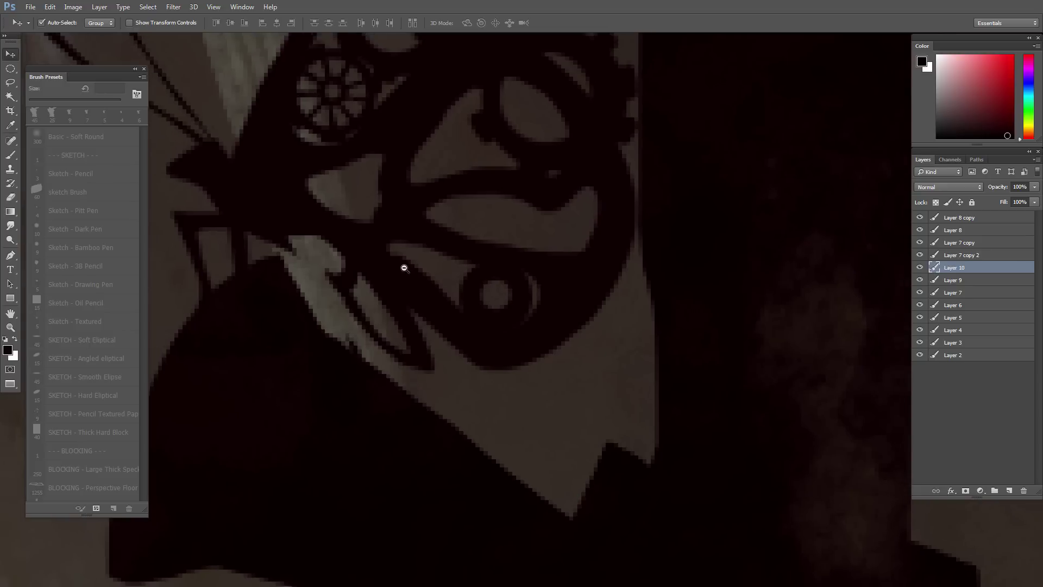
Step: Nudge the upper wing's plain gear away from the tip so it sits between the two spoked gears
left_click(409, 271, "ctrl+alt")
left_click_drag(451, 254, 463, 357)
left_click(444, 328, "ctrl+alt")
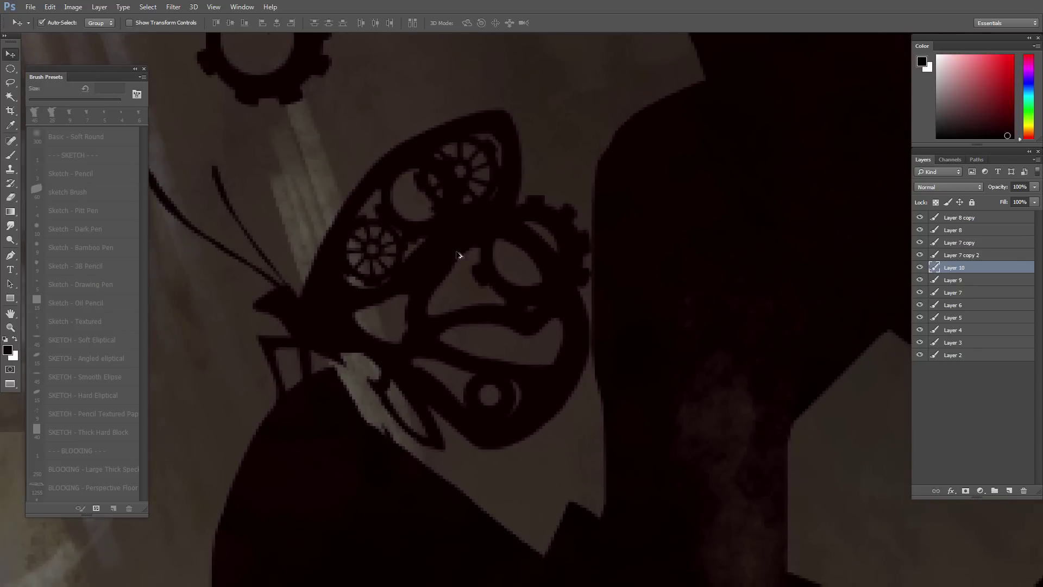
left_click(451, 262, "alt")
left_click(422, 206, "ctrl")
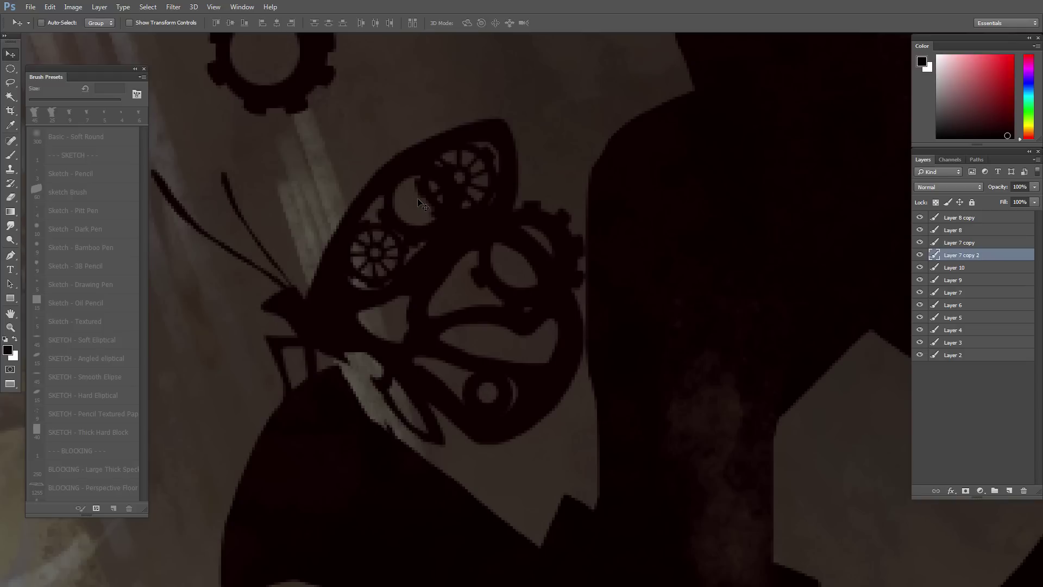
key("shift+Left")
key("Right")
key("Right")
key("Right")
key("Down")
key("Down")
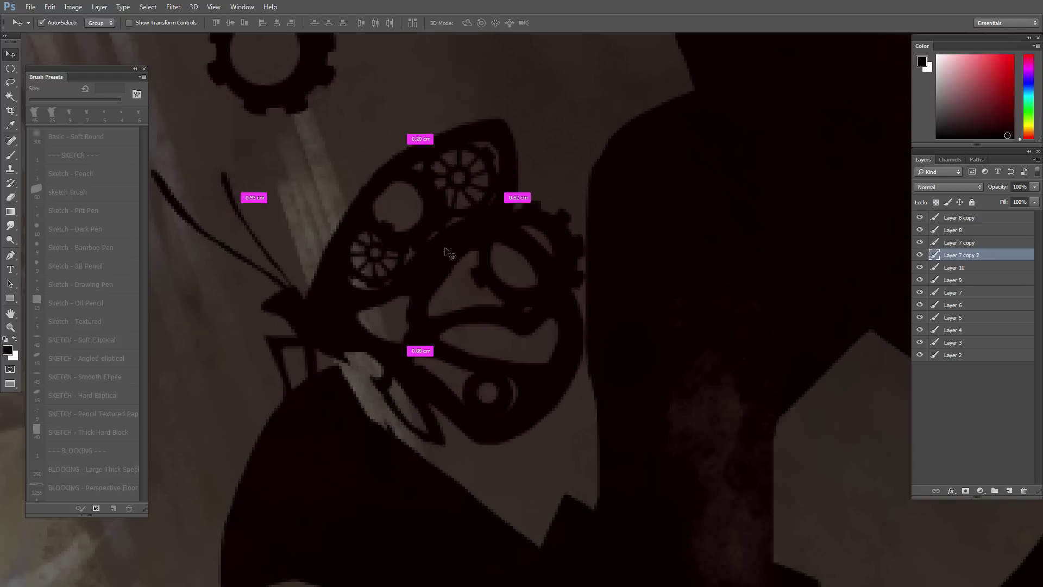
Step: Scale the upper wing's plain gear to about 88% and toggle its last change with undo
key("ctrl+t")
left_click_drag(354, 159, 370, 167)
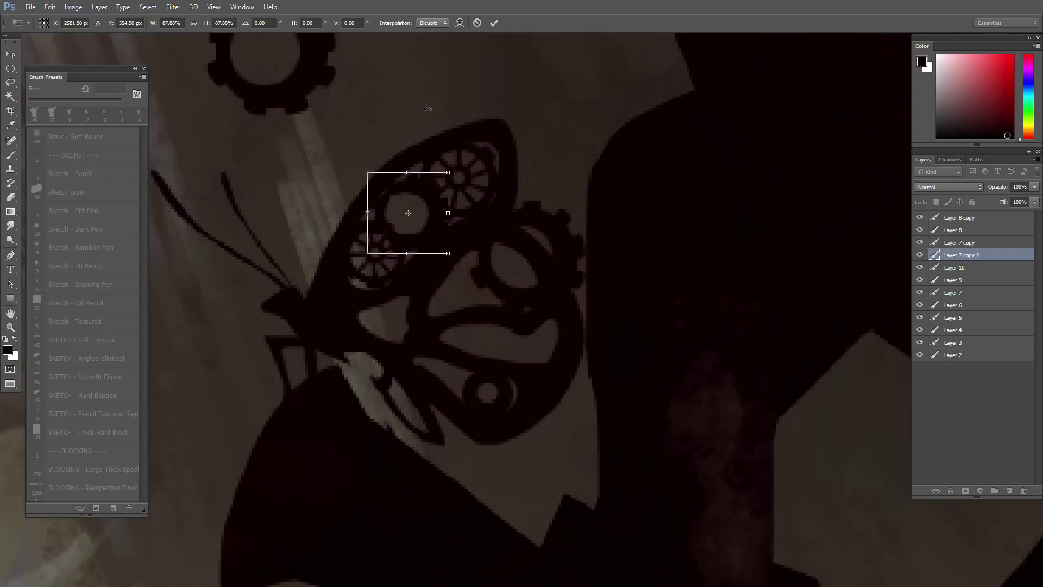
key("Return")
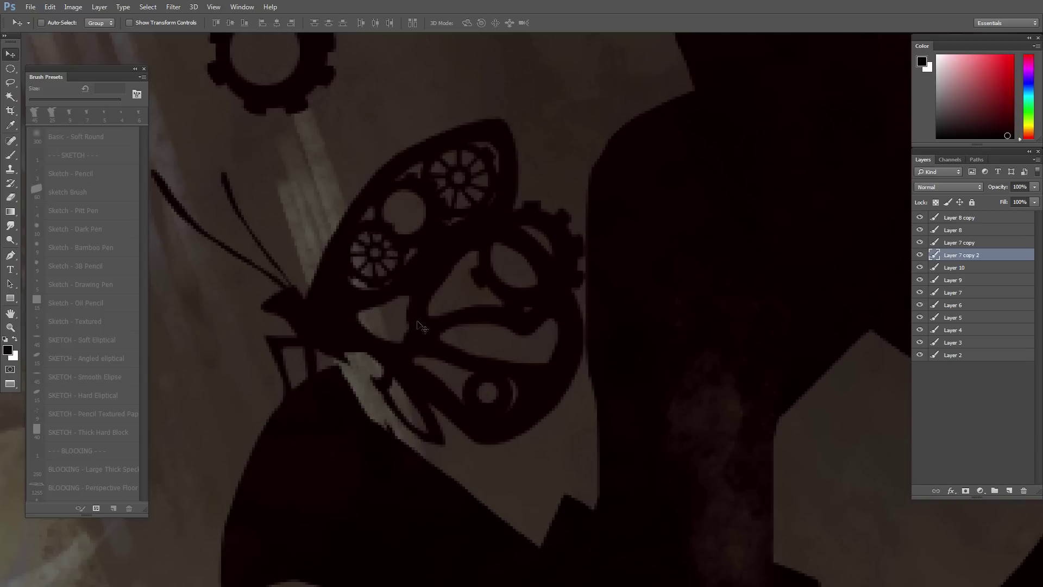
key("ctrl+z")
key("ctrl+z")
key("ctrl+z")
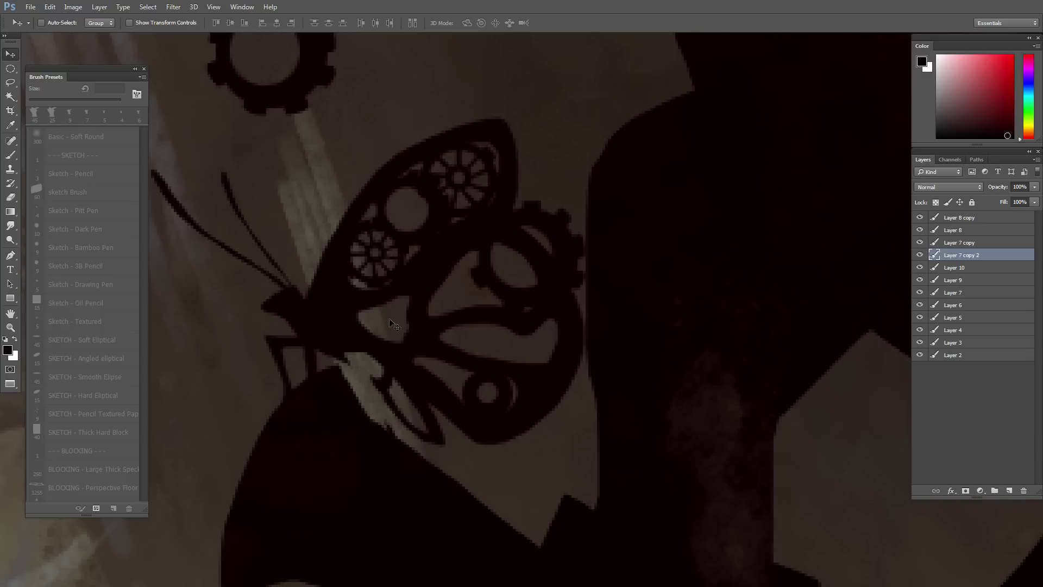
Step: Rotate the plain gear on the lower wing's upper outer edge
left_click(571, 258, "ctrl")
key("ctrl+t")
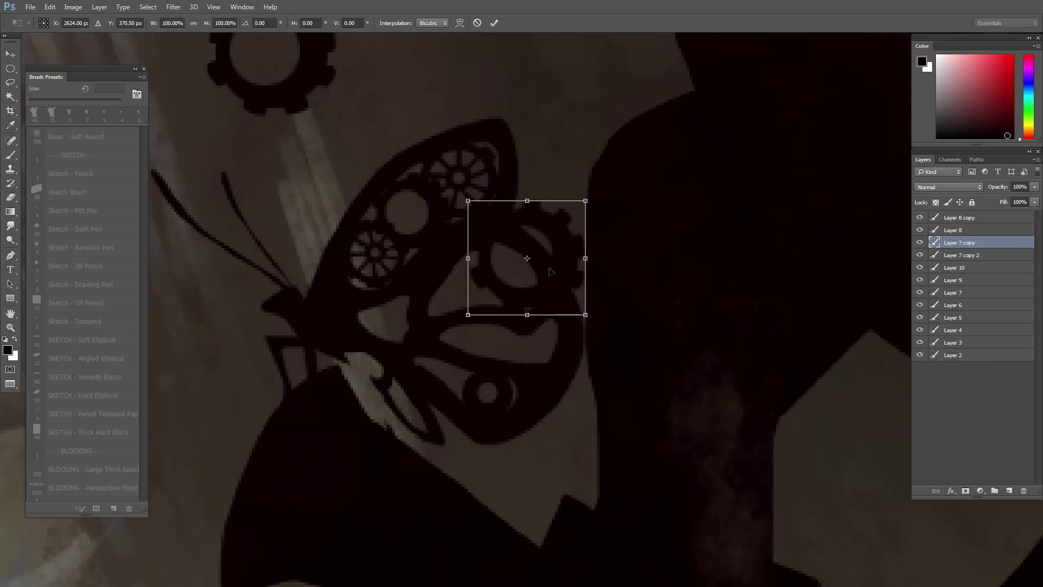
left_click_drag(649, 279, 434, 311)
key("Return")
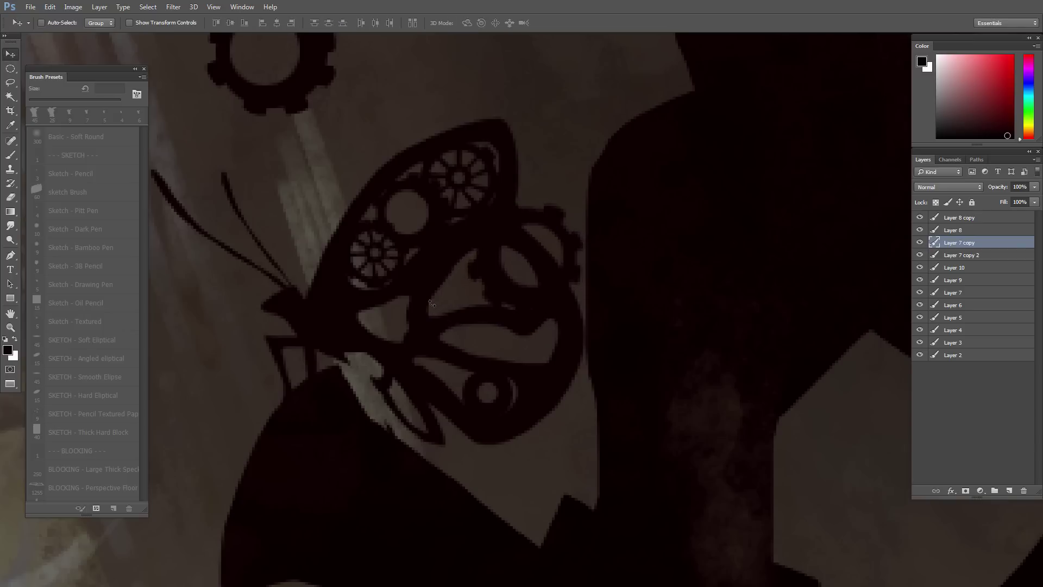
Step: Select a small circle in the lower wing's upper gap and fill it with near-black on a new layer
left_click_drag(422, 335, 358, 317)
mouse_move(538, 405)
left_mouse_down()
mouse_move(508, 369)
mouse_move(549, 412)
left_mouse_up()
left_click(1008, 490)
left_click(444, 360)
key("m")
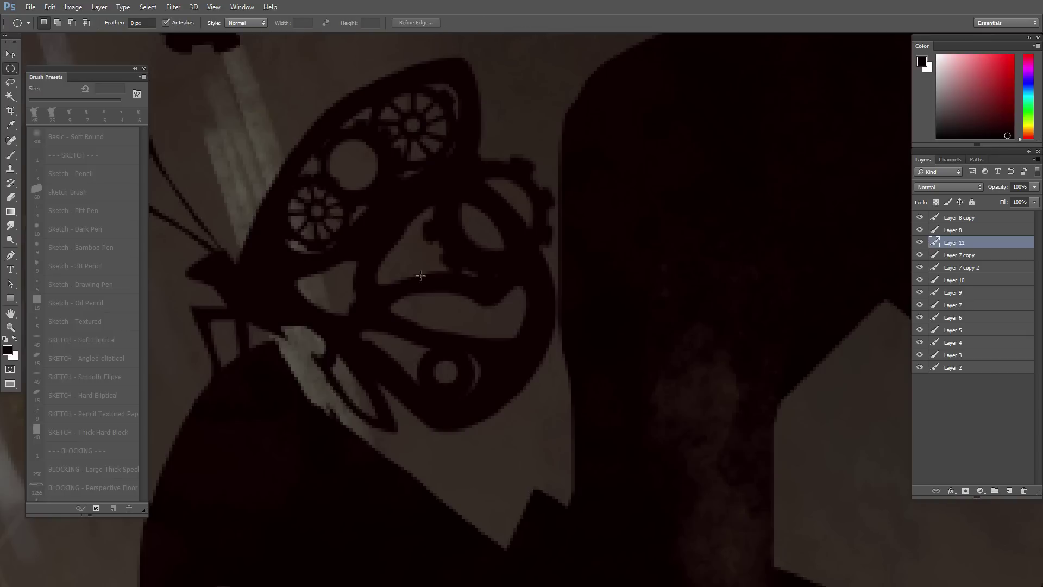
left_click_drag(404, 259, 427, 288)
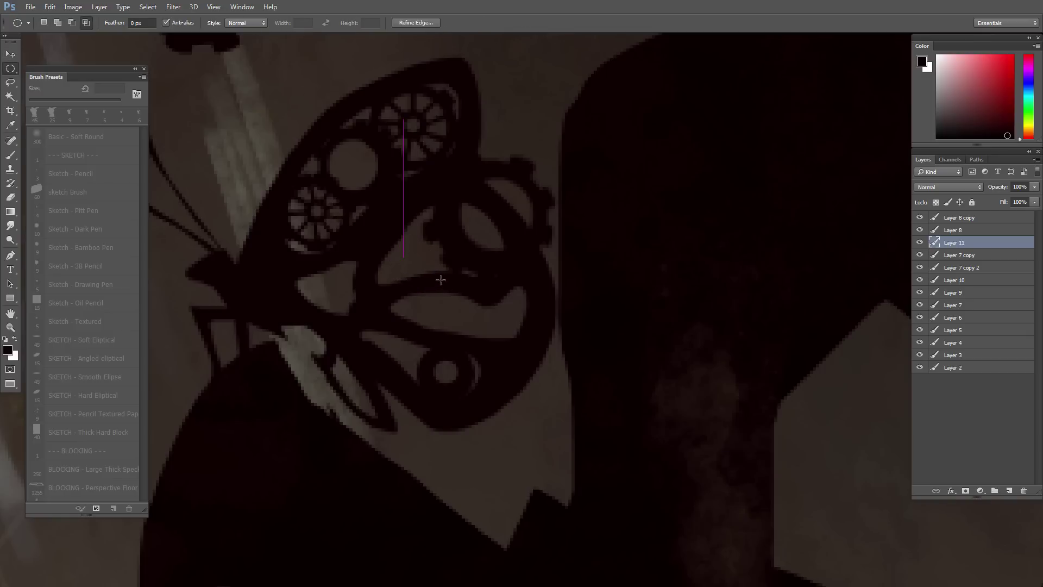
key("v")
key("Right")
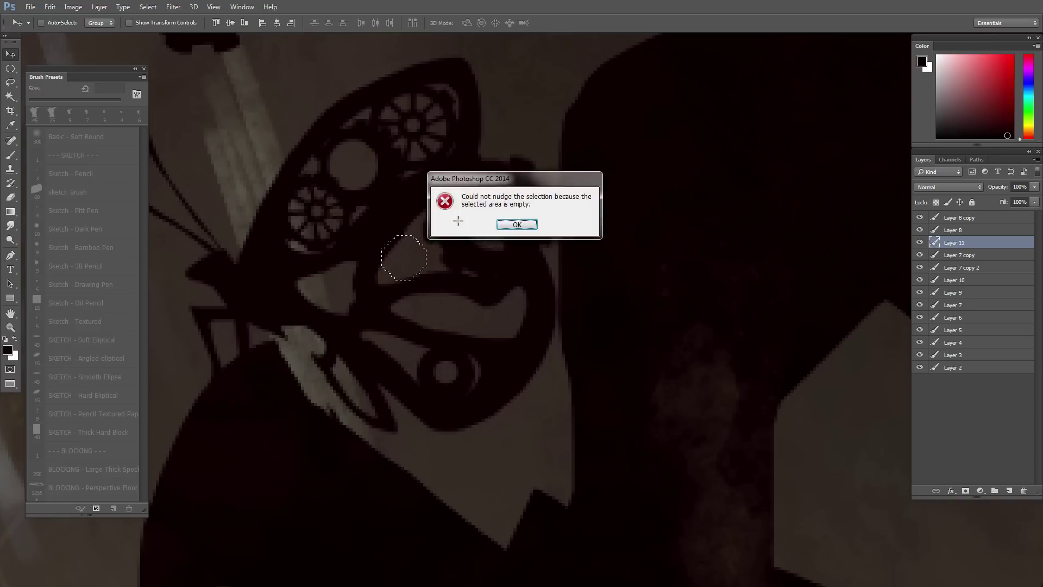
left_click(517, 225)
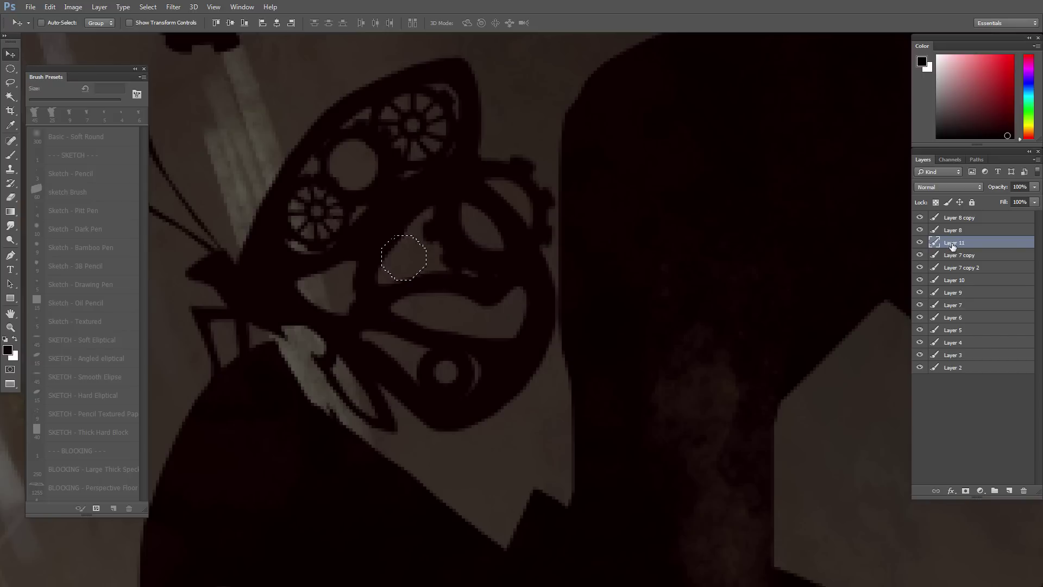
left_click(1010, 490)
key("alt+BackSpace")
key("ctrl+d")
Step: Cut a smaller circle out of the disc in the lower wing's upper gap to leave a thin ring
key("m")
left_click_drag(402, 256, 416, 273)
key("v")
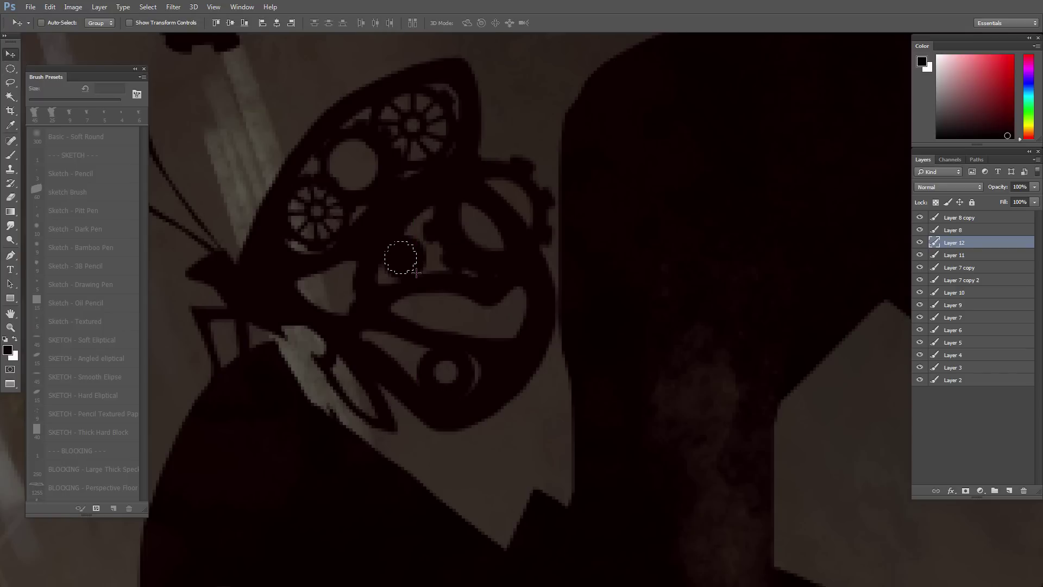
key("m")
key("Right")
key("Delete")
key("ctrl+d")
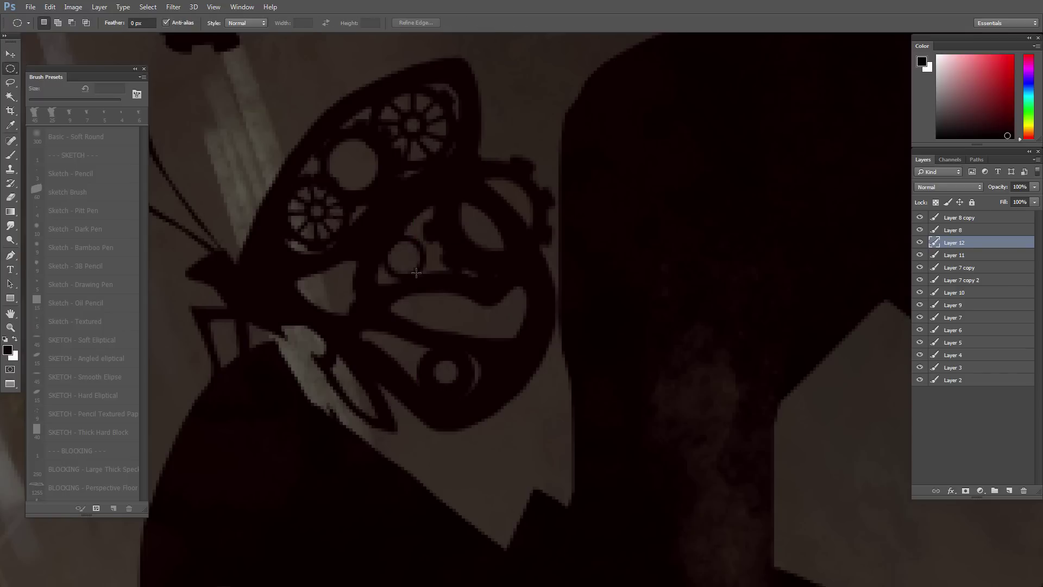
Step: Lasso small teeth around the thin ring in the lower wing's upper gap and fill them with near-black
scroll(423, 262, "up", 3, "alt")
key("l")
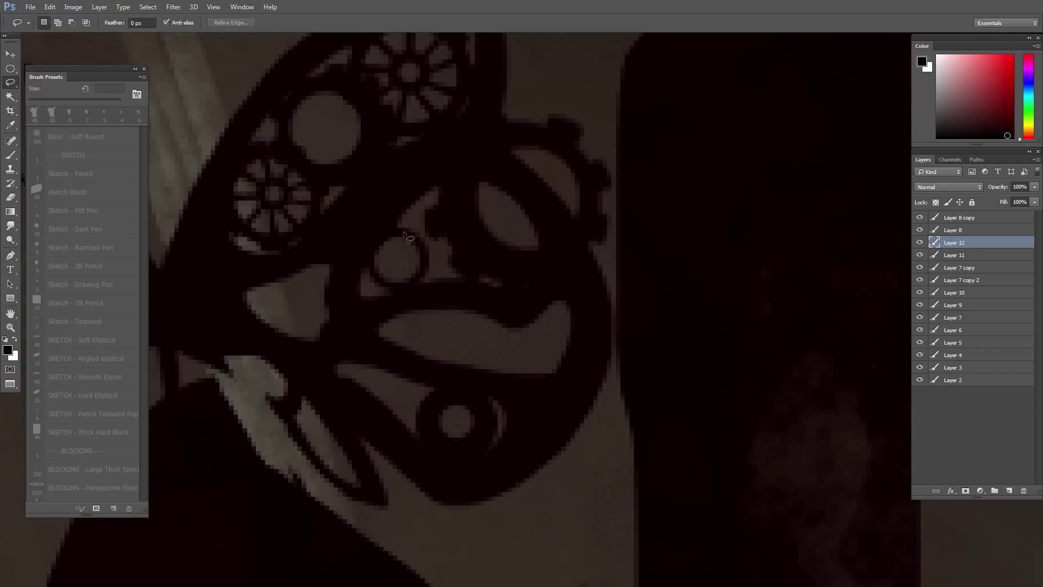
mouse_move(422, 231)
left_mouse_down()
mouse_move(407, 236)
mouse_move(406, 224)
mouse_move(437, 259)
mouse_move(425, 261)
mouse_move(422, 291)
left_mouse_up()
key("alt+BackSpace")
key("ctrl+d")
left_click_drag(377, 290, 375, 274)
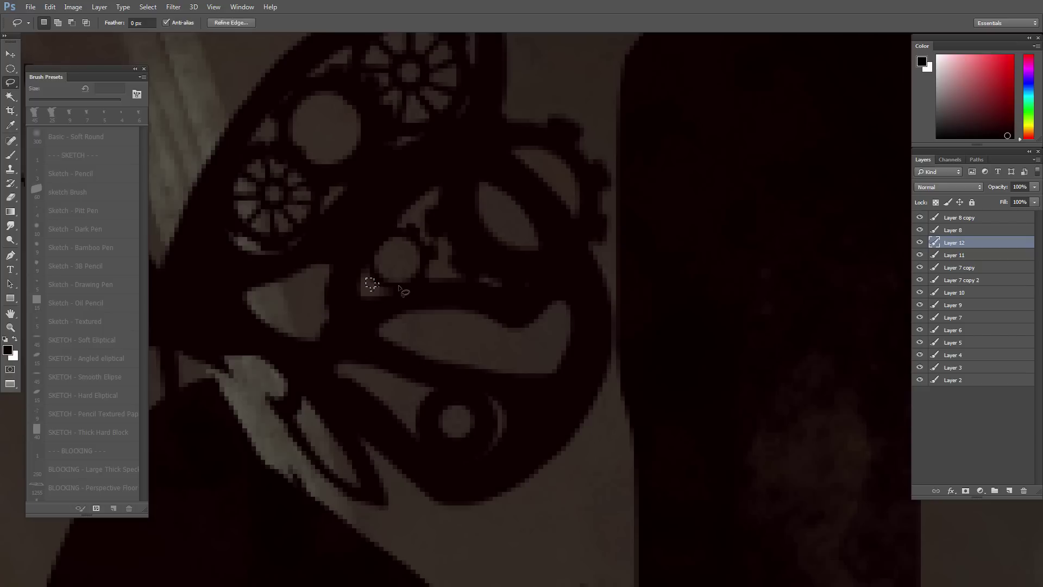
key("alt+BackSpace")
key("ctrl+d")
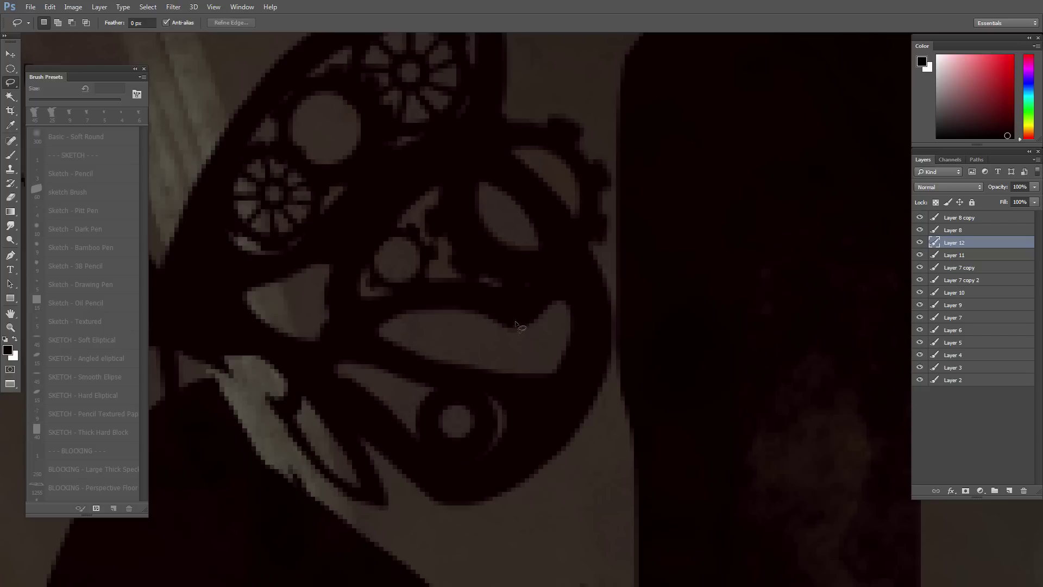
Step: Add a small near-black disc at the inner end of the lower wing's middle gap and cut a round hole through it
key("m")
mouse_move(439, 338)
left_mouse_down()
mouse_move(460, 332)
mouse_move(469, 353)
mouse_move(422, 343)
left_mouse_up()
key("ctrl+d")
left_click_drag(420, 332, 428, 359)
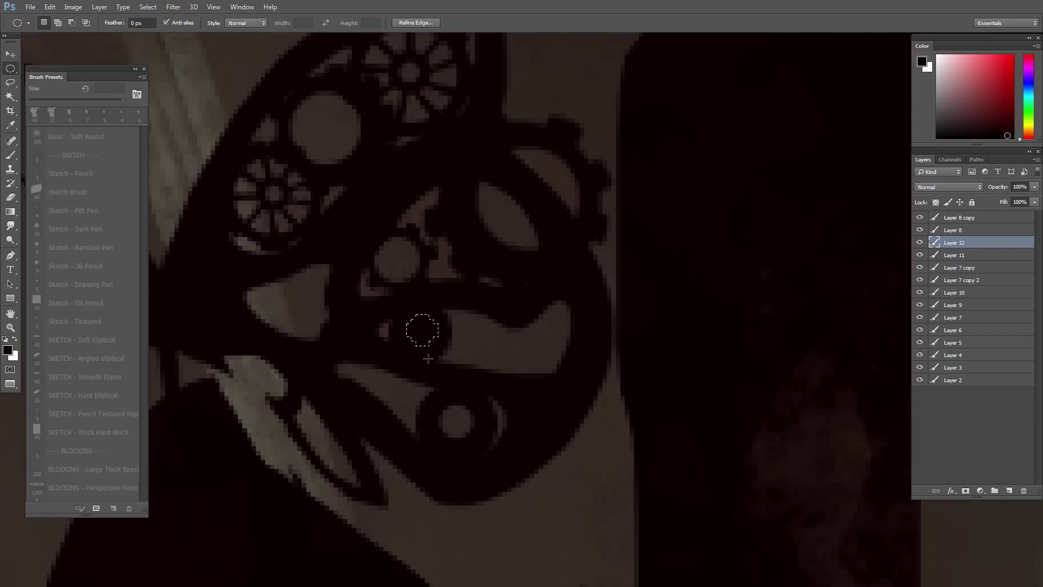
key("Delete")
key("ctrl+d")
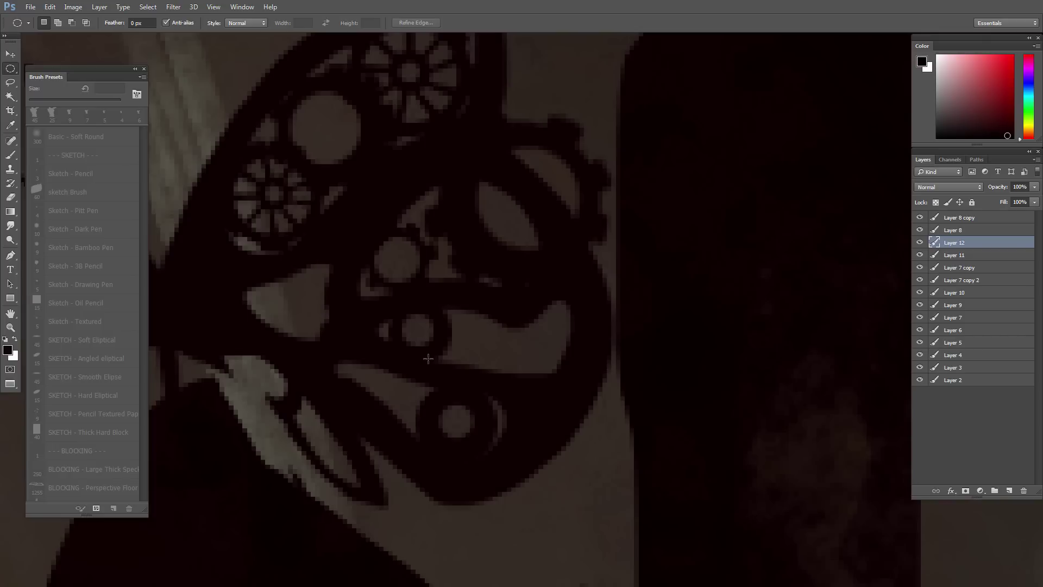
Step: Lasso small teeth on the outer side of the middle gap's ring and fill them with near-black
key("l")
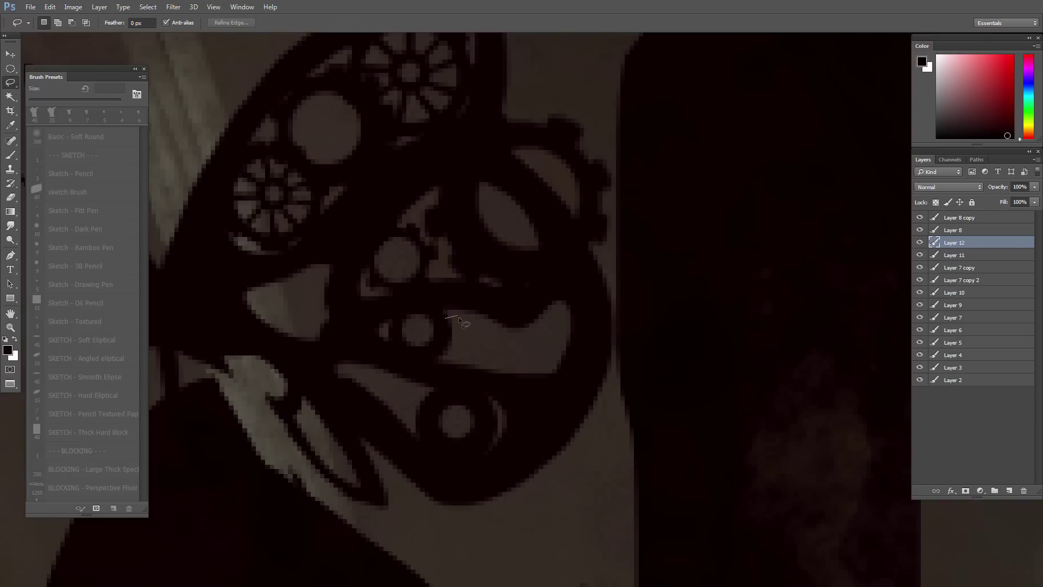
mouse_move(459, 331)
left_mouse_down()
mouse_move(446, 320)
mouse_move(445, 359)
mouse_move(446, 344)
mouse_move(474, 363)
left_mouse_up()
key("alt+BackSpace")
key("ctrl+d")
Step: Lasso a strut across the outer part of the lower wing's middle gap and fill it with near-black
mouse_move(539, 314)
left_mouse_down()
mouse_move(518, 359)
mouse_move(532, 381)
mouse_move(482, 372)
mouse_move(497, 312)
mouse_move(538, 306)
left_mouse_up()
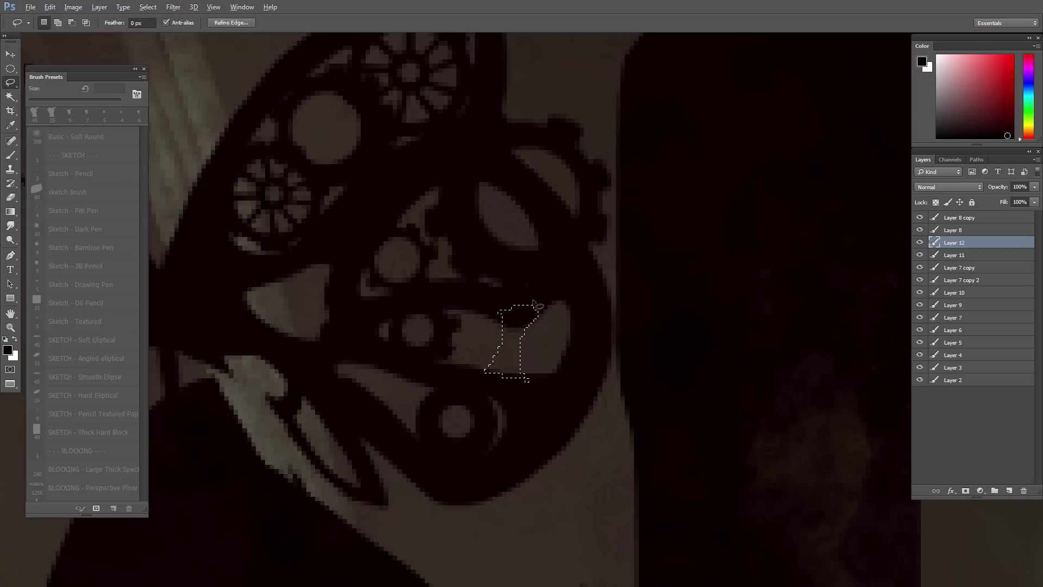
key("ctrl+d")
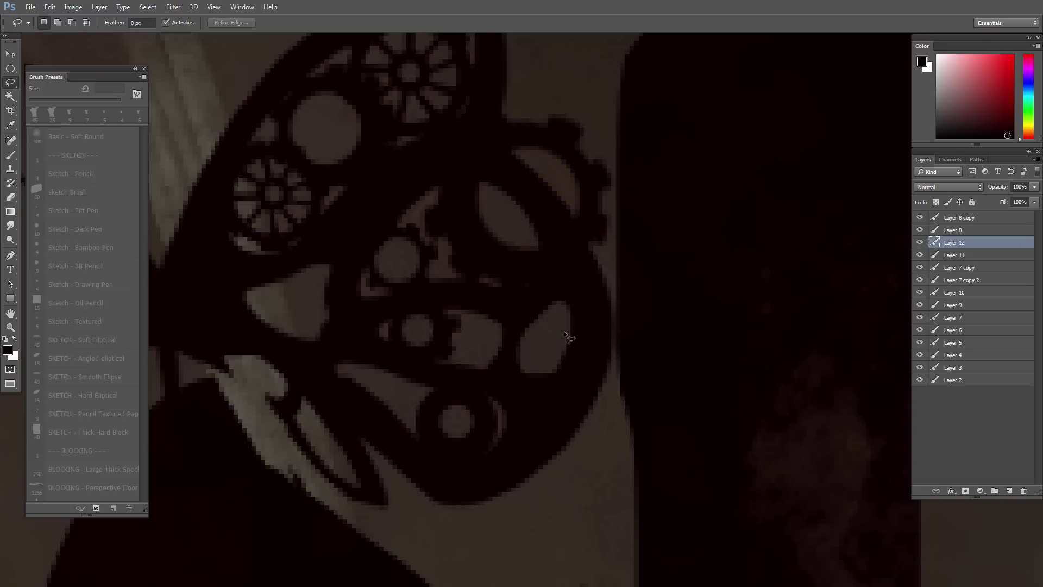
left_click_drag(530, 375, 474, 314)
scroll(516, 382, "down", 3)
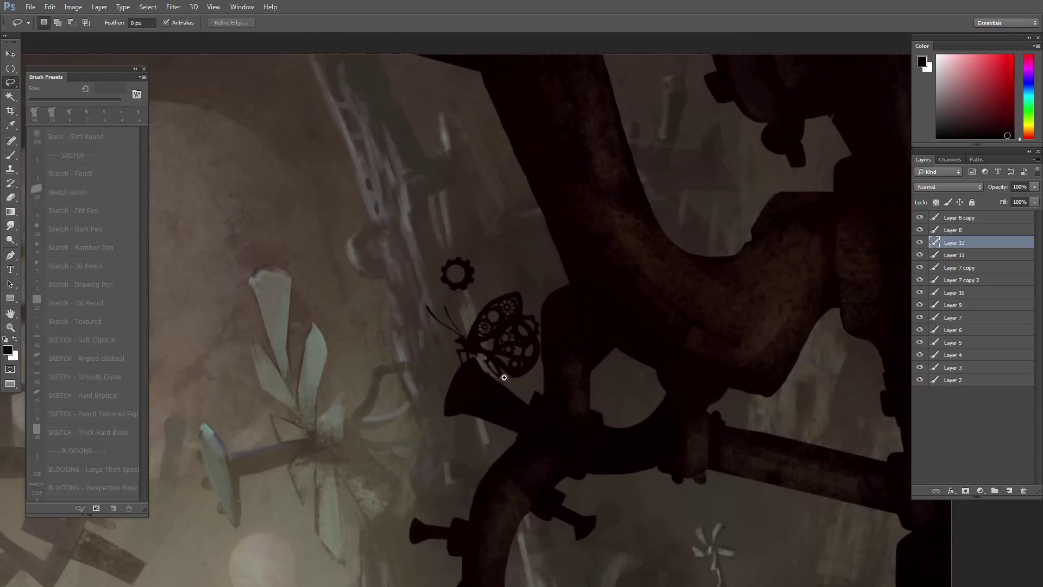
scroll(498, 365, "up", 4)
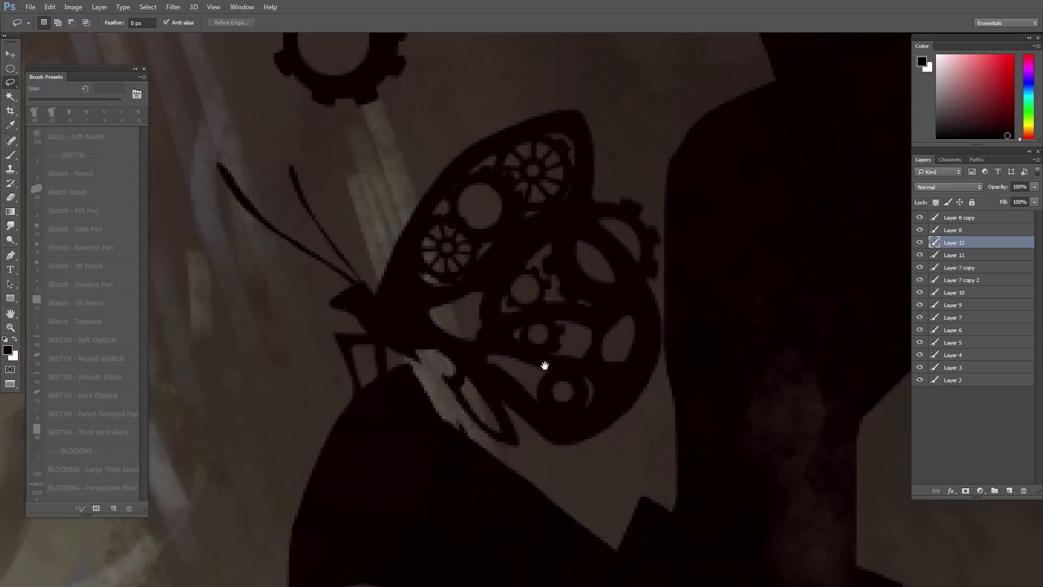
scroll(507, 343, "up", 3)
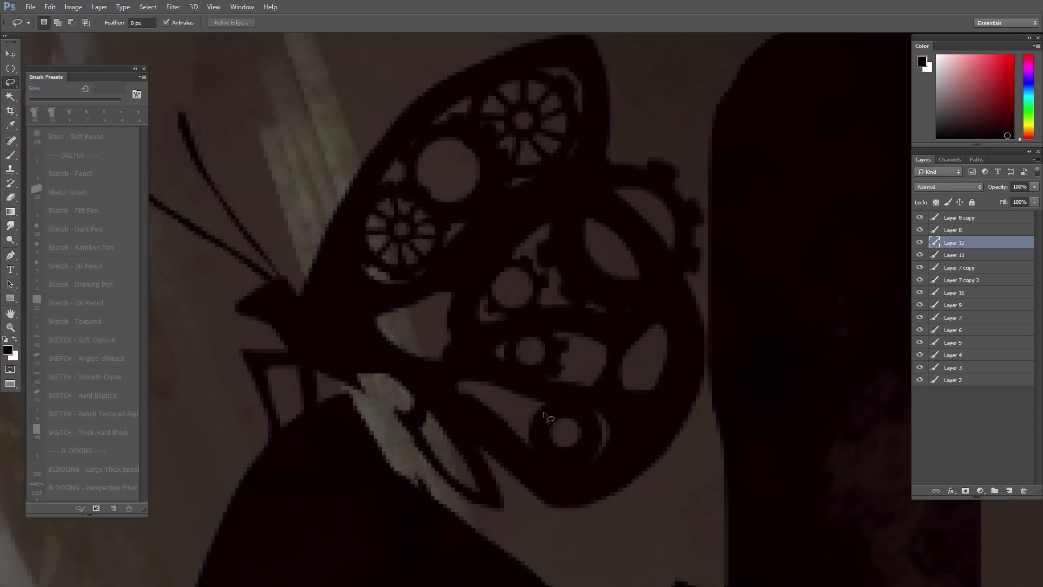
Step: Lasso small teeth on the inner side of the ring in the lower wing's bottom gap and fill them with near-black
mouse_move(535, 414)
left_mouse_down()
mouse_move(526, 422)
mouse_move(536, 411)
left_mouse_up()
left_click(548, 429)
mouse_move(536, 440)
left_mouse_down()
mouse_move(527, 448)
mouse_move(539, 445)
left_mouse_up()
left_click(538, 444)
left_click(412, 303, "ctrl")
left_click_drag(544, 316, 435, 370)
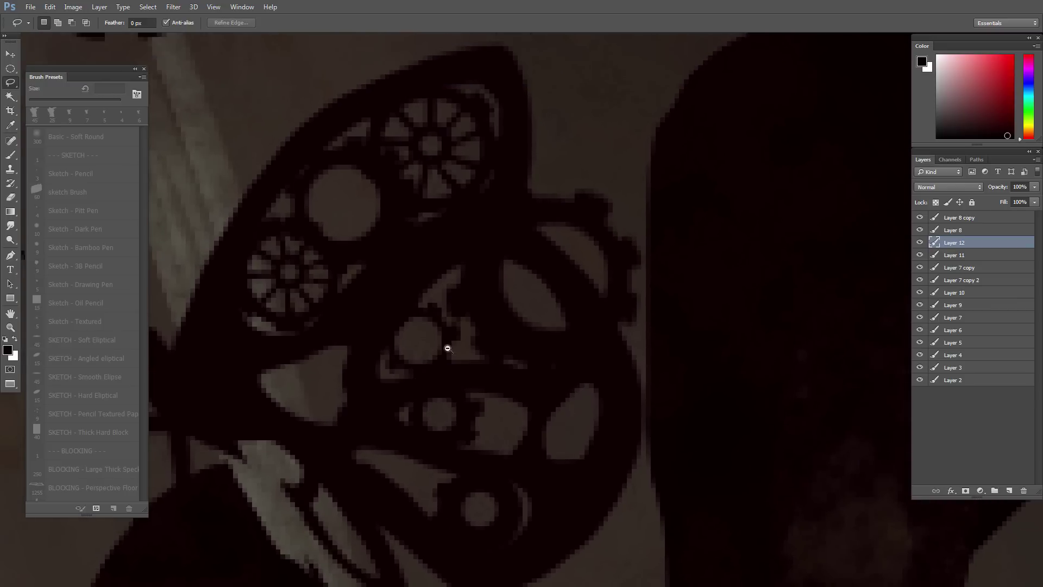
left_click(451, 349, "alt")
left_click(450, 345, "alt")
left_click(447, 340, "alt")
left_click(522, 414, "ctrl")
Step: Add a small near-black disc in the wing gap nearest the body and cut a round hole through it
key("m")
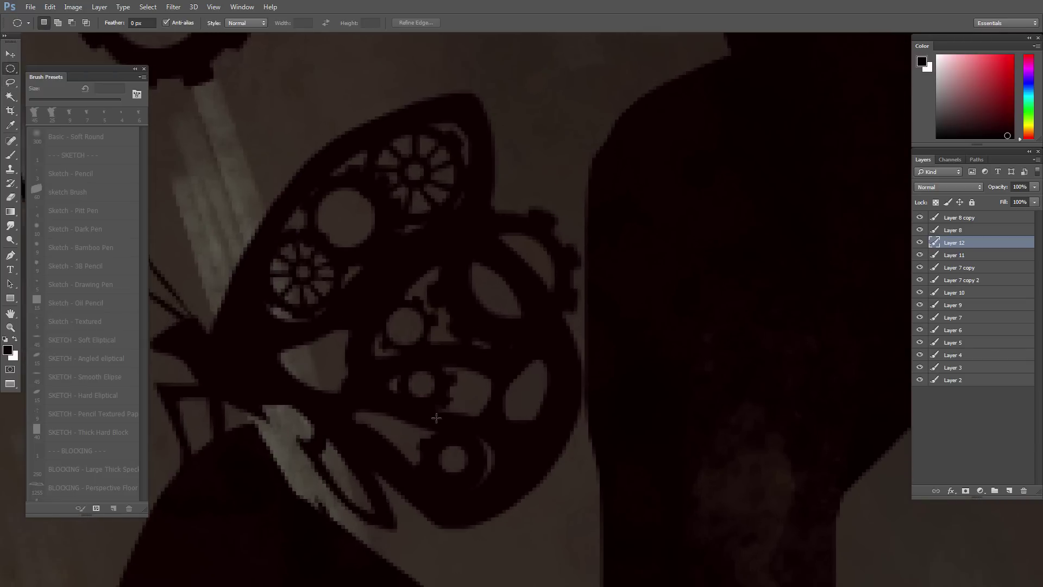
left_click_drag(335, 354, 348, 344)
key("alt+BackSpace")
key("ctrl+d")
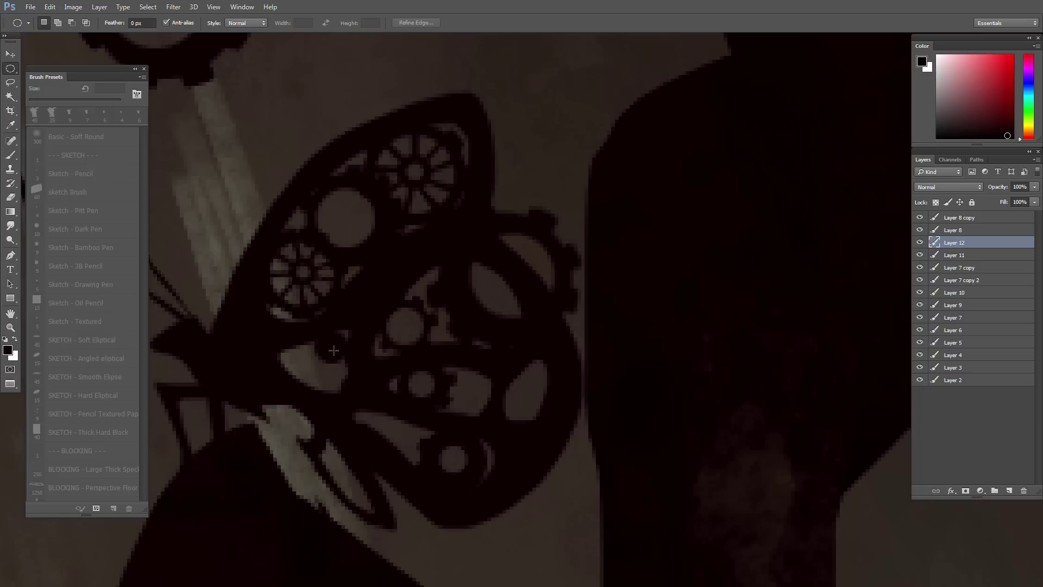
mouse_move(330, 346)
left_mouse_down()
mouse_move(335, 354)
mouse_move(334, 346)
left_mouse_up()
key("alt+BackSpace")
key("ctrl+d")
Step: Lasso thin curved struts fanning out from the small ring in the innermost gap and fill them with near-black
key("l")
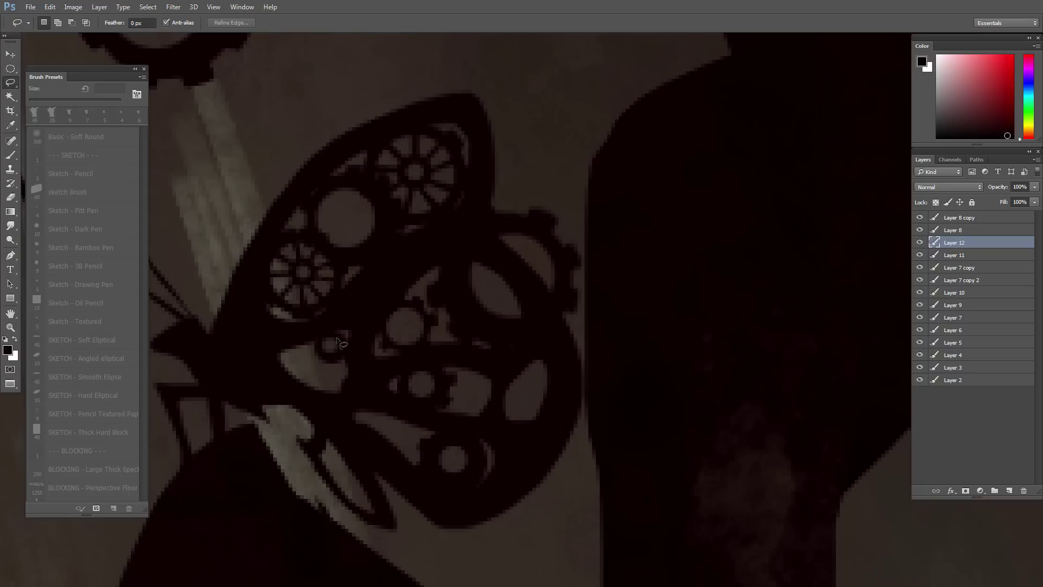
scroll(331, 371, "up", 2)
mouse_move(332, 356)
left_mouse_down()
mouse_move(347, 401)
mouse_move(340, 353)
mouse_move(318, 346)
mouse_move(301, 395)
mouse_move(324, 352)
mouse_move(315, 331)
mouse_move(264, 367)
mouse_move(271, 374)
mouse_move(314, 330)
left_mouse_up()
key("alt+BackSpace")
key("ctrl+d")
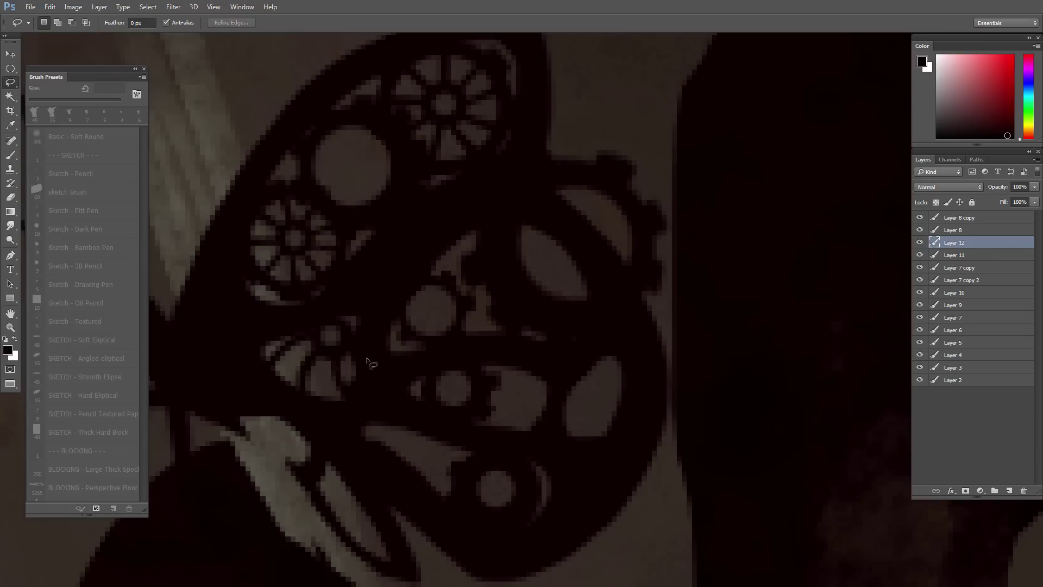
scroll(383, 394, "down", 2)
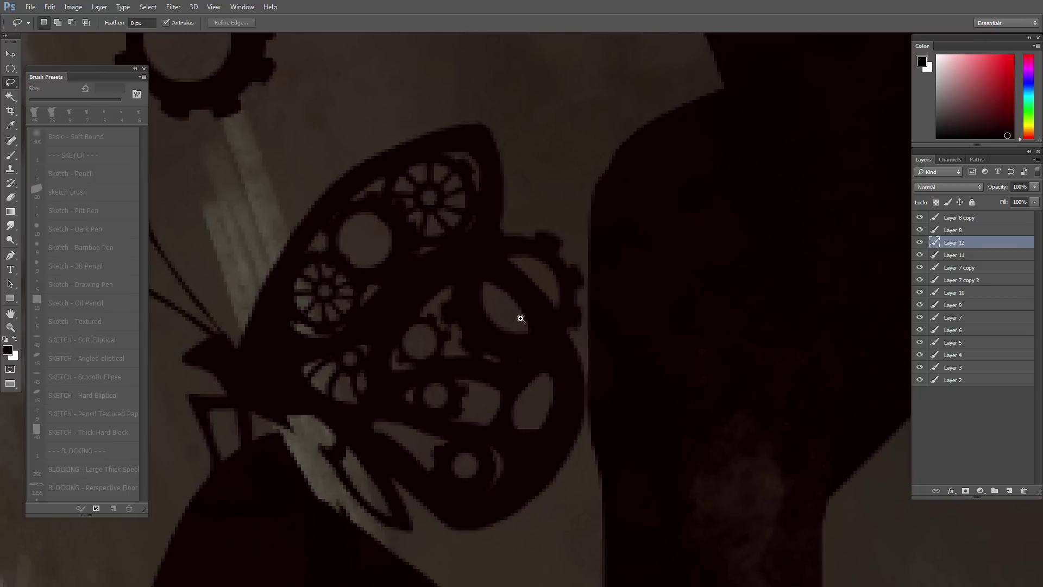
Step: Delete Layer 7, which holds the spare gear above the butterfly
scroll(491, 293, "down", 2)
key("v")
left_click(954, 317)
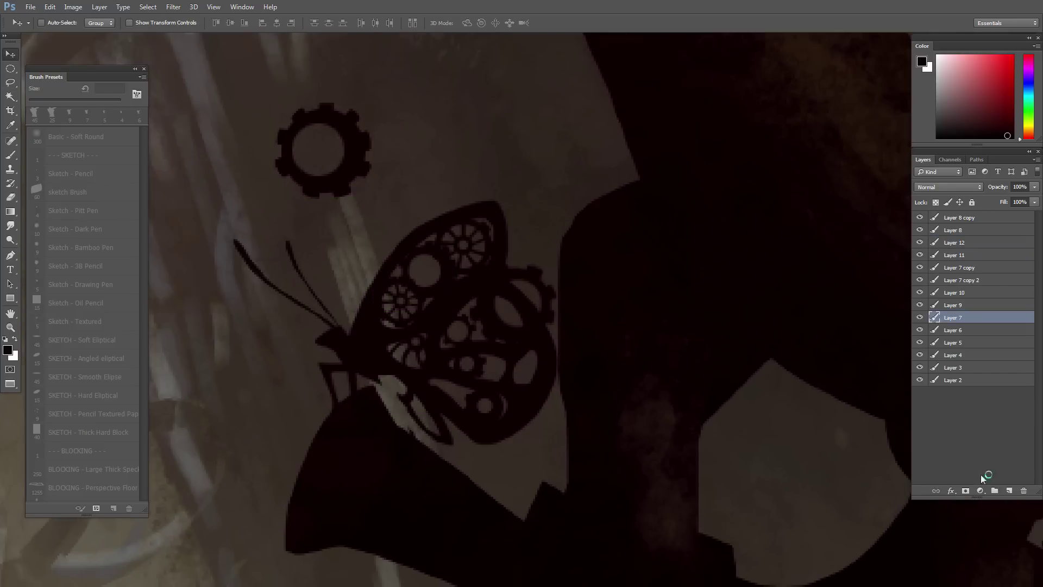
left_click(1025, 491)
Step: Merge the butterfly's layers from Layer 6 up to Layer 8 copy into one layer
scroll(432, 318, "up", 2)
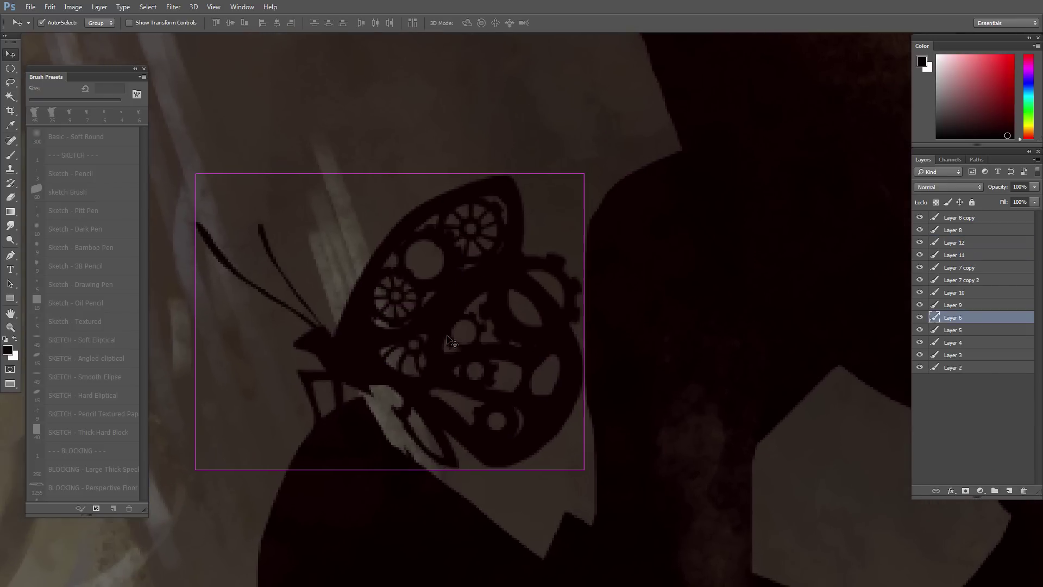
left_click(919, 317)
left_click(919, 318)
left_click(945, 219, "shift")
key("ctrl+e")
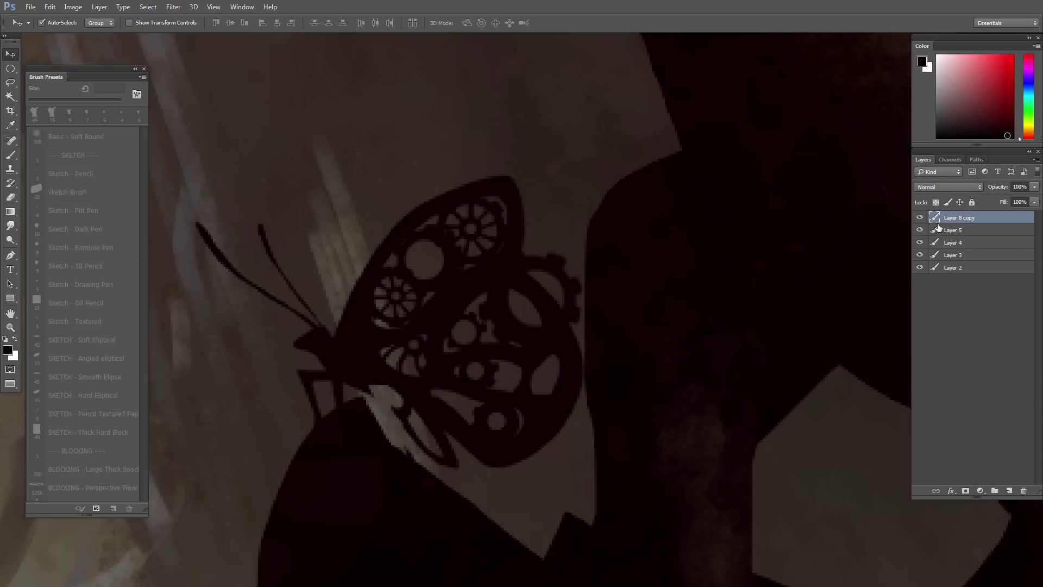
left_click(919, 218)
left_click(919, 218)
scroll(647, 354, "down", 3)
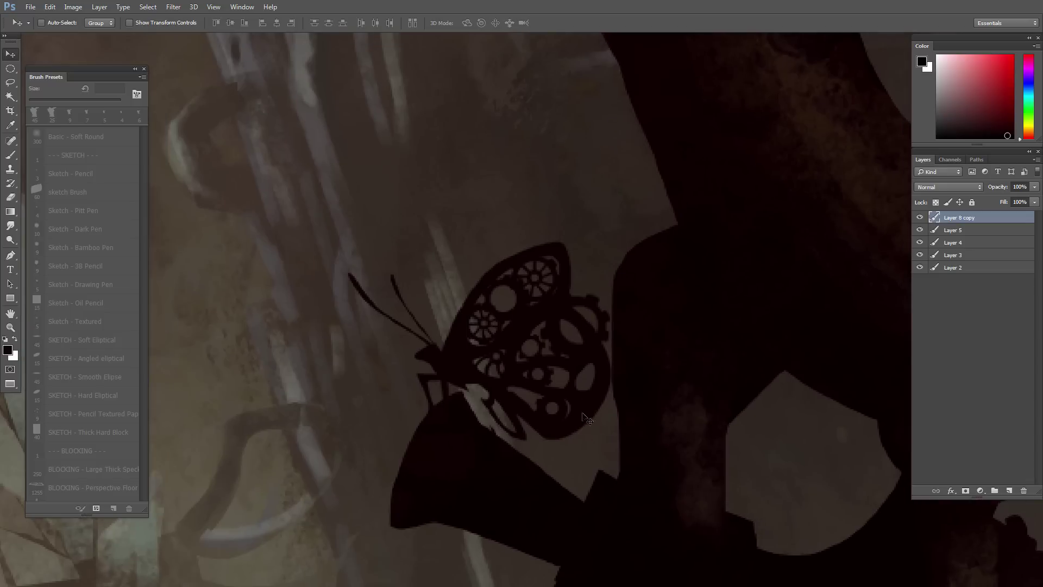
Step: Lasso a small piece along the underside of the butterfly's abdomen and delete it
left_click_drag(506, 406, 546, 432)
key("l")
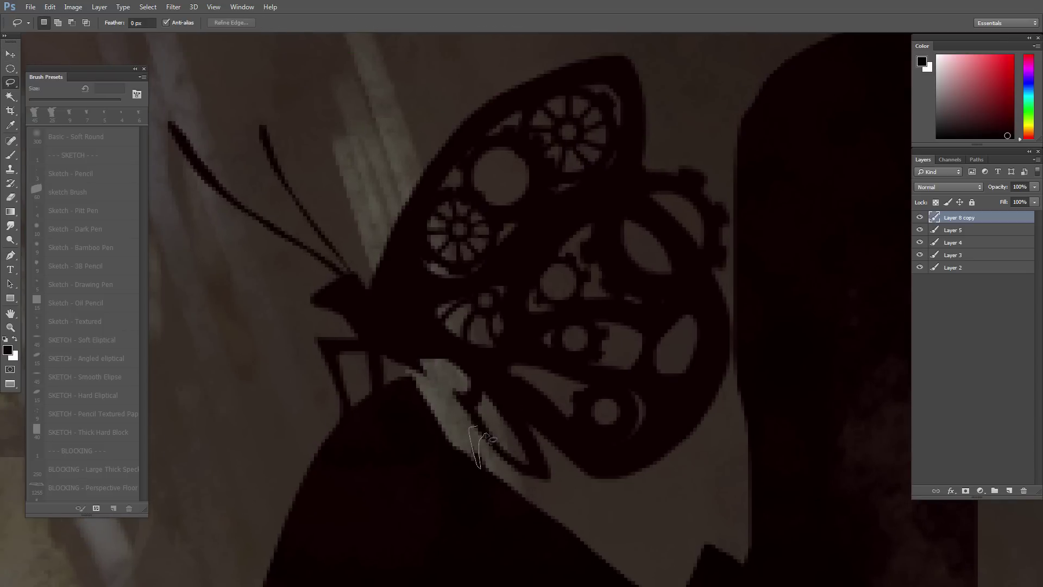
left_click_drag(485, 433, 487, 431)
key("Delete")
key("ctrl+d")
Step: Lasso a thin curved leg beneath the butterfly's body and a joint at its upper end, filling both with near-black
mouse_move(461, 424)
left_mouse_down()
mouse_move(477, 468)
mouse_move(467, 420)
left_mouse_up()
left_click_drag(414, 357, 417, 360)
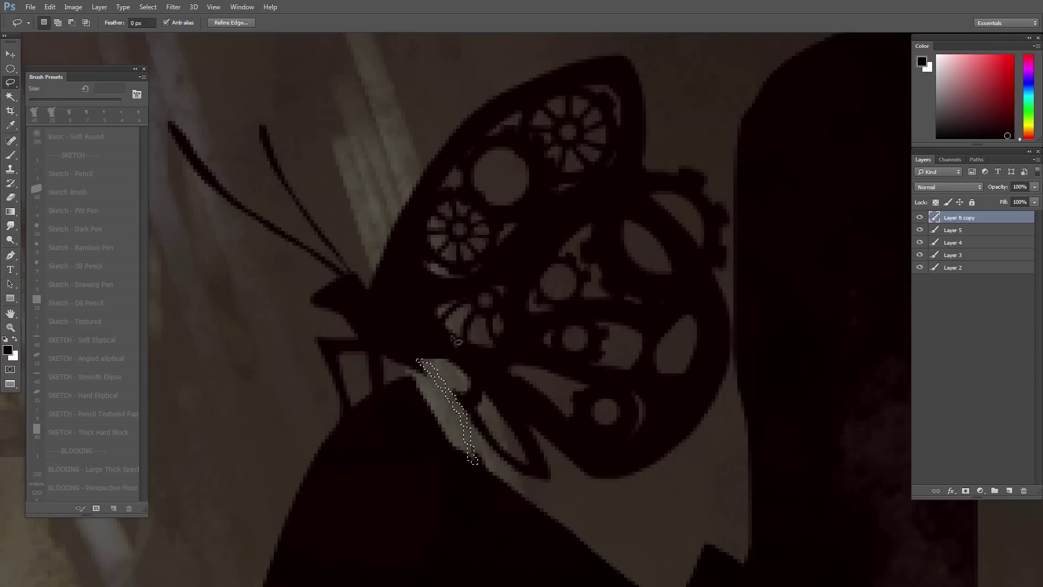
key("b")
key("alt+BackSpace")
key("ctrl+d")
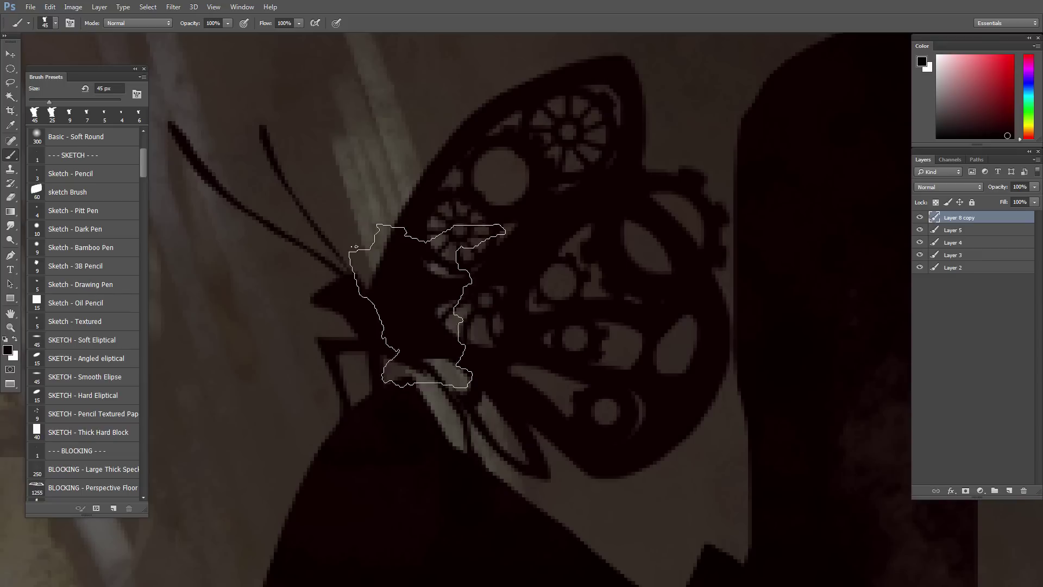
scroll(483, 399, "up", 1)
key("l")
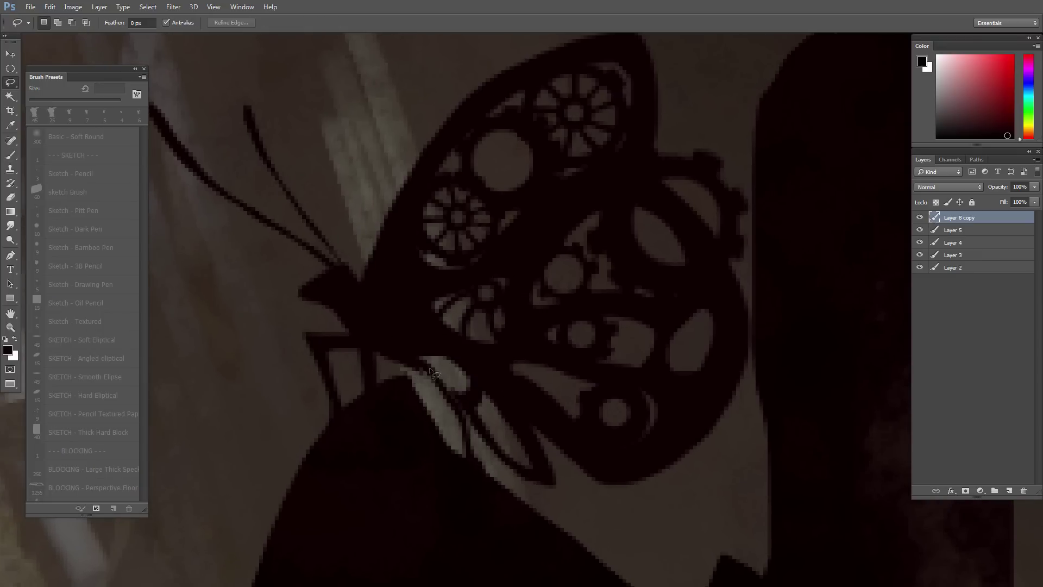
mouse_move(433, 363)
left_mouse_down()
mouse_move(427, 347)
mouse_move(414, 354)
mouse_move(420, 368)
left_mouse_up()
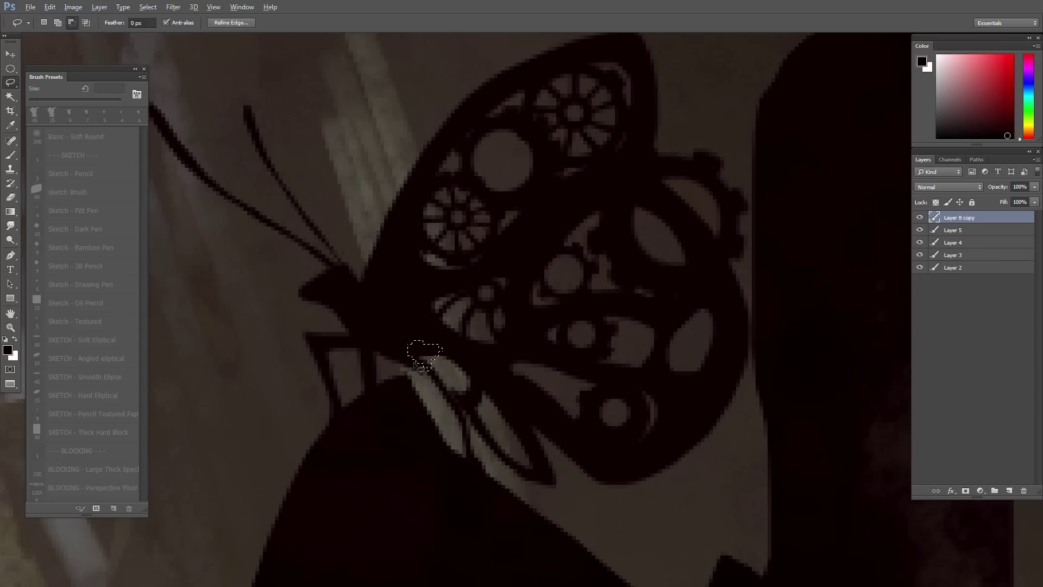
key("alt+BackSpace")
key("ctrl+d")
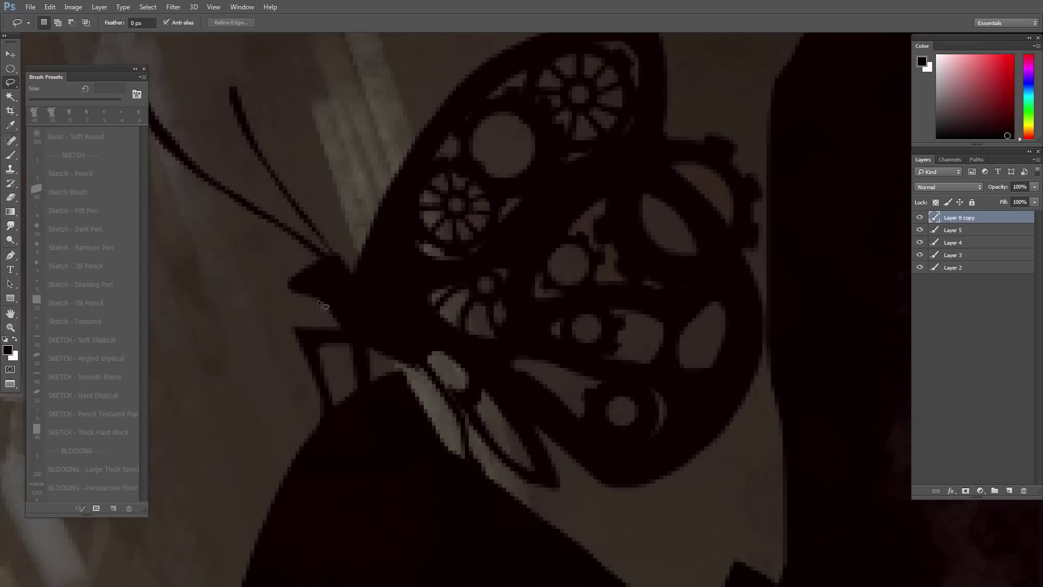
Step: Cut small notches into the tip of the butterfly's abdomen to give it a mechanical outline
mouse_move(548, 447)
left_mouse_down()
mouse_move(541, 456)
mouse_move(549, 448)
mouse_move(554, 479)
mouse_move(562, 469)
mouse_move(505, 431)
left_mouse_up()
key("Delete")
key("ctrl+d")
mouse_move(547, 472)
left_mouse_down()
mouse_move(506, 426)
mouse_move(554, 452)
left_mouse_up()
mouse_move(456, 371)
left_mouse_down()
mouse_move(435, 383)
mouse_move(456, 370)
left_mouse_up()
key("ctrl+d")
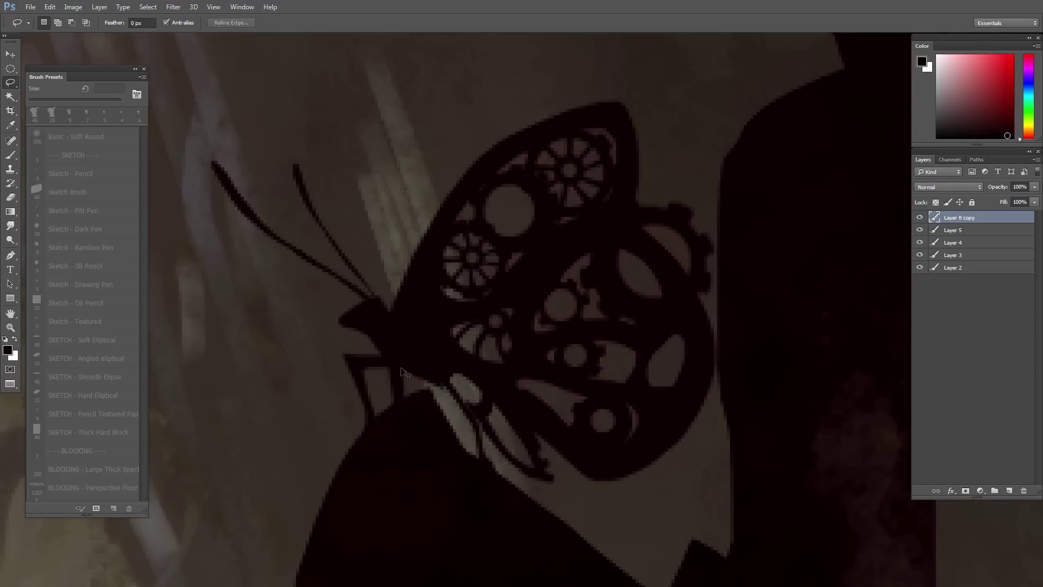
Step: Cut pieces out of the butterfly's front legs and fill small joints with near-black to form mechanical segments
mouse_move(387, 362)
left_mouse_down()
mouse_move(350, 373)
mouse_move(362, 373)
mouse_move(362, 384)
mouse_move(335, 362)
left_mouse_up()
mouse_move(367, 398)
left_mouse_down()
mouse_move(352, 404)
mouse_move(368, 399)
left_mouse_up()
key("Delete")
key("ctrl+d")
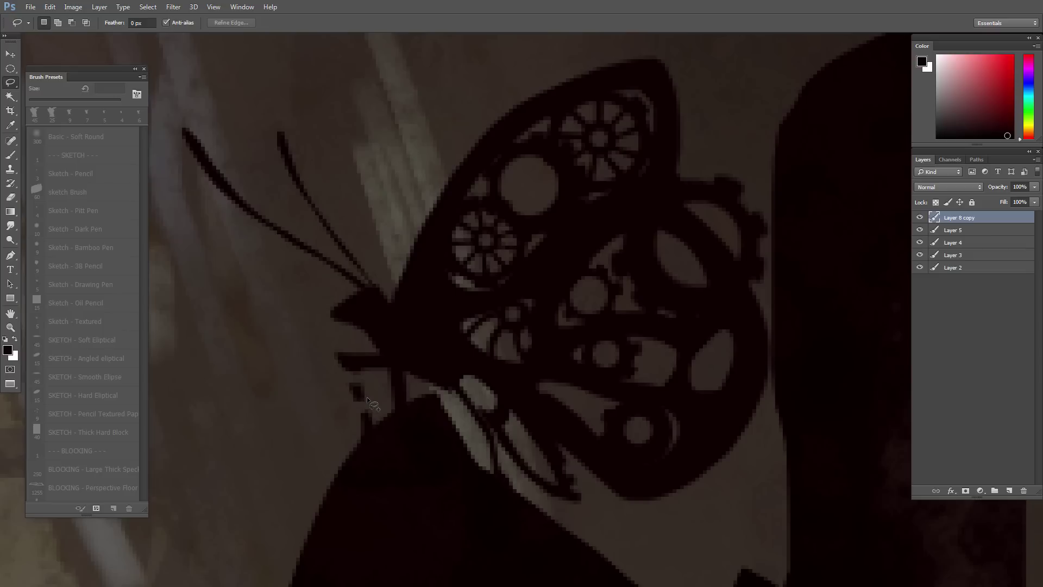
scroll(351, 354, "up", 2)
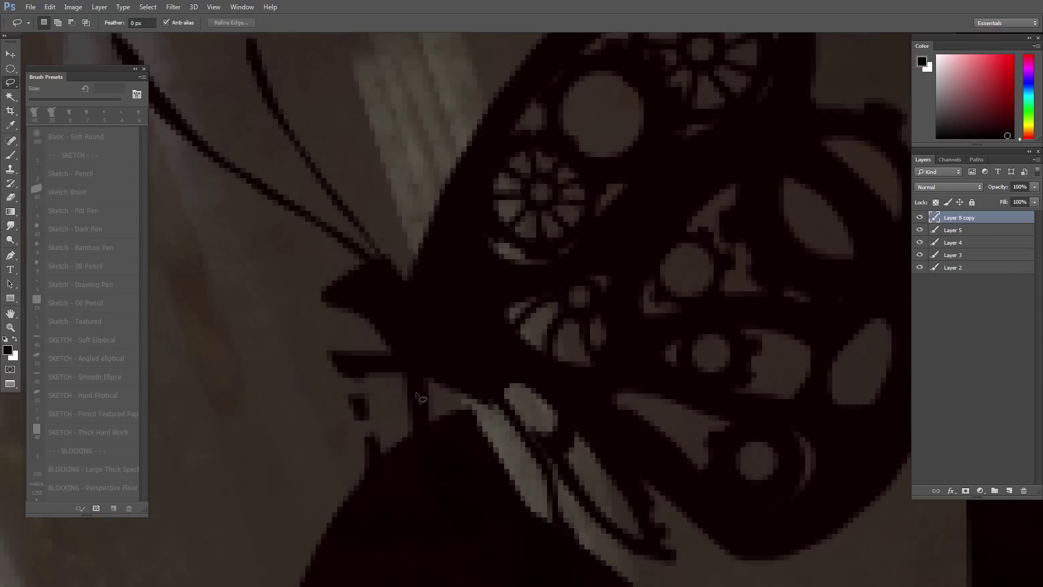
mouse_move(402, 398)
left_mouse_down()
mouse_move(434, 392)
mouse_move(434, 404)
mouse_move(399, 402)
left_mouse_up()
key("Delete")
key("ctrl+d")
mouse_move(379, 444)
left_mouse_down()
mouse_move(363, 379)
mouse_move(357, 407)
mouse_move(421, 412)
mouse_move(419, 362)
mouse_move(388, 304)
mouse_move(456, 382)
mouse_move(460, 367)
left_mouse_up()
key("alt+BackSpace")
key("ctrl+d")
Step: Reshape the butterfly's head by lassoing and cutting small notches around its outline
mouse_move(364, 324)
left_mouse_down()
mouse_move(362, 304)
mouse_move(372, 324)
mouse_move(363, 316)
left_mouse_up()
key("ctrl+d")
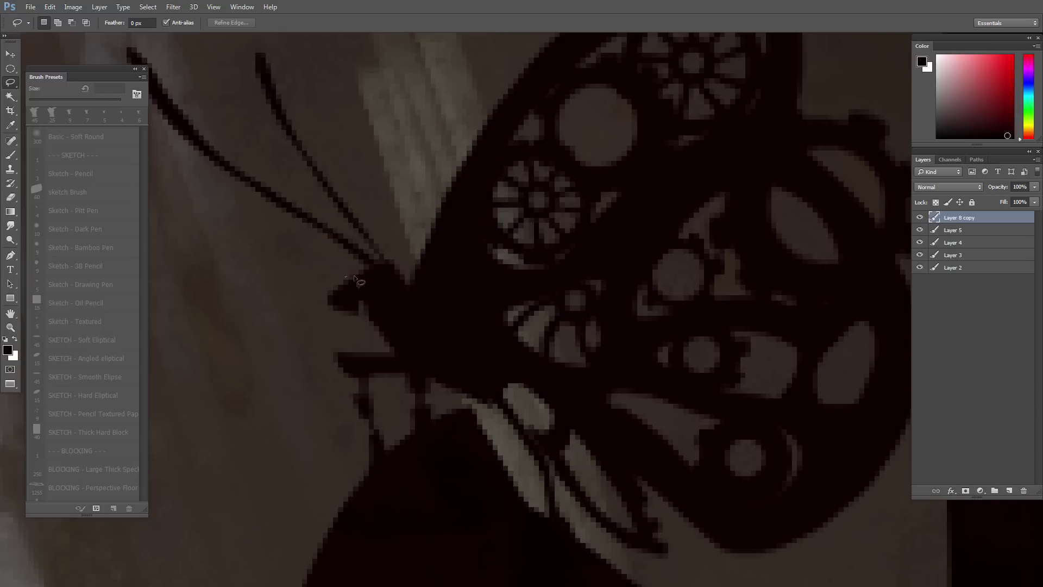
mouse_move(357, 277)
left_mouse_down()
mouse_move(379, 300)
mouse_move(358, 267)
mouse_move(324, 284)
left_mouse_up()
key("ctrl+d")
left_click_drag(409, 351, 327, 319)
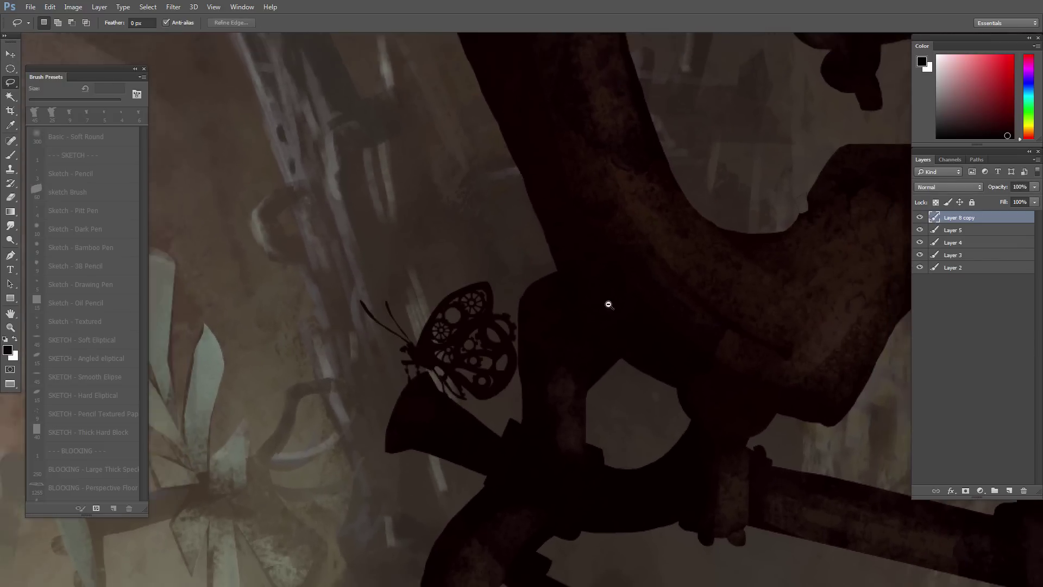
Step: Examine the butterfly silhouette both close up and against the whole painting
scroll(645, 365, "down", 5)
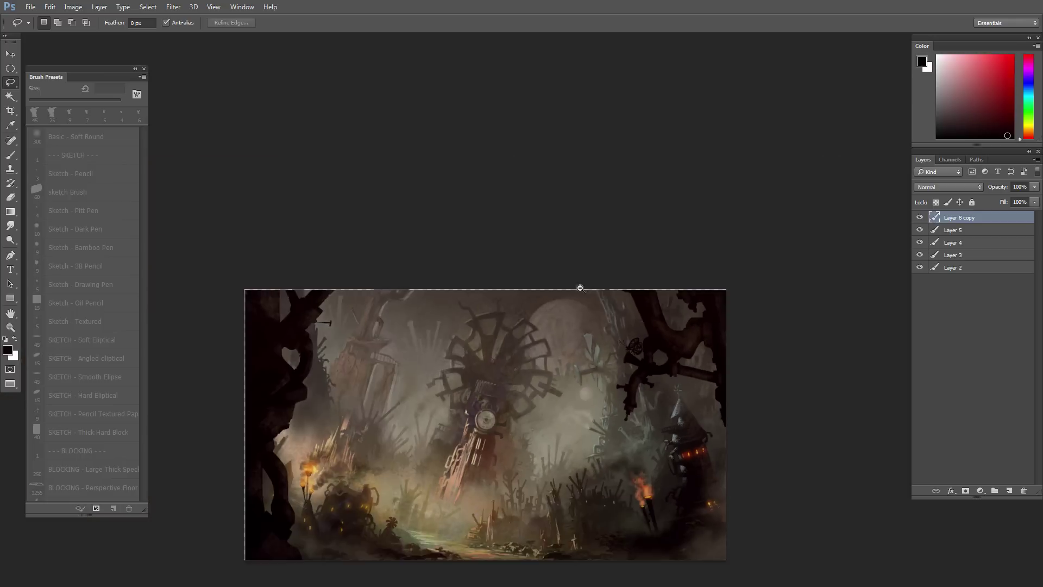
left_click_drag(644, 365, 687, 424)
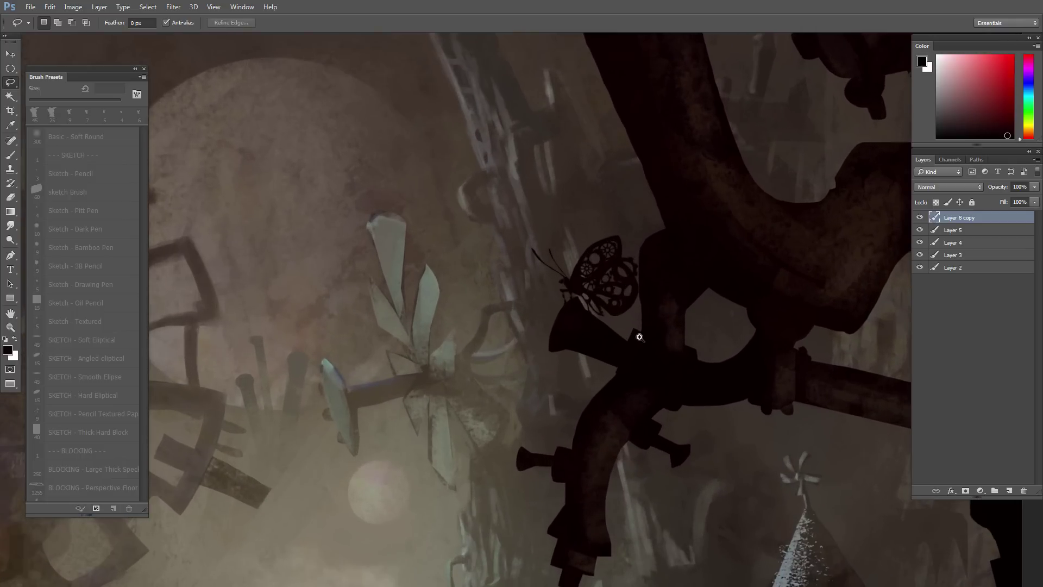
left_click(599, 316)
left_click(623, 339)
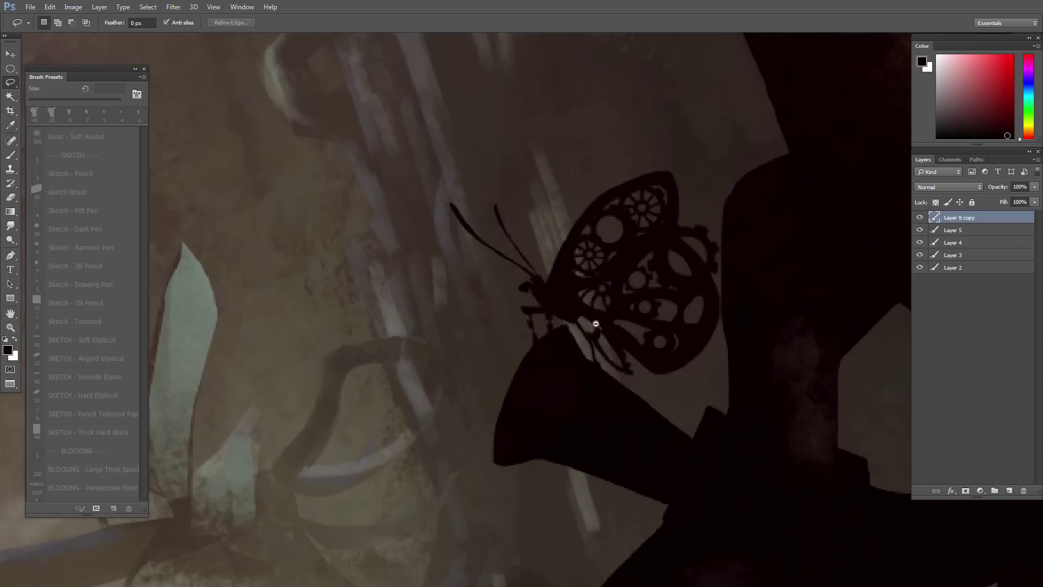
left_click(602, 330, "alt")
left_click_drag(624, 335, 660, 364)
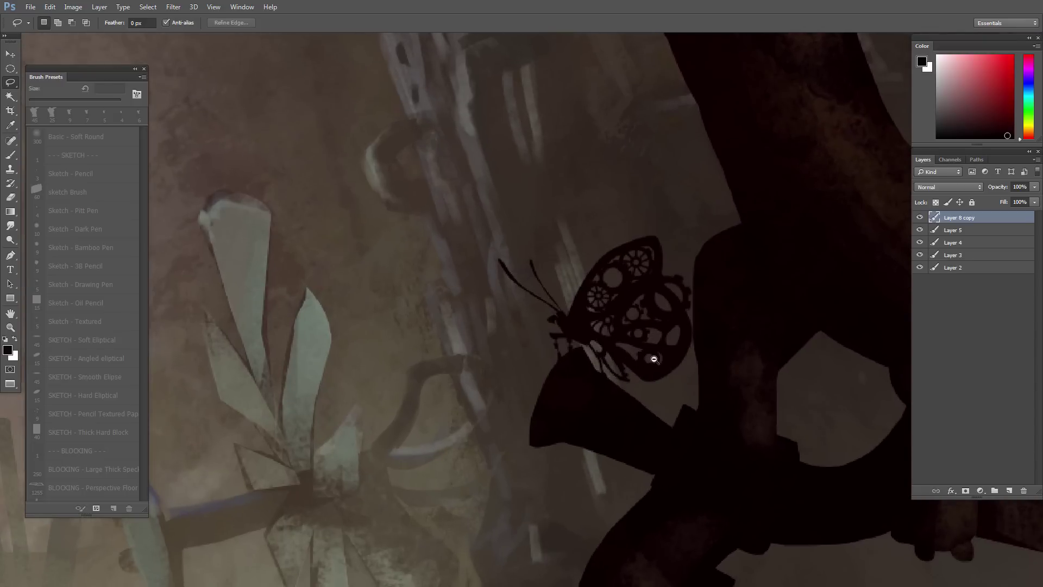
left_click(628, 355)
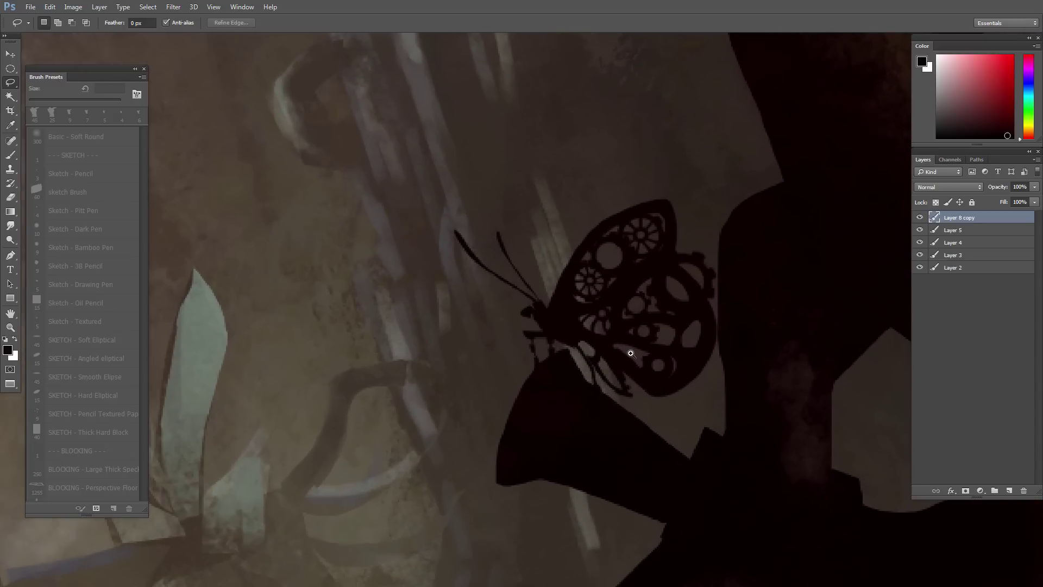
key("ctrl+0")
mouse_move(676, 346)
left_mouse_down()
mouse_move(720, 346)
mouse_move(622, 383)
left_mouse_up()
left_click_drag(655, 171, 582, 310)
Step: Sample a dark brown from the pipes for the brush and add a new layer clipped to the butterfly layer
key("b")
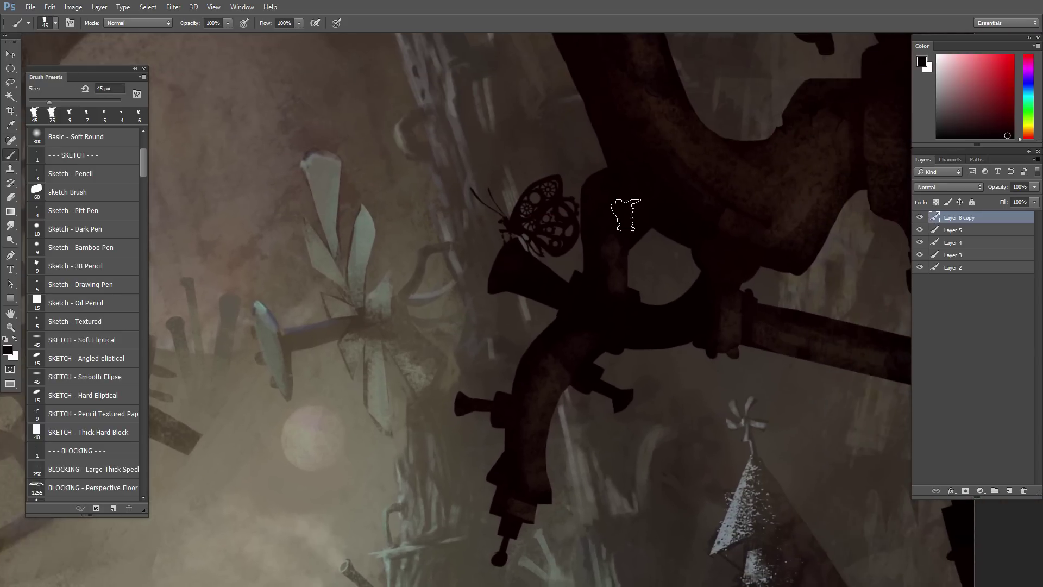
left_click(757, 175, "alt")
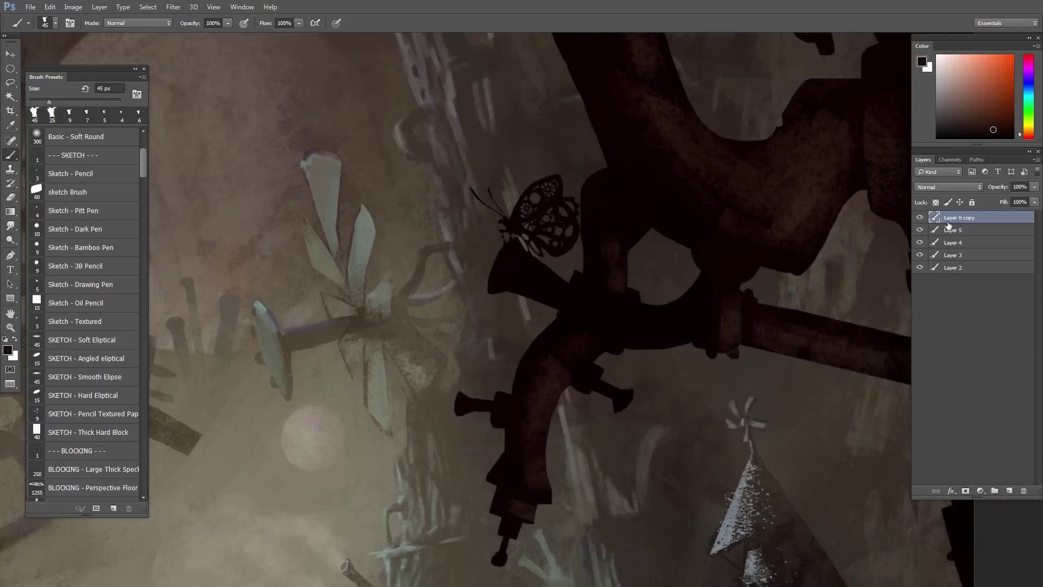
left_click(1009, 491)
left_click(950, 222, "alt")
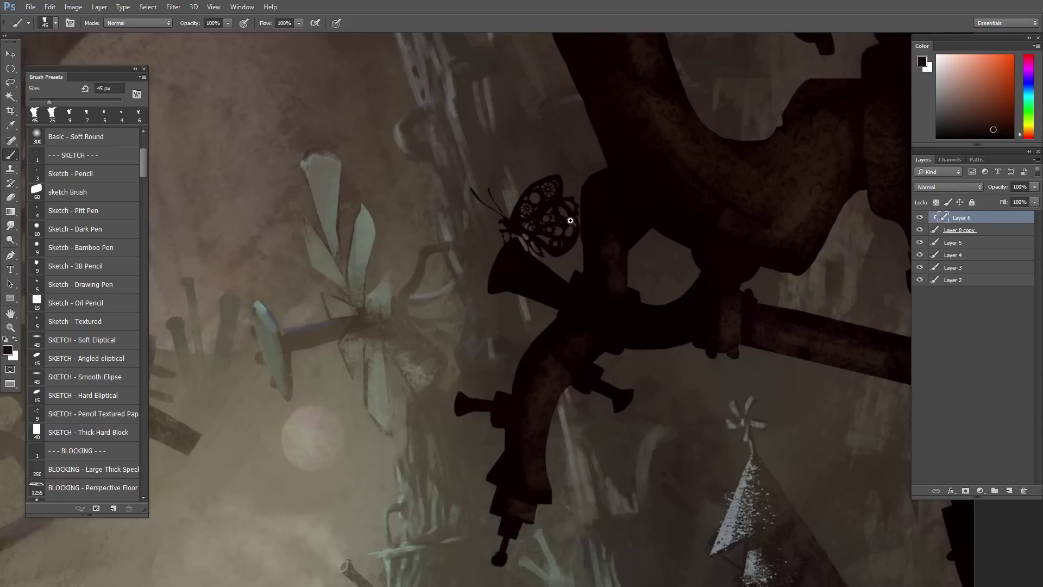
scroll(552, 202, "up", 2)
key("bracketleft")
scroll(554, 218, "up", 1)
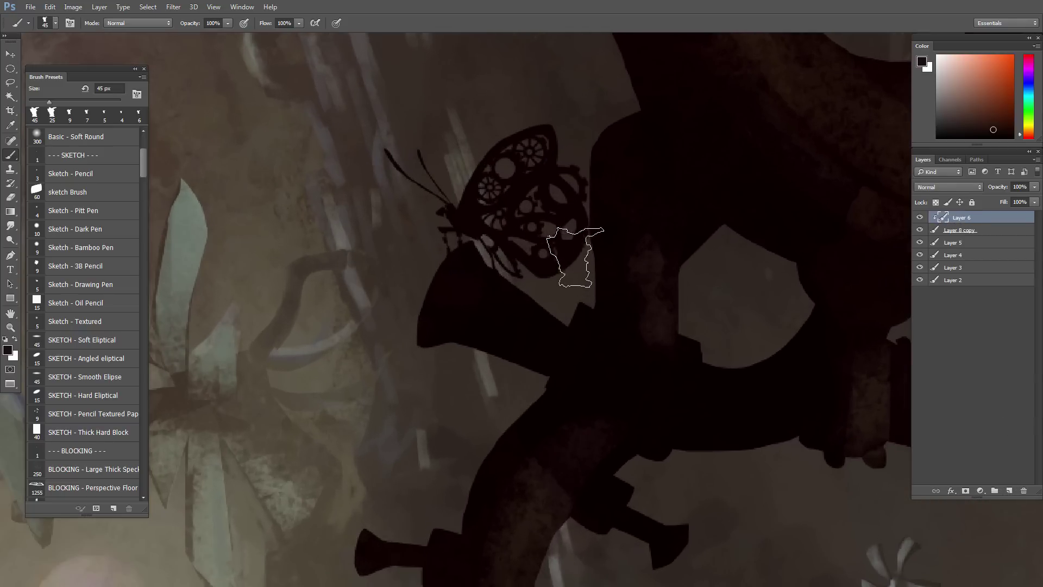
Step: Brush dark brown texture over the butterfly's wings and down toward its body on the clipped layer, using a 35 px brush
key("bracketleft")
key("bracketright")
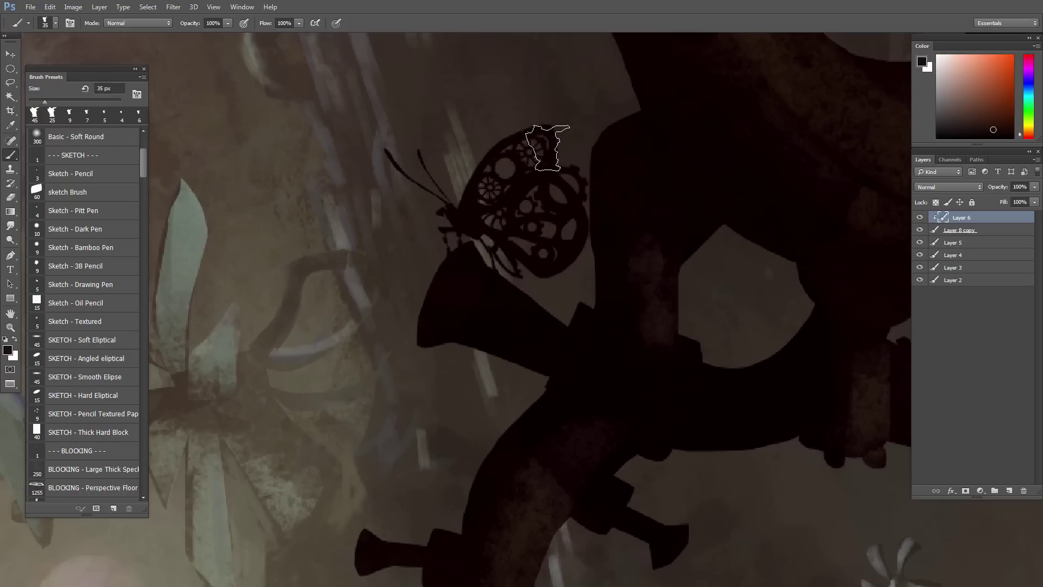
mouse_move(550, 167)
left_mouse_down()
mouse_move(558, 233)
mouse_move(565, 165)
mouse_move(561, 269)
left_mouse_up()
mouse_move(512, 227)
left_mouse_down()
mouse_move(473, 154)
mouse_move(489, 252)
left_mouse_up()
key("e")
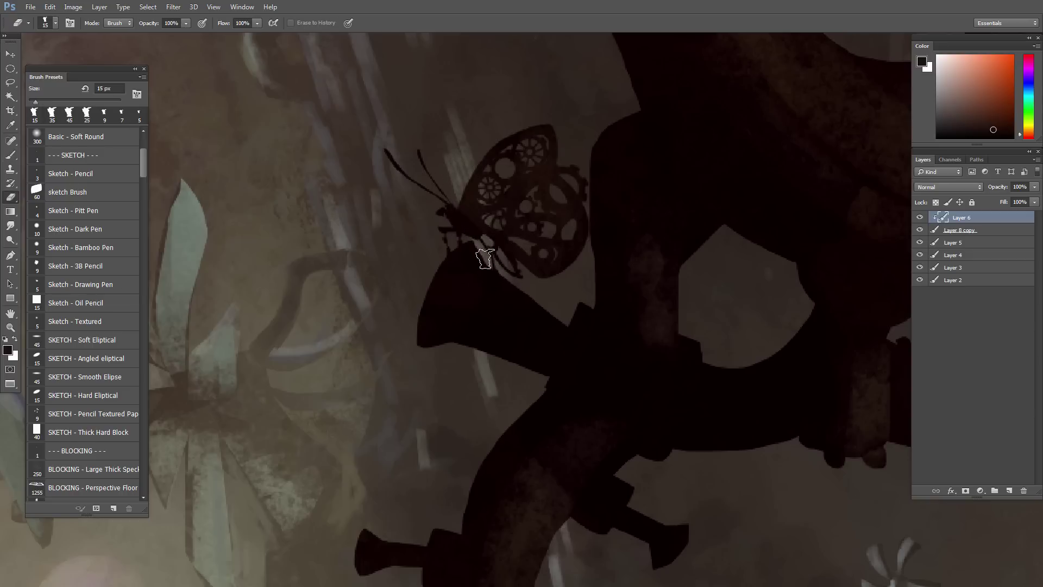
key("b")
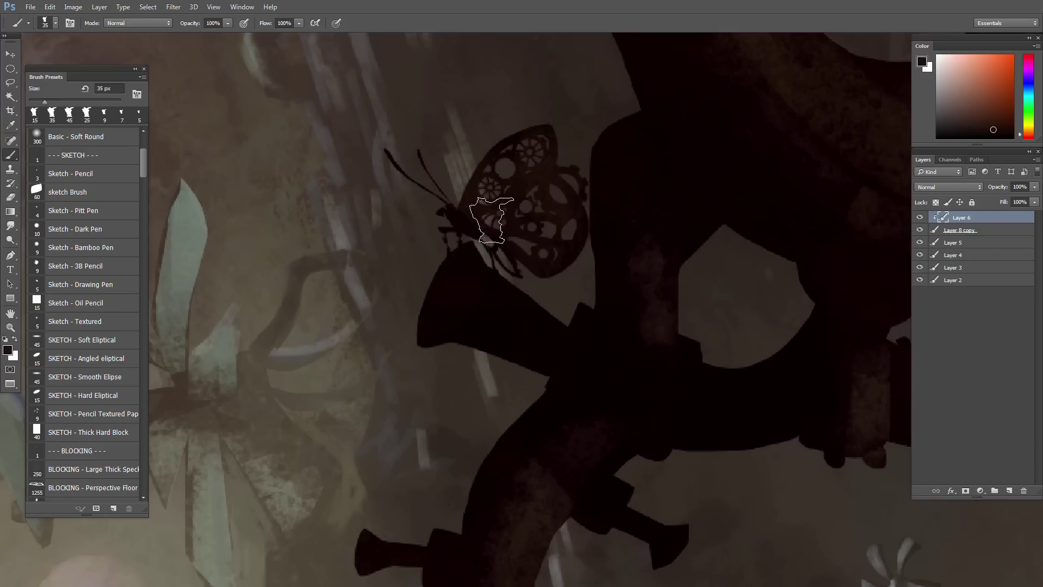
key("bracketleft")
key("bracketleft")
Step: Erase some texture around the wing details and outer wing edge with 9 px and 40 px erasers, then check the whole painting
key("e")
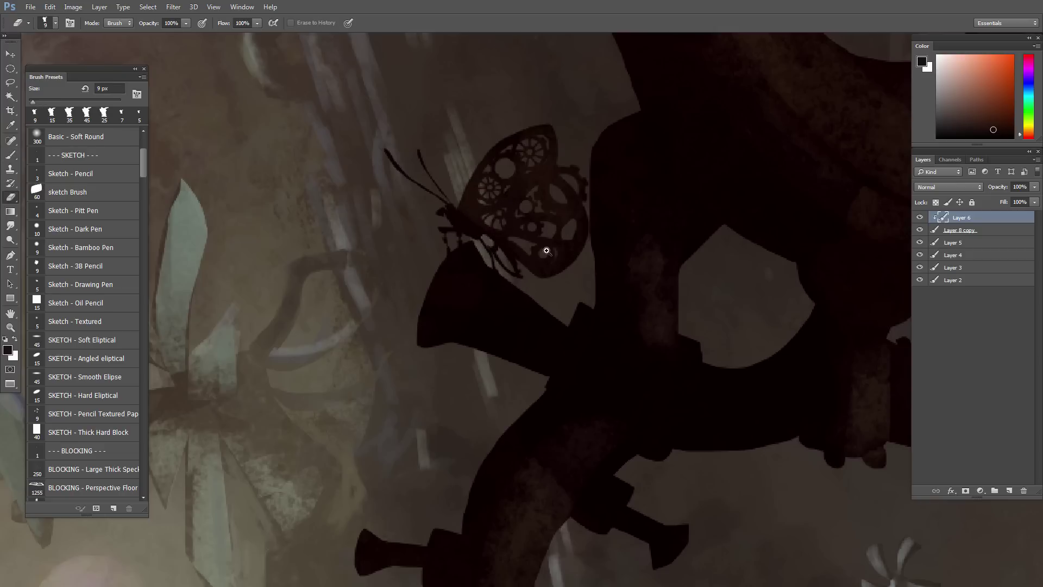
scroll(559, 258, "down", 1)
key("bracketright")
key("bracketright")
key("bracketright")
key("bracketright")
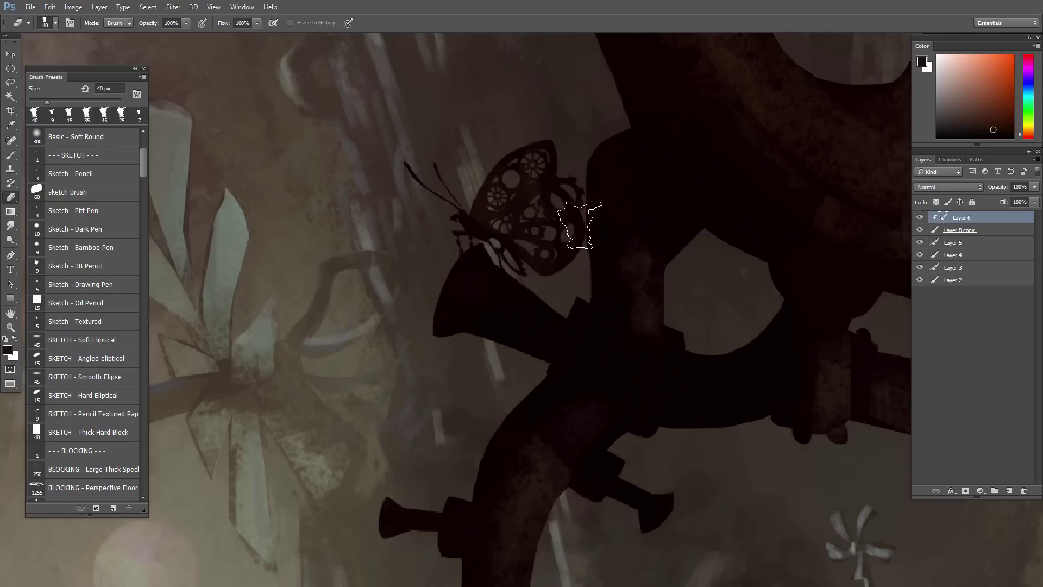
left_click_drag(558, 295, 534, 332)
left_click(585, 322, "alt")
left_click(600, 333, "alt")
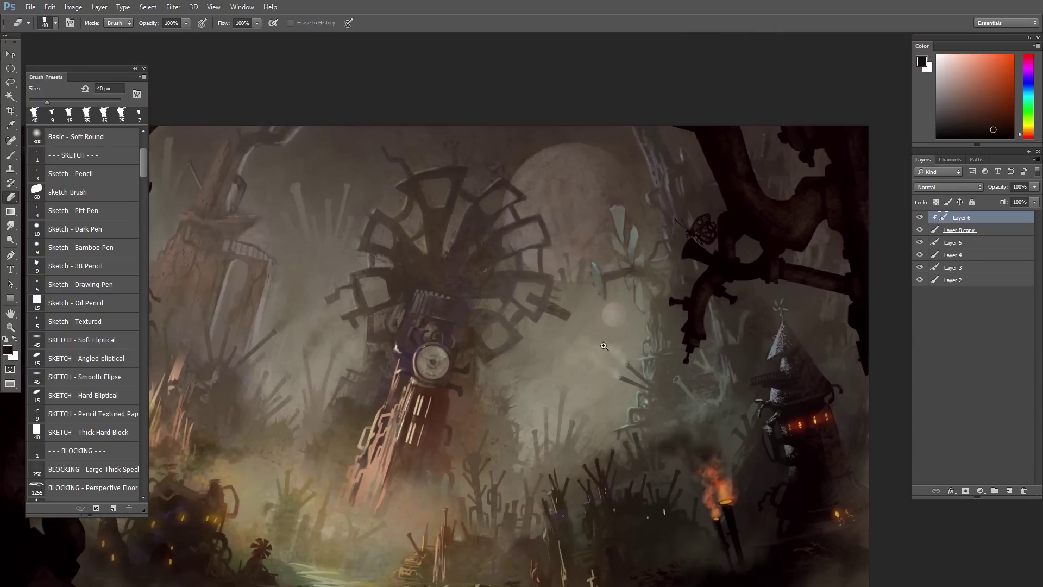
left_click(603, 347, "alt")
Step: Adjust the clipped texture layer's Hue/Saturation to saturation +29 and lightness +4
key("v")
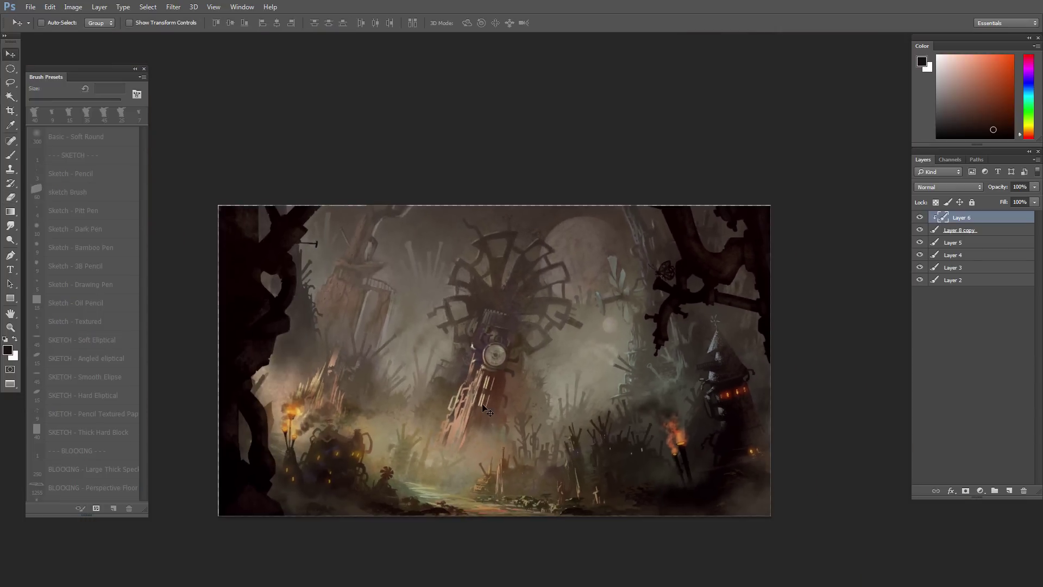
left_click_drag(665, 253, 732, 357)
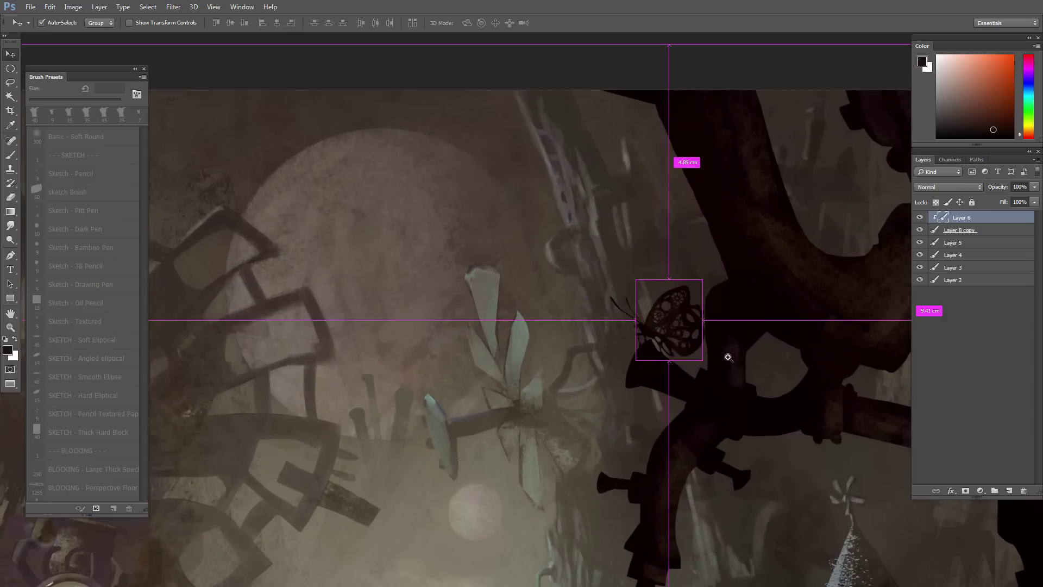
scroll(725, 353, "up", 5)
key("ctrl+u")
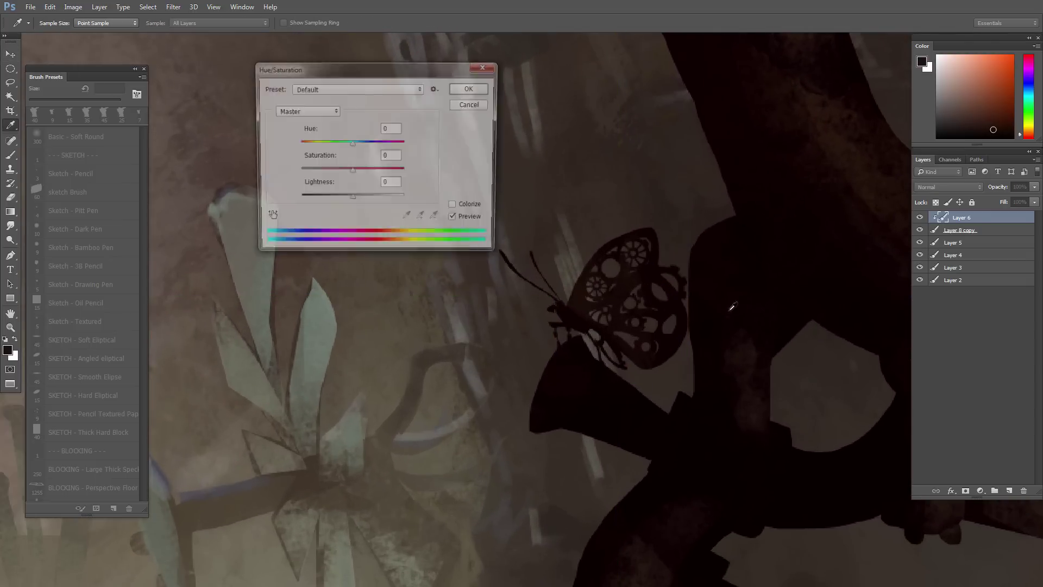
left_click_drag(351, 200, 354, 200)
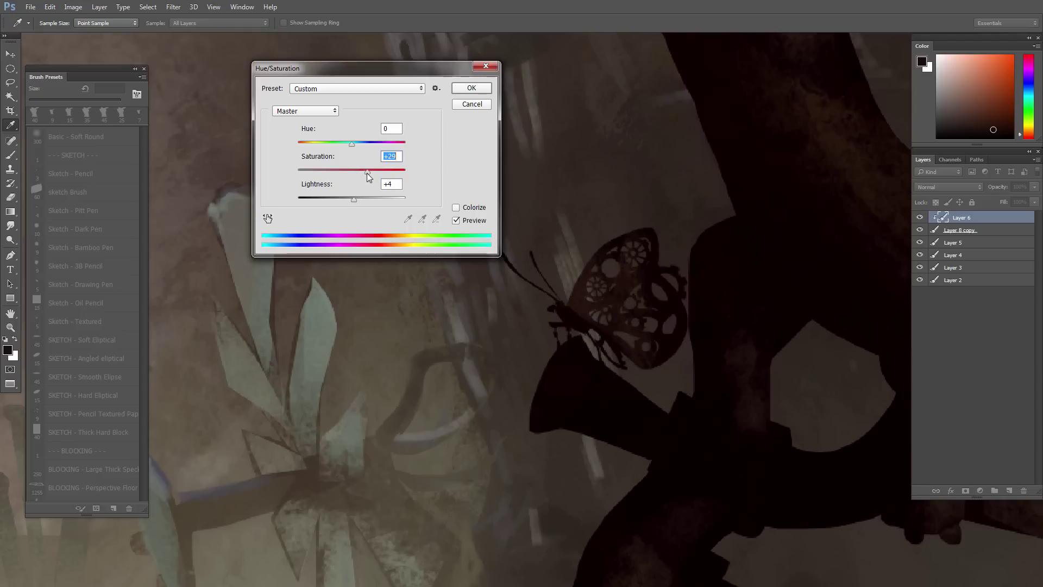
left_click(471, 88)
scroll(522, 263, "down", 4)
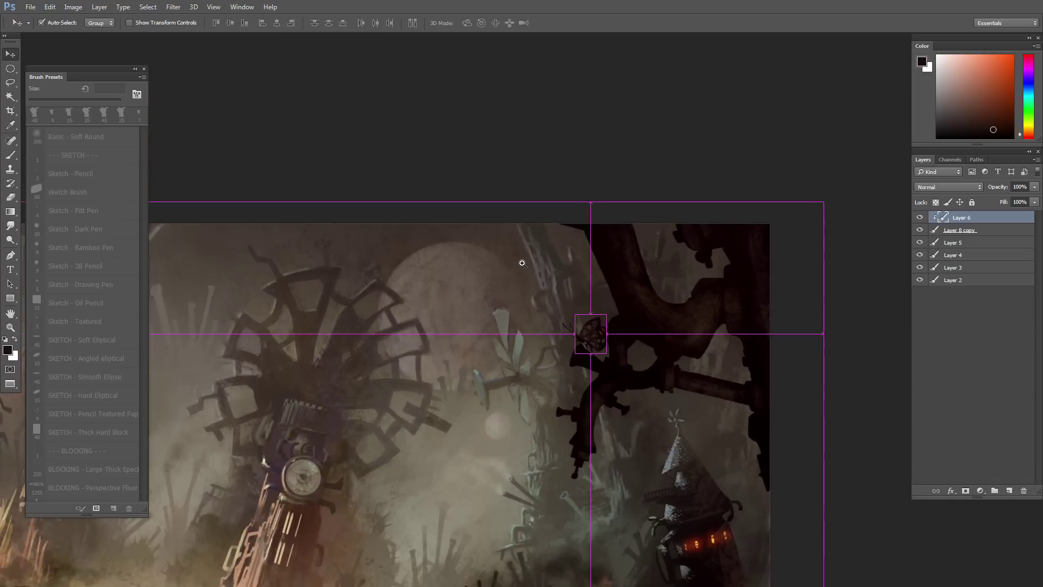
Step: Erase brown texture along the front edge of the butterfly's upper wing with a 4 to 5 px eraser
scroll(590, 333, "up", 5)
key("e")
key("bracketleft")
key("bracketleft")
key("bracketleft")
key("bracketleft")
key("bracketleft")
key("bracketleft")
key("bracketleft")
key("bracketleft")
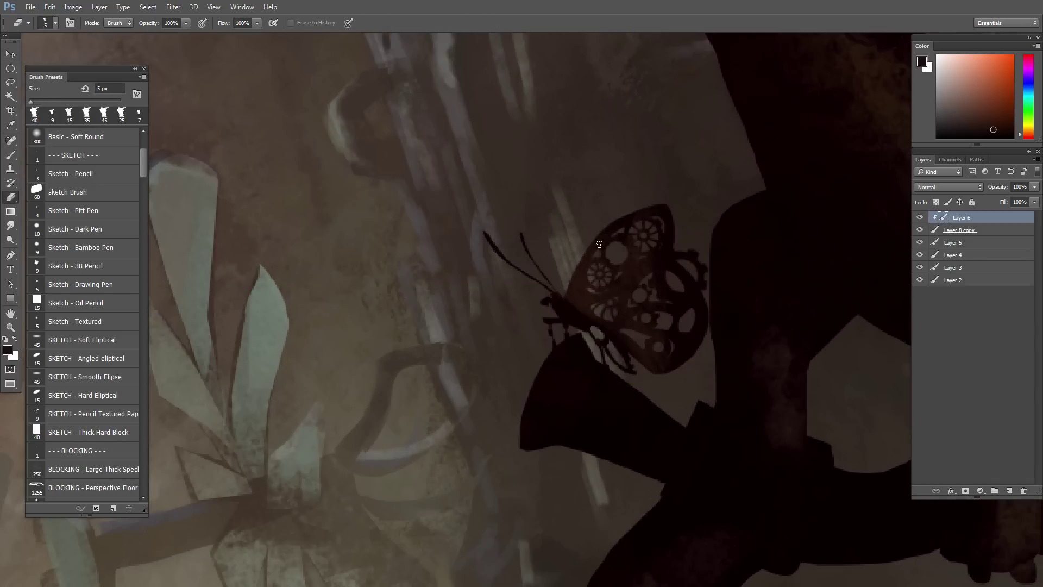
left_click_drag(585, 260, 596, 252)
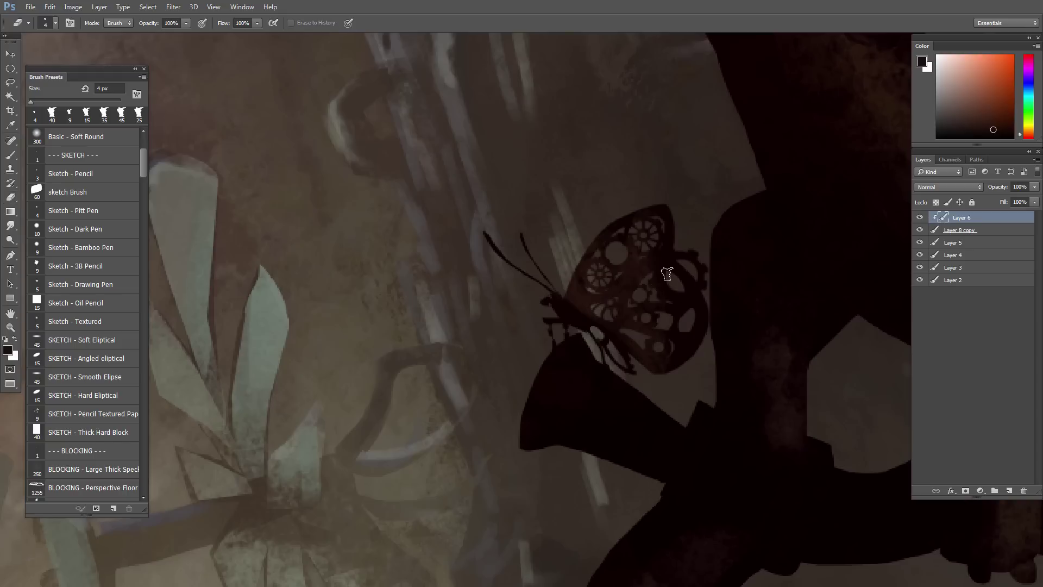
Step: Paint brown texture from the wing base along the body and around the upper wing gears with 9 px and 5 px brushes
key("b")
key("e")
key("b")
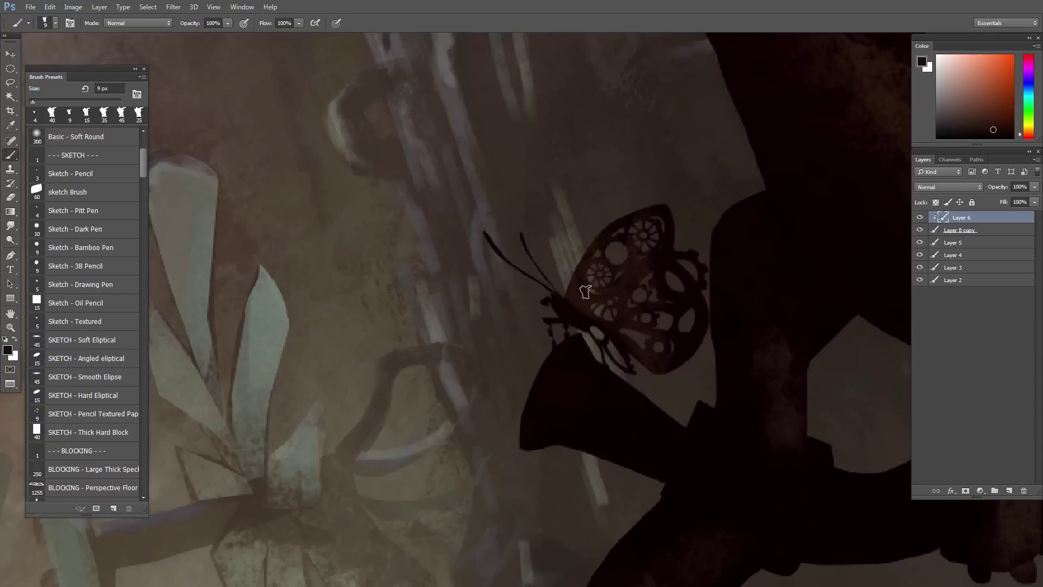
left_click_drag(589, 299, 611, 350)
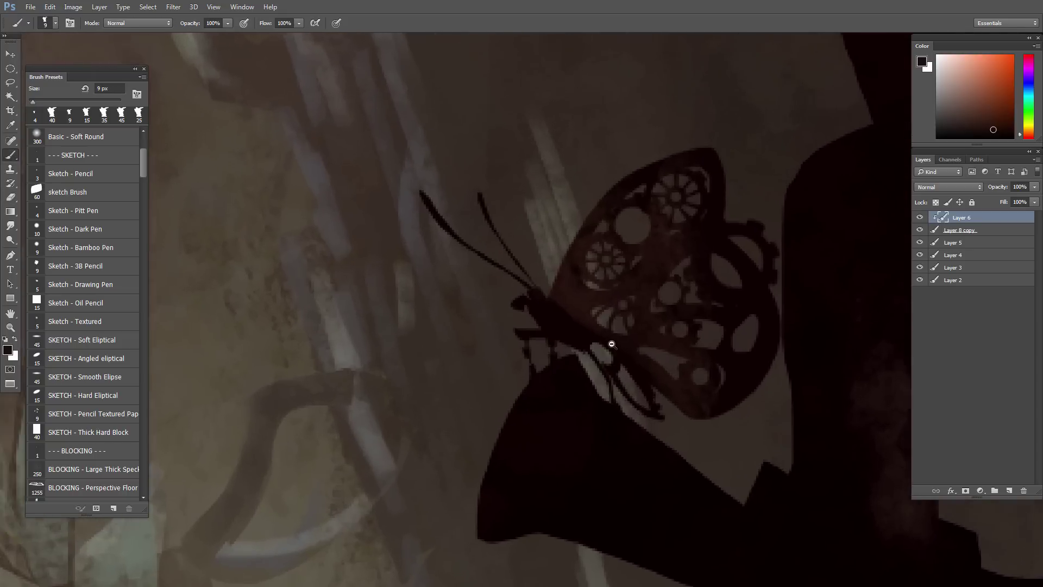
key("e")
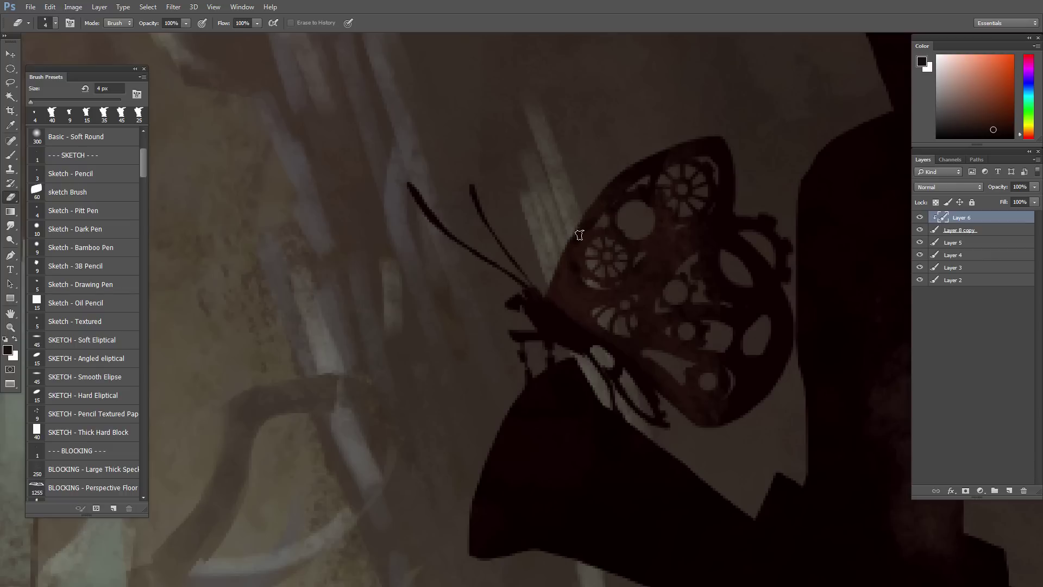
key("b")
key("bracketleft")
key("bracketleft")
key("bracketleft")
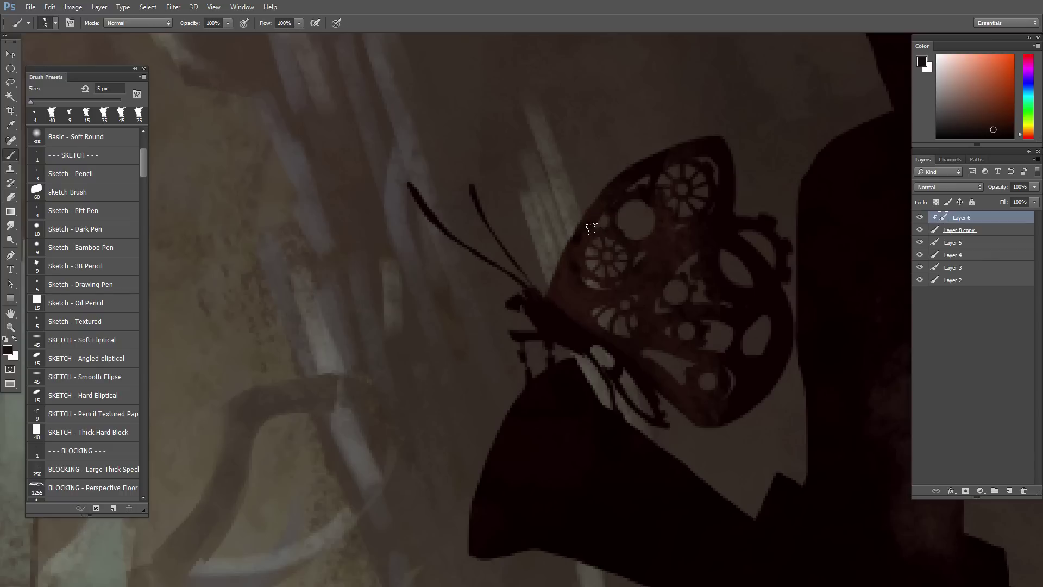
left_click_drag(585, 232, 645, 224)
Step: Clean up the brown texture between the gears in the middle of the wings with a 3 px eraser
key("e")
key("bracketright")
key("bracketright")
key("bracketright")
key("bracketleft")
key("bracketleft")
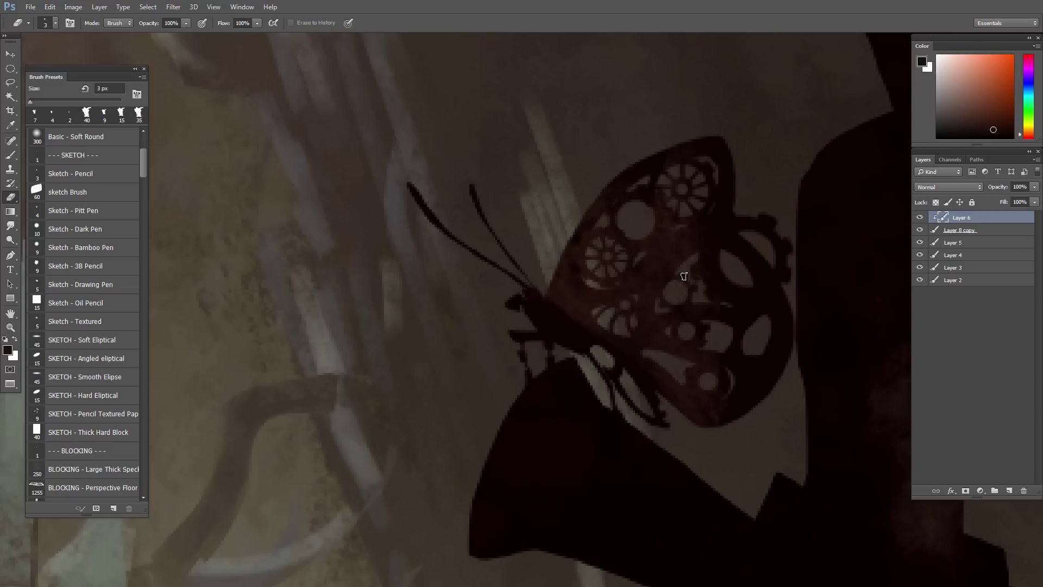
left_click(699, 300)
Step: Add fine brown highlights to the butterfly's body and head with a 2 px brush, trimming them with a 4 px eraser
key("b")
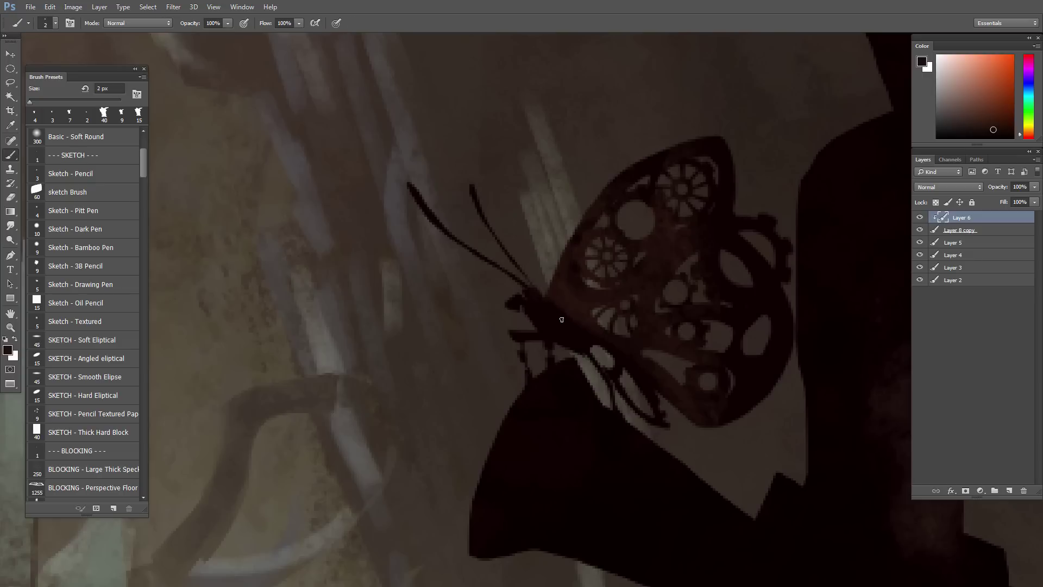
key("bracketright")
key("e")
left_click_drag(573, 318, 566, 317)
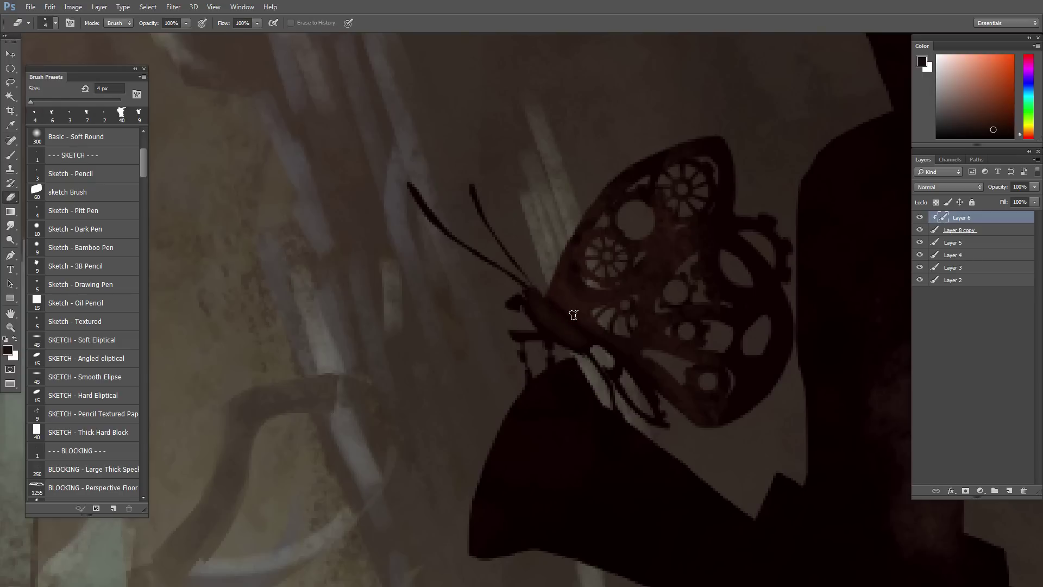
key("b")
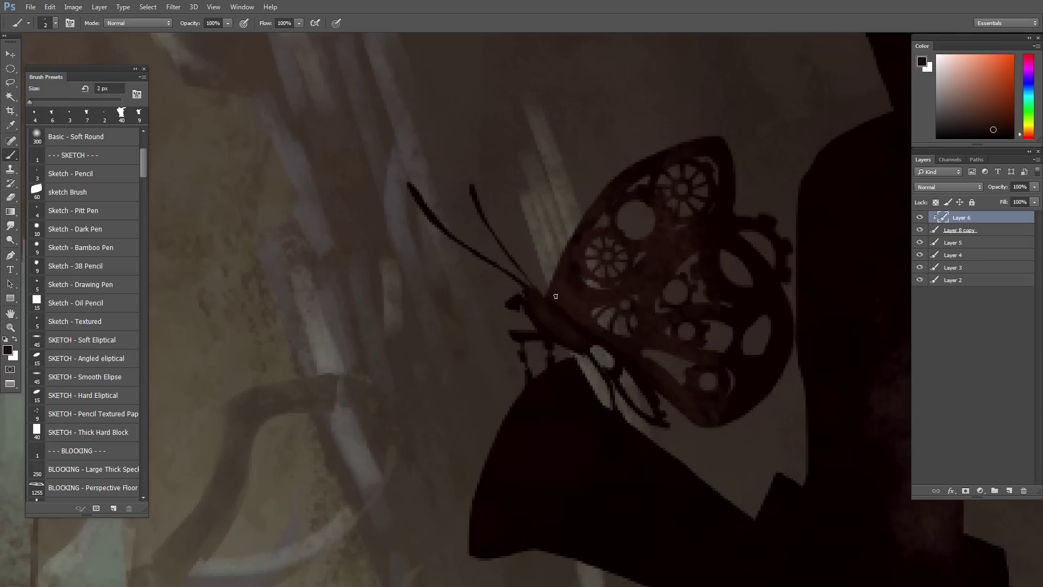
left_click_drag(574, 306, 568, 310)
key("bracketright")
key("bracketright")
key("e")
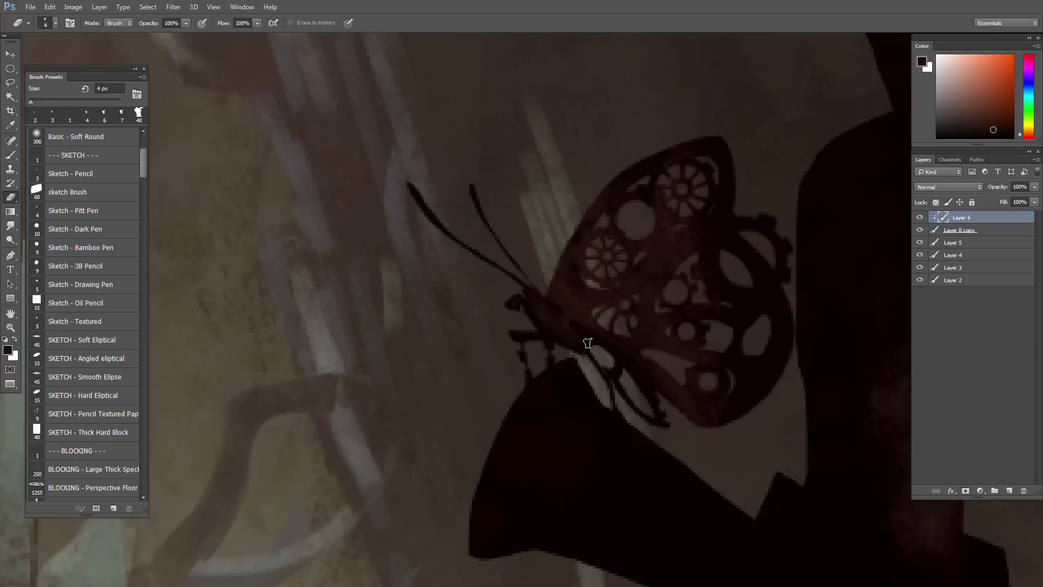
key("l")
mouse_move(533, 325)
left_mouse_down()
mouse_move(568, 315)
mouse_move(555, 337)
mouse_move(567, 325)
mouse_move(573, 352)
mouse_move(579, 326)
mouse_move(484, 290)
mouse_move(549, 364)
mouse_move(539, 327)
mouse_move(500, 319)
left_mouse_up()
key("ctrl+d")
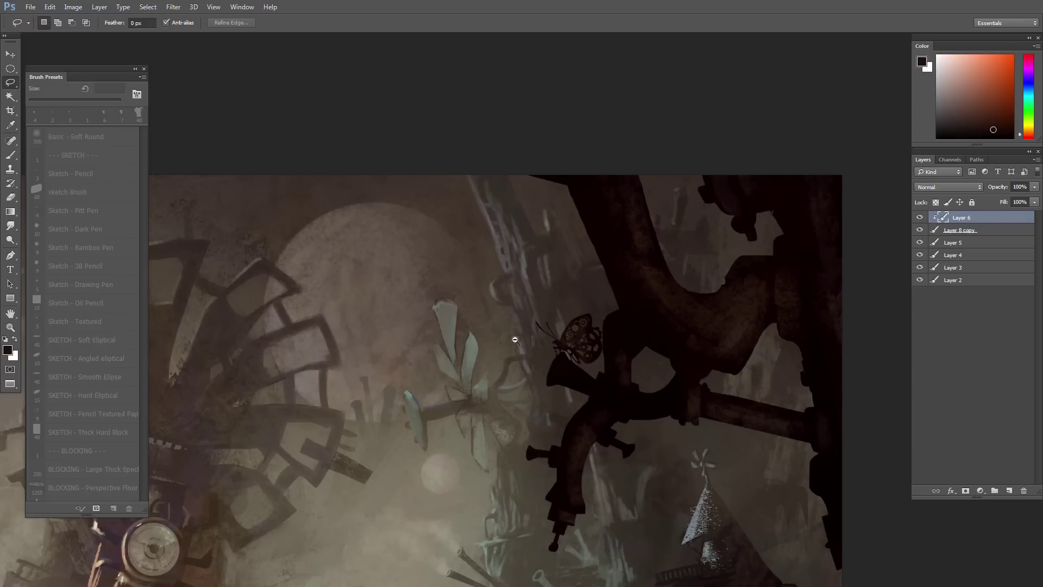
Step: Select the butterfly layer together with its clipped colour layer and scale the butterfly down slightly with Free Transform
left_click_drag(543, 419, 621, 338)
left_click_drag(577, 370, 553, 362)
left_click_drag(549, 398, 647, 288)
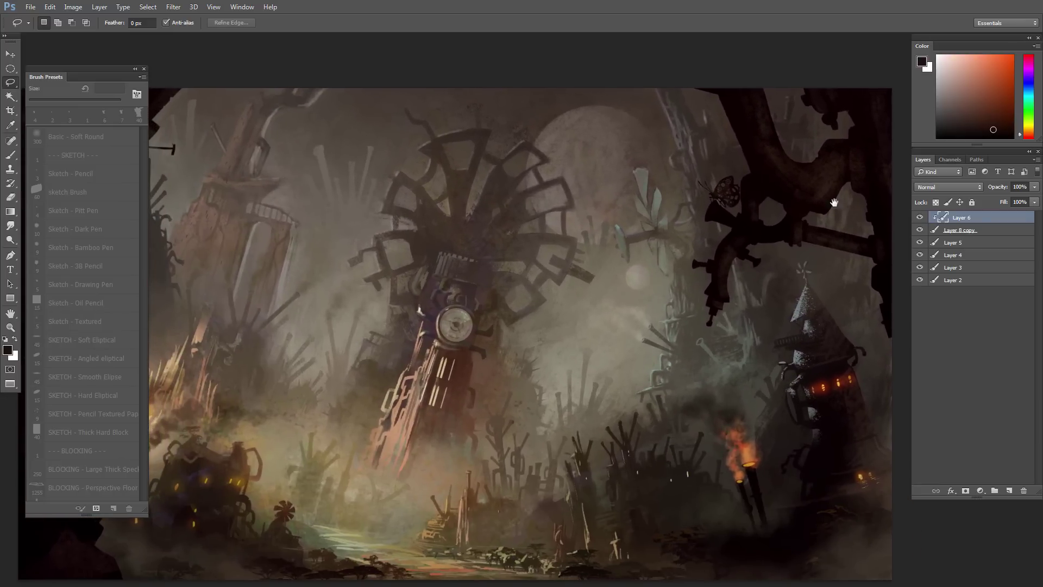
left_click(953, 231, "shift")
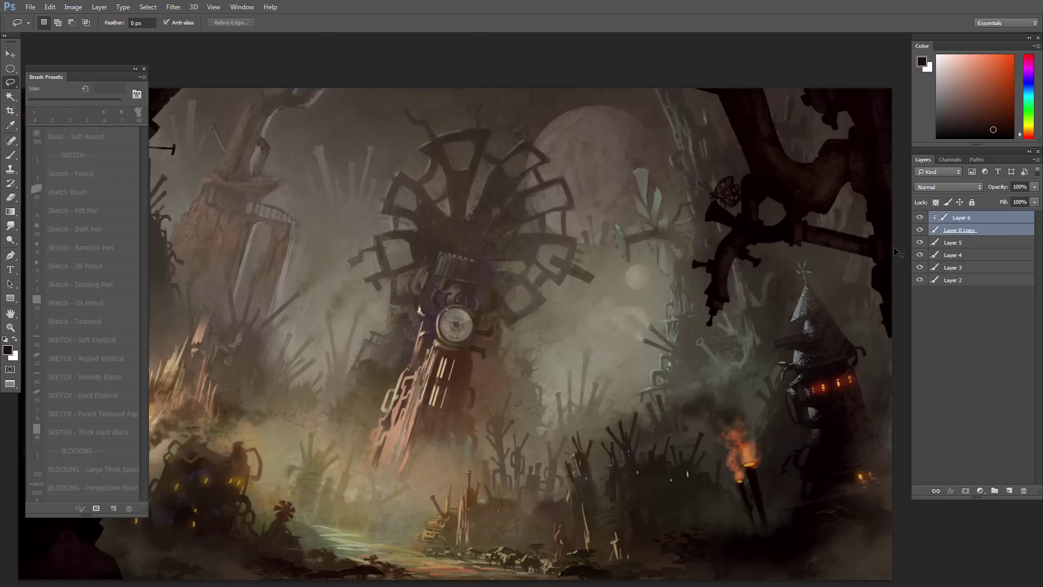
key("ctrl+t")
mouse_move(740, 174)
left_mouse_down()
mouse_move(782, 293)
mouse_move(799, 300)
left_mouse_up()
key("Return")
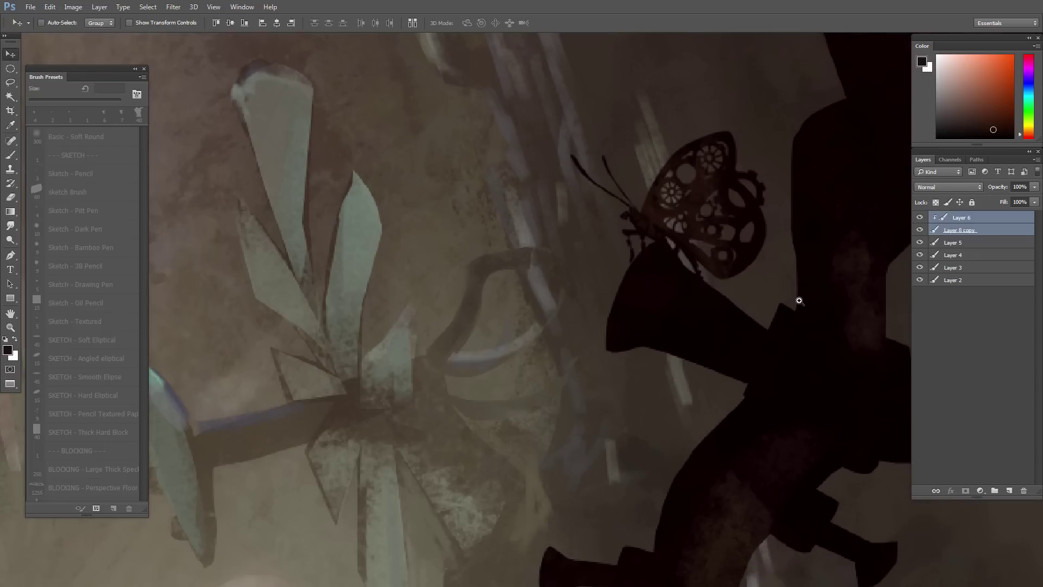
Step: Nudge the butterfly slightly right and up so it perches on the flared pipe end, and check its placement in the painting
key("Right")
key("Right")
key("Right")
key("shift+Up")
key("Down")
key("Down")
key("Down")
key("Down")
key("Right")
key("Down")
key("Down")
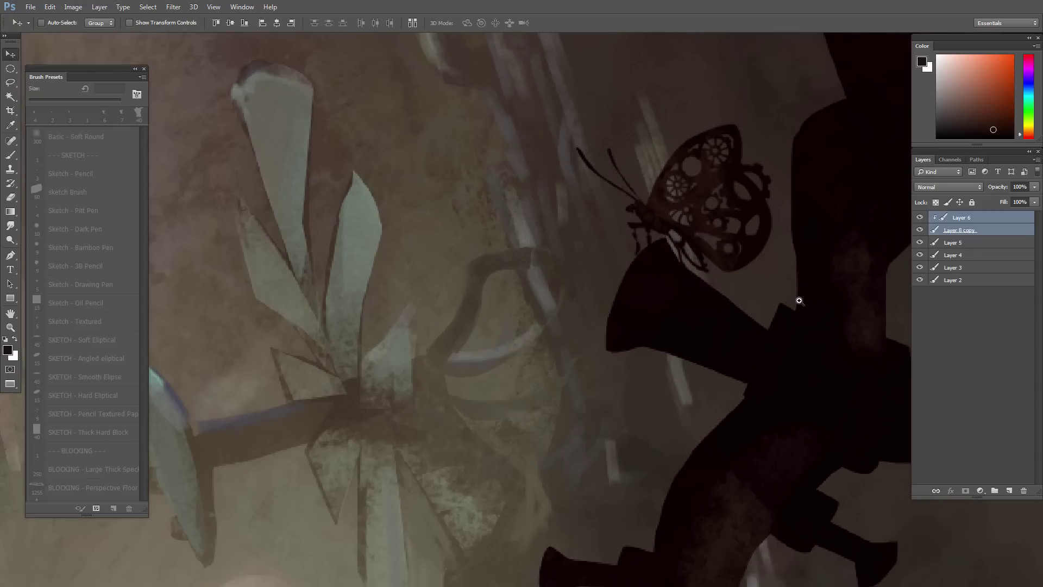
mouse_move(610, 381)
left_mouse_down()
mouse_move(515, 306)
mouse_move(603, 417)
left_mouse_up()
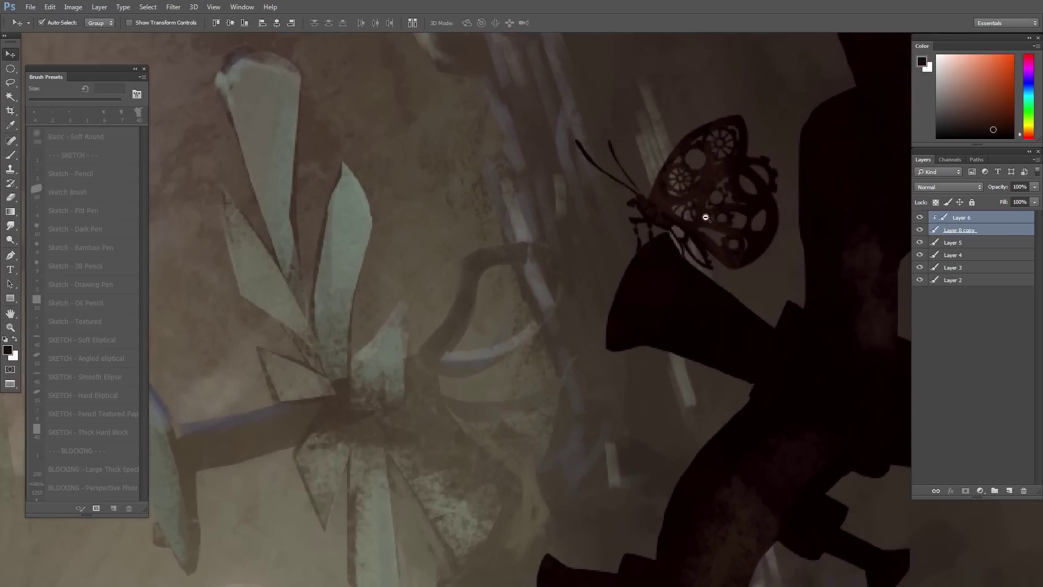
left_click_drag(715, 300, 633, 330)
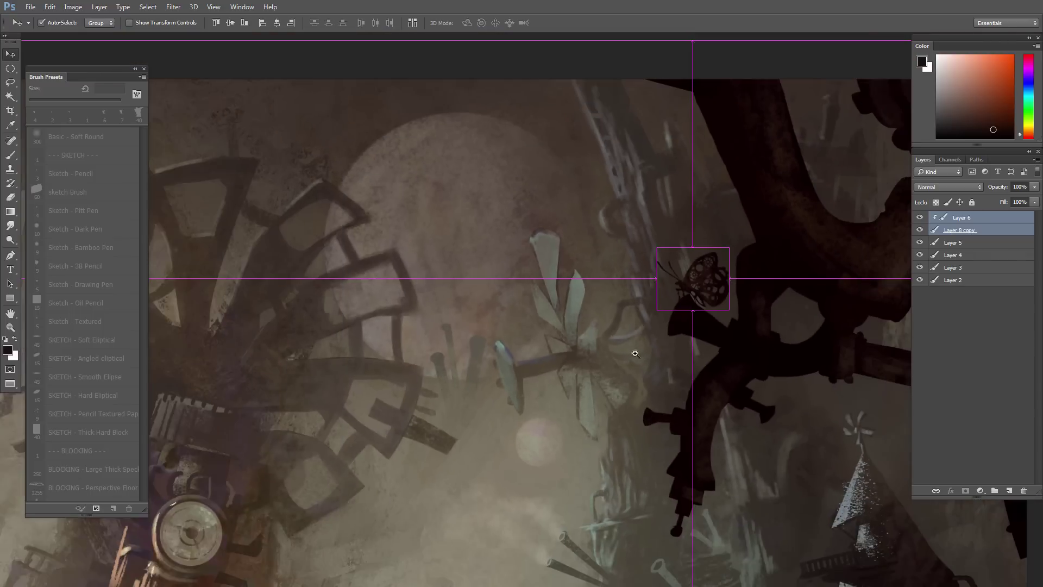
left_click_drag(619, 406, 615, 396)
left_click_drag(710, 296, 605, 321)
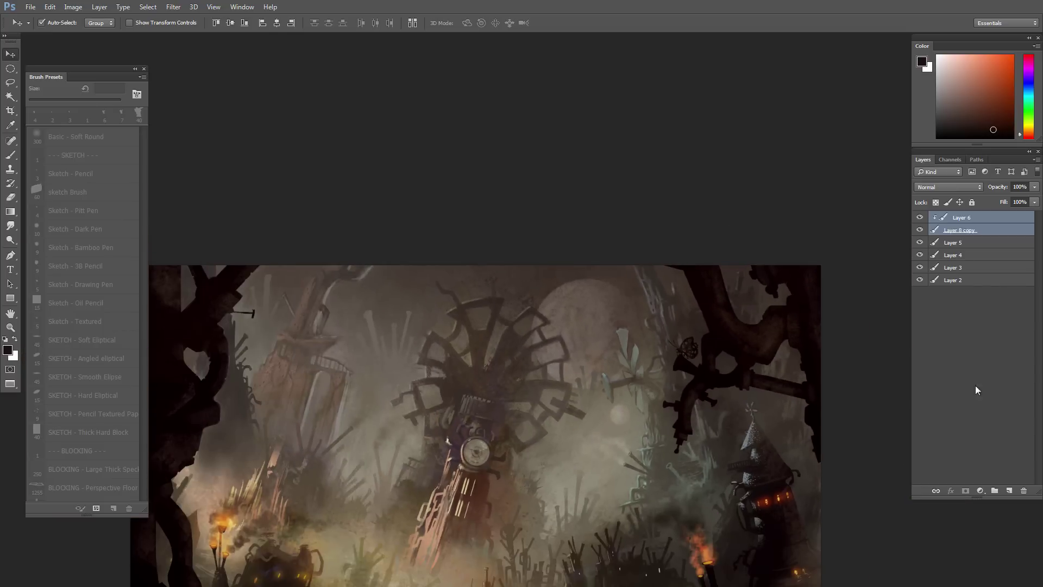
Step: Boost the clipped colour layer with Hue/Saturation, using saturation about +61, lightness about +8 and a slight hue shift
left_click(962, 230, "ctrl")
key("ctrl+u")
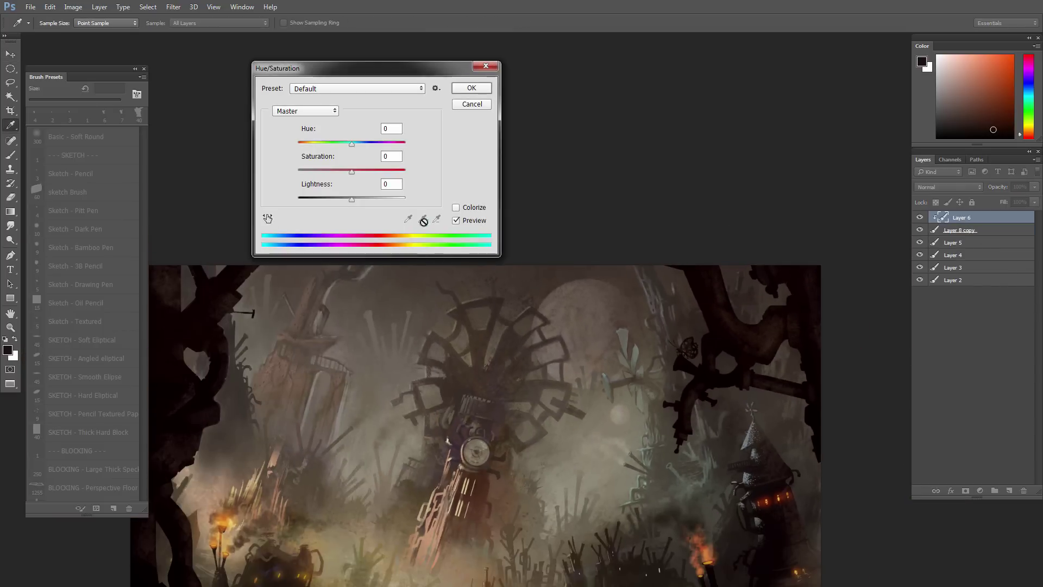
left_click_drag(354, 204, 385, 177)
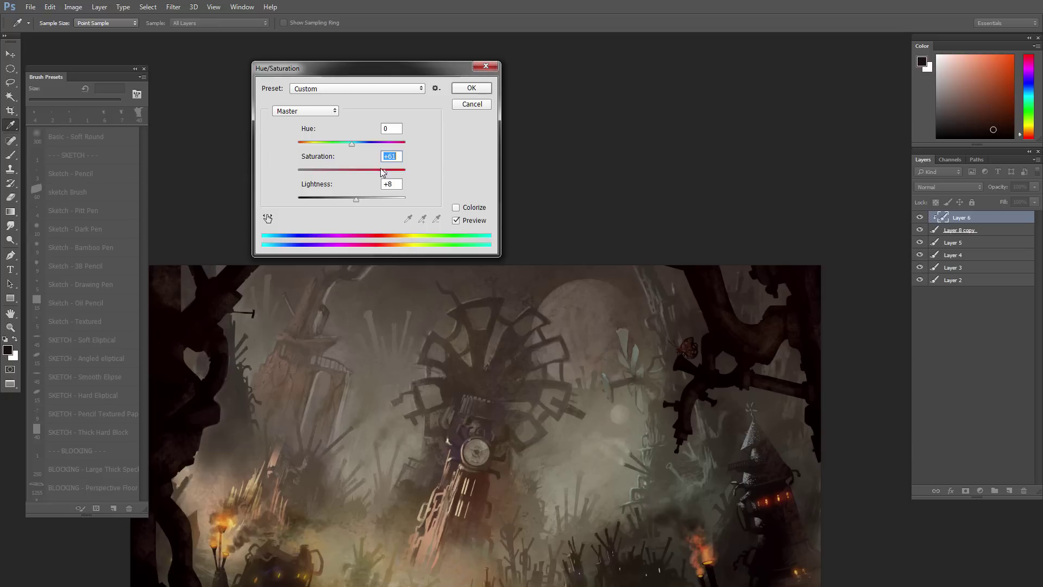
left_click_drag(352, 144, 354, 145)
left_click(472, 88)
Step: Erase the orange colour along the outer edges of the butterfly's wings with a 30 px eraser
left_click_drag(747, 357, 799, 453)
key("e")
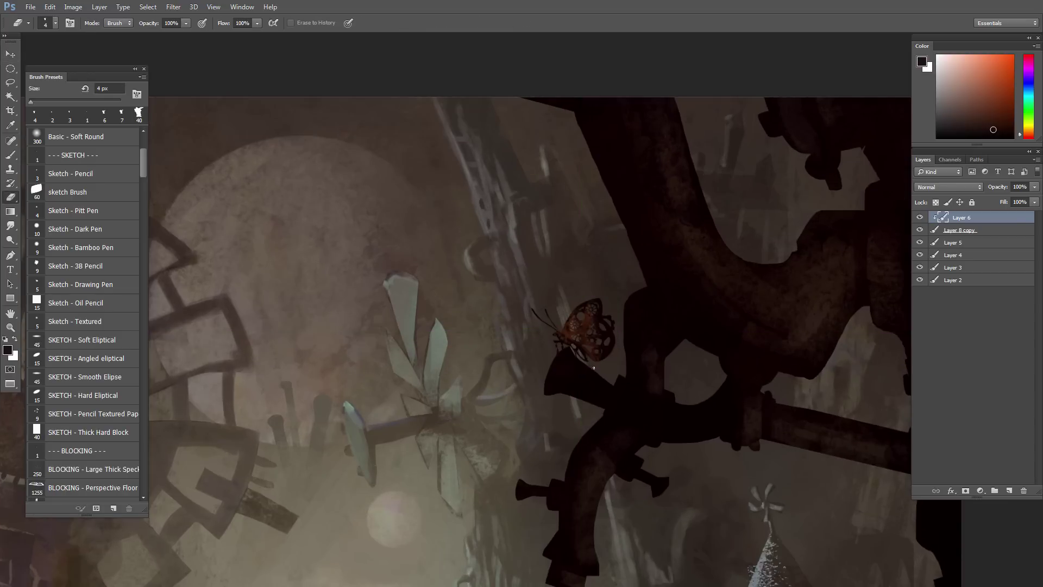
key("b")
key("e")
key("bracketright")
key("bracketright")
key("bracketright")
key("bracketright")
key("bracketright")
left_click_drag(597, 302, 601, 369)
left_click_drag(608, 319, 601, 372)
key("b")
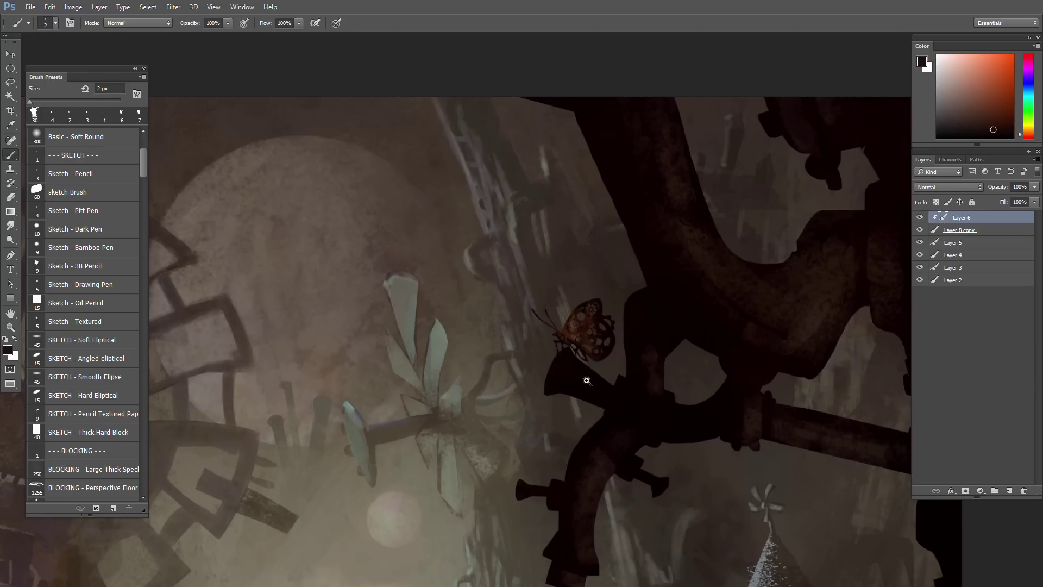
Step: Sample the wing's orange-brown and paint it onto the butterfly's body with a 2 px brush
left_click(583, 374, "ctrl")
left_click(560, 299, "alt")
left_click_drag(544, 314, 550, 325)
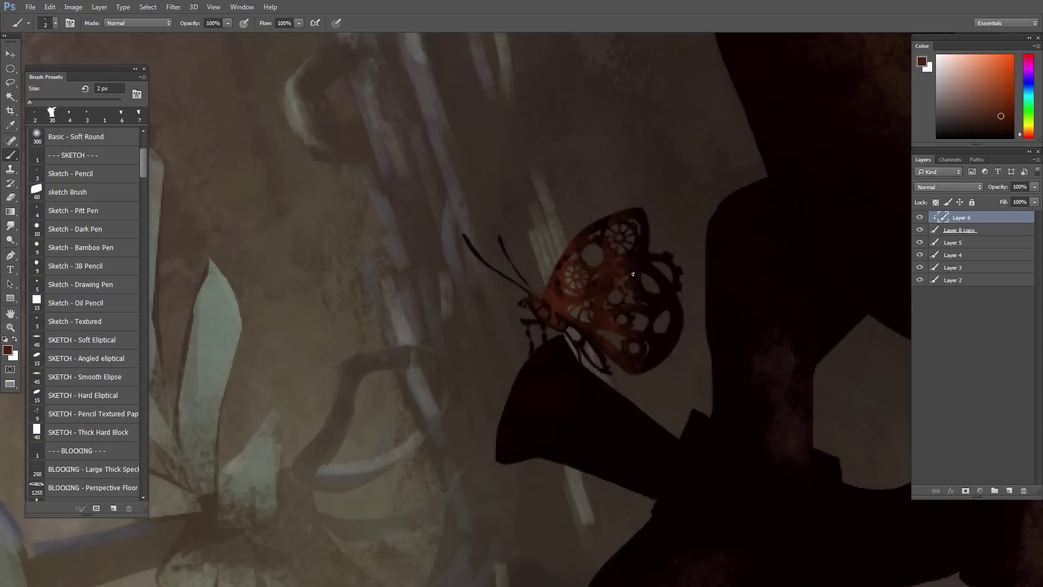
Step: Cut thin curved slivers out of the orange colour between the wing gears and near the lower wing edge using Lasso selections
key("l")
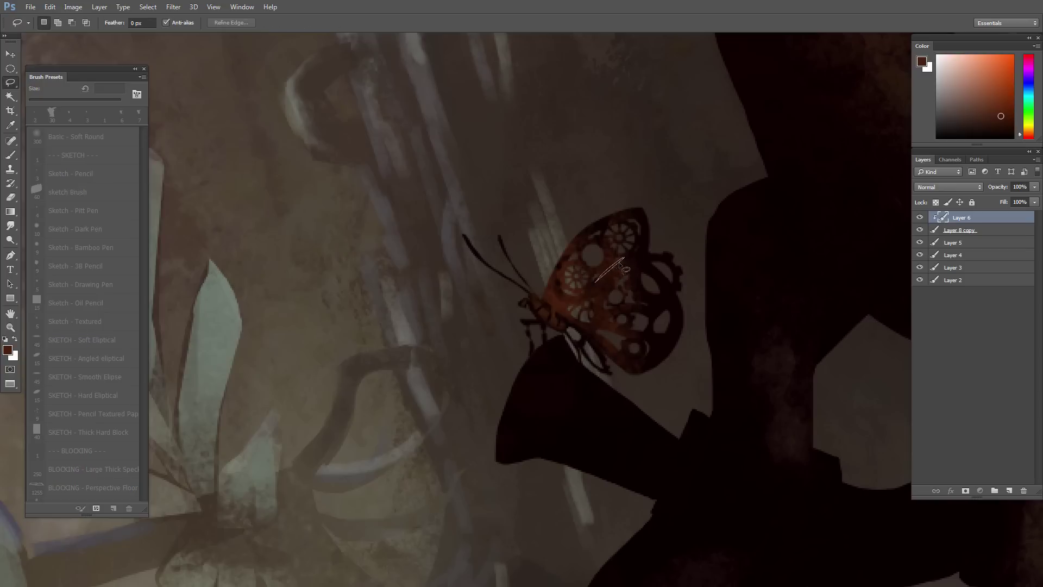
mouse_move(610, 275)
left_mouse_down()
mouse_move(577, 297)
mouse_move(634, 250)
mouse_move(611, 262)
left_mouse_up()
key("ctrl+d")
left_click_drag(586, 295, 584, 290)
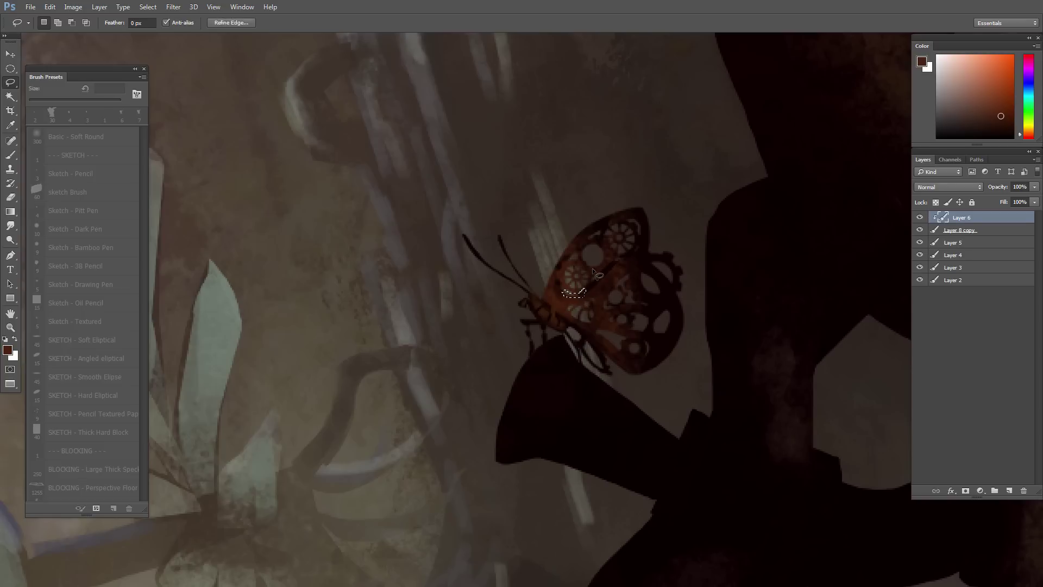
key("ctrl+d")
mouse_move(637, 304)
left_mouse_down()
mouse_move(607, 309)
mouse_move(646, 297)
left_mouse_up()
key("ctrl+d")
mouse_move(651, 351)
left_mouse_down()
mouse_move(628, 359)
mouse_move(618, 347)
mouse_move(625, 359)
mouse_move(664, 355)
left_mouse_up()
key("ctrl+d")
mouse_move(623, 280)
left_mouse_down()
mouse_move(648, 277)
mouse_move(615, 272)
left_mouse_up()
left_click(619, 276)
Step: Sample the orange-brown beside the body and paint it over the butterfly's head and thorax with a brush of about 6 px
key("b")
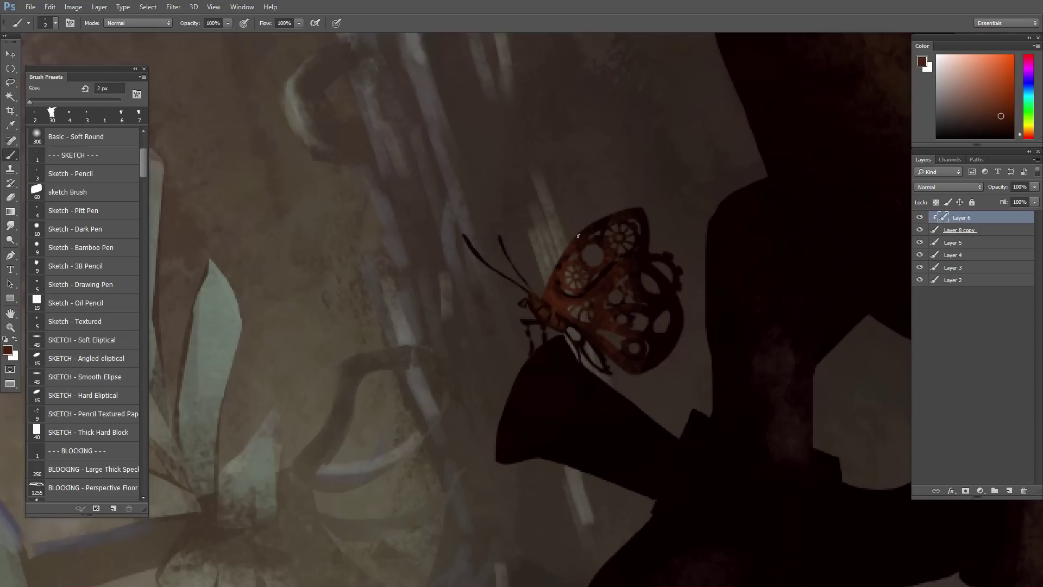
key("e")
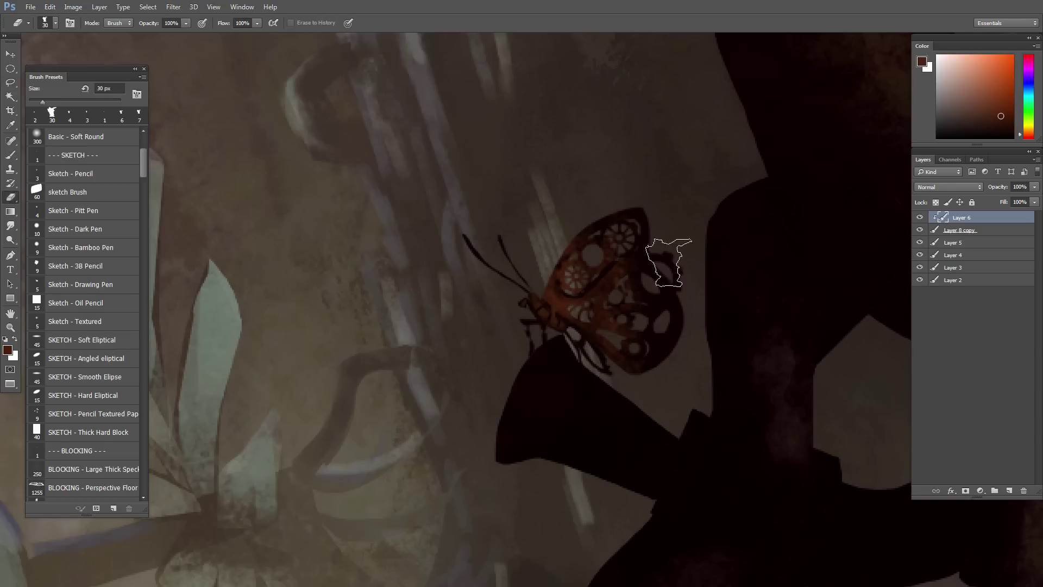
key("b")
left_click(560, 300, "alt")
key("bracketright")
key("bracketright")
key("bracketright")
key("bracketright")
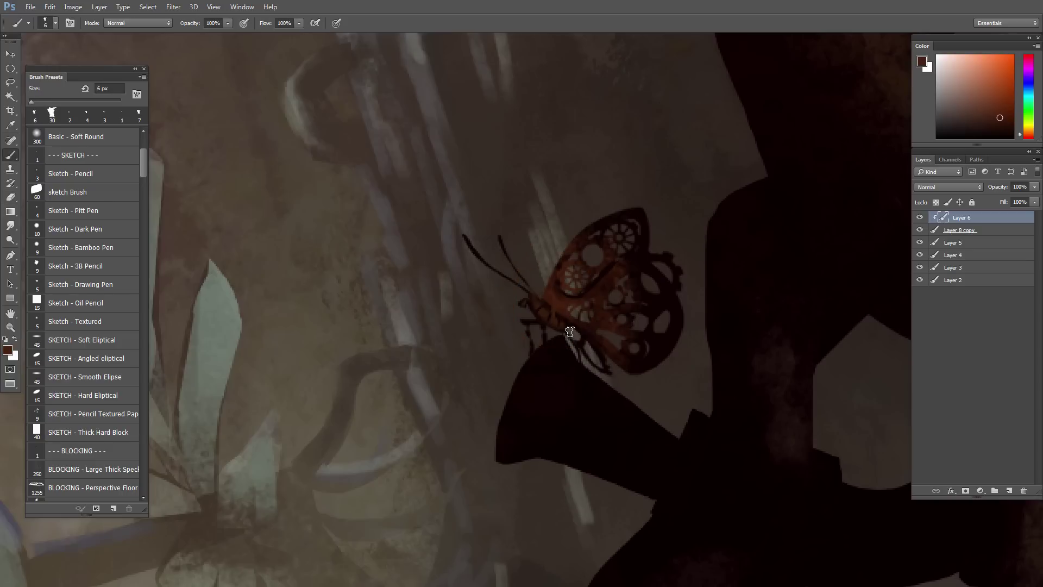
left_click_drag(536, 308, 532, 302)
Step: Erase excess orange along the butterfly's body with a much smaller eraser and touch up the colour on the lower wing
key("e")
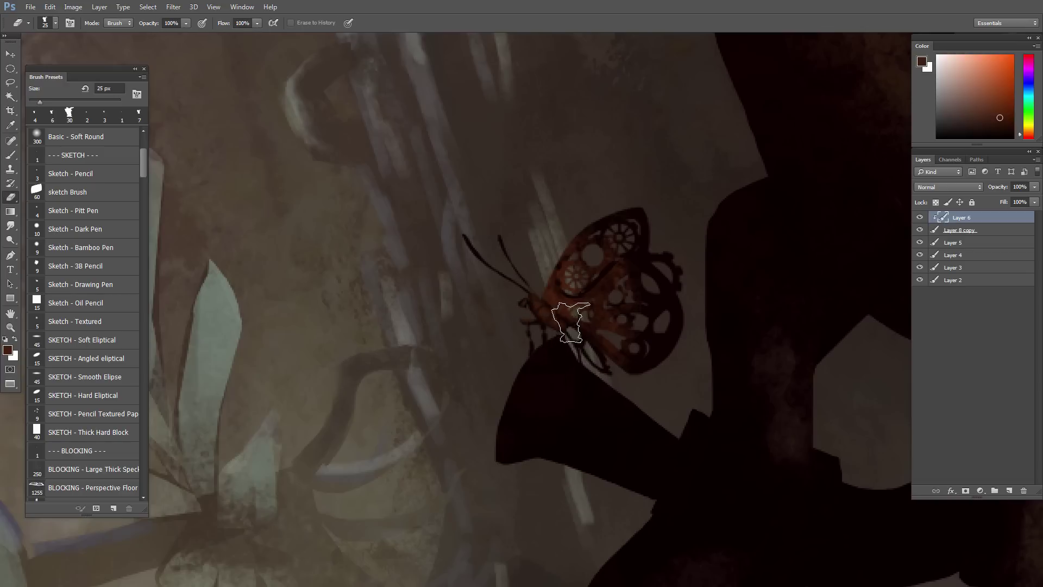
key("bracketleft")
key("bracketleft")
key("bracketleft")
key("bracketleft")
left_click_drag(539, 303, 574, 329)
key("b")
mouse_move(597, 348)
left_mouse_down()
mouse_move(610, 374)
mouse_move(610, 364)
left_mouse_up()
scroll(624, 388, "down", 2)
key("e")
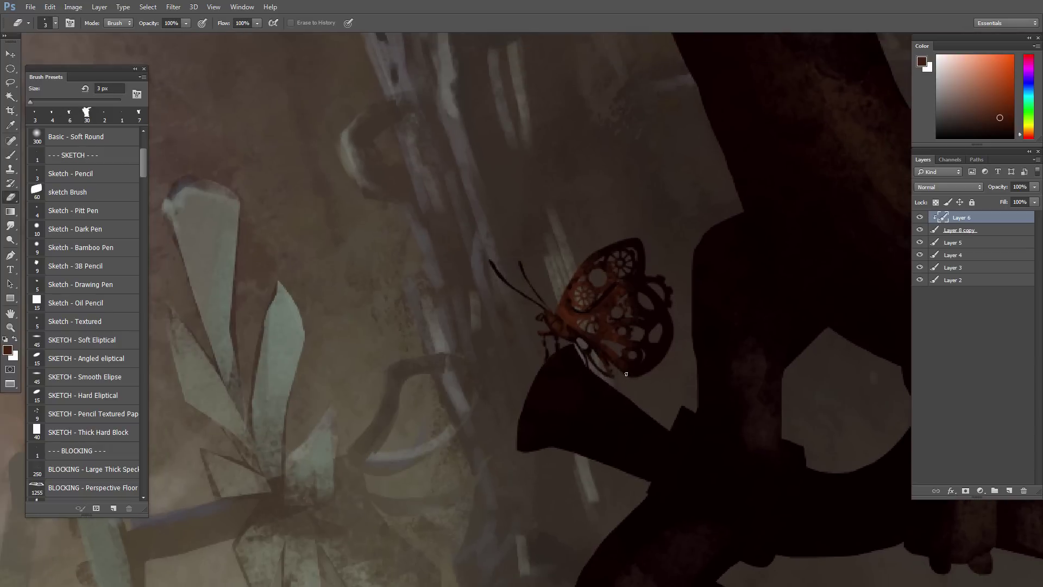
Step: Tone down the butterfly's clipped colour layer with a Hue/Saturation adjustment
scroll(603, 393, "down", 8)
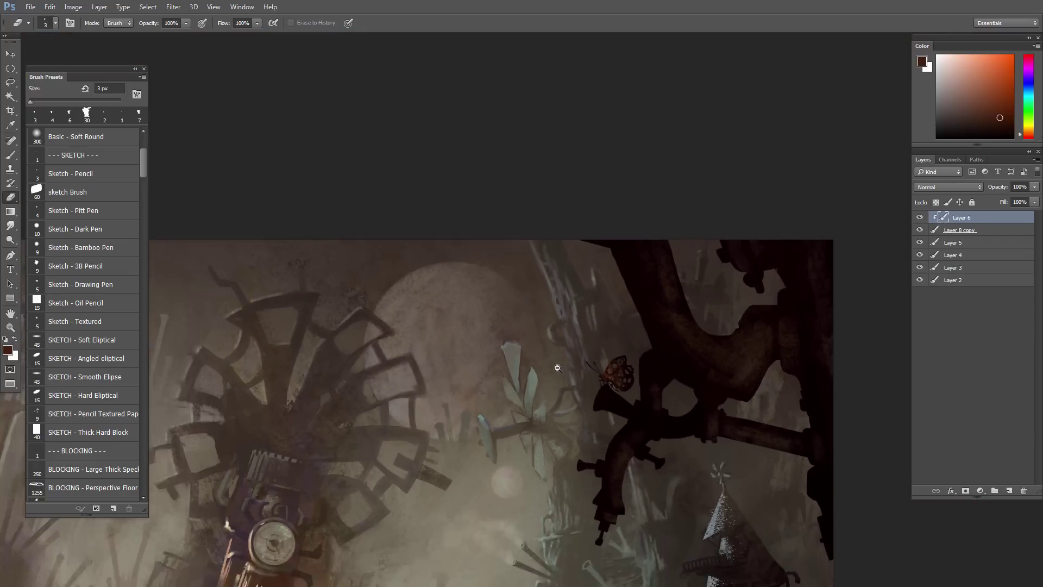
left_click_drag(583, 400, 681, 287)
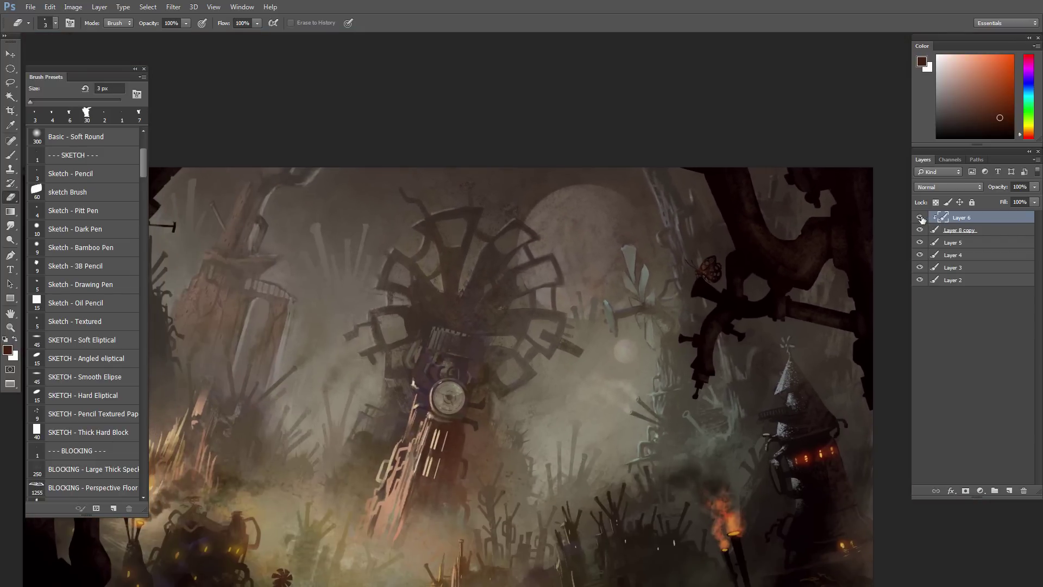
key("ctrl+u")
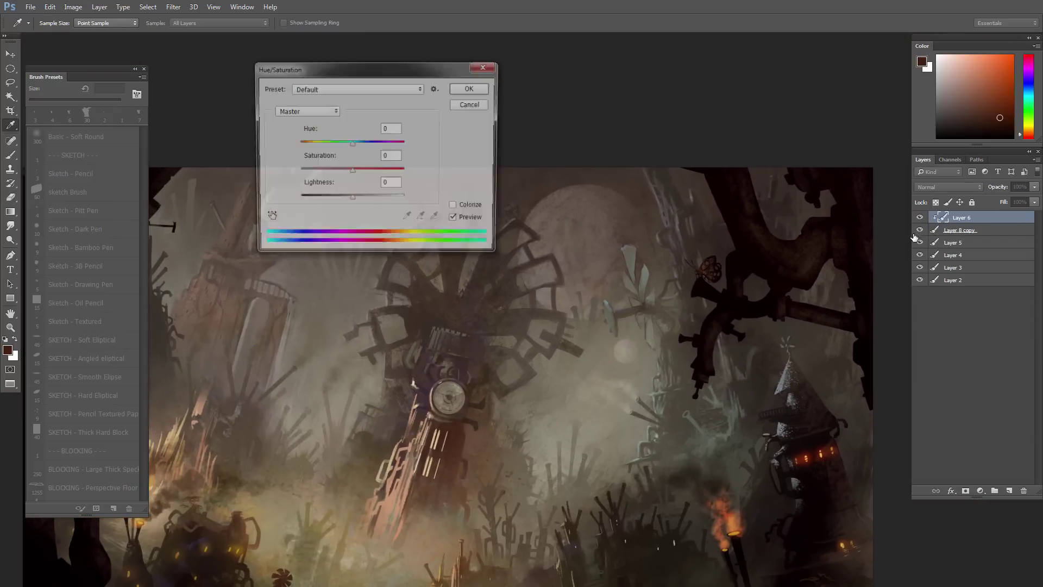
left_click_drag(350, 174, 353, 145)
left_click(466, 92)
Step: Compare the butterfly with its clipped colour layer hidden and shown, and check how it reads in the whole painting
left_click_drag(508, 297, 538, 287)
left_click_drag(698, 270, 757, 326)
left_click_drag(755, 290, 744, 225)
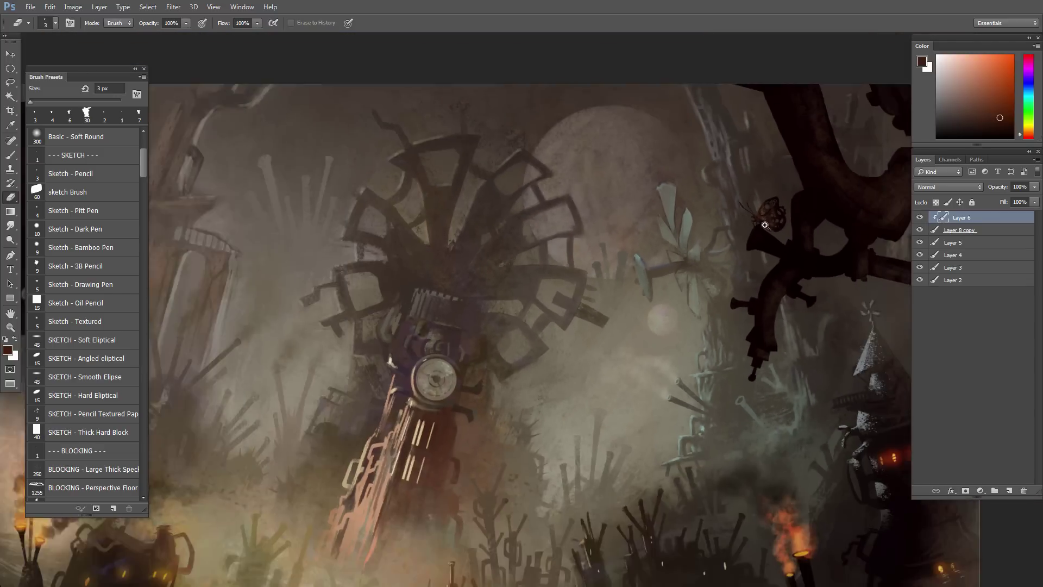
scroll(745, 225, "down", 1)
left_click(920, 219)
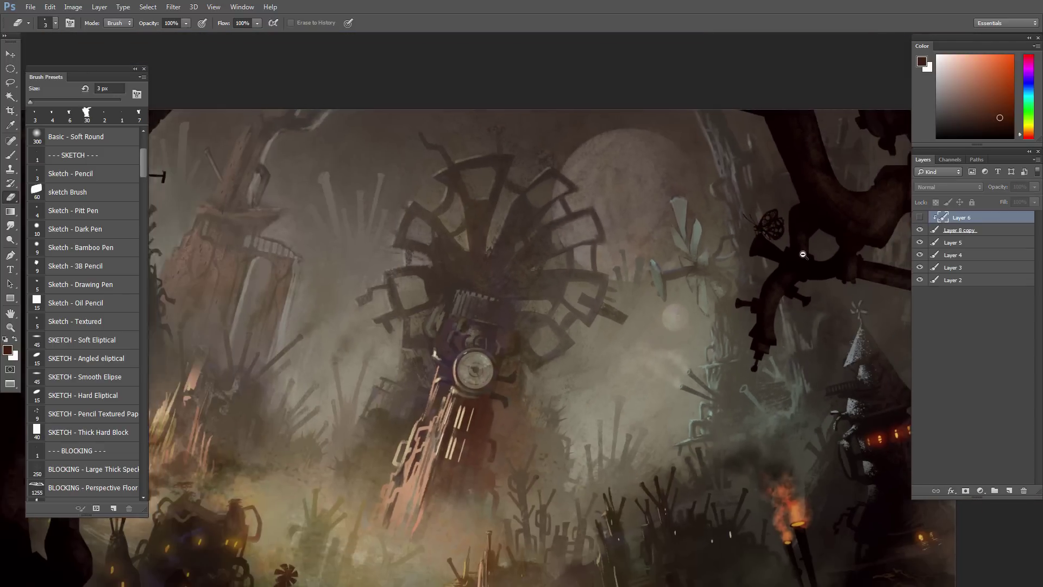
scroll(816, 291, "down", 3)
left_click_drag(827, 330, 785, 341)
left_click(919, 218)
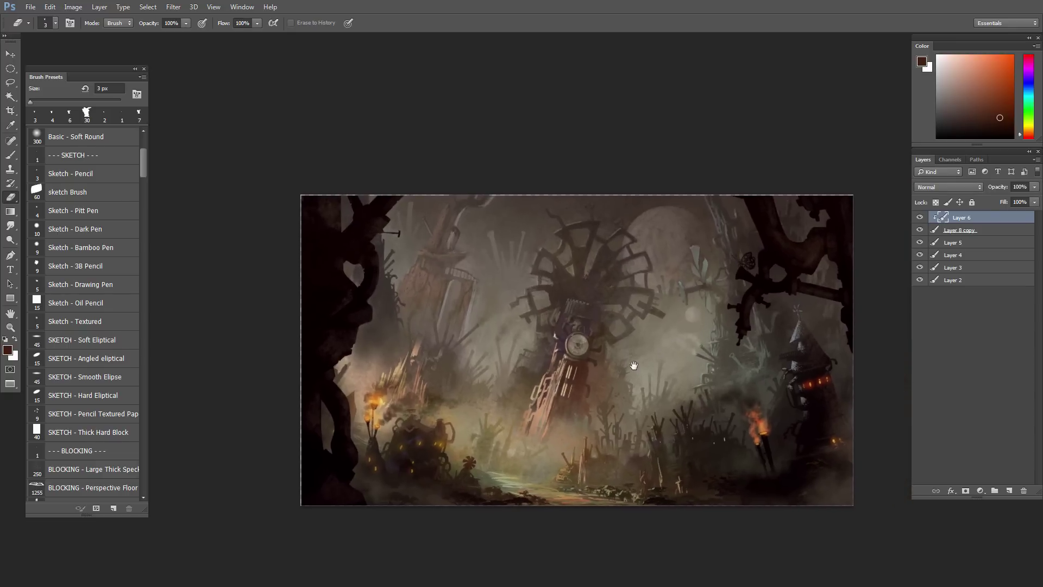
left_click_drag(699, 380, 664, 364)
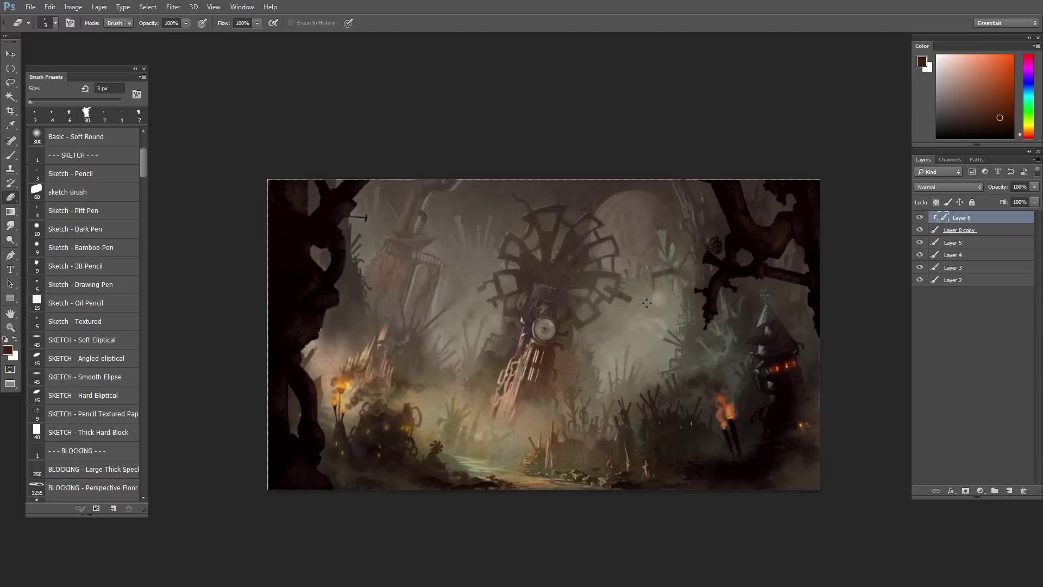